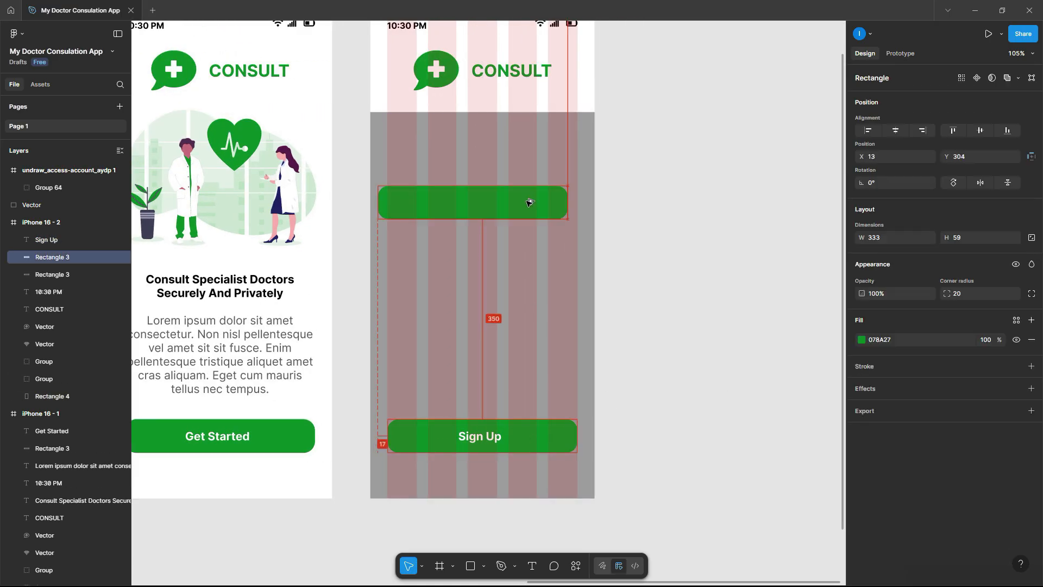
# - Build the first field as a white box grouped with 'Enter your full name' placeholder text in E5E5E5
pyautogui.moveTo(530, 202); pyautogui.dragTo(538, 173)
pyautogui.click(862, 340)
pyautogui.click(725, 329)
pyautogui.click(479, 436)
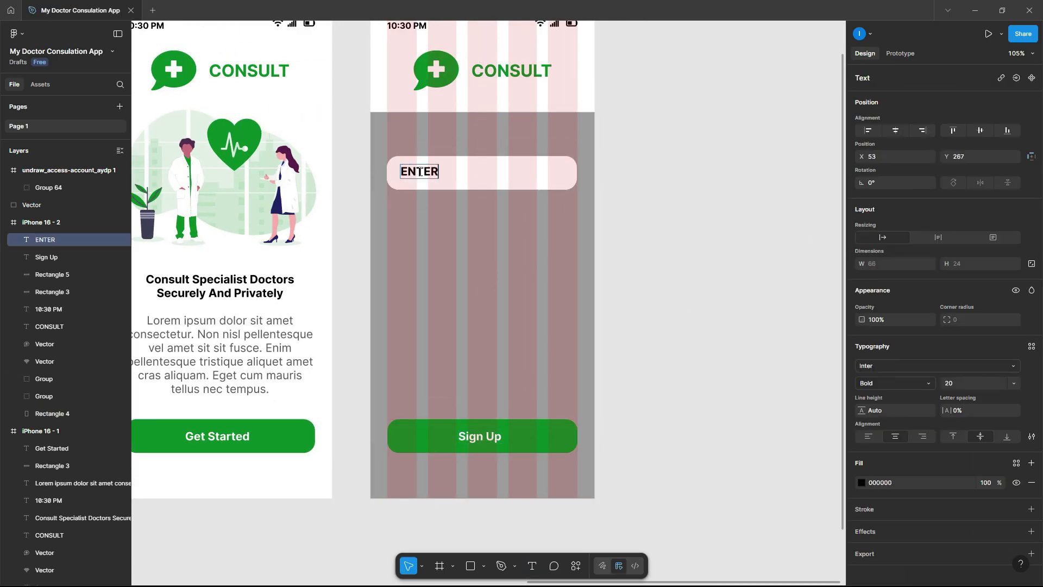
pyautogui.write('Enter your full name')
pyautogui.press('Escape')
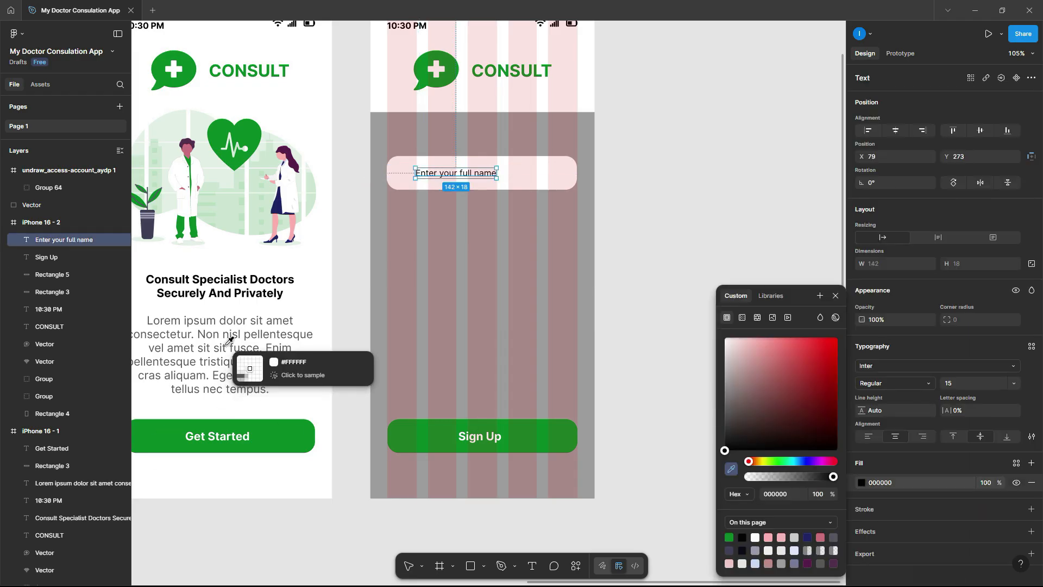
pyautogui.write('E5E5E5')
pyautogui.press('Escape')
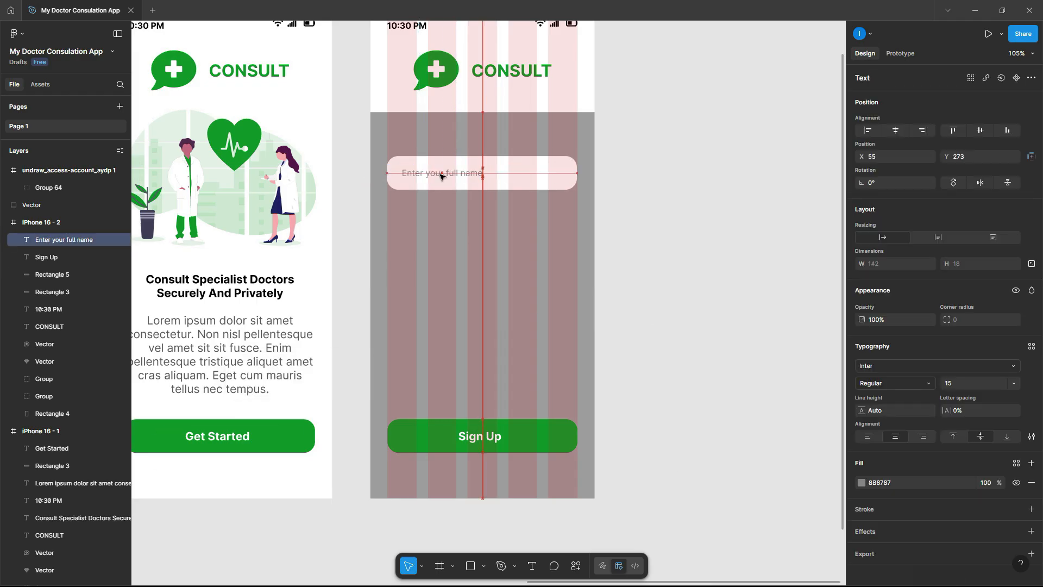
# - Stack the four fields in an auto layout frame with 45 spacing
pyautogui.moveTo(494, 321); pyautogui.dragTo(499, 334)
pyautogui.rightClick(504, 165)
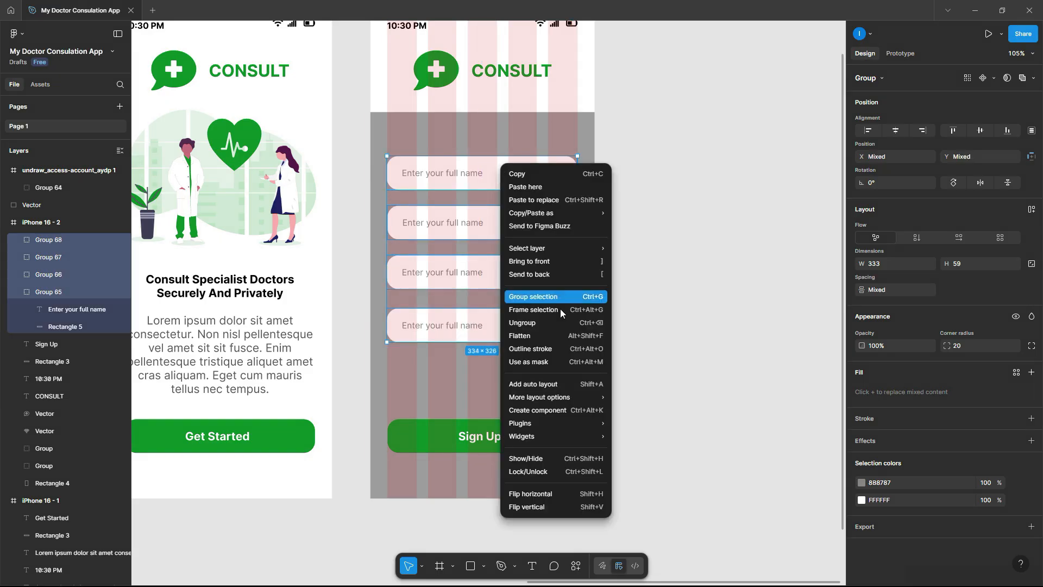
pyautogui.click(527, 384)
pyautogui.click(970, 291)
pyautogui.write('45')
pyautogui.press('Return')
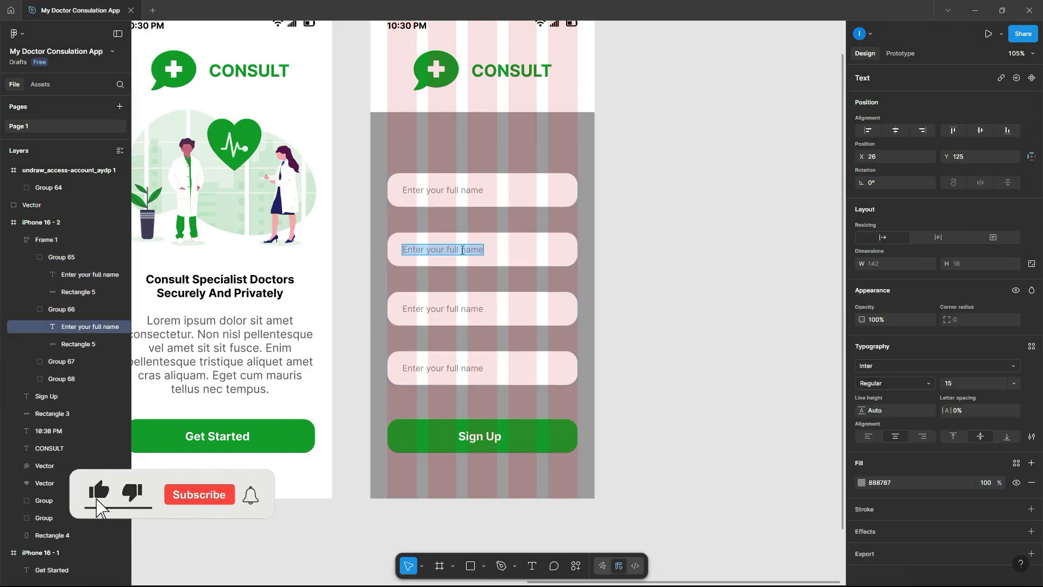
# - Change the other placeholders to 'Enter your email', 'Enter your password' and 'Confirm your password'
pyautogui.write('Enter your email')
pyautogui.doubleClick(514, 309)
pyautogui.write('Enter your passwo')
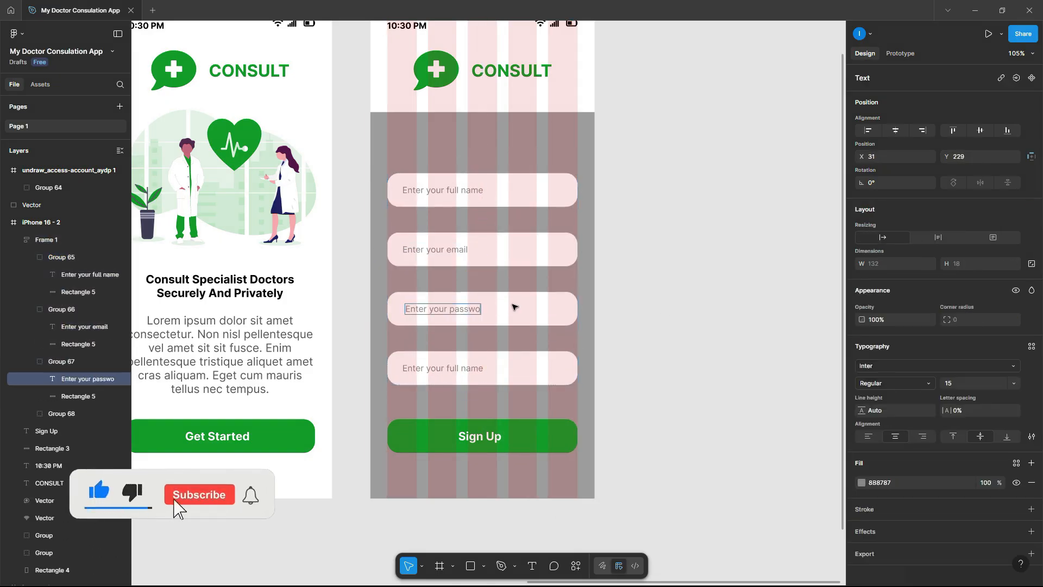
pyautogui.write('rd')
pyautogui.doubleClick(458, 367)
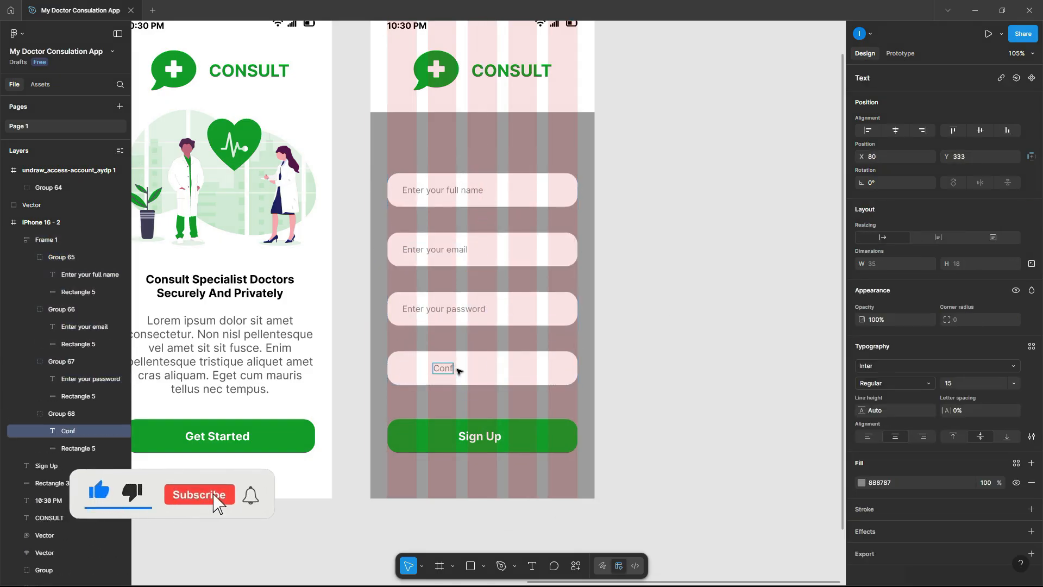
pyautogui.write('Confirm your password')
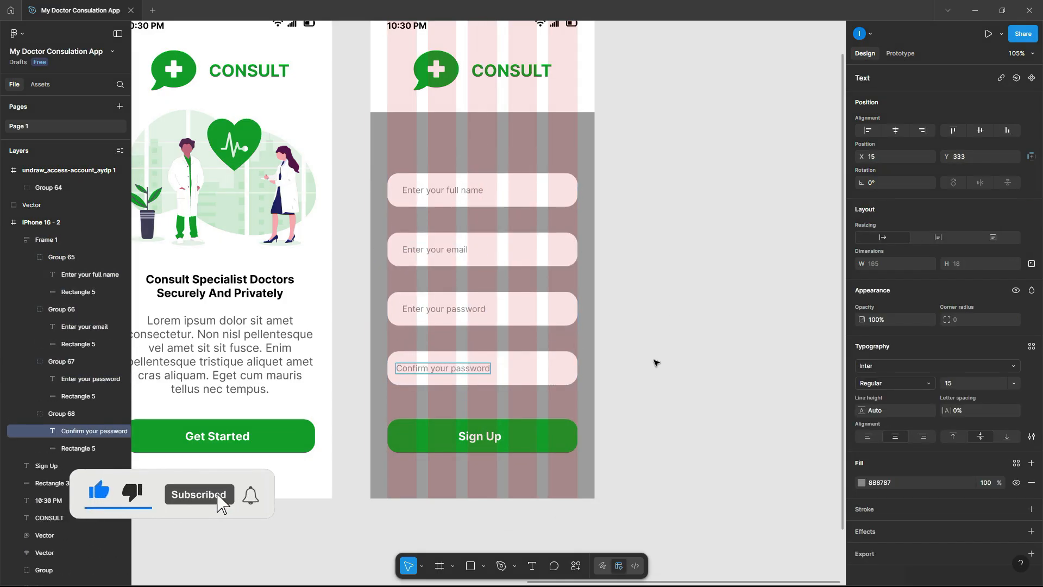
# - Add a 'Register With Us!' heading above the input fields
pyautogui.click(657, 361)
pyautogui.doubleClick(460, 141)
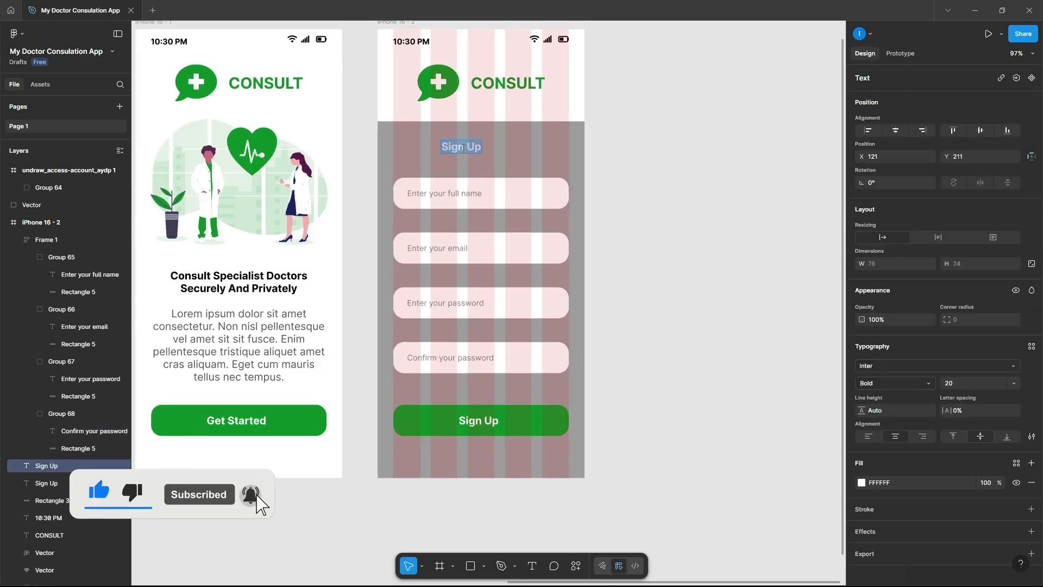
pyautogui.write('Register With Us!')
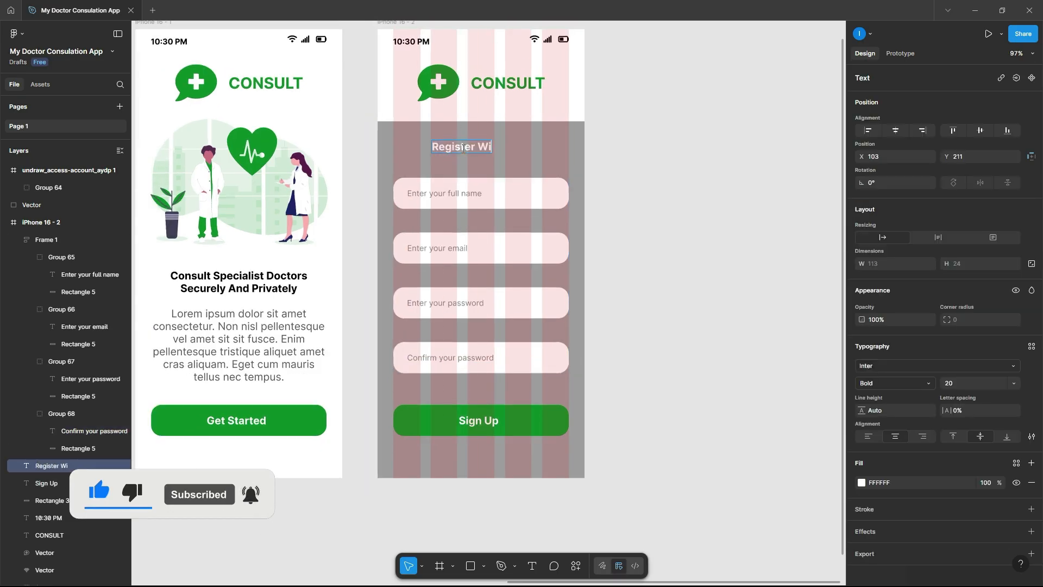
pyautogui.press('Escape')
pyautogui.press('Escape')
# - Tighten the field spacing to 35 and move the field stack lower
pyautogui.click(535, 194)
pyautogui.click(968, 293)
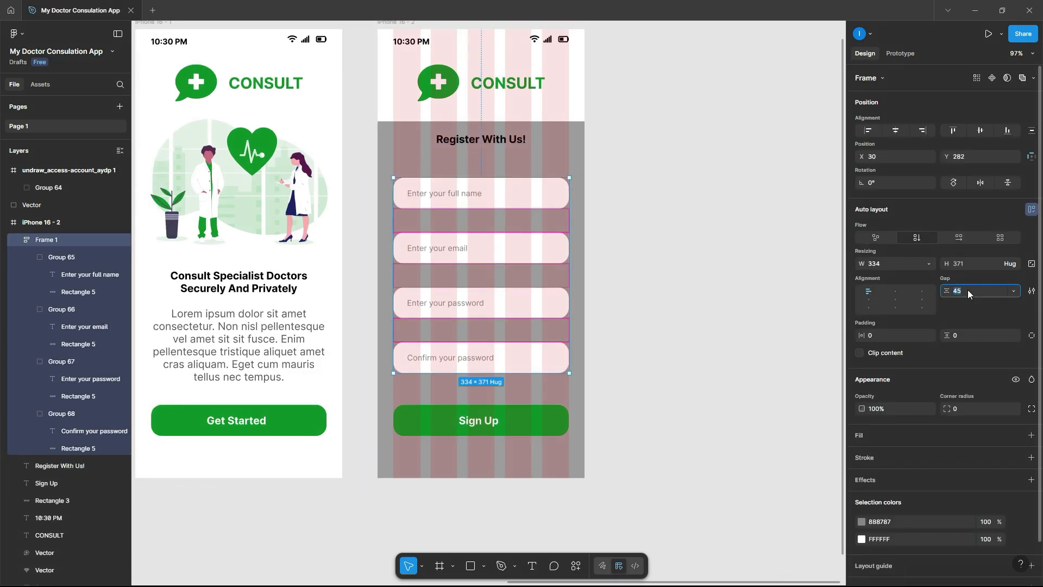
pyautogui.write('35')
pyautogui.press('Return')
pyautogui.moveTo(473, 196); pyautogui.dragTo(472, 215)
# - Add the subtitle 'Your information is safe with us' in 15 Regular dark gray
pyautogui.moveTo(479, 144); pyautogui.dragTo(505, 145)
pyautogui.doubleClick(479, 159)
pyautogui.write('Your information is safe with us')
pyautogui.press('Escape')
pyautogui.click(967, 385)
pyautogui.write('15')
pyautogui.press('Return')
pyautogui.click(896, 384)
pyautogui.click(885, 344)
pyautogui.click(862, 483)
pyautogui.click(723, 411)
# - Round the gray background panel's top-left and top-right corners to 20
pyautogui.click(666, 192)
pyautogui.click(571, 174)
pyautogui.click(1031, 293)
pyautogui.click(891, 311)
pyautogui.write('20')
pyautogui.click(965, 311)
pyautogui.write('20')
pyautogui.click(670, 308)
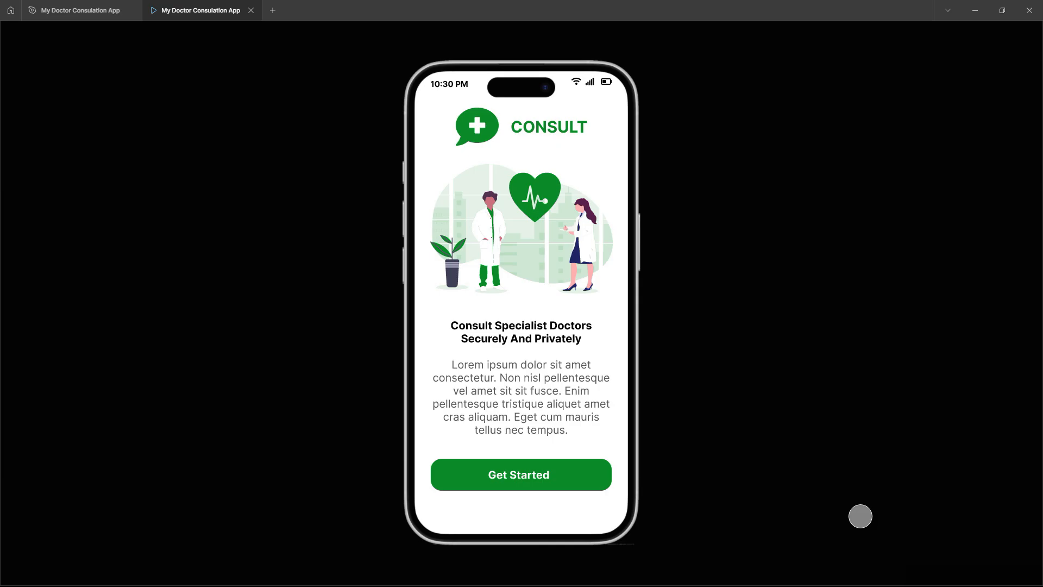
# - Click through the prototype from Get Started to Sign In and the doctors home screen
pyautogui.click(514, 470)
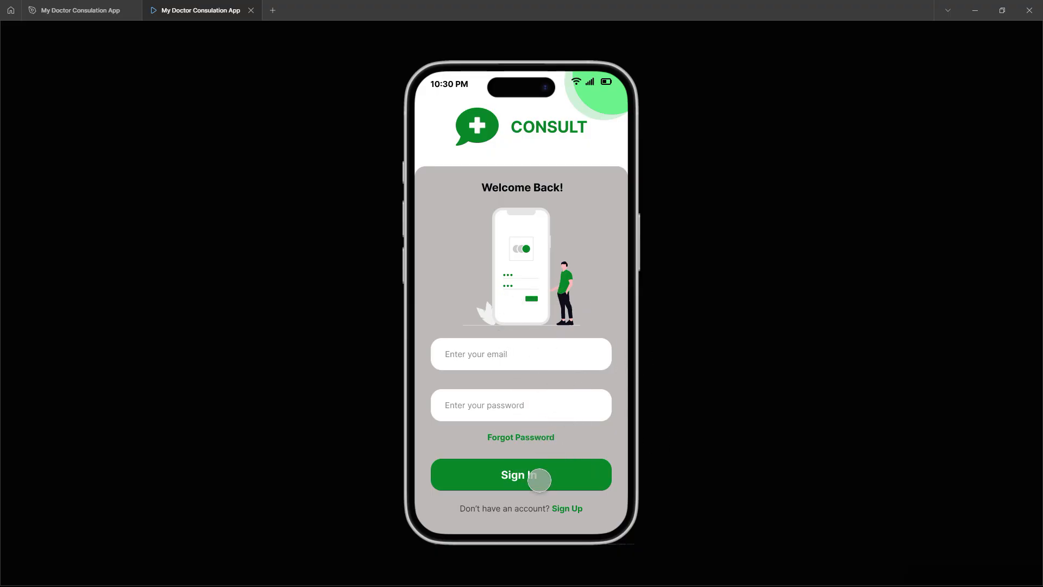
pyautogui.click(540, 480)
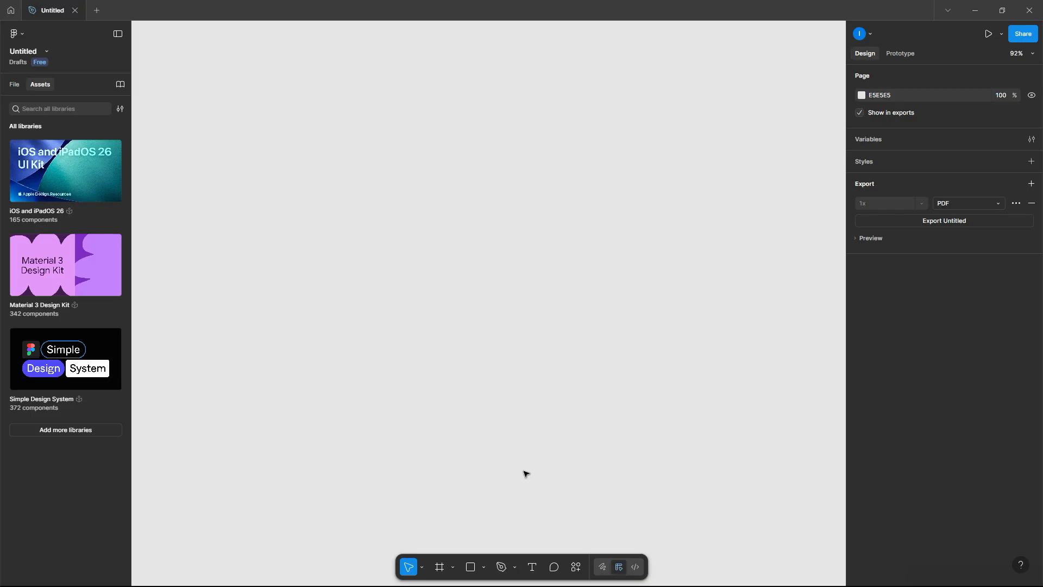
# - Add an iPhone 16 frame and move it up and left on the canvas
pyautogui.click(453, 570)
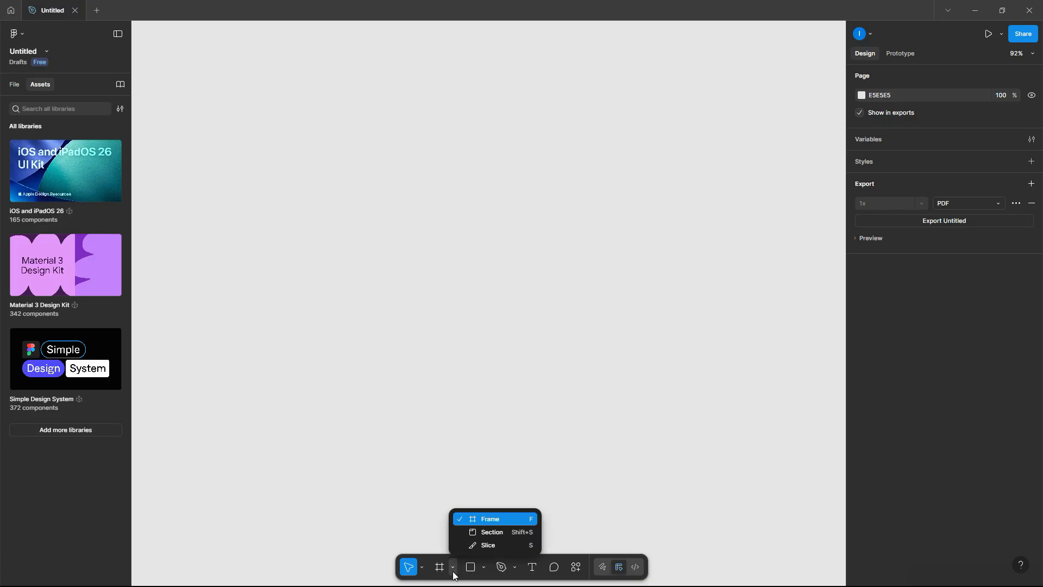
pyautogui.click(490, 520)
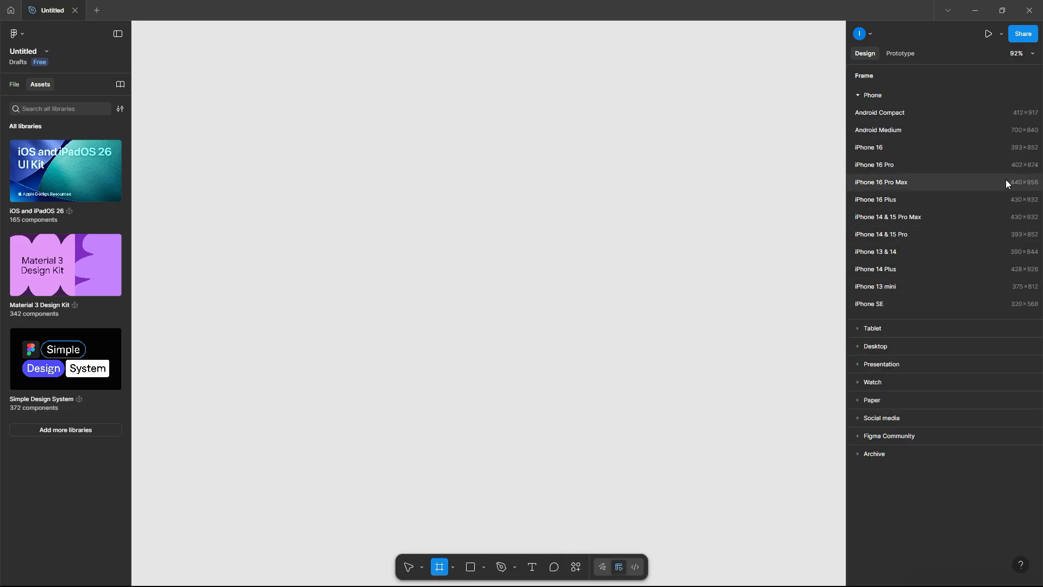
pyautogui.click(887, 148)
pyautogui.click(603, 155)
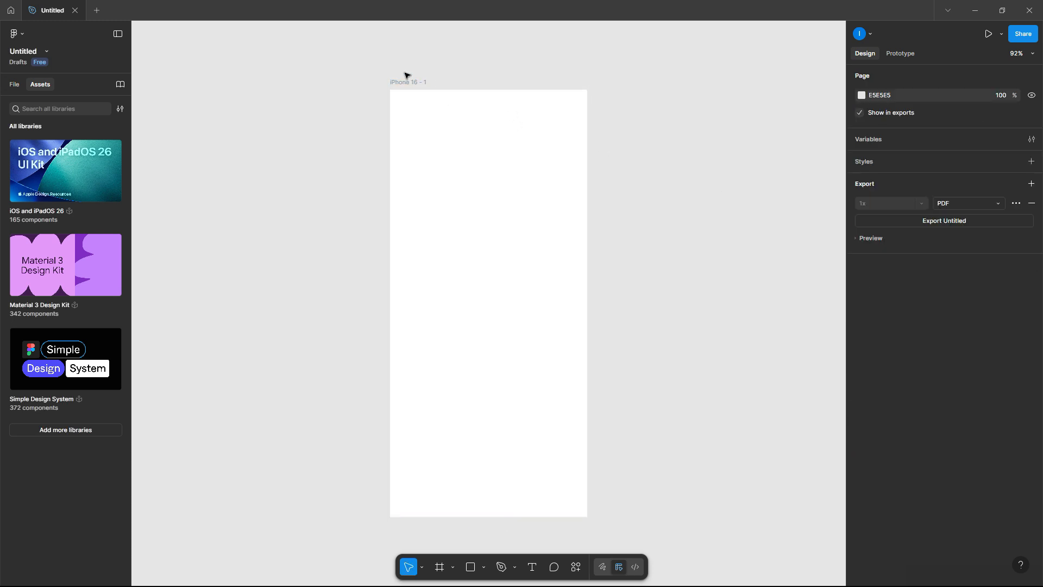
pyautogui.moveTo(413, 84); pyautogui.dragTo(312, 58)
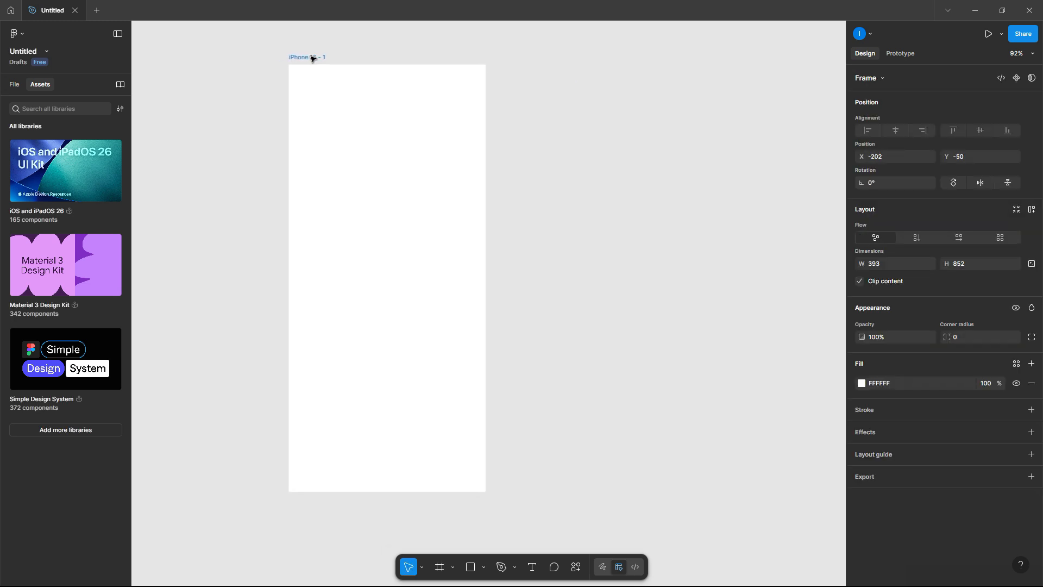
# - Rename the file to 'My Doctor Consulation App'
pyautogui.doubleClick(53, 12)
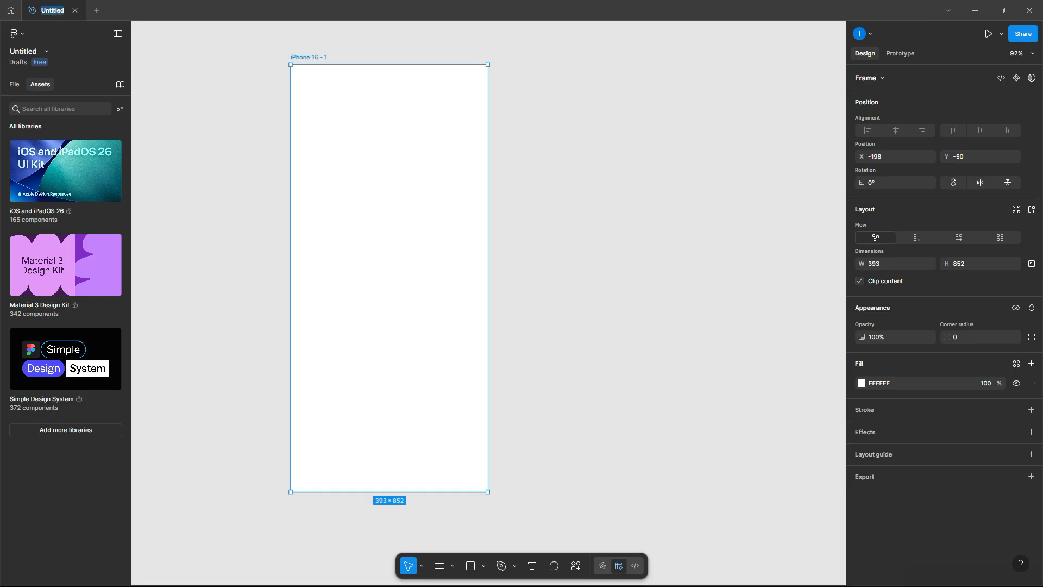
pyautogui.write('My DOctor Consu')
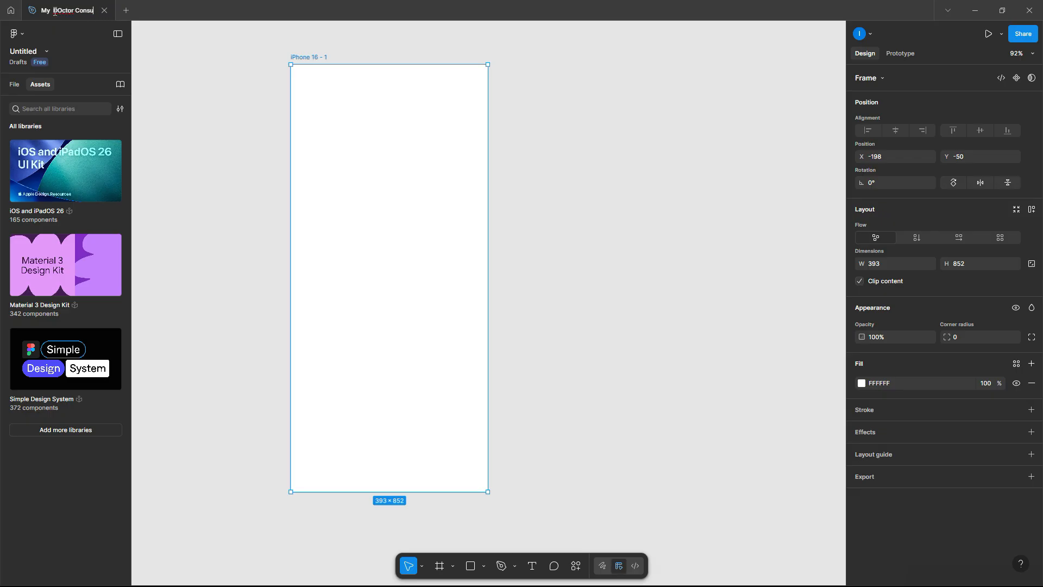
pyautogui.write('lation App')
pyautogui.press('Return')
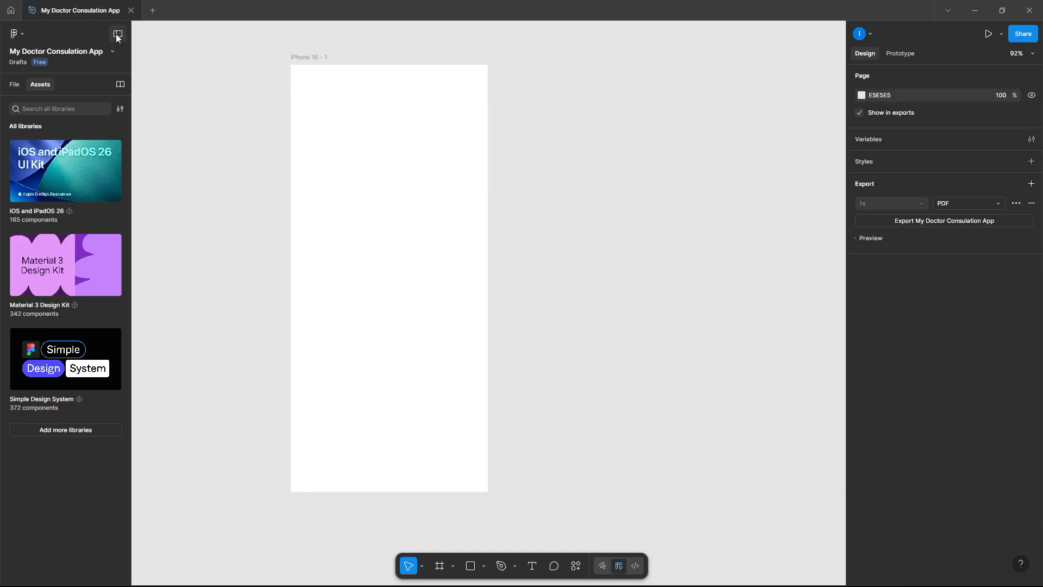
# - Give the iPhone 16 - 1 frame a Columns layout grid with margin 30 and gutter 20
pyautogui.click(314, 57)
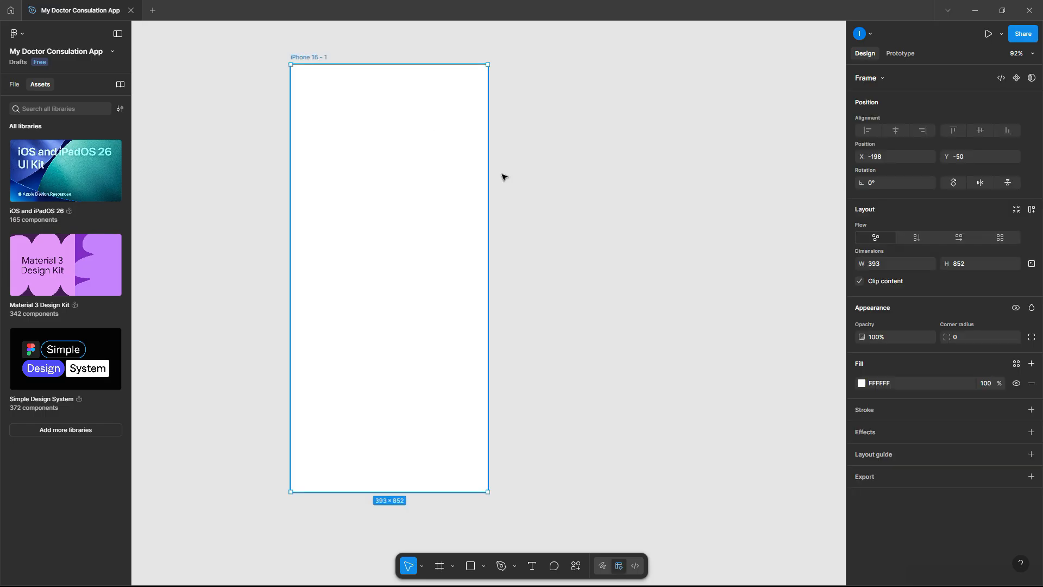
pyautogui.click(1032, 454)
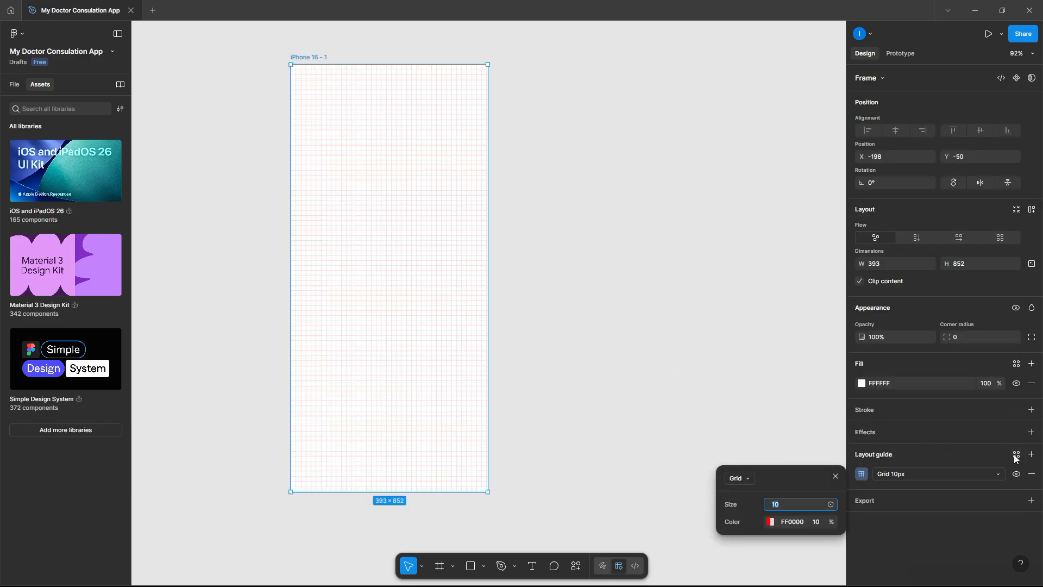
pyautogui.click(747, 479)
pyautogui.click(755, 508)
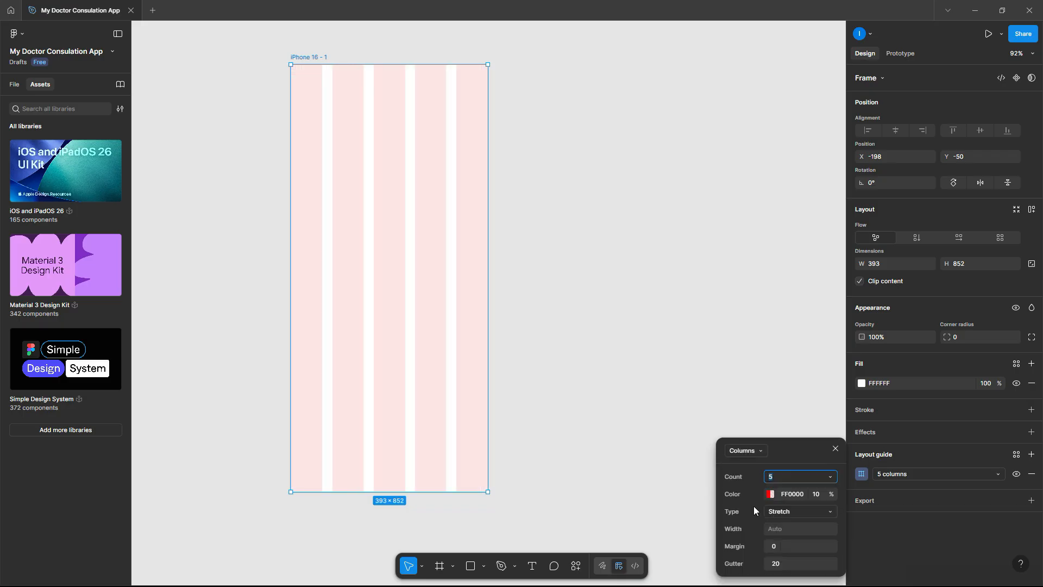
pyautogui.click(787, 546)
pyautogui.write('30')
pyautogui.click(790, 560)
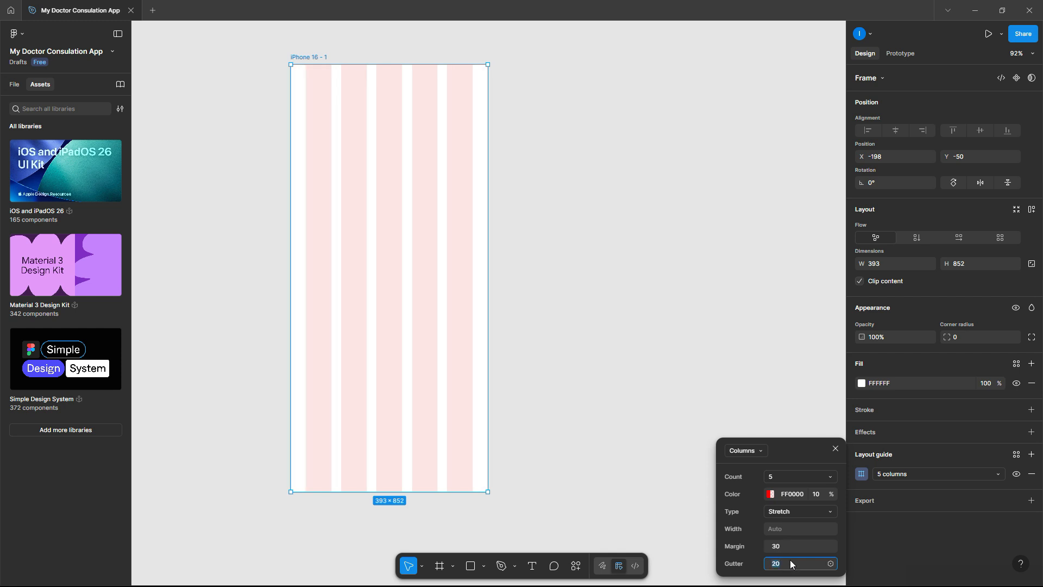
pyautogui.click(834, 450)
pyautogui.click(546, 342)
pyautogui.moveTo(313, 56); pyautogui.dragTo(328, 55)
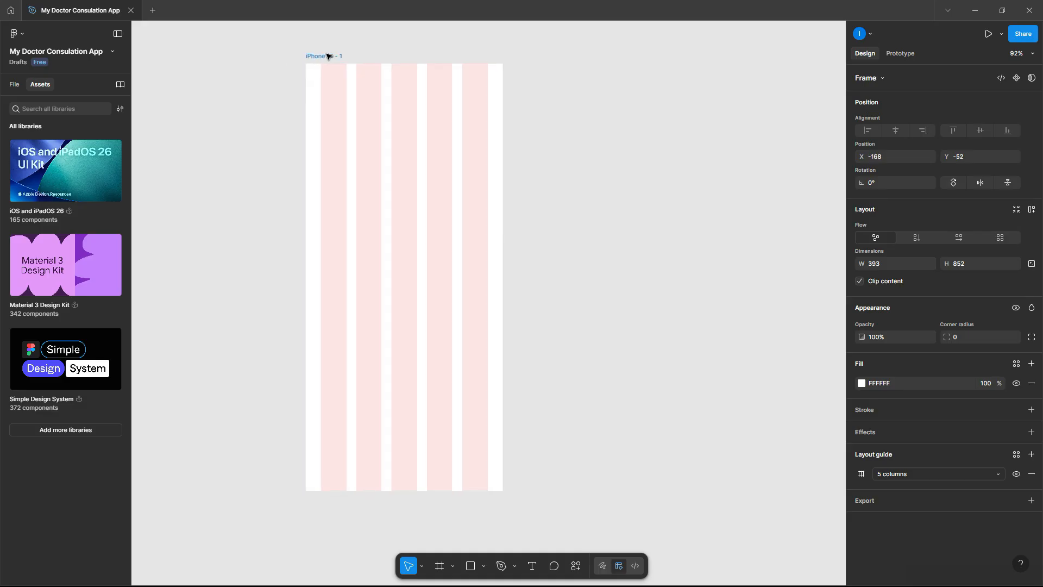
pyautogui.click(563, 211)
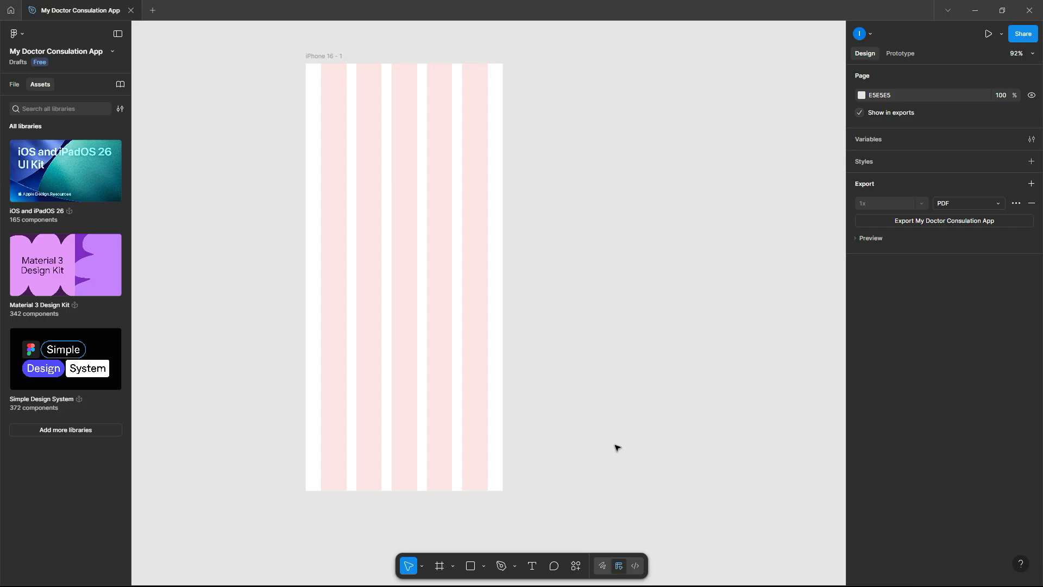
# - In Chrome, search Google for 'undraw illustrations' and reach the unDraw gallery
pyautogui.click(826, 577)
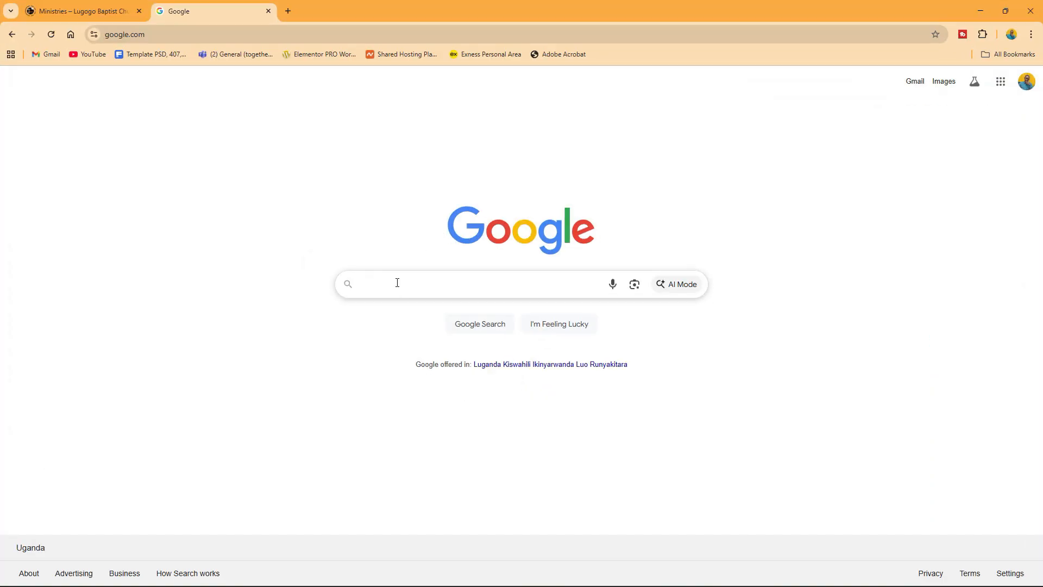
pyautogui.click(398, 282)
pyautogui.write('un')
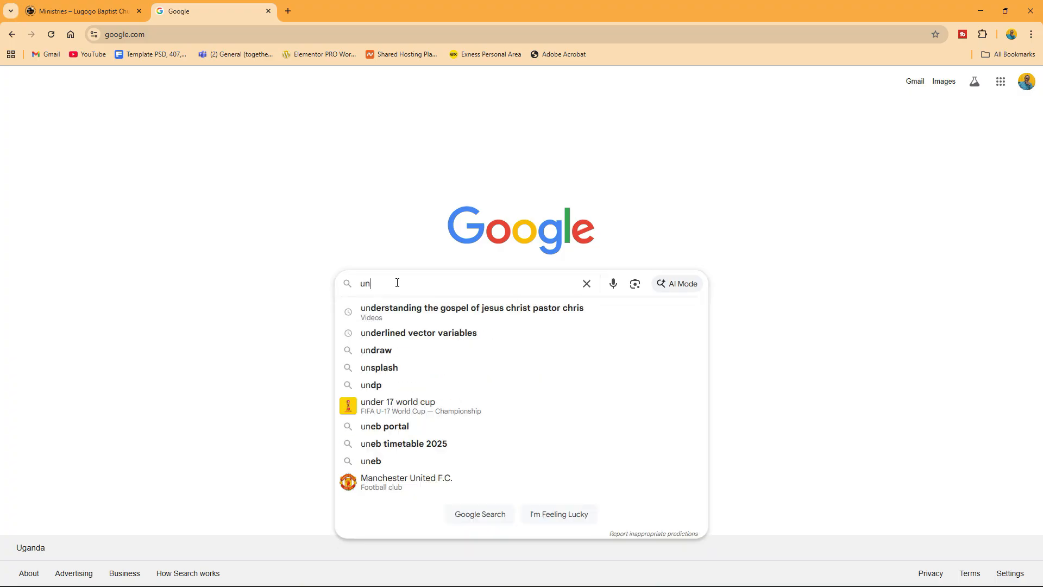
pyautogui.write('draw')
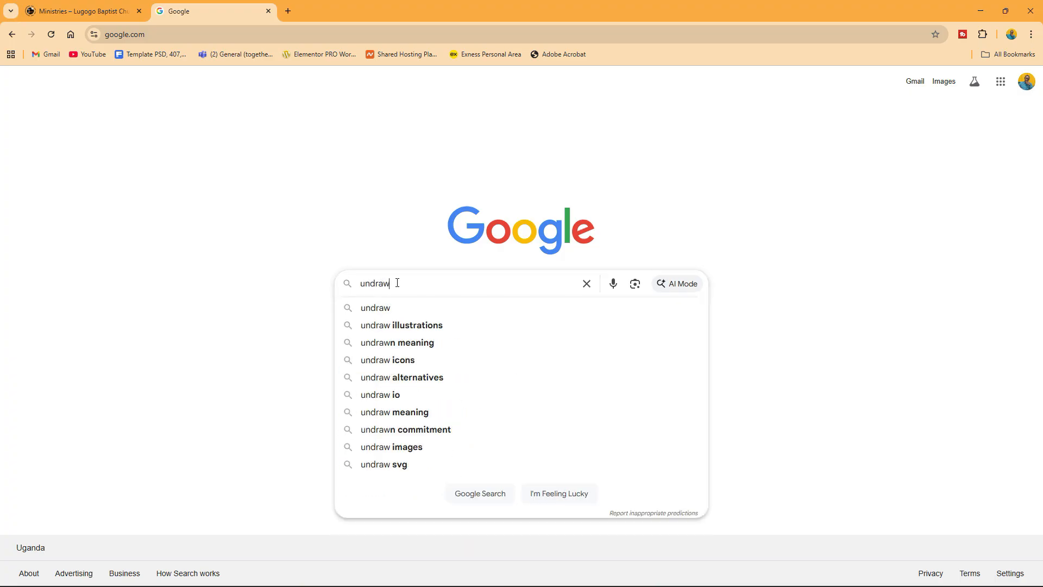
pyautogui.click(407, 325)
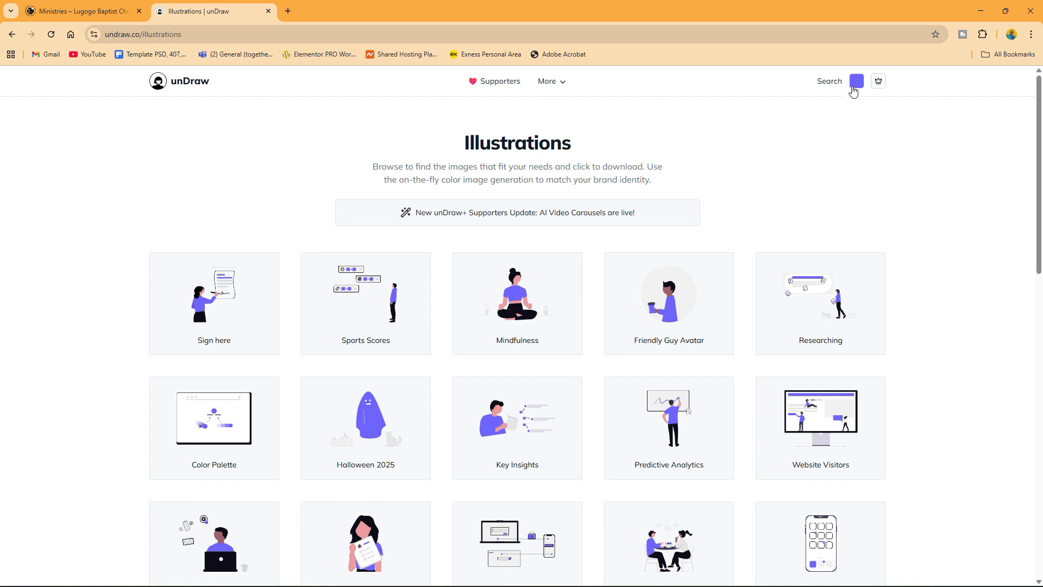
# - Set the unDraw illustration colour to green 078A27
pyautogui.click(857, 82)
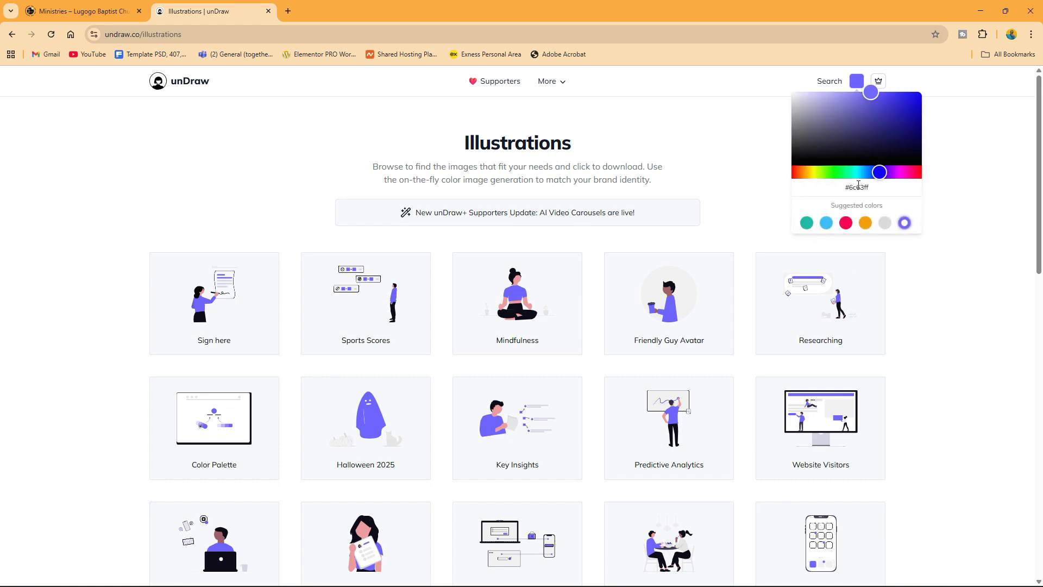
pyautogui.moveTo(872, 188); pyautogui.dragTo(849, 187)
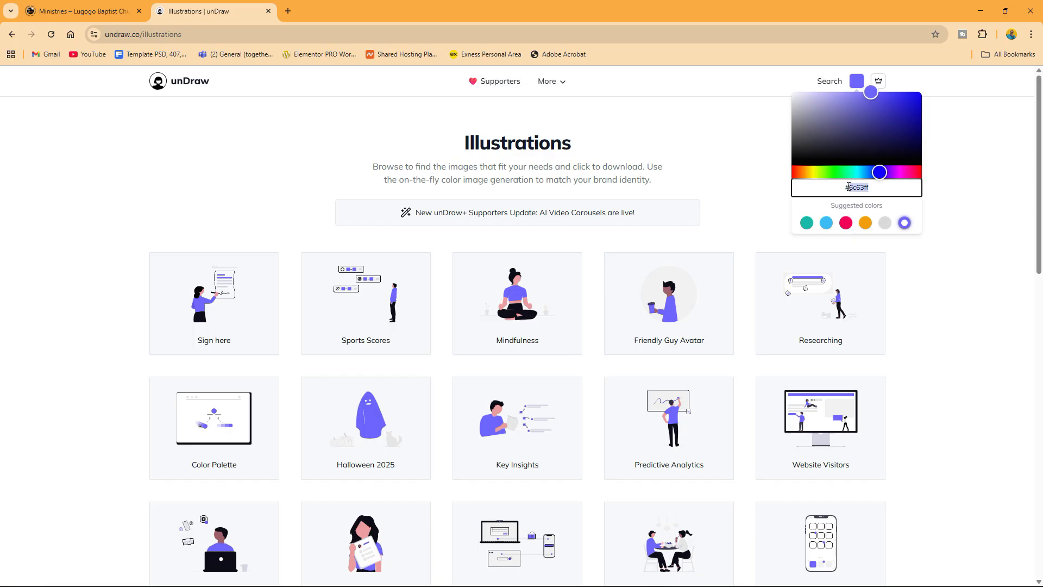
pyautogui.write('078A27')
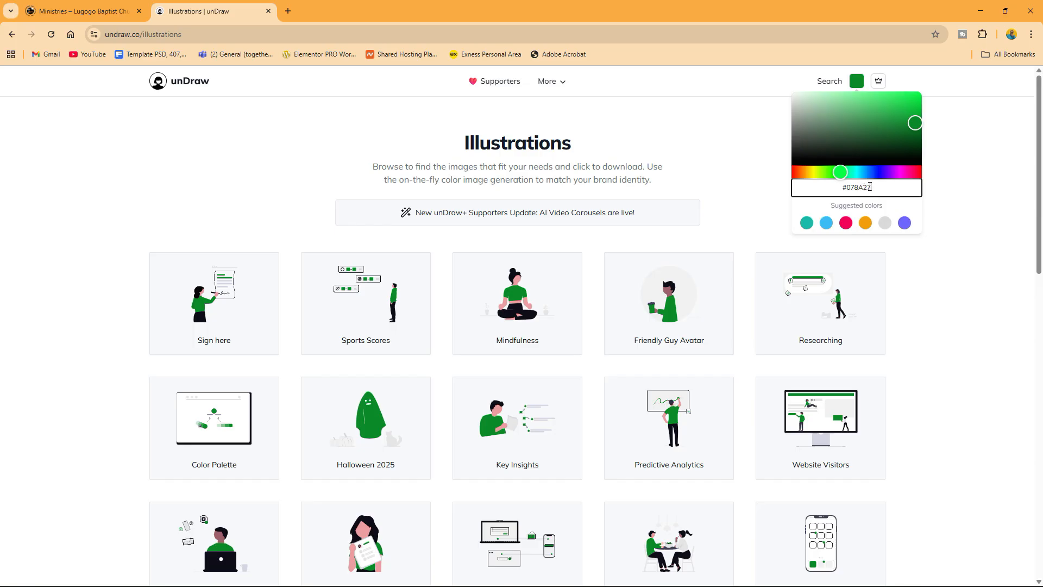
pyautogui.click(922, 259)
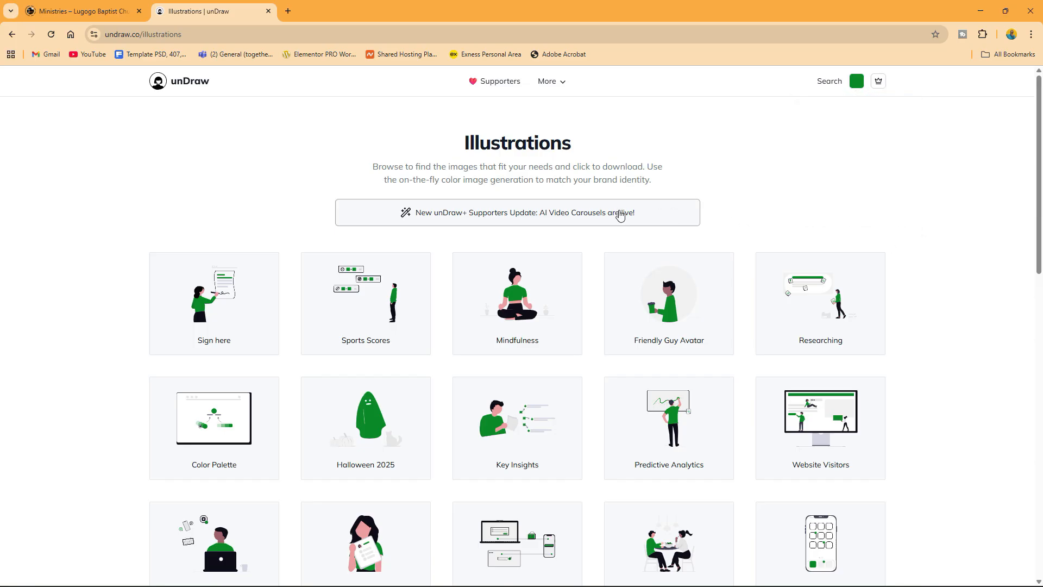
# - Search 'doctor' and download the Medicine illustration as SVG
pyautogui.click(823, 82)
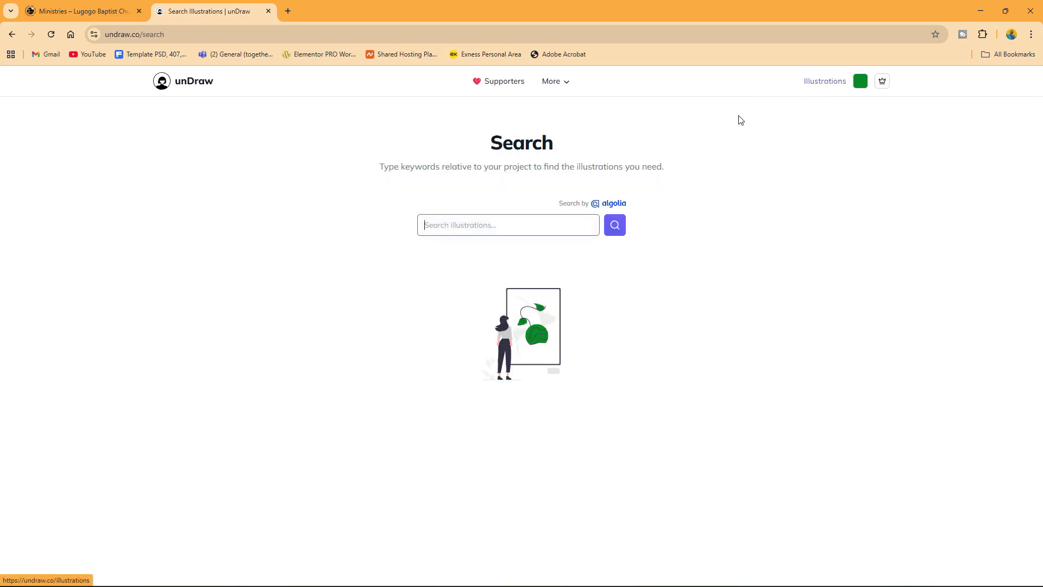
pyautogui.write('doctor')
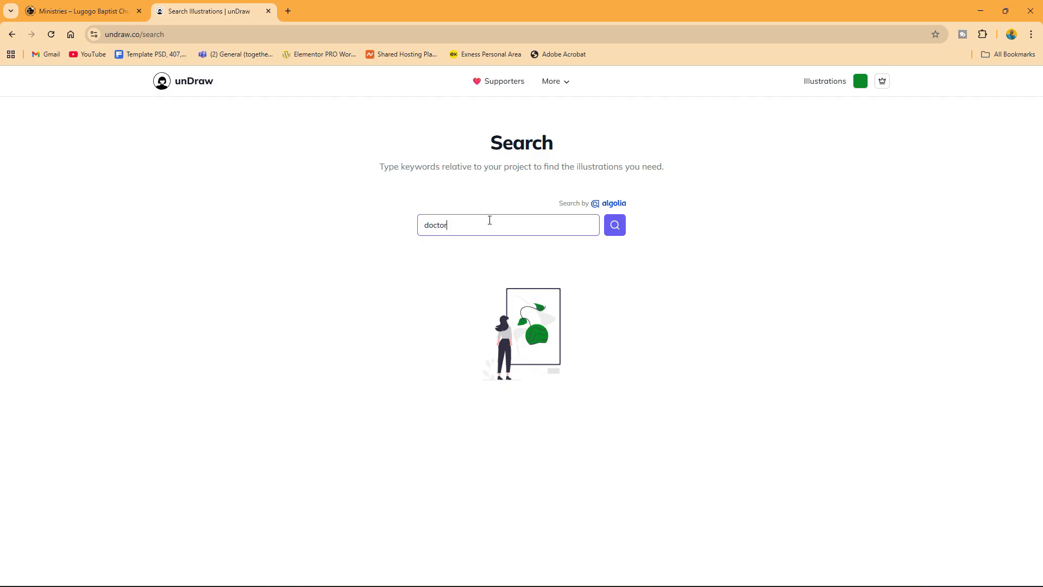
pyautogui.press('Return')
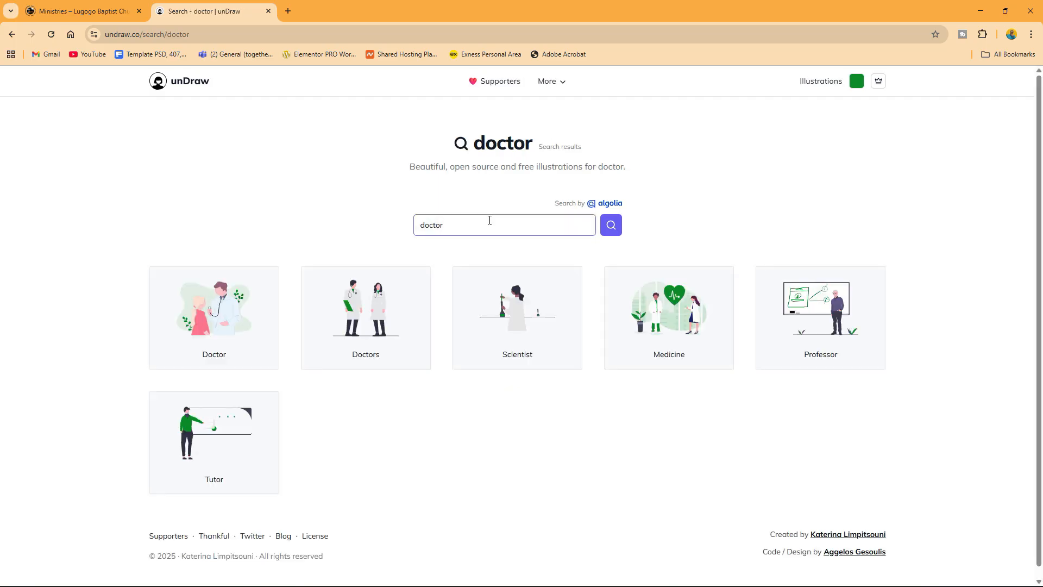
pyautogui.click(672, 309)
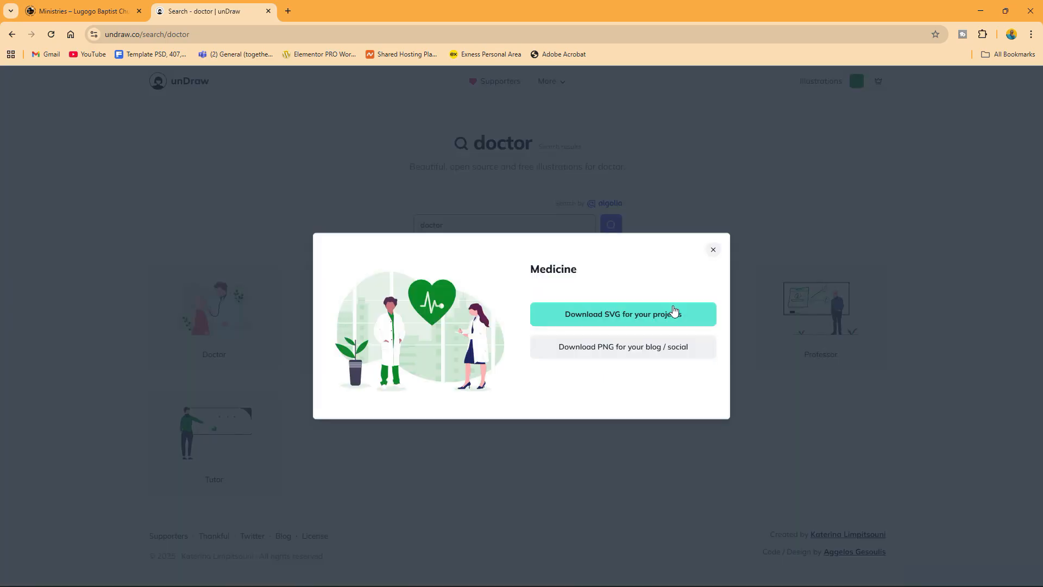
pyautogui.click(592, 320)
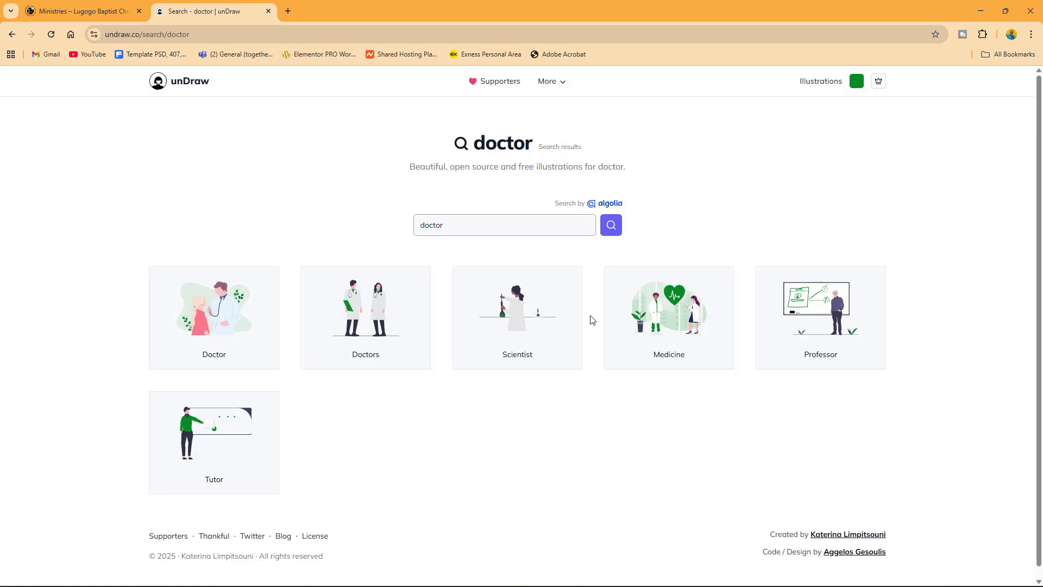
# - Search 'sign' and download the Access account illustration as SVG
pyautogui.moveTo(491, 231); pyautogui.dragTo(393, 228)
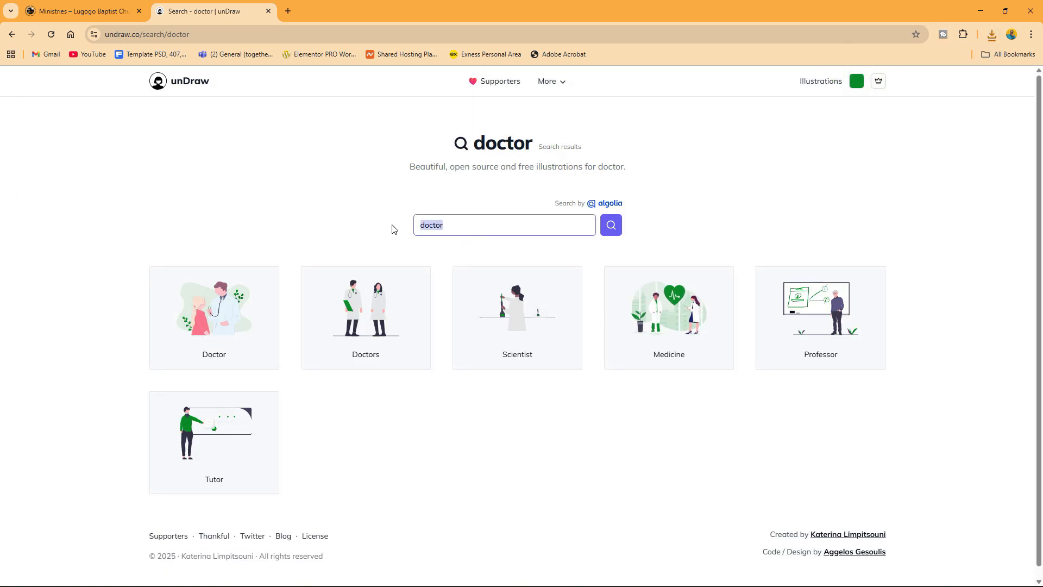
pyautogui.write('si')
pyautogui.press('Return')
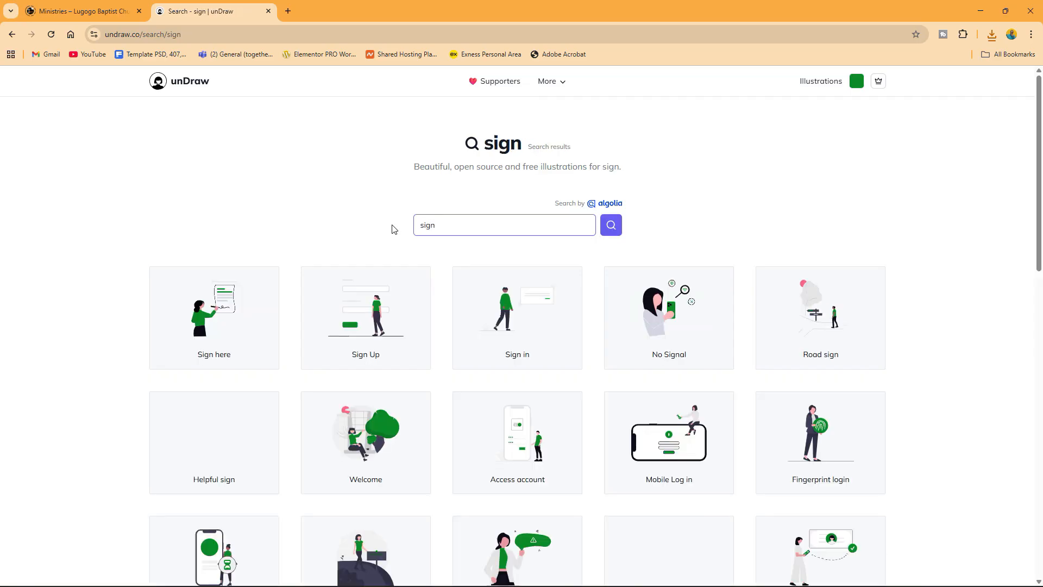
pyautogui.click(516, 433)
pyautogui.click(615, 323)
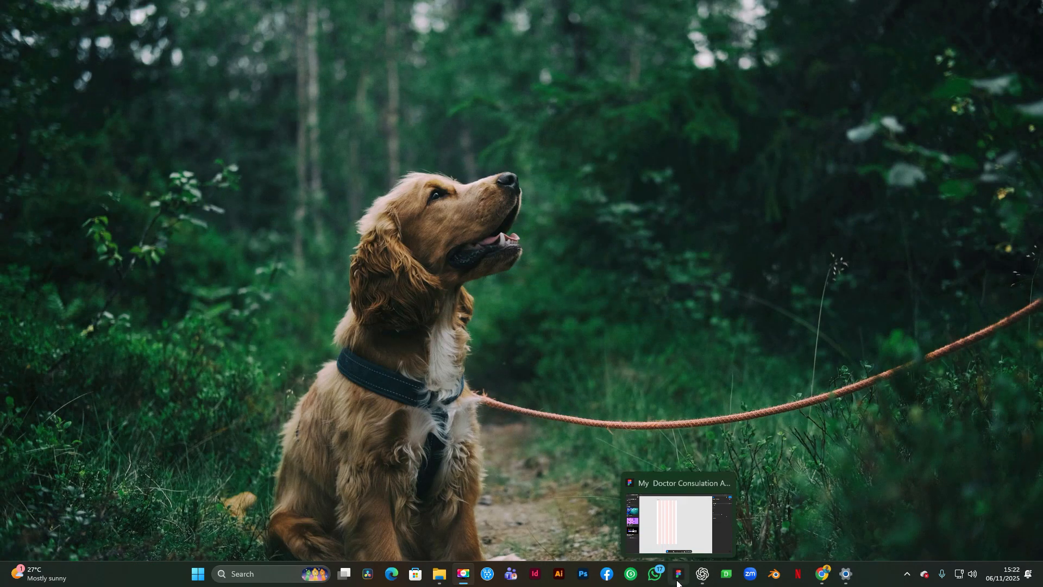
# - Import undraw_medicine_hqqg and undraw_access-account_aydp SVGs from Downloads with Place image
pyautogui.click(678, 576)
pyautogui.click(14, 84)
pyautogui.click(17, 34)
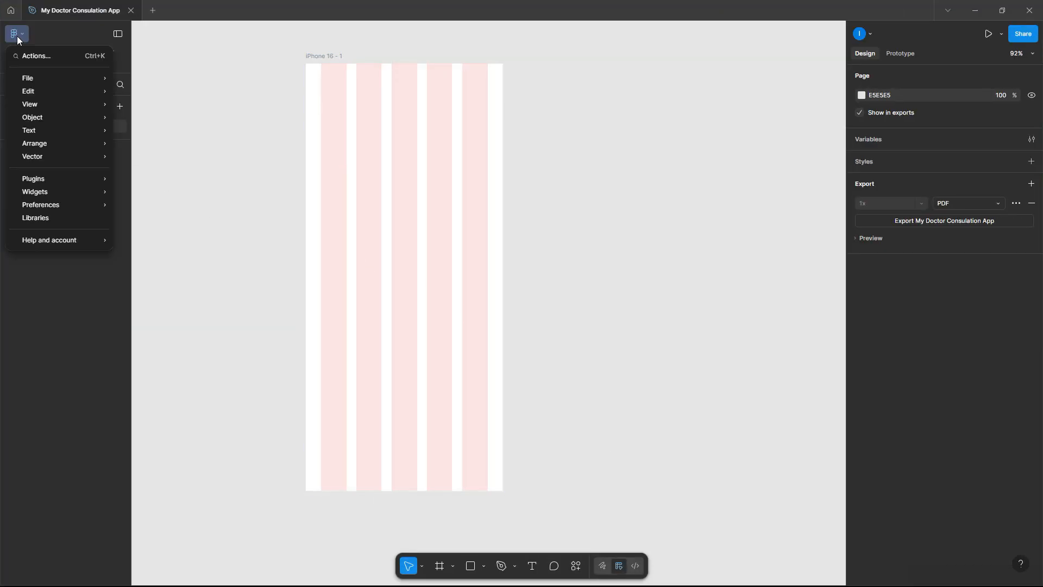
pyautogui.moveTo(52, 77)
pyautogui.click(182, 111)
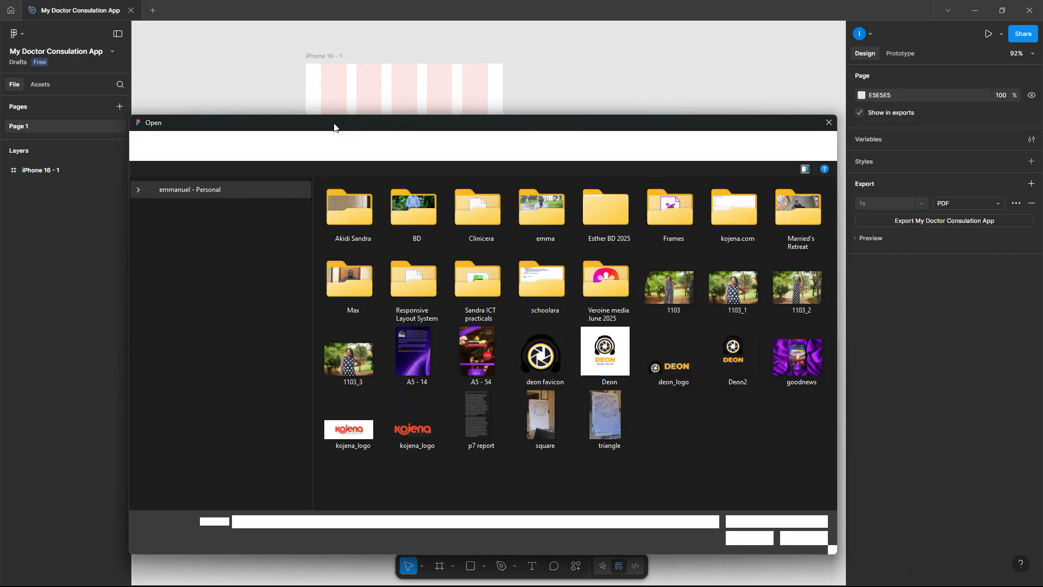
pyautogui.click(215, 238)
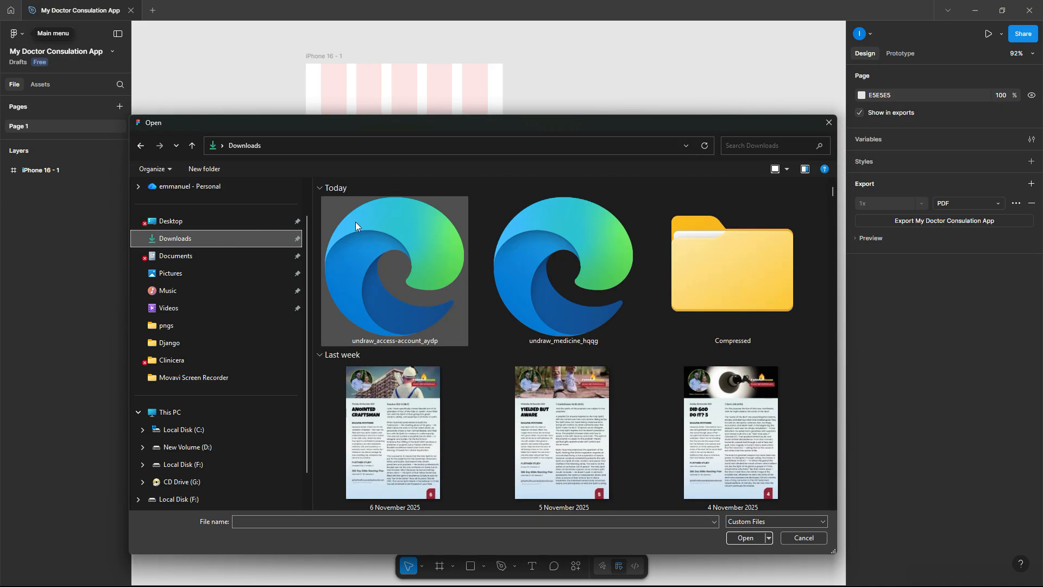
pyautogui.click(552, 257)
pyautogui.keyDown('ctrl'); pyautogui.click(419, 269); pyautogui.keyUp('ctrl')
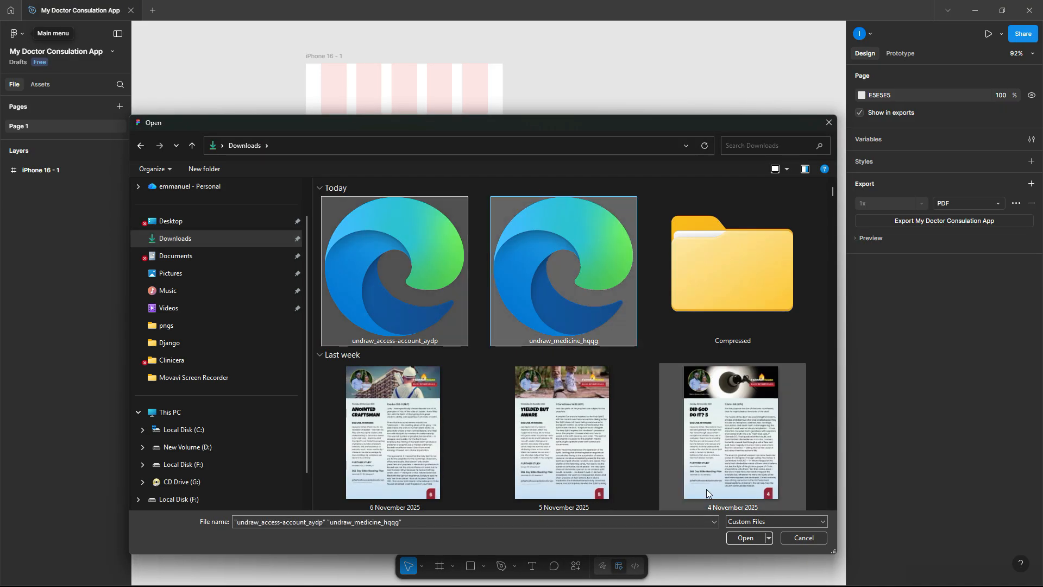
pyautogui.click(743, 538)
# - Place both illustrations on the canvas and move the medicine one into iPhone 16 - 1
pyautogui.click(624, 331)
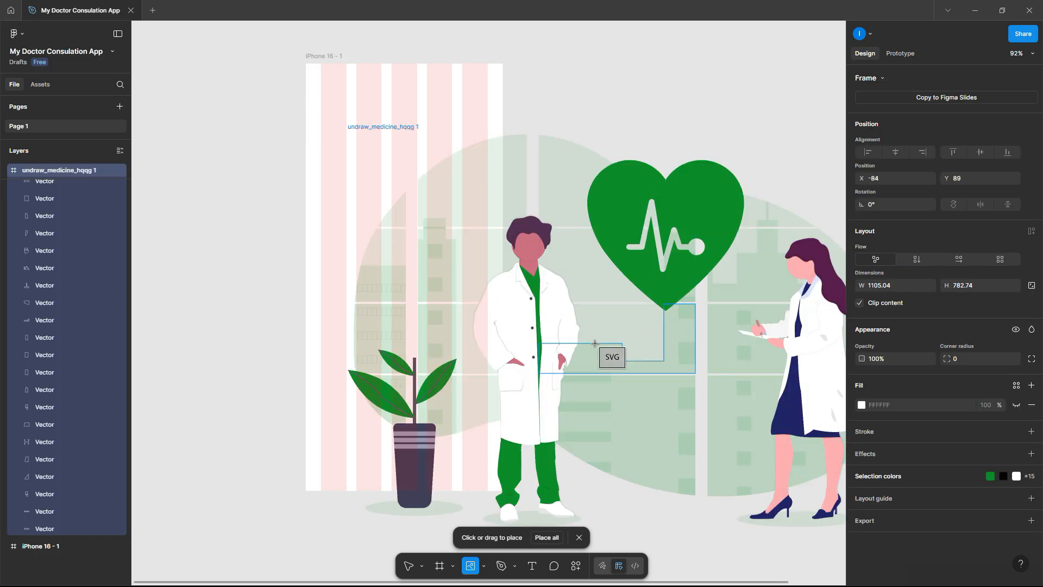
pyautogui.scroll(-5, 603, 342)
pyautogui.click(391, 315)
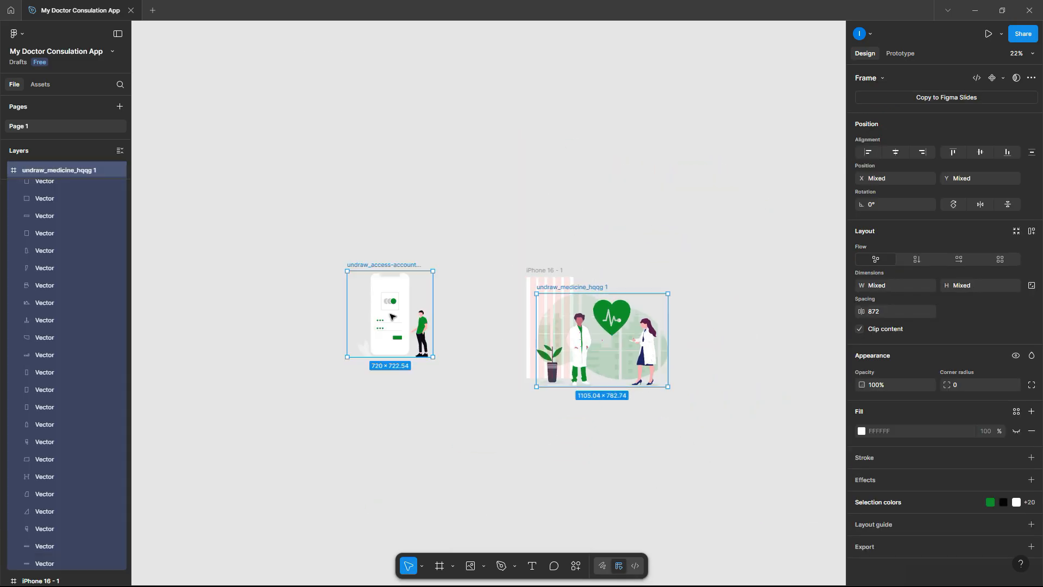
pyautogui.click(467, 268)
pyautogui.moveTo(606, 352); pyautogui.dragTo(414, 402)
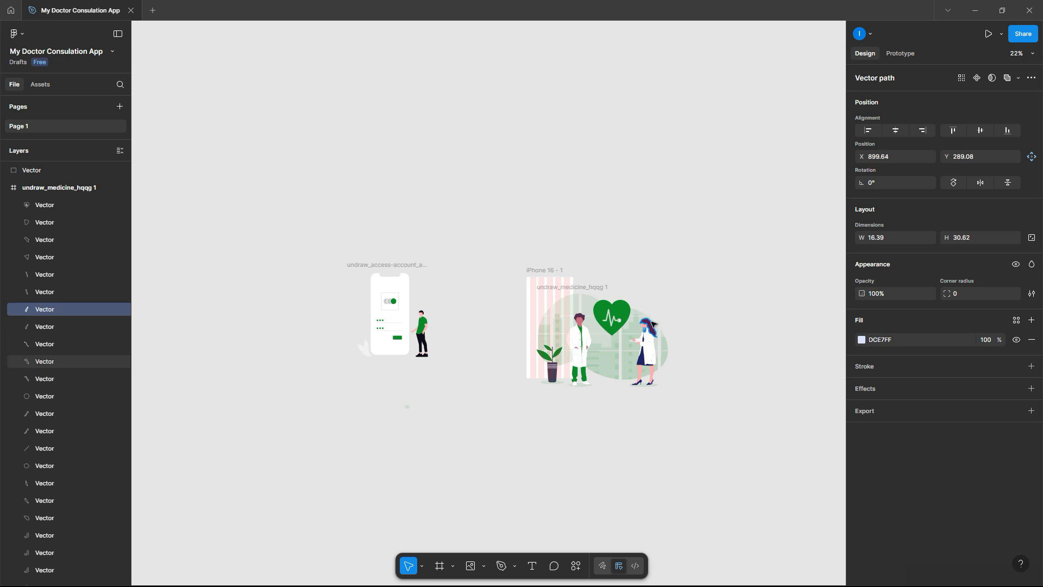
pyautogui.click(592, 288)
pyautogui.moveTo(596, 316); pyautogui.dragTo(432, 415)
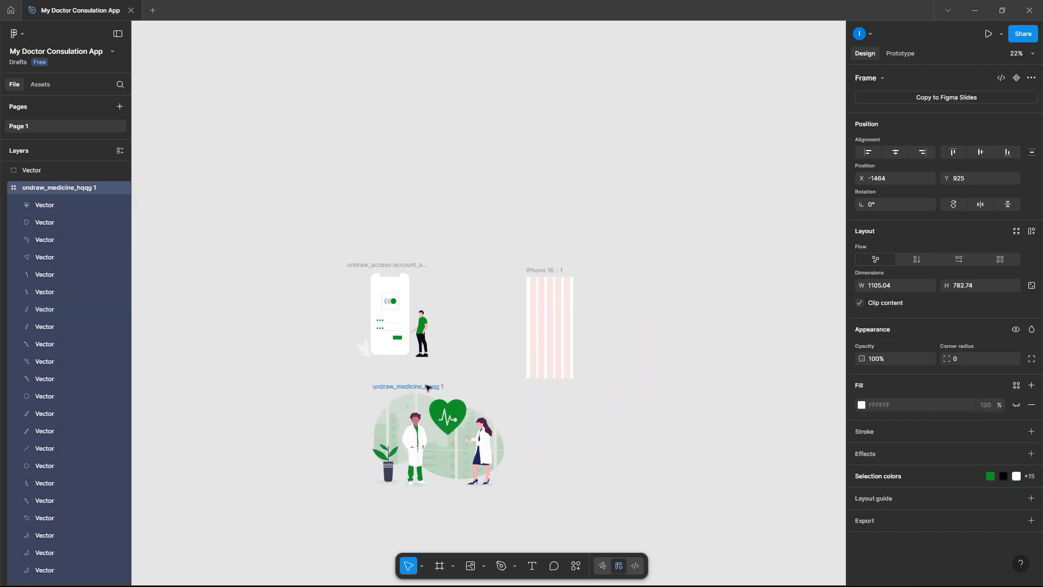
pyautogui.click(434, 375)
pyautogui.moveTo(418, 387); pyautogui.dragTo(557, 280)
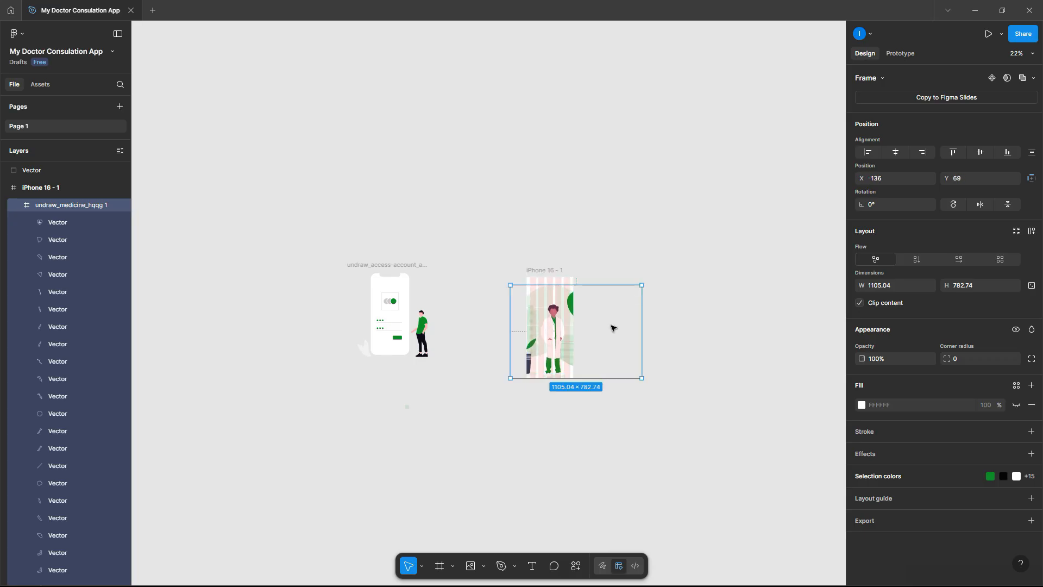
# - Scale the medicine illustration down to 336 × 238 and position it near the phone's top
pyautogui.keyDown('ctrl'); pyautogui.scroll(5, 612, 326); pyautogui.keyUp('ctrl')
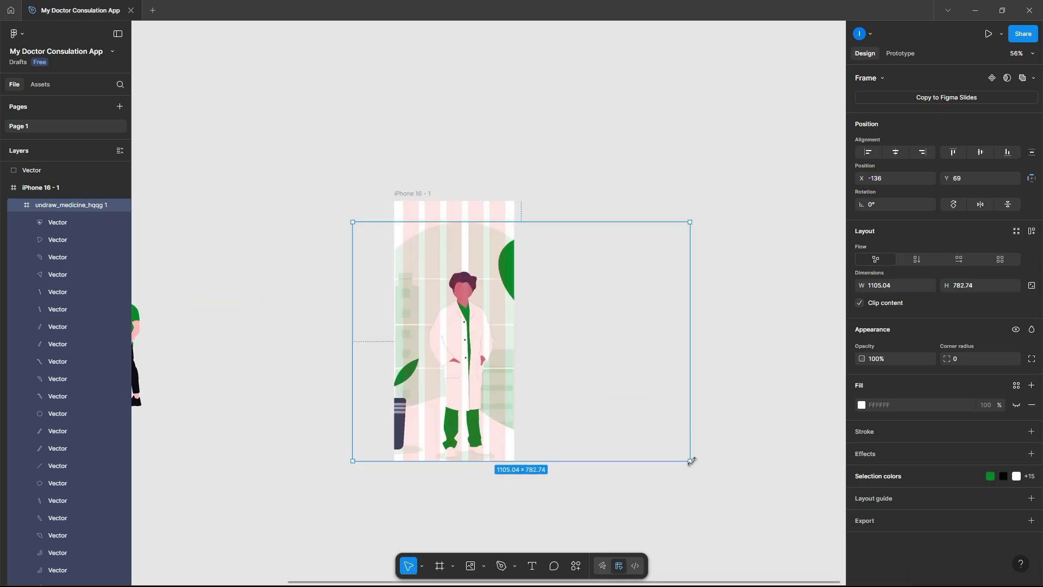
pyautogui.moveTo(566, 373); pyautogui.dragTo(498, 324)
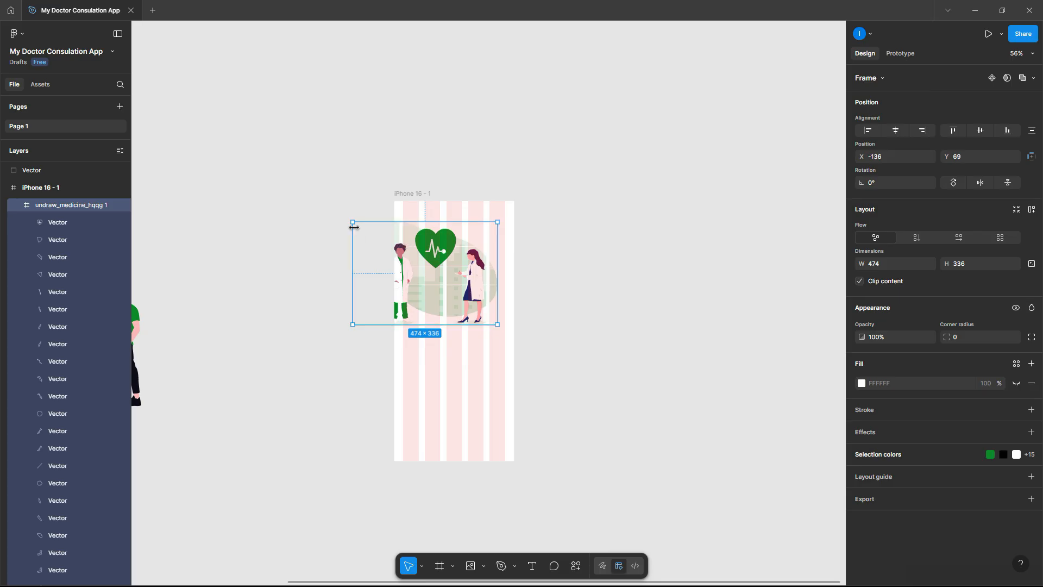
pyautogui.moveTo(353, 222); pyautogui.dragTo(399, 254)
pyautogui.moveTo(456, 274); pyautogui.dragTo(459, 278)
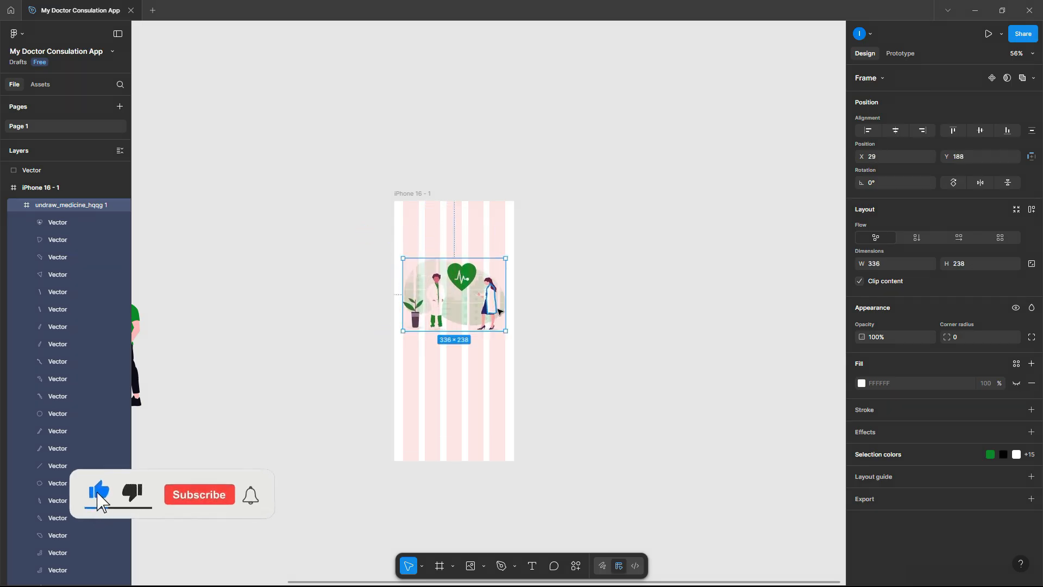
pyautogui.keyDown('ctrl'); pyautogui.scroll(5, 498, 308); pyautogui.keyUp('ctrl')
pyautogui.keyDown('ctrl'); pyautogui.scroll(1, 499, 311); pyautogui.keyUp('ctrl')
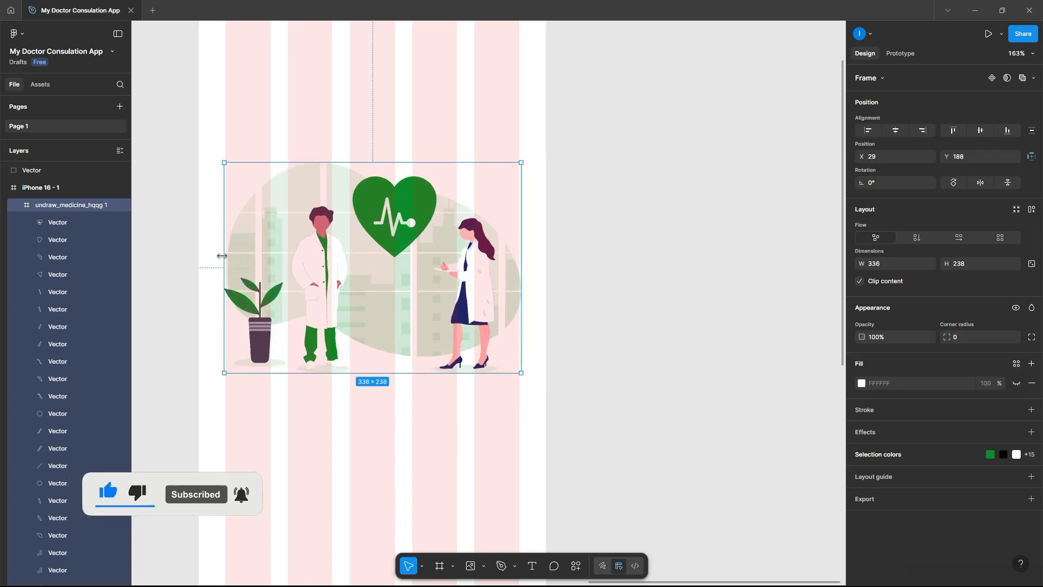
pyautogui.keyDown('ctrl'); pyautogui.scroll(-4, 513, 252); pyautogui.keyUp('ctrl')
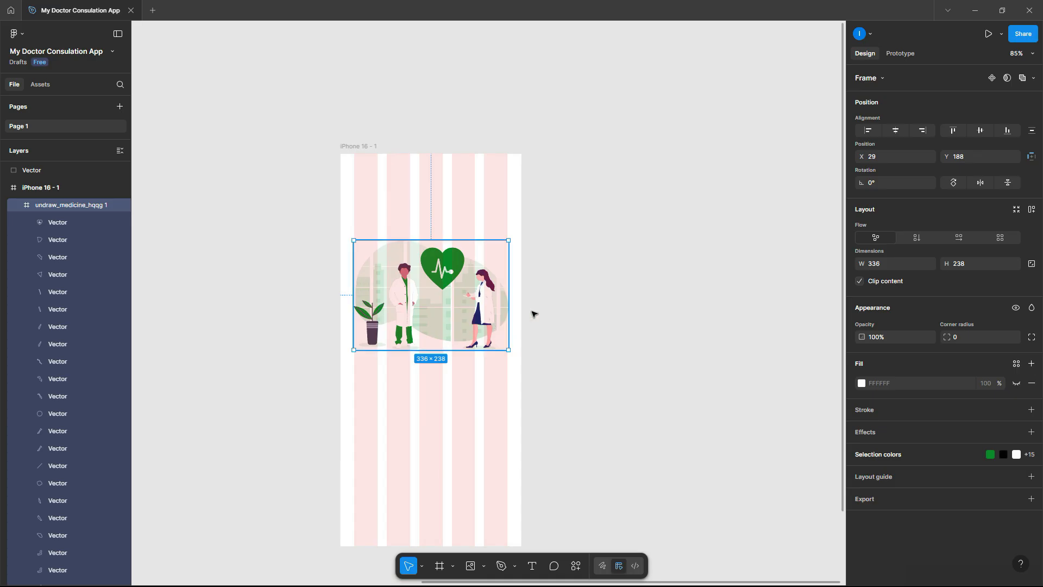
pyautogui.click(514, 295)
pyautogui.moveTo(478, 296); pyautogui.dragTo(478, 300)
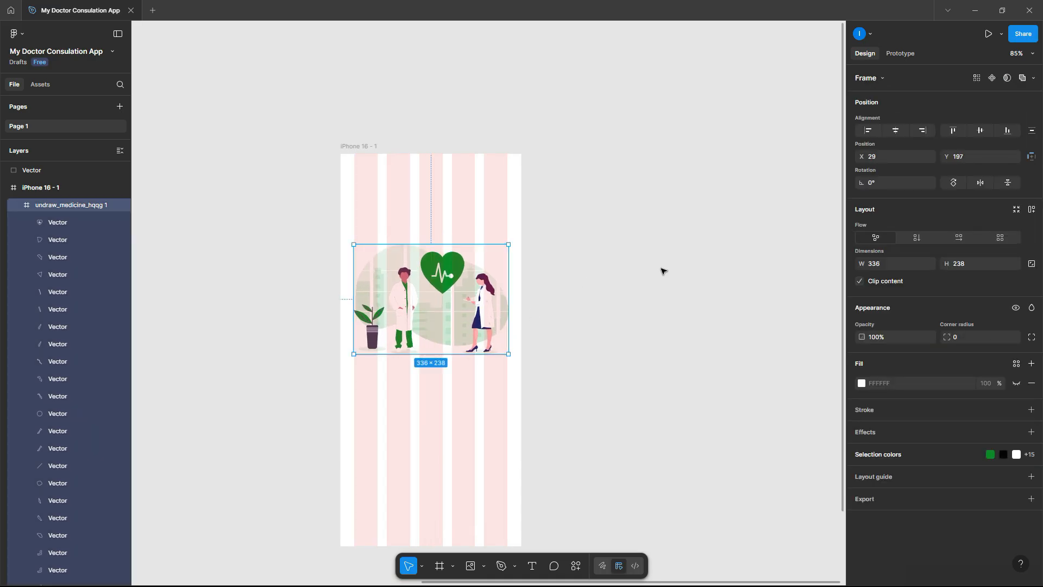
pyautogui.click(663, 268)
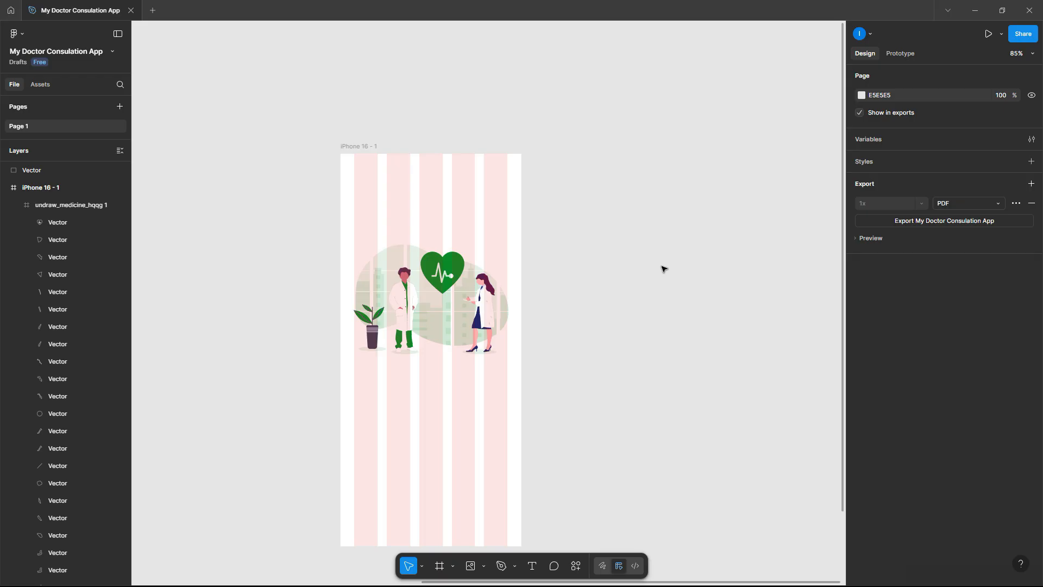
# - In the Iconify plugin, search 'medical' and add the comment-medical icon to the canvas
pyautogui.rightClick(576, 294)
pyautogui.moveTo(636, 386)
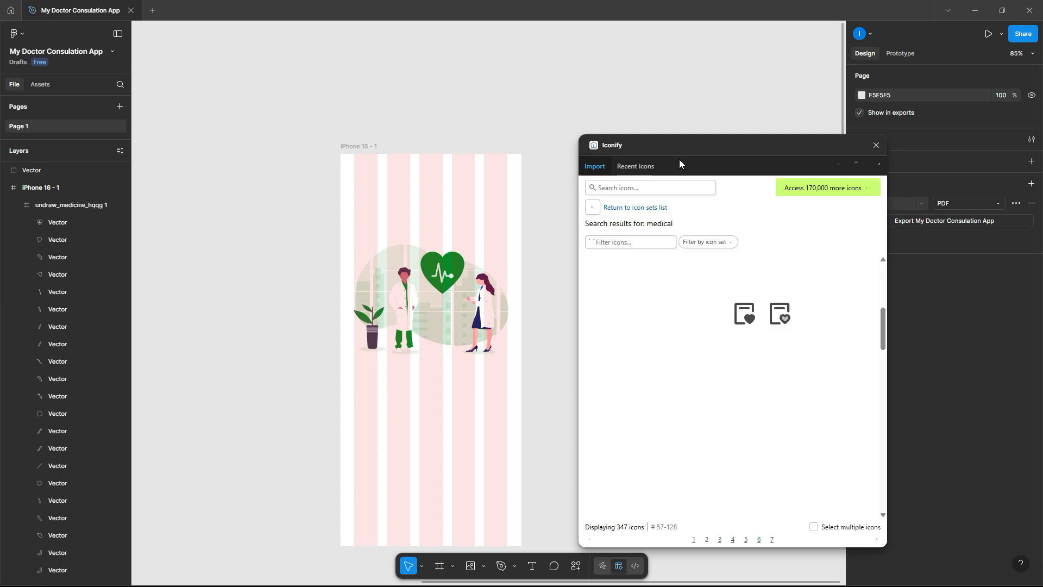
pyautogui.click(649, 187)
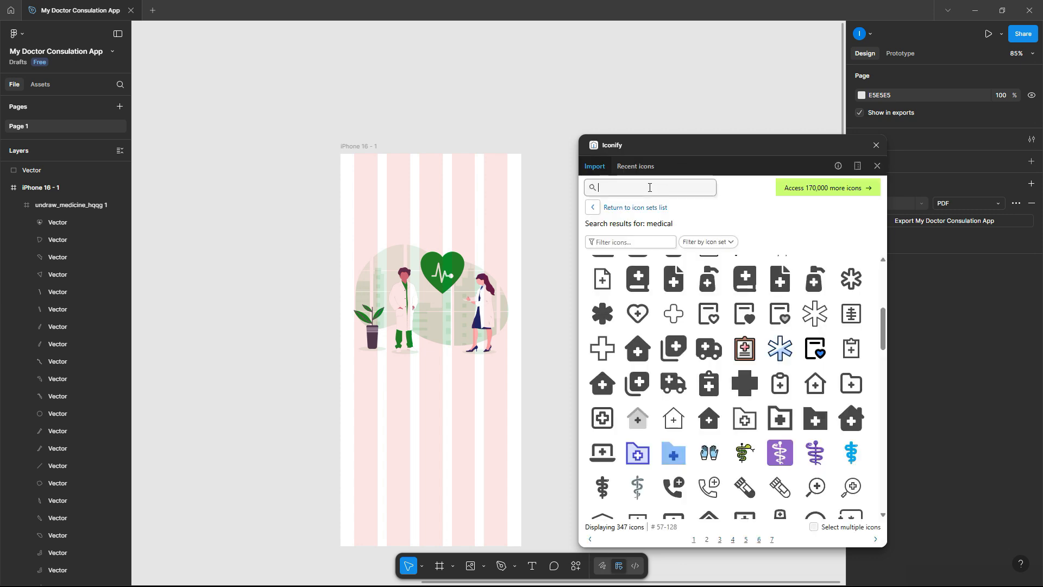
pyautogui.write('medica')
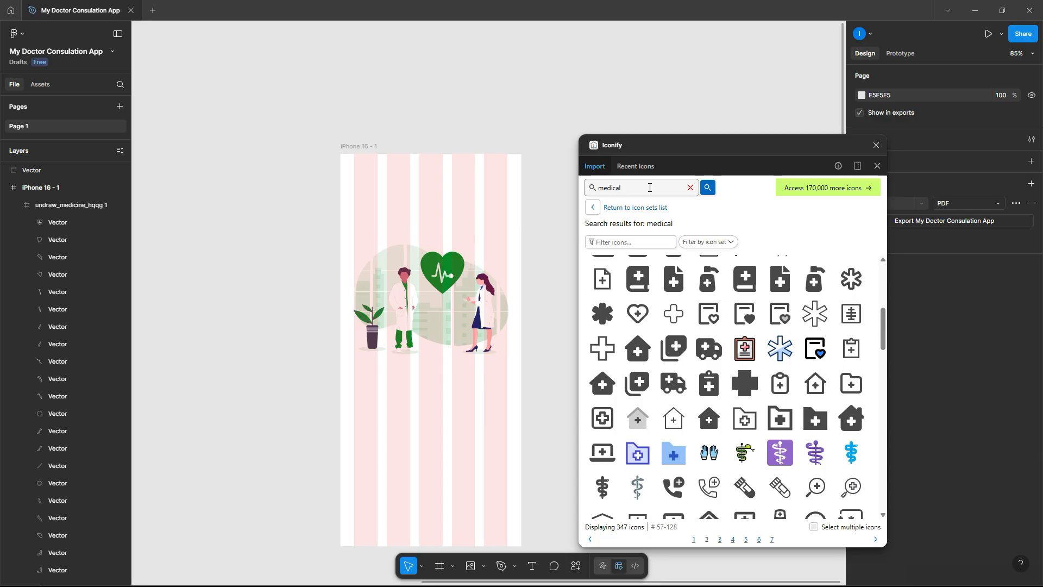
pyautogui.write('l')
pyautogui.scroll(-5, 727, 292)
pyautogui.scroll(-8, 726, 292)
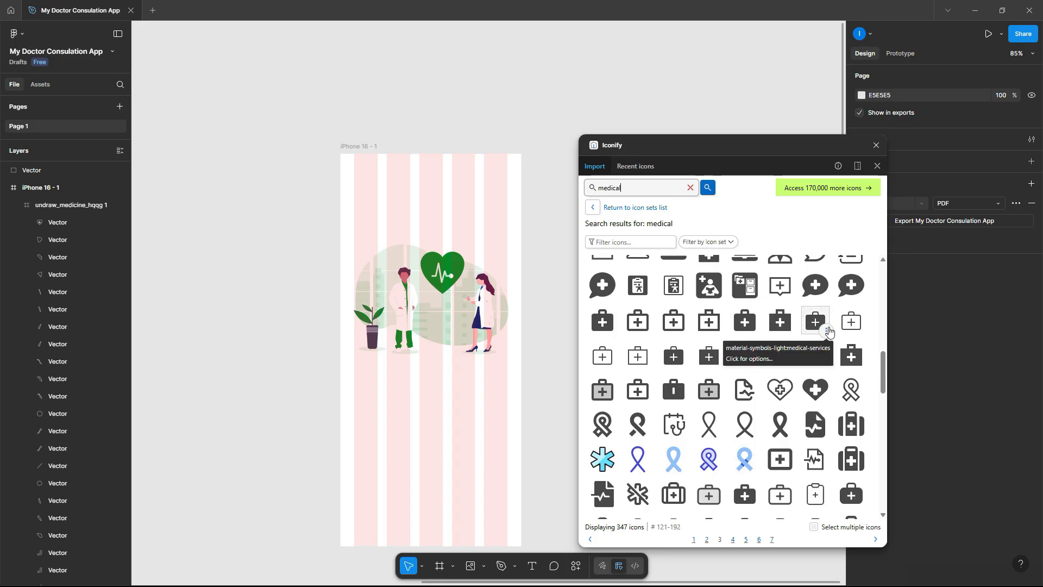
pyautogui.moveTo(852, 290)
pyautogui.moveTo(850, 292); pyautogui.dragTo(278, 220)
pyautogui.click(289, 220)
# - Add a battery icon and a wifi-rounded icon beside the phone frame
pyautogui.click(638, 190)
pyautogui.write('battery')
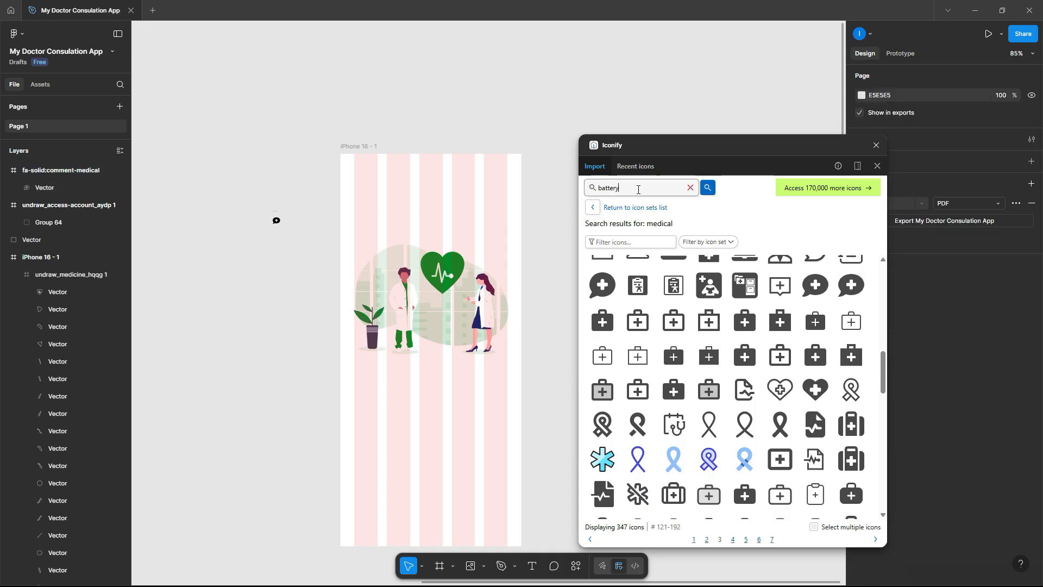
pyautogui.press('Return')
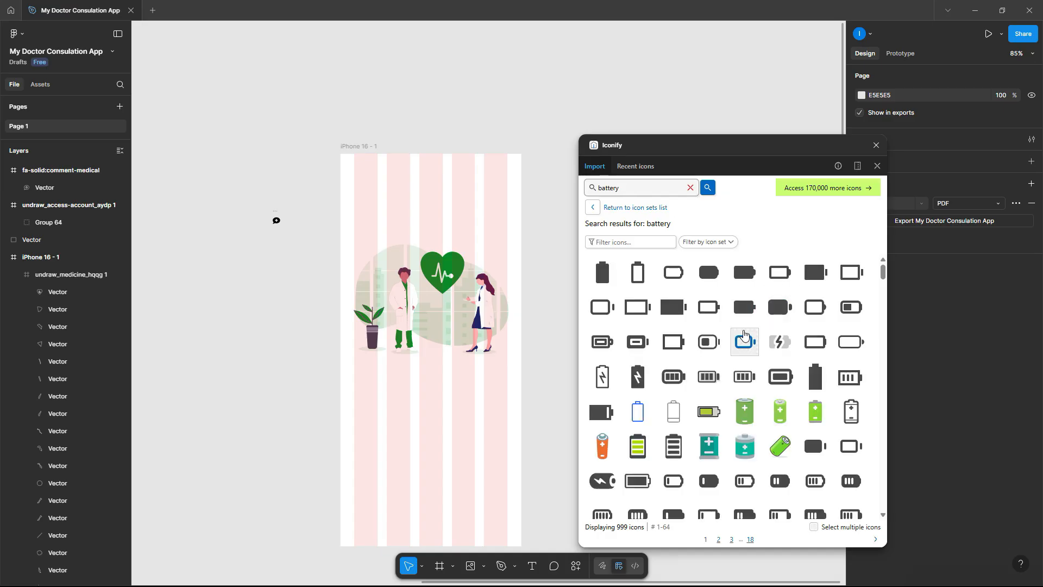
pyautogui.moveTo(851, 307); pyautogui.dragTo(289, 270)
pyautogui.moveTo(629, 189); pyautogui.dragTo(516, 186)
pyautogui.write('wifi')
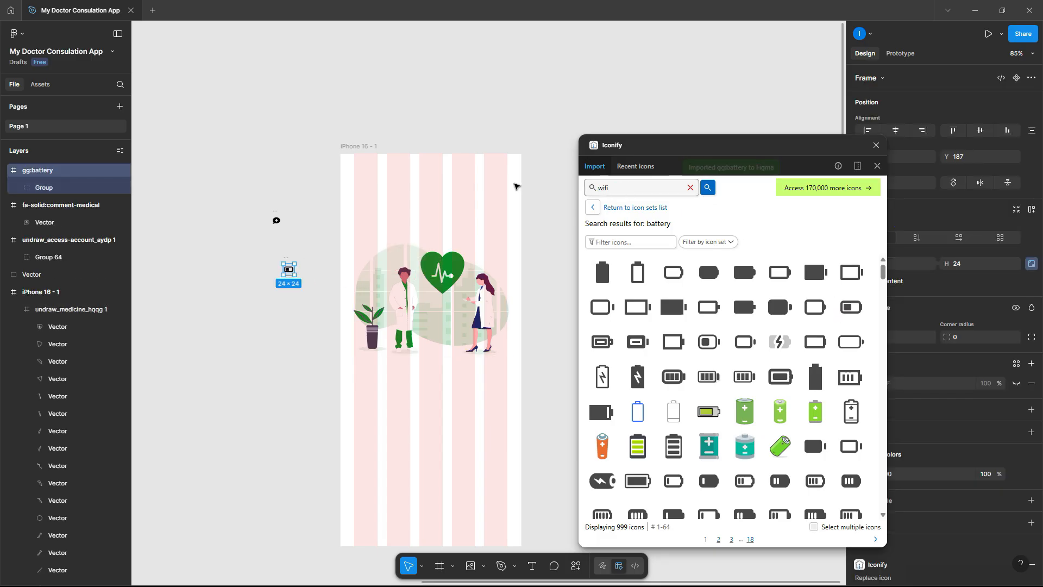
pyautogui.press('Return')
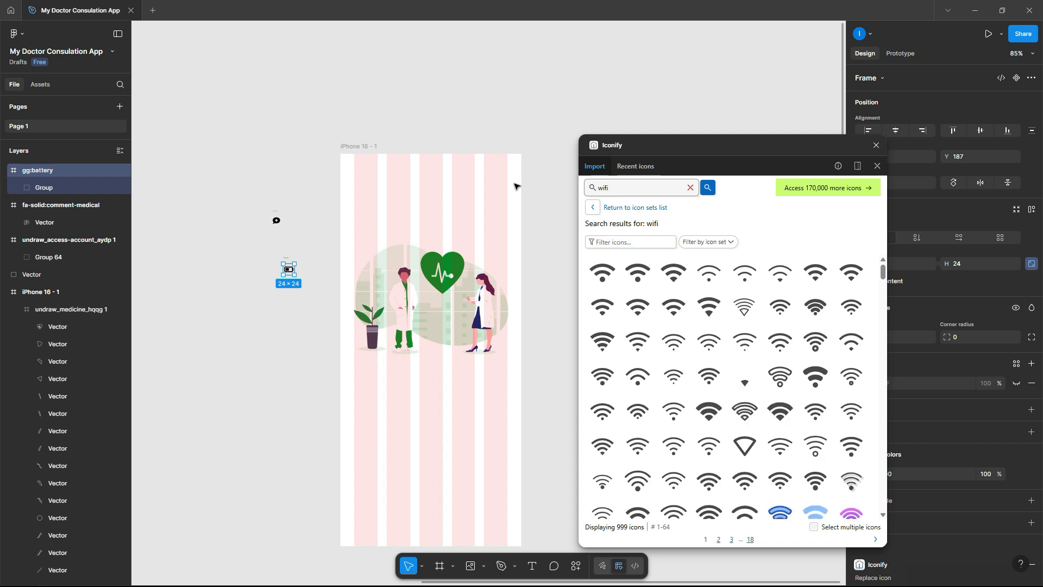
pyautogui.moveTo(639, 280); pyautogui.dragTo(297, 311)
pyautogui.click(628, 188)
# - Add a signal-bars icon from a 'signal' search, then close the icon library
pyautogui.hotkey('ctrl', 'a')
pyautogui.write('sig')
pyautogui.press('Return')
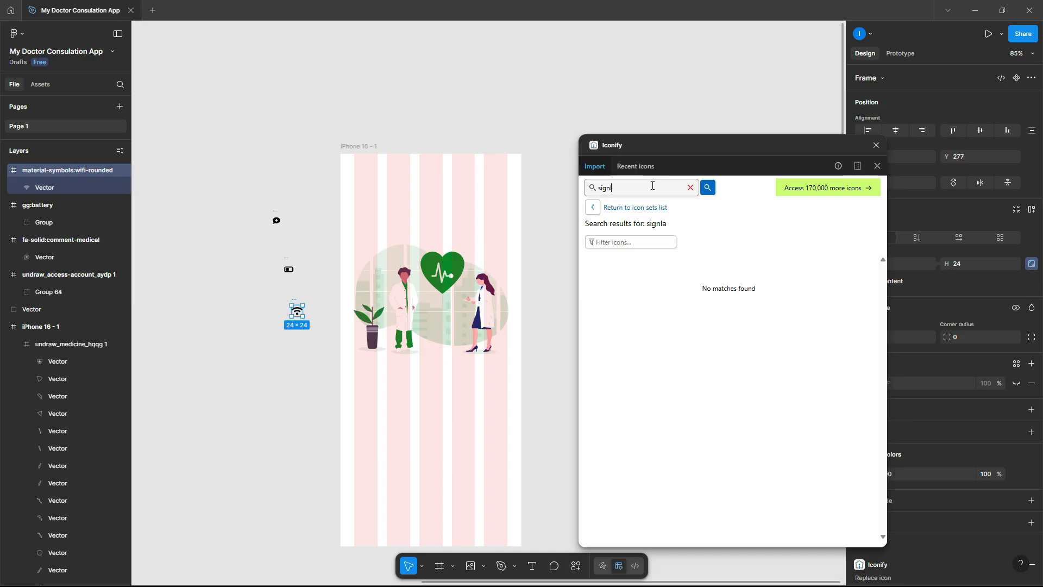
pyautogui.write('l')
pyautogui.press('Return')
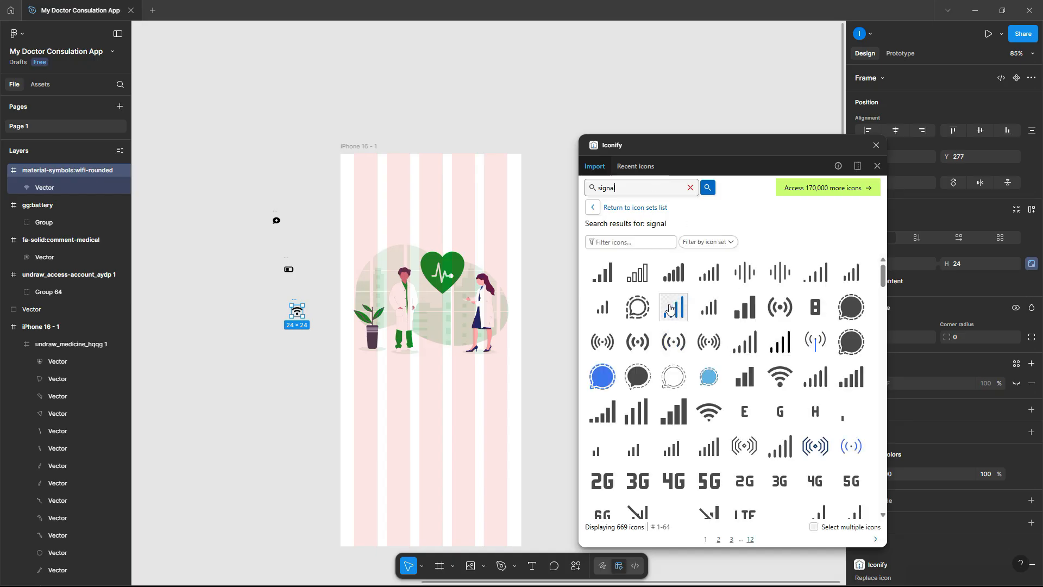
pyautogui.moveTo(673, 273); pyautogui.dragTo(302, 353)
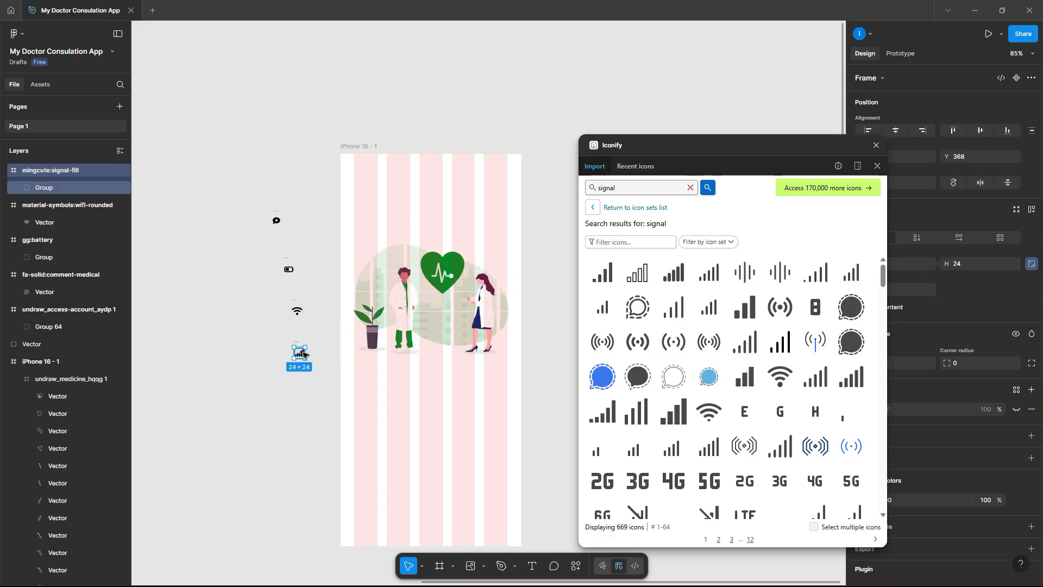
pyautogui.click(876, 148)
pyautogui.click(580, 198)
# - Pull the battery, Wi-Fi and signal-bar icons out of their wrappers and delete the three empty frames
pyautogui.scroll(5, 335, 230)
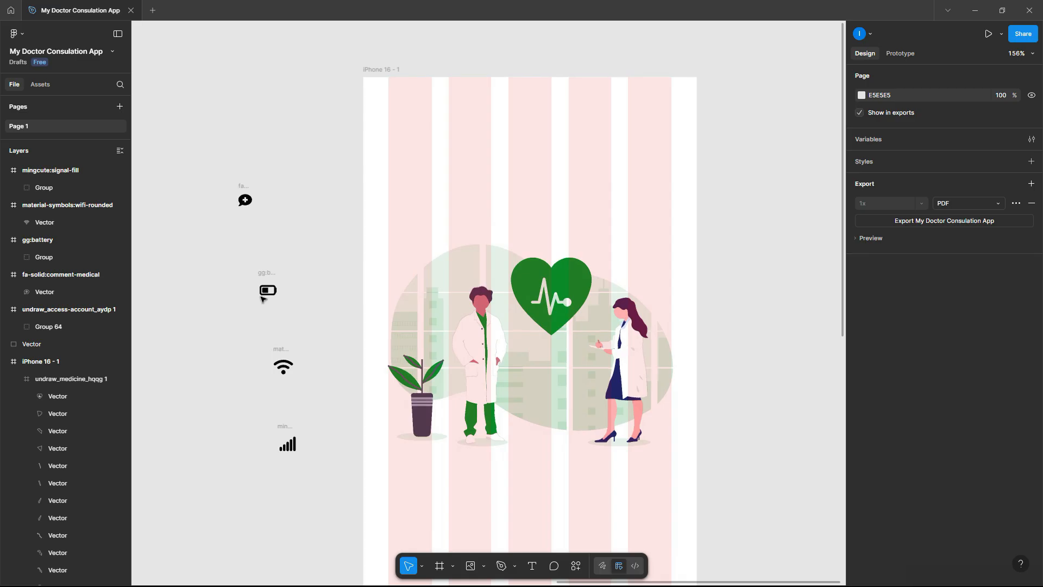
pyautogui.scroll(2, 263, 297)
pyautogui.click(266, 293)
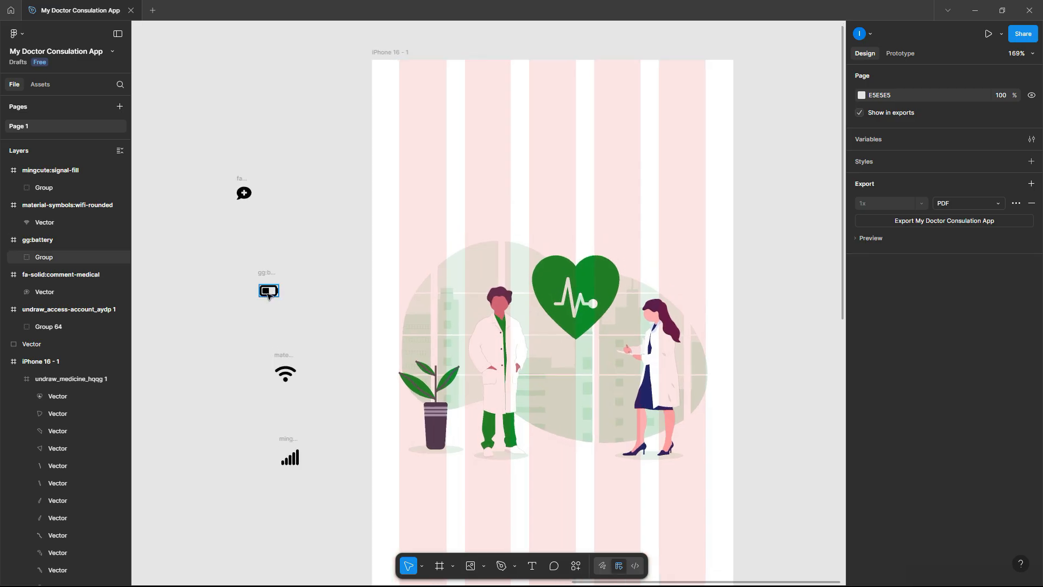
pyautogui.click(270, 294)
pyautogui.moveTo(270, 293); pyautogui.dragTo(321, 250)
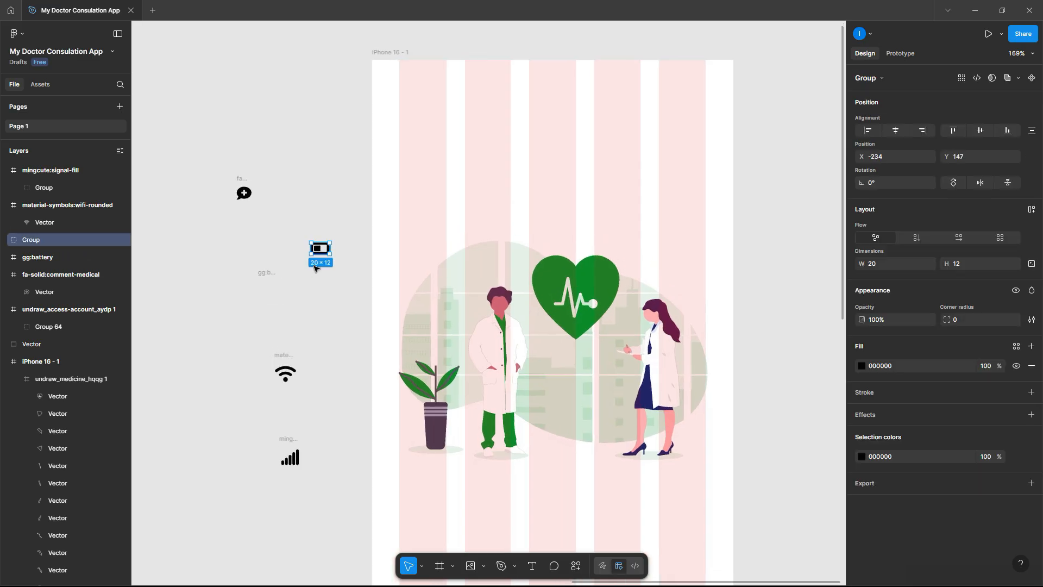
pyautogui.click(288, 375)
pyautogui.moveTo(288, 375); pyautogui.dragTo(334, 283)
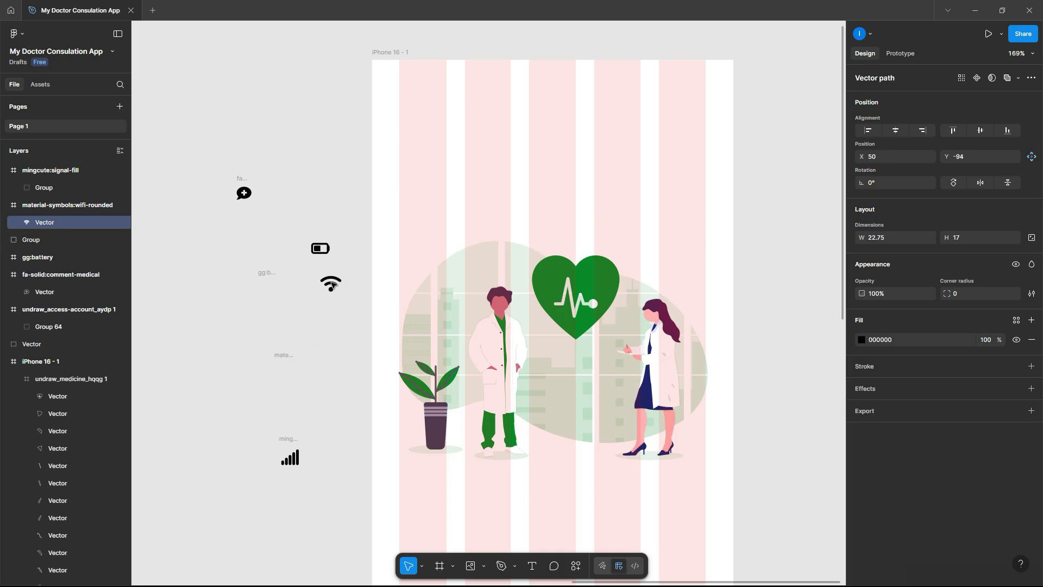
pyautogui.click(292, 459)
pyautogui.moveTo(292, 459); pyautogui.dragTo(345, 313)
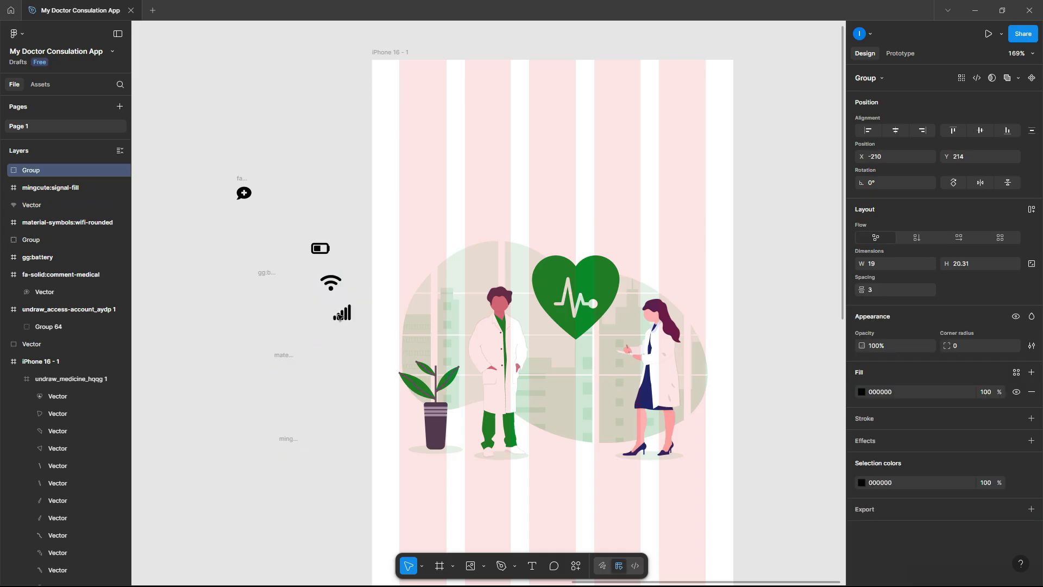
pyautogui.moveTo(238, 248); pyautogui.dragTo(300, 466)
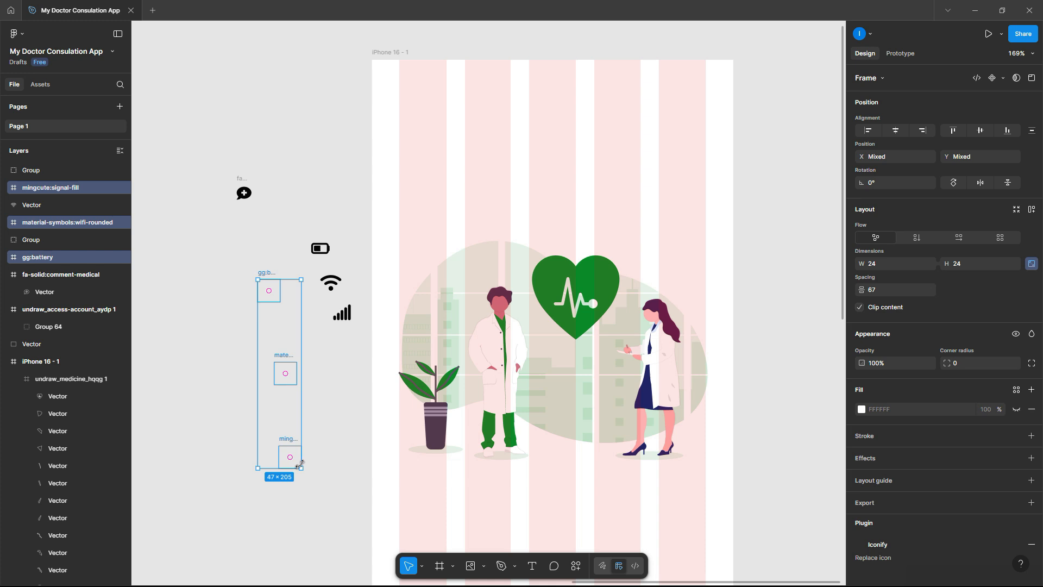
pyautogui.press('Delete')
# - Line up battery, signal bars and Wi-Fi in a row across the phone frame's top-right corner
pyautogui.moveTo(330, 252); pyautogui.dragTo(705, 77)
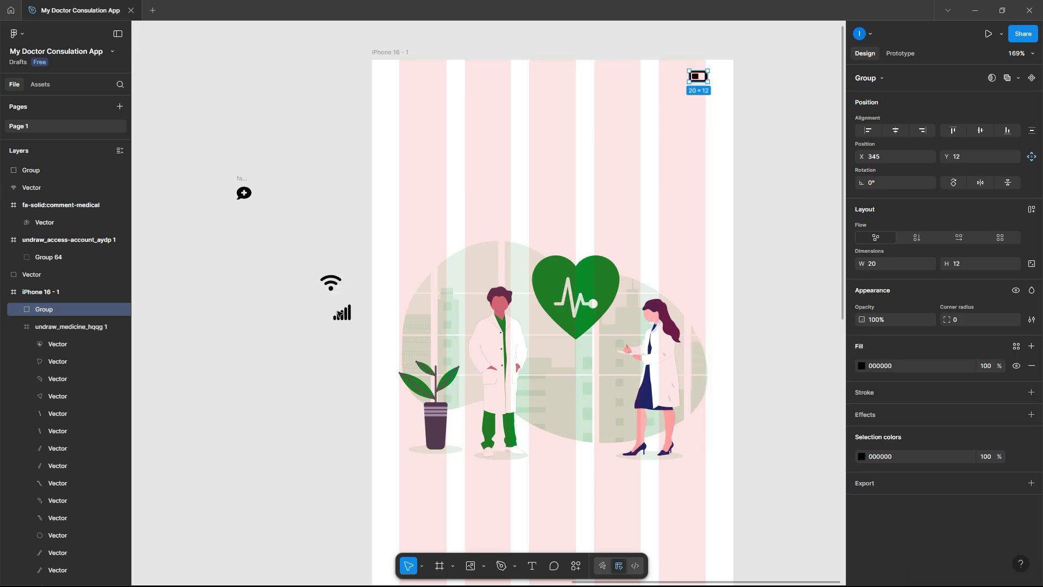
pyautogui.moveTo(342, 315); pyautogui.dragTo(672, 80)
pyautogui.moveTo(331, 282); pyautogui.dragTo(648, 79)
pyautogui.scroll(3, 674, 54)
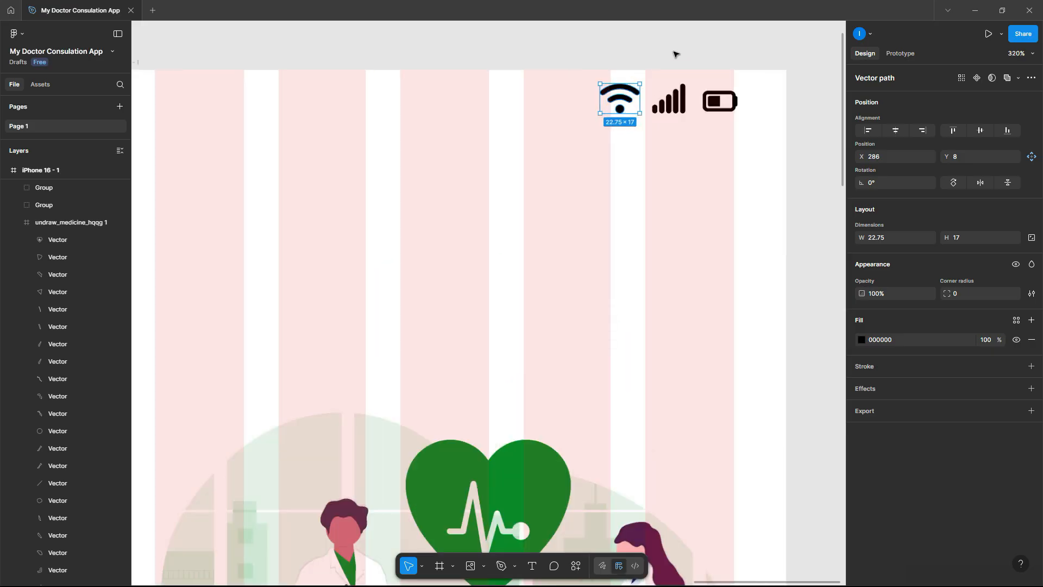
pyautogui.scroll(5, 673, 54)
pyautogui.moveTo(543, 149); pyautogui.dragTo(544, 146)
pyautogui.scroll(-10, 543, 146)
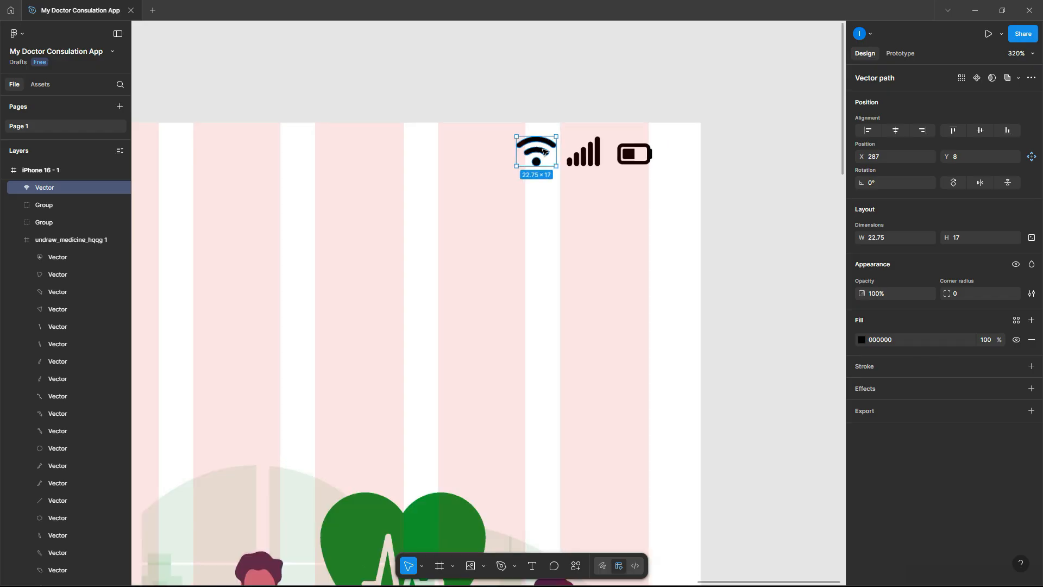
pyautogui.scroll(-5, 544, 151)
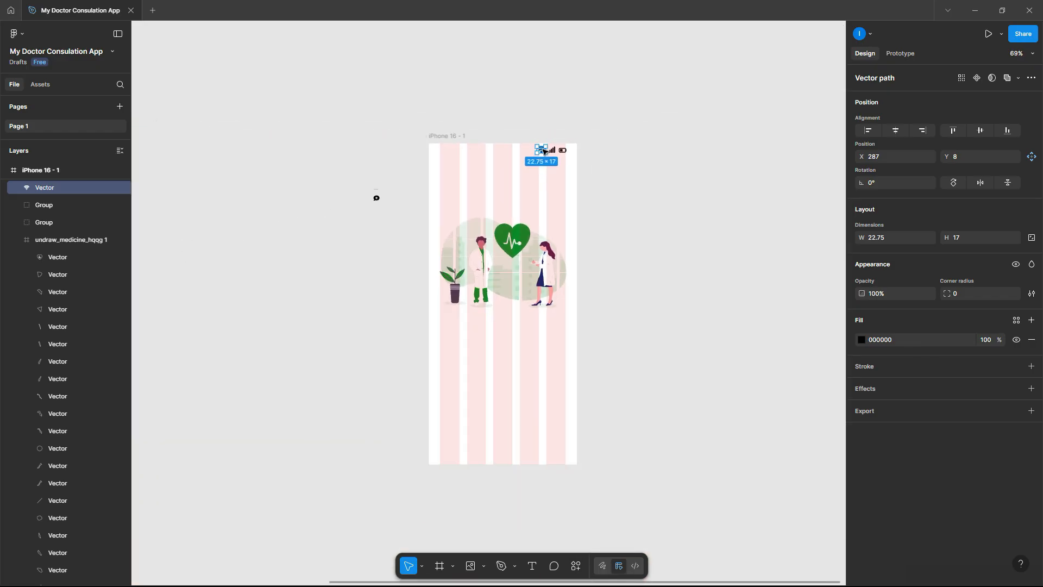
pyautogui.click(668, 186)
pyautogui.scroll(-1, 630, 233)
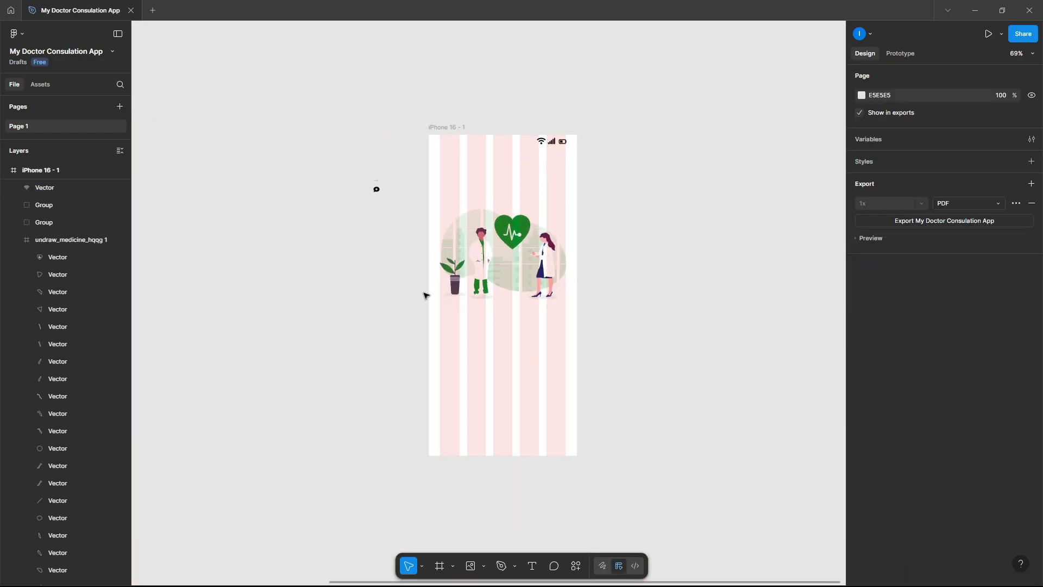
pyautogui.scroll(5, 422, 197)
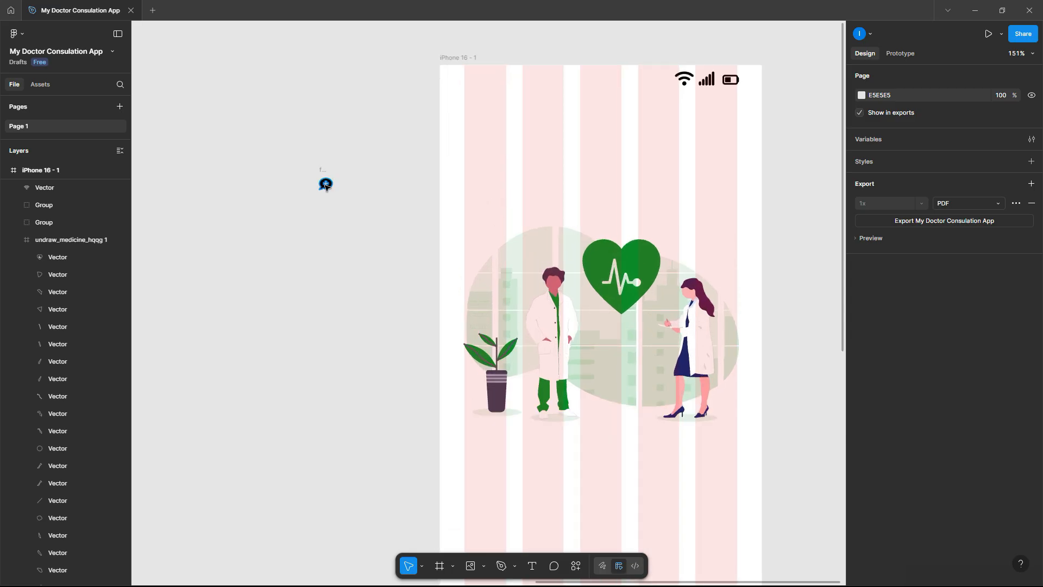
# - Free the comment-medical icon from its frame, delete the frame, and place it top-left at 79 × 70
pyautogui.click(327, 184)
pyautogui.moveTo(328, 183); pyautogui.dragTo(347, 262)
pyautogui.click(328, 173)
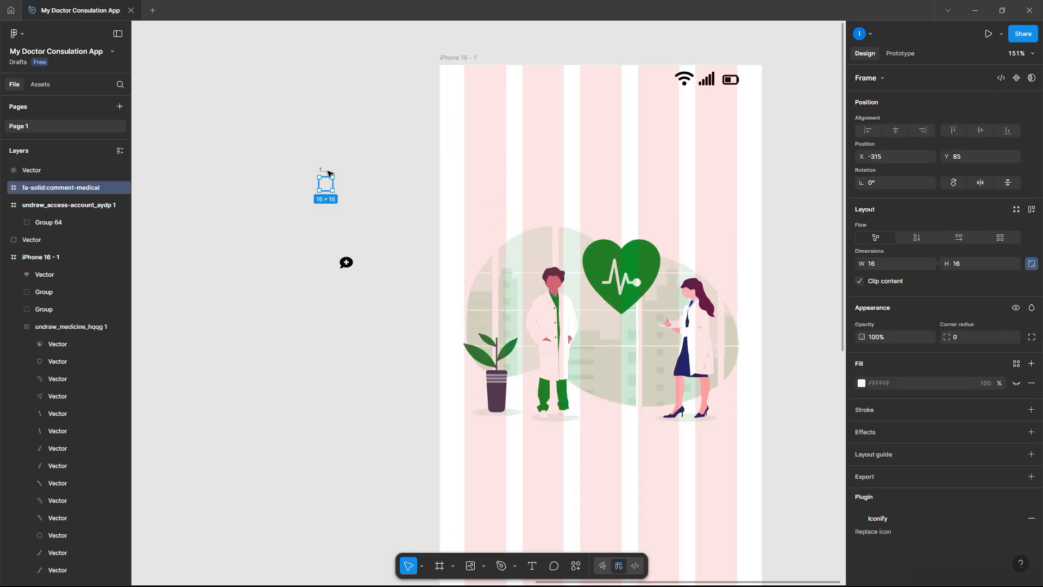
pyautogui.press('Delete')
pyautogui.moveTo(346, 263); pyautogui.dragTo(582, 156)
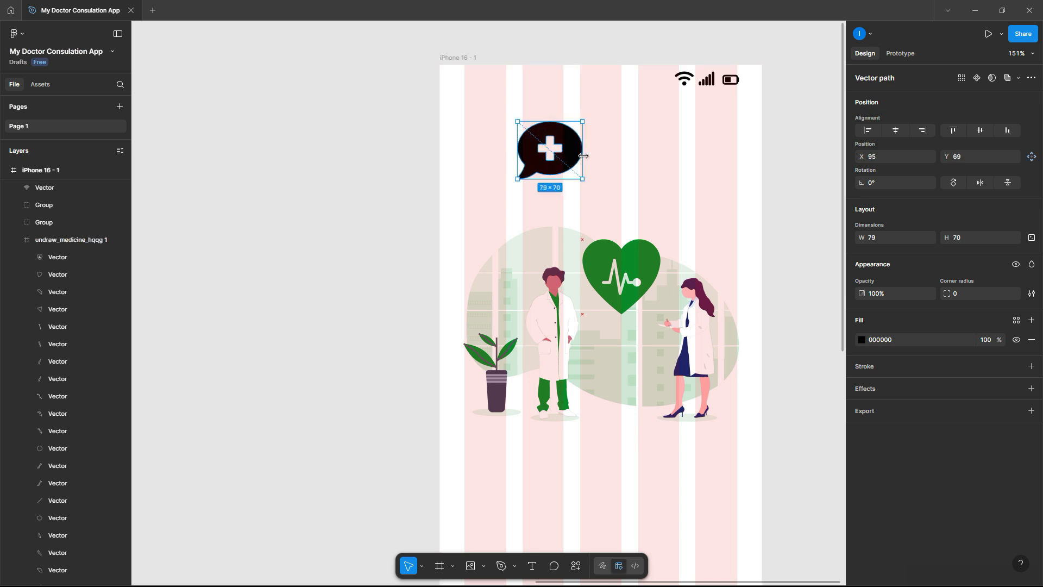
pyautogui.moveTo(571, 156); pyautogui.dragTo(562, 147)
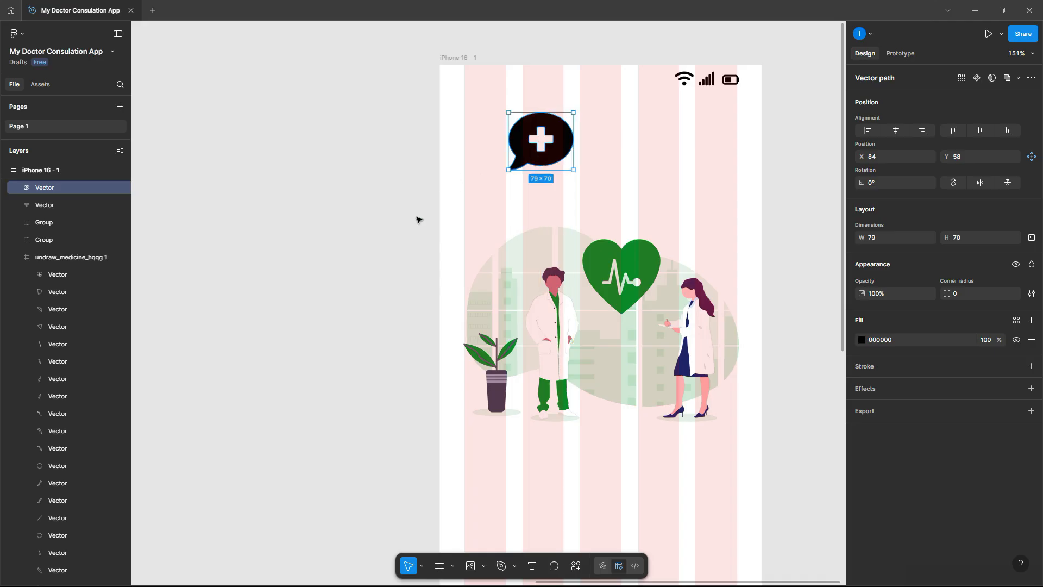
pyautogui.click(416, 220)
# - Add a CONSULT text label to the right of the chat-bubble icon
pyautogui.click(533, 566)
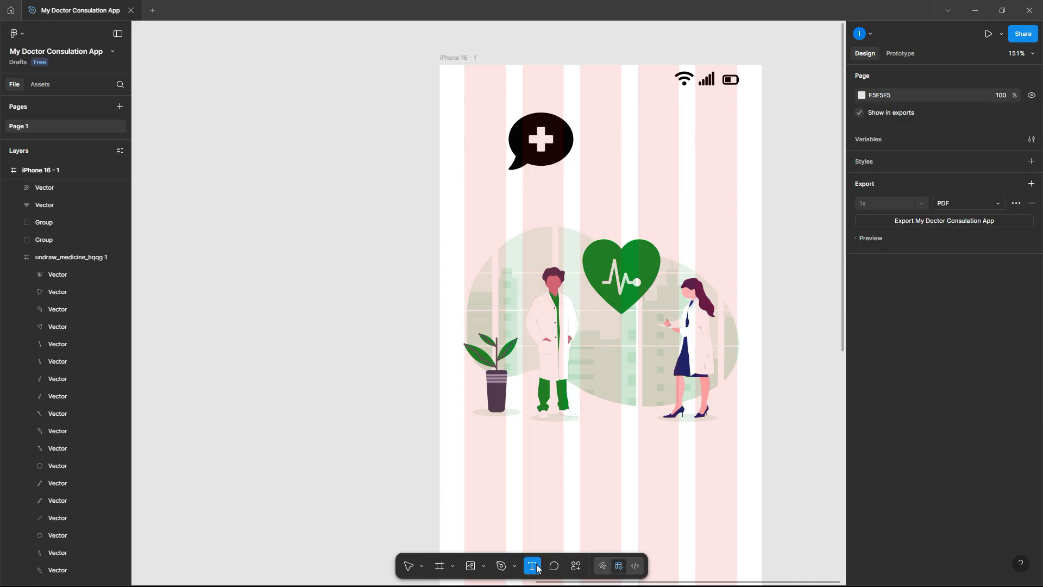
pyautogui.click(596, 159)
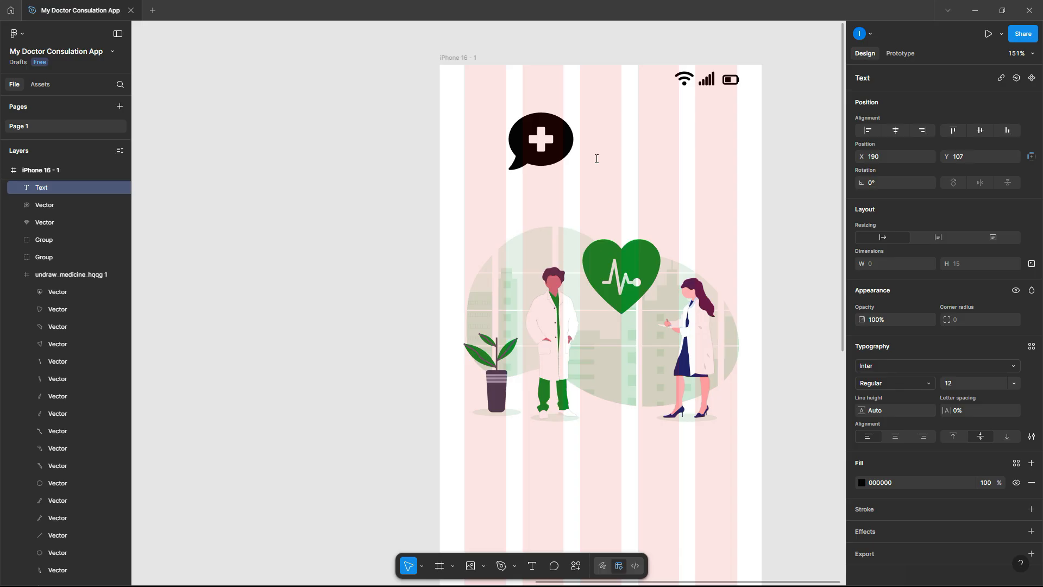
pyautogui.write('CONSUL')
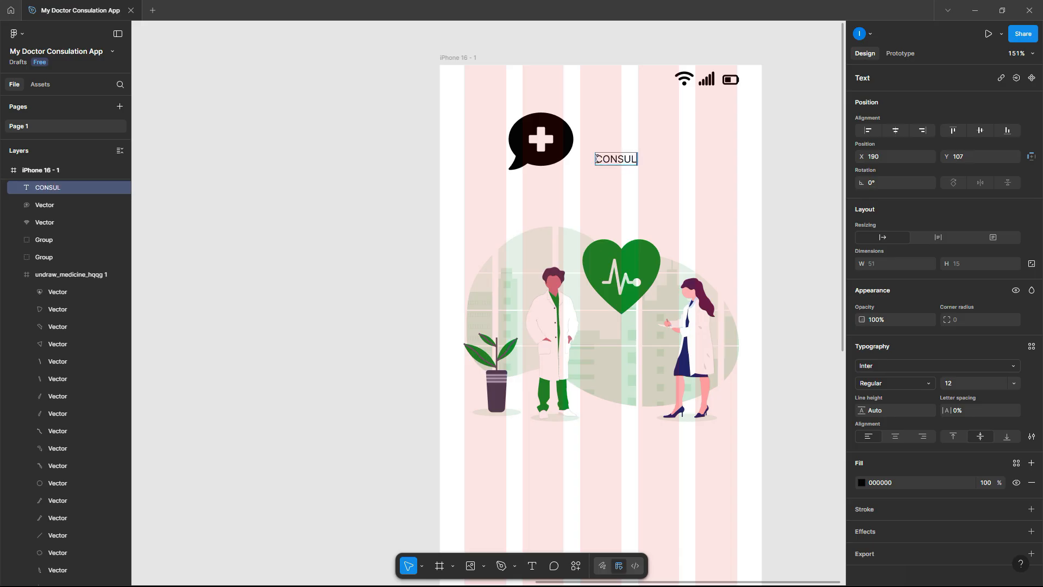
pyautogui.press('Escape')
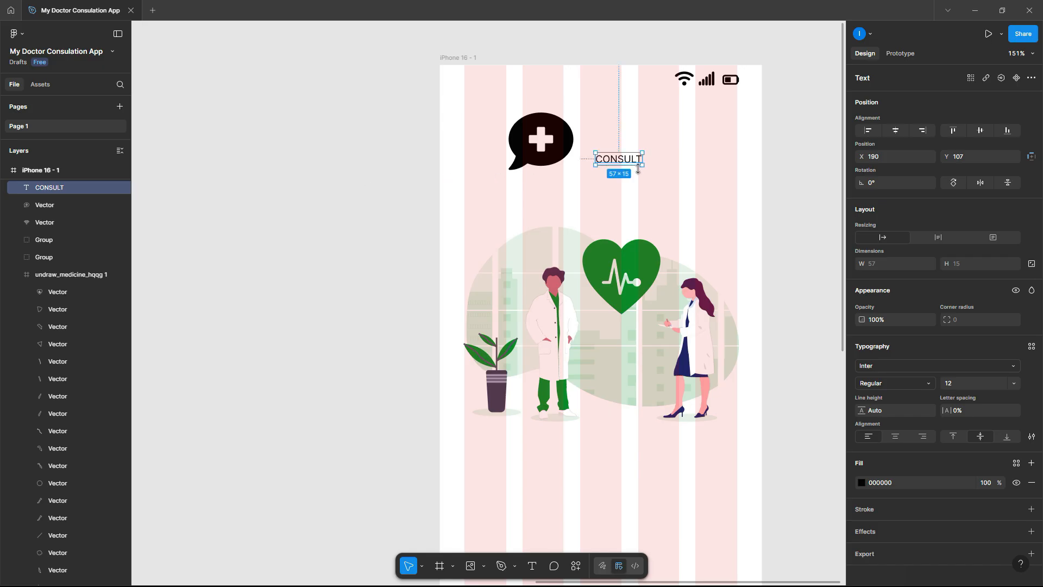
# - Scale CONSULT up to about 140×36 and align it level beside the chat-bubble icon
pyautogui.click(423, 565)
pyautogui.click(458, 544)
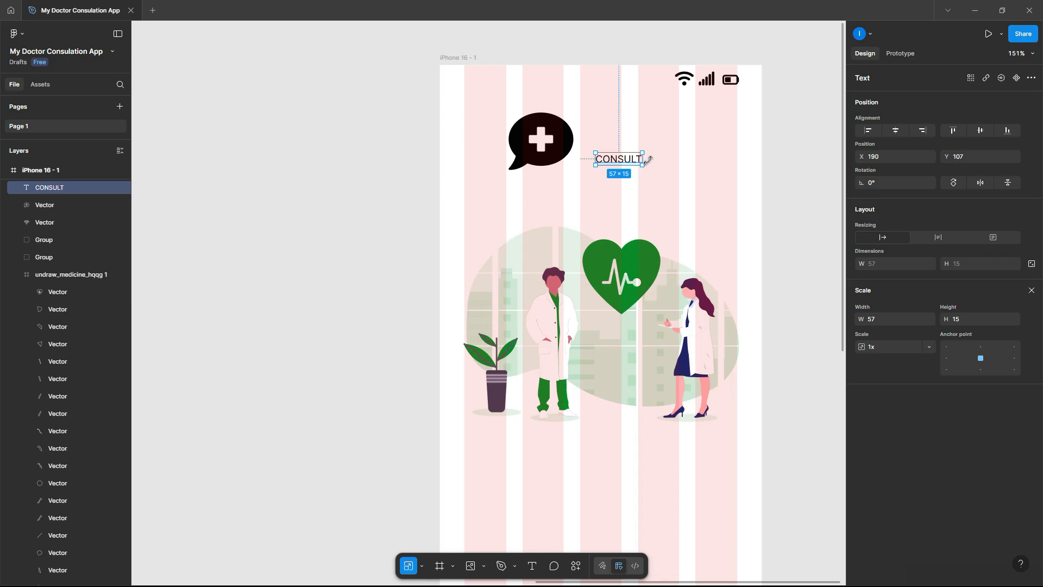
pyautogui.moveTo(648, 159); pyautogui.dragTo(667, 142)
pyautogui.click(549, 142)
pyautogui.moveTo(549, 143); pyautogui.dragTo(540, 142)
pyautogui.moveTo(654, 142); pyautogui.dragTo(653, 142)
pyautogui.moveTo(546, 140); pyautogui.dragTo(550, 140)
pyautogui.click(696, 142)
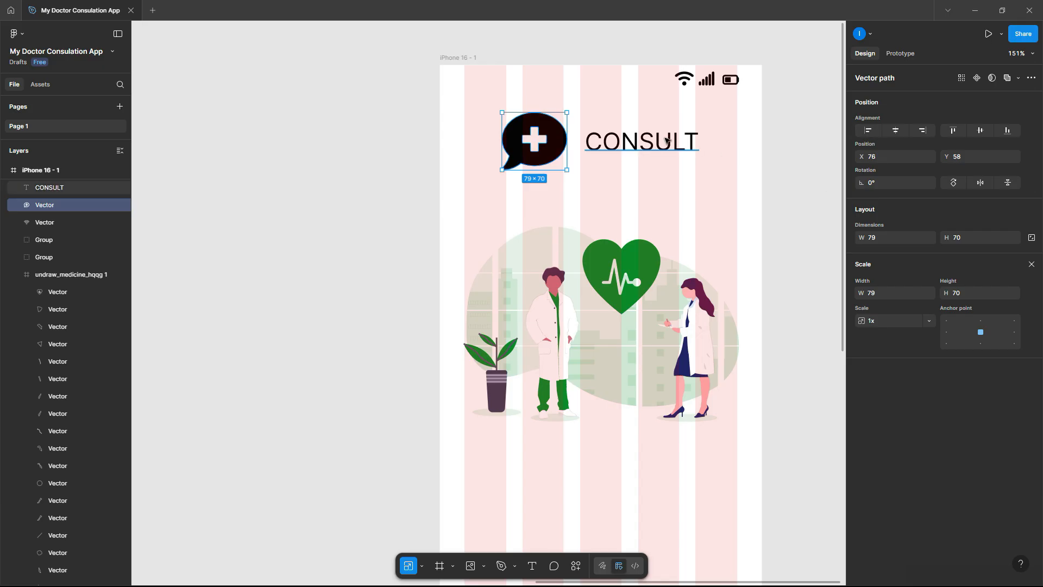
pyautogui.press('v')
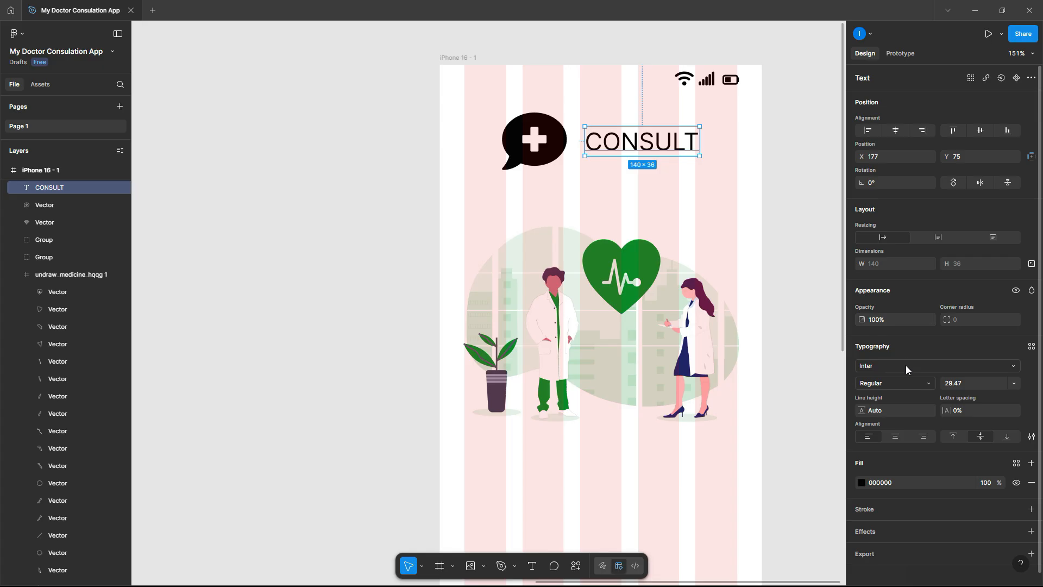
# - Make the CONSULT title Bold
pyautogui.click(905, 379)
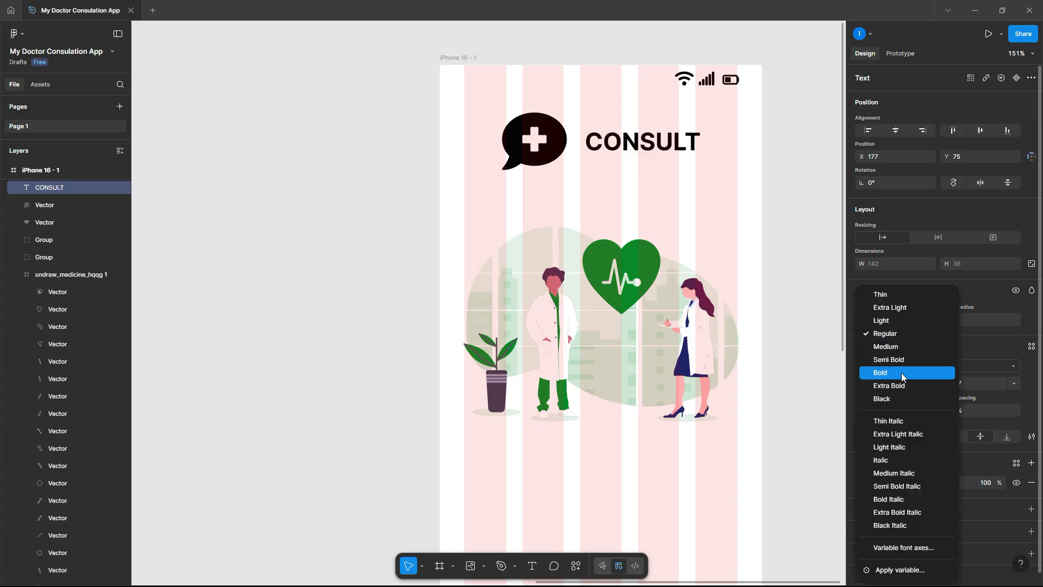
pyautogui.click(899, 373)
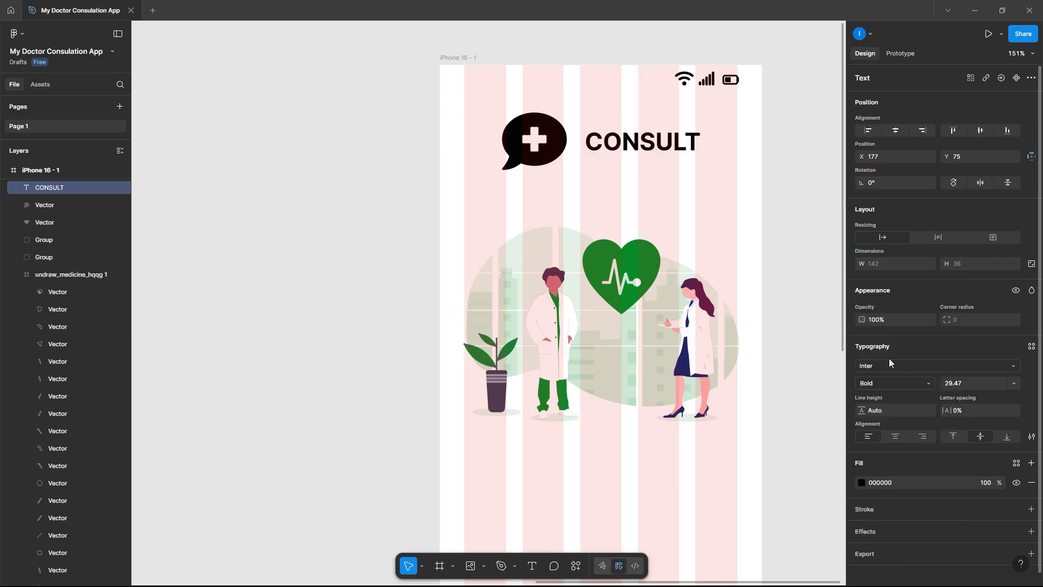
pyautogui.click(793, 186)
pyautogui.click(677, 145)
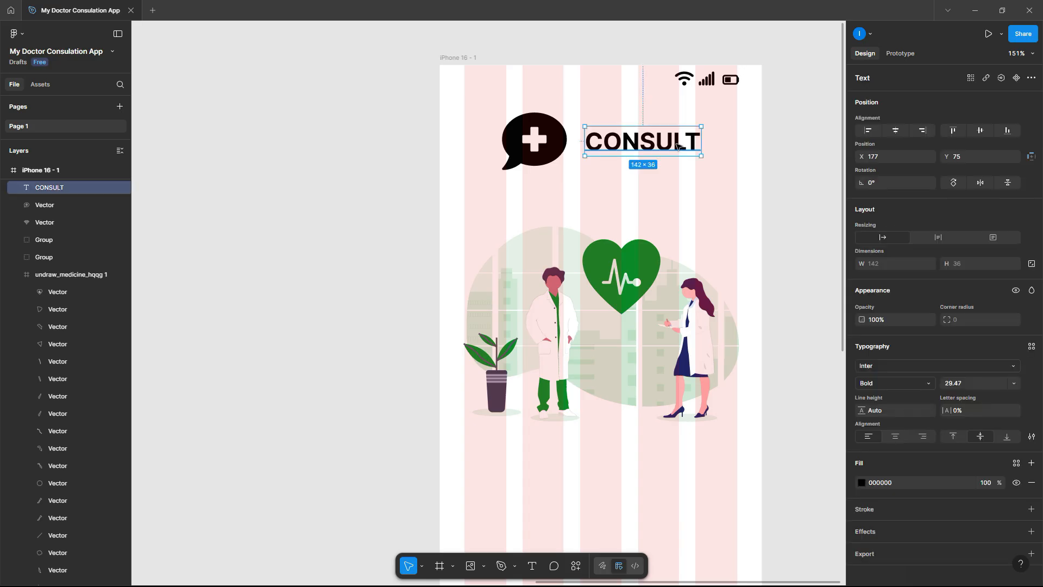
# - Fill the chat-bubble icon with the heart's green, 078A27
pyautogui.click(556, 140)
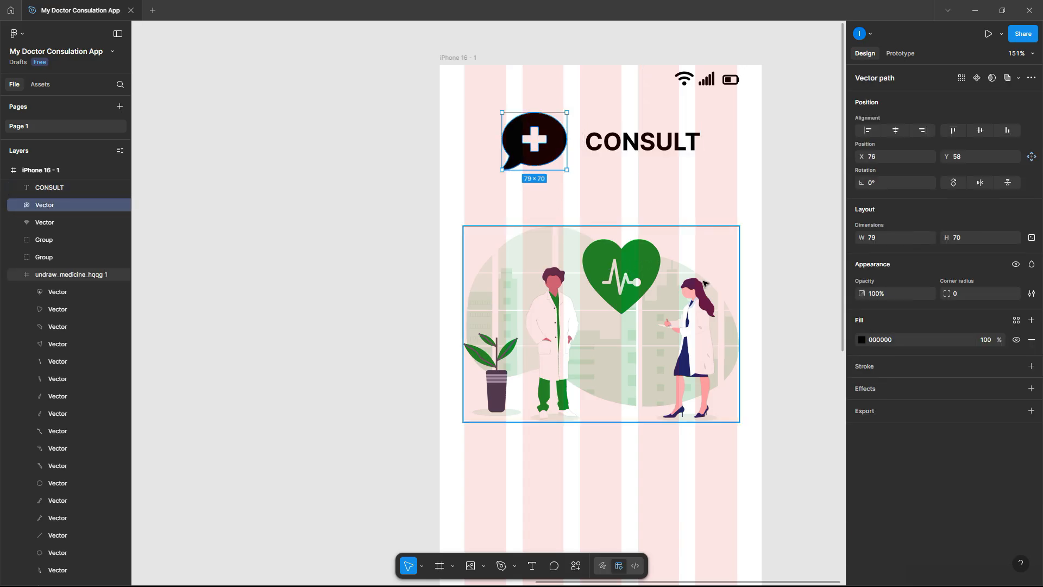
pyautogui.click(861, 340)
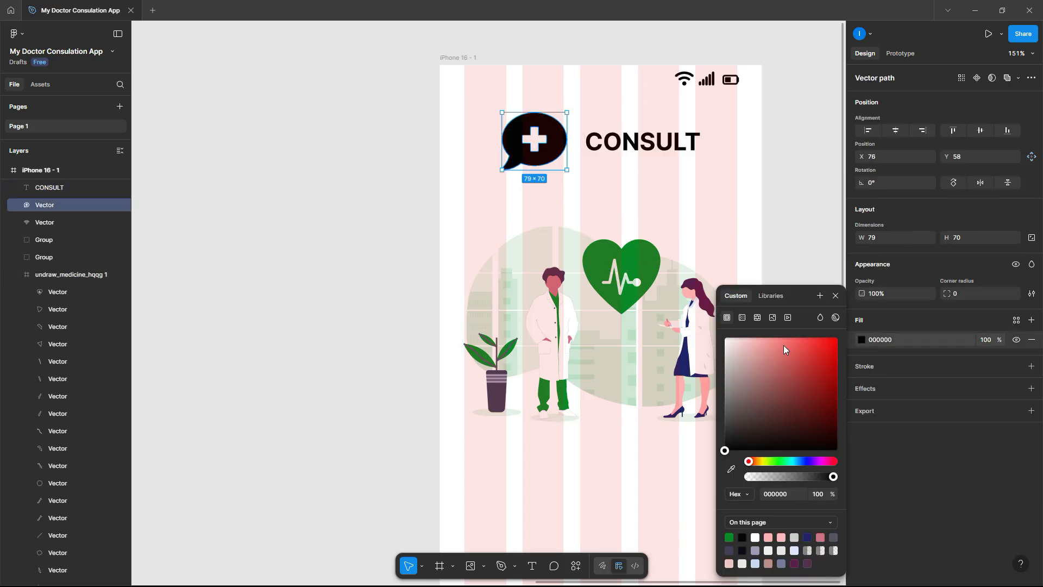
pyautogui.click(732, 470)
pyautogui.click(650, 281)
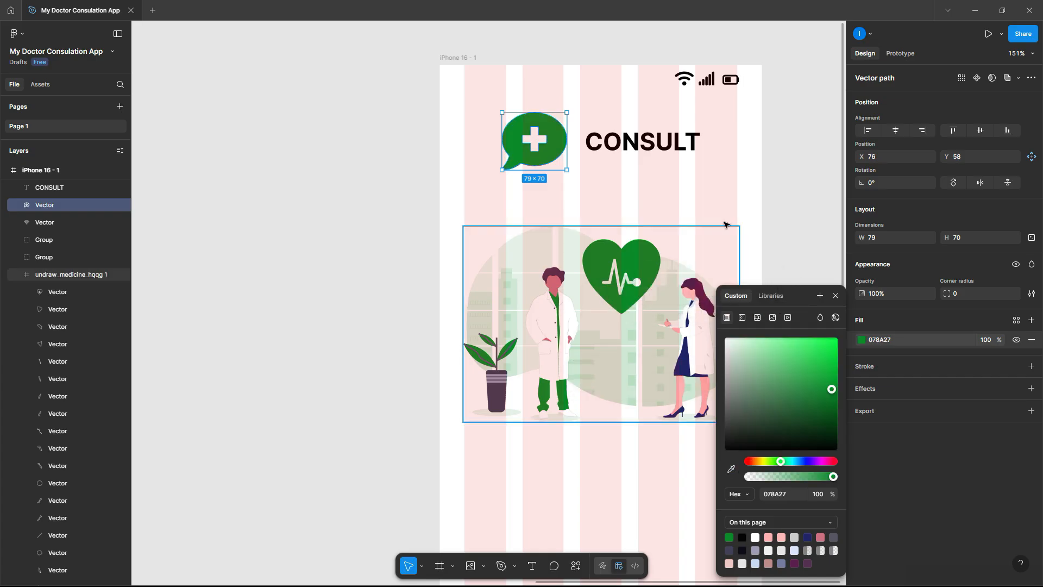
pyautogui.click(803, 194)
# - Fill the CONSULT text with the same heart green, 078A27
pyautogui.click(647, 142)
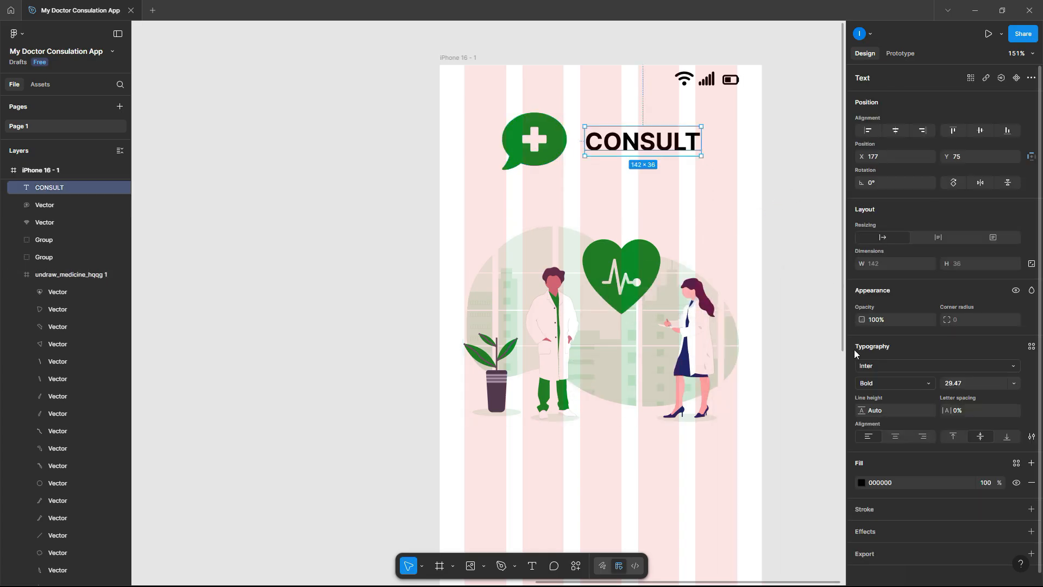
pyautogui.click(862, 482)
pyautogui.click(732, 468)
pyautogui.click(652, 282)
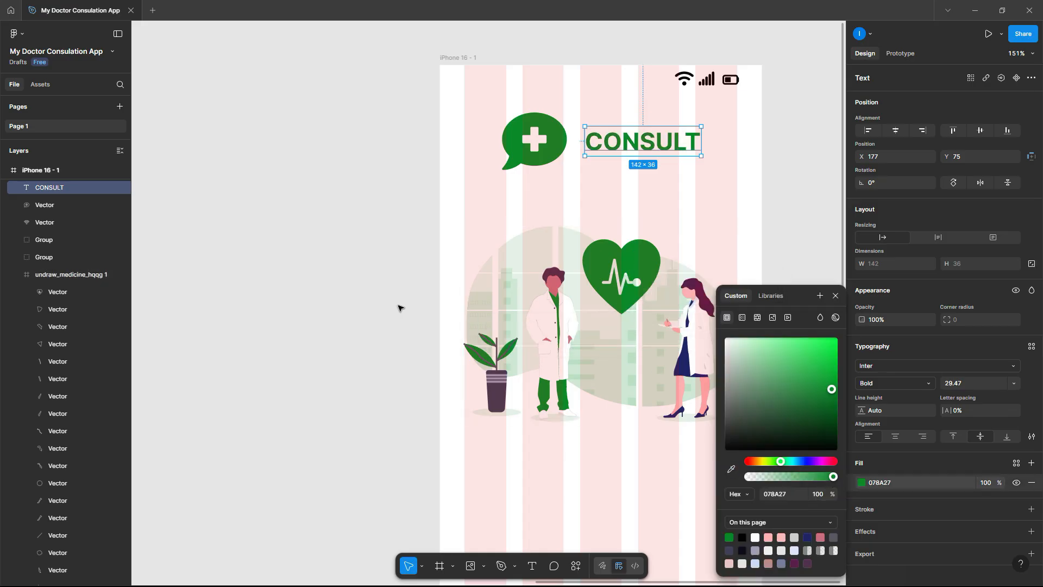
pyautogui.click(399, 307)
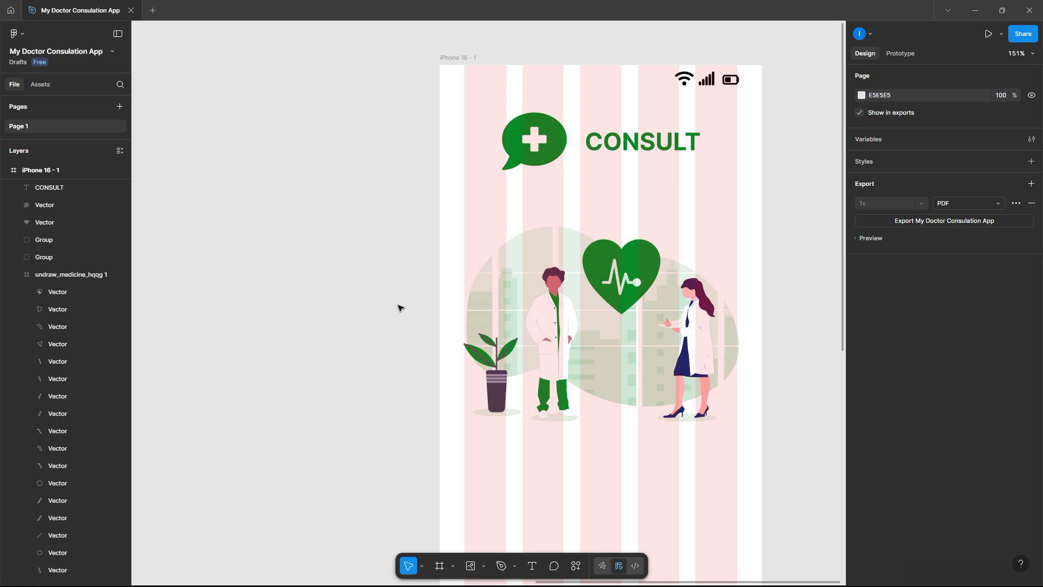
pyautogui.scroll(-2, 399, 307)
pyautogui.click(630, 307)
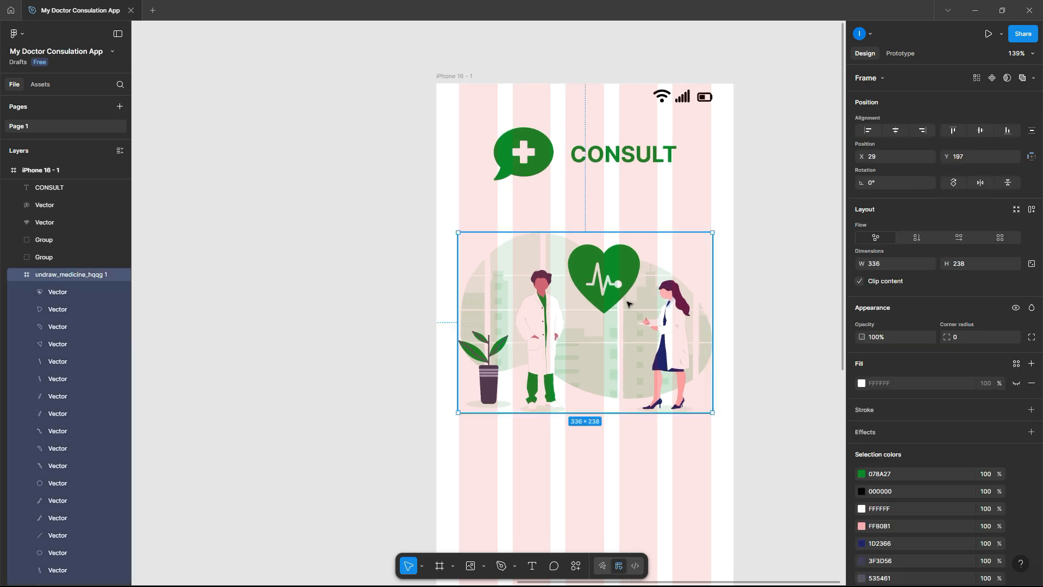
# - Nudge the doctors illustration up and duplicate CONSULT below it
pyautogui.press('Up')
pyautogui.press('Up')
pyautogui.press('Up')
pyautogui.press('Up')
pyautogui.press('Up')
pyautogui.press('Up')
pyautogui.press('Up')
pyautogui.press('Up')
pyautogui.press('Up')
pyautogui.press('Up')
pyautogui.press('Up')
pyautogui.press('Up')
pyautogui.press('Up')
pyautogui.press('Up')
pyautogui.press('Up')
pyautogui.press('Up')
pyautogui.press('Up')
pyautogui.press('Up')
pyautogui.press('Up')
pyautogui.press('Up')
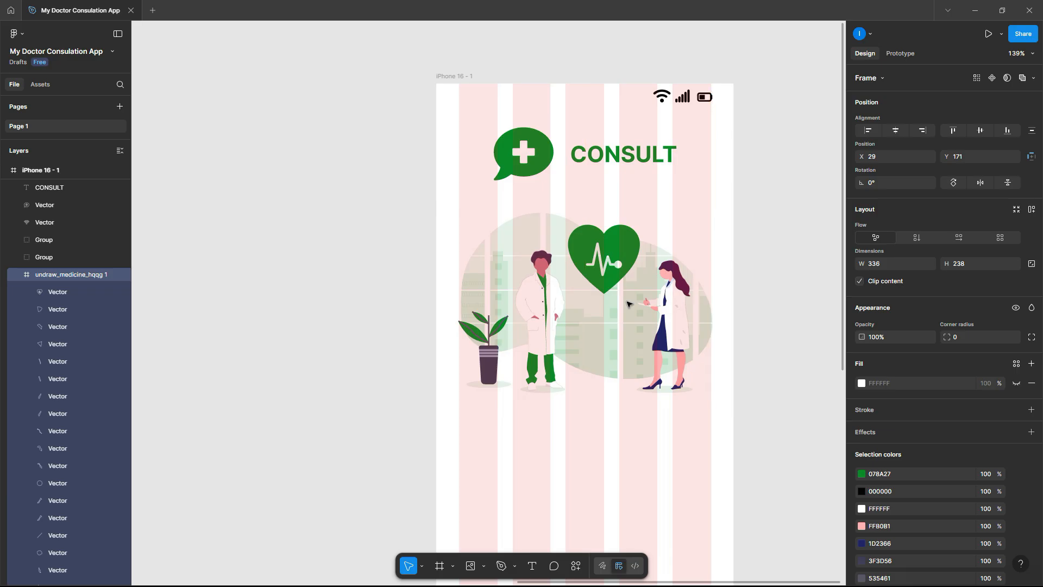
pyautogui.scroll(-2, 628, 303)
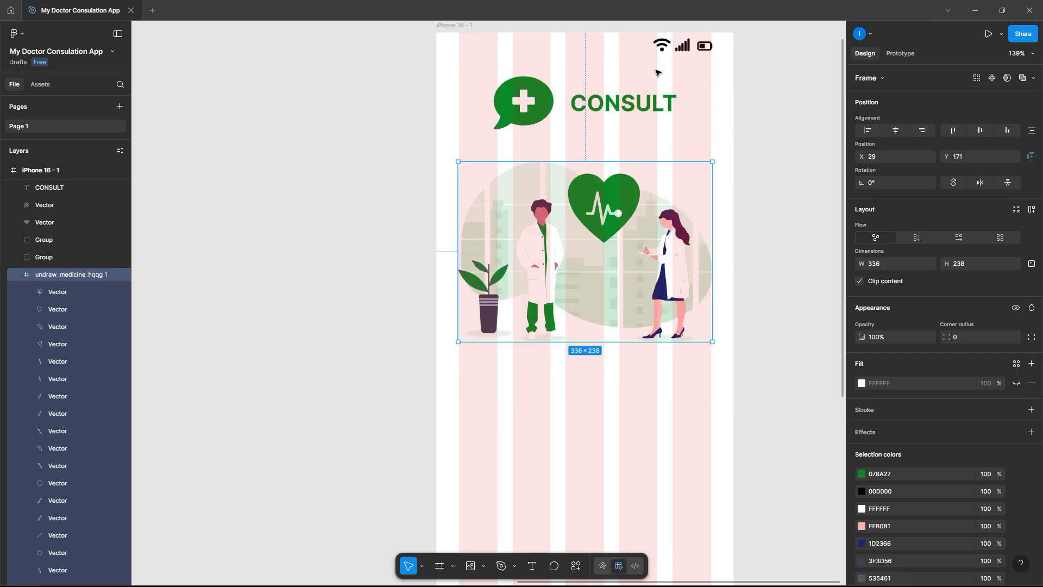
pyautogui.click(630, 102)
pyautogui.moveTo(630, 103); pyautogui.dragTo(522, 406)
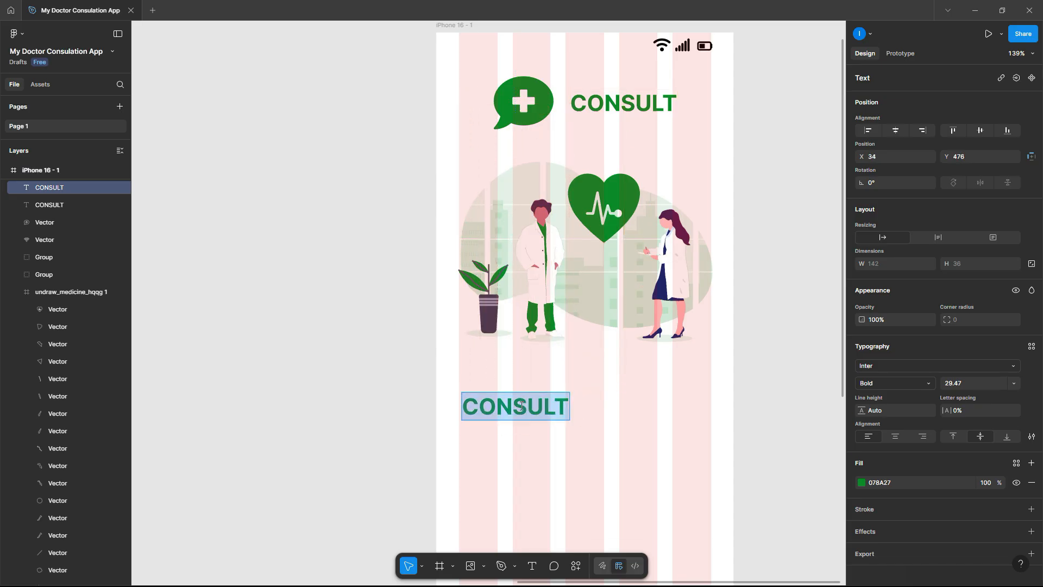
# - Retype the copy as centred two lines: 'Consult Specialist Doctors' / 'Securely And Privately'
pyautogui.write('Cons')
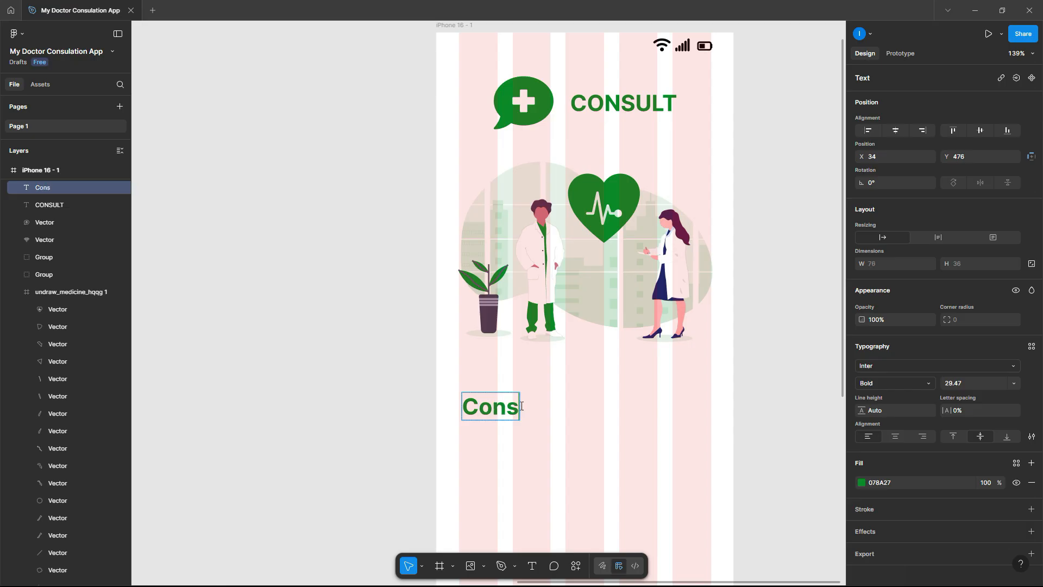
pyautogui.write('ul')
pyautogui.press('BackSpace')
pyautogui.write('ult Sp')
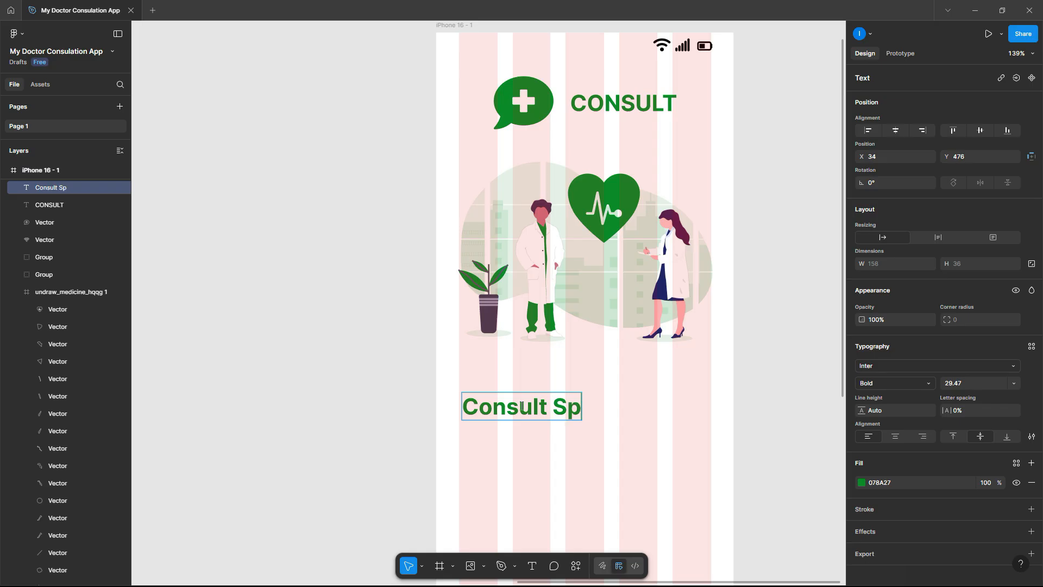
pyautogui.write('ecialis')
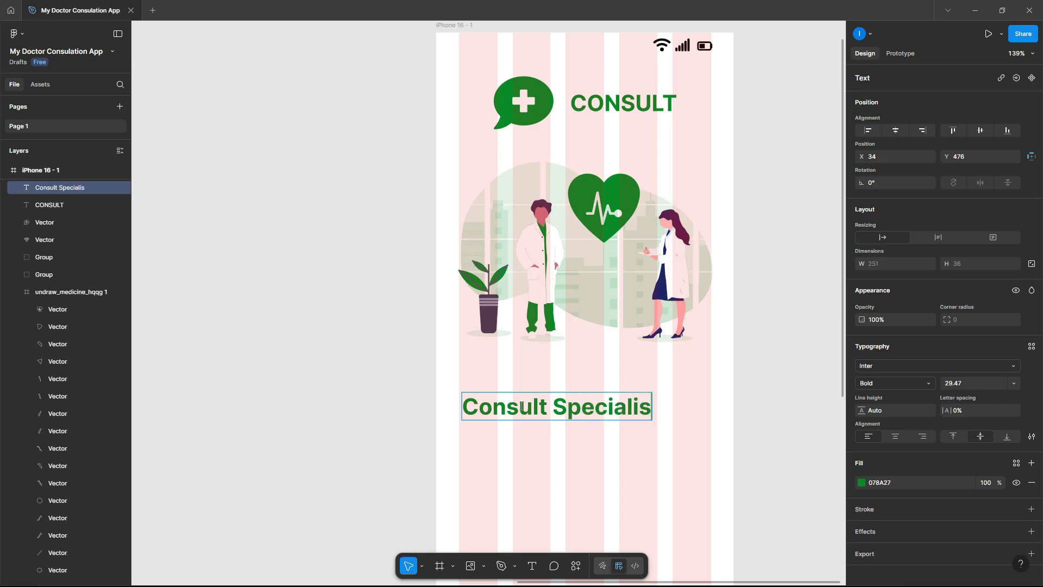
pyautogui.write('t Doc')
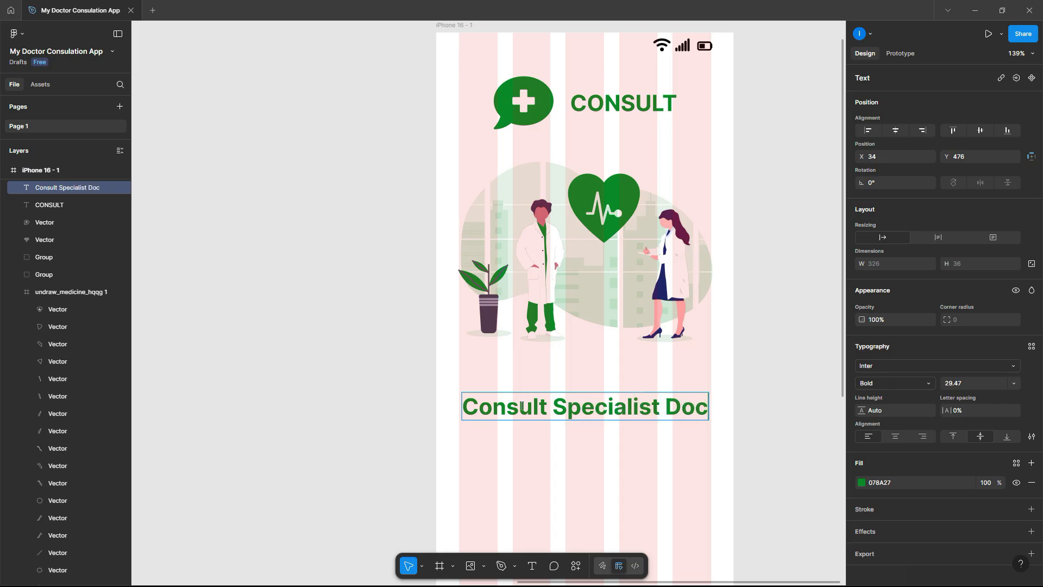
pyautogui.write('tors')
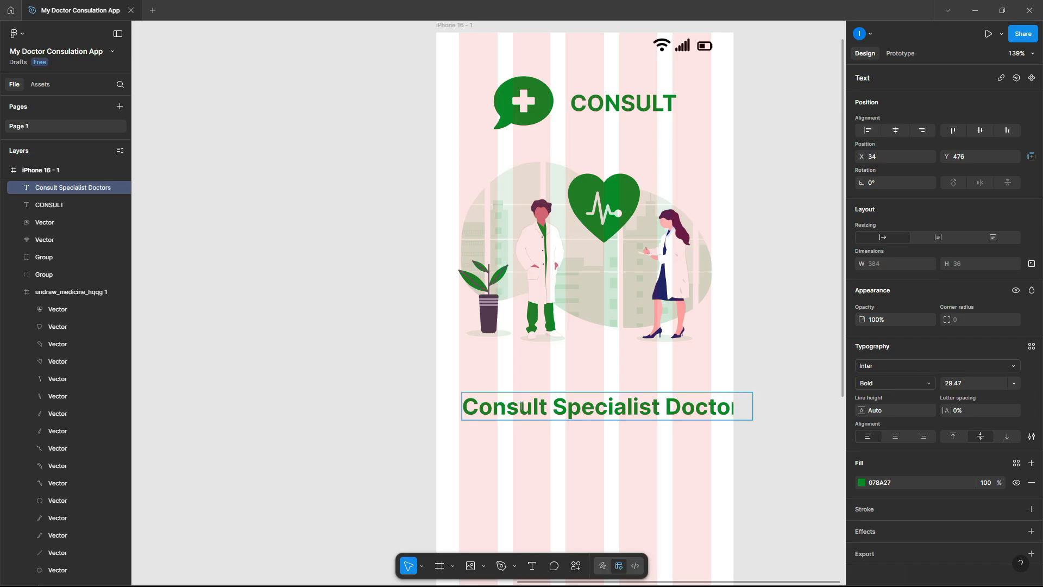
pyautogui.press('Return')
pyautogui.write('Secu')
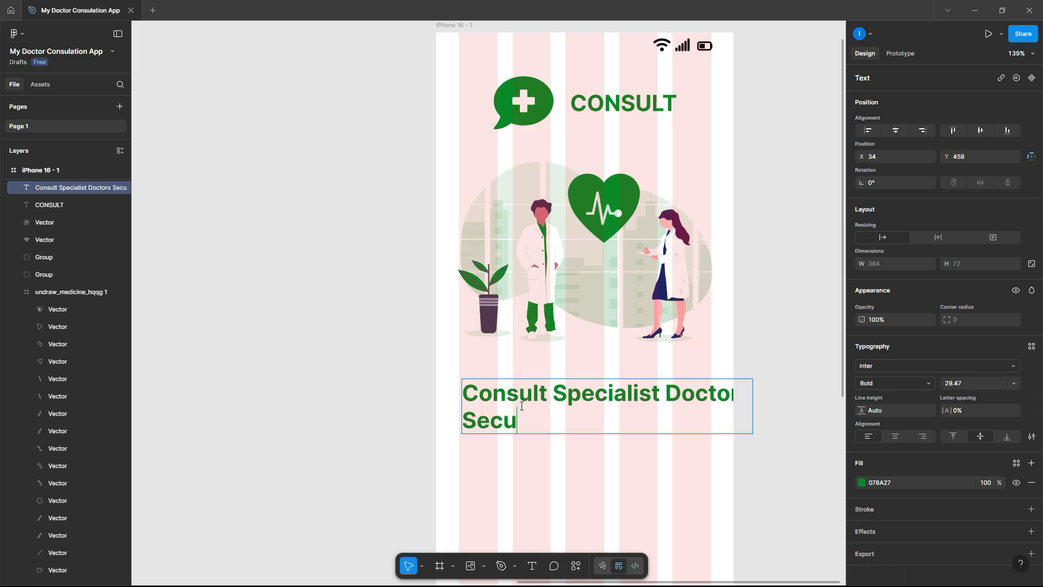
pyautogui.write('rely And Pr')
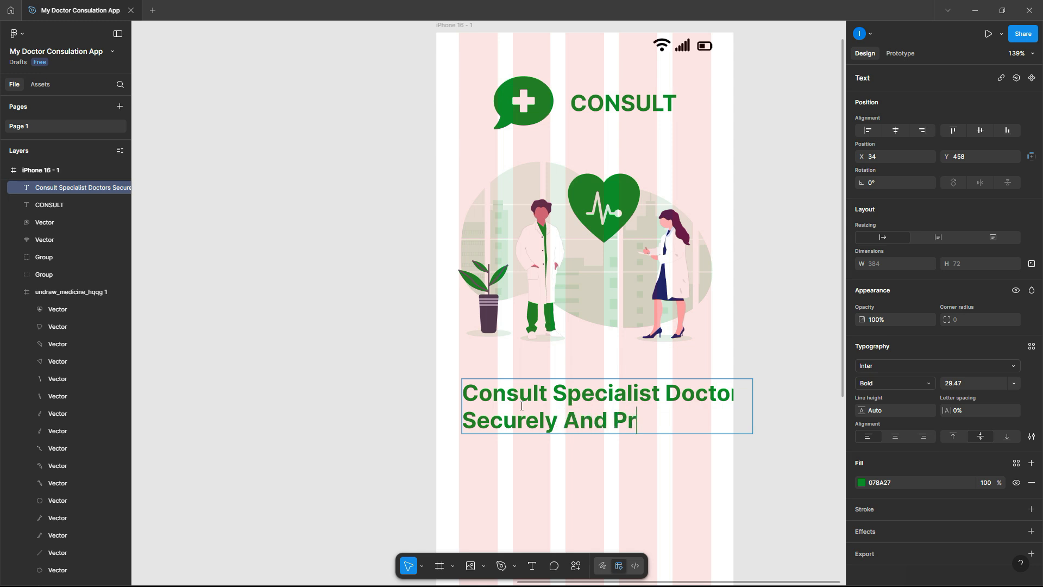
pyautogui.write('ivately')
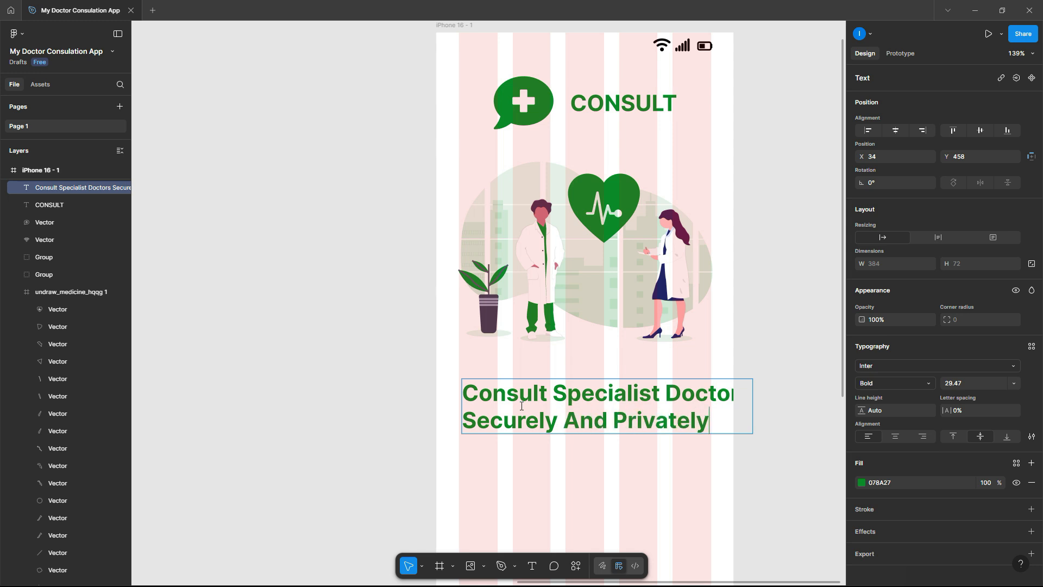
pyautogui.press('Escape')
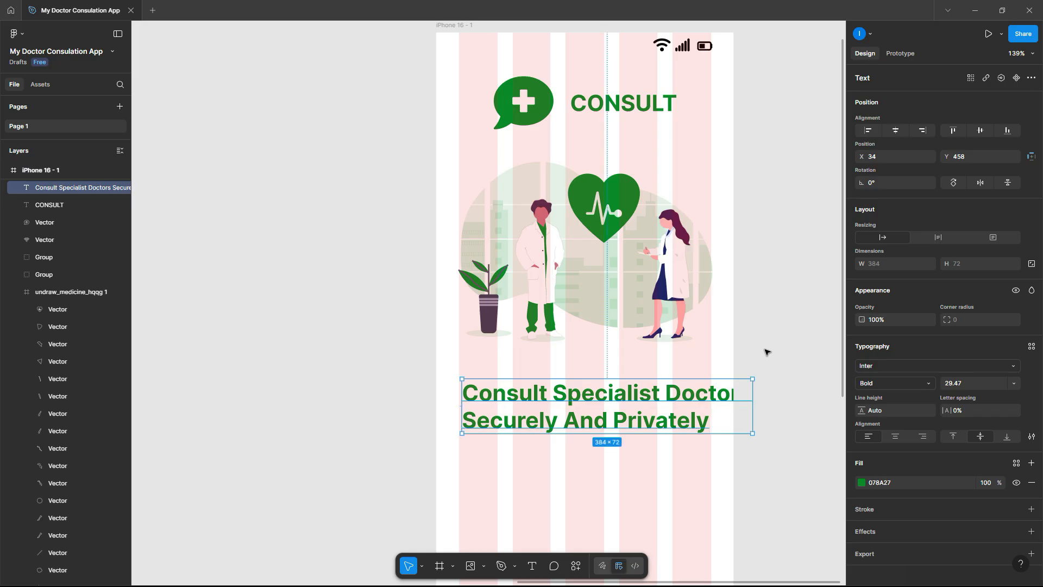
pyautogui.click(896, 436)
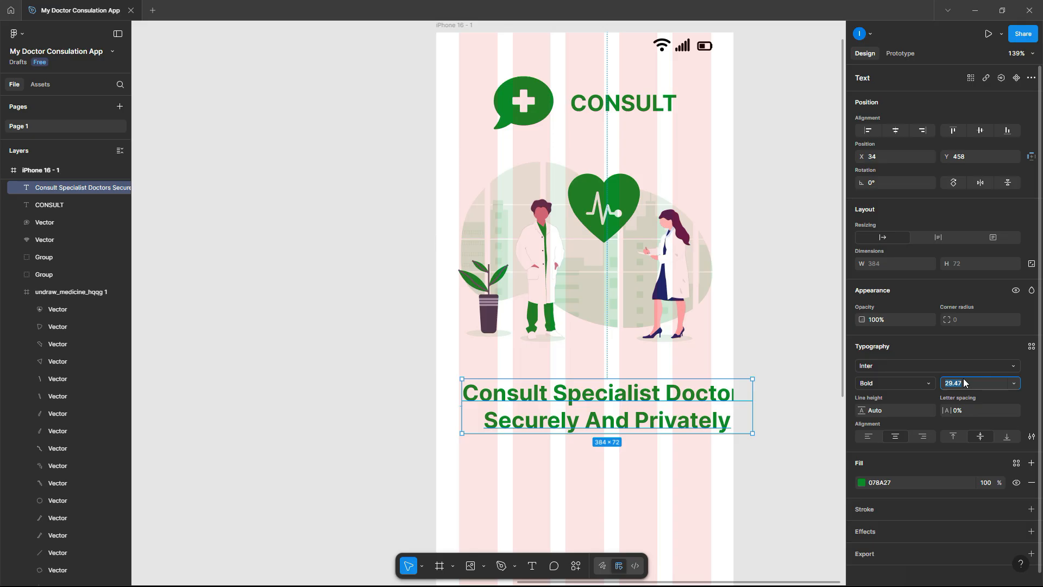
# - Set the heading to font size 20 and centre it horizontally in the phone frame
pyautogui.press('Return')
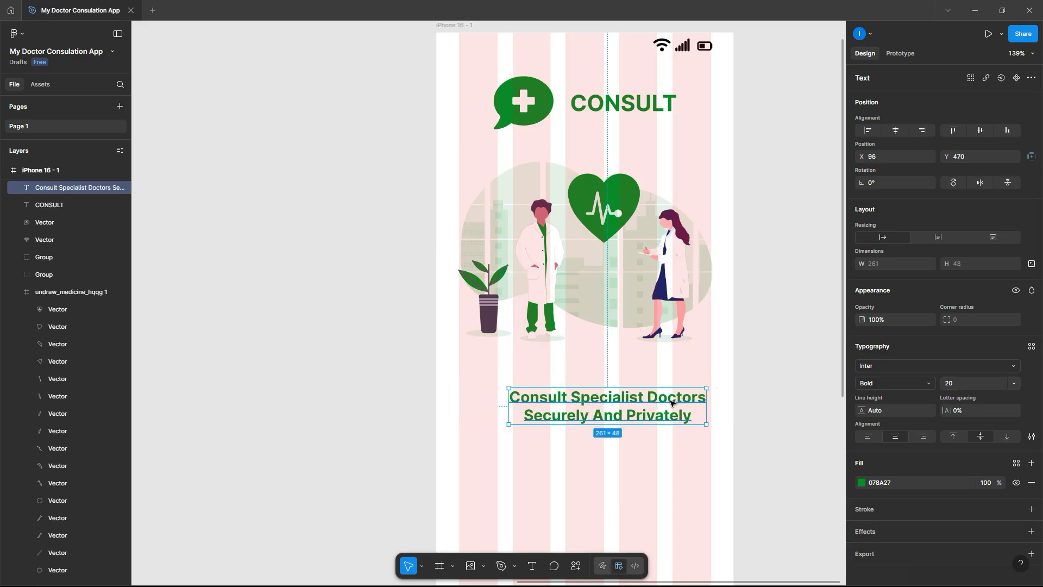
pyautogui.moveTo(665, 400); pyautogui.dragTo(638, 389)
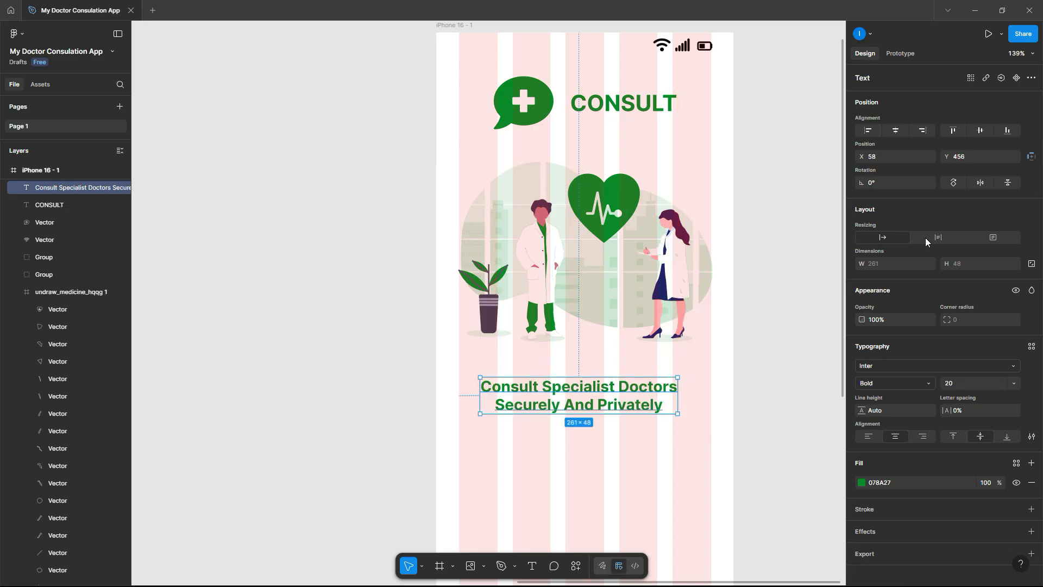
pyautogui.click(892, 133)
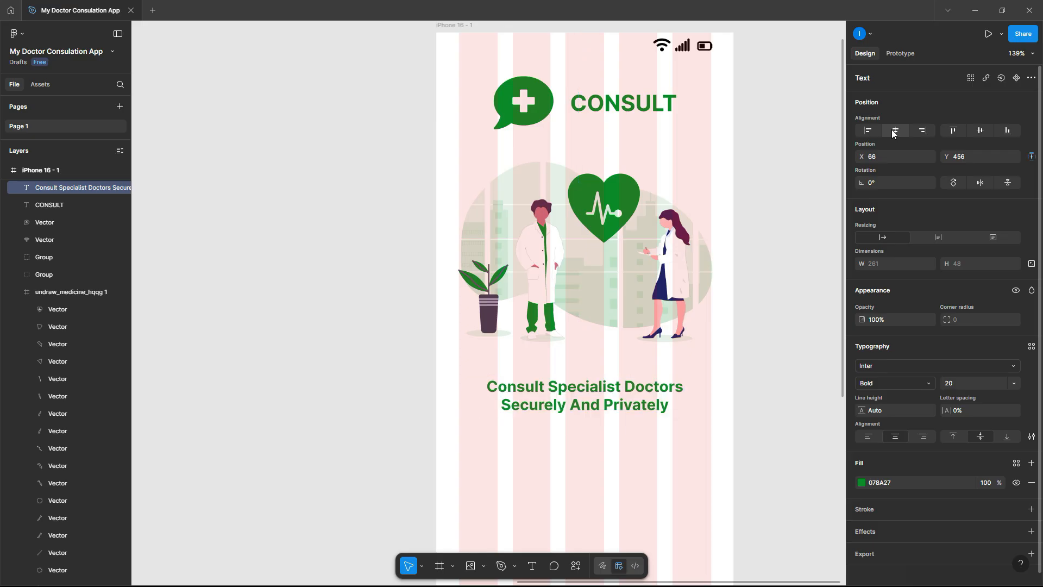
pyautogui.click(762, 361)
# - Change the heading's fill from green to black 000000
pyautogui.scroll(-5, 763, 361)
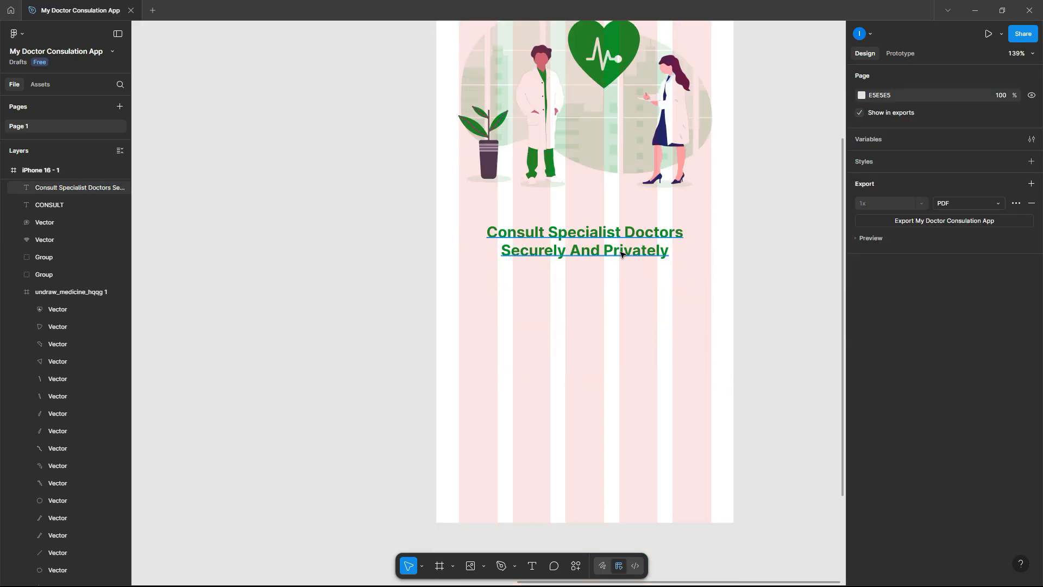
pyautogui.click(644, 254)
pyautogui.click(862, 483)
pyautogui.moveTo(742, 345); pyautogui.dragTo(694, 468)
pyautogui.click(766, 203)
pyautogui.click(616, 236)
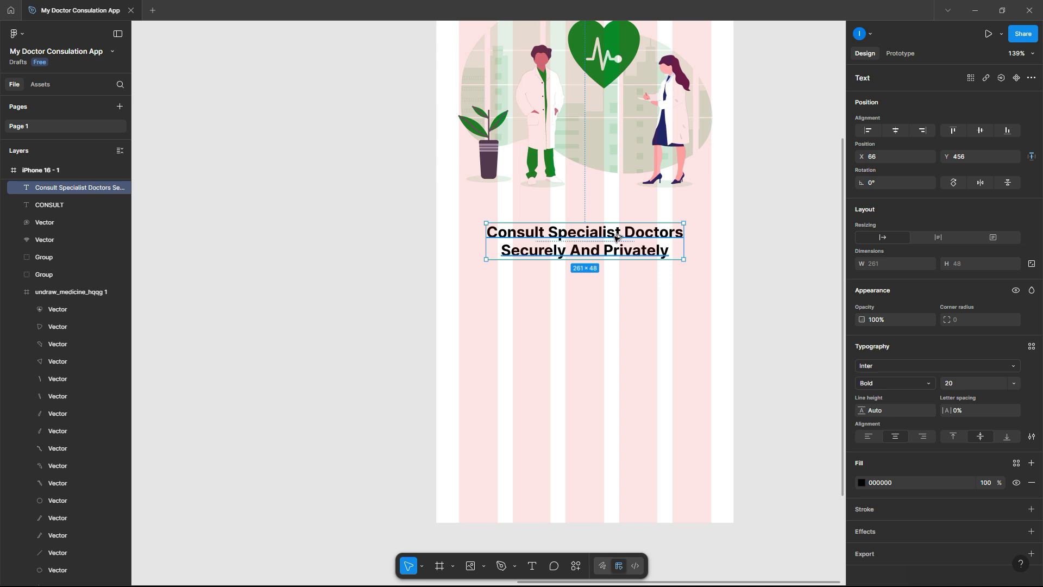
pyautogui.click(476, 328)
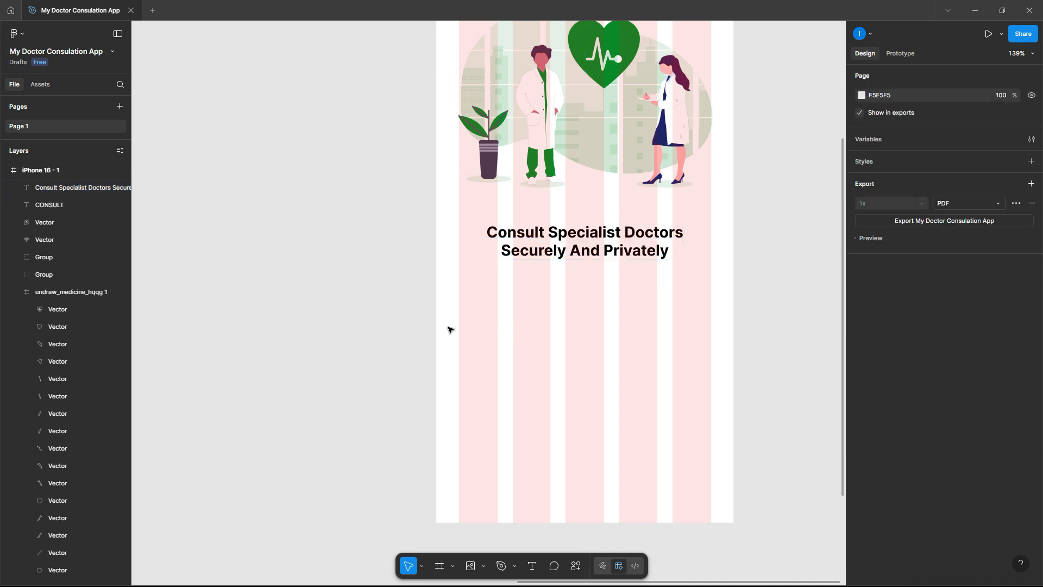
pyautogui.rightClick(508, 340)
# - Generate a lorem ipsum paragraph below the heading with the Lorem Ipsum plugin, set to Regular weight
pyautogui.moveTo(565, 449)
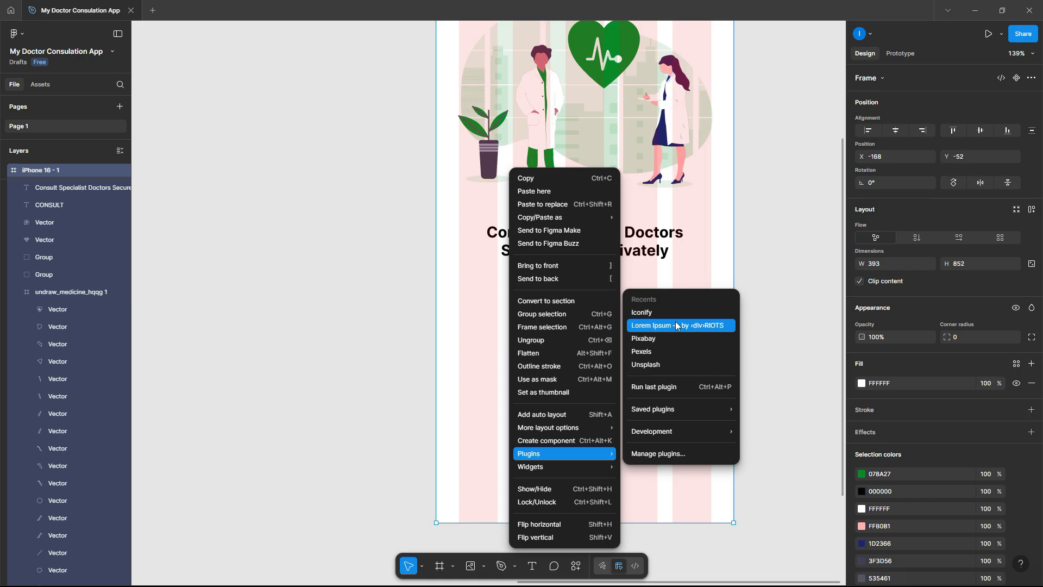
pyautogui.click(676, 325)
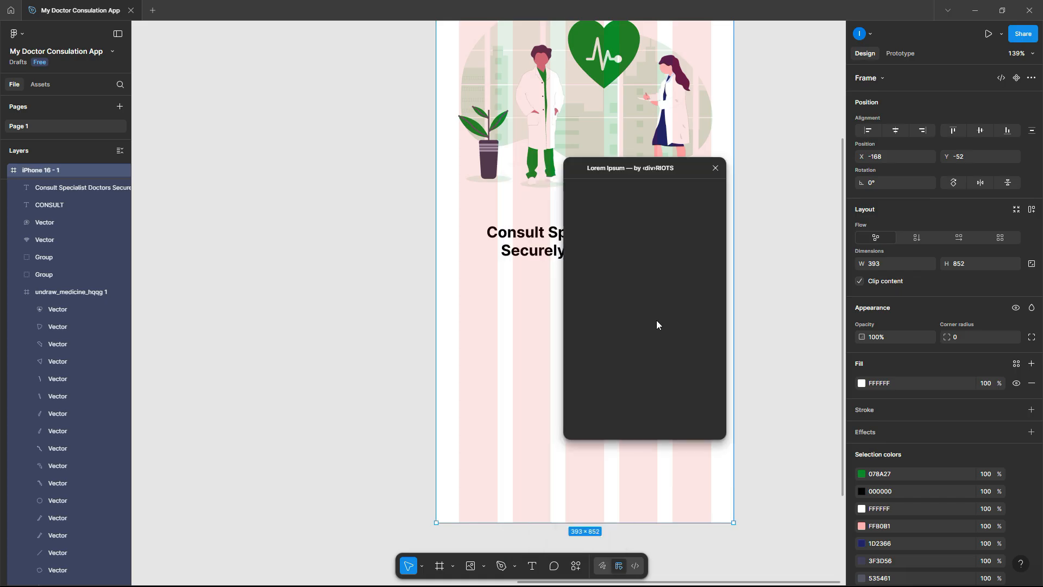
pyautogui.moveTo(679, 167); pyautogui.dragTo(358, 171)
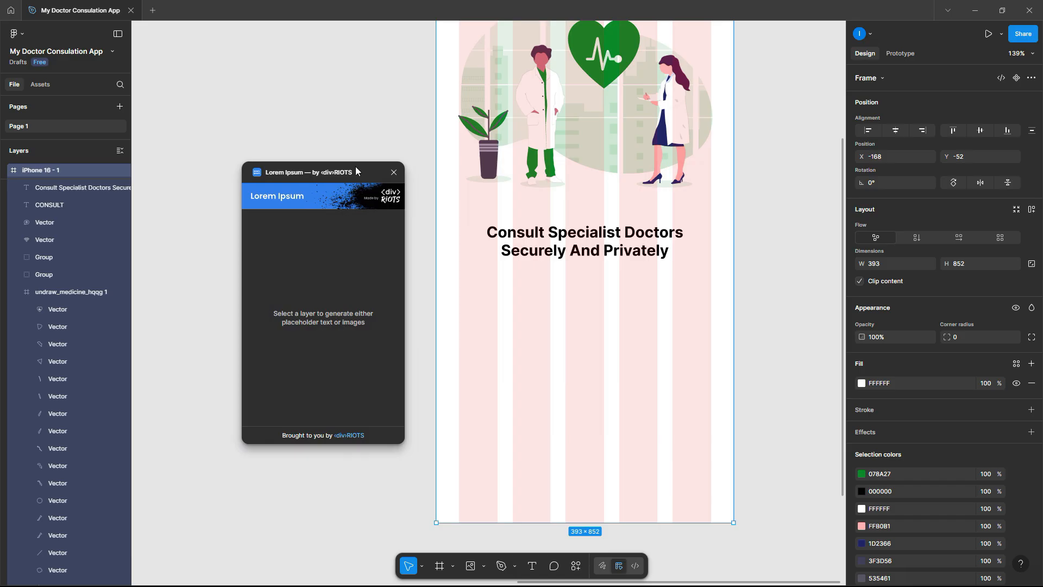
pyautogui.click(534, 566)
pyautogui.moveTo(472, 295); pyautogui.dragTo(711, 399)
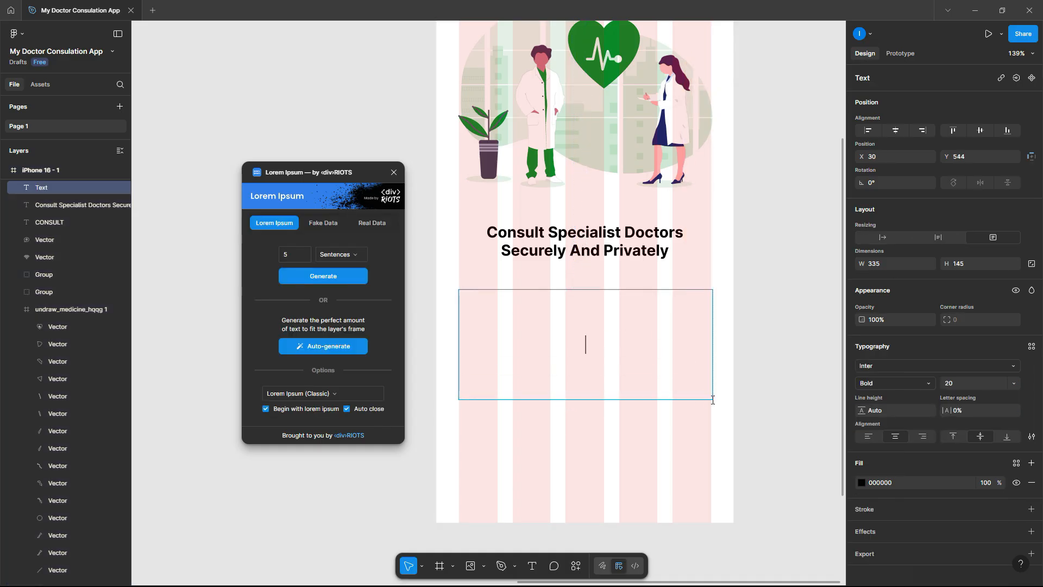
pyautogui.click(328, 347)
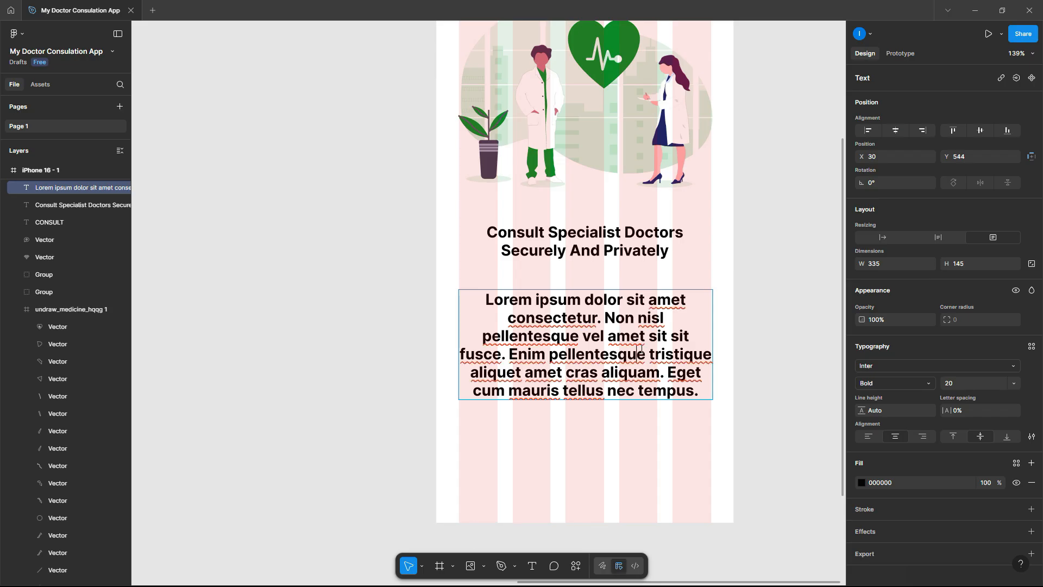
pyautogui.doubleClick(640, 351)
pyautogui.click(907, 385)
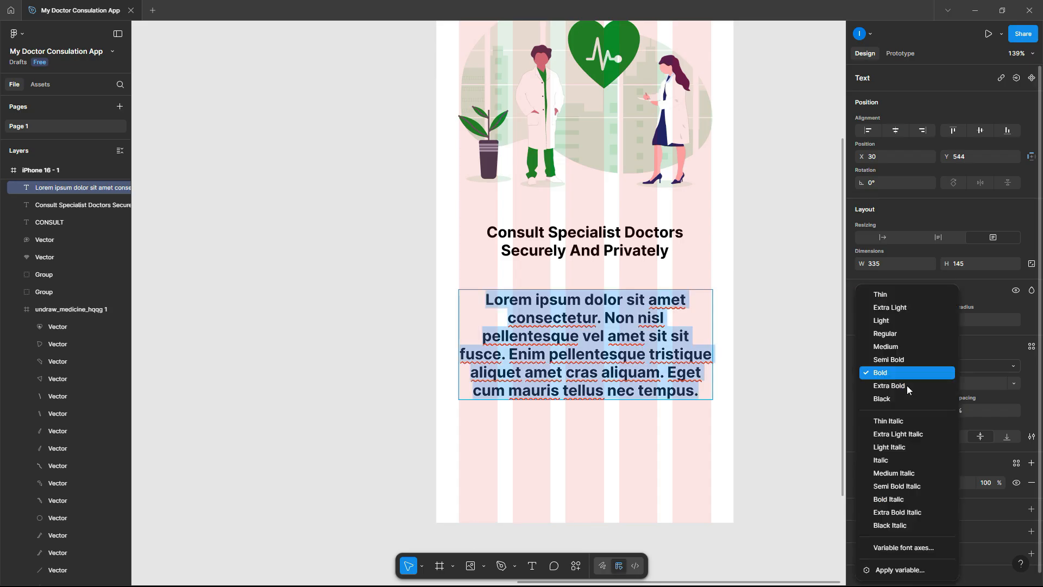
pyautogui.click(891, 334)
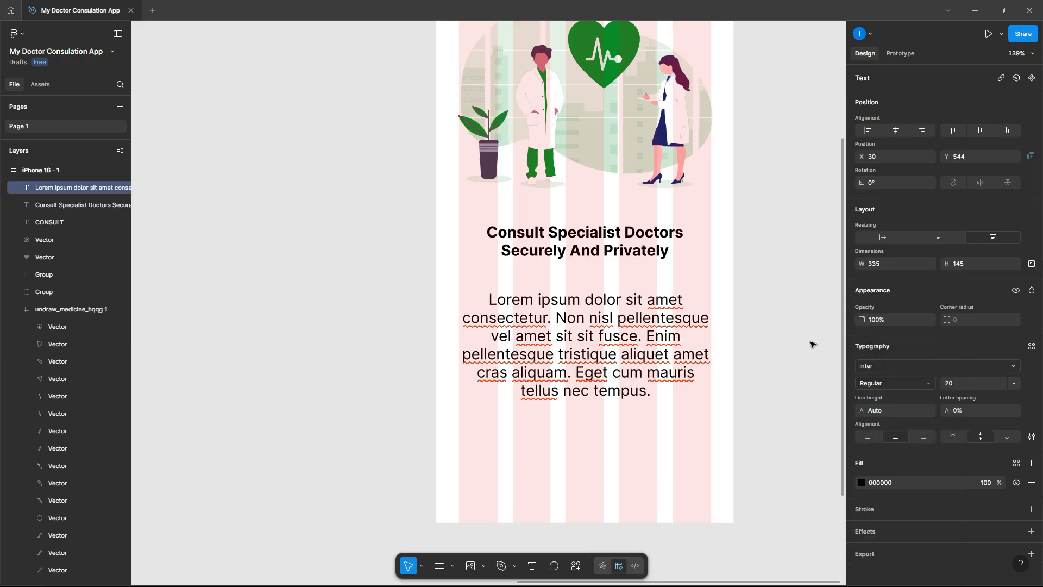
# - Move the lorem ipsum paragraph up to Y 525, just beneath the tagline
pyautogui.press('Escape')
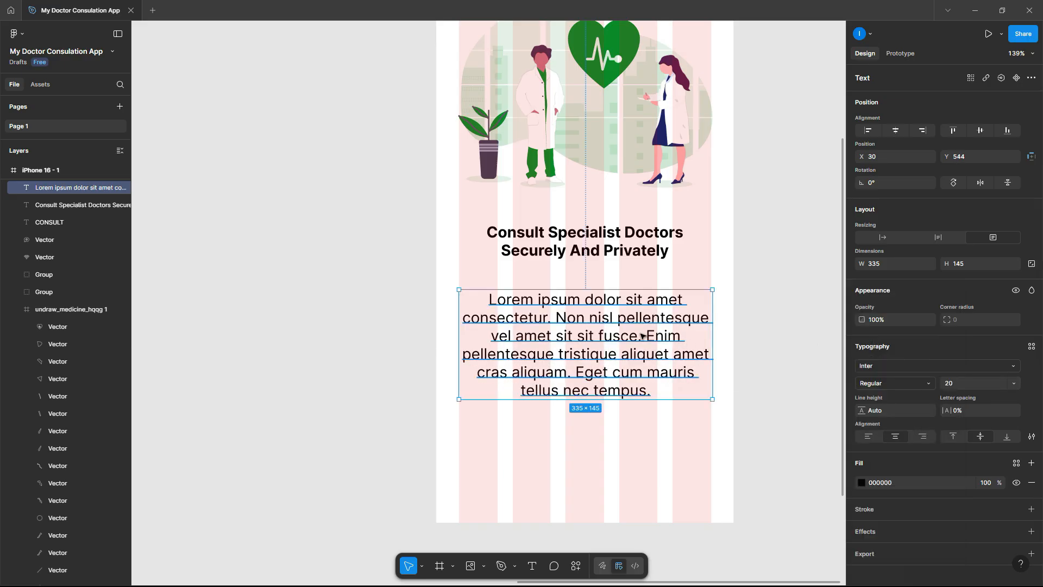
pyautogui.moveTo(640, 326); pyautogui.dragTo(642, 312)
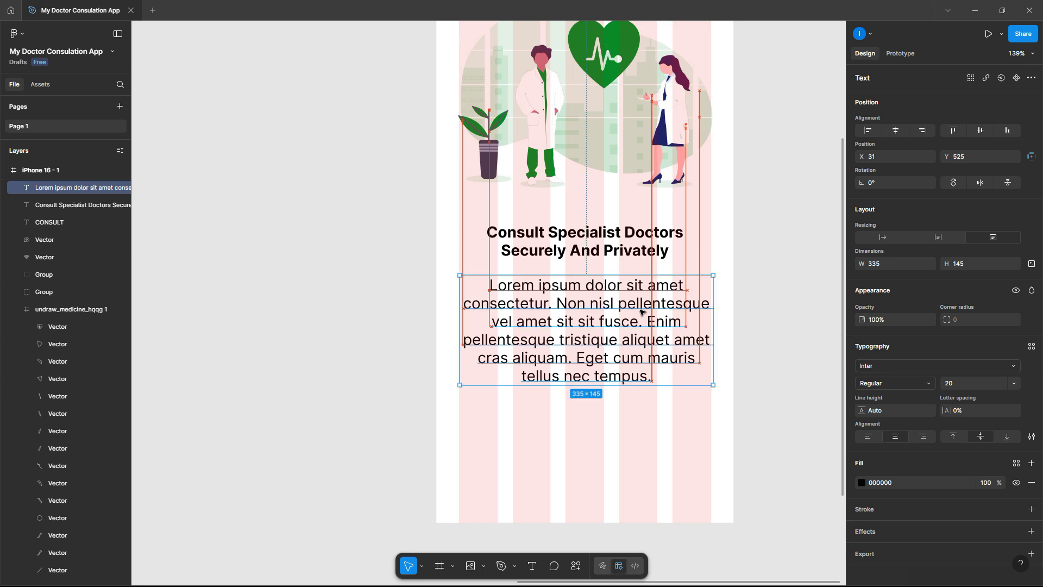
pyautogui.click(752, 341)
pyautogui.scroll(-4, 752, 341)
pyautogui.scroll(2, 752, 341)
pyautogui.scroll(-1, 752, 341)
pyautogui.scroll(-3, 752, 341)
pyautogui.scroll(4, 752, 341)
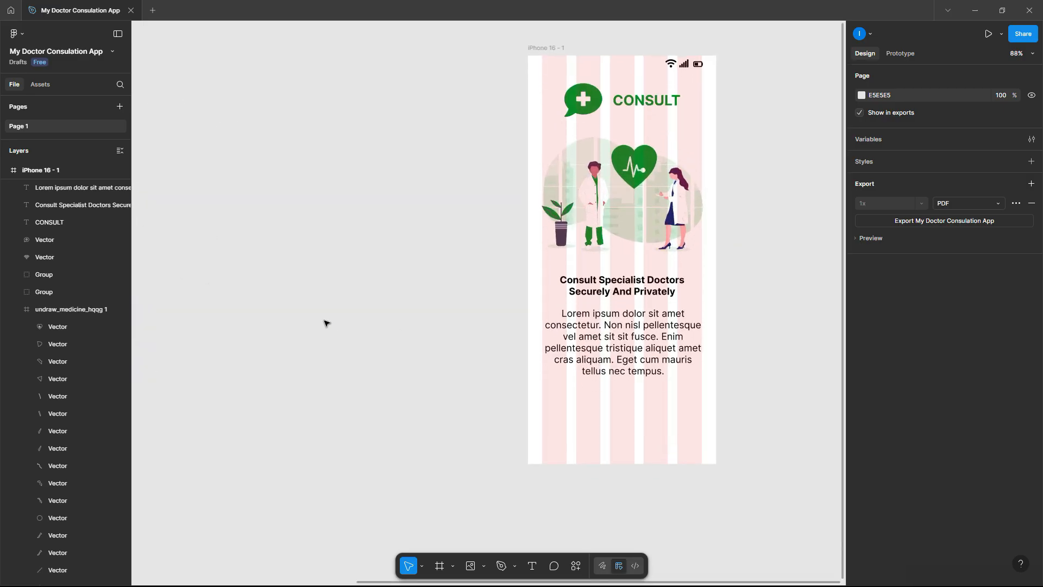
pyautogui.click(455, 566)
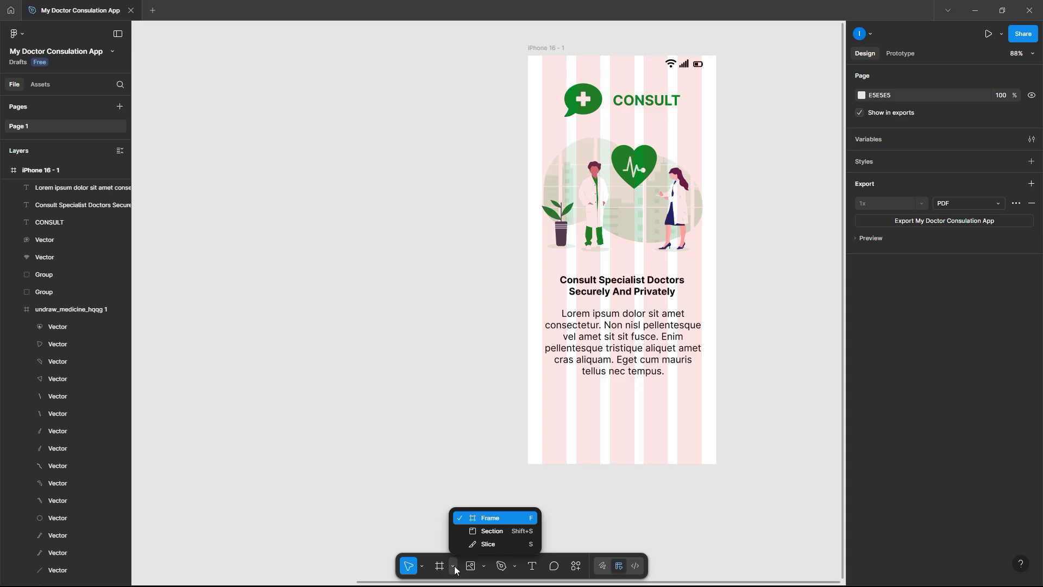
pyautogui.click(486, 569)
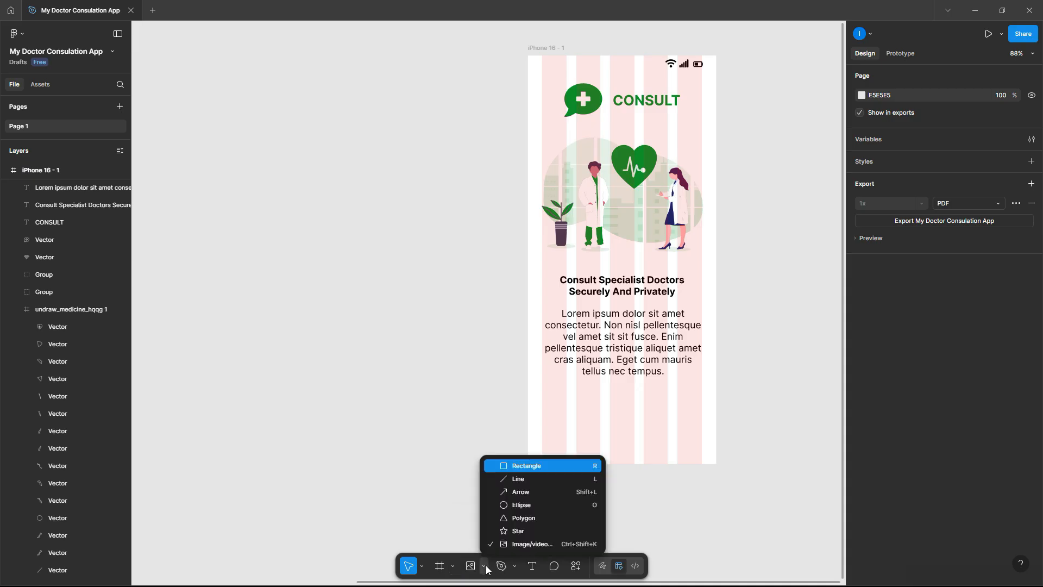
# - Draw a 326 × 59 rectangle below the paragraph filled with the heart's green 078A27
pyautogui.click(531, 465)
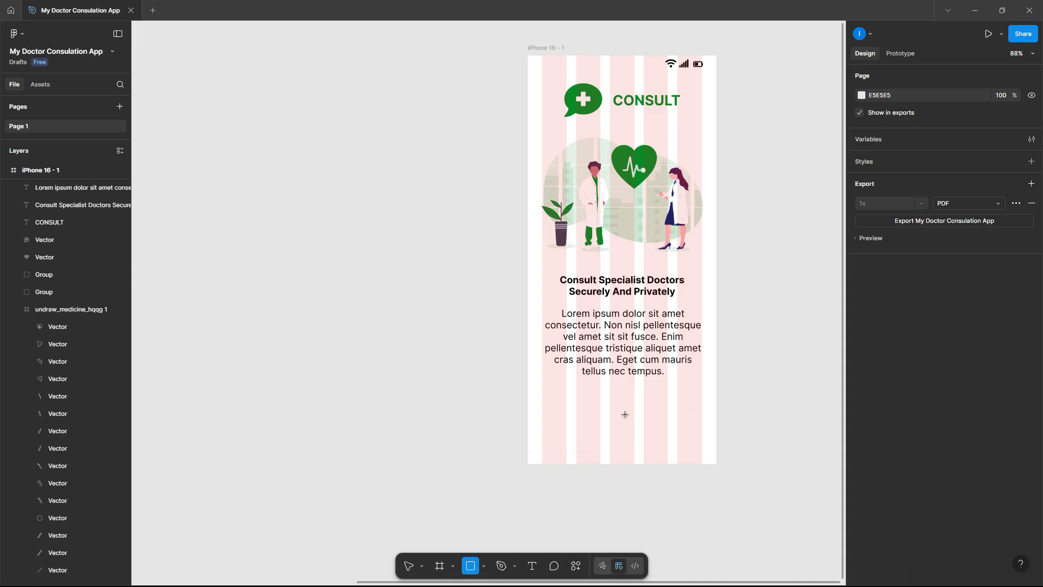
pyautogui.moveTo(546, 401)
pyautogui.mouseDown()
pyautogui.moveTo(550, 419)
pyautogui.moveTo(698, 429)
pyautogui.mouseUp()
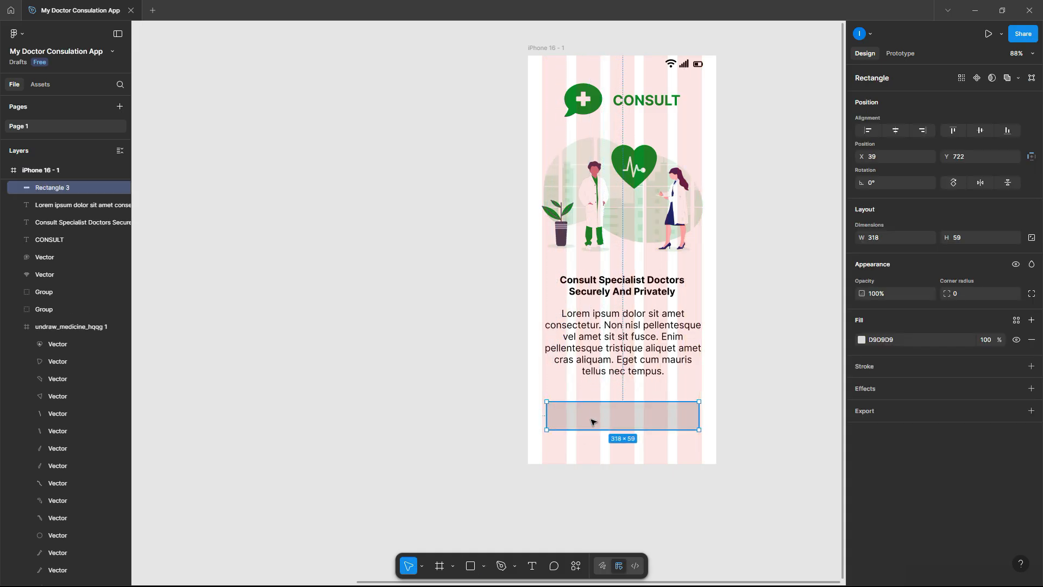
pyautogui.moveTo(545, 416); pyautogui.dragTo(587, 411)
pyautogui.scroll(-3, 587, 411)
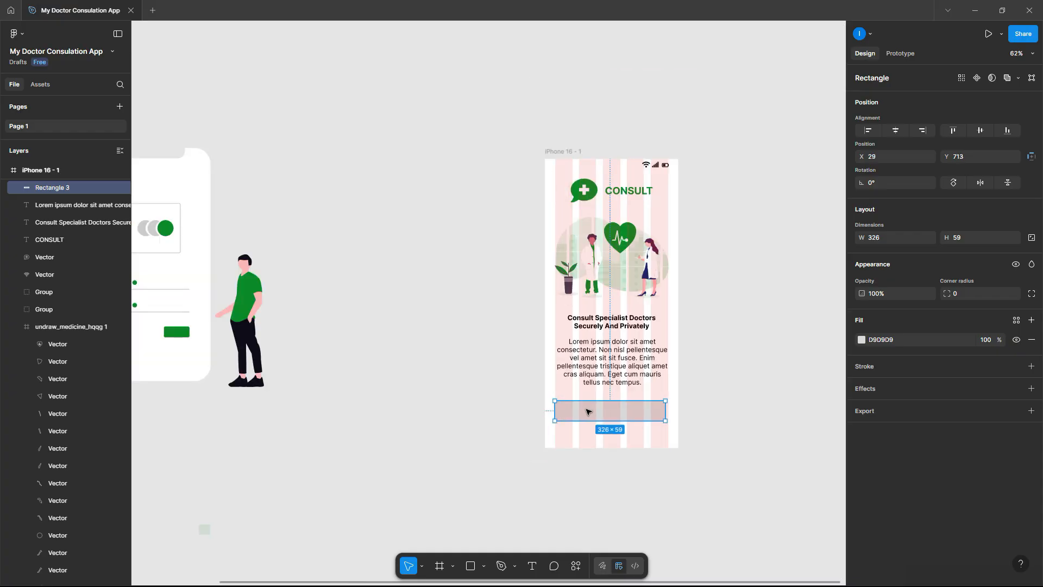
pyautogui.hscroll(5, 587, 411)
pyautogui.scroll(2, 588, 411)
pyautogui.click(861, 339)
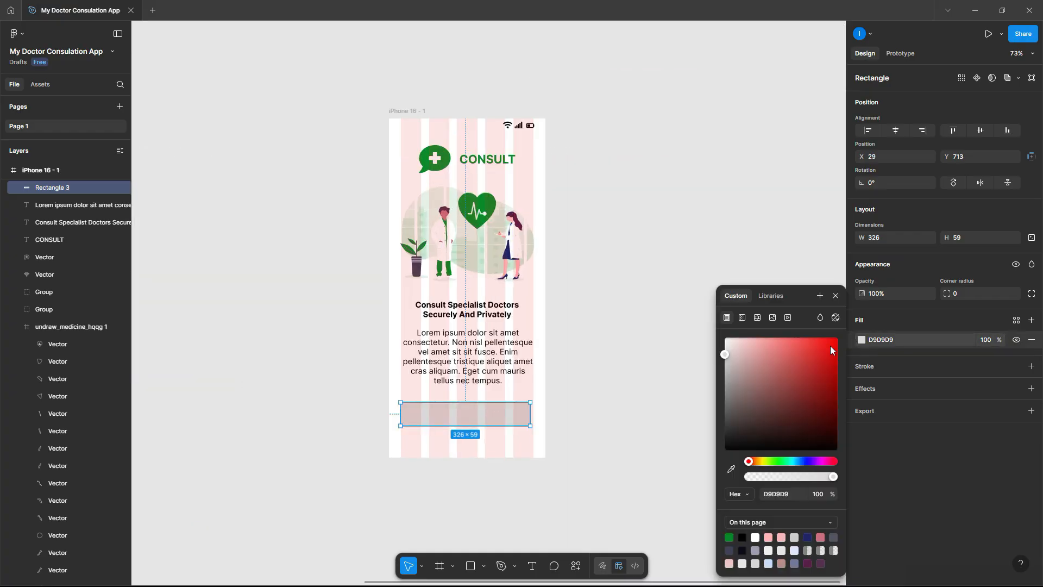
pyautogui.click(731, 469)
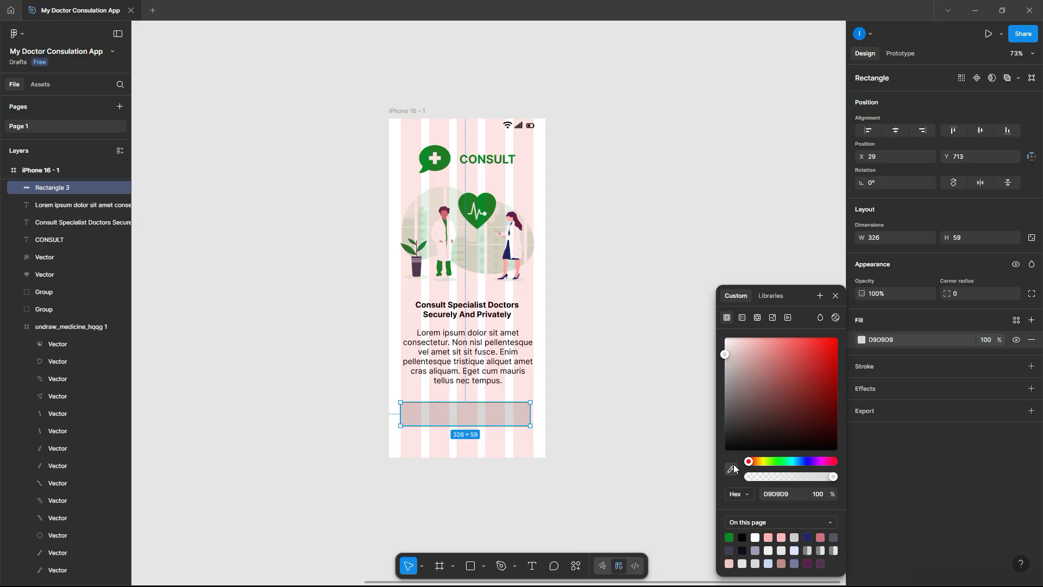
pyautogui.click(488, 199)
pyautogui.click(609, 216)
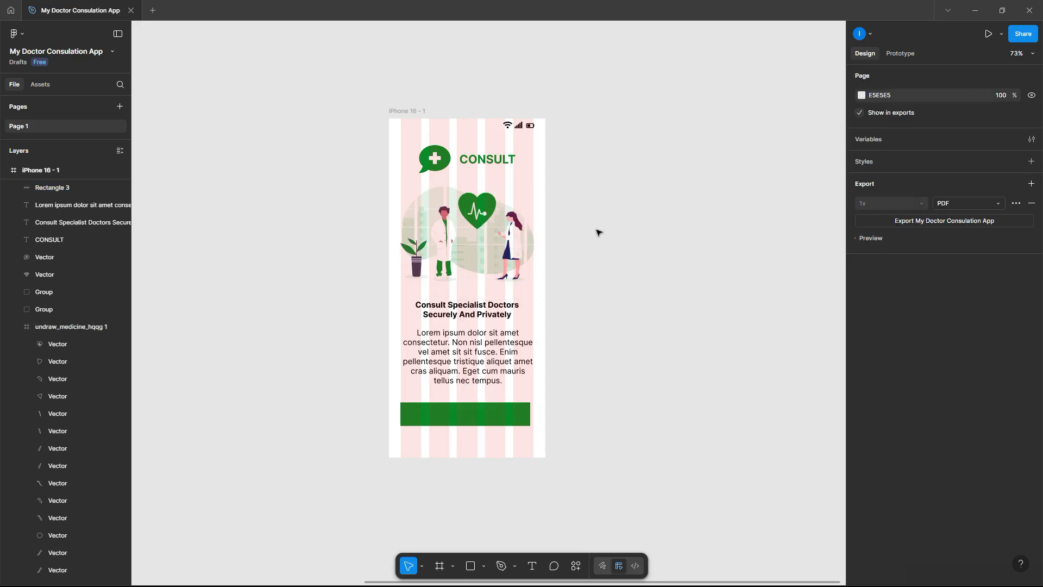
pyautogui.click(479, 418)
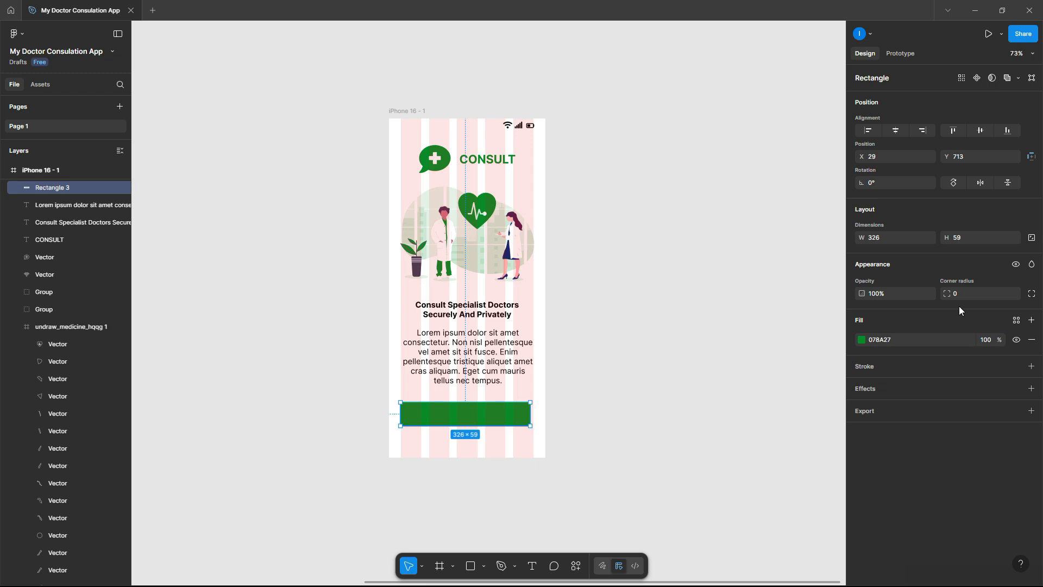
# - Add a Get Started text label inside the green rectangle
pyautogui.scroll(5, 538, 402)
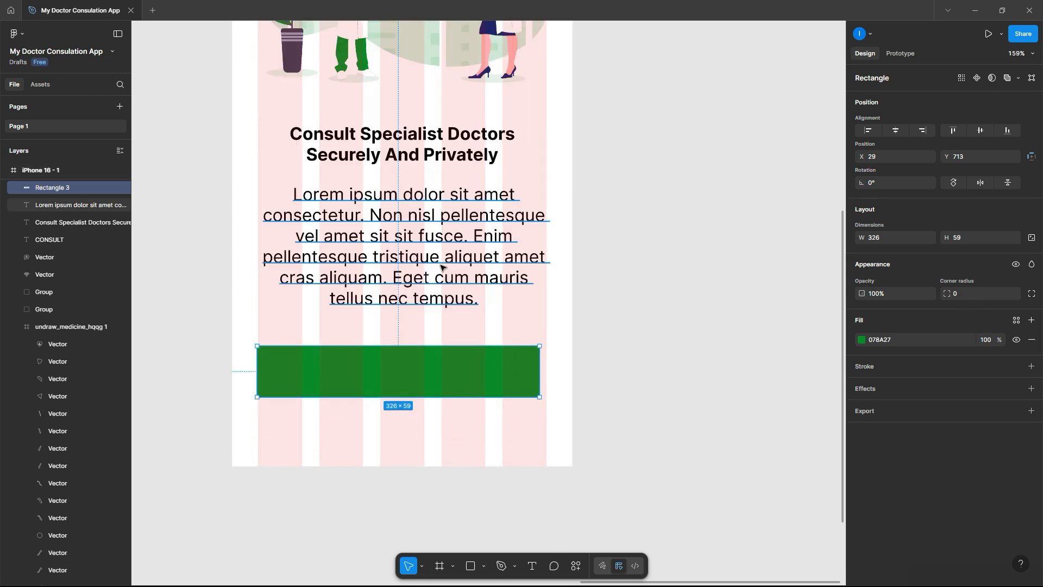
pyautogui.click(416, 155)
pyautogui.scroll(3, 451, 169)
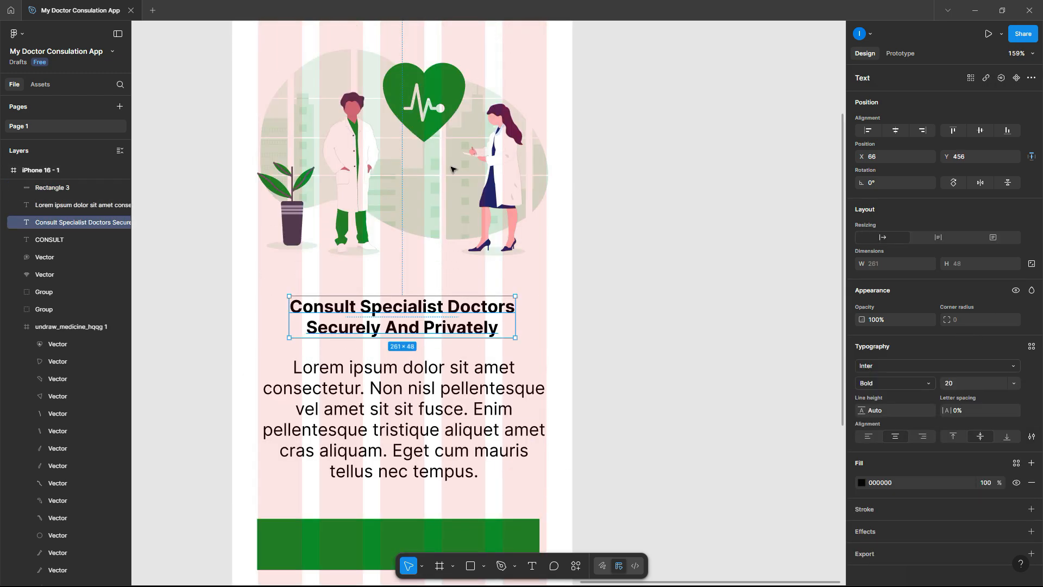
pyautogui.scroll(-2, 451, 169)
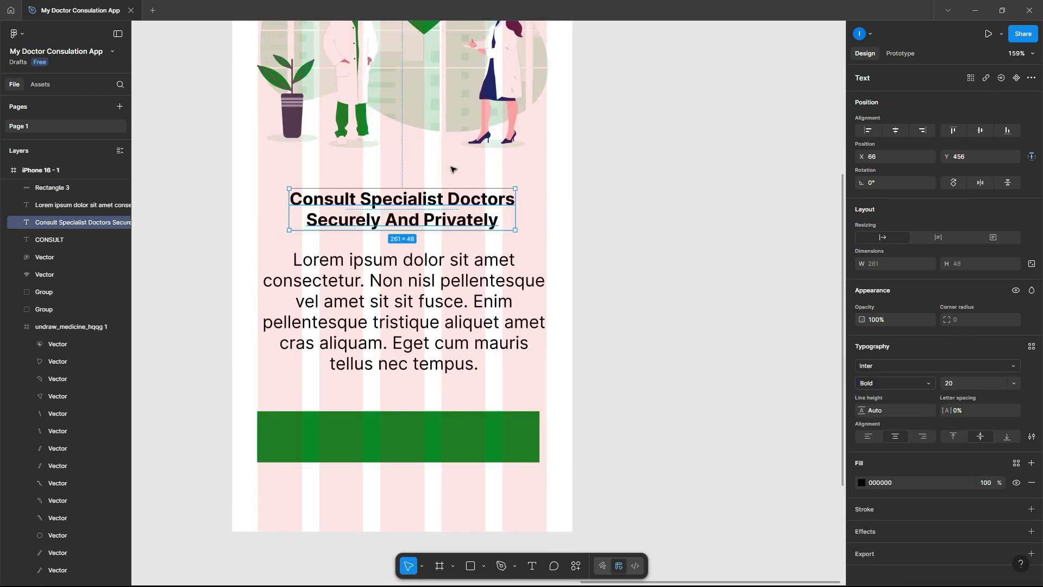
pyautogui.click(532, 565)
pyautogui.click(346, 441)
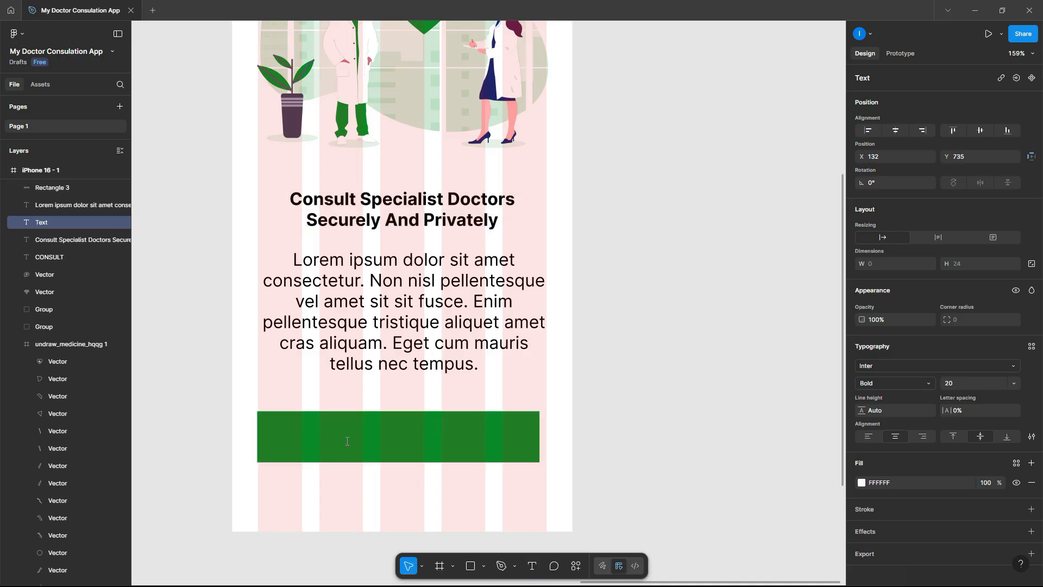
pyautogui.write('Get Started')
pyautogui.press('Escape')
# - Bring Get Started in front of the rectangle and centre it on the button
pyautogui.rightClick(376, 439)
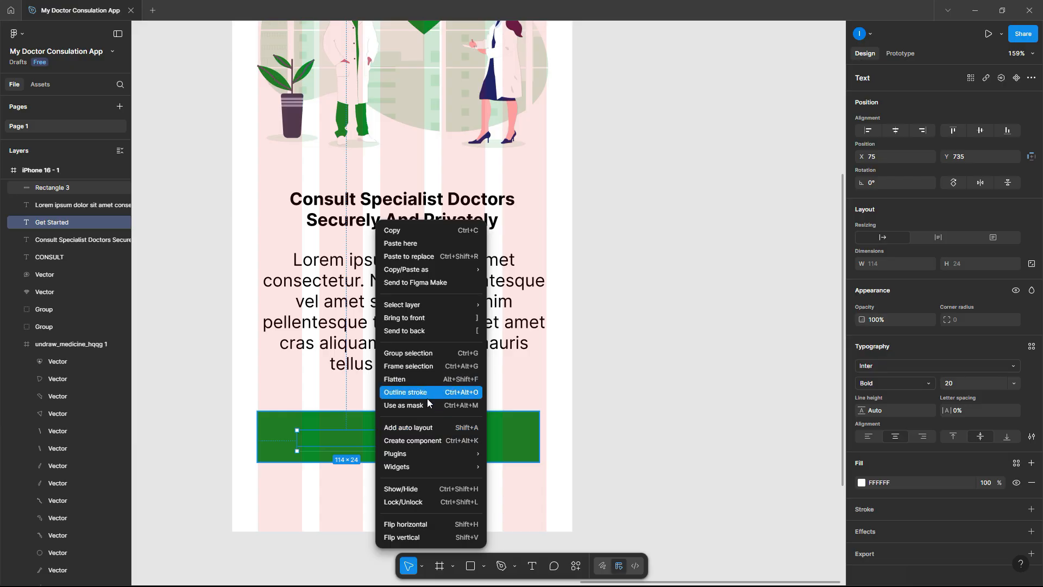
pyautogui.click(449, 321)
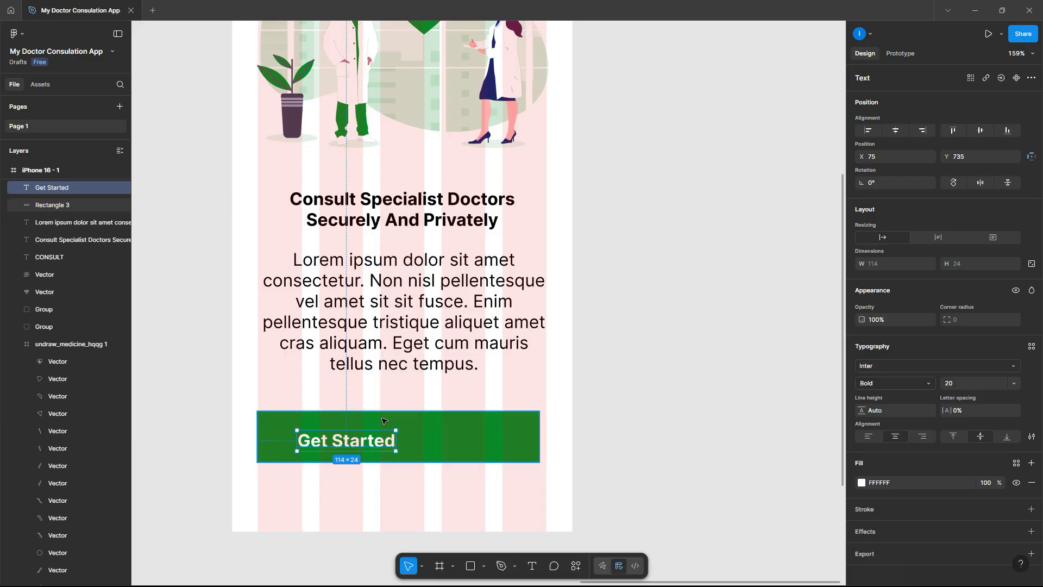
pyautogui.moveTo(382, 442); pyautogui.dragTo(436, 439)
pyautogui.moveTo(456, 498); pyautogui.dragTo(347, 408)
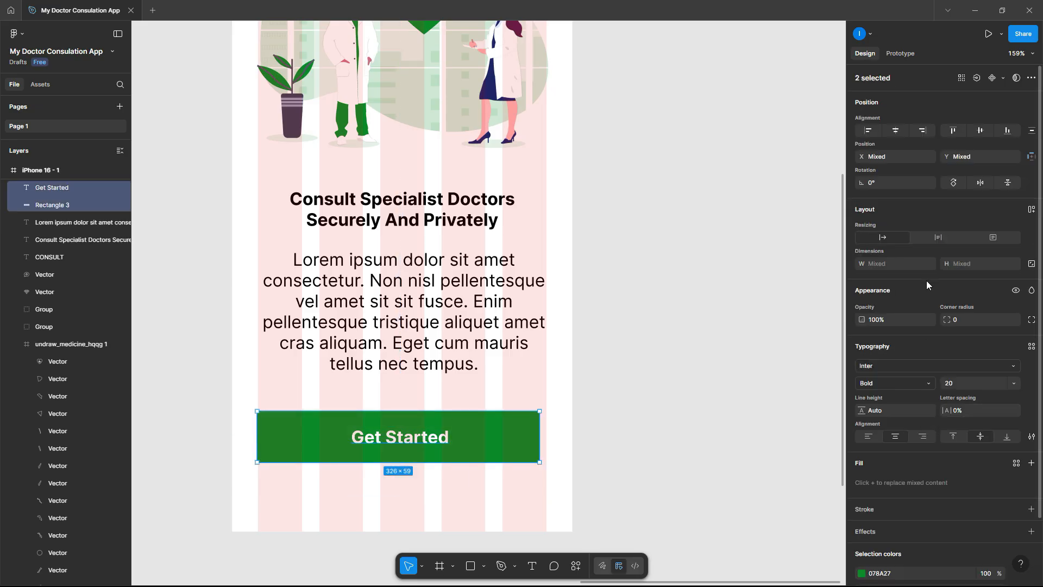
# - Centre the Get Started label horizontally and widen the green button rectangle slightly
pyautogui.click(896, 136)
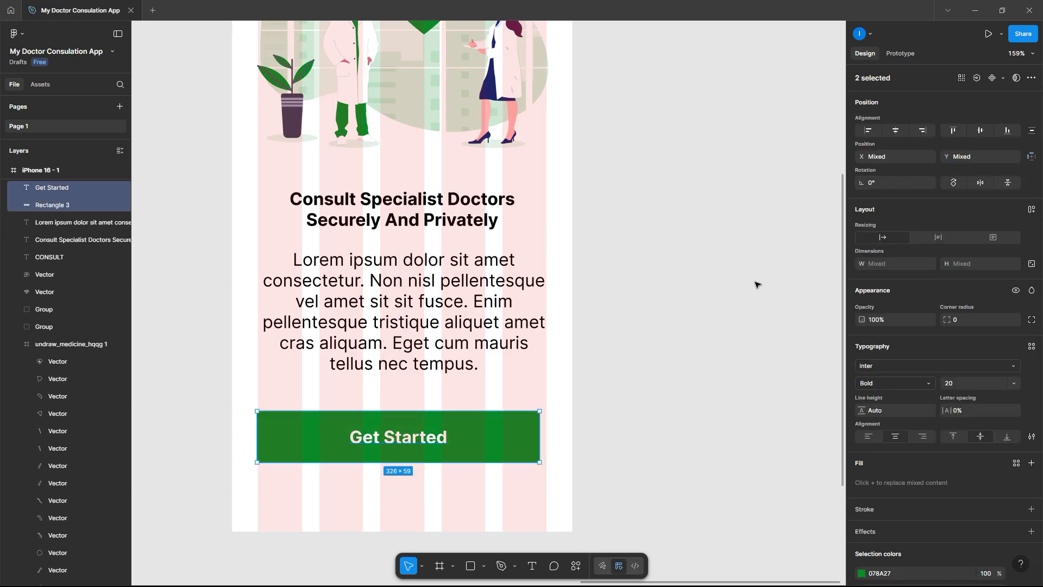
pyautogui.click(591, 391)
pyautogui.click(499, 437)
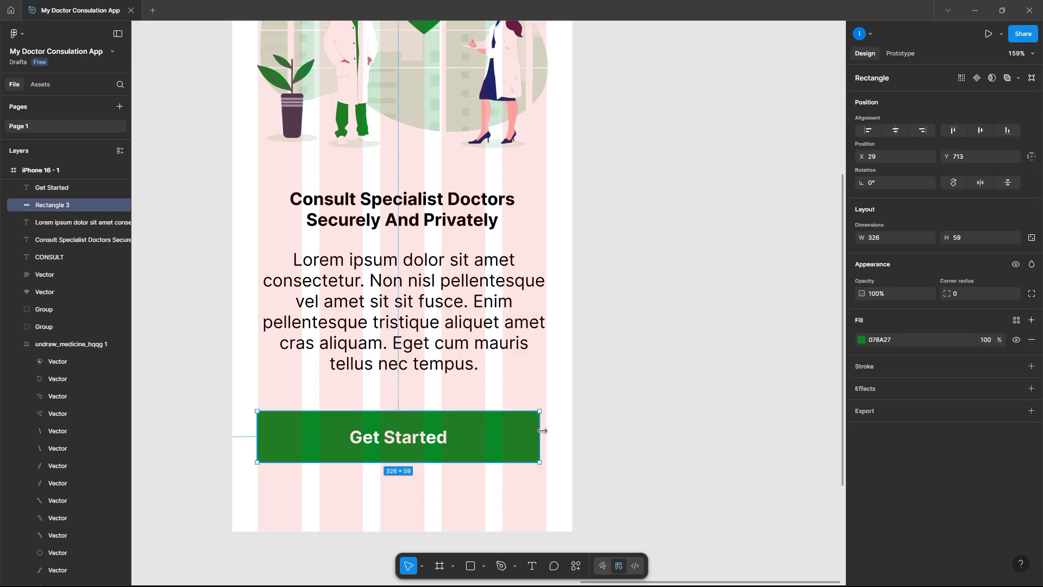
pyautogui.moveTo(540, 431); pyautogui.dragTo(544, 431)
pyautogui.scroll(5, 277, 437)
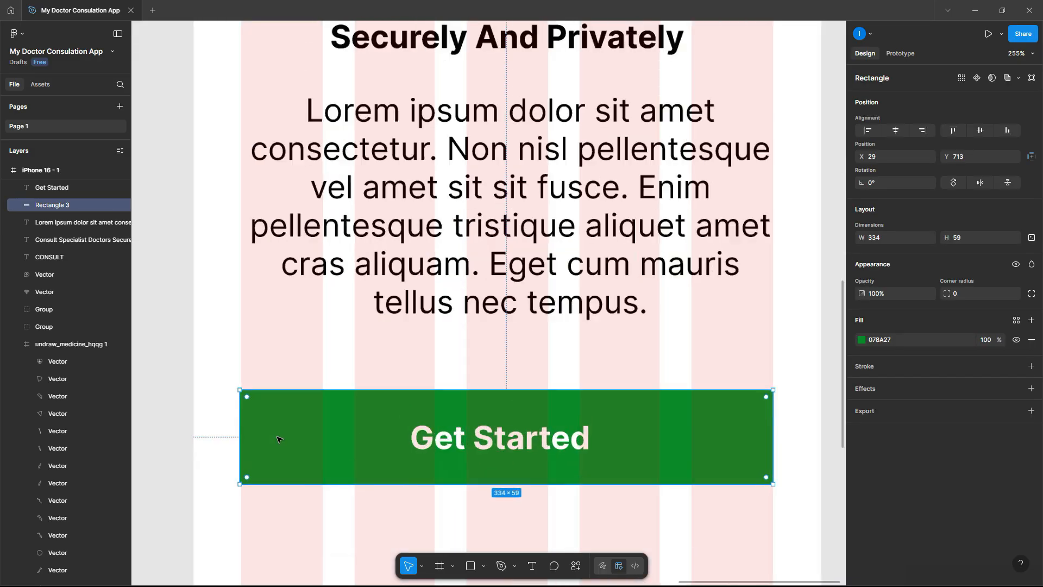
pyautogui.moveTo(231, 420); pyautogui.dragTo(233, 420)
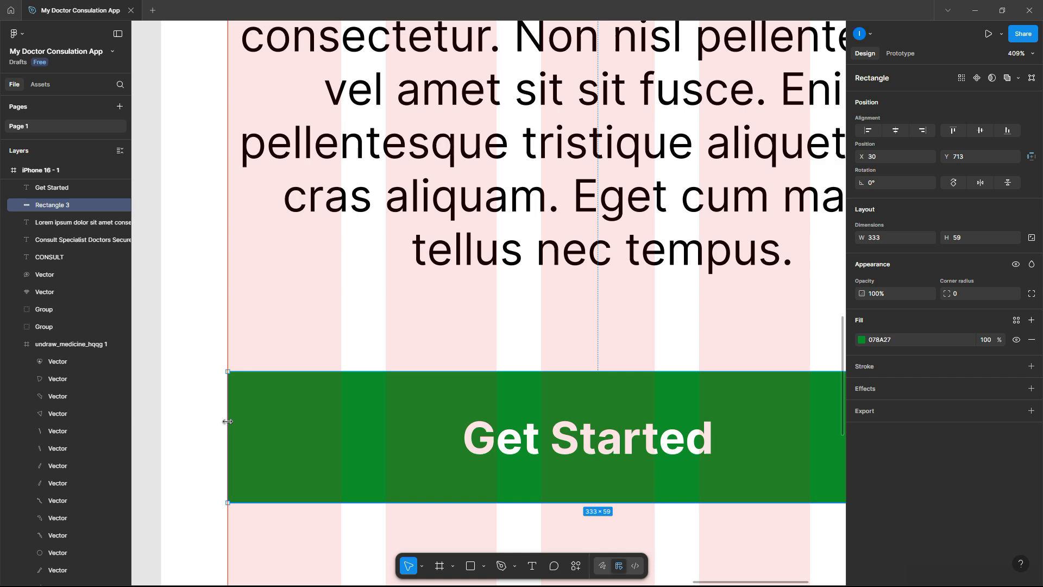
pyautogui.scroll(-4, 228, 421)
pyautogui.scroll(-3, 228, 421)
pyautogui.scroll(1, 237, 256)
# - Give the green button rectangle a corner radius of 20
pyautogui.moveTo(526, 393); pyautogui.dragTo(199, 253)
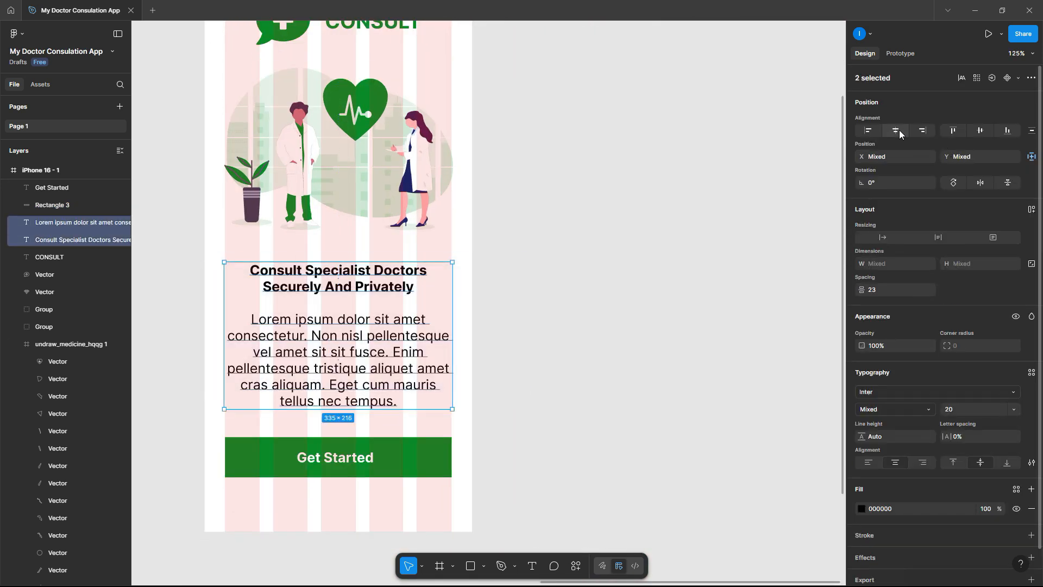
pyautogui.click(487, 328)
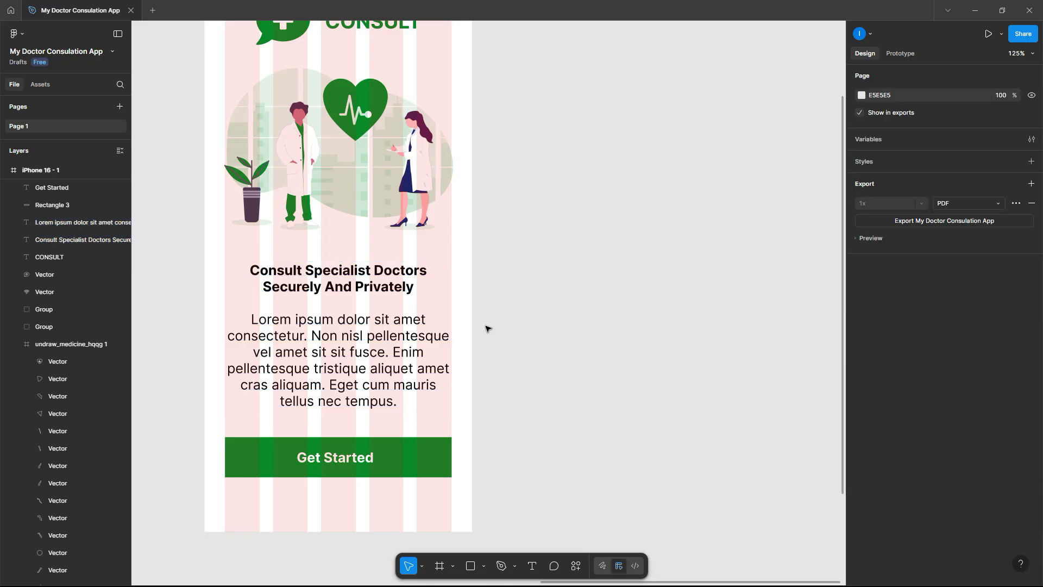
pyautogui.scroll(-3, 487, 329)
pyautogui.scroll(6, 478, 407)
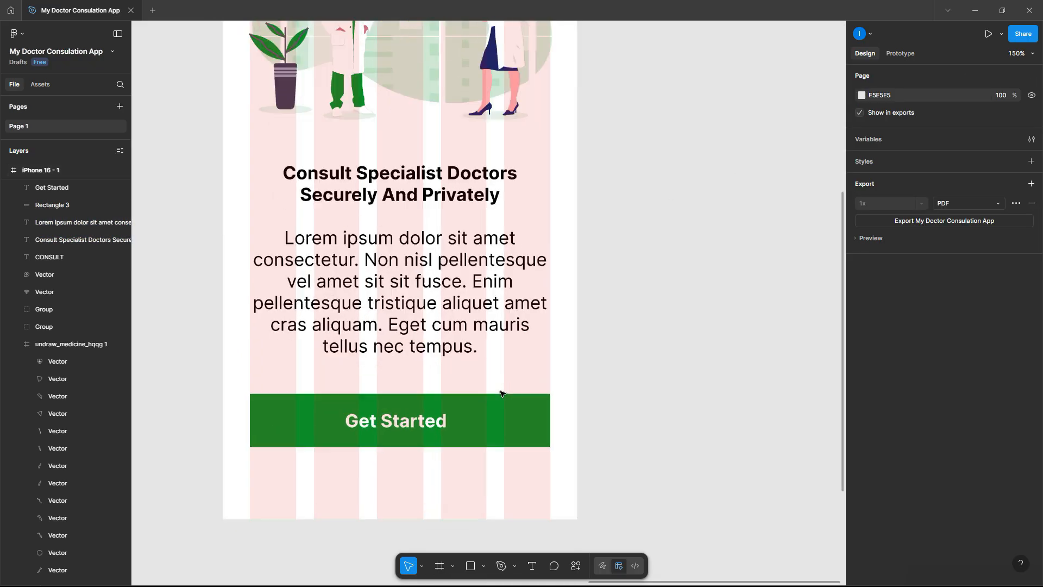
pyautogui.click(472, 418)
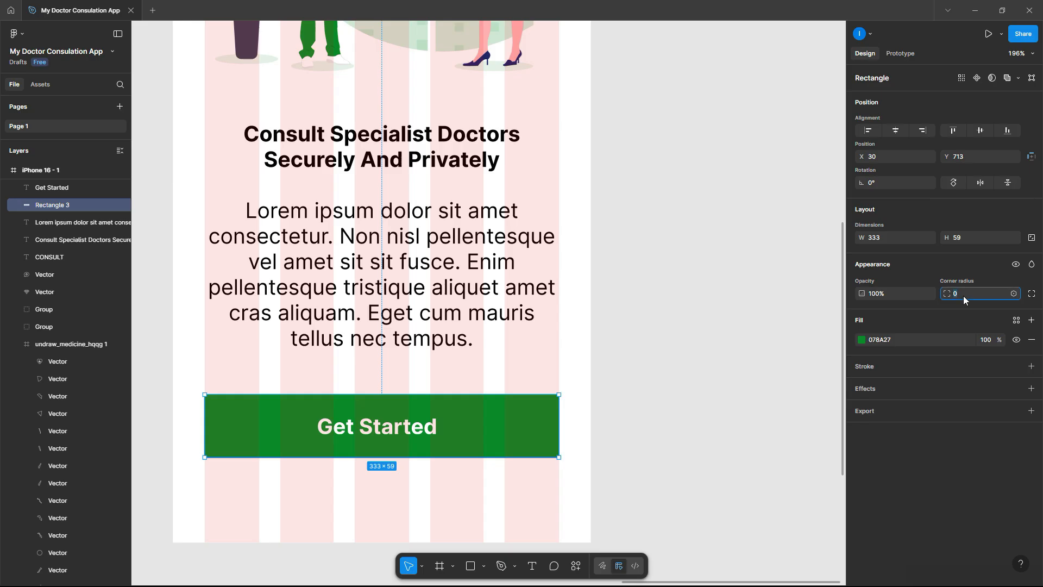
pyautogui.press('Return')
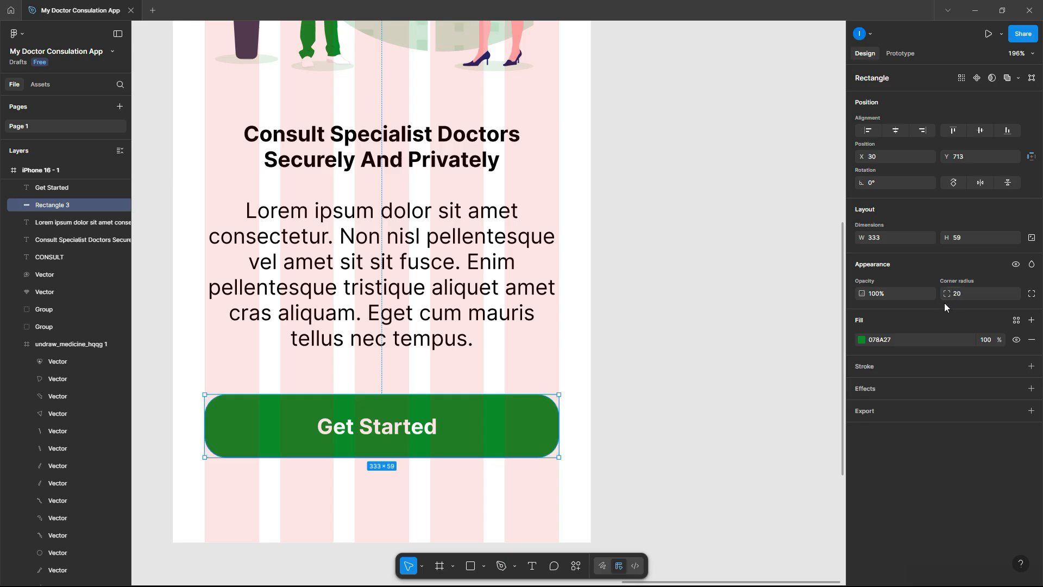
pyautogui.scroll(1, 364, 187)
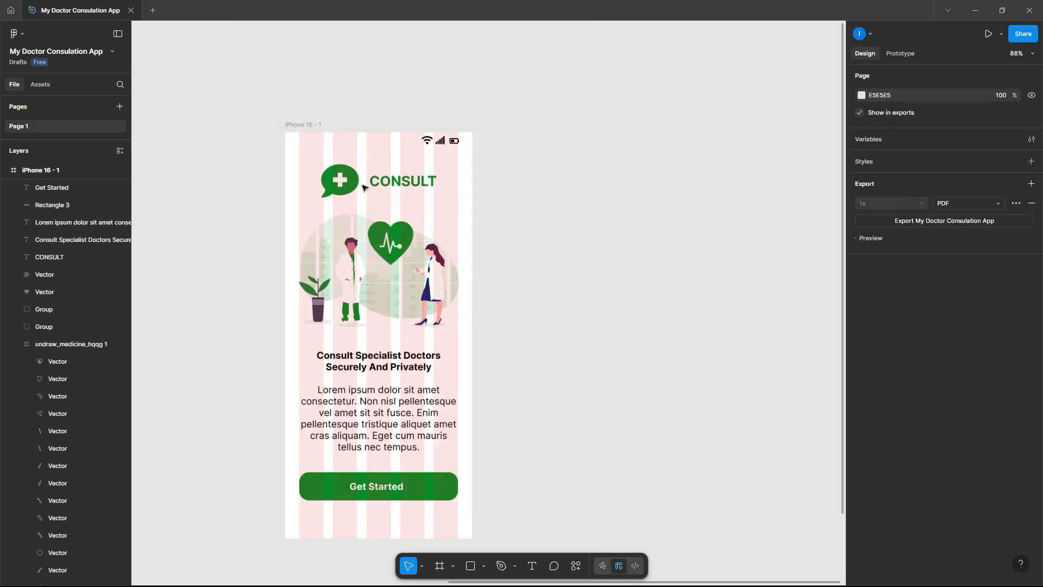
pyautogui.scroll(2, 365, 187)
pyautogui.click(382, 539)
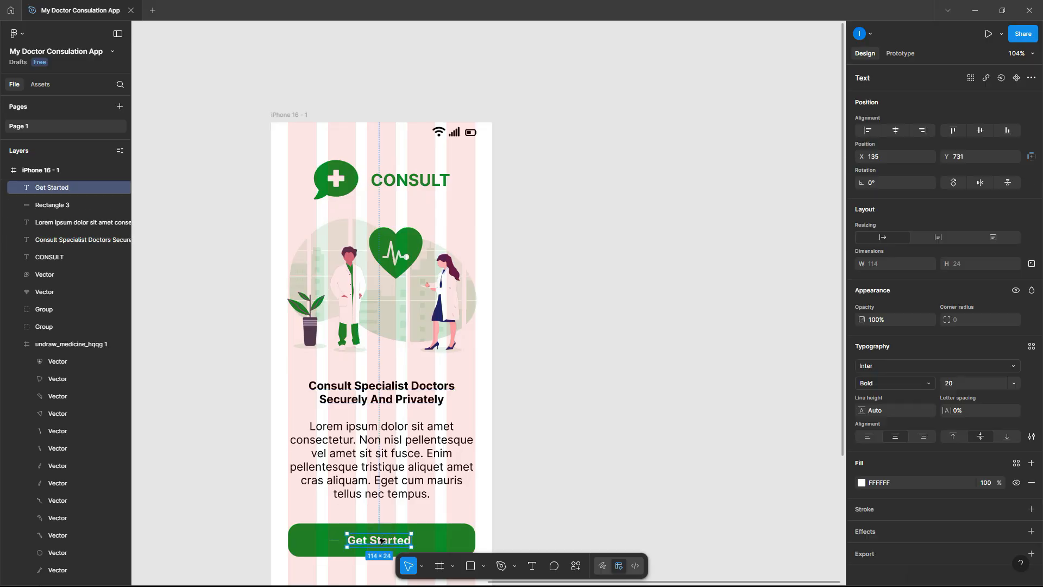
# - Duplicate the heading to the top of the frame and change its text to 10:30 PM
pyautogui.click(375, 395)
pyautogui.moveTo(377, 388); pyautogui.dragTo(332, 132)
pyautogui.scroll(5, 333, 102)
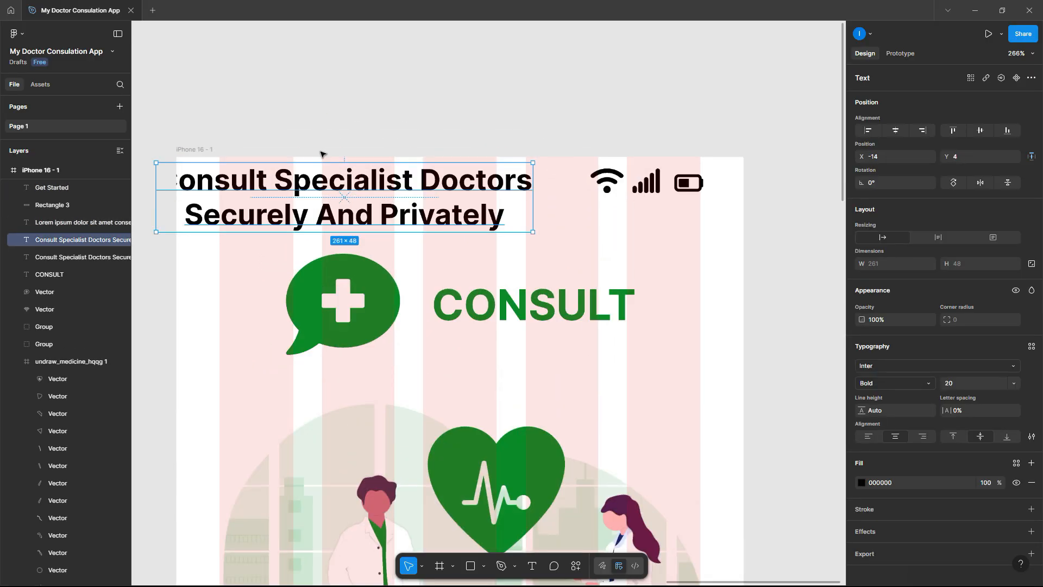
pyautogui.doubleClick(317, 185)
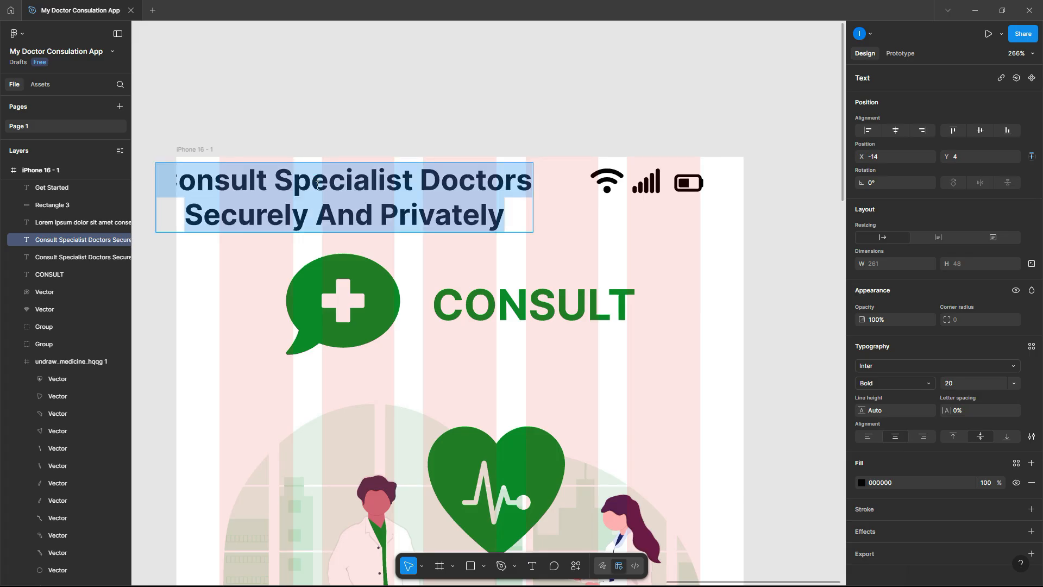
pyautogui.press('BackSpace')
pyautogui.write('1')
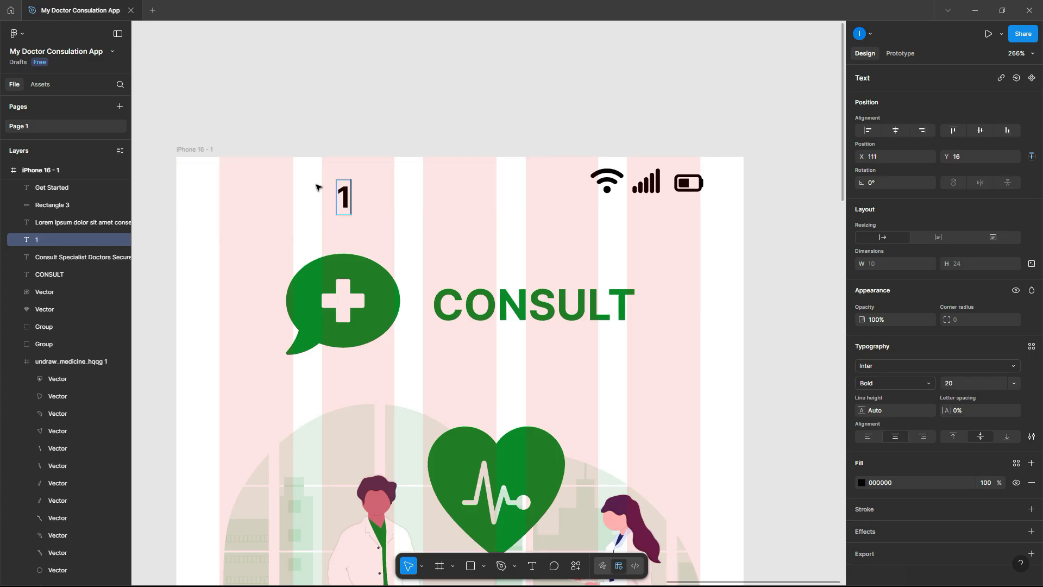
pyautogui.write('0:30 PM')
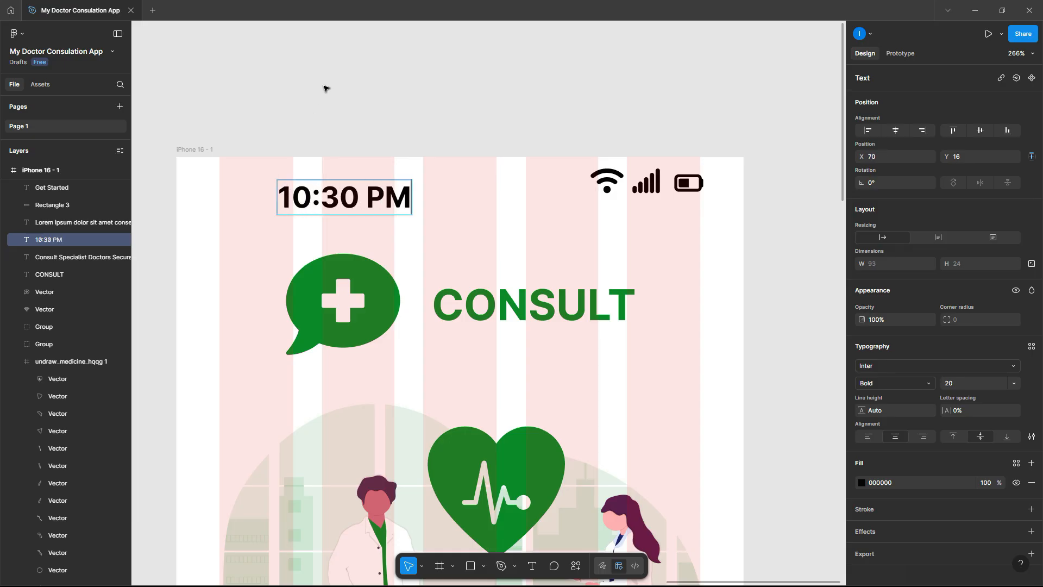
pyautogui.press('Escape')
pyautogui.moveTo(327, 197); pyautogui.dragTo(267, 187)
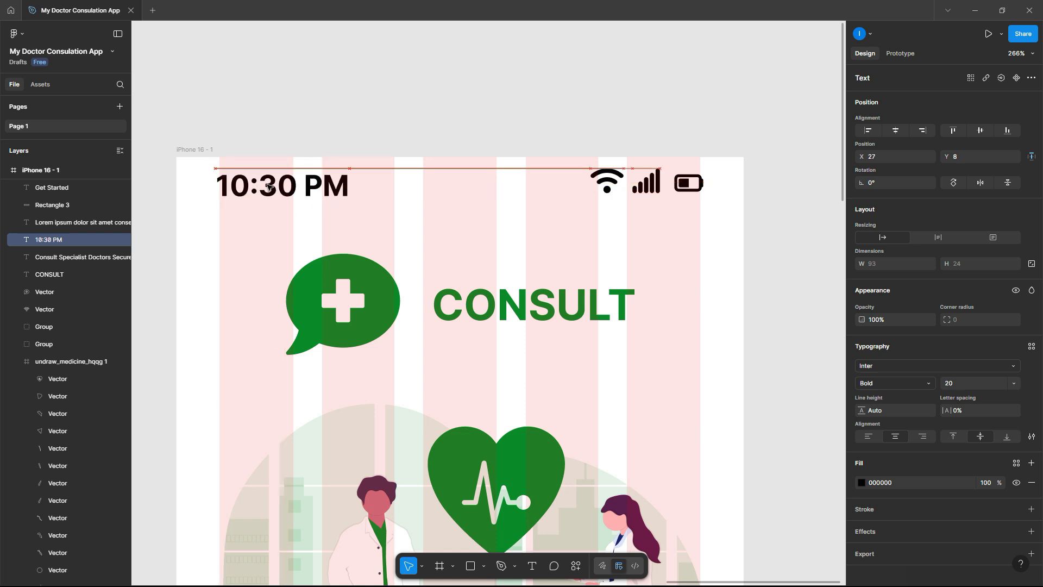
# - Set the 10:30 PM text to size 15 and align it top-left with the status icons
pyautogui.scroll(3, 309, 122)
pyautogui.click(957, 384)
pyautogui.write('15')
pyautogui.press('Return')
pyautogui.click(411, 144)
pyautogui.moveTo(330, 195); pyautogui.dragTo(299, 211)
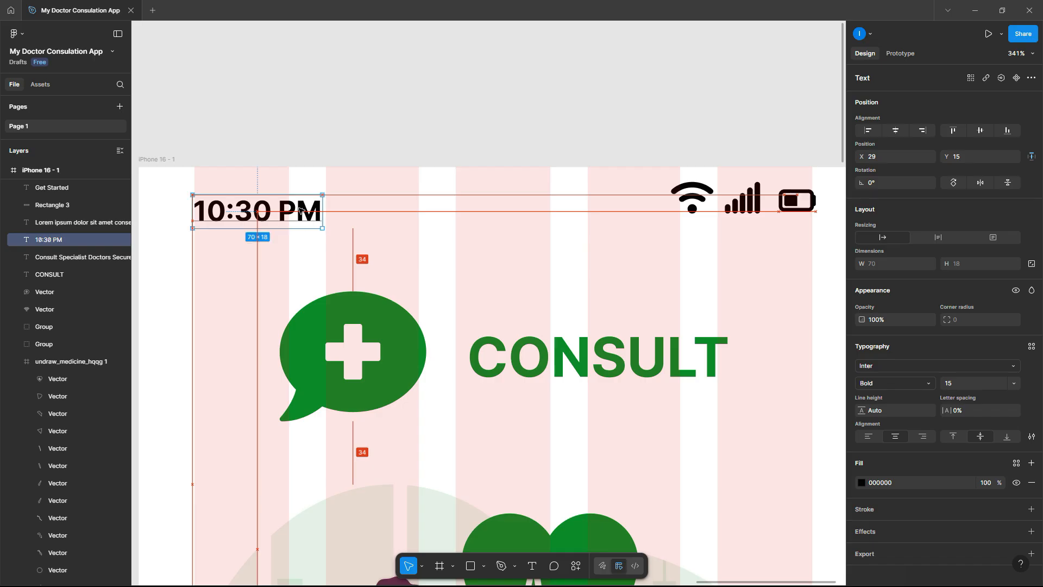
pyautogui.click(304, 68)
pyautogui.scroll(-5, 304, 67)
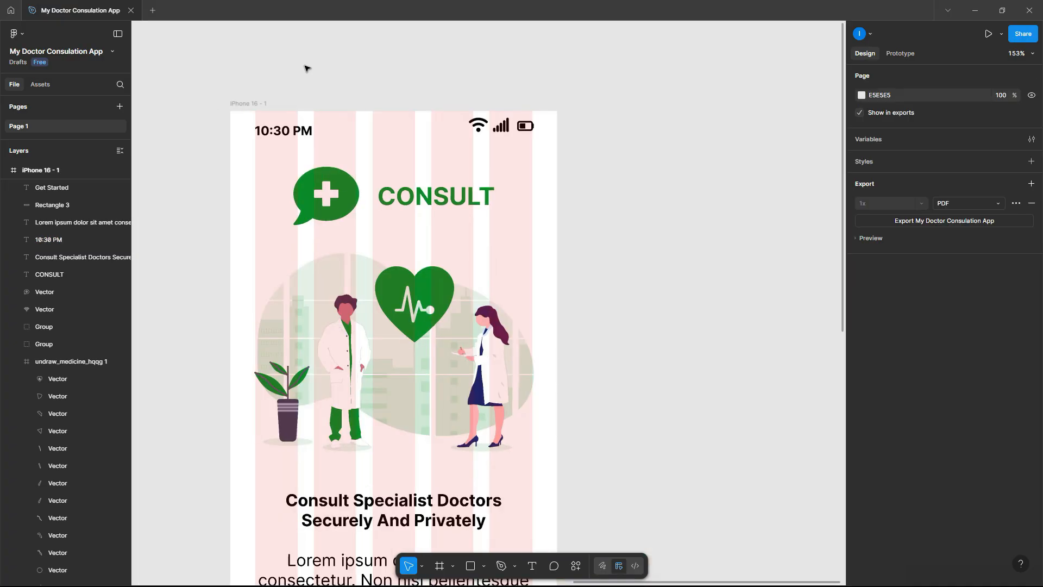
# - Duplicate the iPhone 16 - 1 onboarding frame to its right as iPhone 16 - 2
pyautogui.click(249, 282)
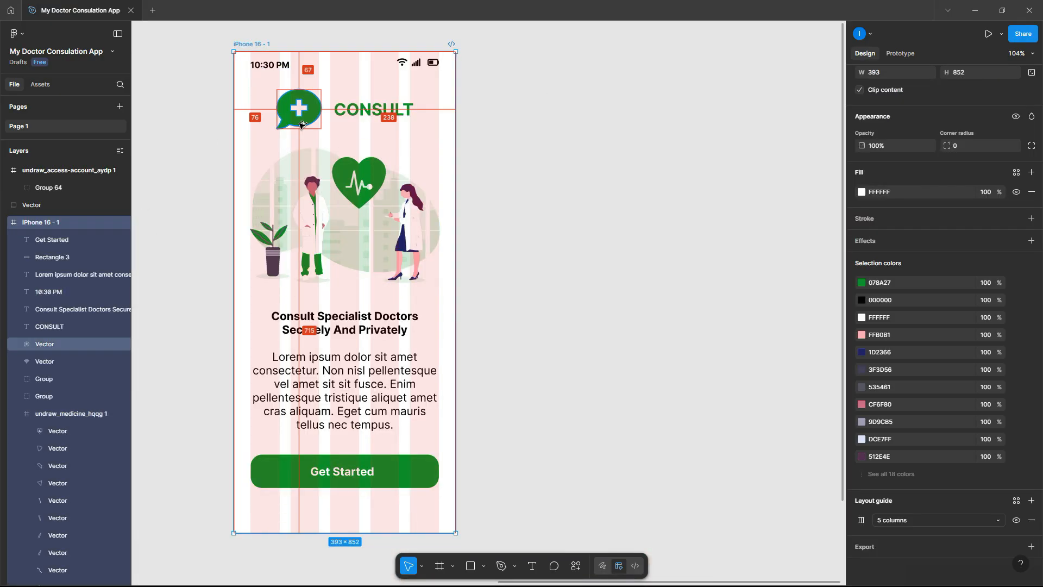
pyautogui.keyDown('alt'); pyautogui.moveTo(307, 122); pyautogui.dragTo(562, 124); pyautogui.keyUp('alt')
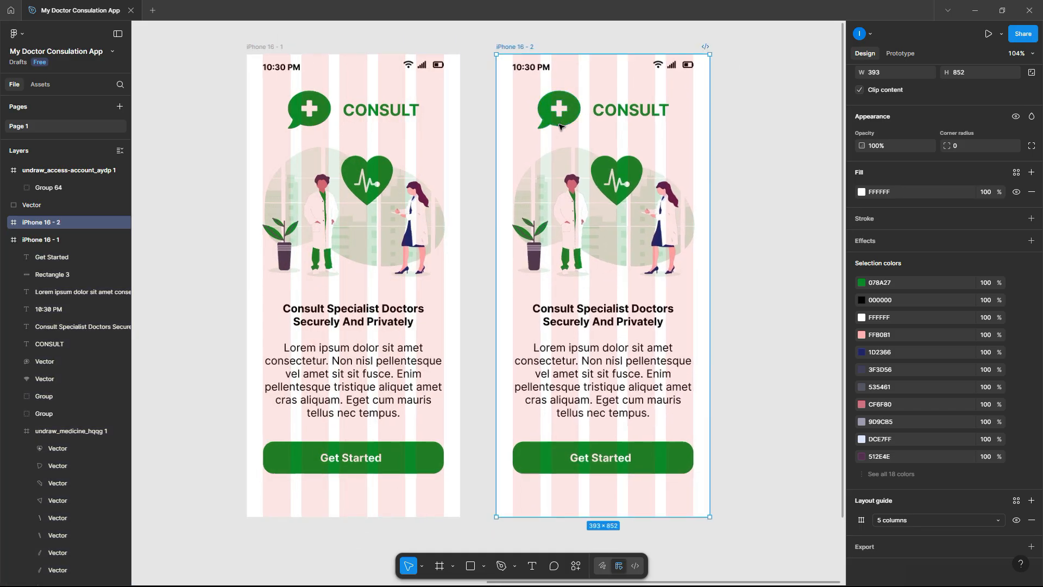
pyautogui.keyDown('ctrl'); pyautogui.scroll(-3, 561, 124); pyautogui.keyUp('ctrl')
pyautogui.hotkey('shift', '2')
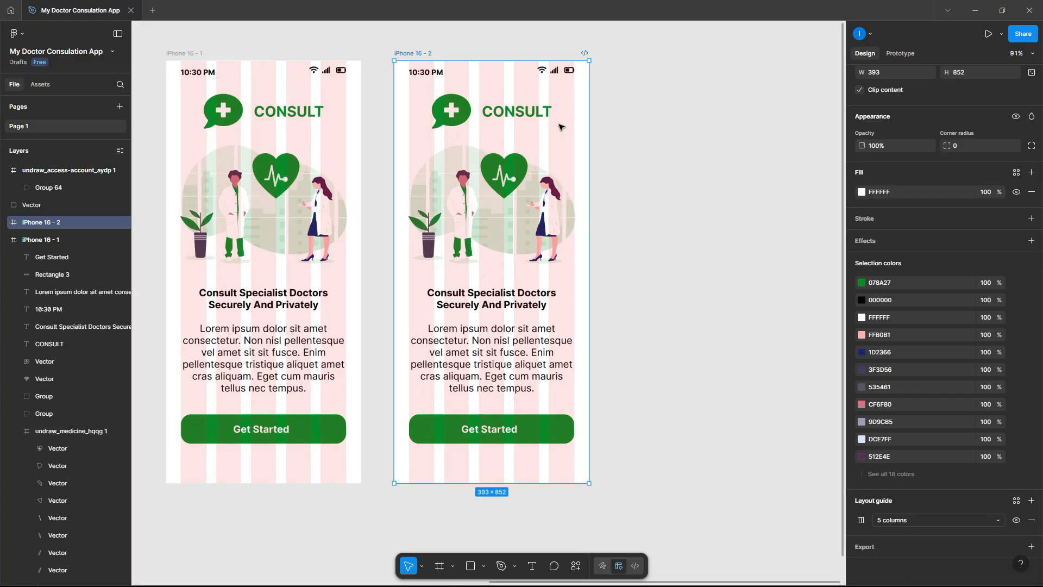
# - Delete the illustration from the iPhone 16 - 2 copy
pyautogui.keyDown('ctrl'); pyautogui.scroll(1, 562, 127); pyautogui.keyUp('ctrl')
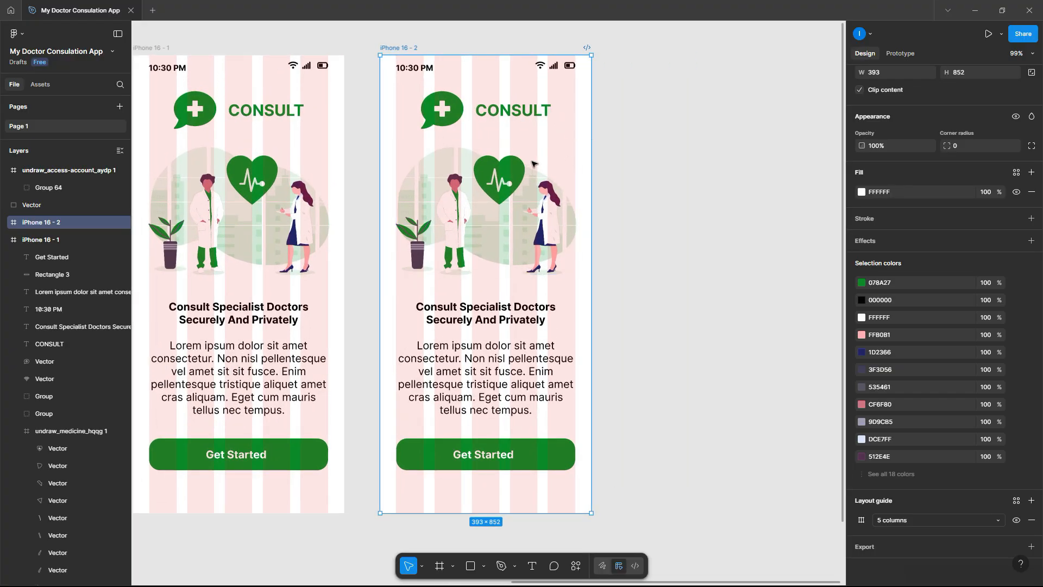
pyautogui.click(451, 187)
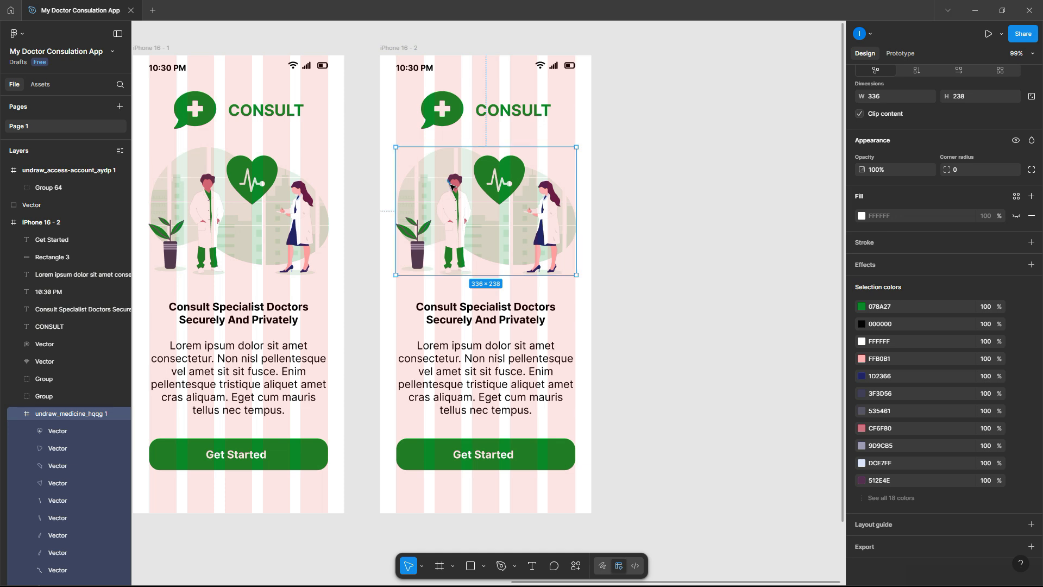
pyautogui.press('Delete')
pyautogui.scroll(-1, 668, 299)
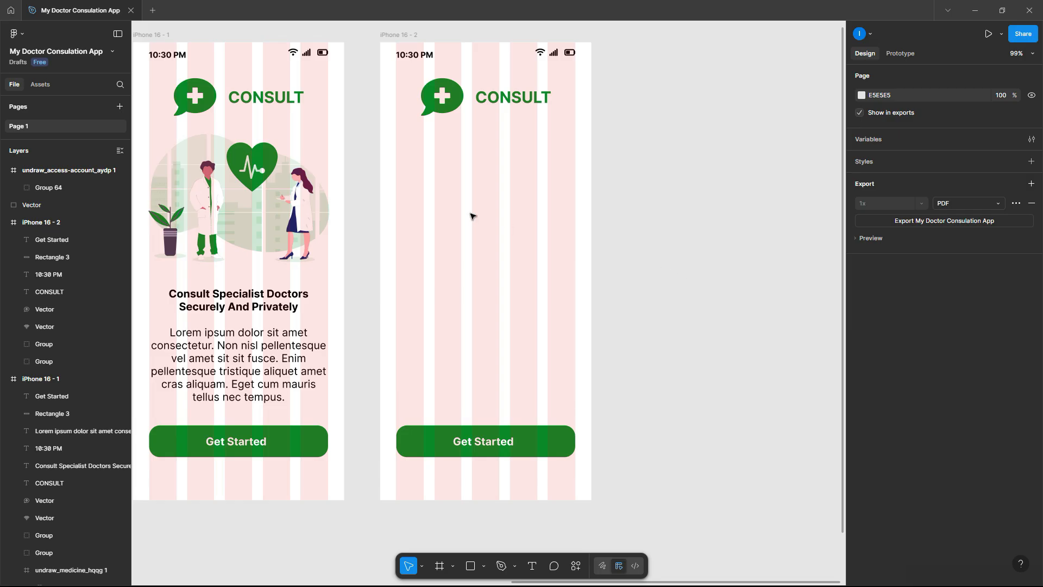
# - Hide the five-column layout guide on the iPhone 16 - 1 frame
pyautogui.click(253, 364)
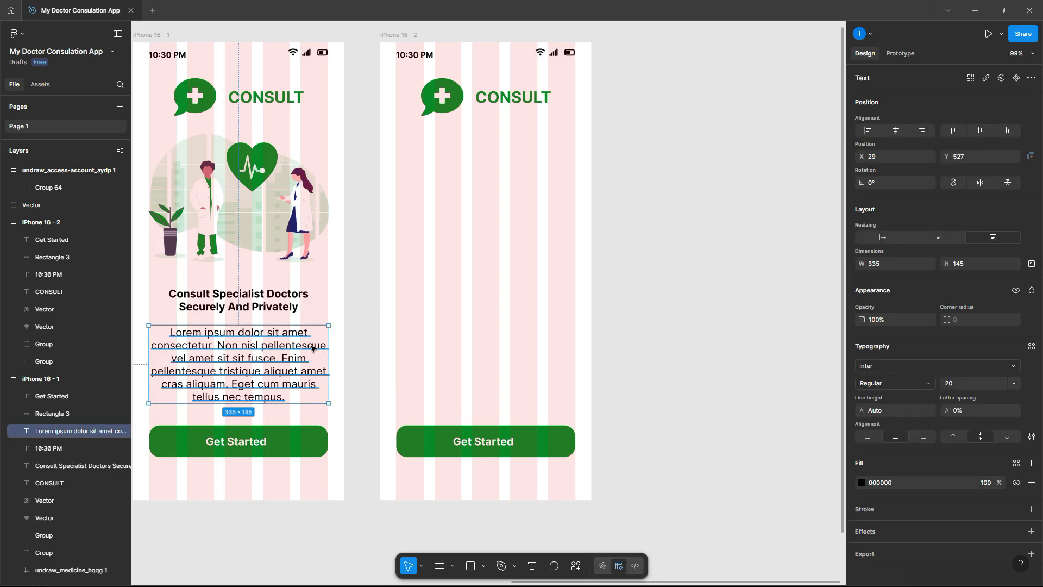
pyautogui.hscroll(-5, 312, 348)
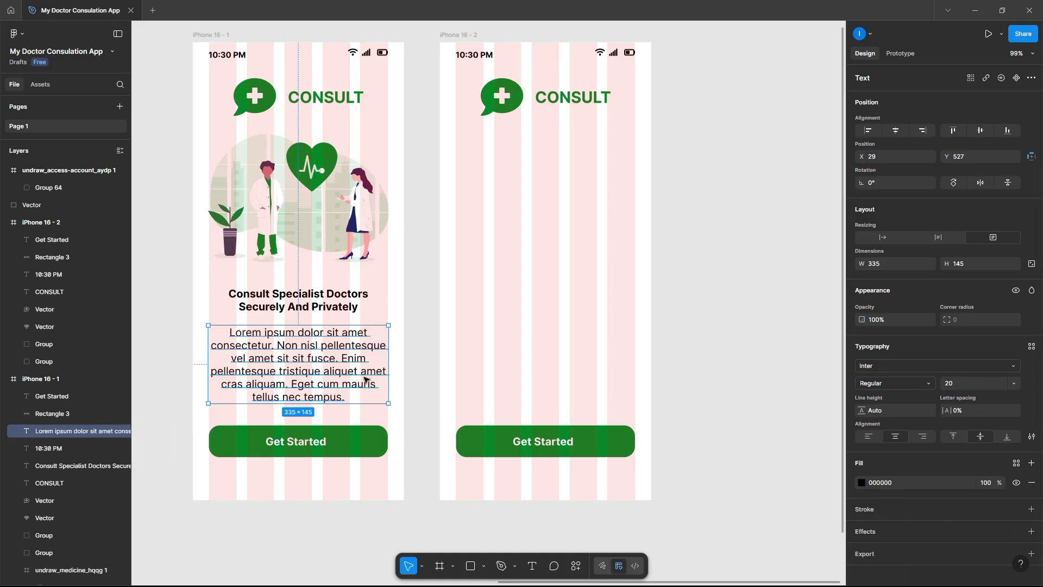
pyautogui.click(214, 39)
pyautogui.click(215, 39)
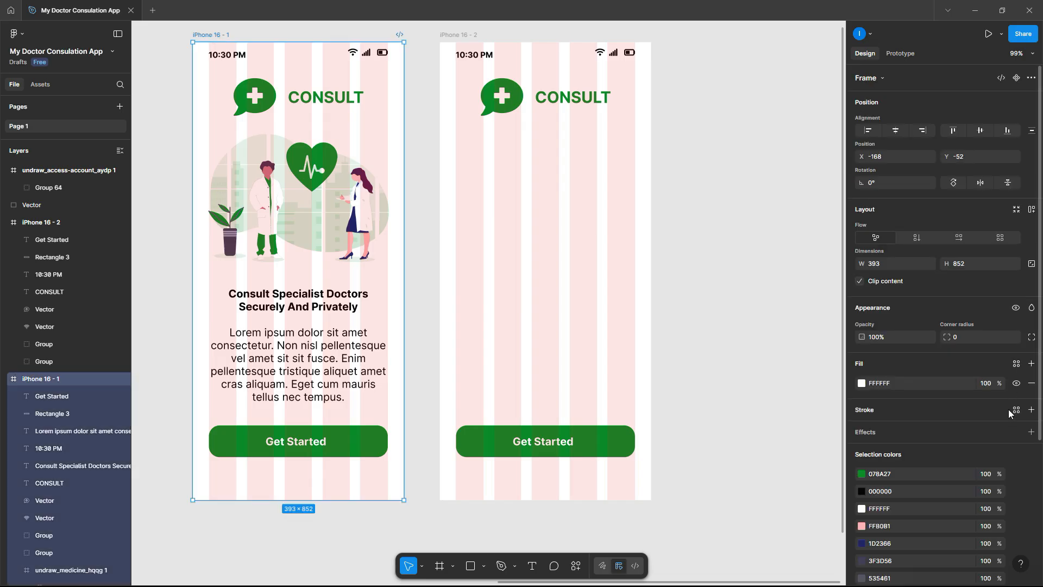
pyautogui.scroll(-2, 1015, 445)
pyautogui.scroll(-3, 1014, 444)
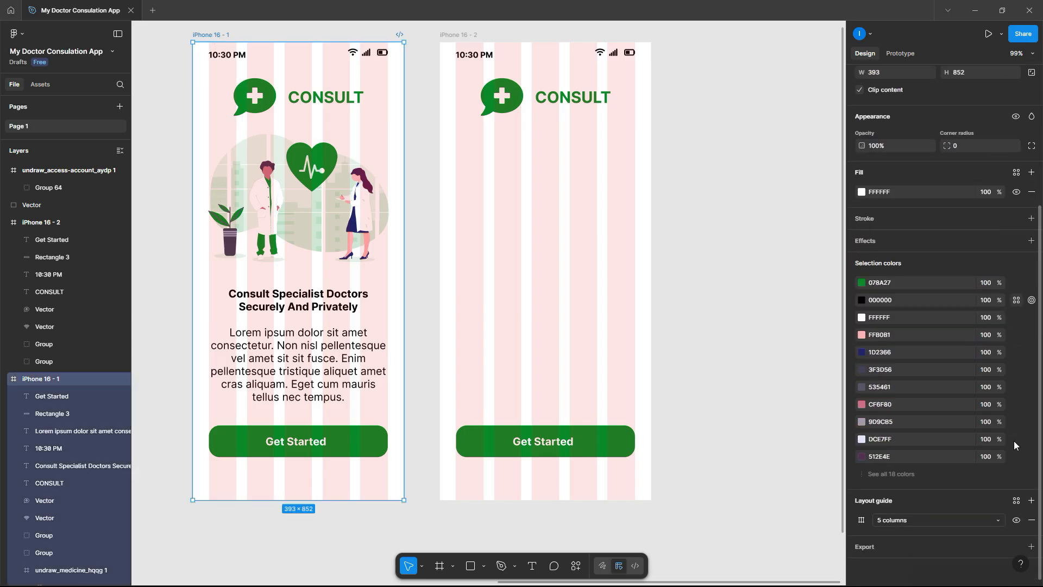
pyautogui.click(1016, 521)
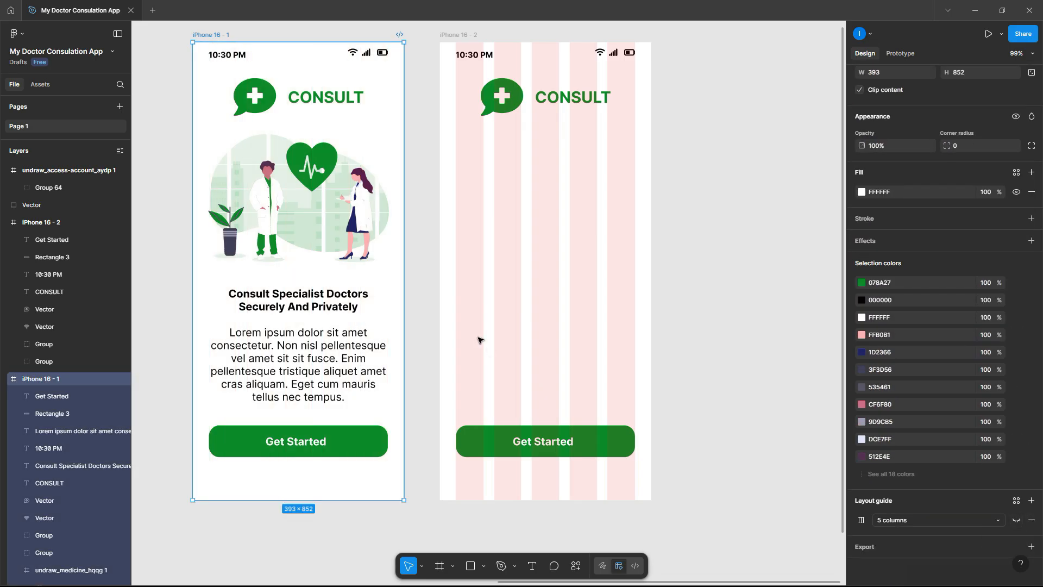
pyautogui.scroll(1, 373, 246)
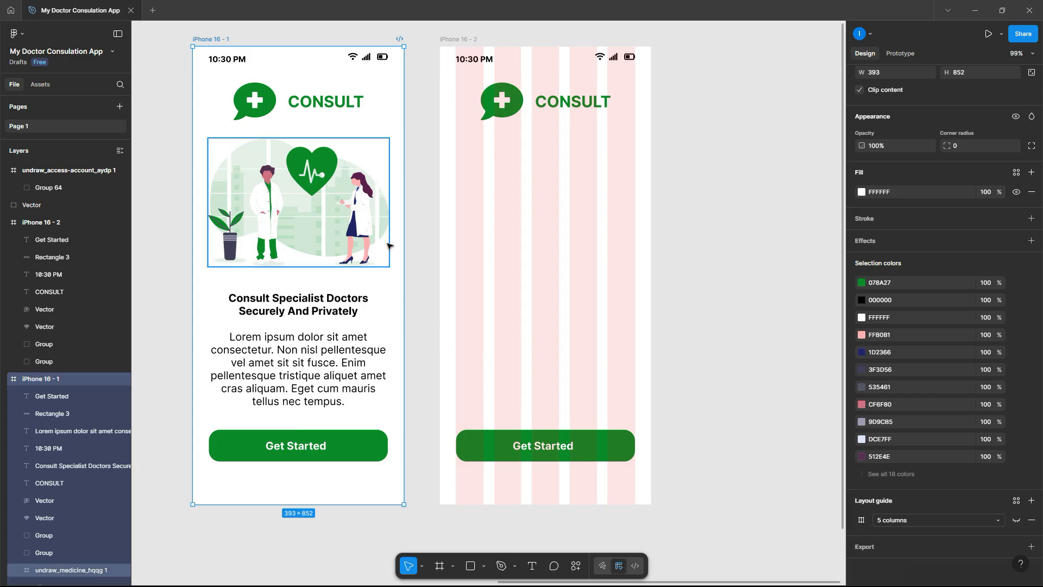
# - Change the Lorem ipsum paragraph's text colour to dark grey 575656
pyautogui.click(307, 353)
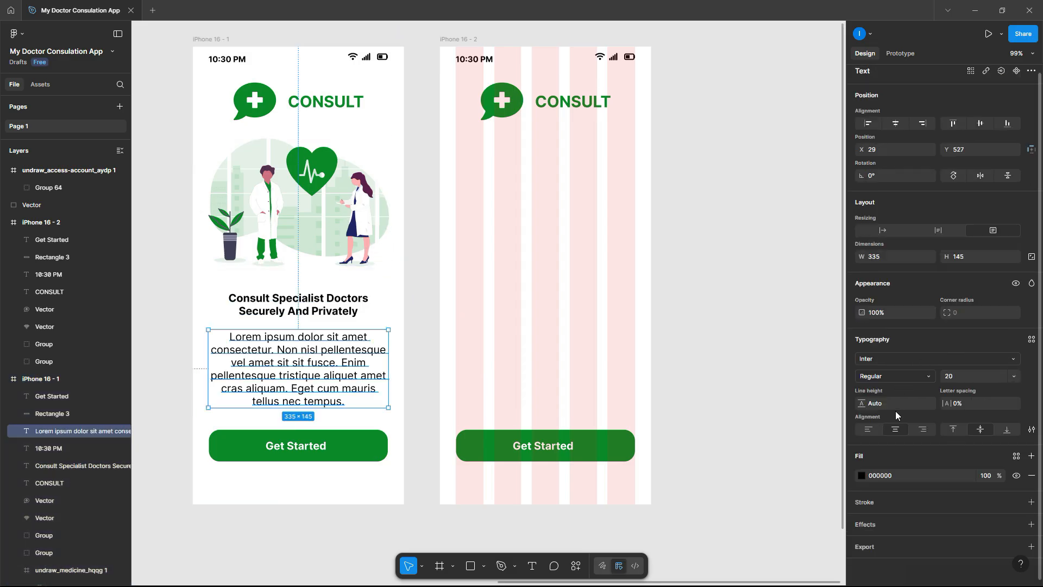
pyautogui.click(862, 476)
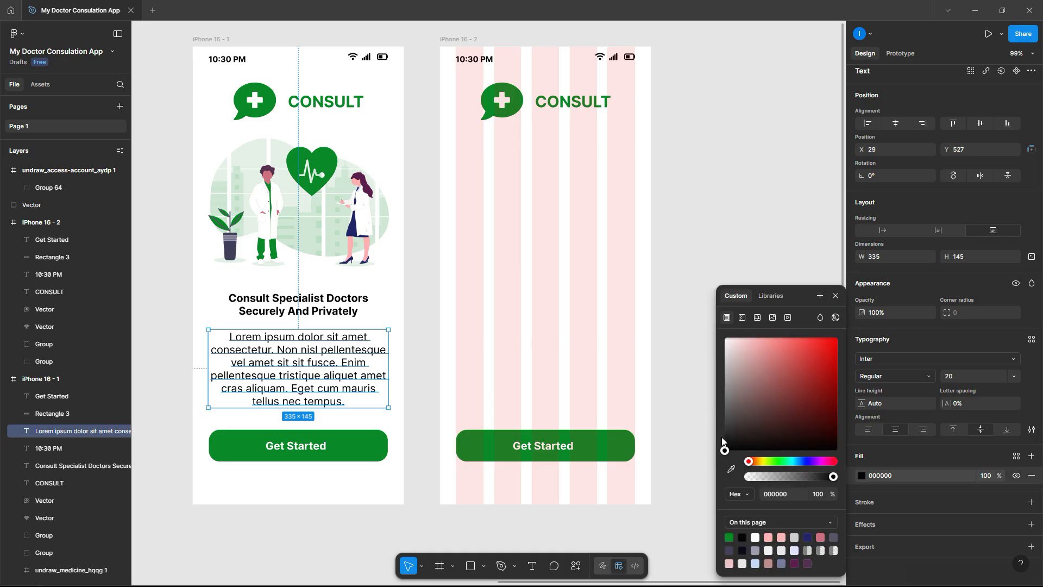
pyautogui.moveTo(724, 450); pyautogui.dragTo(725, 411)
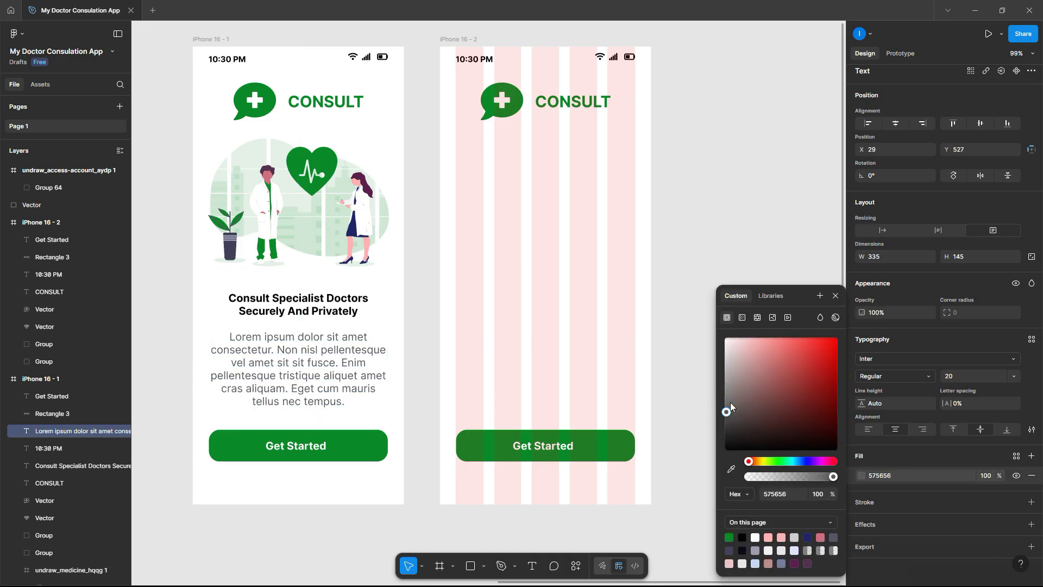
pyautogui.click(835, 296)
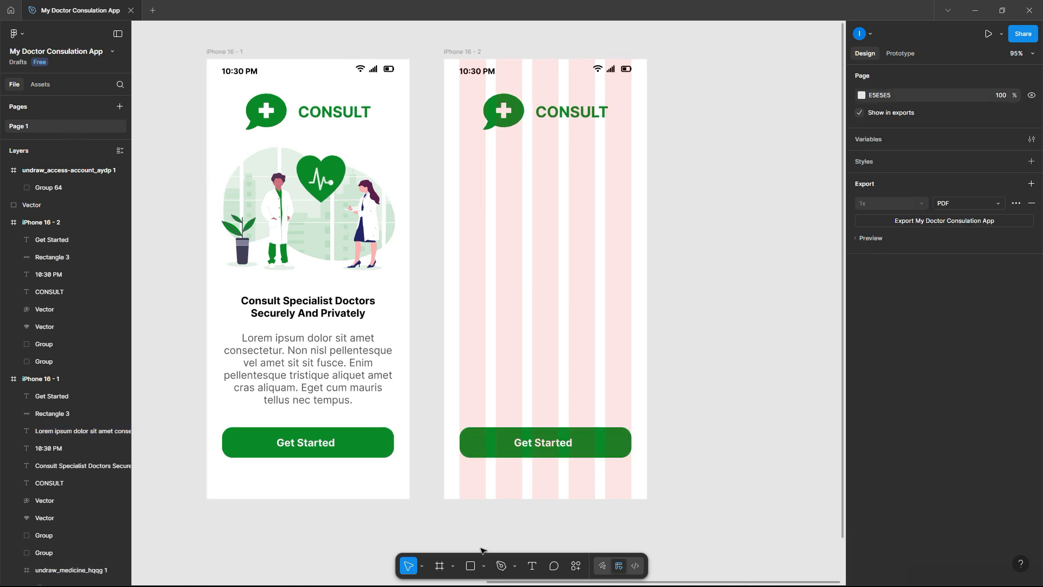
pyautogui.click(472, 568)
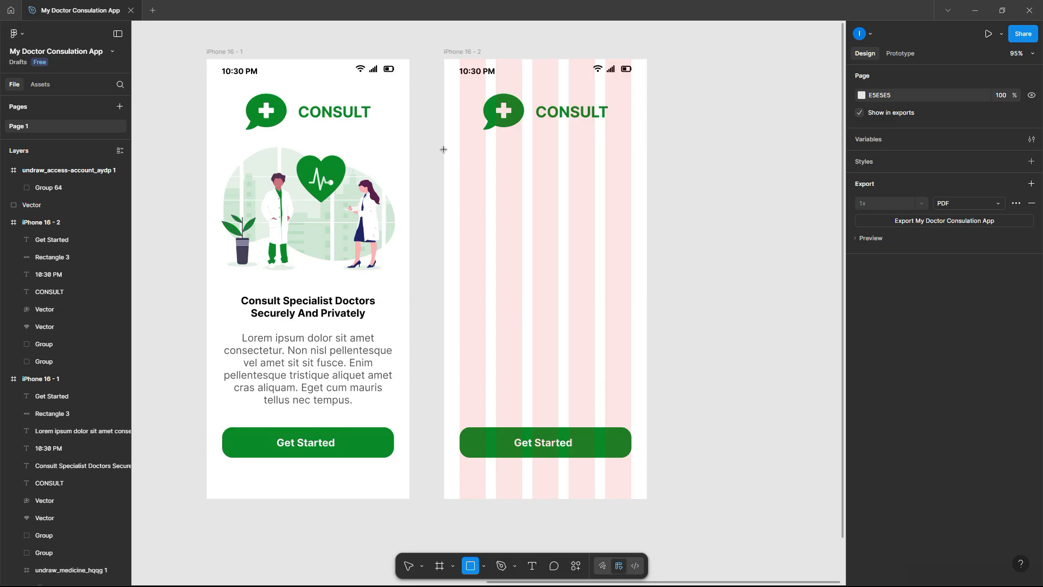
# - Draw a 393 × 677 rectangle over the second screen's lower area and send it to back
pyautogui.moveTo(444, 149); pyautogui.dragTo(662, 251)
pyautogui.moveTo(645, 379); pyautogui.dragTo(646, 498)
pyautogui.press('Escape')
pyautogui.rightClick(610, 341)
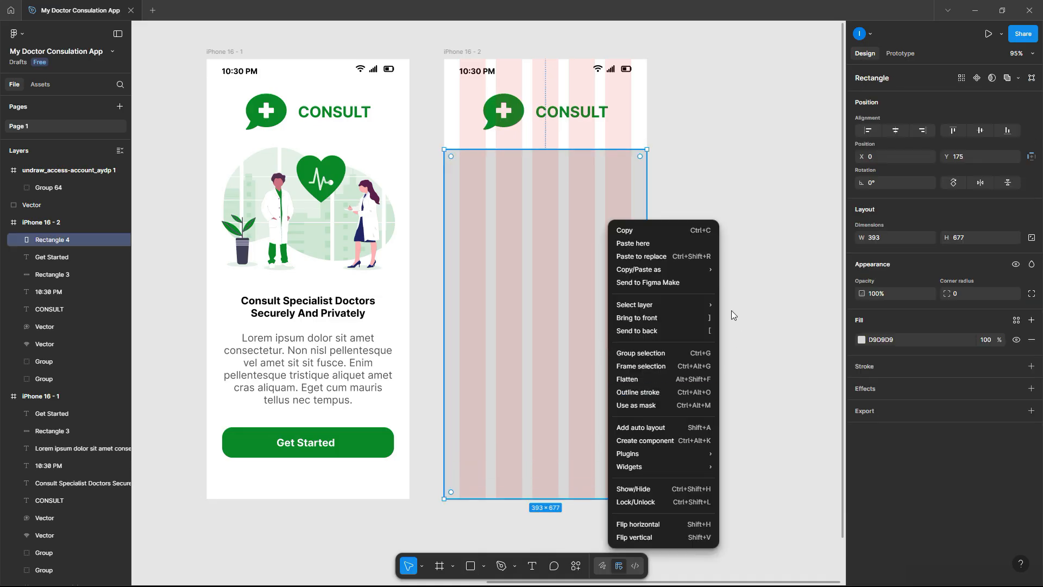
pyautogui.click(660, 330)
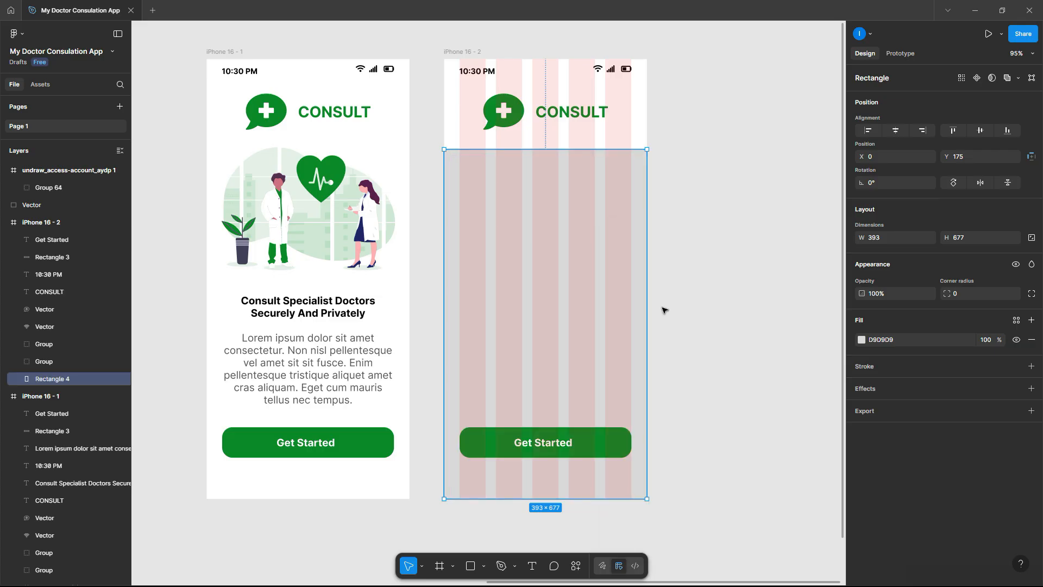
# - Darken the new rectangle's fill to grey 9F9C9C
pyautogui.click(861, 340)
pyautogui.click(732, 470)
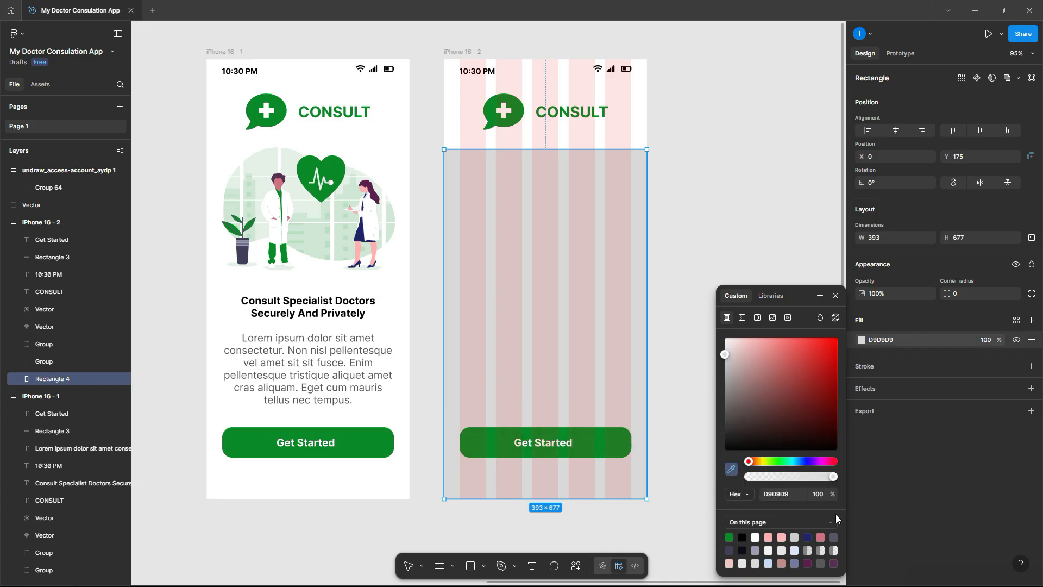
pyautogui.moveTo(724, 355); pyautogui.dragTo(726, 381)
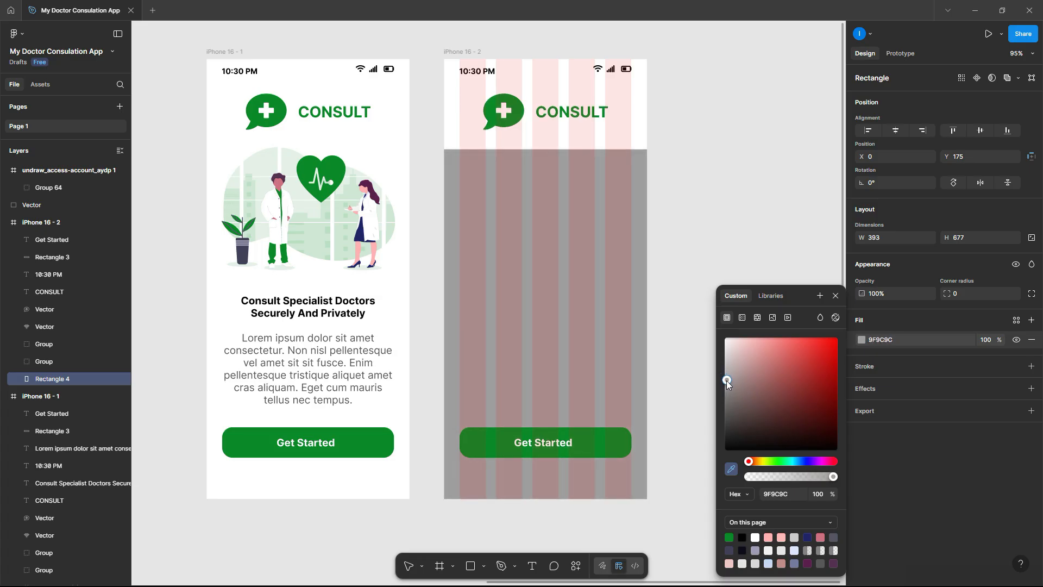
pyautogui.click(835, 296)
pyautogui.press('Escape')
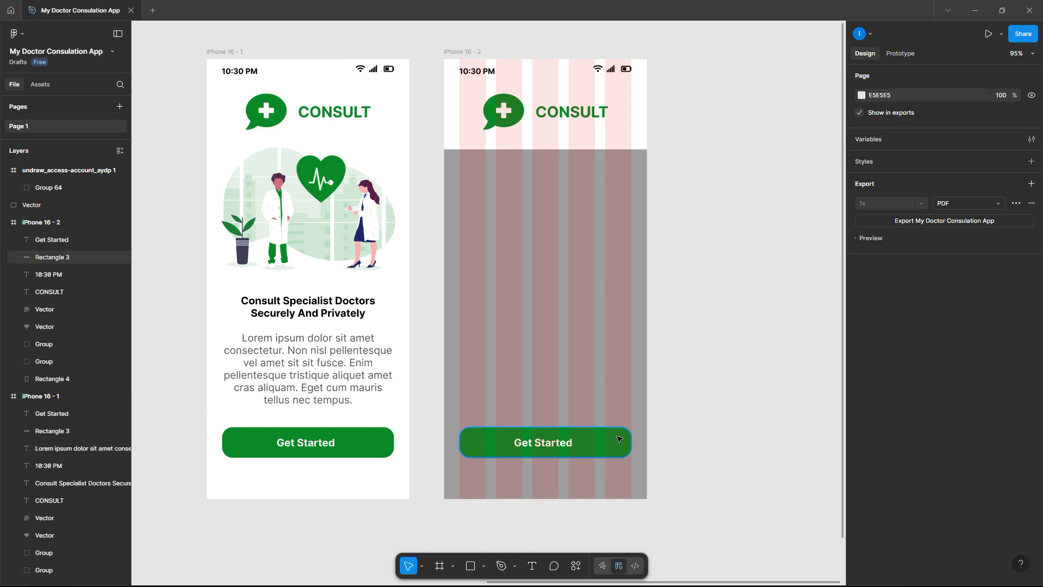
# - Change the second screen's button label from Get Started to Sign Up
pyautogui.scroll(2, 605, 443)
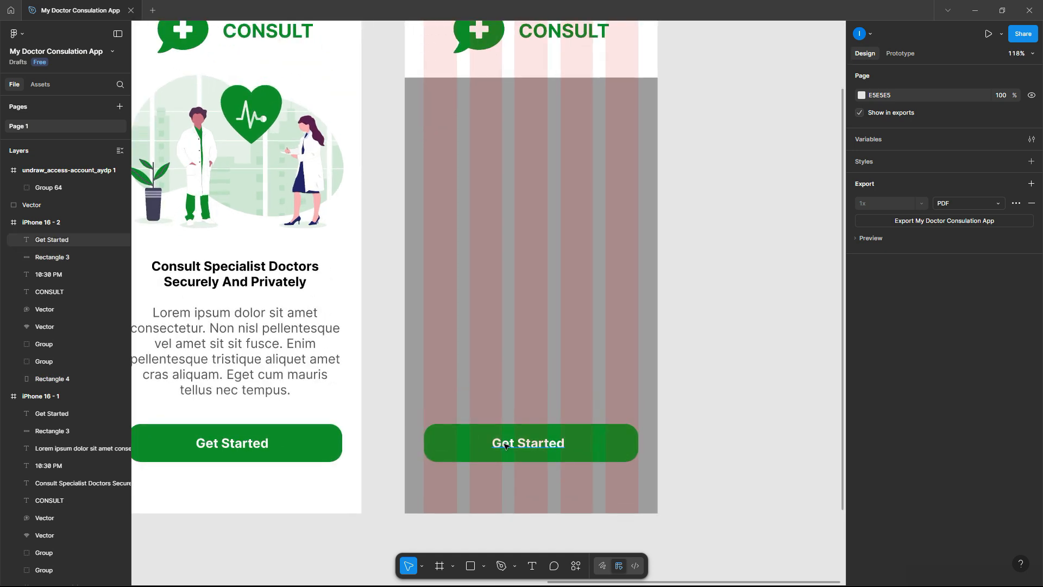
pyautogui.doubleClick(519, 445)
pyautogui.write('Si')
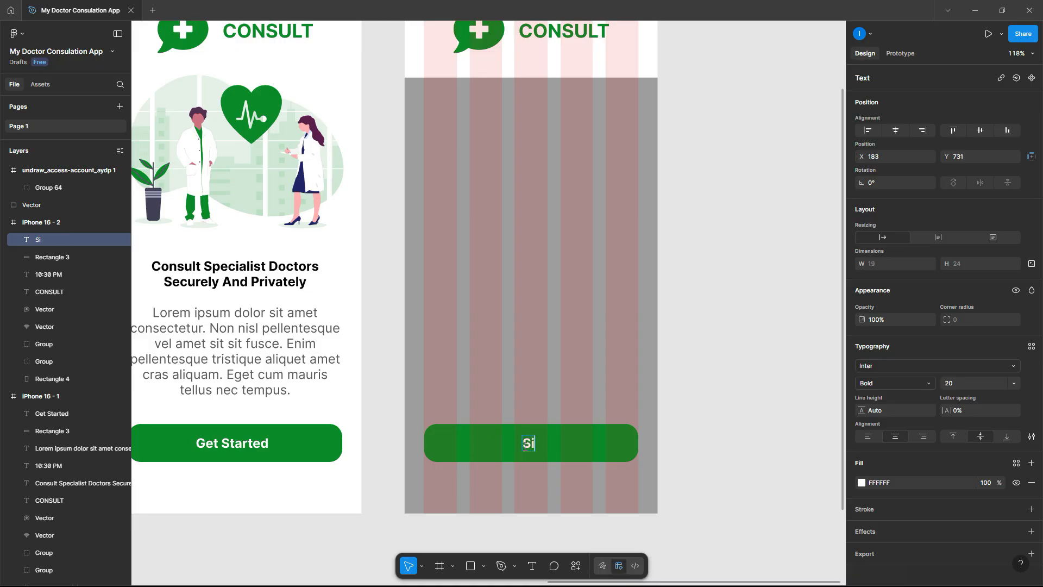
pyautogui.write('gn UP')
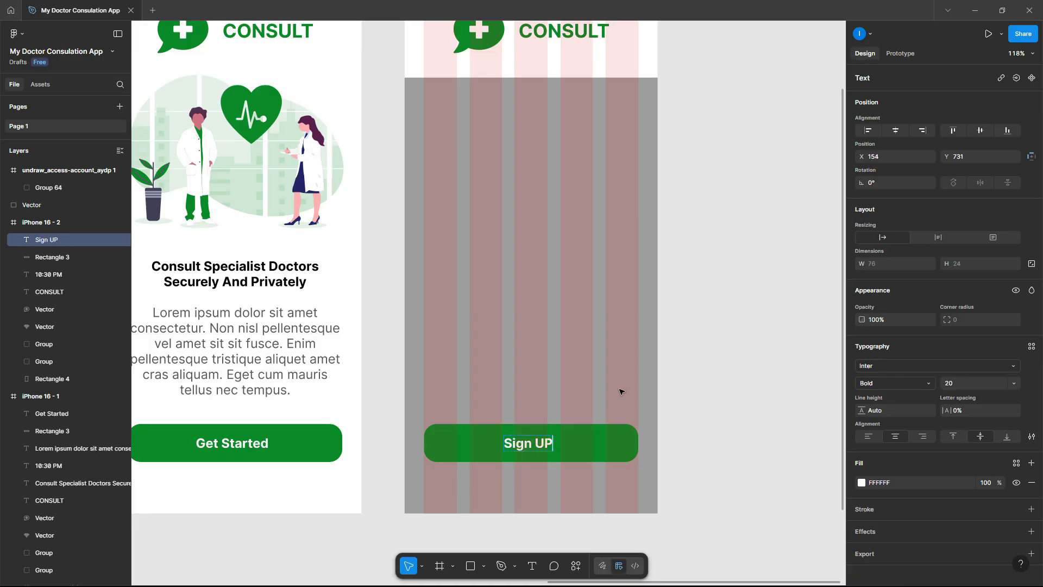
pyautogui.click(726, 411)
pyautogui.click(544, 446)
pyautogui.doubleClick(545, 445)
pyautogui.write('p')
pyautogui.click(724, 387)
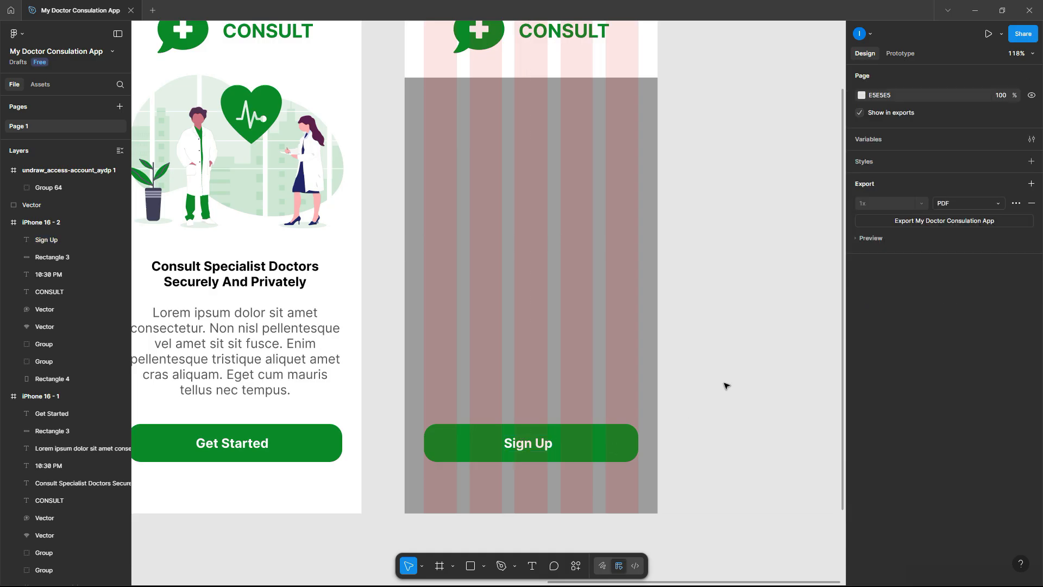
pyautogui.scroll(-2, 726, 386)
pyautogui.hscroll(3, 726, 386)
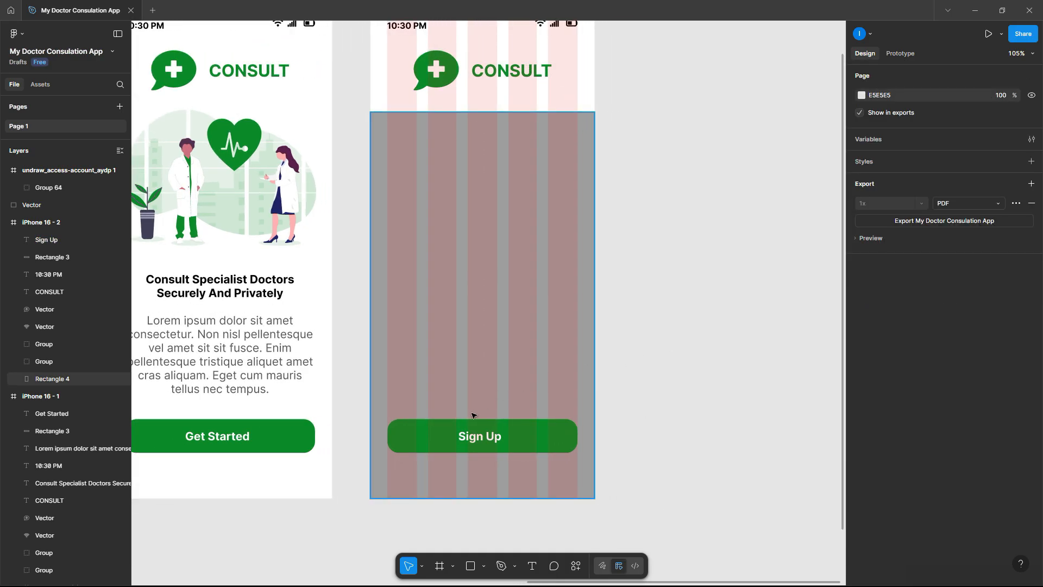
pyautogui.click(531, 434)
# - Copy the Sign Up button rectangle up to Y 252 and fill the copy white FFFFFF
pyautogui.moveTo(535, 438); pyautogui.dragTo(534, 176)
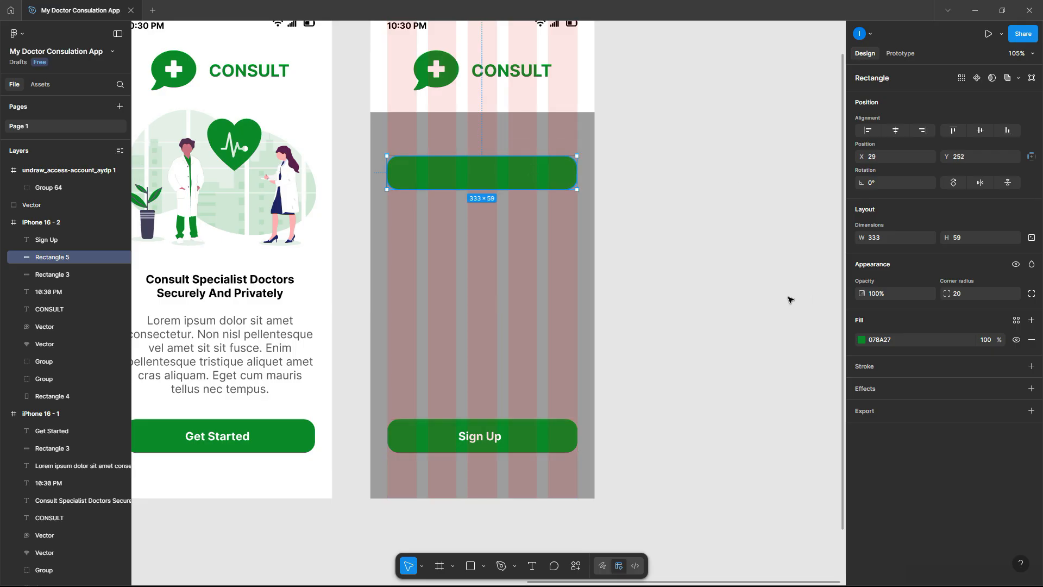
pyautogui.click(862, 340)
pyautogui.moveTo(748, 345); pyautogui.dragTo(681, 321)
pyautogui.click(710, 230)
pyautogui.click(531, 180)
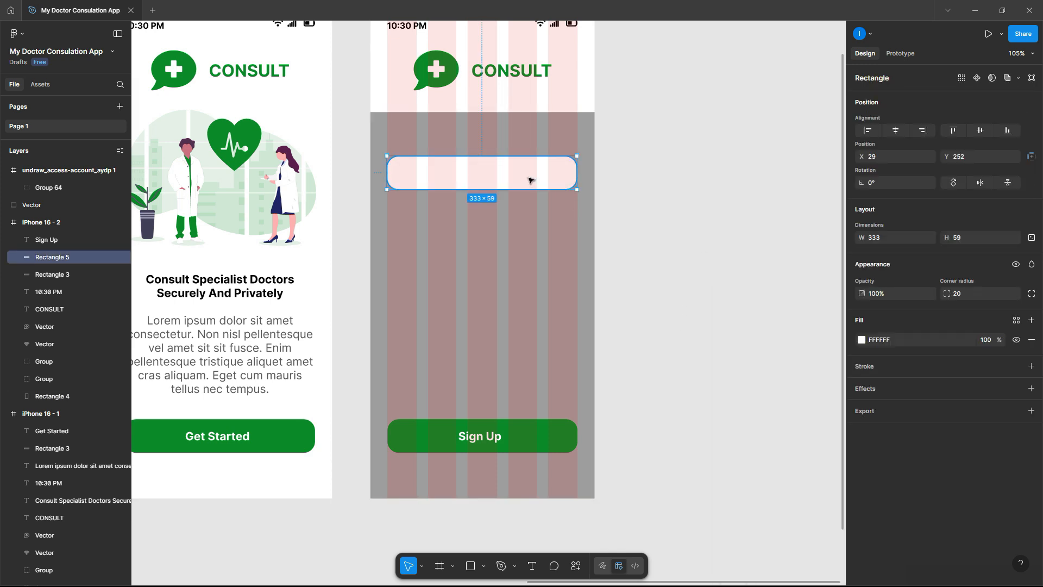
pyautogui.doubleClick(481, 439)
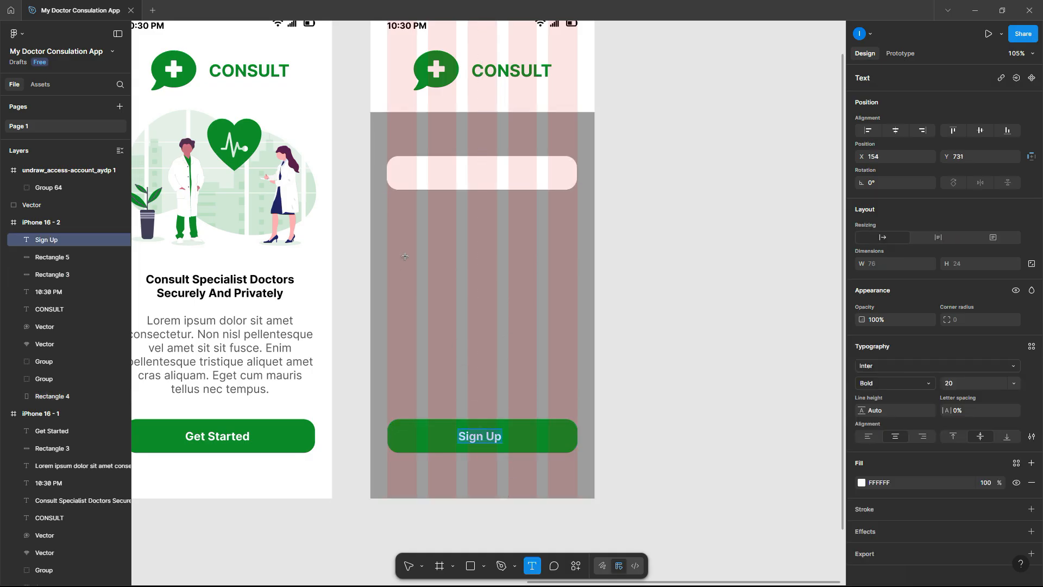
# - Add the placeholder text 'Enter your full name' inside the white input box
pyautogui.click(420, 172)
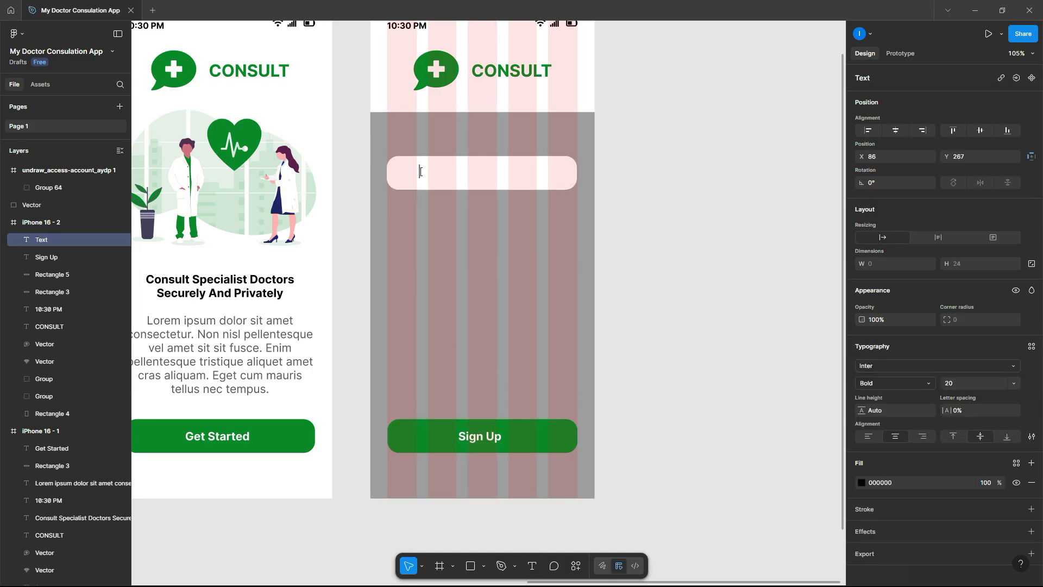
pyautogui.write('ENTER')
pyautogui.press('BackSpace')
pyautogui.press('BackSpace')
pyautogui.press('BackSpace')
pyautogui.press('BackSpace')
pyautogui.press('BackSpace')
pyautogui.write('Enter your full')
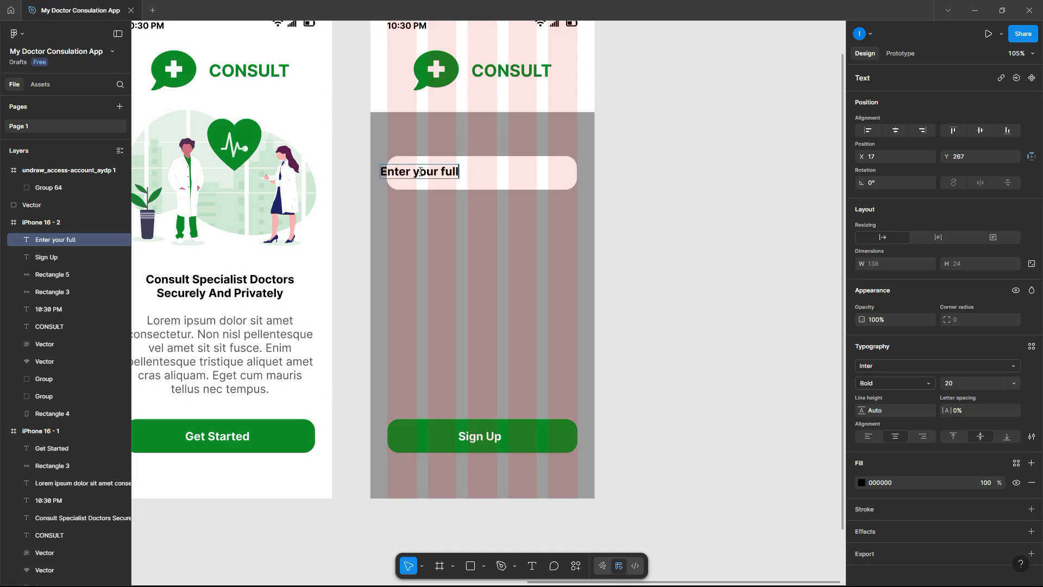
pyautogui.write(' name')
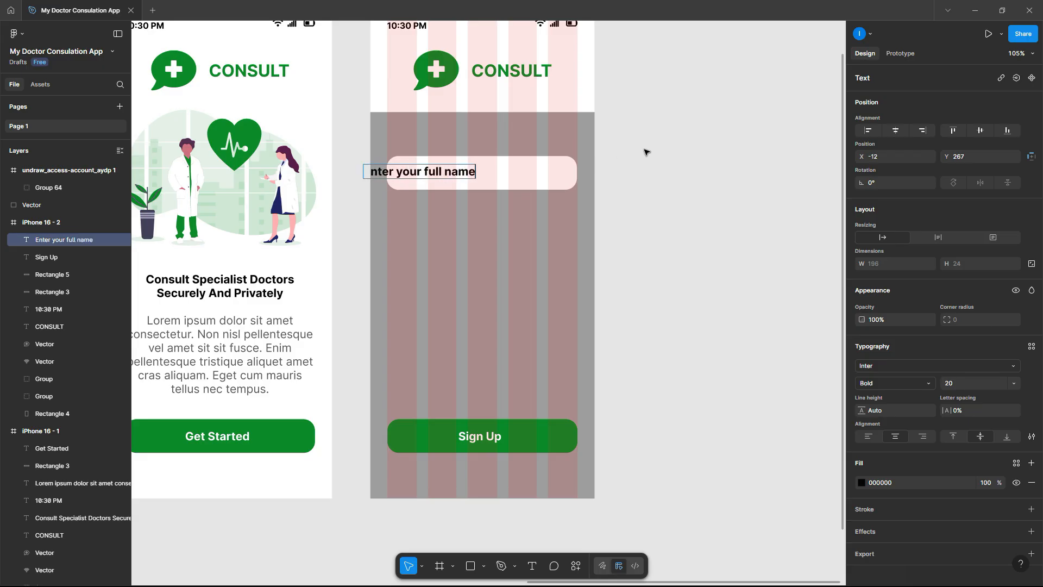
pyautogui.press('Escape')
pyautogui.moveTo(471, 183); pyautogui.dragTo(499, 174)
# - Set the placeholder text to Inter Regular, size 15
pyautogui.click(957, 383)
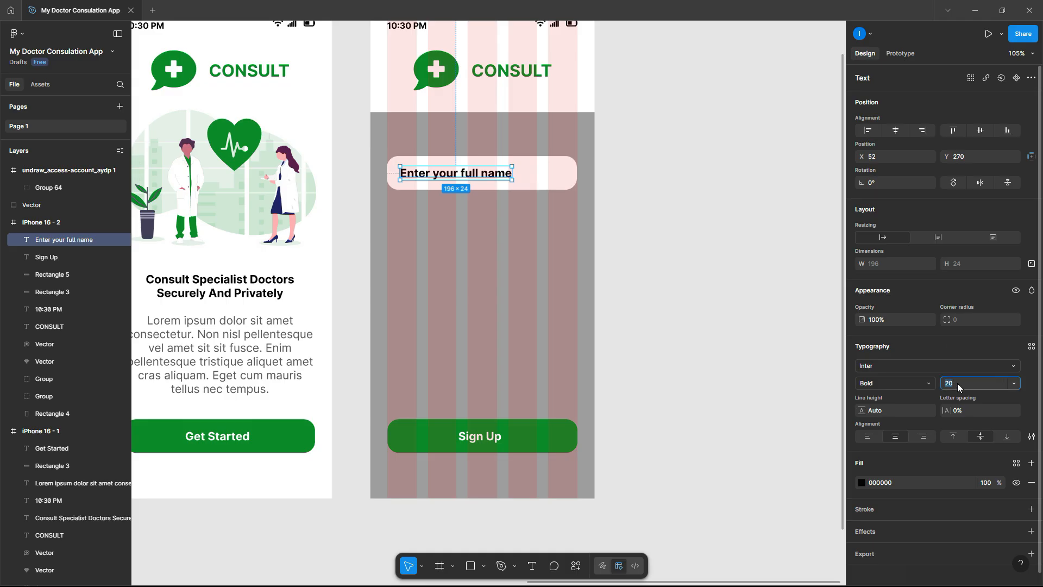
pyautogui.write('12')
pyautogui.press('Return')
pyautogui.click(921, 381)
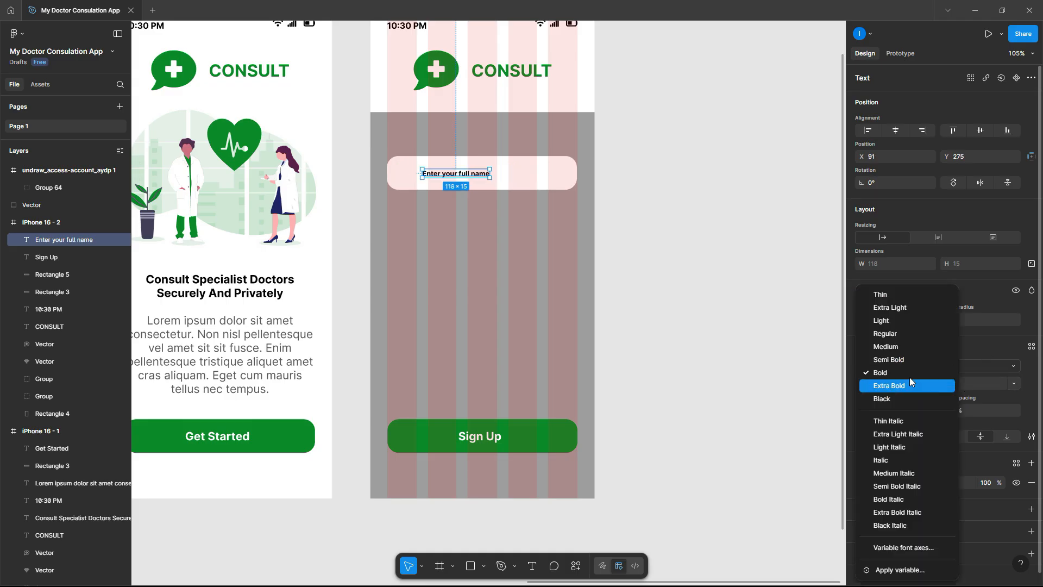
pyautogui.click(903, 335)
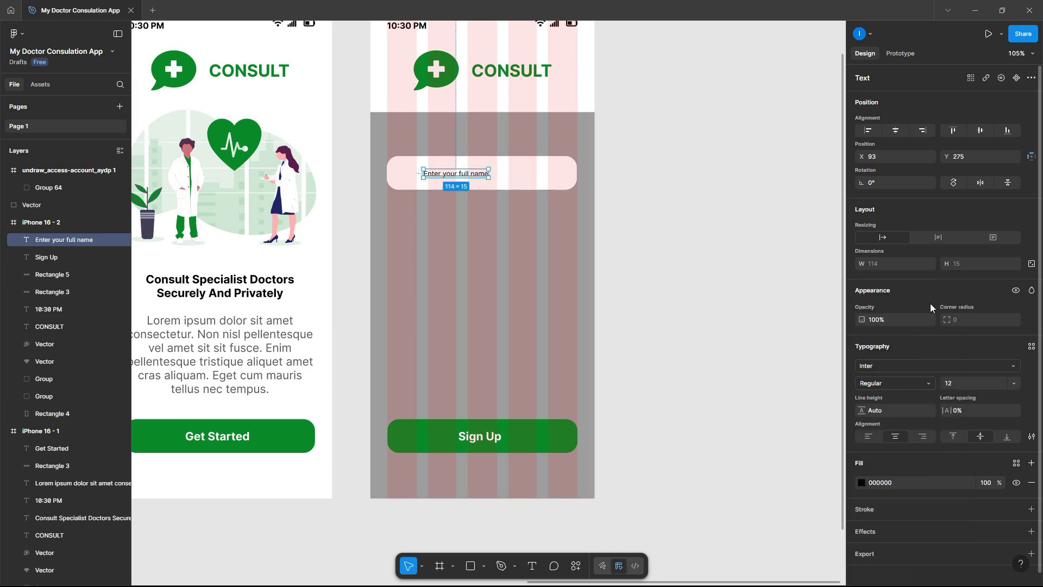
pyautogui.click(963, 384)
pyautogui.write('10')
pyautogui.write('5')
pyautogui.press('Return')
pyautogui.click(726, 233)
# - Colour the placeholder grey 888787 and shift it left to X 55
pyautogui.click(485, 177)
pyautogui.click(861, 483)
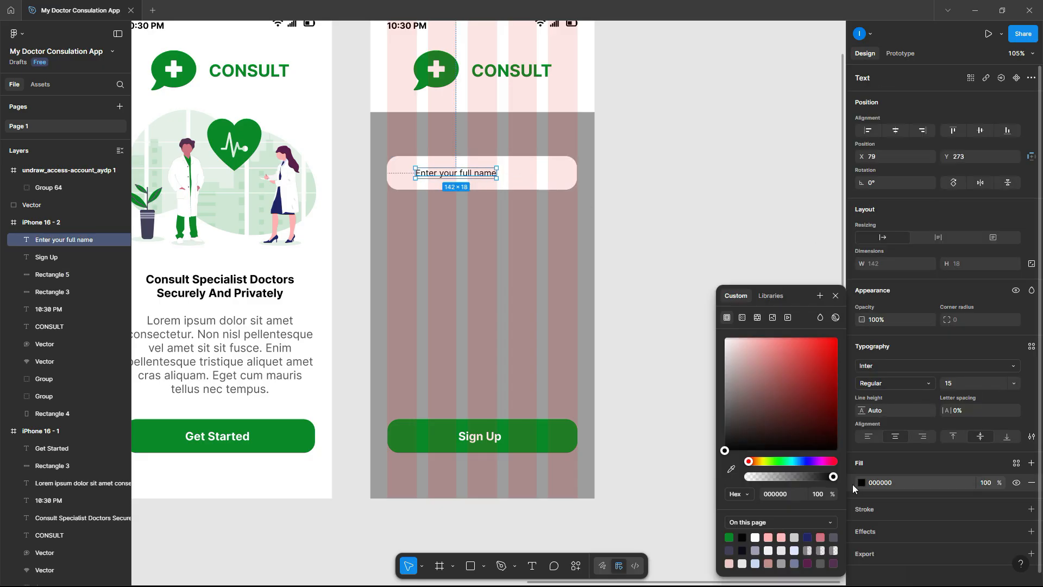
pyautogui.click(730, 469)
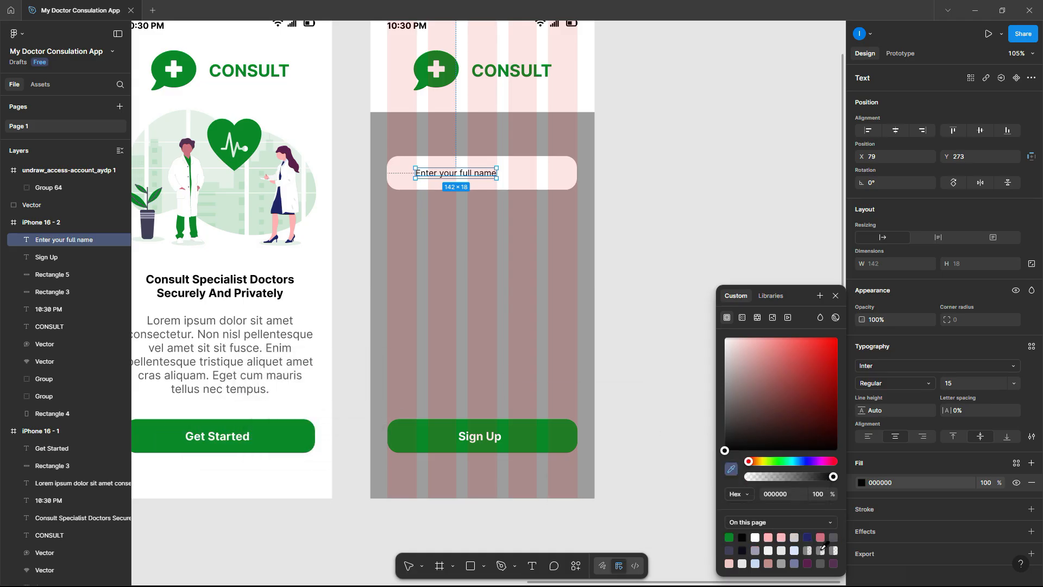
pyautogui.moveTo(731, 398)
pyautogui.mouseDown()
pyautogui.moveTo(722, 402)
pyautogui.moveTo(727, 389)
pyautogui.mouseUp()
pyautogui.click(657, 308)
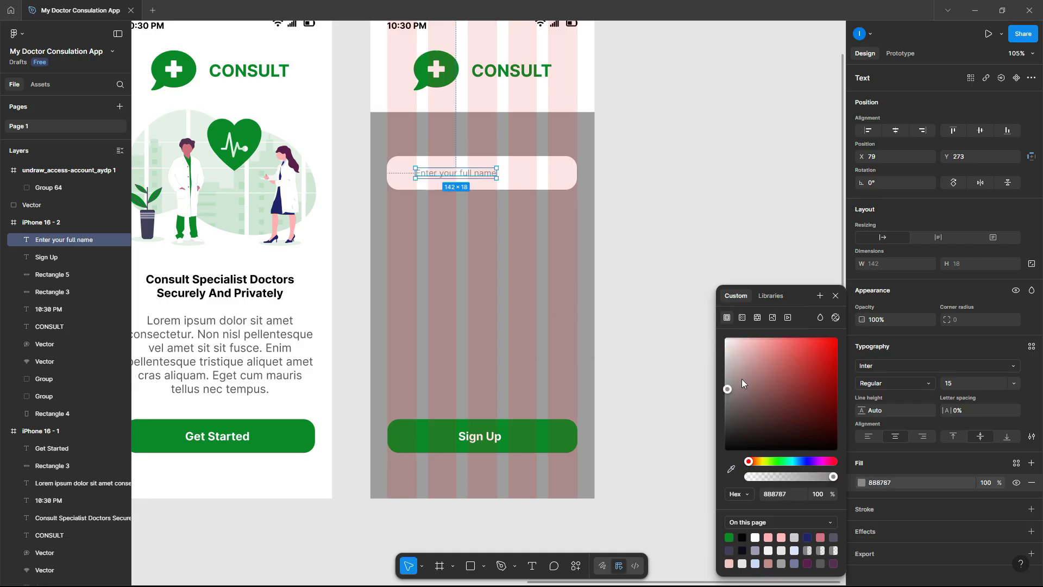
pyautogui.click(645, 325)
pyautogui.click(444, 176)
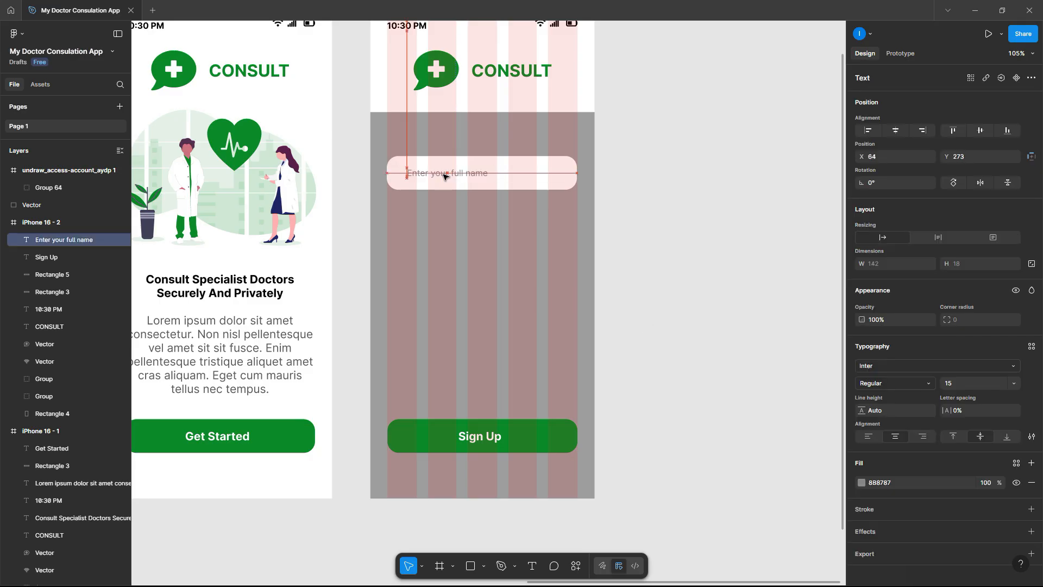
pyautogui.moveTo(441, 176); pyautogui.dragTo(441, 176)
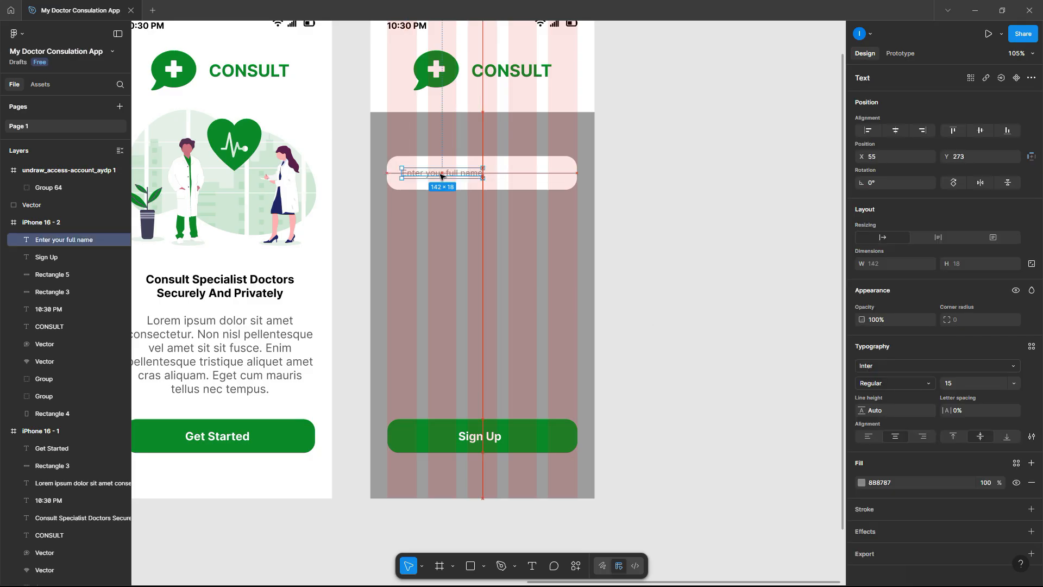
# - Group the placeholder with its box and stack three copies of the field below it
pyautogui.keyDown('shift'); pyautogui.click(516, 174); pyautogui.keyUp('shift')
pyautogui.rightClick(515, 174)
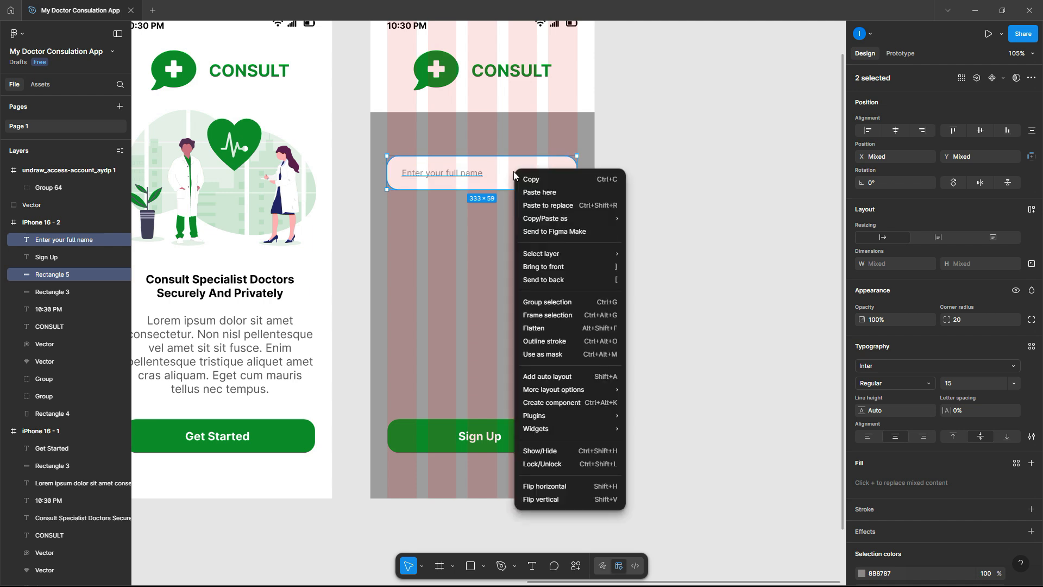
pyautogui.click(565, 306)
pyautogui.click(695, 239)
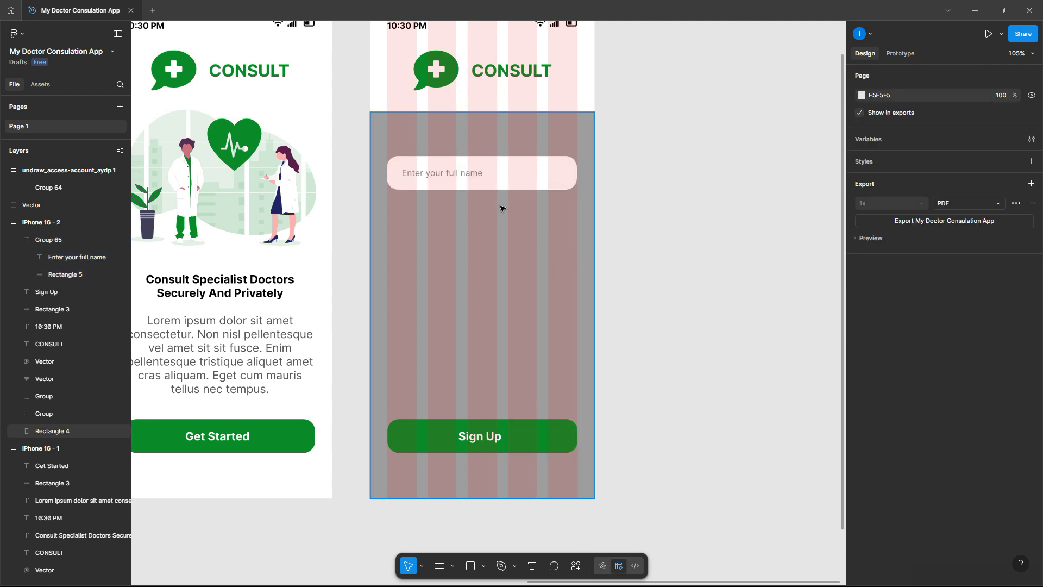
pyautogui.click(500, 184)
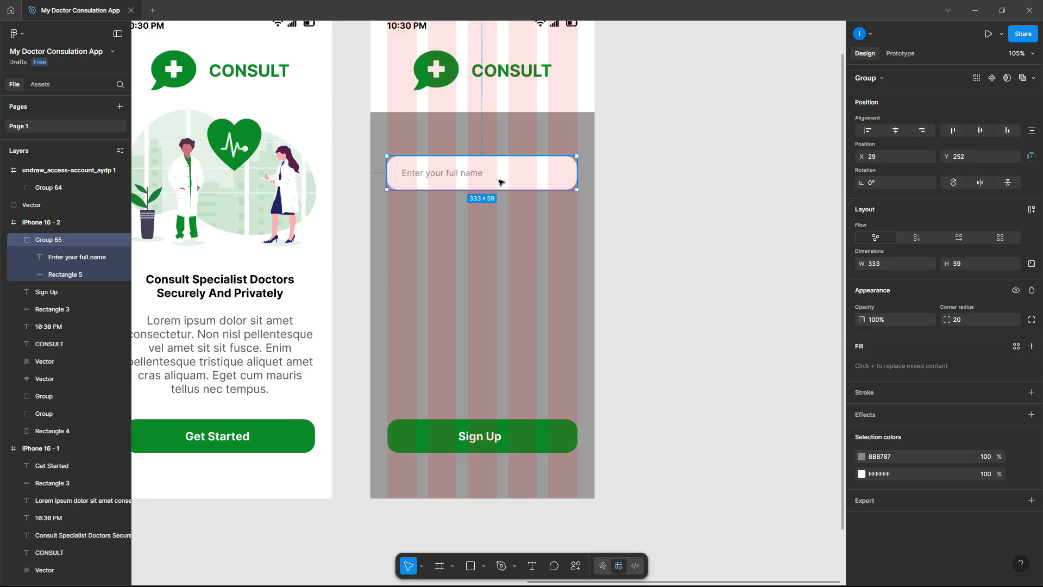
pyautogui.moveTo(500, 181); pyautogui.dragTo(501, 225)
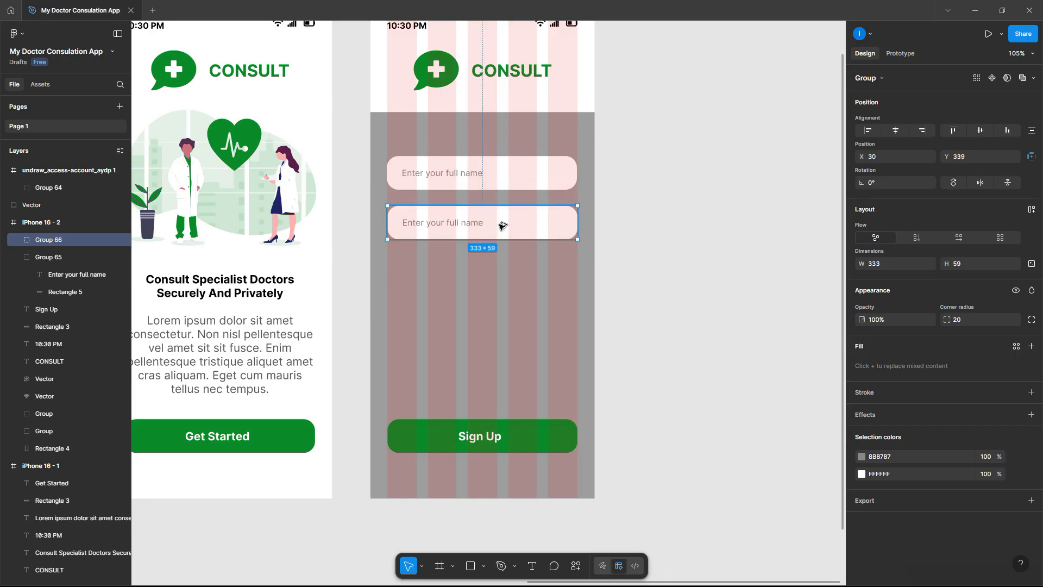
pyautogui.hotkey('ctrl', 'd')
pyautogui.moveTo(500, 274); pyautogui.dragTo(502, 324)
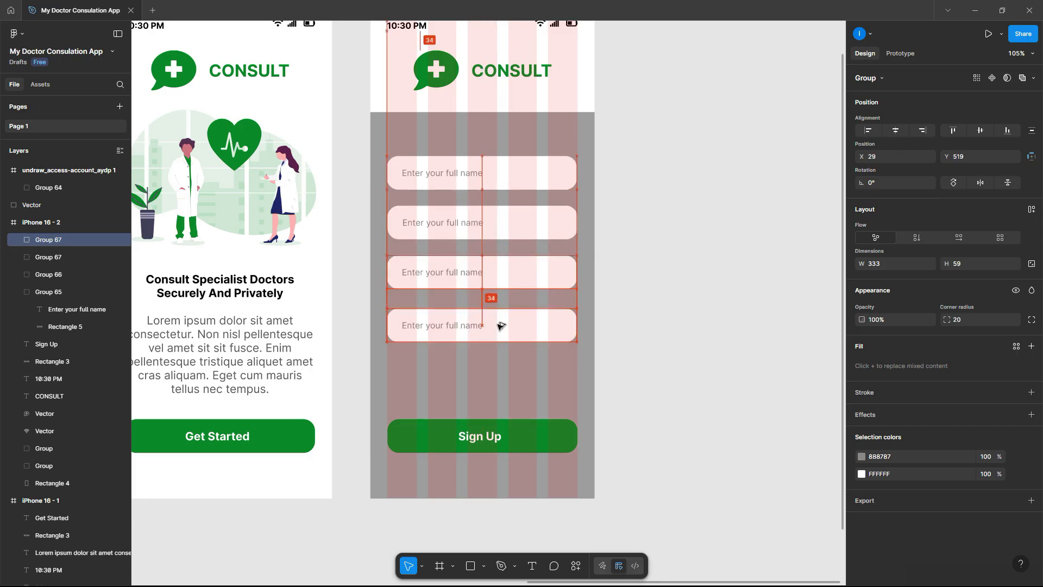
# - Wrap the four input fields in a vertical auto-layout frame with a 30 gap
pyautogui.keyDown('shift'); pyautogui.click(503, 275); pyautogui.keyUp('shift')
pyautogui.keyDown('shift'); pyautogui.click(496, 238); pyautogui.keyUp('shift')
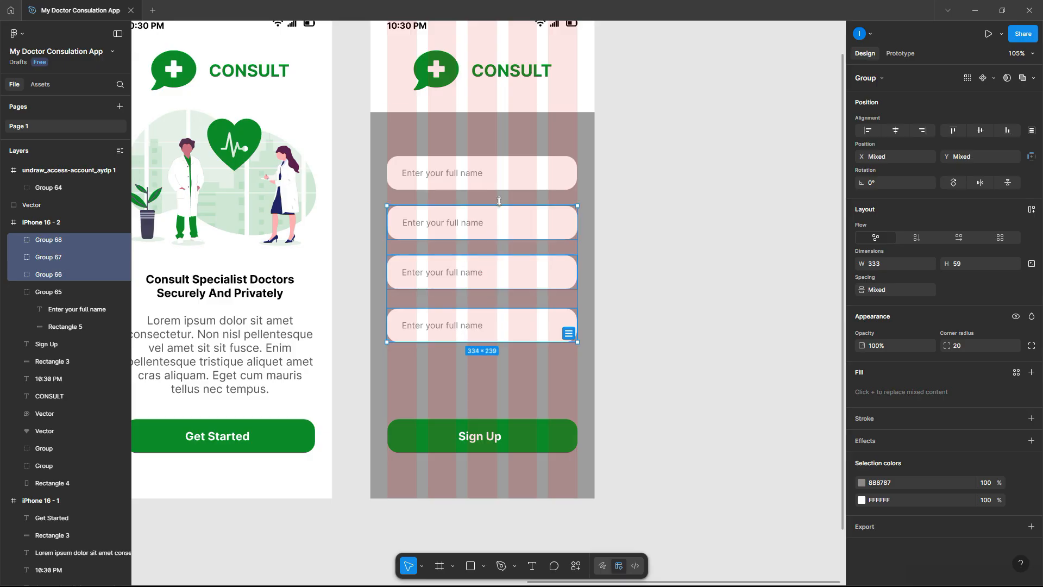
pyautogui.keyDown('shift'); pyautogui.click(565, 165); pyautogui.keyUp('shift')
pyautogui.rightClick(504, 173)
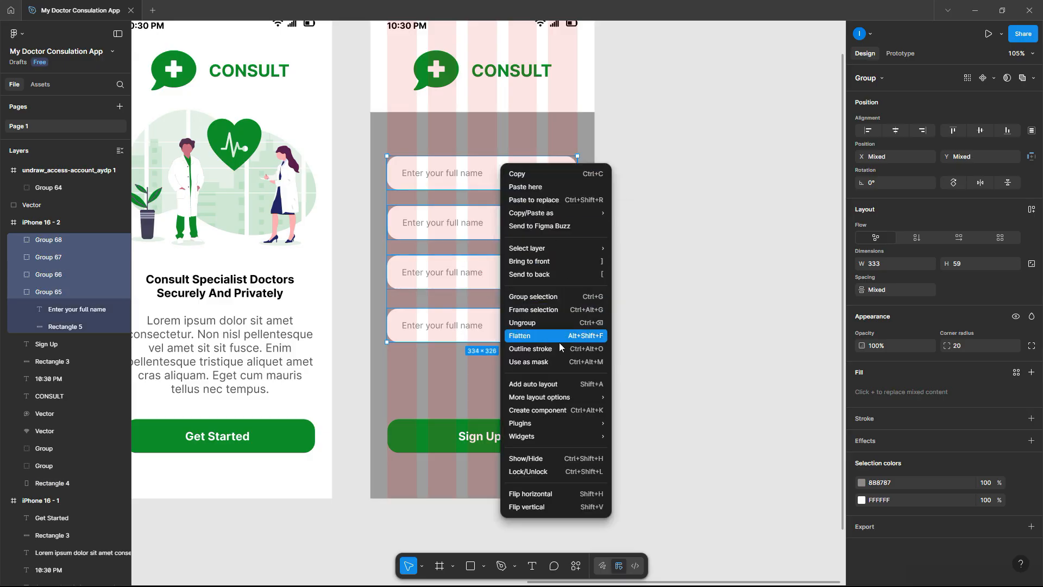
pyautogui.click(550, 386)
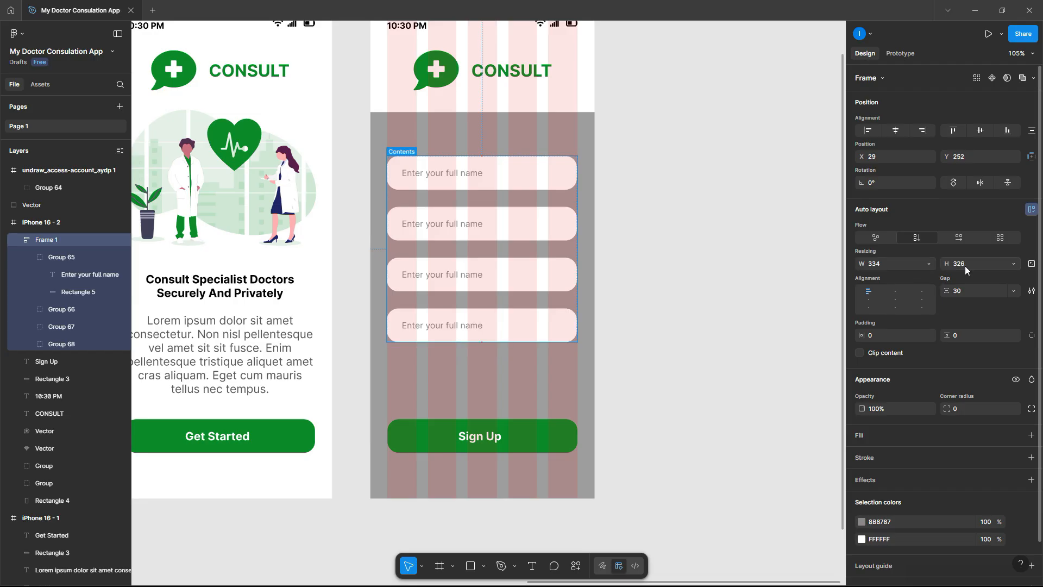
pyautogui.click(969, 290)
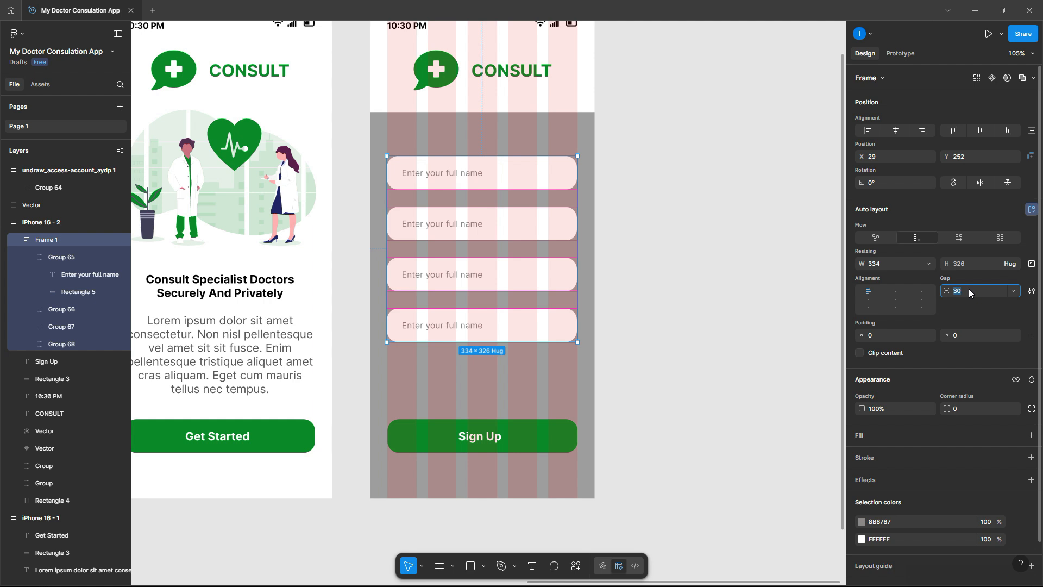
# - Set the four form fields' auto-layout gap to 45 and move the group down to X 30, Y 282
pyautogui.write('45')
pyautogui.press('Return')
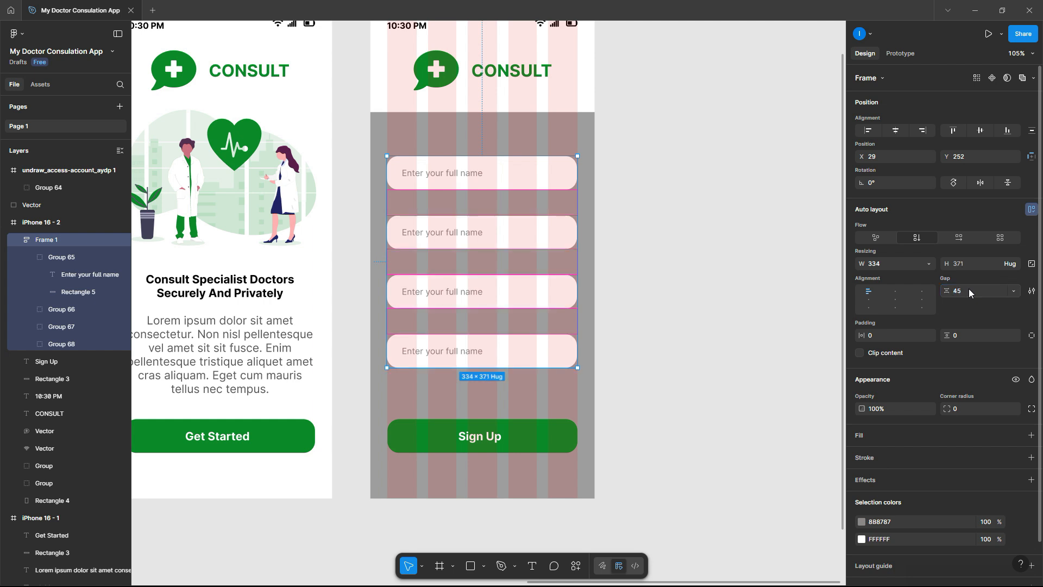
pyautogui.moveTo(482, 183); pyautogui.dragTo(485, 200)
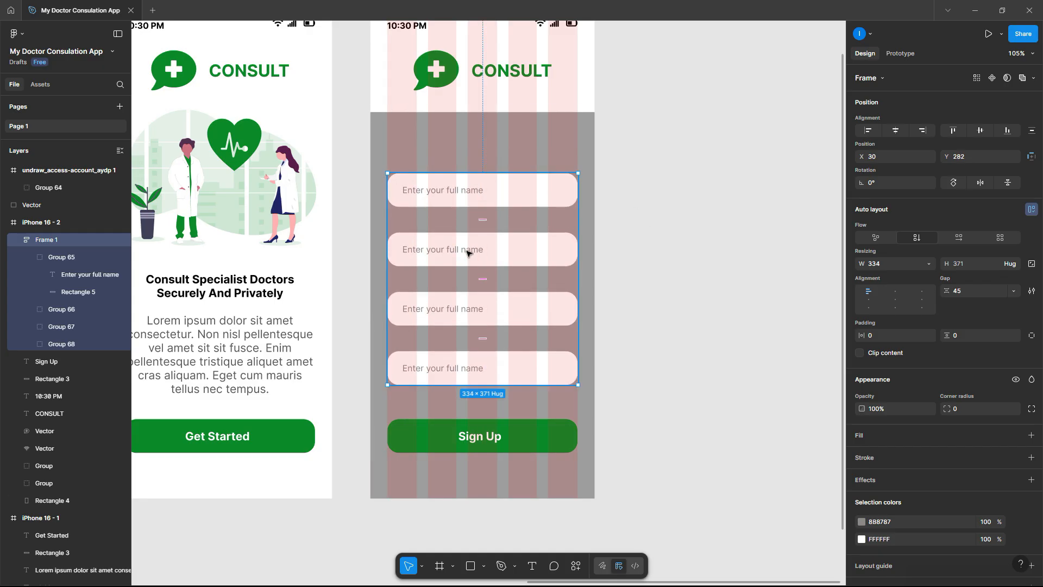
# - Change the second field's placeholder to 'Enter your email' and the third to 'Enter your password'
pyautogui.click(468, 252)
pyautogui.doubleClick(468, 251)
pyautogui.doubleClick(462, 250)
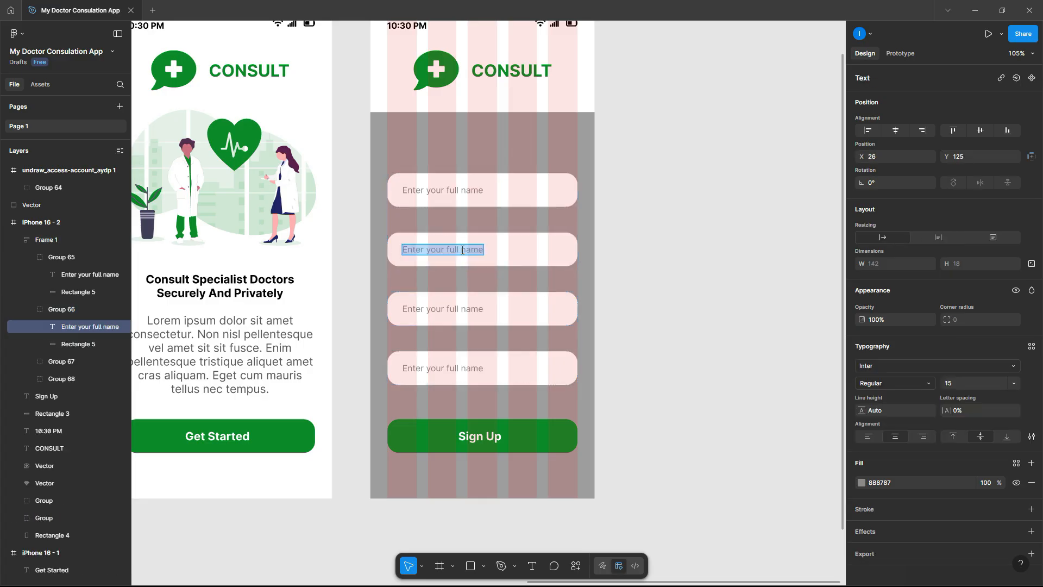
pyautogui.click(458, 249)
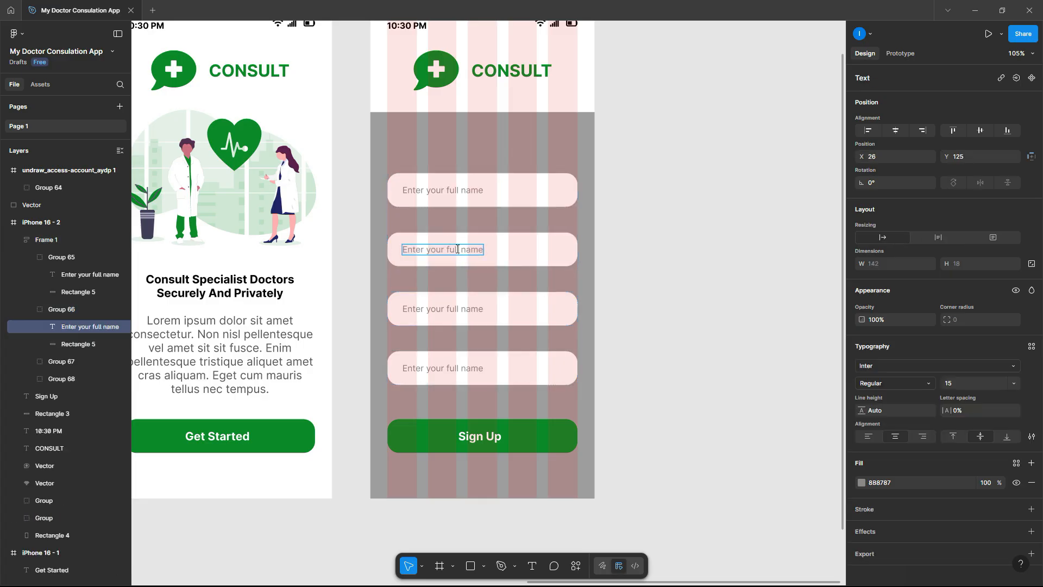
pyautogui.moveTo(448, 247); pyautogui.dragTo(584, 248)
pyautogui.write('email')
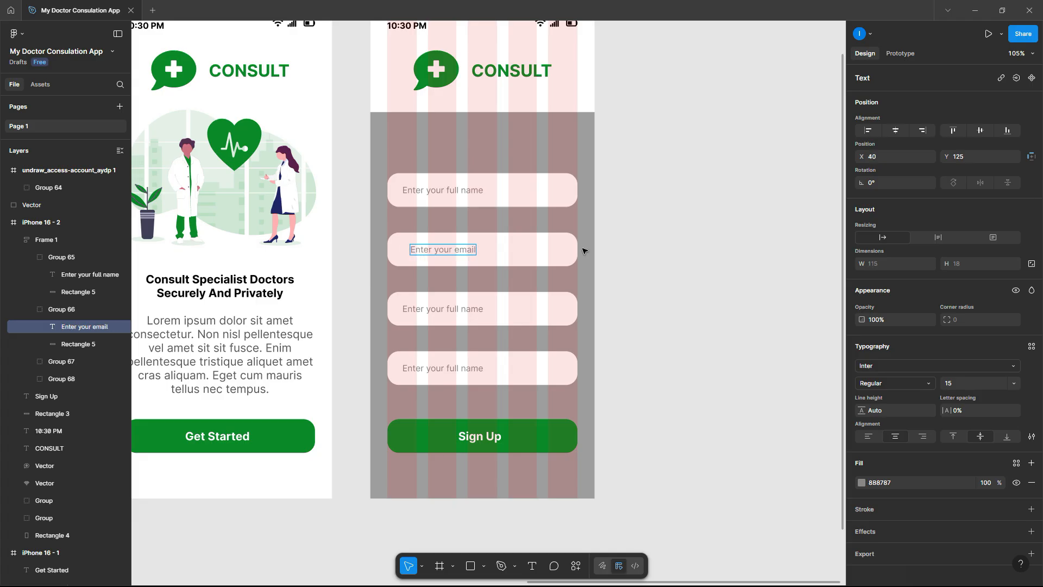
pyautogui.doubleClick(443, 308)
pyautogui.click(443, 309)
pyautogui.moveTo(447, 308); pyautogui.dragTo(514, 307)
pyautogui.write('passw')
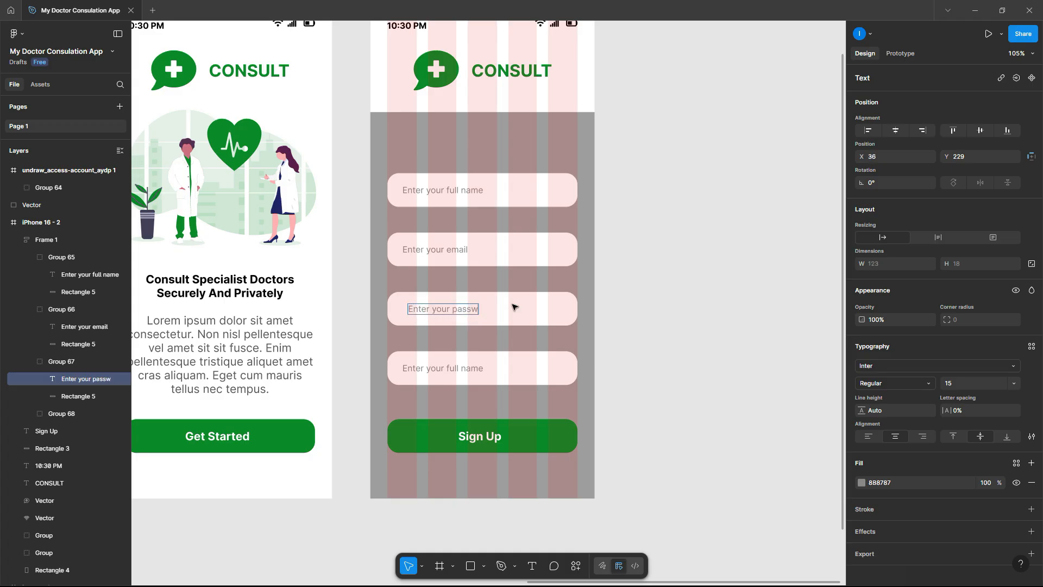
pyautogui.write('ord')
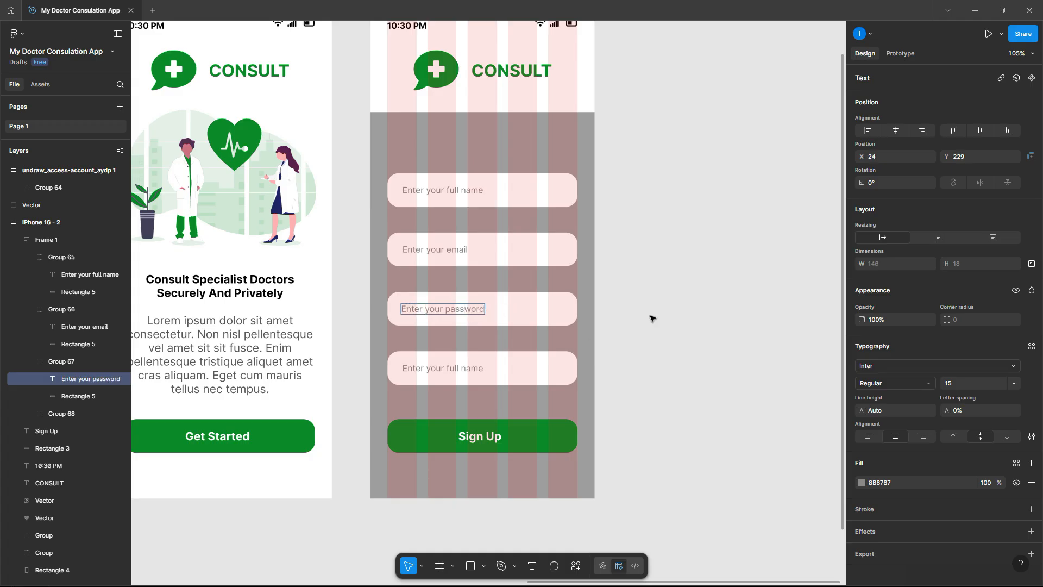
# - Retype the fourth placeholder as 'Confirm your password' and line it up with the other labels
pyautogui.click(458, 371)
pyautogui.doubleClick(458, 371)
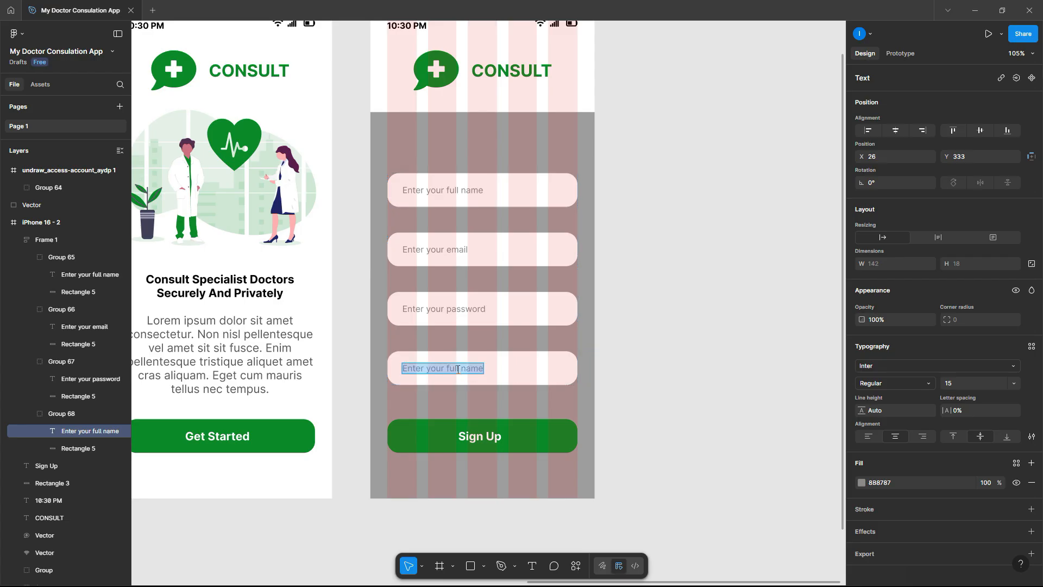
pyautogui.write('Conf')
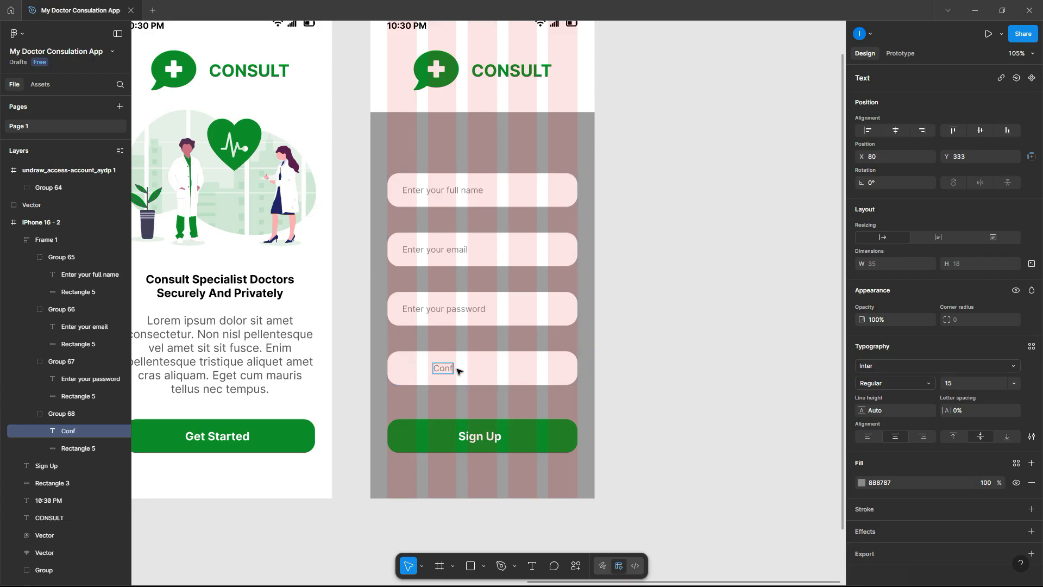
pyautogui.write('irm your')
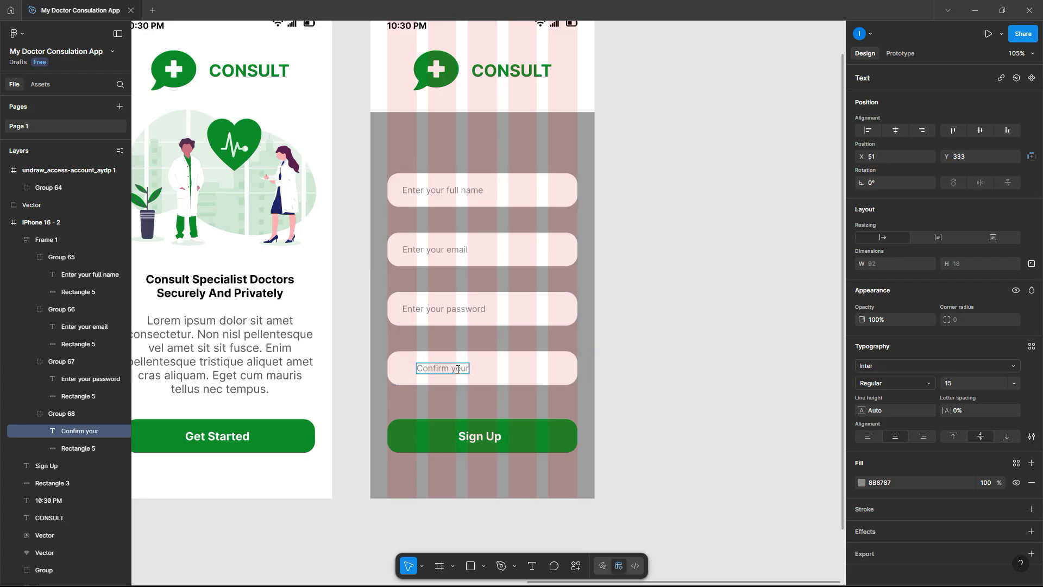
pyautogui.write(' password')
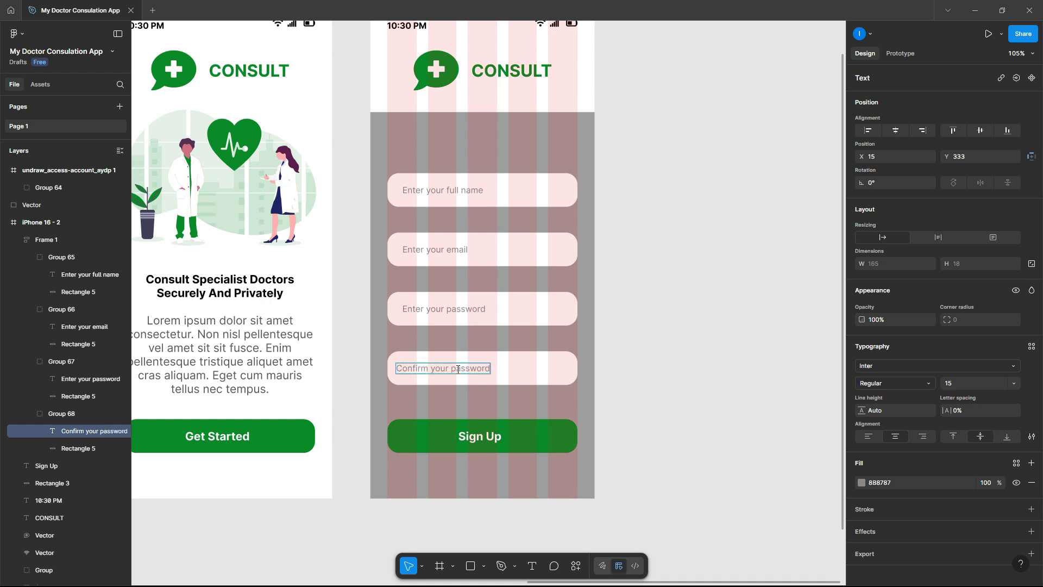
pyautogui.press('Escape')
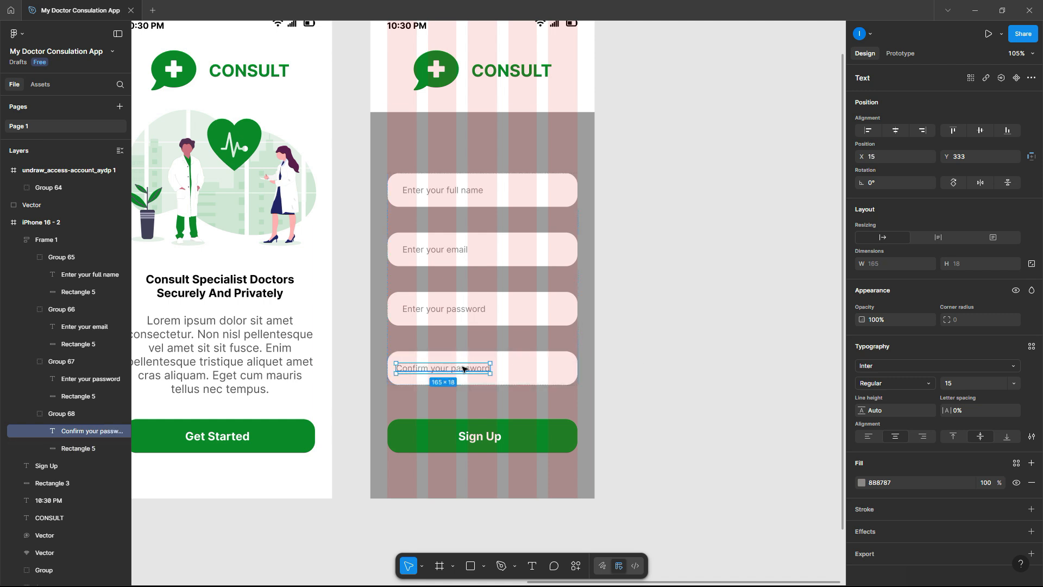
pyautogui.moveTo(463, 369); pyautogui.dragTo(468, 369)
pyautogui.click(686, 291)
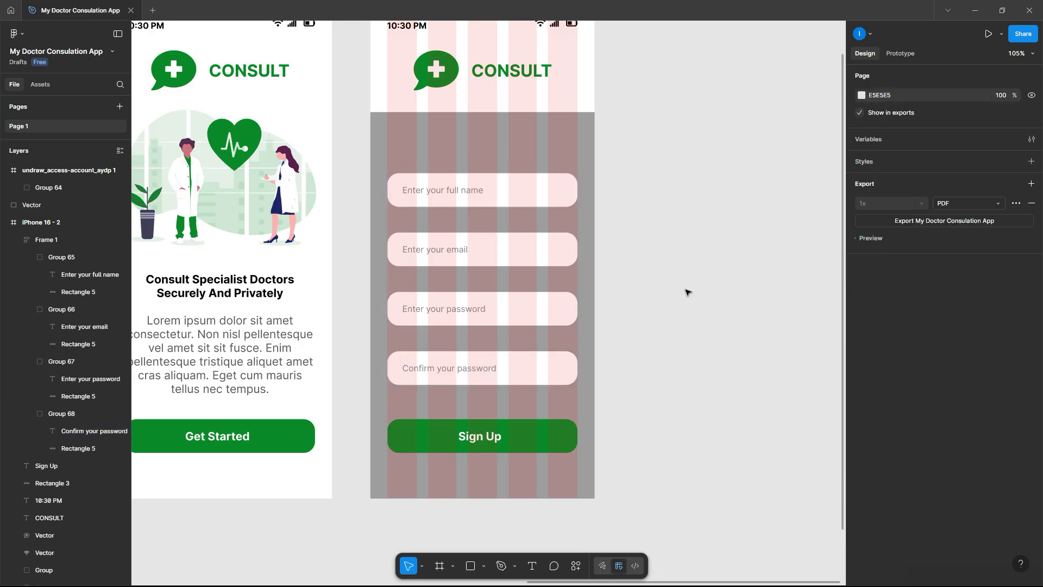
pyautogui.scroll(-2, 462, 231)
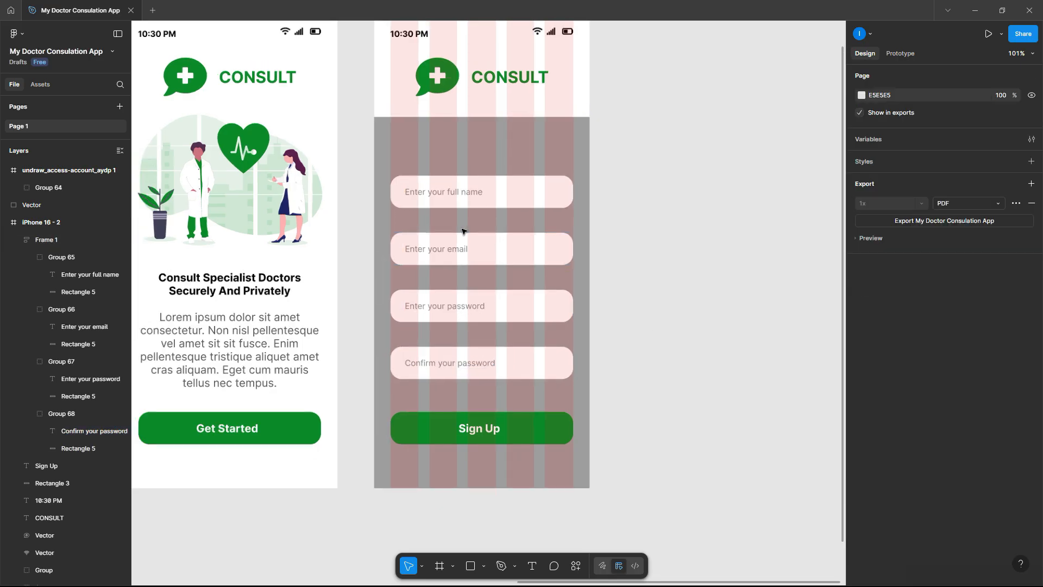
# - Copy the Sign Up label above the fields and retype it as 'Register With Us!'
pyautogui.click(478, 427)
pyautogui.moveTo(478, 423); pyautogui.dragTo(461, 148)
pyautogui.doubleClick(461, 147)
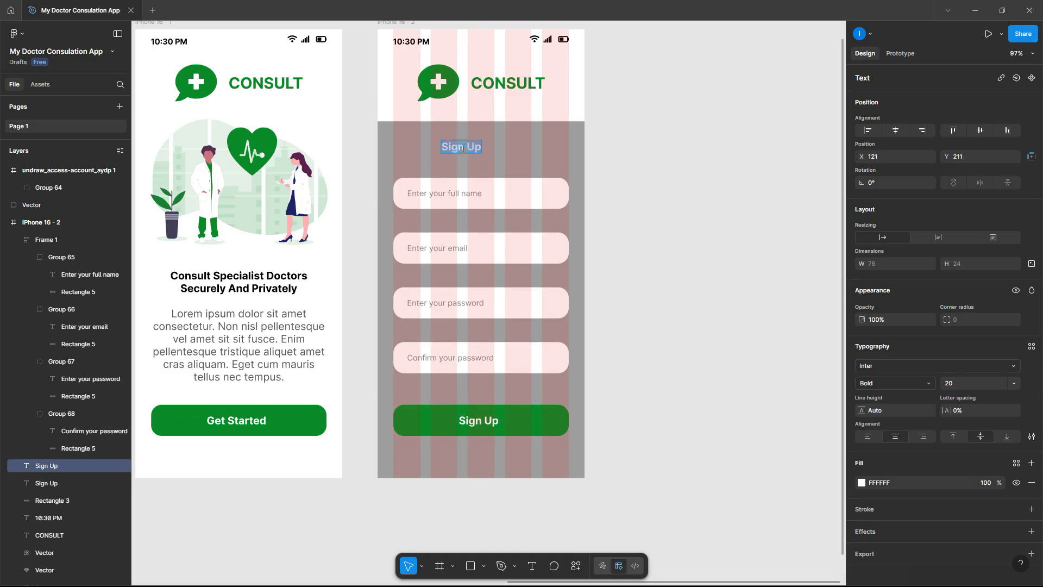
pyautogui.write('Register Wi')
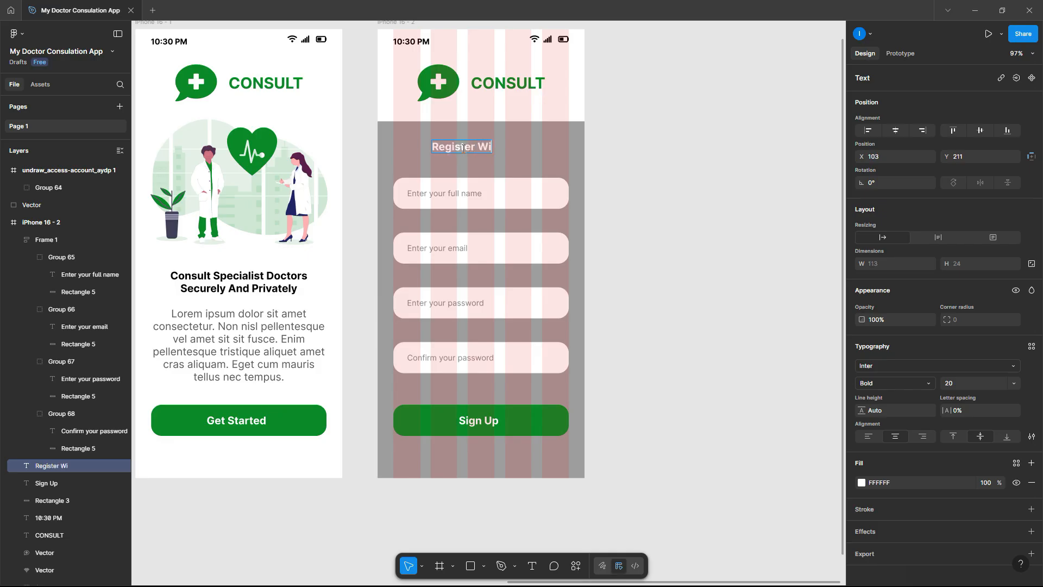
pyautogui.write('th Us')
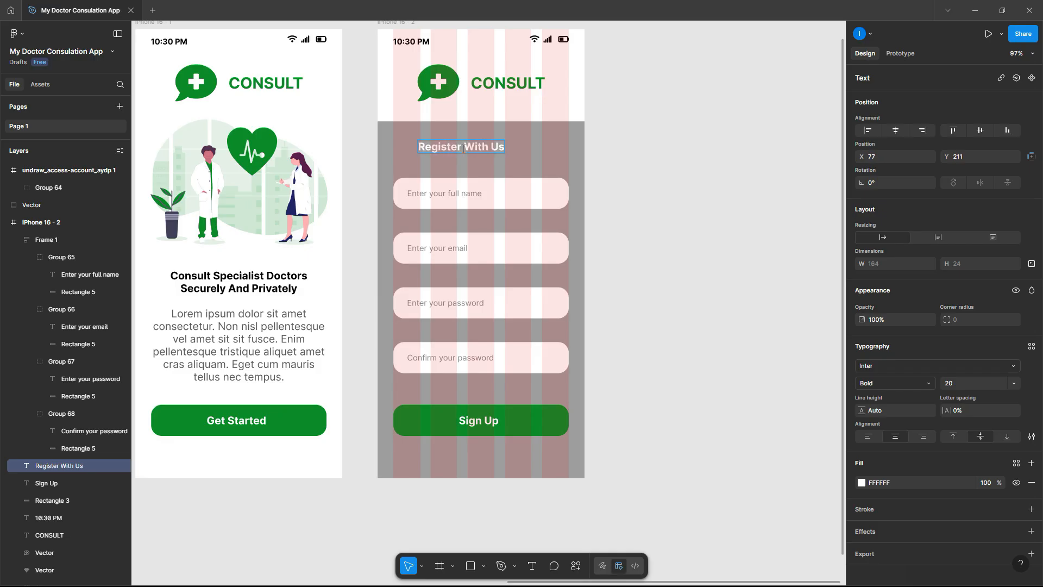
pyautogui.write('!')
pyautogui.press('Escape')
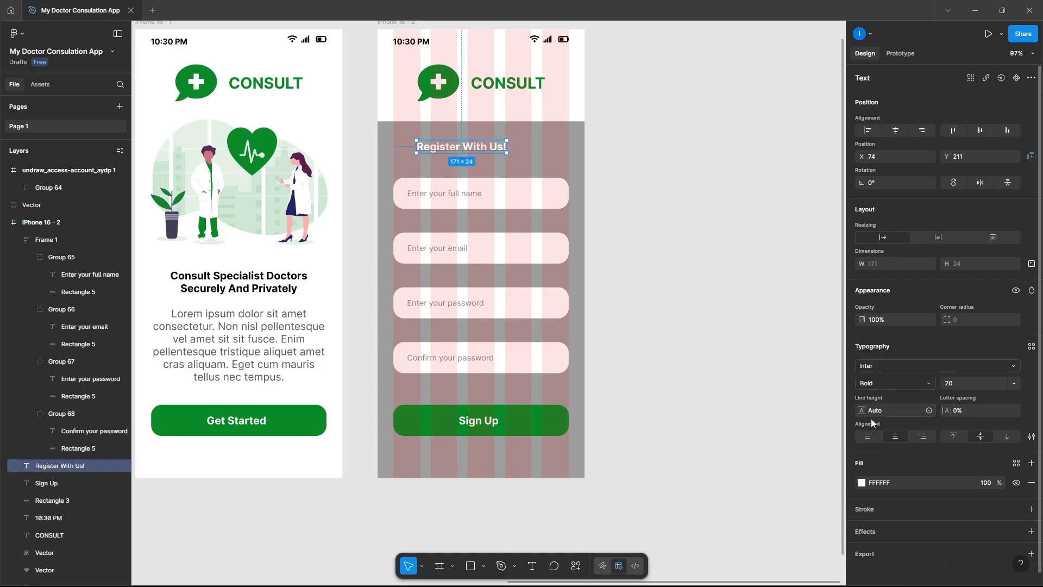
# - Colour the heading black 000000 and centre it horizontally on the screen
pyautogui.click(861, 483)
pyautogui.moveTo(738, 367); pyautogui.dragTo(714, 466)
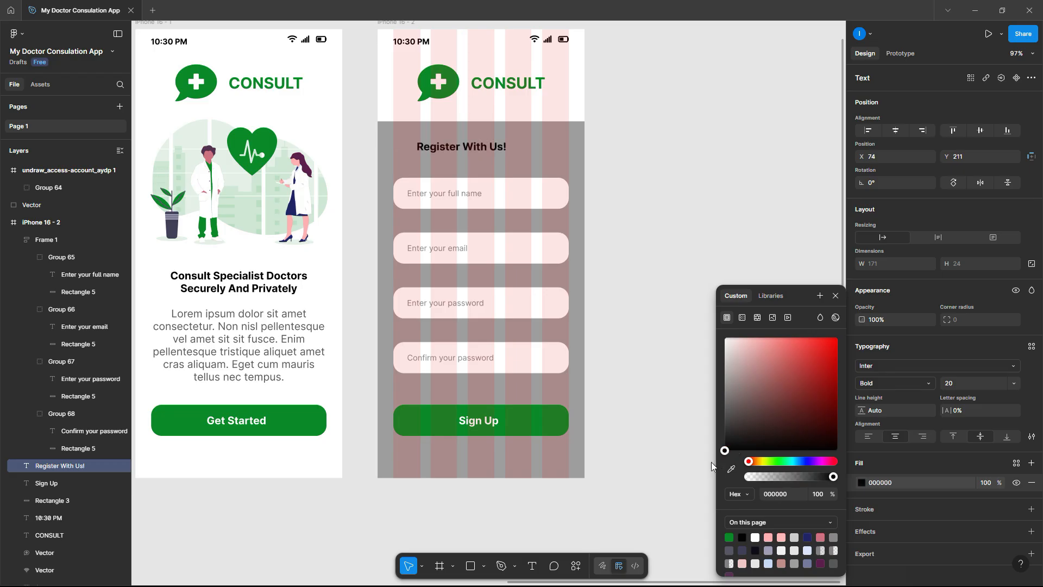
pyautogui.click(667, 271)
pyautogui.moveTo(483, 146); pyautogui.dragTo(502, 144)
pyautogui.moveTo(625, 166); pyautogui.dragTo(351, 129)
pyautogui.click(899, 134)
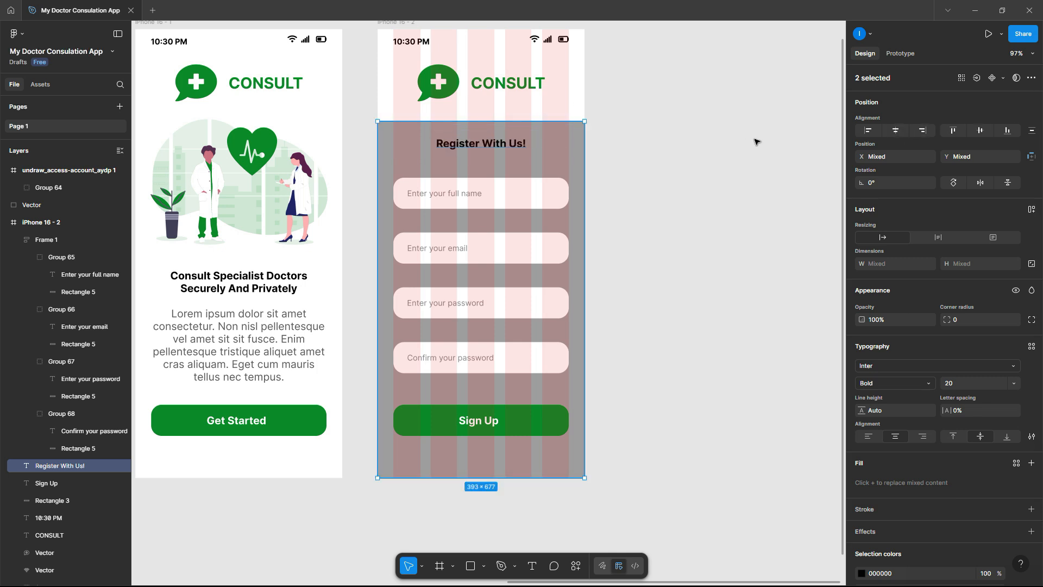
# - Raise the heading slightly, tighten the form fields' gap to 35 and move them lower
pyautogui.click(725, 147)
pyautogui.click(507, 143)
pyautogui.moveTo(508, 143); pyautogui.dragTo(508, 138)
pyautogui.click(535, 217)
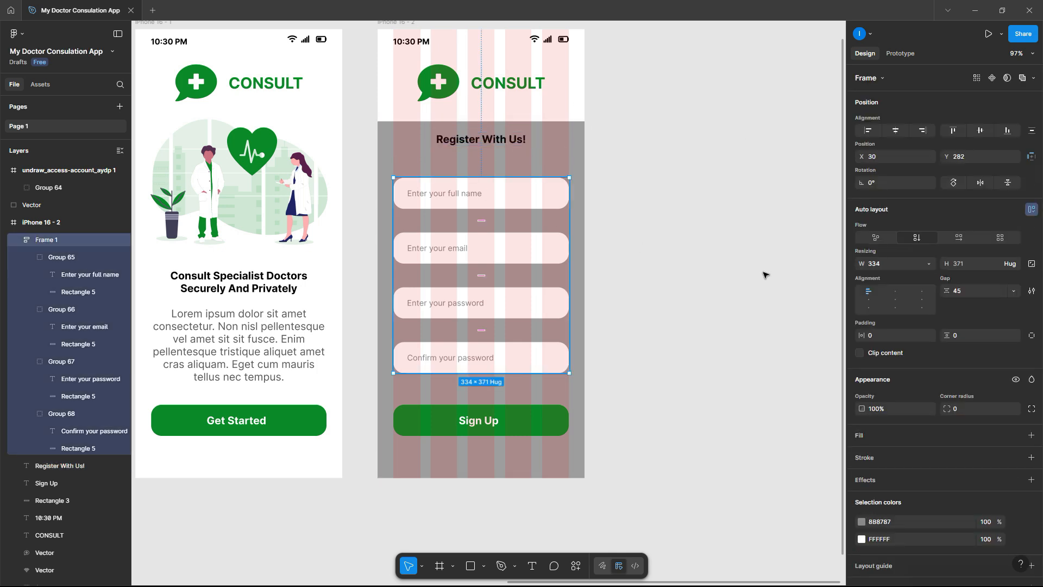
pyautogui.click(968, 291)
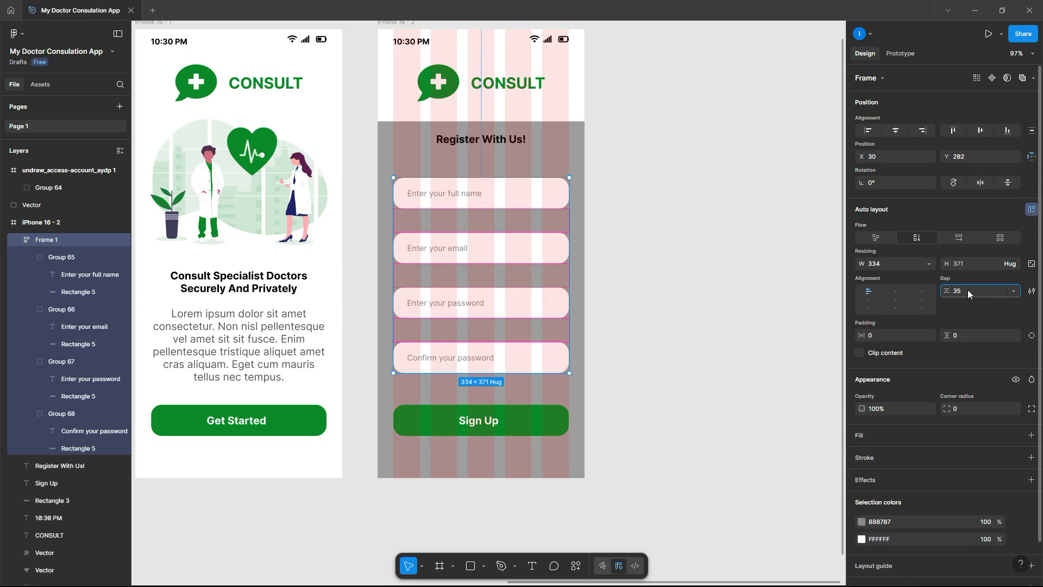
pyautogui.press('Return')
pyautogui.moveTo(473, 197); pyautogui.dragTo(473, 217)
# - Copy the heading below itself as a 15-point 'Your information is safe with us' subtitle
pyautogui.click(480, 139)
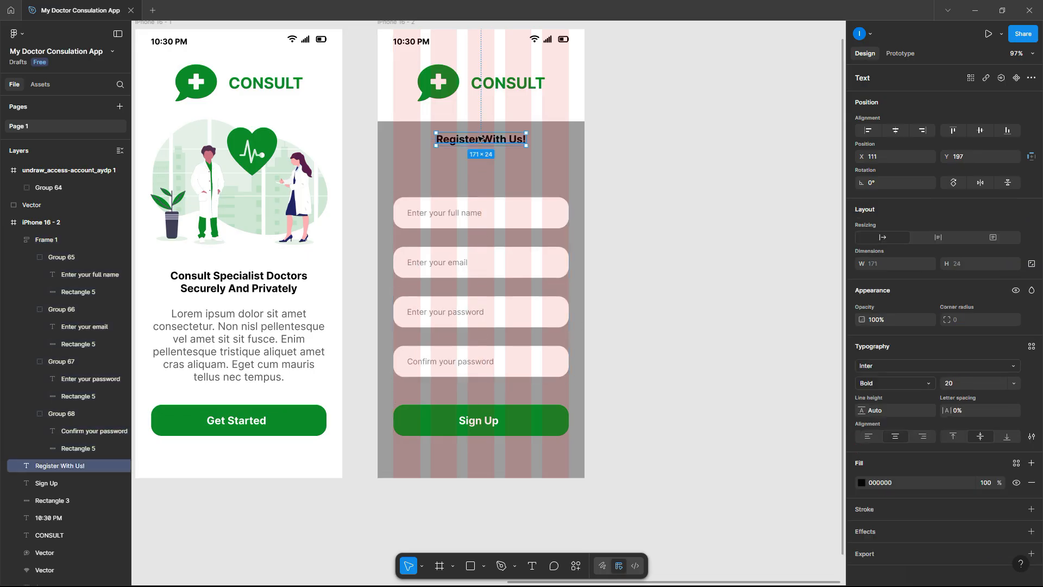
pyautogui.moveTo(480, 138); pyautogui.dragTo(481, 158)
pyautogui.doubleClick(480, 158)
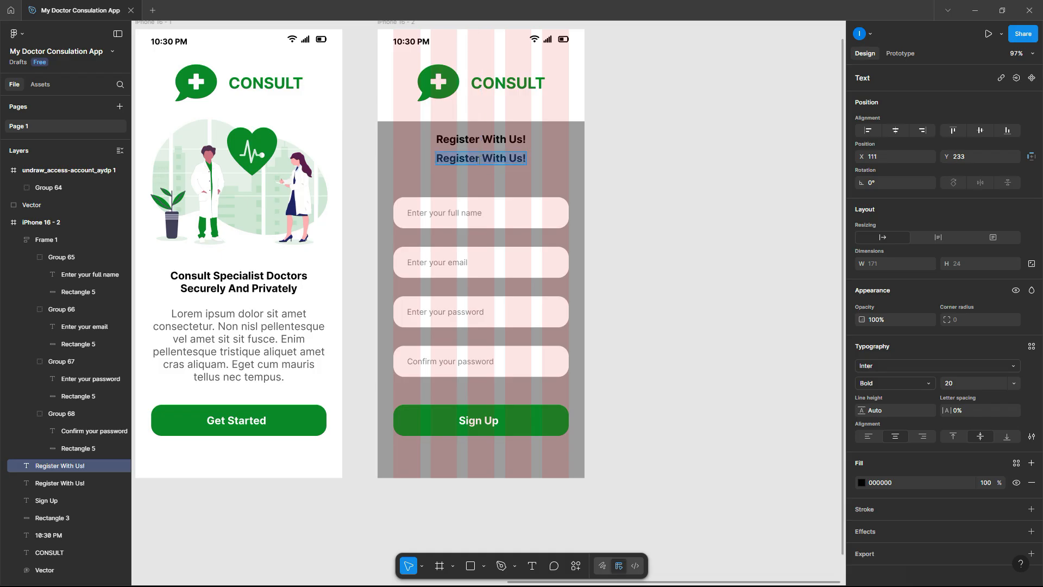
pyautogui.write('Your')
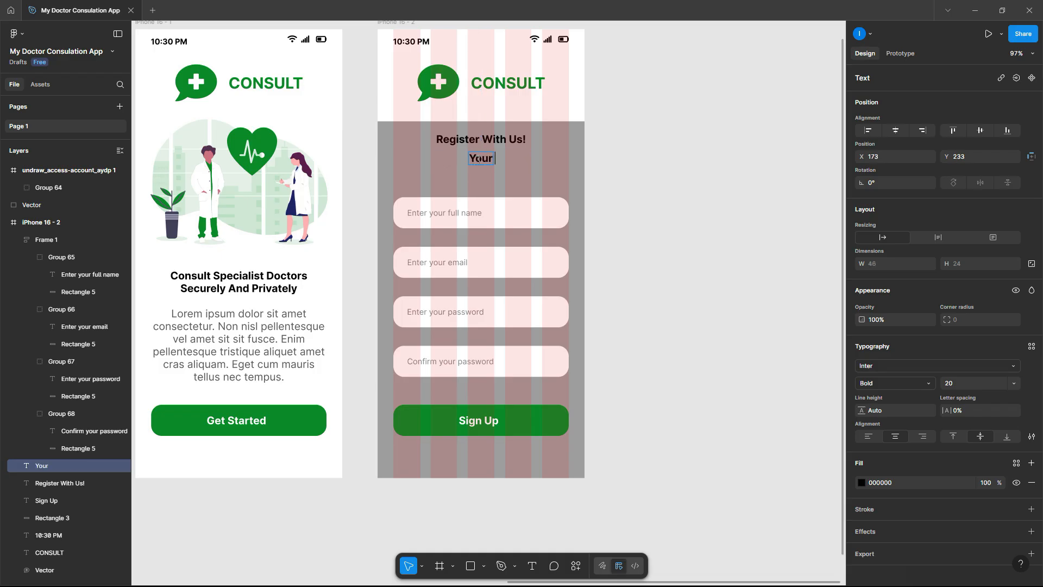
pyautogui.write(' inform')
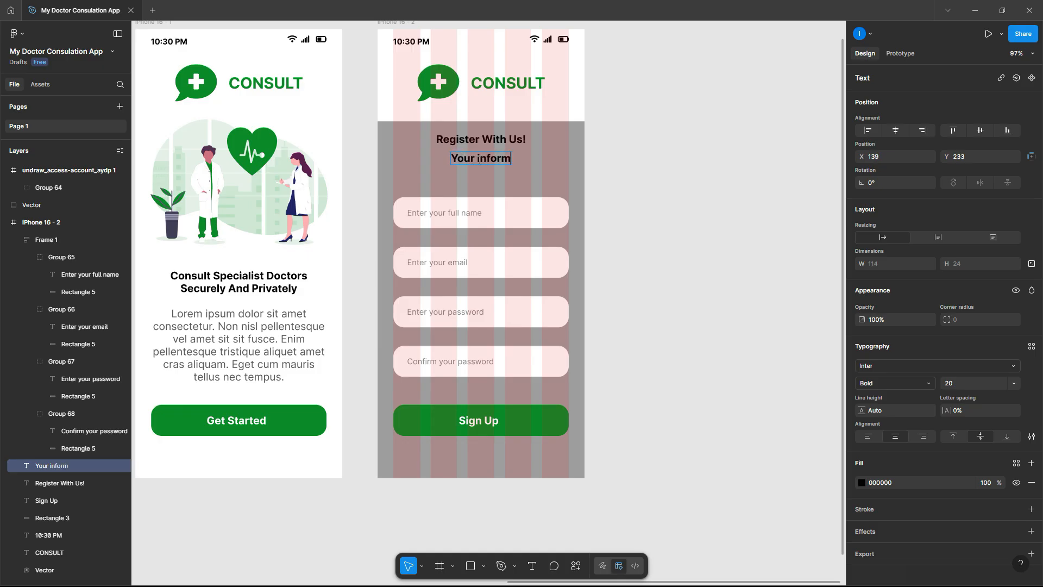
pyautogui.write('ation is ')
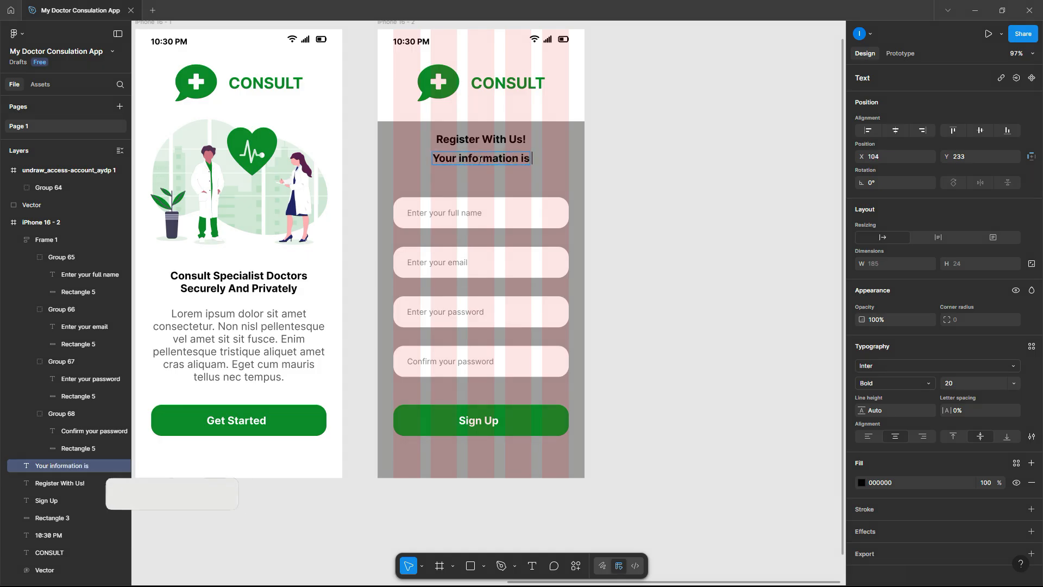
pyautogui.write('safe with us')
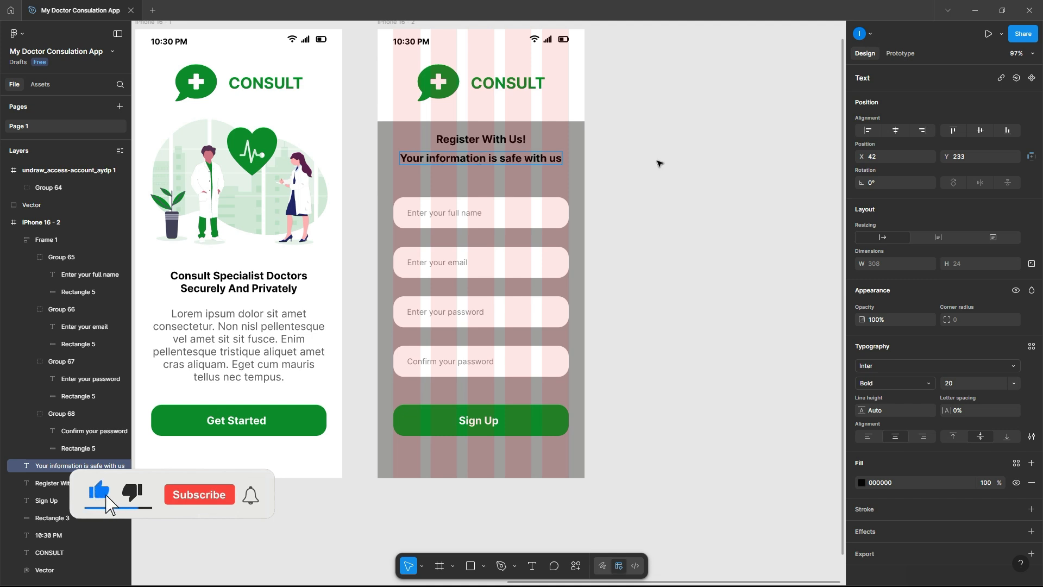
pyautogui.press('Escape')
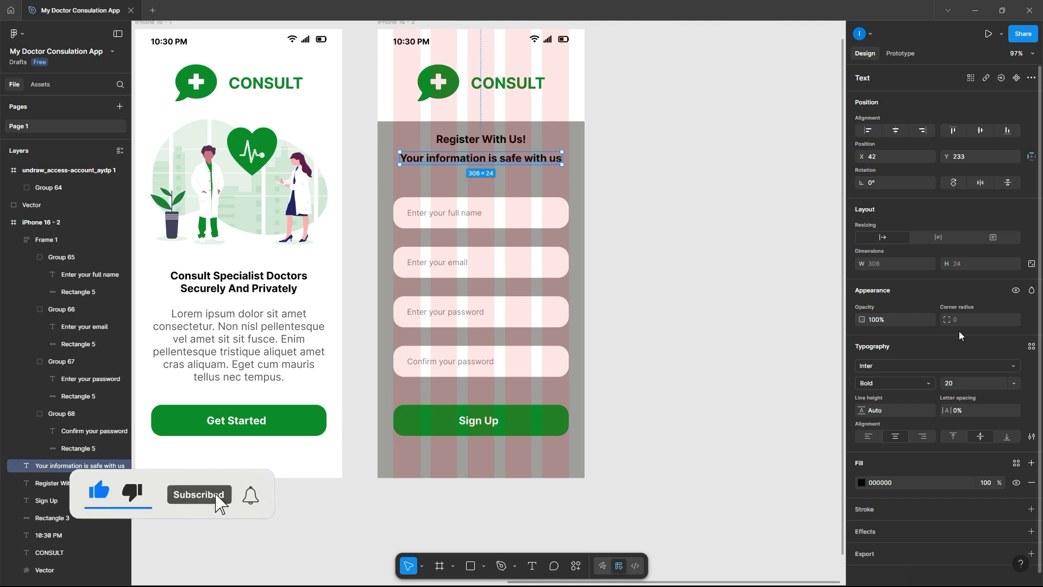
pyautogui.click(964, 386)
pyautogui.write('15')
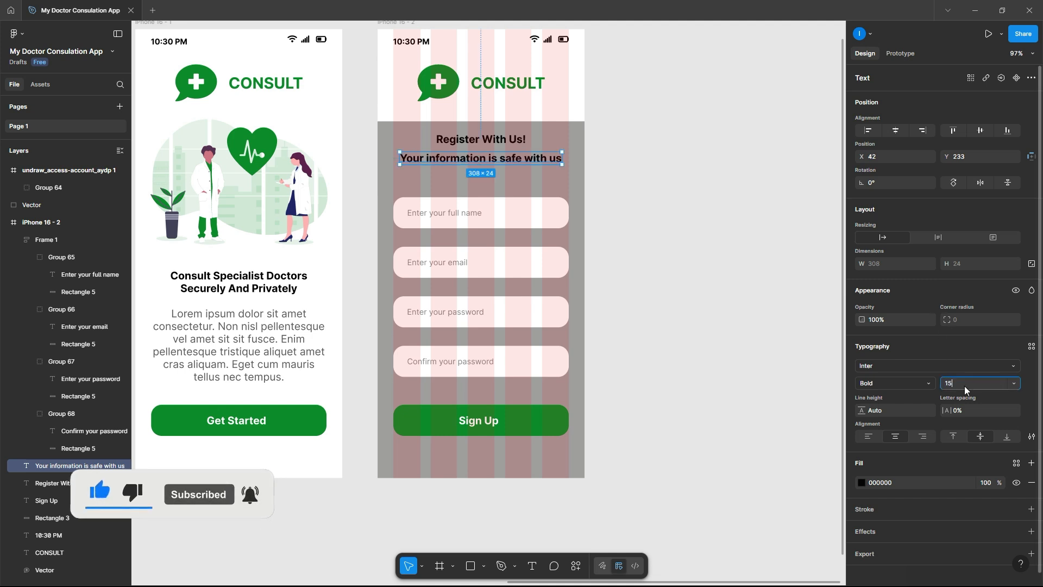
pyautogui.press('Return')
pyautogui.click(734, 228)
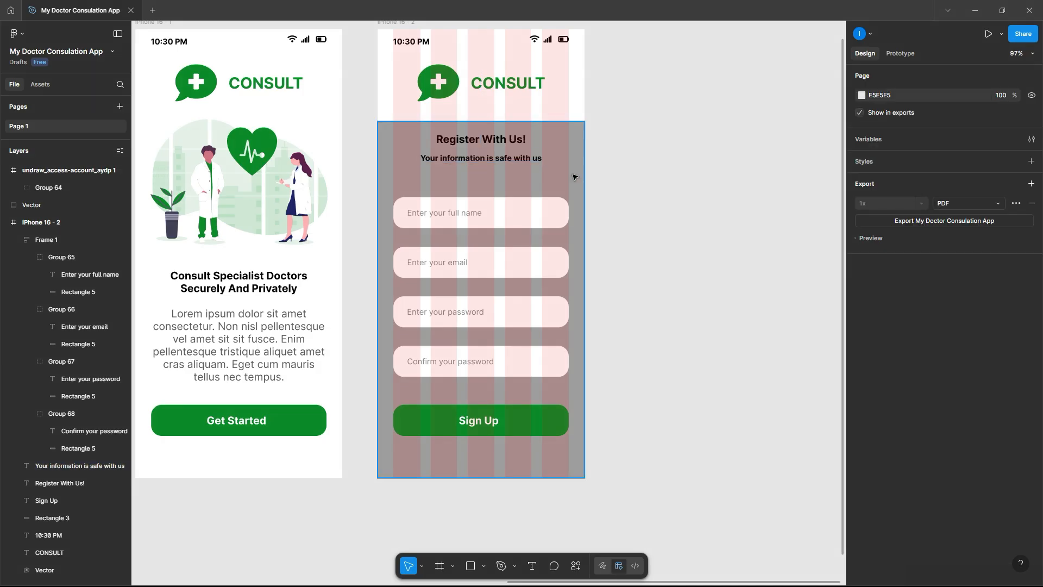
pyautogui.moveTo(518, 162); pyautogui.dragTo(518, 167)
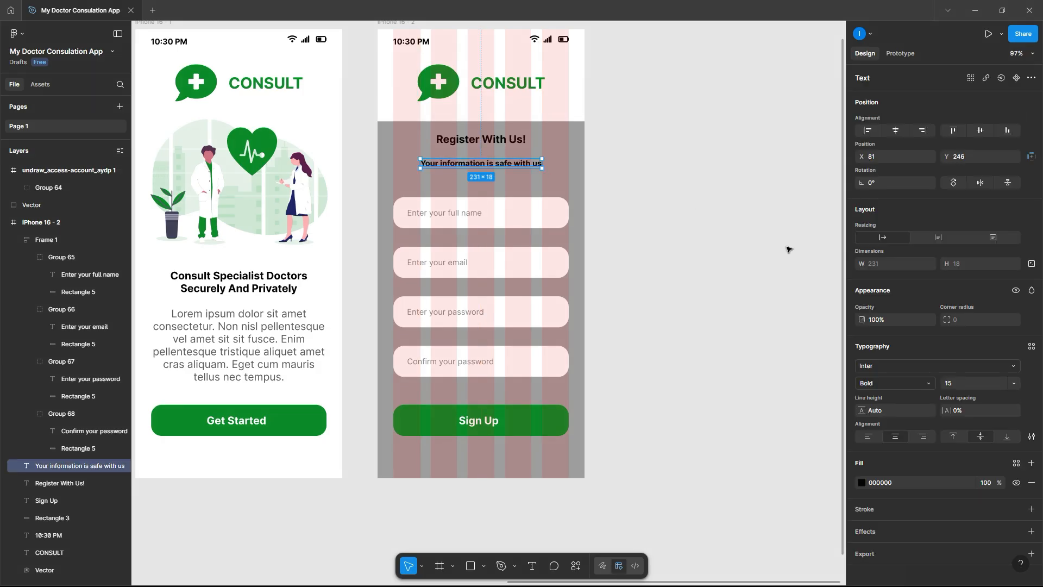
# - Make the subtitle regular weight and dark grey
pyautogui.click(884, 383)
pyautogui.click(886, 336)
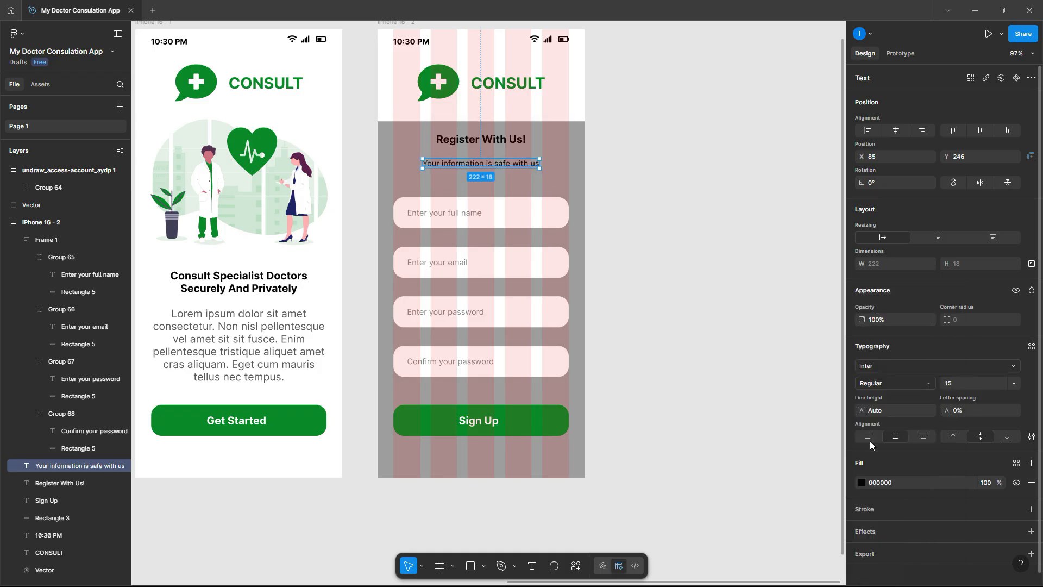
pyautogui.click(862, 482)
pyautogui.moveTo(775, 425); pyautogui.dragTo(729, 426)
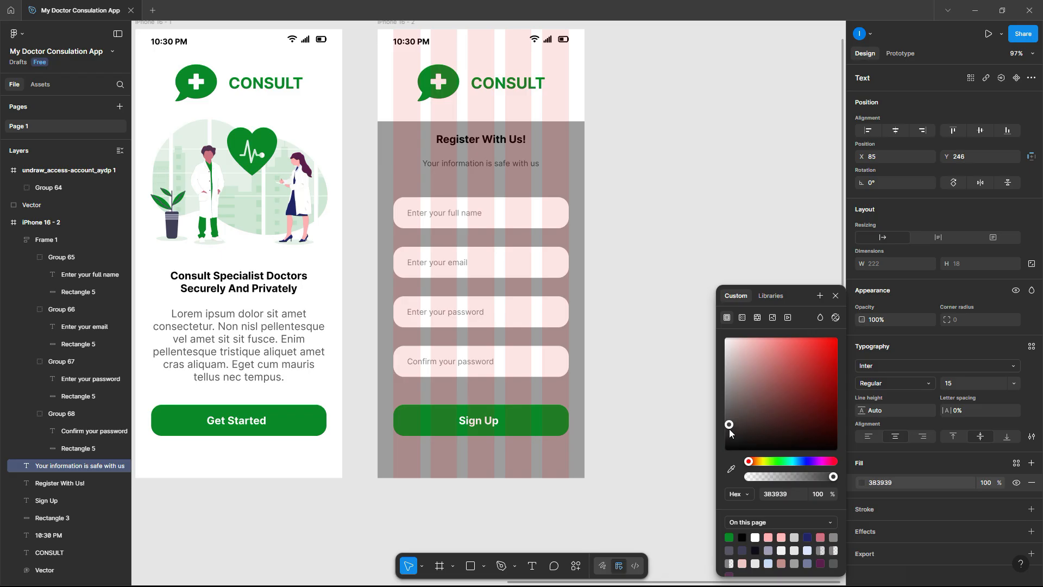
pyautogui.click(630, 174)
# - Nudge the Register With Us! heading down slightly
pyautogui.moveTo(645, 187); pyautogui.dragTo(353, 133)
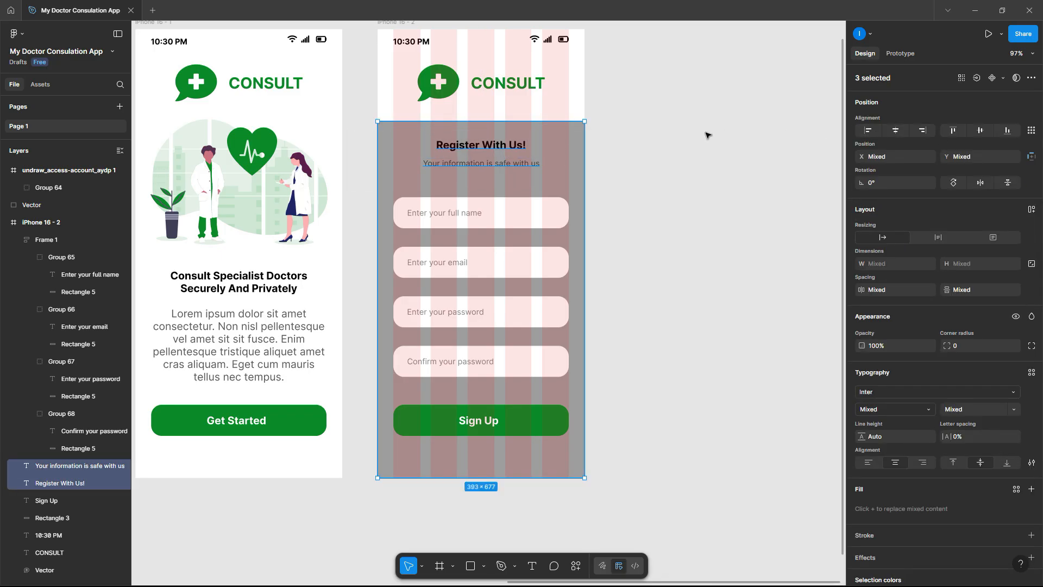
pyautogui.press('Escape')
pyautogui.click(506, 147)
pyautogui.press('Down')
pyautogui.press('Down')
pyautogui.press('Down')
pyautogui.press('Down')
pyautogui.press('Down')
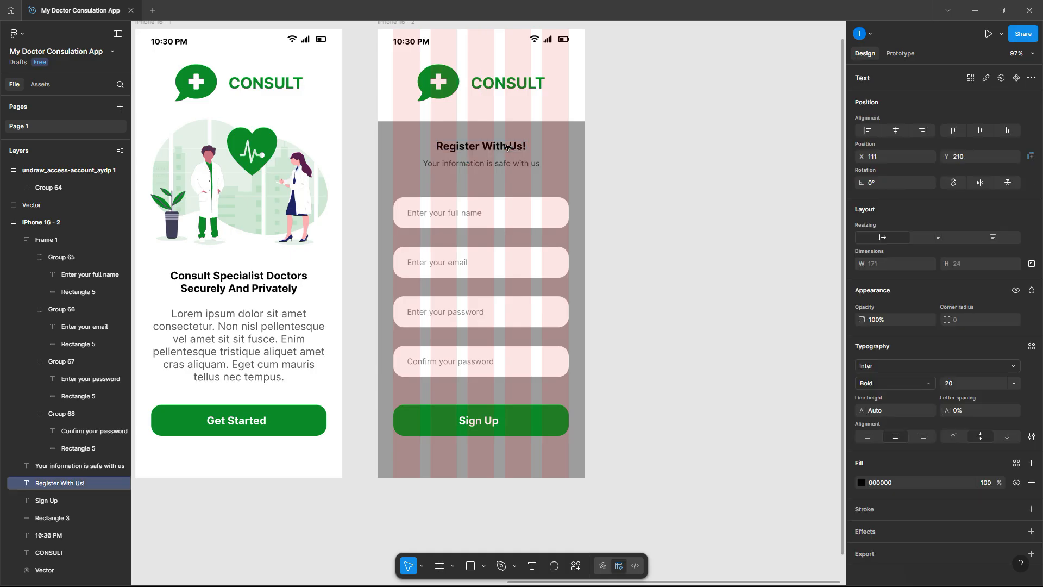
# - Give the grey panel 20-radius top-left and top-right corners, keeping the bottom corners square
pyautogui.press('Up')
pyautogui.press('Up')
pyautogui.press('Up')
pyautogui.press('Up')
pyautogui.click(549, 137)
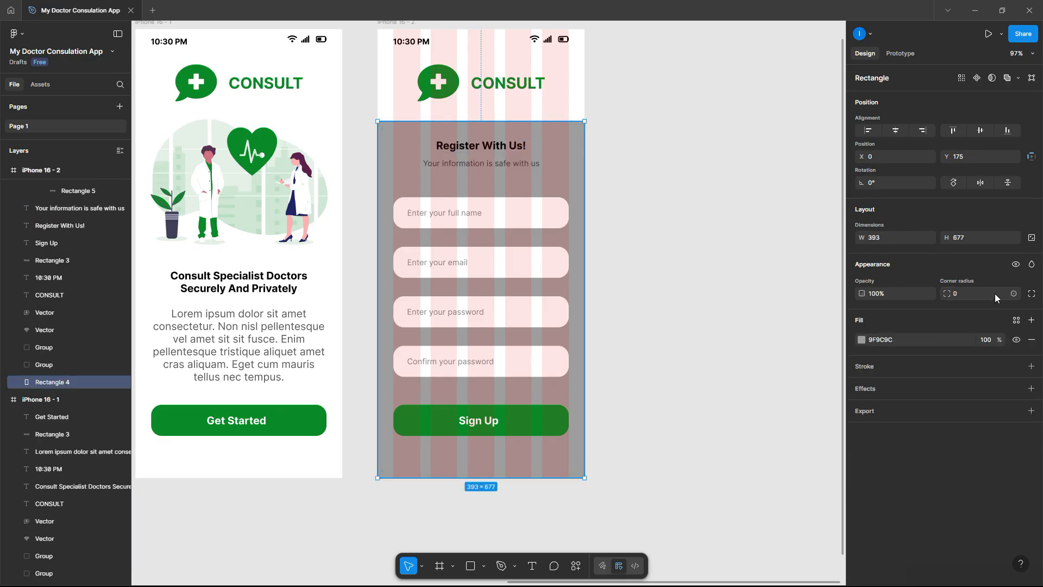
pyautogui.click(1031, 293)
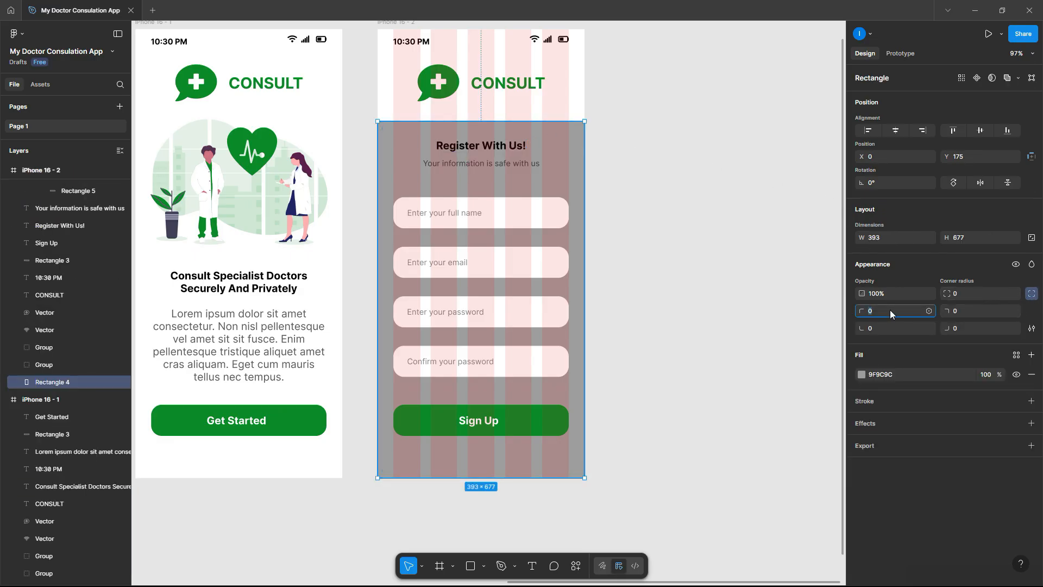
pyautogui.write('20')
pyautogui.click(967, 311)
pyautogui.write('2')
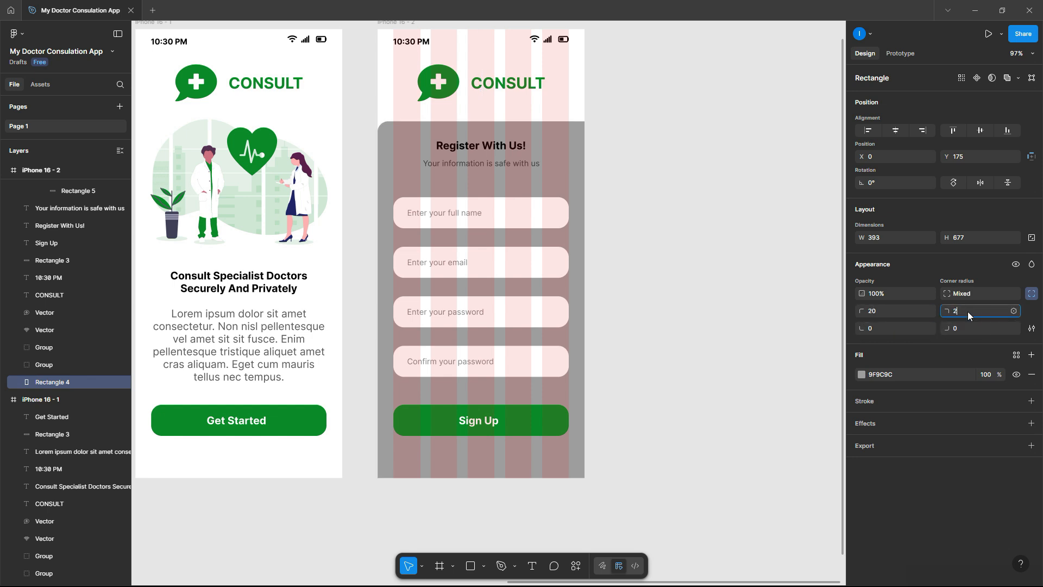
pyautogui.write('0')
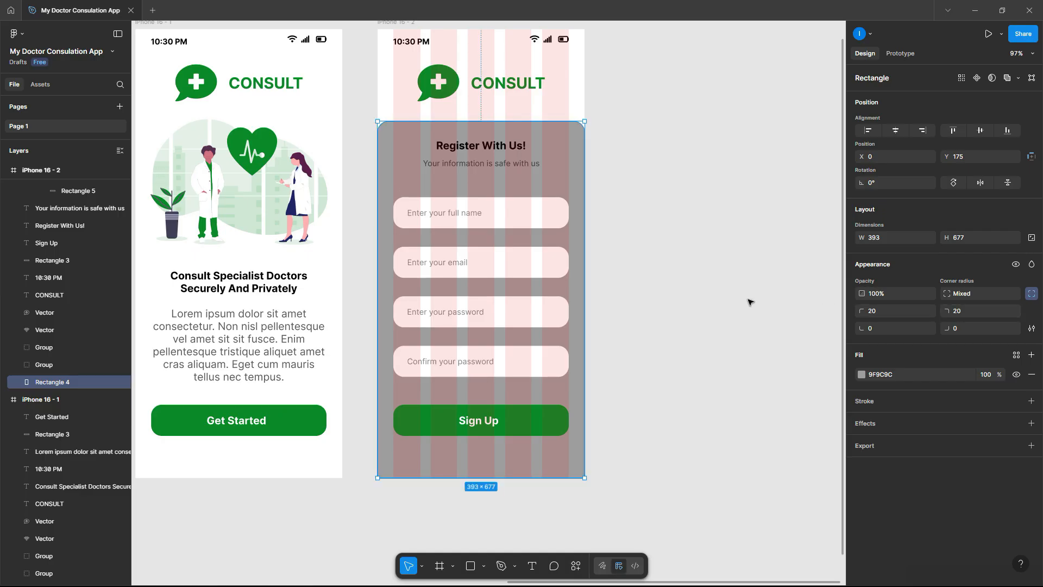
pyautogui.click(749, 302)
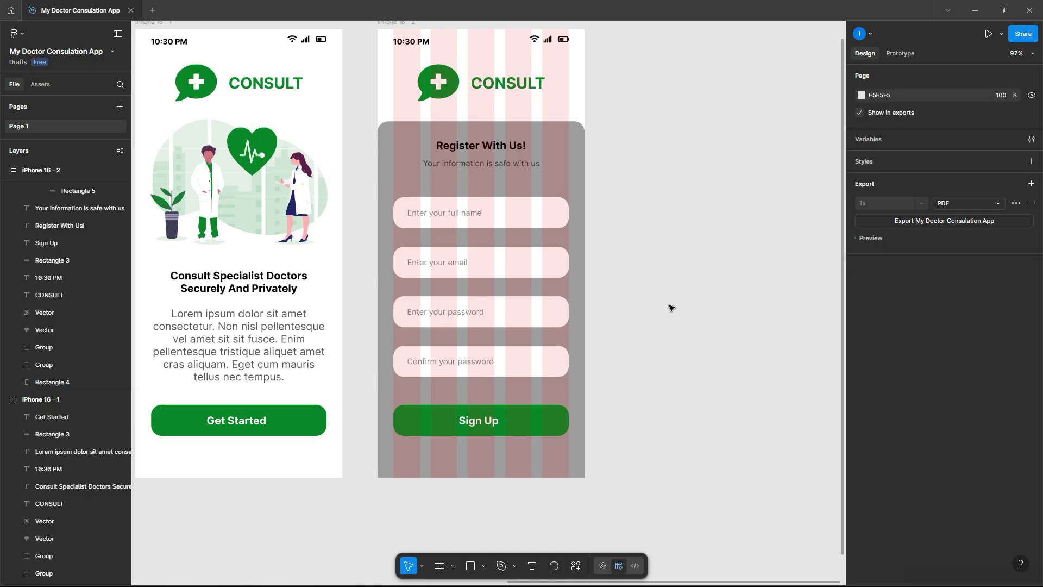
pyautogui.click(482, 167)
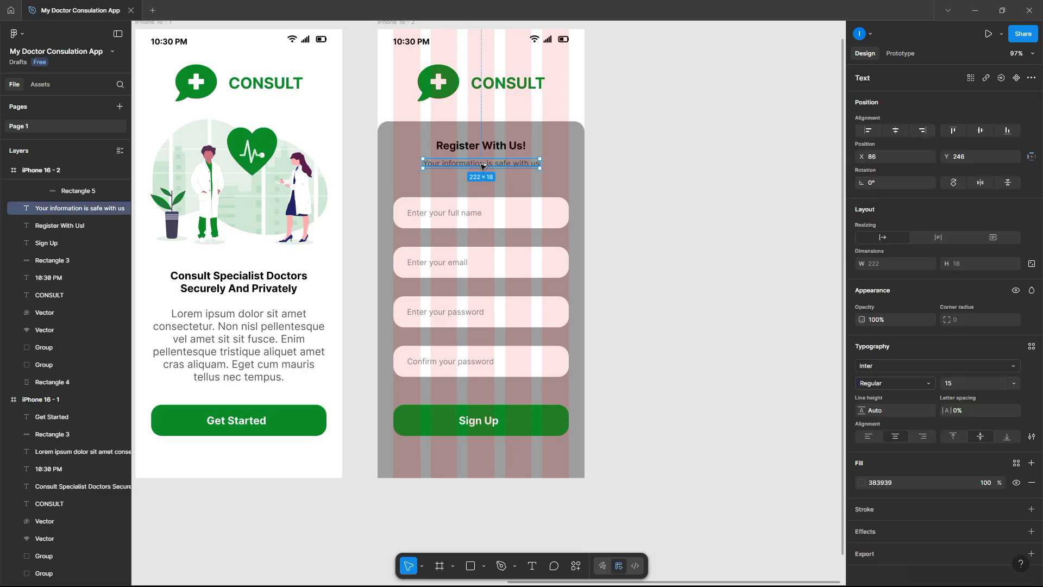
# - Copy the subtitle below Sign Up and retype it as 'Already have an account? Sign In'
pyautogui.moveTo(484, 170); pyautogui.dragTo(483, 454)
pyautogui.doubleClick(482, 454)
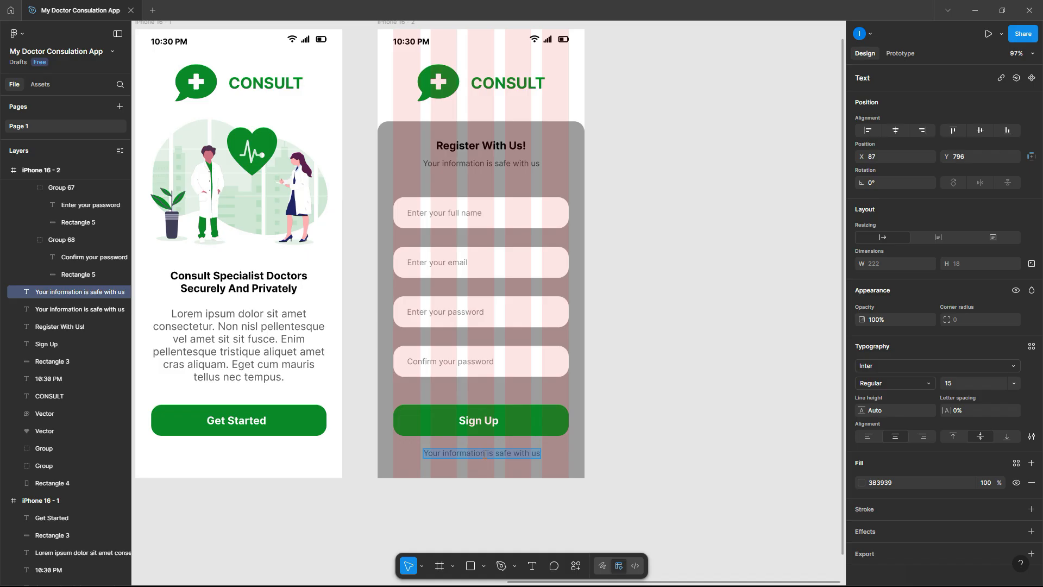
pyautogui.write('Al')
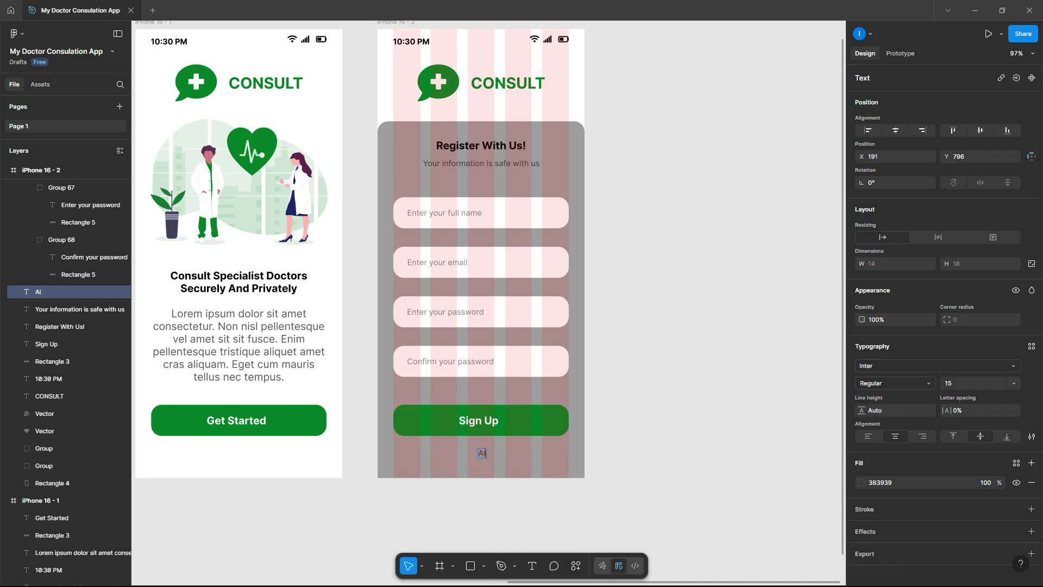
pyautogui.write('ready have an account?')
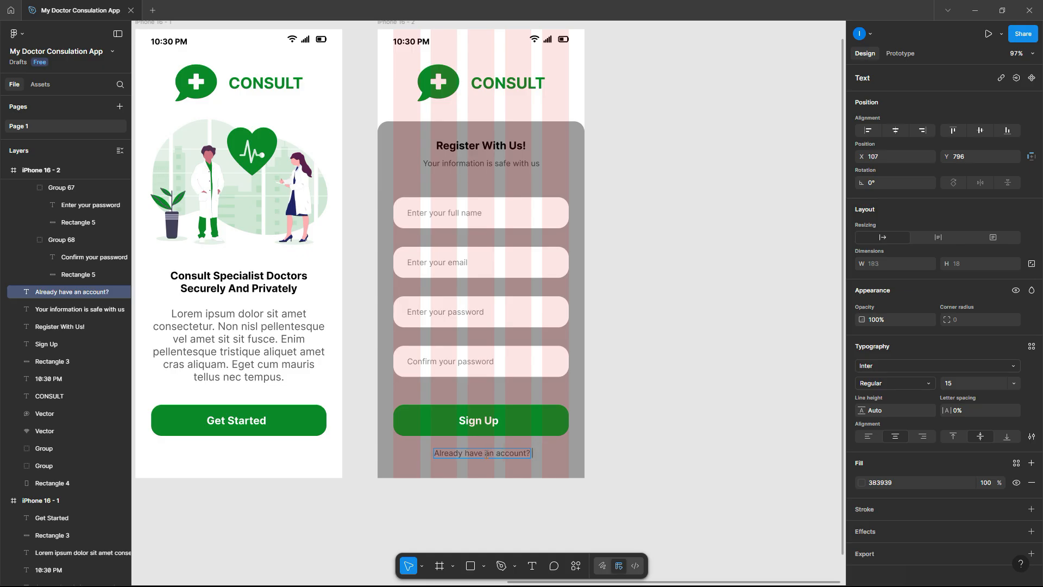
pyautogui.write(' Sign In')
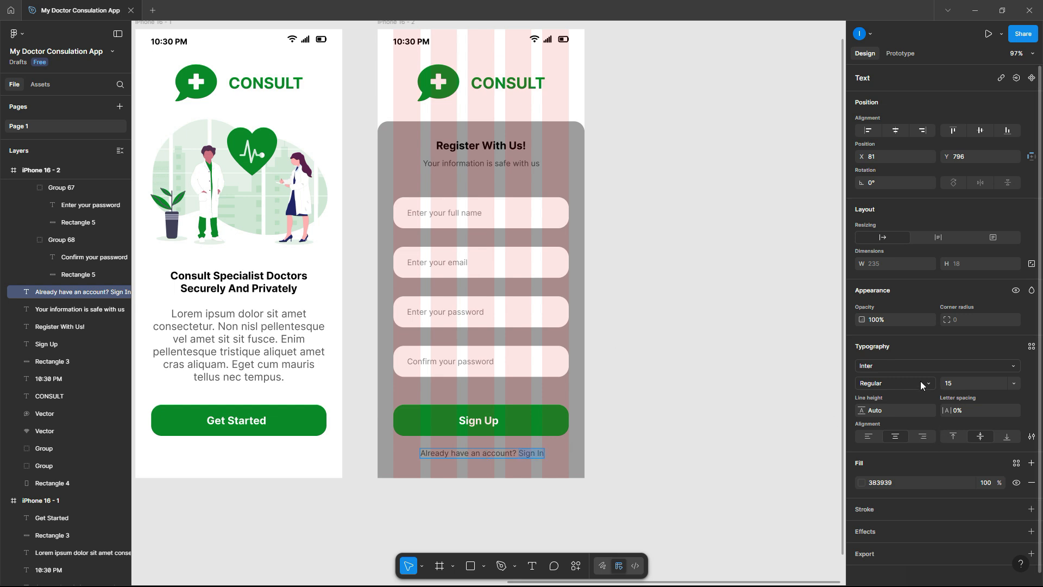
# - Make 'Sign In' bold green 078A27 to match the button, and centre the line on the panel
pyautogui.click(922, 384)
pyautogui.click(891, 373)
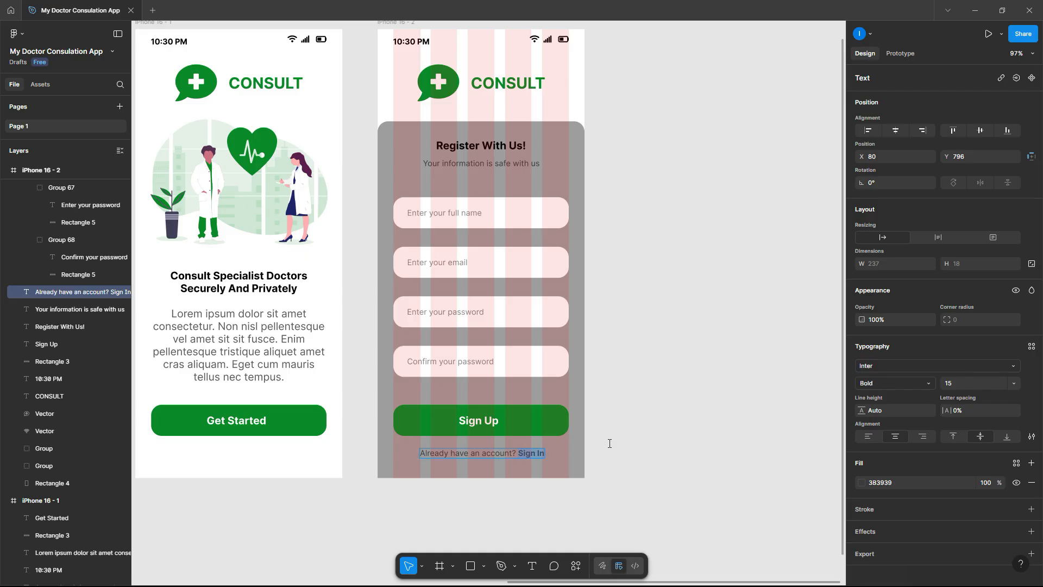
pyautogui.click(862, 483)
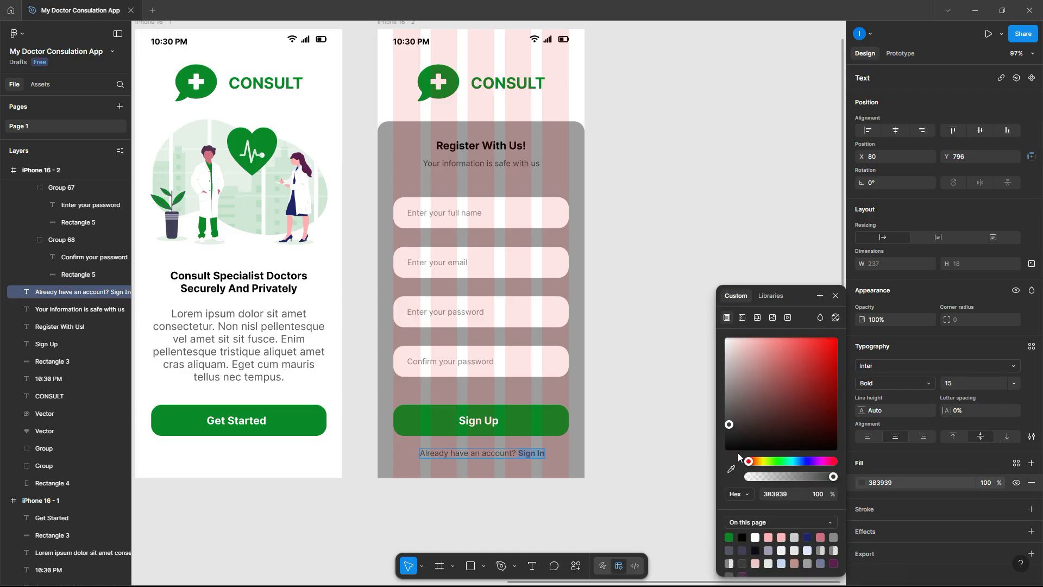
pyautogui.click(731, 469)
pyautogui.click(409, 414)
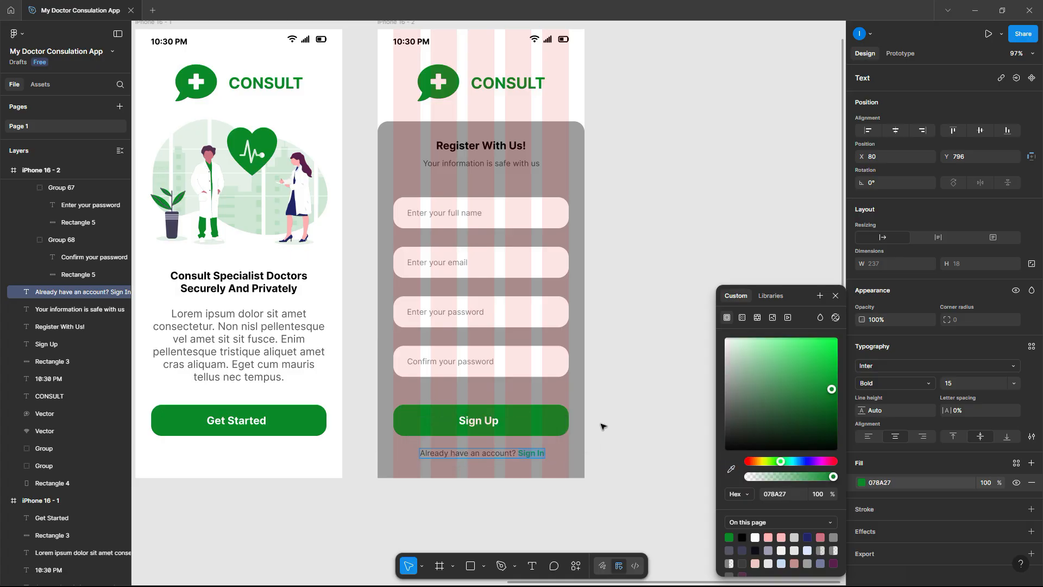
pyautogui.click(609, 422)
pyautogui.click(636, 463)
pyautogui.moveTo(616, 463); pyautogui.dragTo(508, 444)
pyautogui.click(896, 130)
pyautogui.click(676, 295)
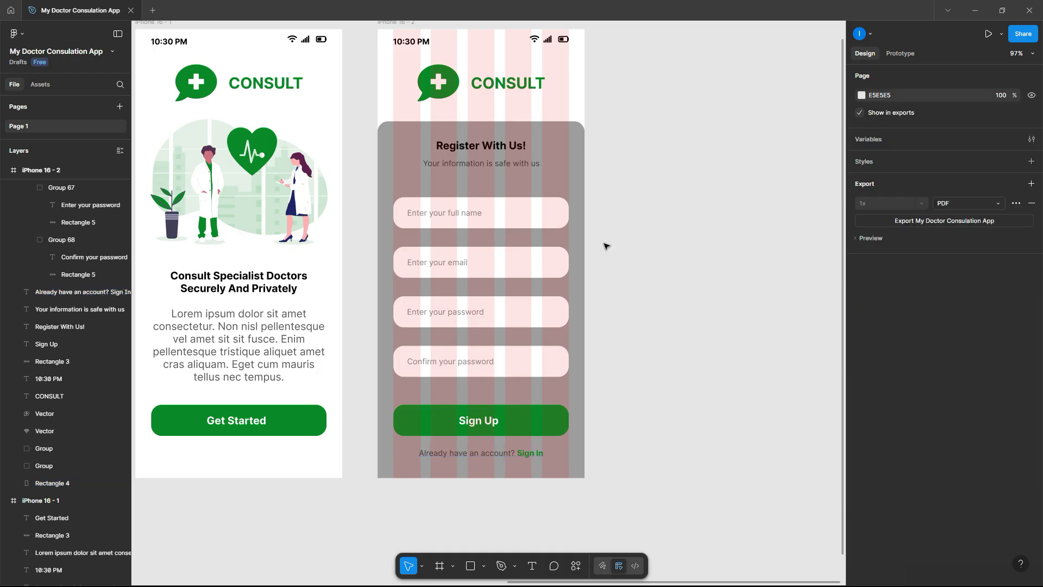
# - Duplicate the iPhone 16 - 2 screen to its right as iPhone 16 - 3
pyautogui.scroll(-5, 606, 246)
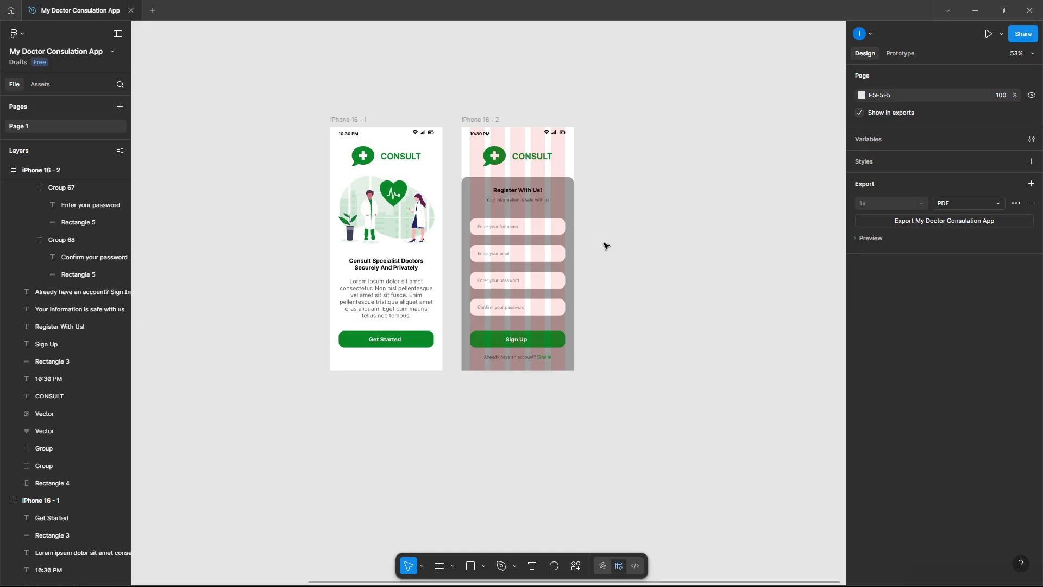
pyautogui.click(494, 119)
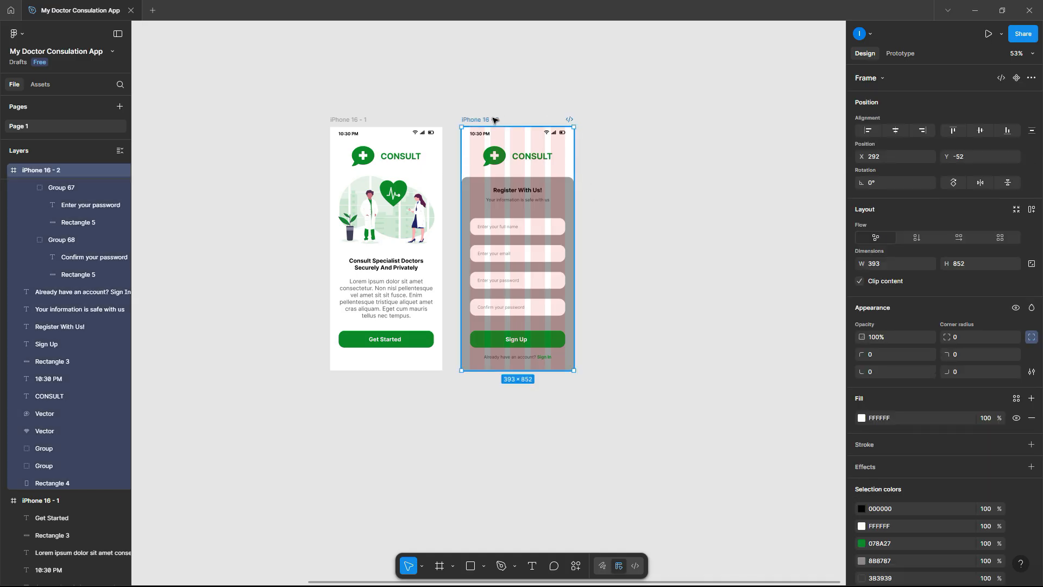
pyautogui.moveTo(497, 148); pyautogui.dragTo(628, 146)
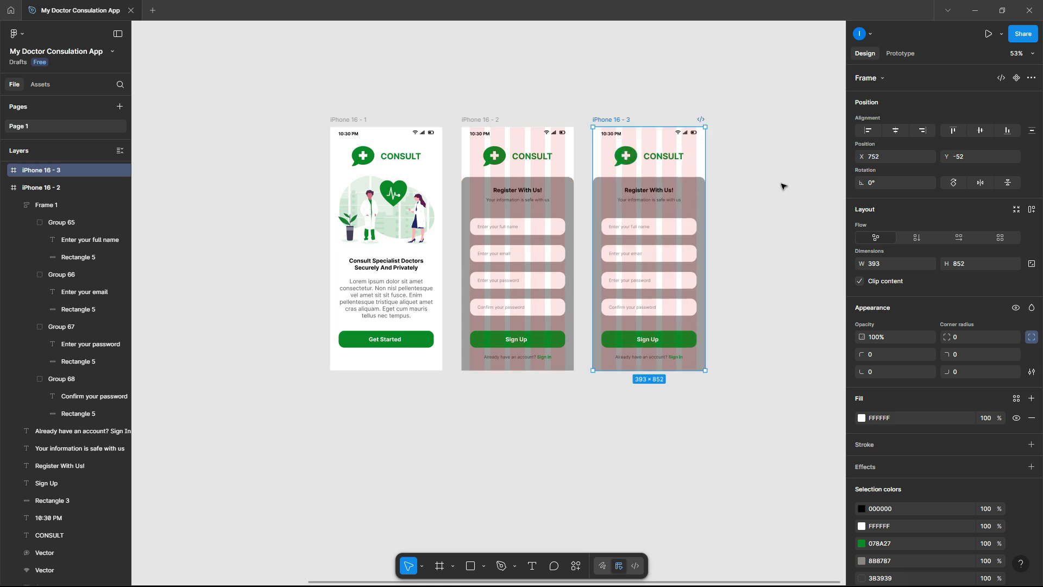
pyautogui.click(782, 186)
# - Hide the 5-column layout guide on iPhone 16 - 2
pyautogui.scroll(-1, 636, 174)
pyautogui.hscroll(1, 637, 175)
pyautogui.scroll(3, 586, 157)
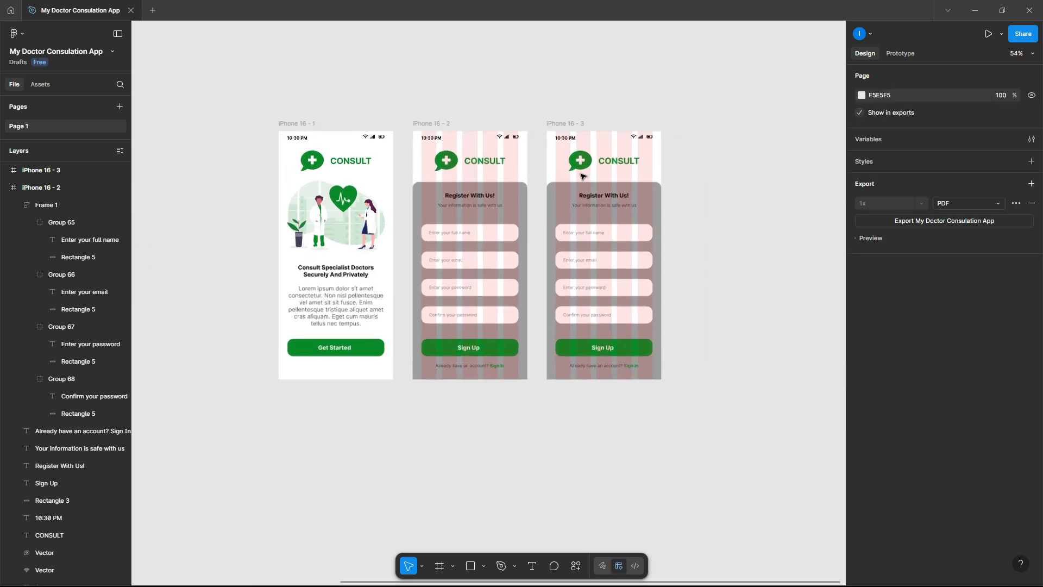
pyautogui.click(408, 118)
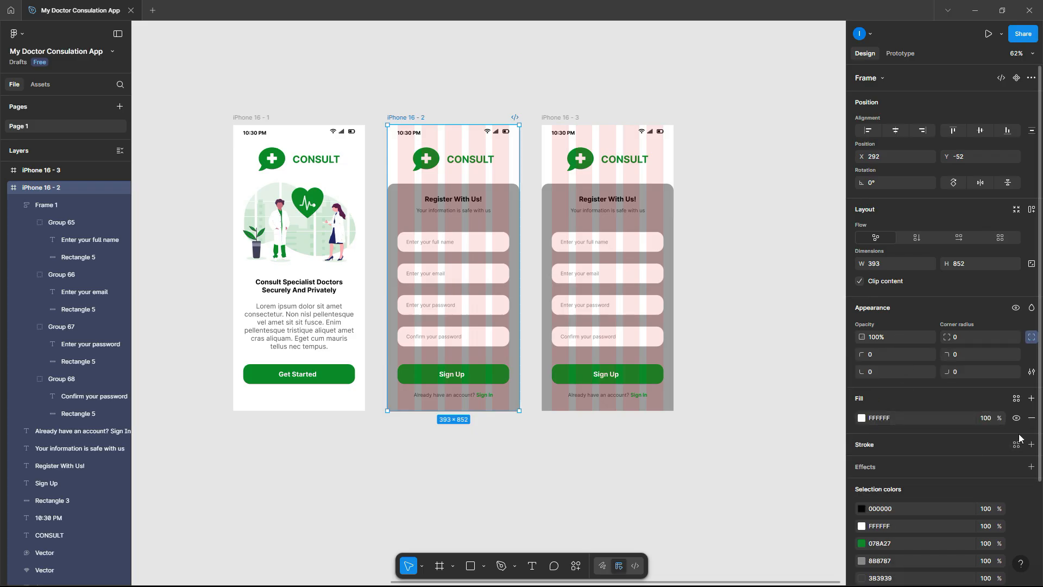
pyautogui.scroll(-3, 1026, 454)
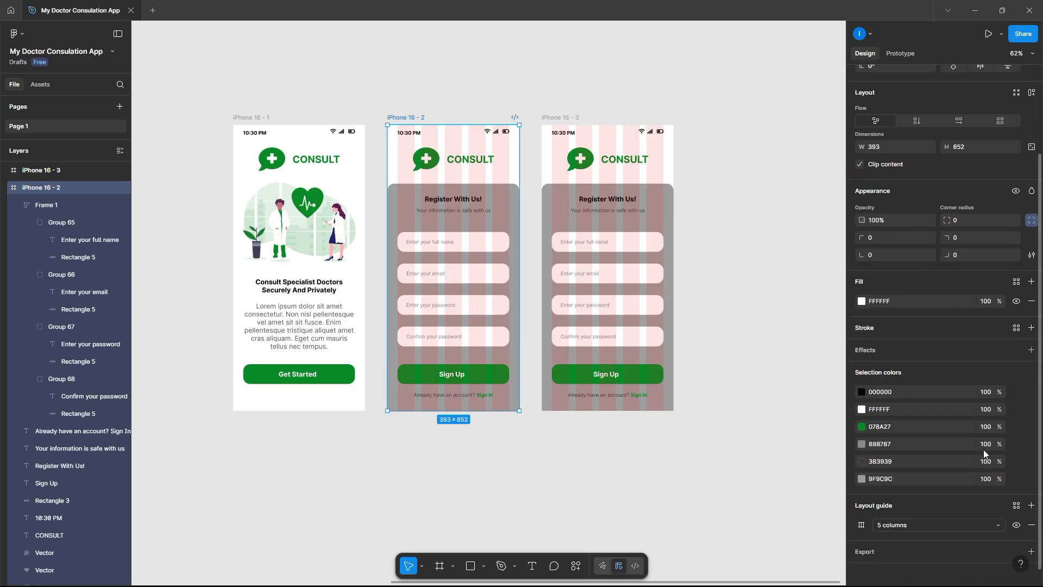
pyautogui.click(1016, 520)
pyautogui.click(736, 331)
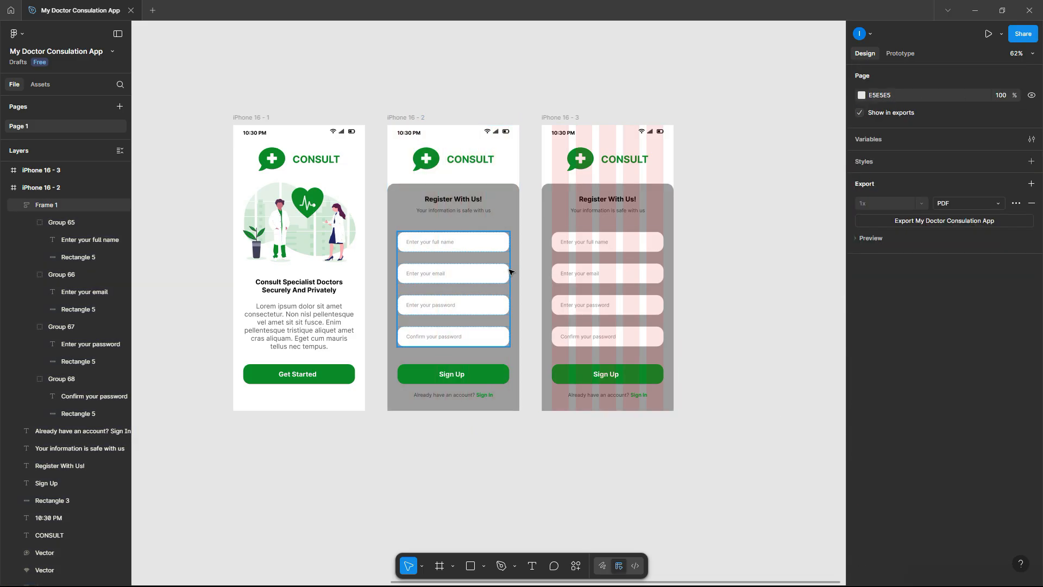
pyautogui.scroll(5, 476, 207)
pyautogui.scroll(-3, 476, 207)
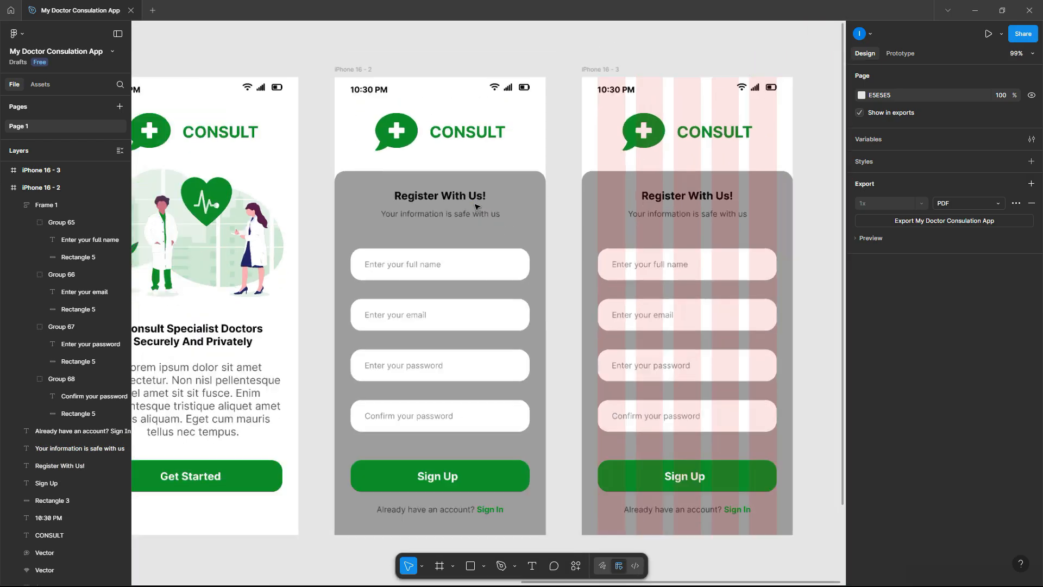
pyautogui.scroll(-1, 476, 207)
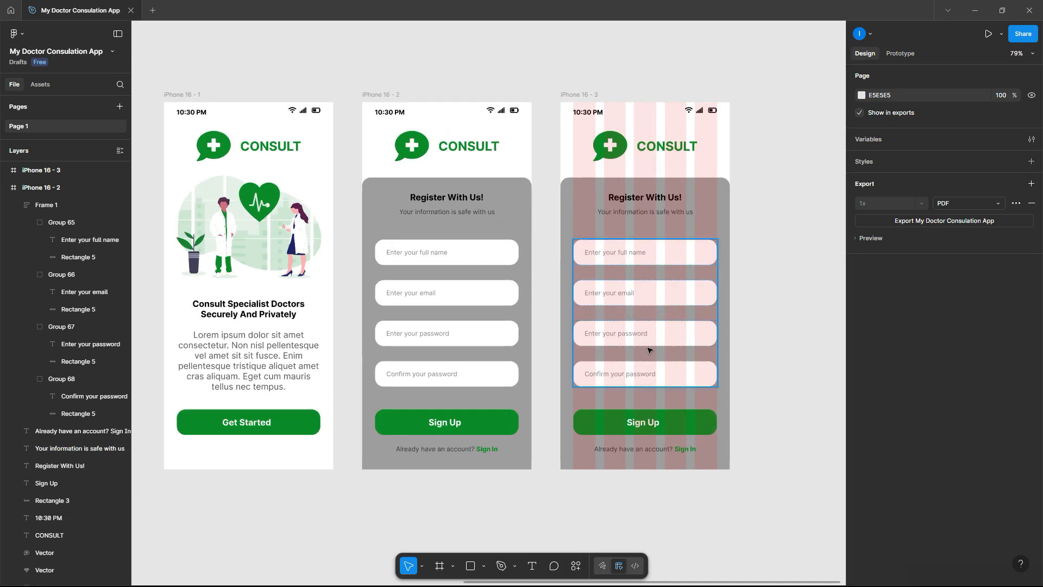
# - Lighten iPhone 16 - 2's grey panel from 9F9C9C to C0BCBC
pyautogui.click(525, 220)
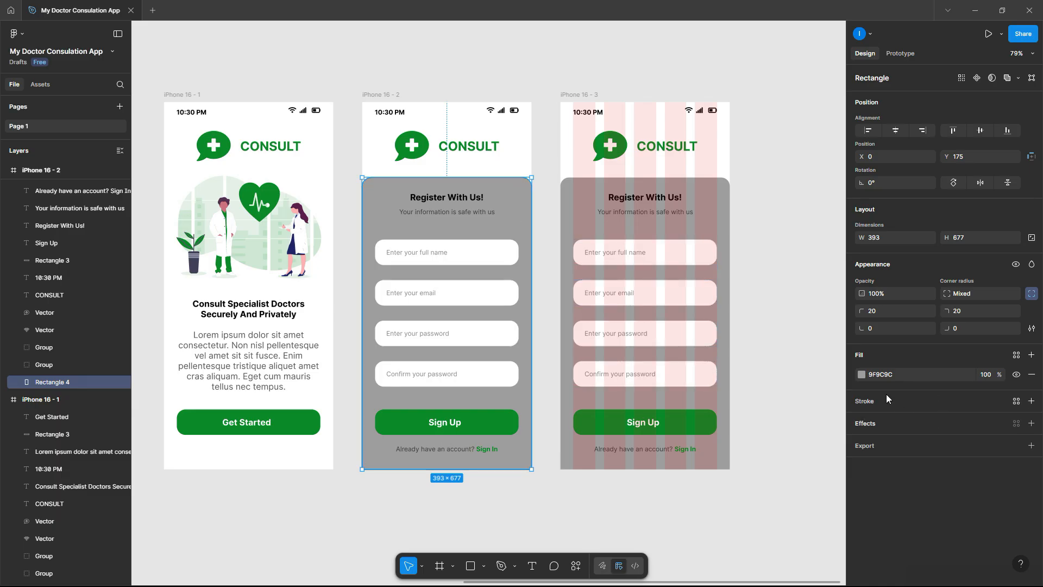
pyautogui.click(861, 375)
pyautogui.moveTo(728, 379); pyautogui.dragTo(728, 370)
pyautogui.click(769, 221)
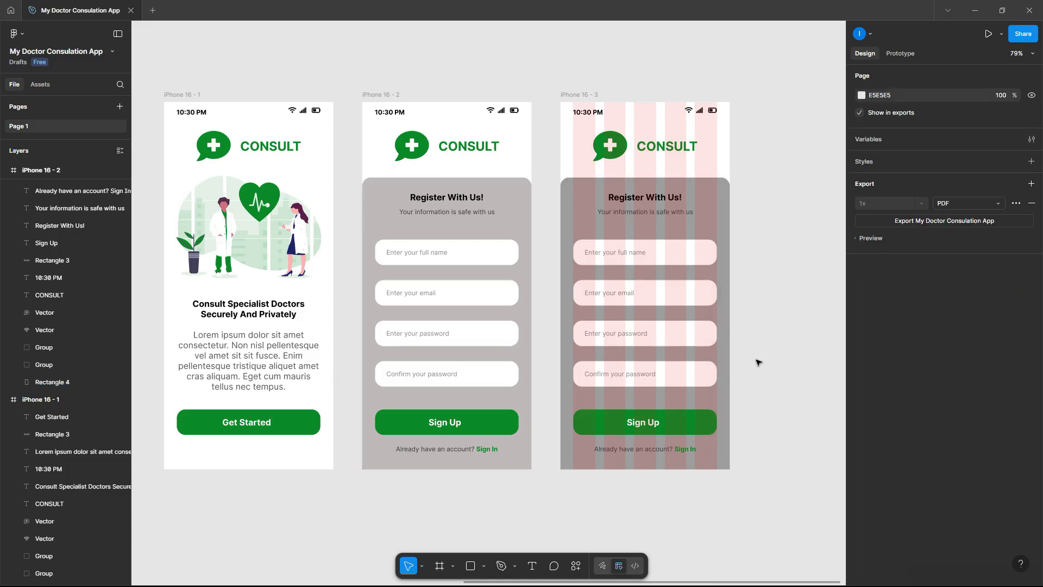
# - Eyedrop the same lighter grey onto iPhone 16 - 3's panel
pyautogui.click(574, 219)
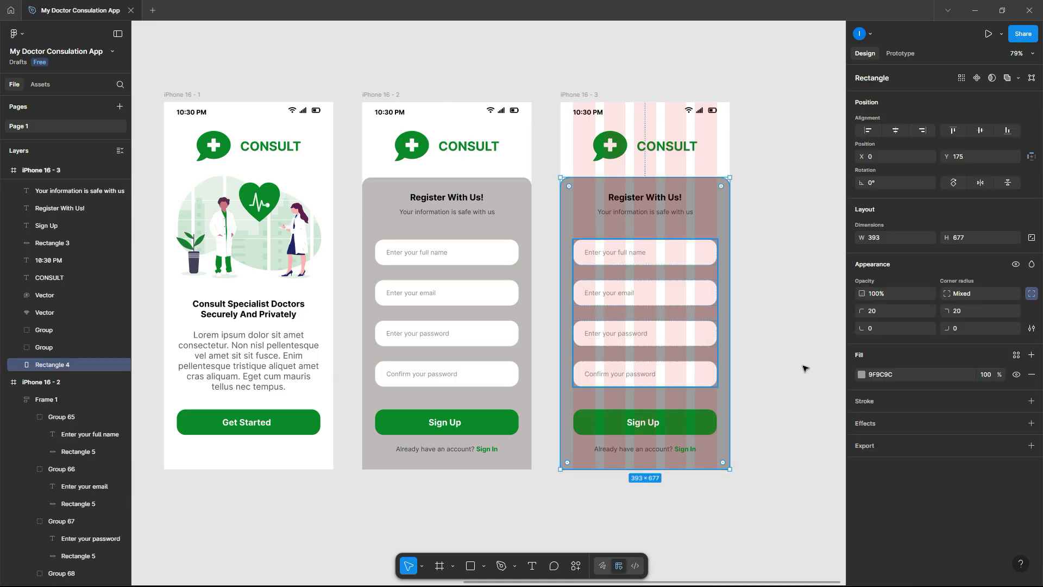
pyautogui.click(862, 374)
pyautogui.click(731, 468)
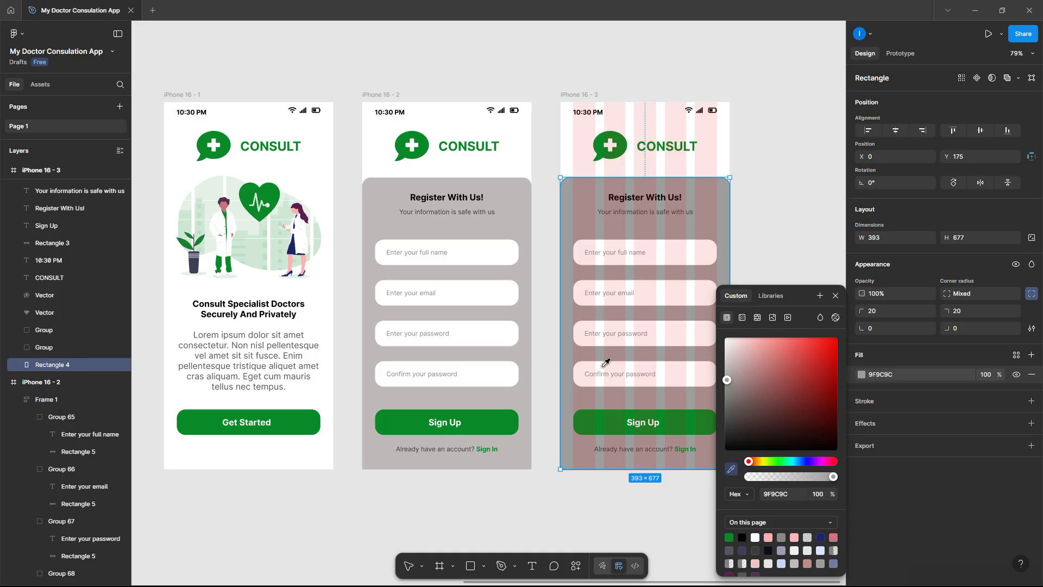
pyautogui.click(528, 370)
pyautogui.click(546, 381)
pyautogui.scroll(-2, 546, 381)
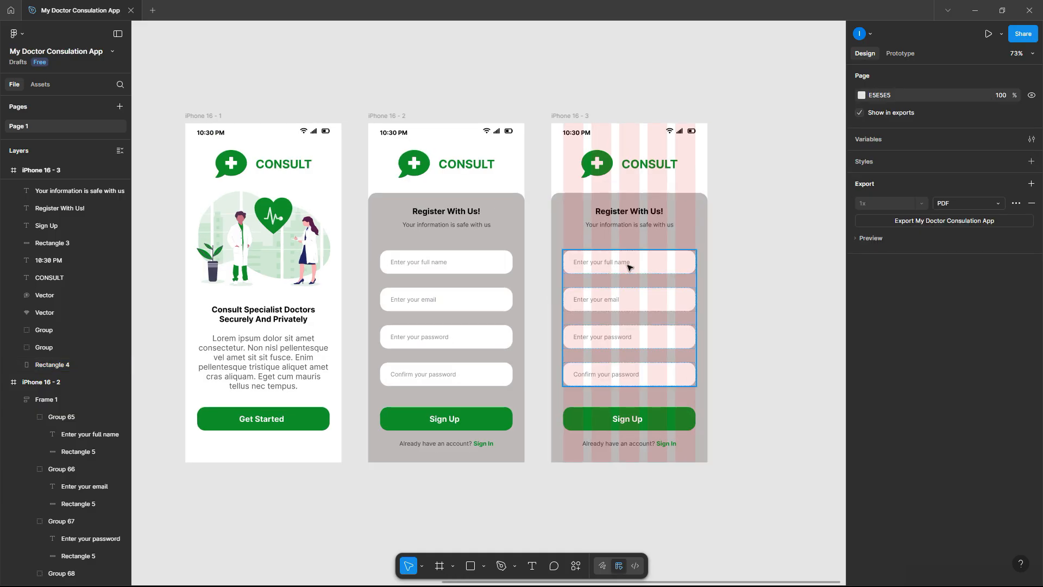
# - Delete the full-name and confirm-password fields from iPhone 16 - 3's form
pyautogui.click(628, 264)
pyautogui.click(628, 264)
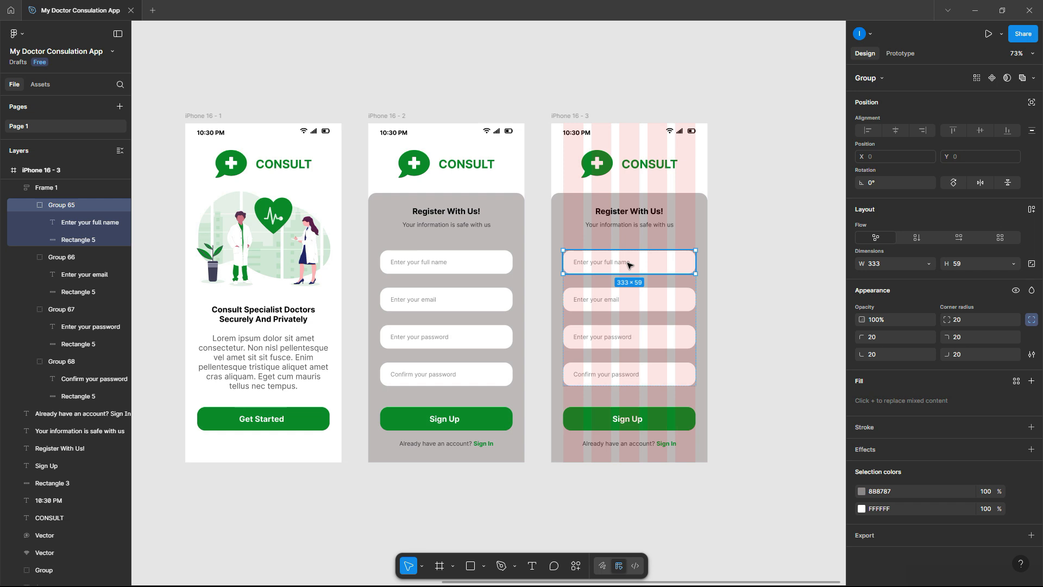
pyautogui.press('Delete')
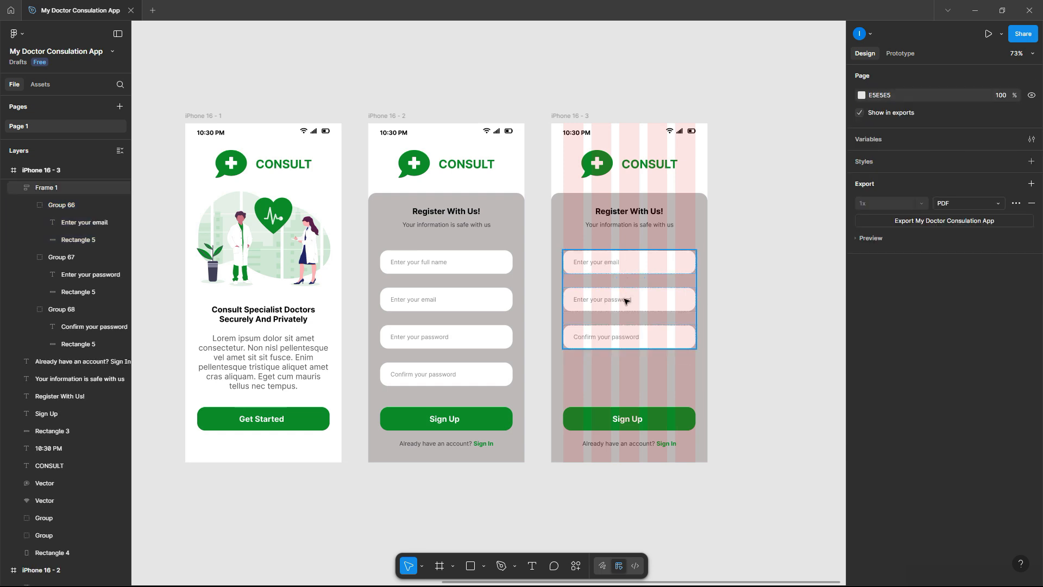
pyautogui.click(626, 303)
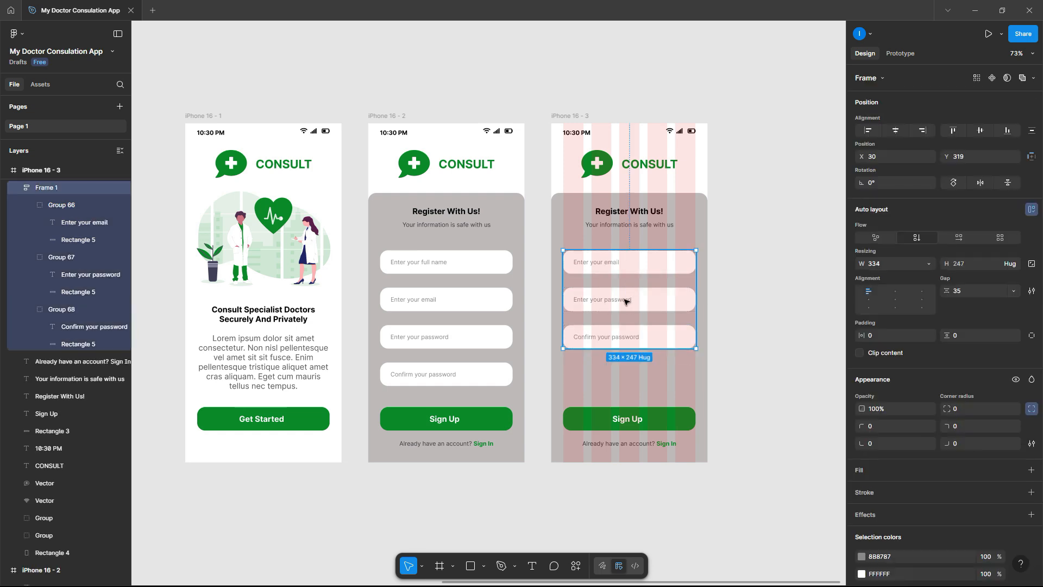
pyautogui.click(626, 341)
pyautogui.press('Delete')
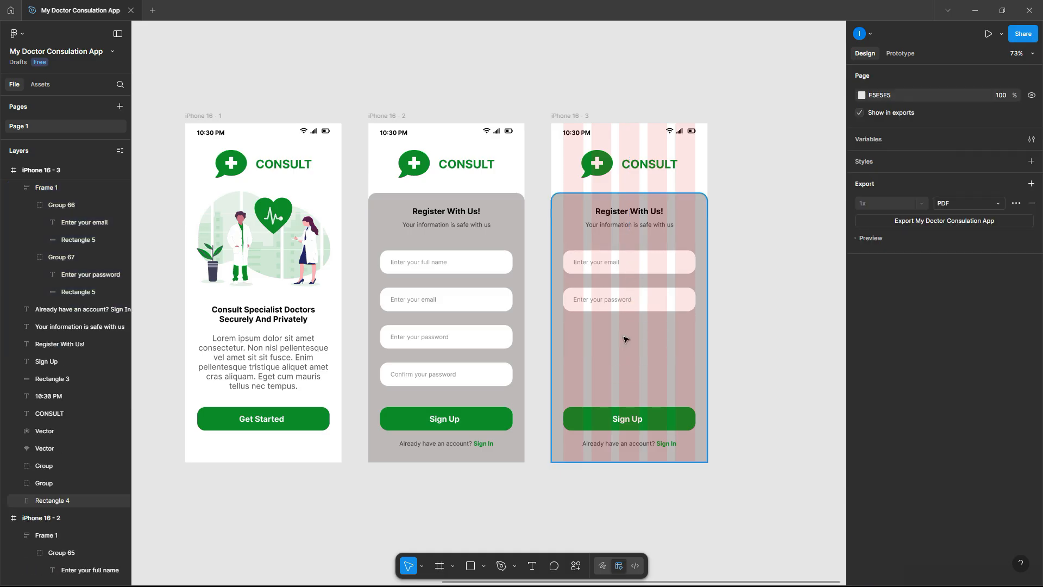
# - Move the remaining email and password fields lower on the panel
pyautogui.click(656, 270)
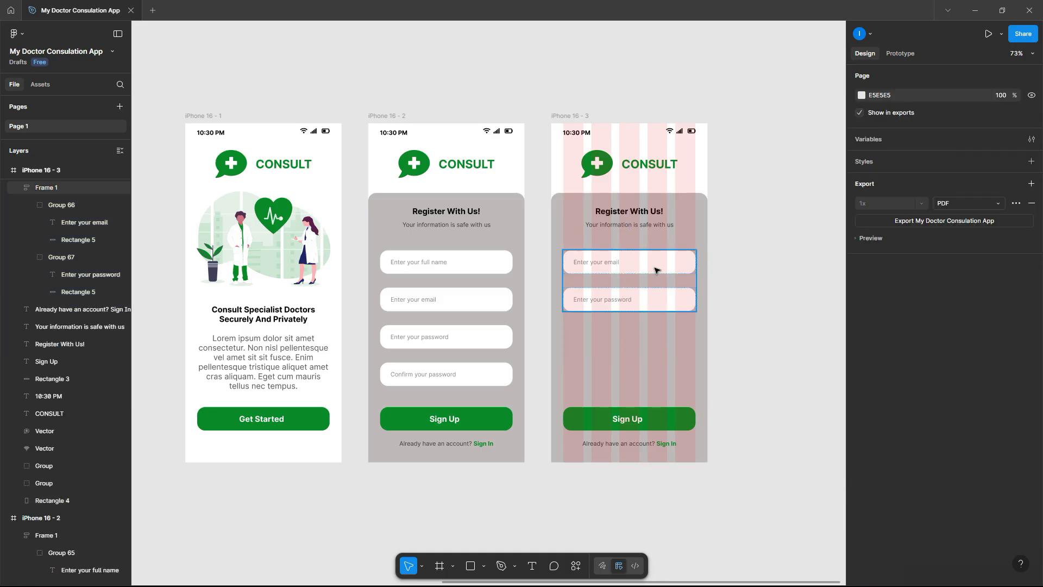
pyautogui.click(655, 270)
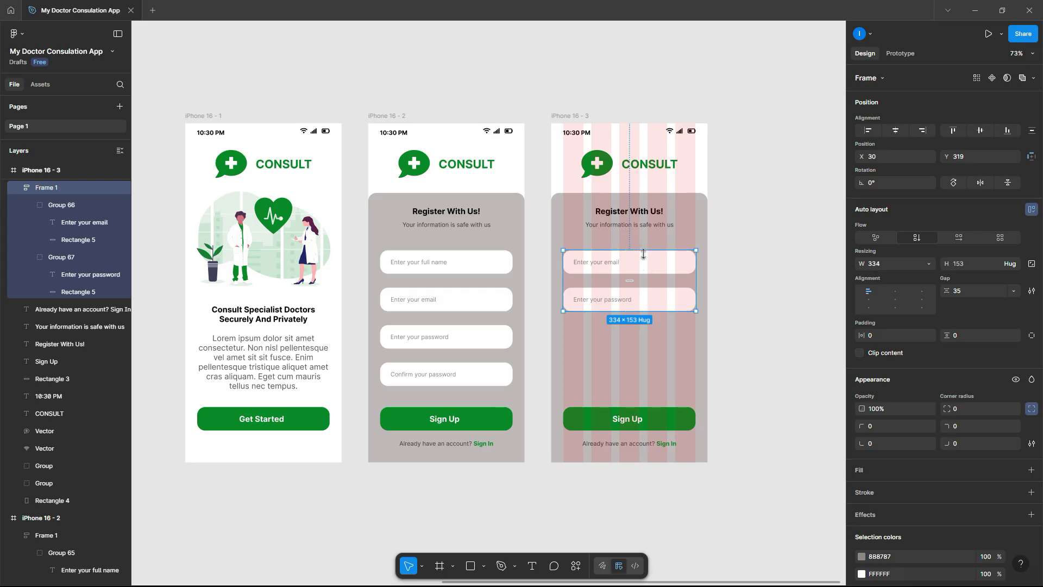
pyautogui.moveTo(638, 265); pyautogui.dragTo(639, 319)
pyautogui.click(645, 445)
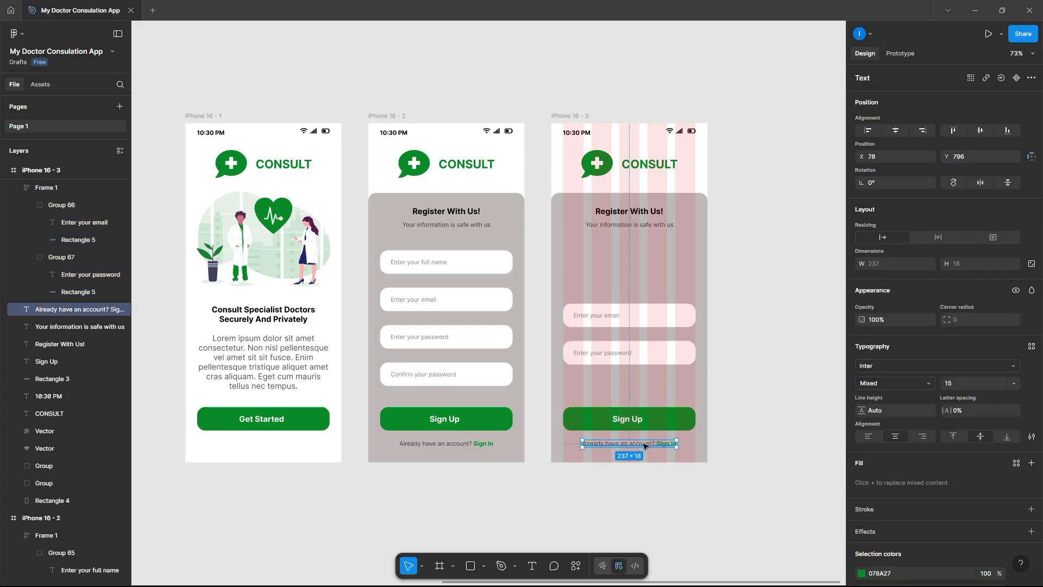
# - Copy the sign-in line beneath the password field and retype it as a bold green 'Forgot Password' link
pyautogui.moveTo(647, 445); pyautogui.dragTo(647, 378)
pyautogui.moveTo(748, 387); pyautogui.dragTo(648, 372)
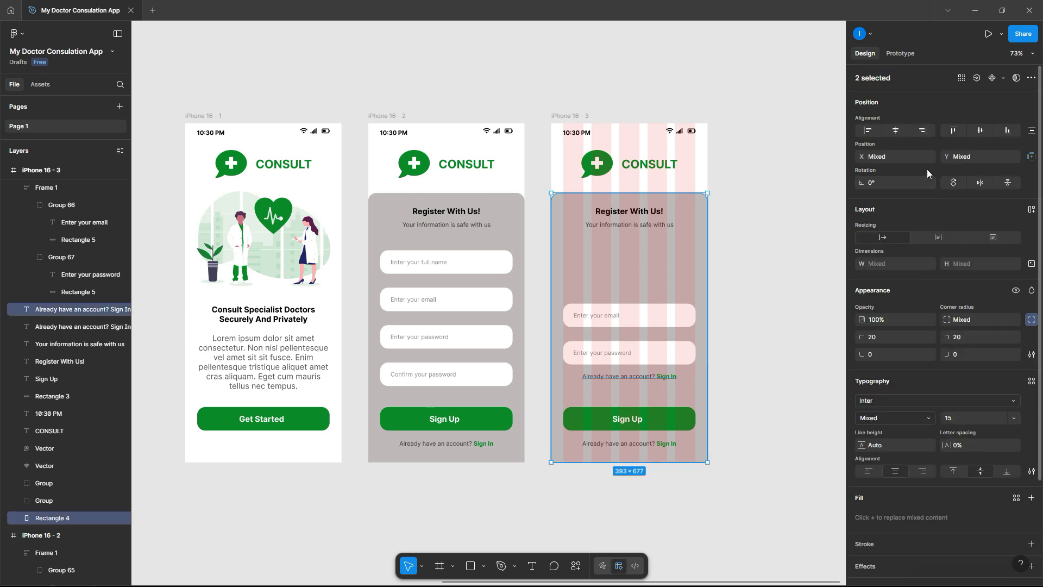
pyautogui.scroll(5, 678, 395)
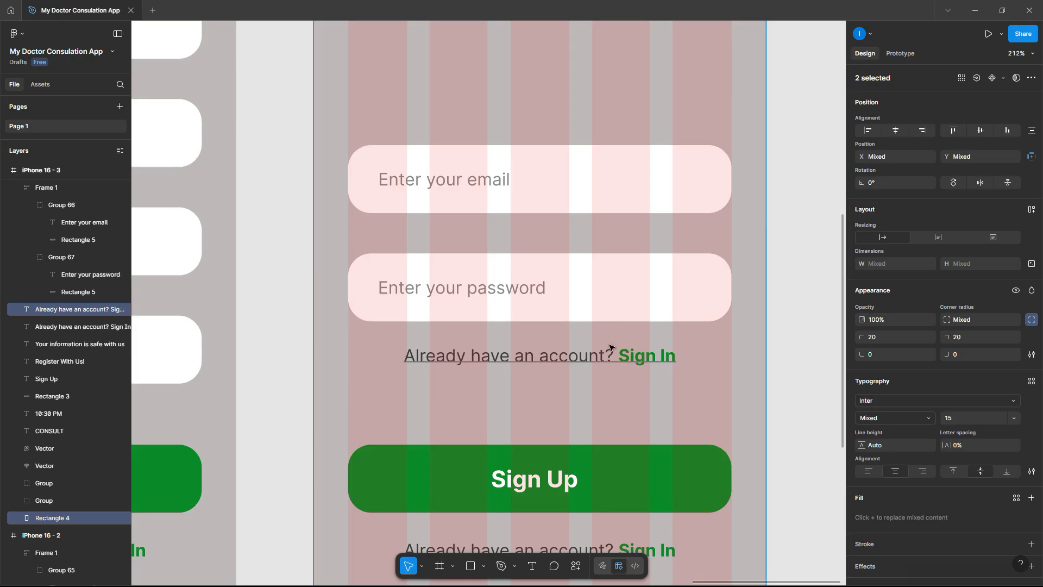
pyautogui.doubleClick(611, 355)
pyautogui.moveTo(621, 355); pyautogui.dragTo(384, 362)
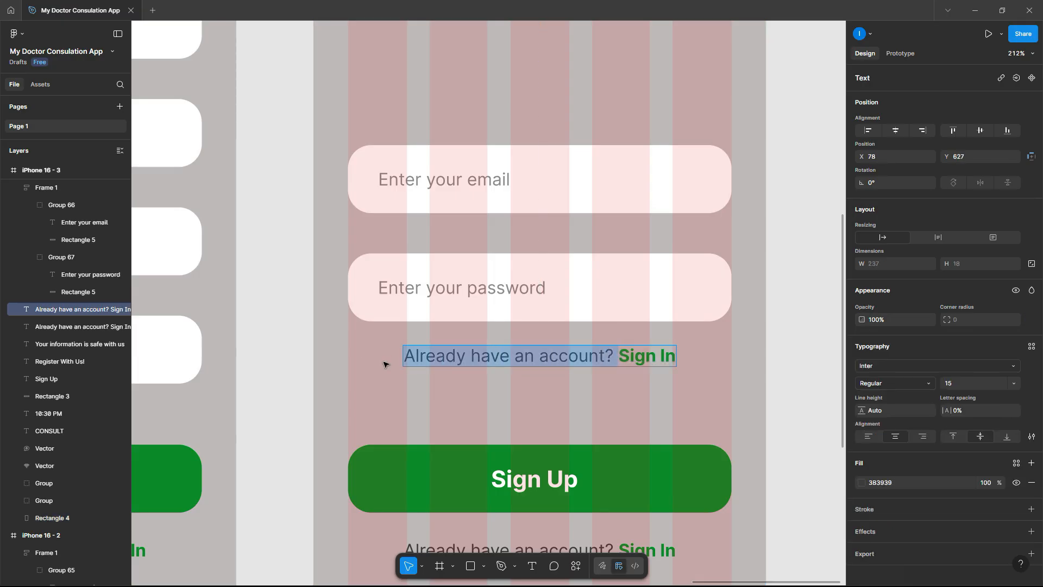
pyautogui.press('BackSpace')
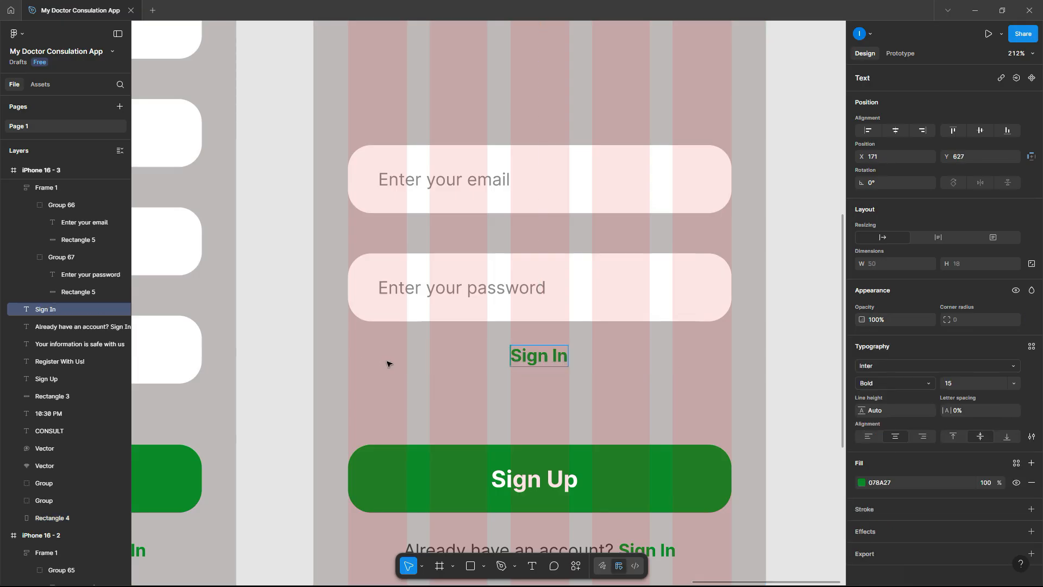
pyautogui.tripleClick(527, 356)
pyautogui.write('F')
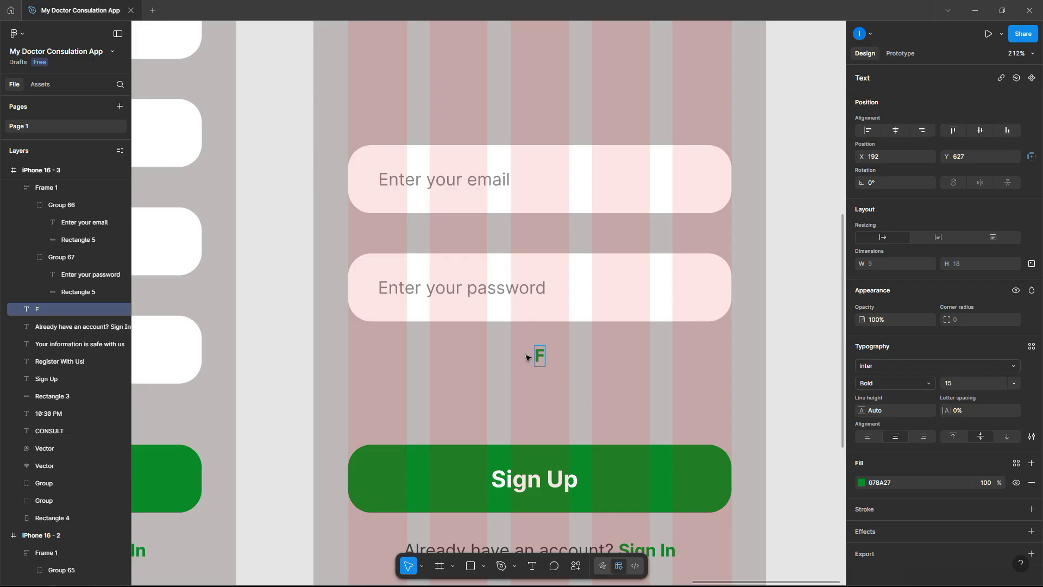
pyautogui.write('orgot Password')
pyautogui.press('Escape')
pyautogui.press('Escape')
# - Replace 'Already' with 'Don't' and 'In' with 'Up' so the line reads 'Don't have an account? Sign Up'
pyautogui.scroll(-2, 789, 360)
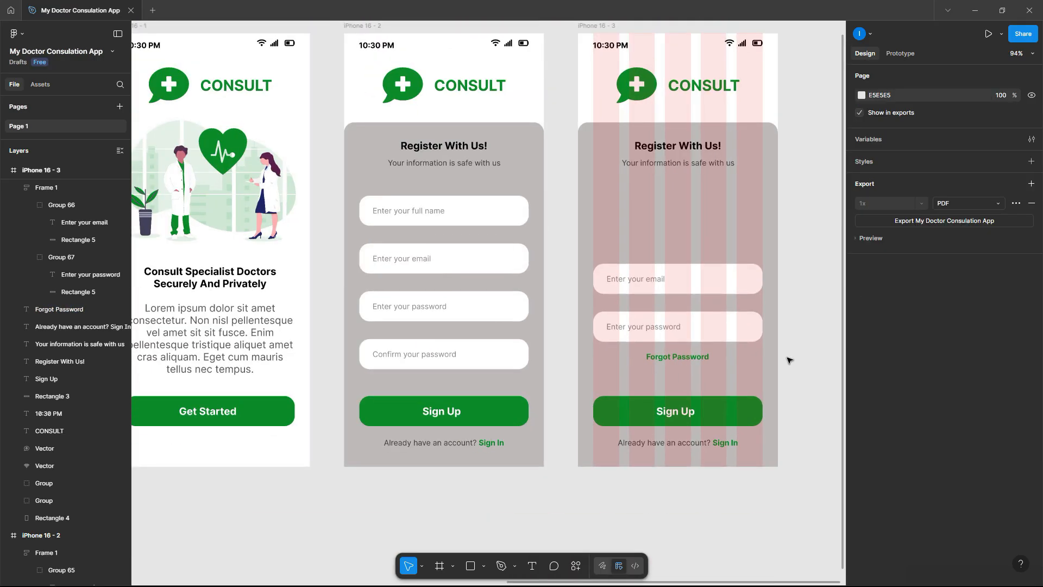
pyautogui.hscroll(2, 789, 361)
pyautogui.scroll(-2, 670, 410)
pyautogui.keyDown('ctrl'); pyautogui.scroll(4, 668, 410); pyautogui.keyUp('ctrl')
pyautogui.keyDown('ctrl'); pyautogui.scroll(3, 667, 410); pyautogui.keyUp('ctrl')
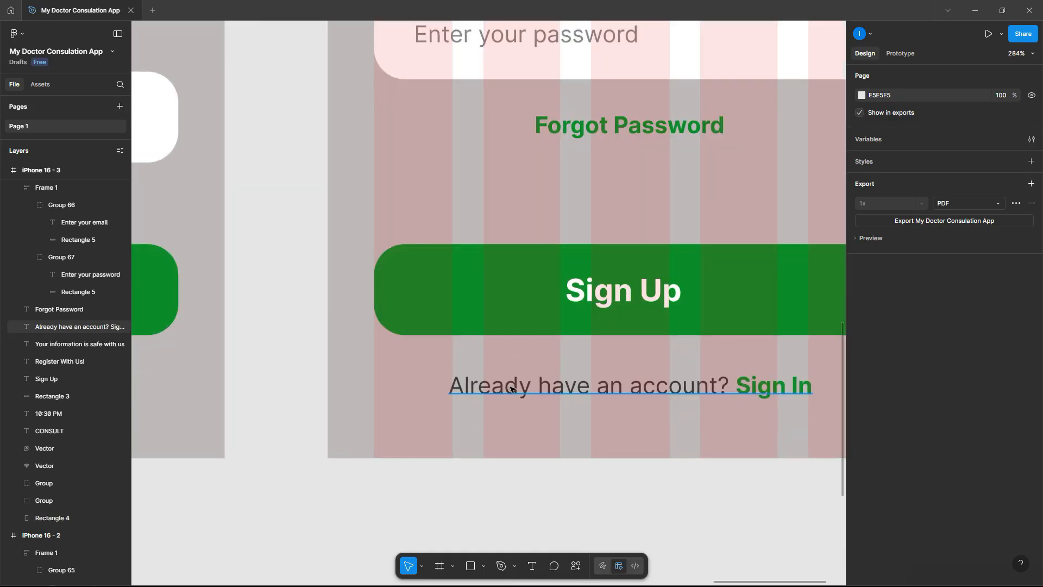
pyautogui.doubleClick(522, 387)
pyautogui.moveTo(529, 387); pyautogui.dragTo(451, 387)
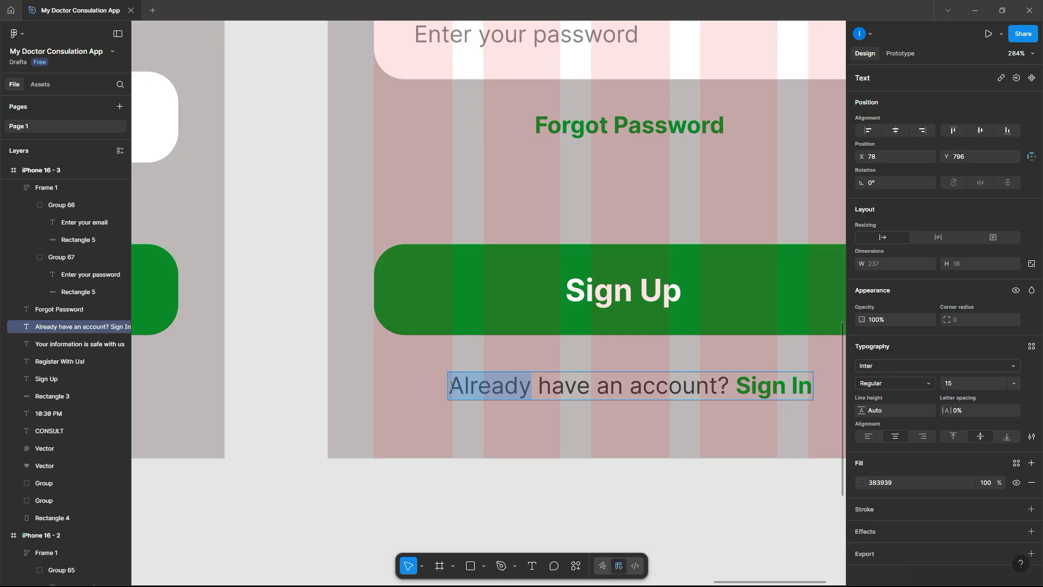
pyautogui.write('Don')
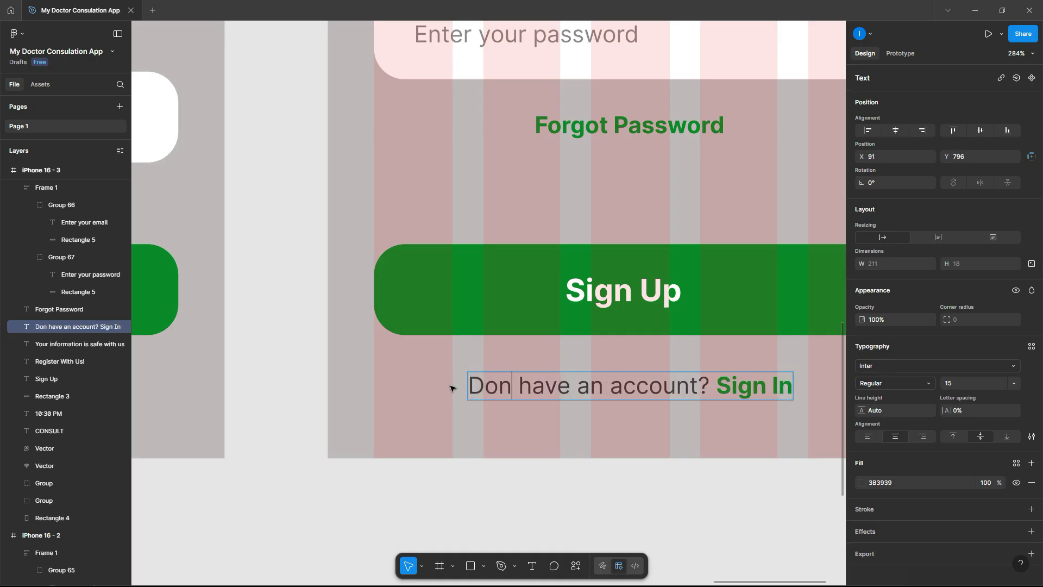
pyautogui.write("'t")
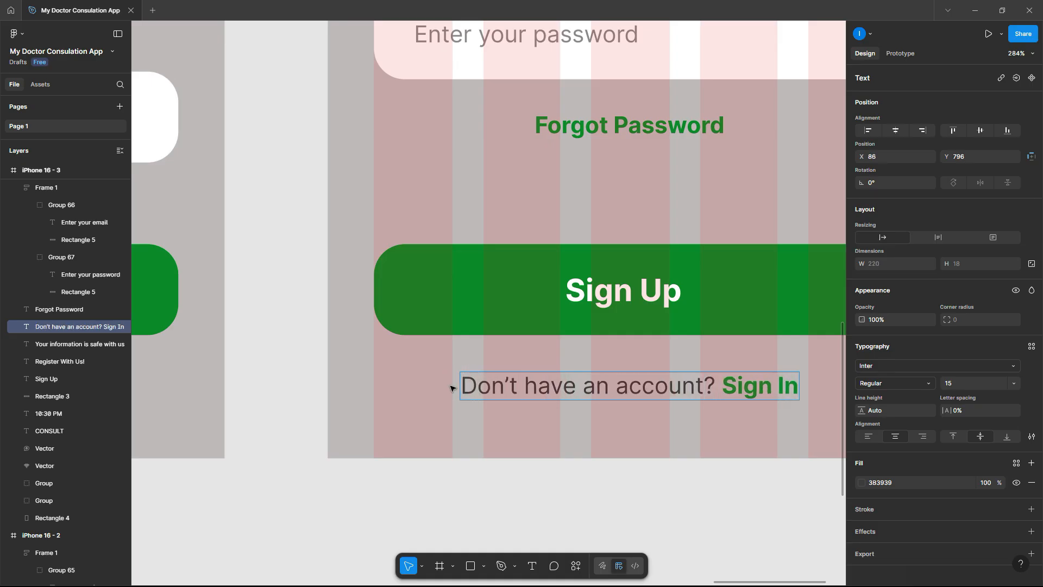
pyautogui.moveTo(776, 385); pyautogui.dragTo(809, 386)
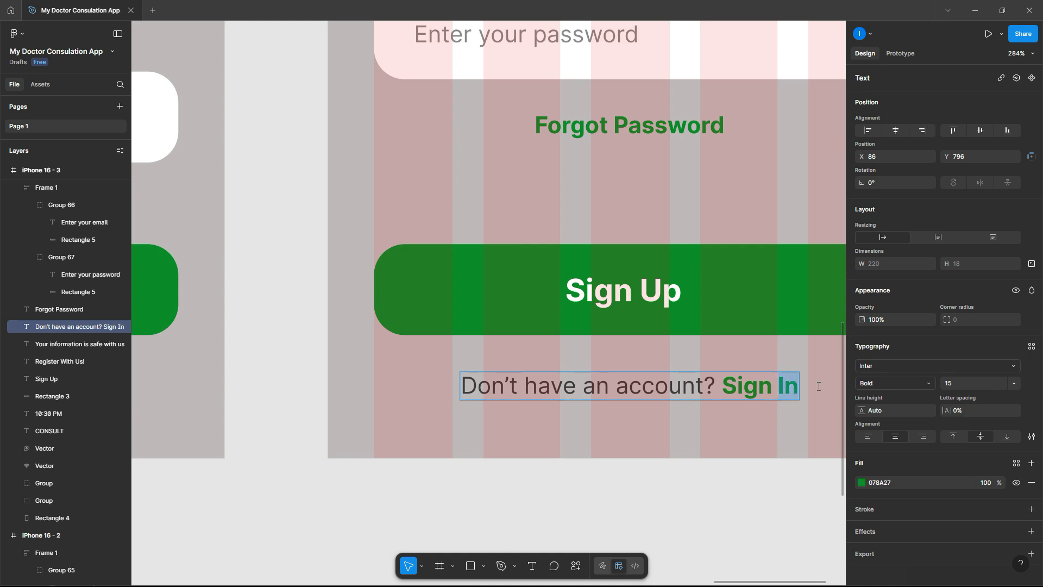
pyautogui.write('Up')
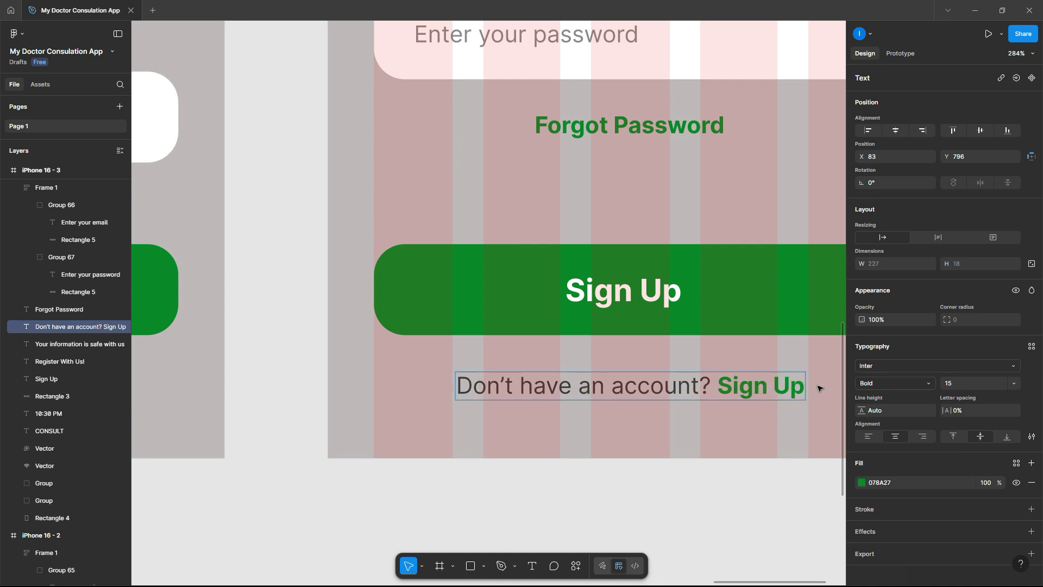
pyautogui.scroll(-10, 818, 387)
pyautogui.doubleClick(472, 107)
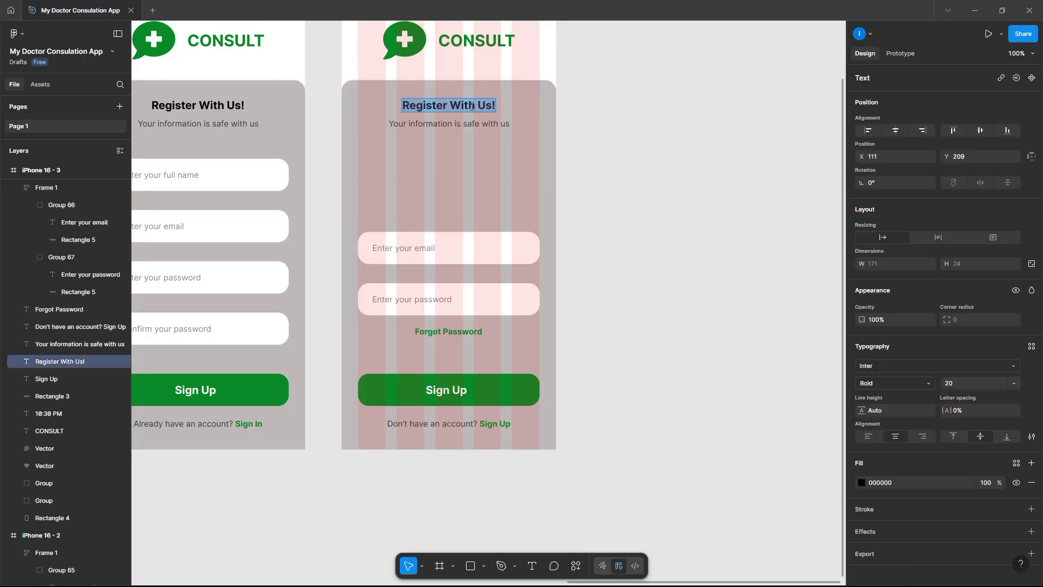
# - Retitle the heading 'Welcome Back!' and delete the subtitle beneath it
pyautogui.write('We')
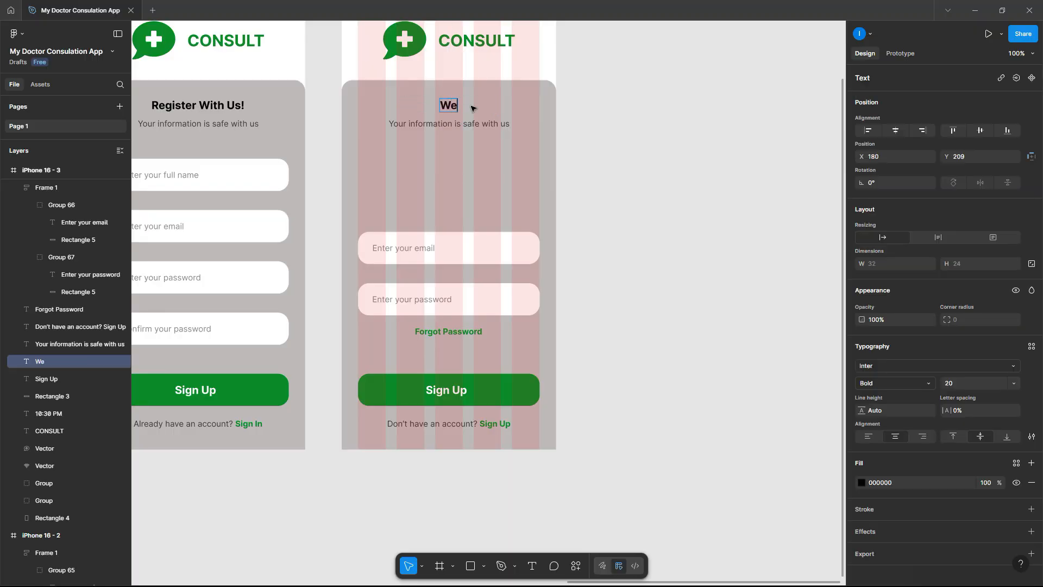
pyautogui.write('lcome Bac')
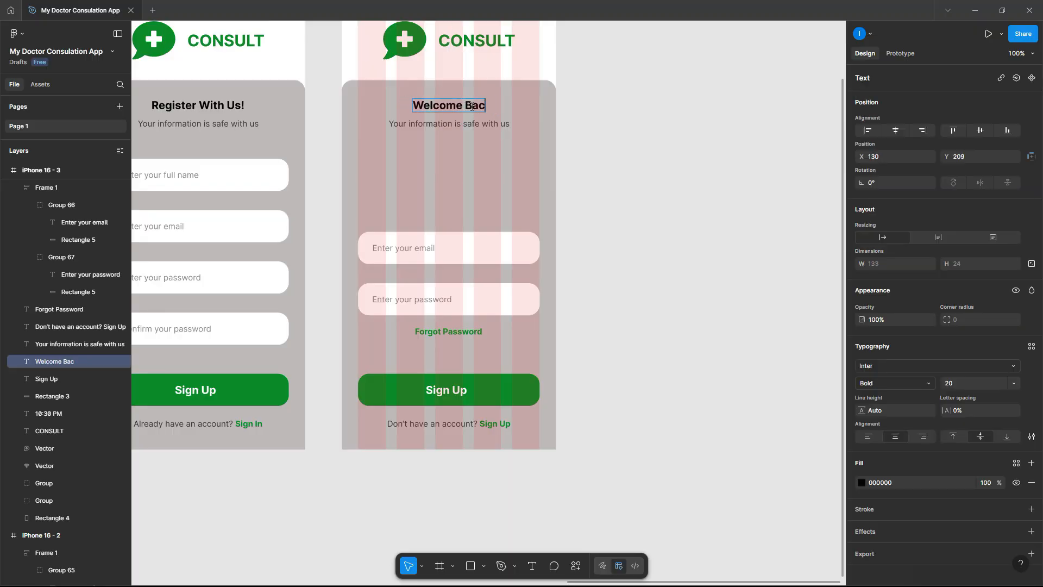
pyautogui.write('k!')
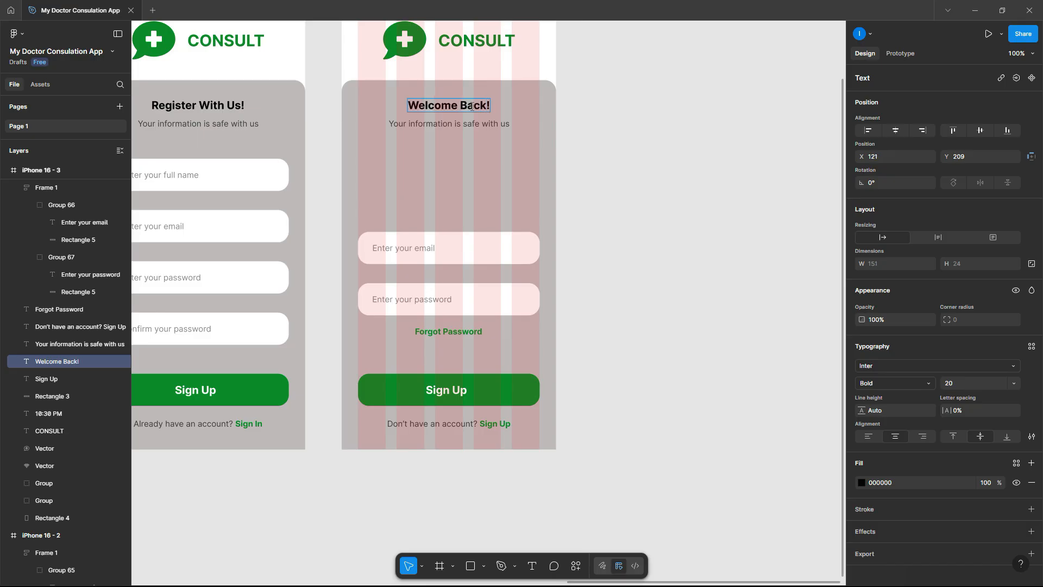
pyautogui.click(590, 67)
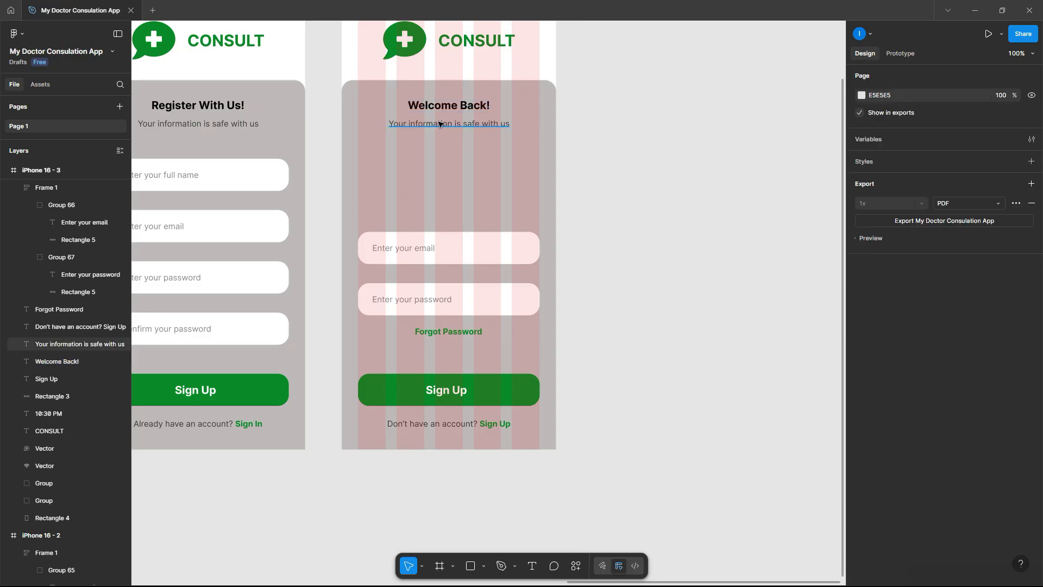
pyautogui.click(440, 123)
pyautogui.press('Delete')
# - Drag the undraw access-account illustration onto iPhone 16 - 3
pyautogui.scroll(-5, 540, 168)
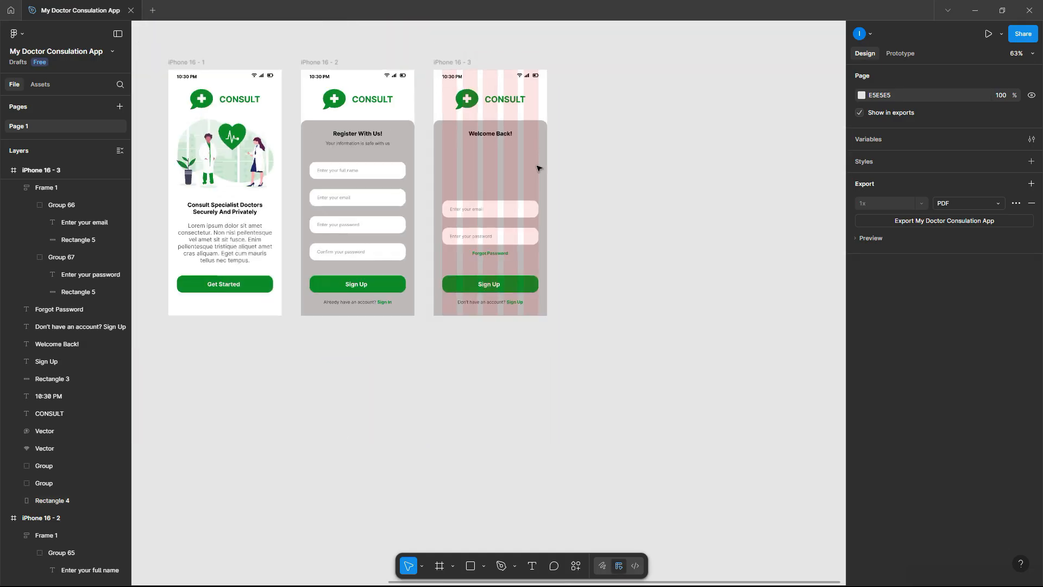
pyautogui.scroll(-3, 275, 156)
pyautogui.moveTo(154, 179); pyautogui.dragTo(550, 180)
# - Shrink the illustration, pull Group 64 out of its frame, and delete the empty frame
pyautogui.scroll(5, 557, 166)
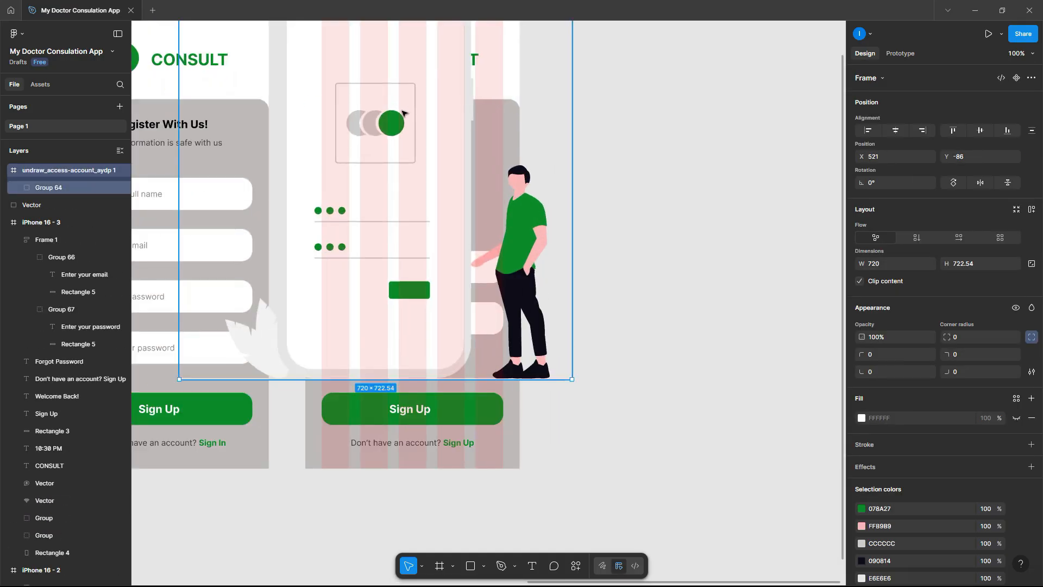
pyautogui.moveTo(182, 95); pyautogui.dragTo(422, 337)
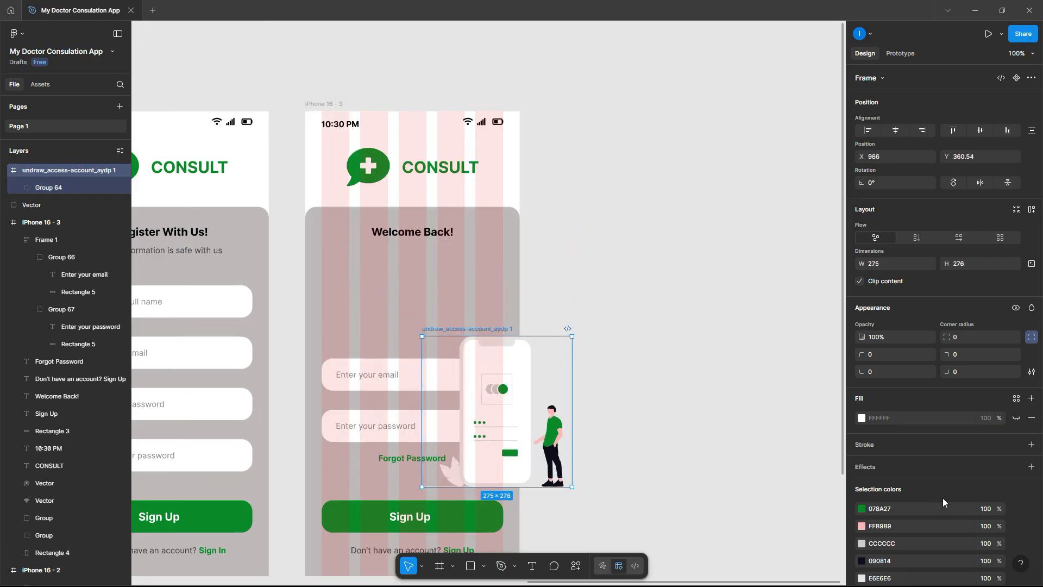
pyautogui.moveTo(546, 444); pyautogui.dragTo(684, 358)
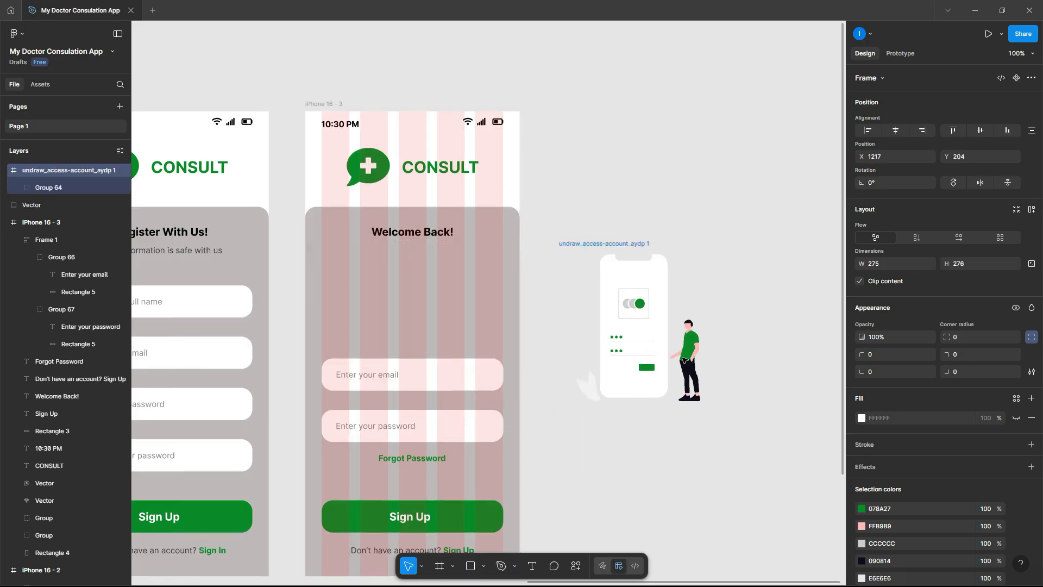
pyautogui.click(65, 187)
pyautogui.moveTo(639, 327); pyautogui.dragTo(733, 463)
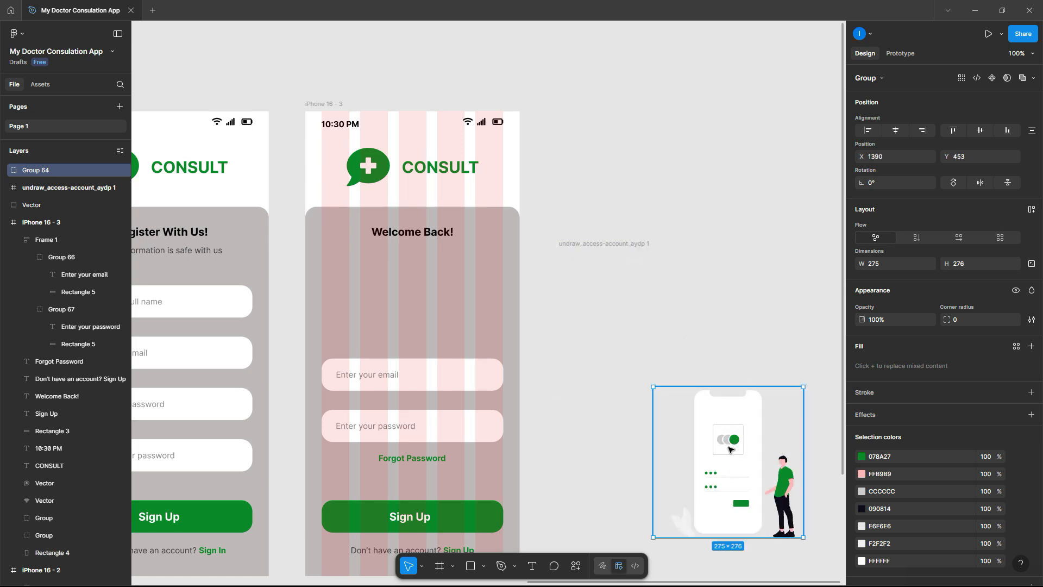
pyautogui.click(619, 248)
pyautogui.press('Delete')
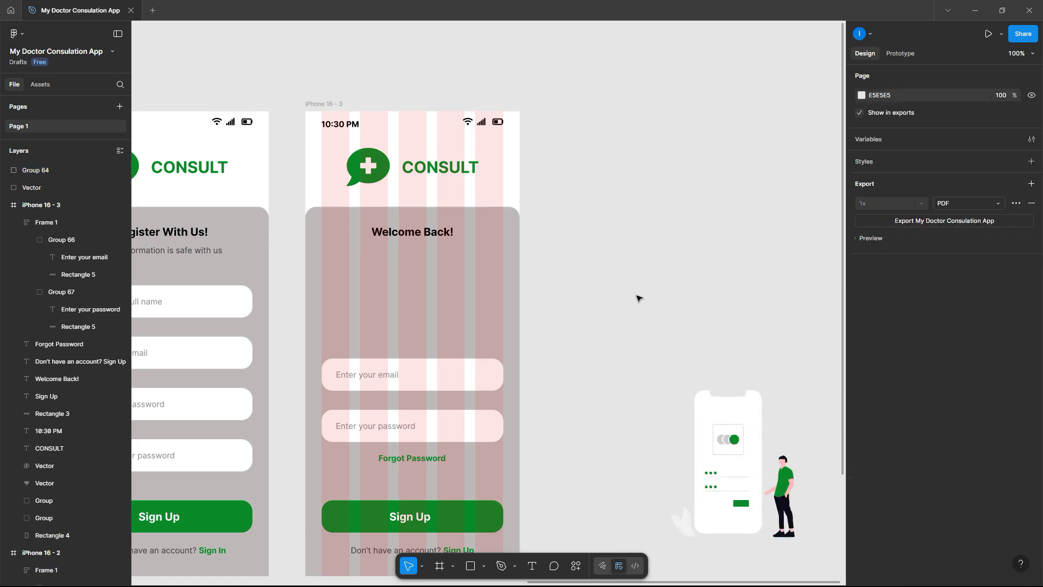
# - Place Group 64 under the Welcome Back! heading and scale it to 181.34 × 182
pyautogui.click(759, 442)
pyautogui.moveTo(760, 443); pyautogui.dragTo(443, 301)
pyautogui.moveTo(412, 398); pyautogui.dragTo(411, 335)
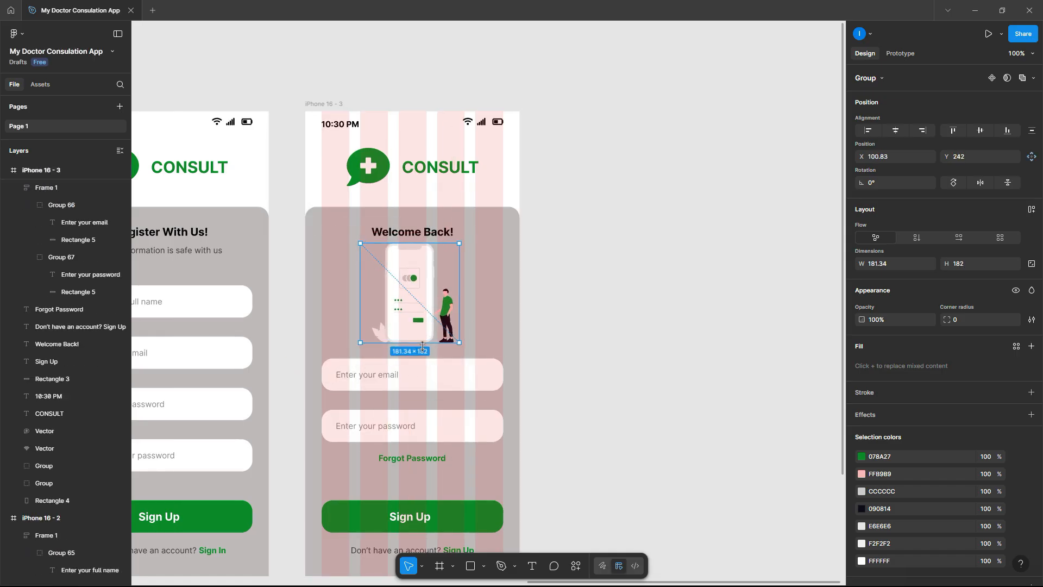
# - Nudge the email/password fields and Forgot Password text down two steps
pyautogui.click(433, 389)
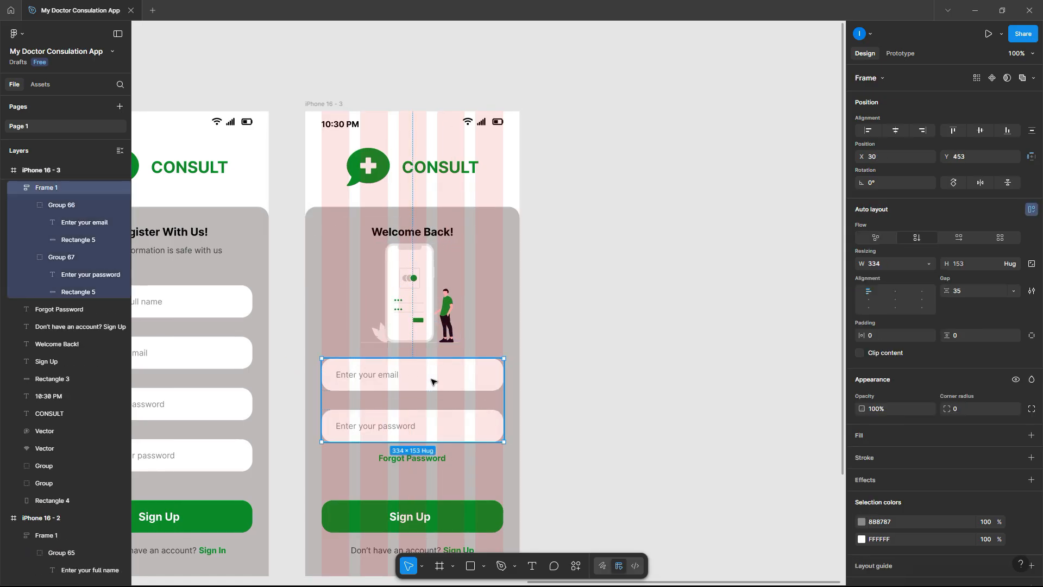
pyautogui.keyDown('shift'); pyautogui.click(433, 458); pyautogui.keyUp('shift')
pyautogui.press('Down')
pyautogui.press('Down')
pyautogui.press('Down')
pyautogui.press('Down')
pyautogui.press('Down')
pyautogui.press('Down')
pyautogui.press('Down')
pyautogui.press('Down')
pyautogui.press('Down')
pyautogui.press('Down')
pyautogui.press('Down')
pyautogui.press('Down')
pyautogui.press('Down')
pyautogui.press('Down')
pyautogui.press('Down')
pyautogui.press('Down')
pyautogui.press('Down')
pyautogui.press('Down')
pyautogui.press('Down')
pyautogui.press('Down')
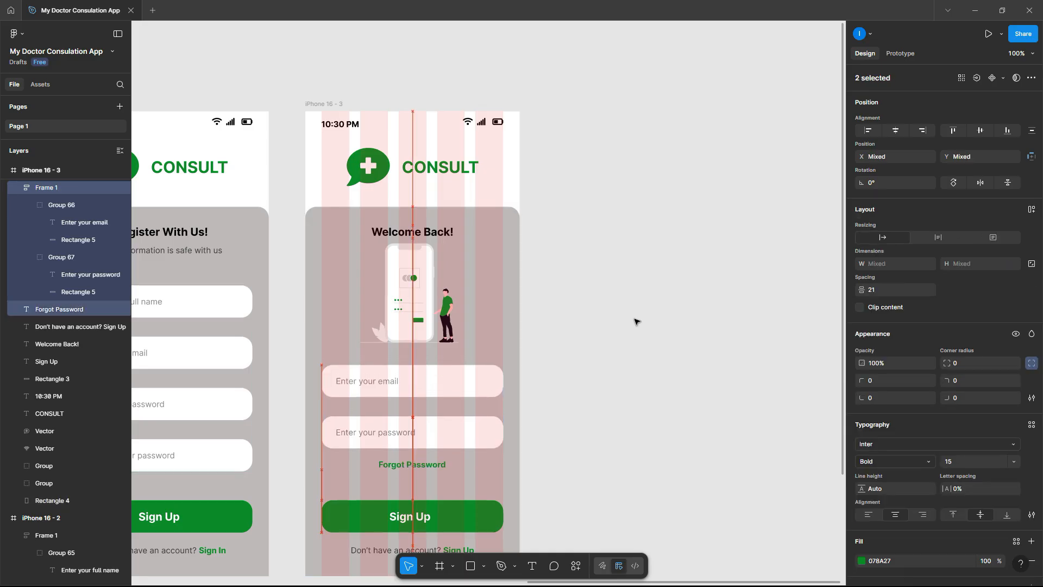
pyautogui.press('Down')
pyautogui.press('Down')
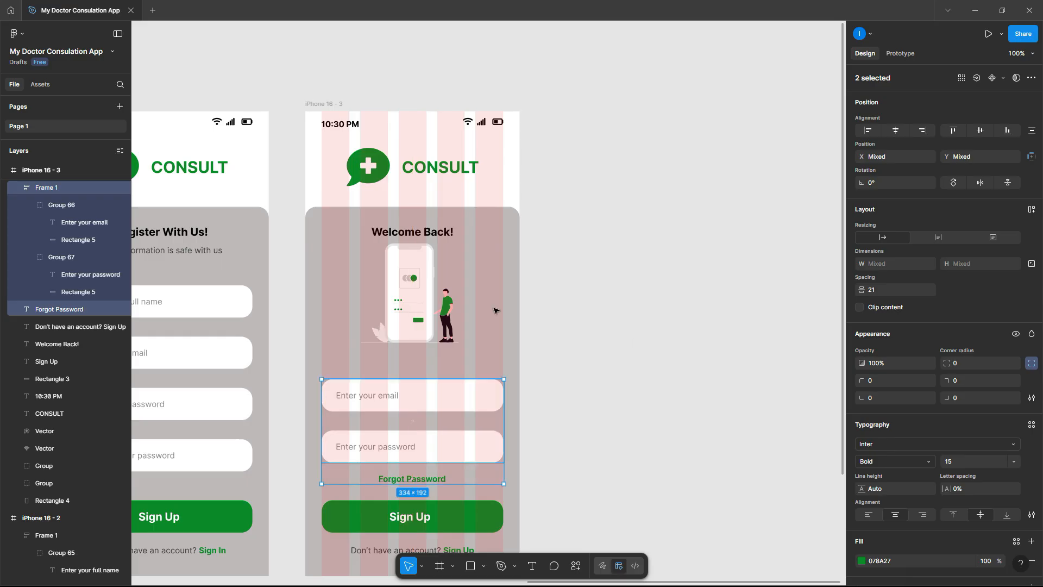
# - Move the illustration lower and centre it horizontally within the card
pyautogui.click(421, 296)
pyautogui.moveTo(421, 296)
pyautogui.mouseDown()
pyautogui.moveTo(469, 301)
pyautogui.moveTo(434, 291)
pyautogui.mouseUp()
pyautogui.moveTo(584, 311); pyautogui.dragTo(350, 276)
pyautogui.click(899, 136)
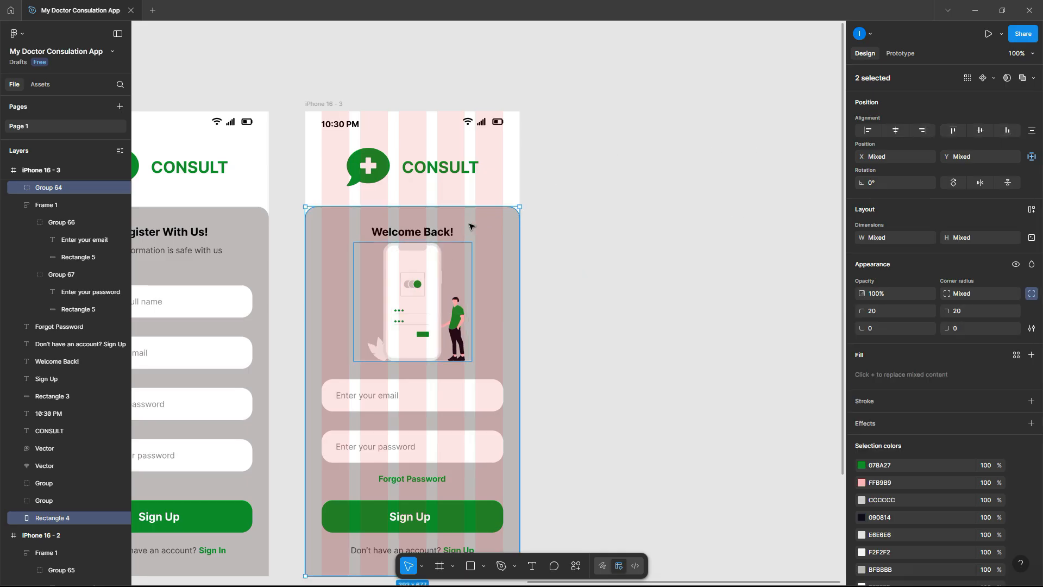
# - Raise the Welcome Back! heading slightly
pyautogui.moveTo(433, 234); pyautogui.dragTo(438, 227)
pyautogui.click(583, 293)
pyautogui.scroll(-3, 583, 293)
pyautogui.scroll(7, 486, 437)
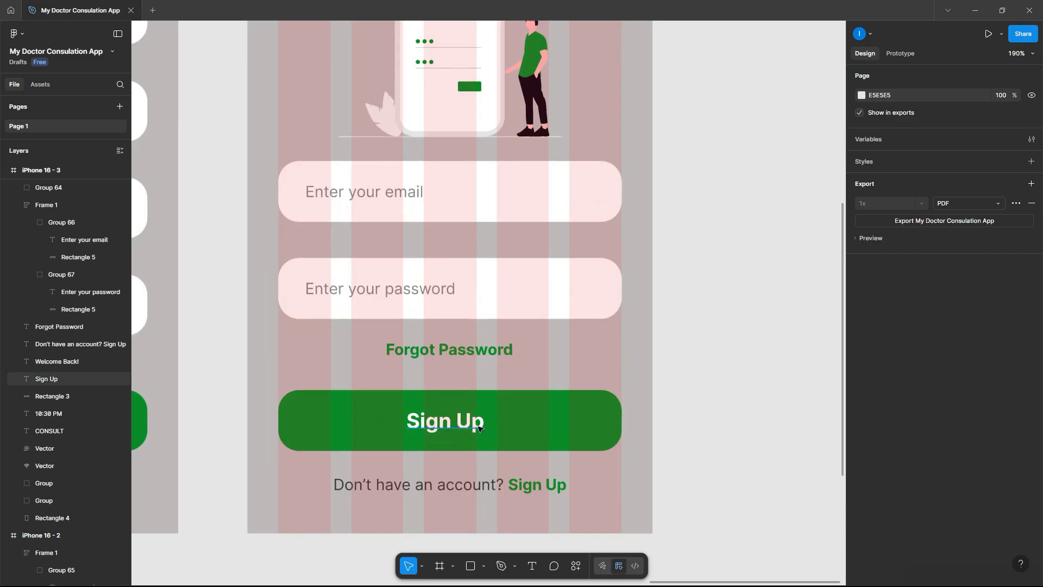
# - Change the main button label from 'Sign Up' to 'Sign In'
pyautogui.doubleClick(478, 428)
pyautogui.moveTo(459, 420); pyautogui.dragTo(511, 424)
pyautogui.write('In')
pyautogui.click(713, 373)
pyautogui.scroll(-8, 713, 373)
pyautogui.hscroll(3, 713, 374)
pyautogui.hscroll(-1, 714, 373)
pyautogui.hscroll(-1, 713, 373)
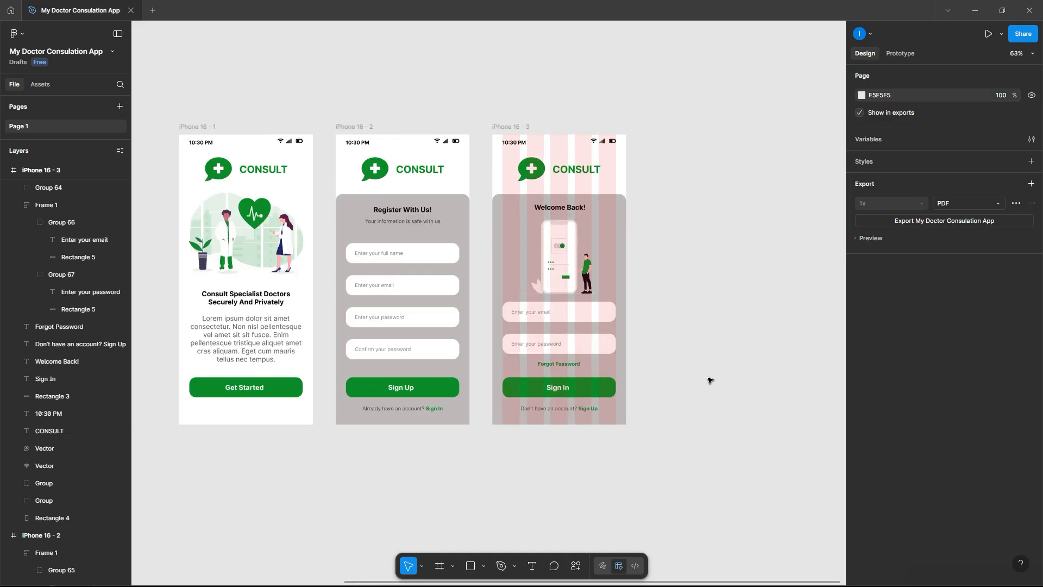
# - Draw a circle at iPhone 16 - 2's top-right and send it behind the status bar
pyautogui.click(483, 568)
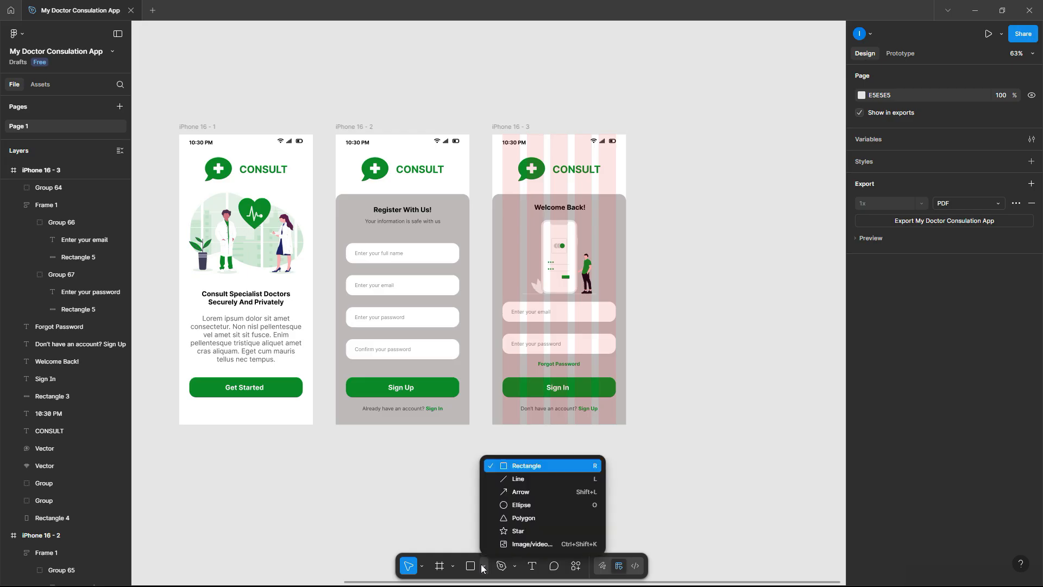
pyautogui.click(518, 509)
pyautogui.moveTo(492, 485)
pyautogui.mouseDown()
pyautogui.moveTo(560, 538)
pyautogui.moveTo(459, 160)
pyautogui.moveTo(463, 139)
pyautogui.moveTo(451, 163)
pyautogui.mouseUp()
pyautogui.click(604, 510)
pyautogui.click(543, 508)
pyautogui.rightClick(438, 161)
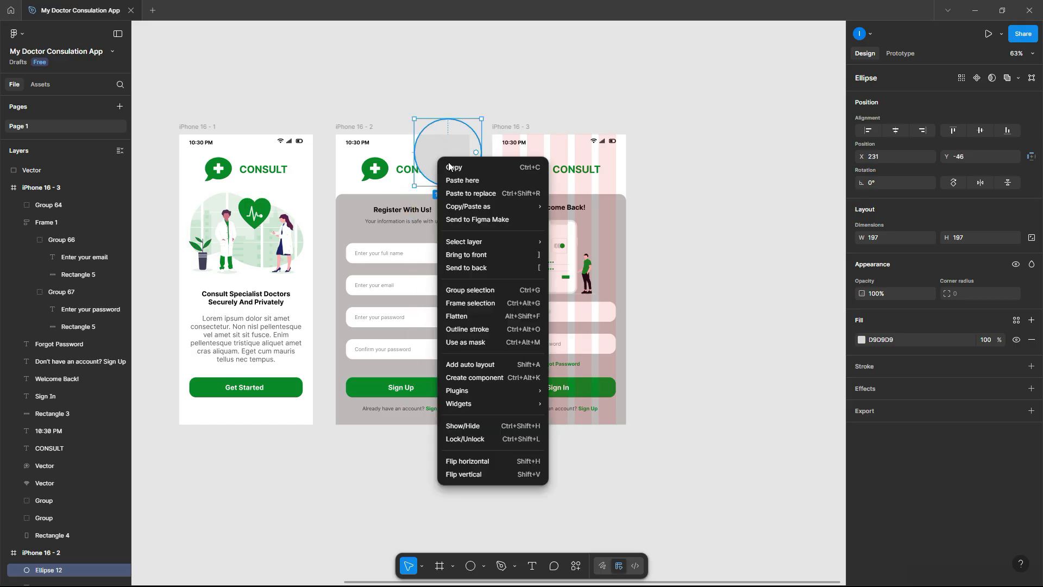
pyautogui.click(476, 268)
pyautogui.click(489, 95)
pyautogui.click(461, 162)
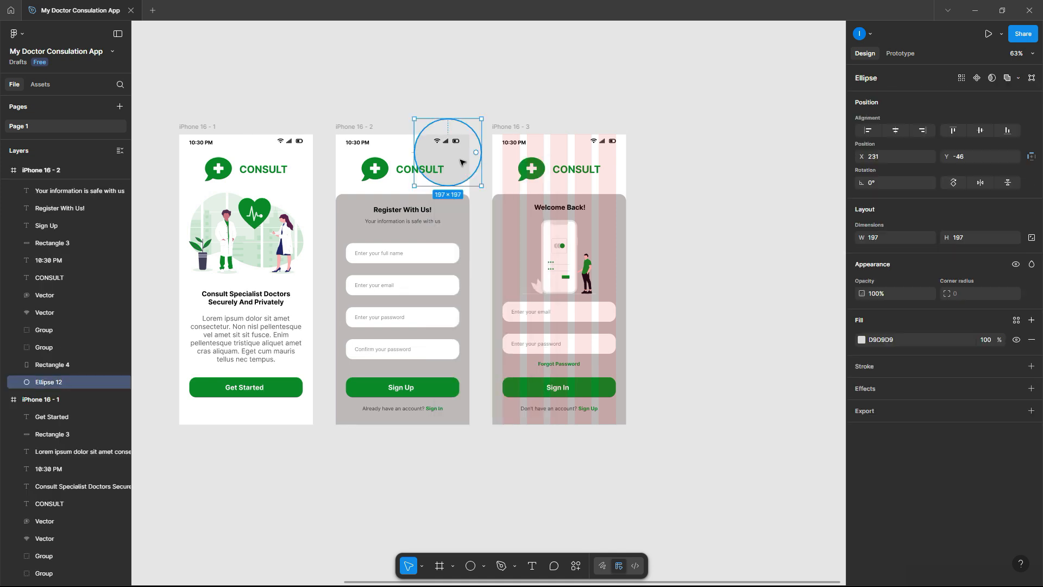
# - Fill the circle with the Sign Up button green, lightened to CCF3D6
pyautogui.click(862, 339)
pyautogui.click(731, 469)
pyautogui.click(440, 385)
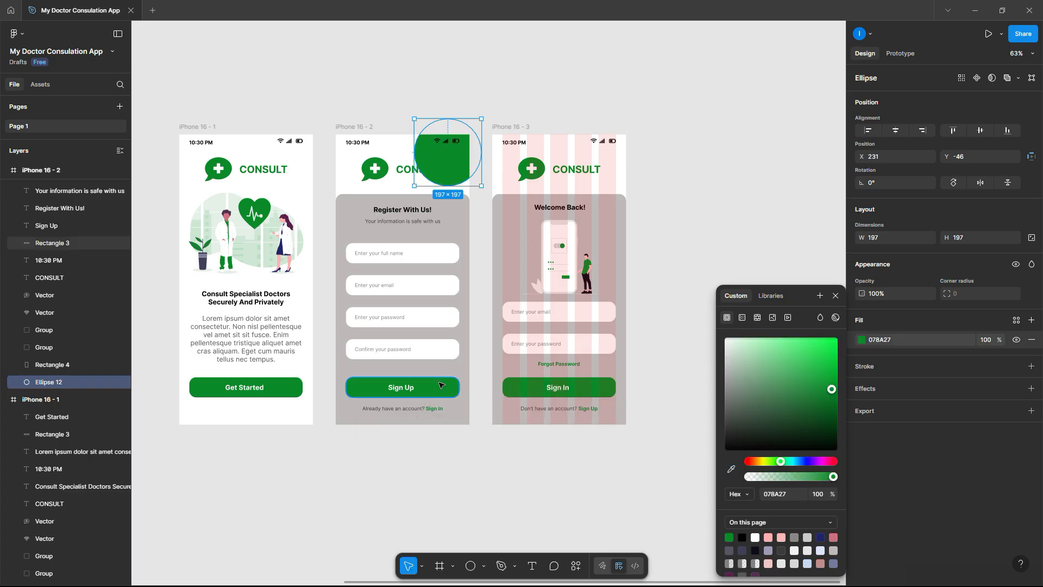
pyautogui.moveTo(832, 390); pyautogui.dragTo(765, 361)
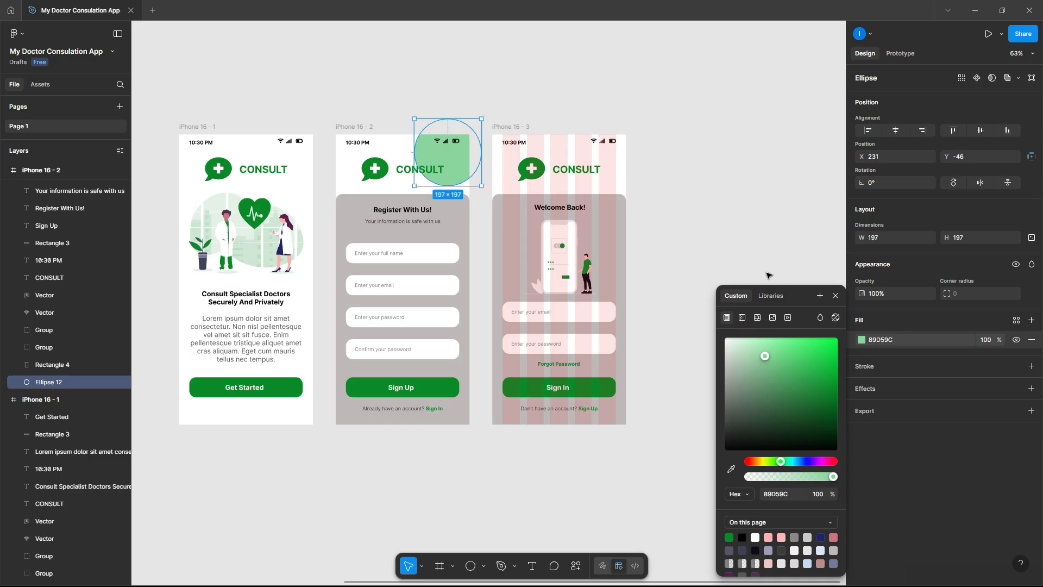
pyautogui.moveTo(764, 357); pyautogui.dragTo(741, 346)
pyautogui.click(741, 198)
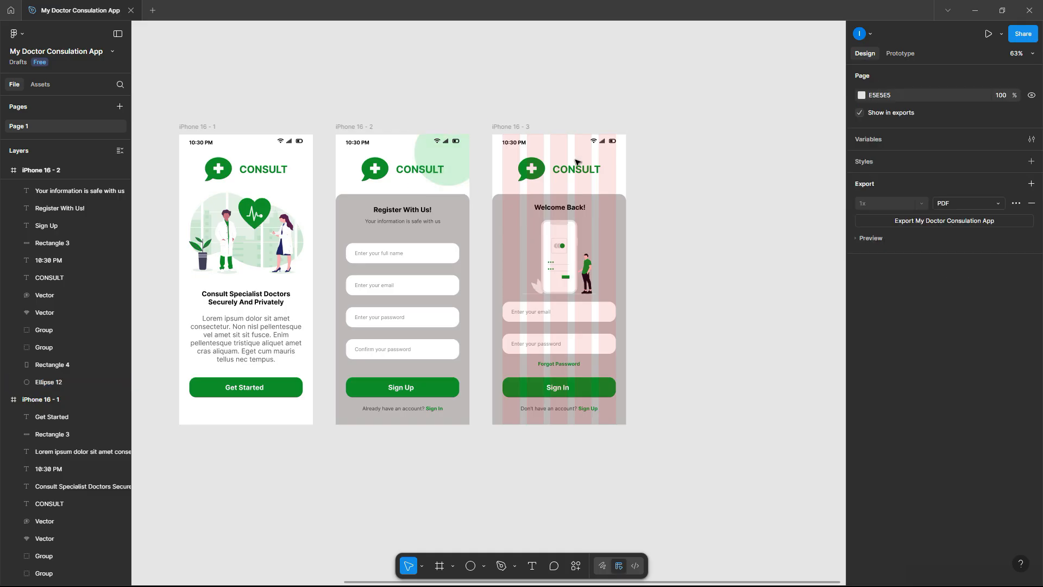
# - Duplicate the pale circle and give the copy a stronger 69F58B green fill
pyautogui.click(458, 167)
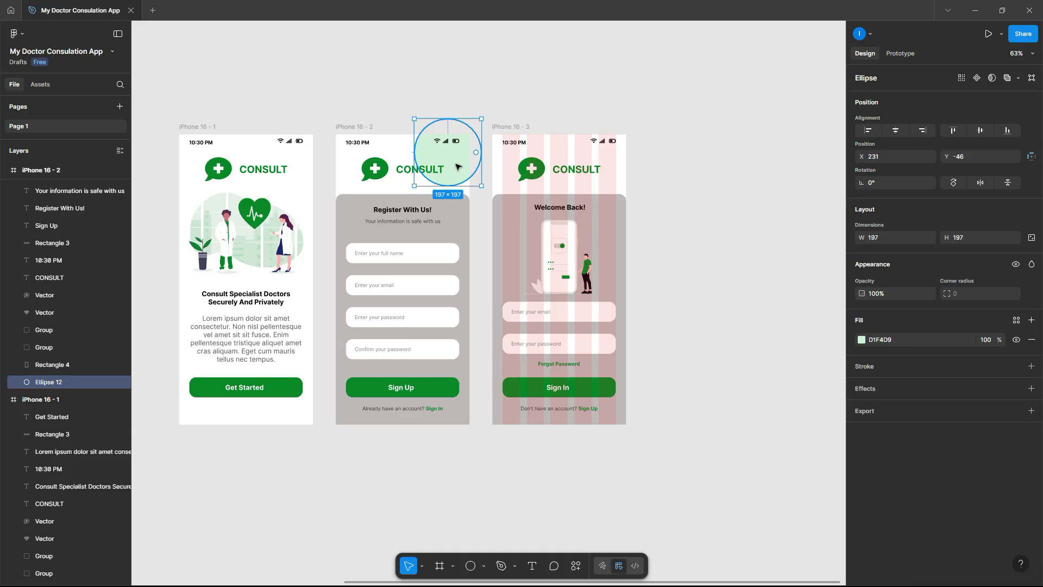
pyautogui.moveTo(458, 167); pyautogui.dragTo(494, 103)
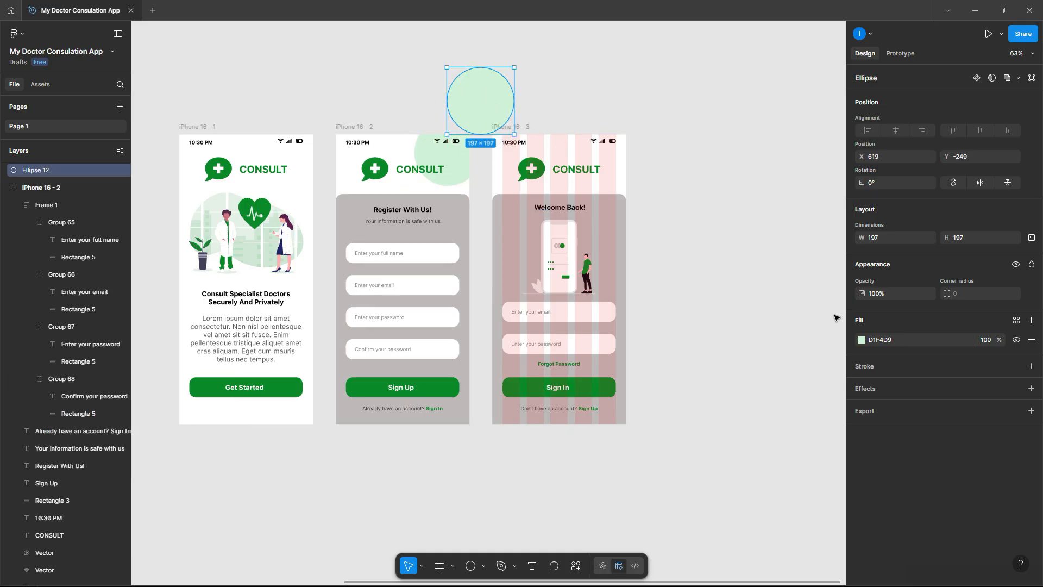
pyautogui.click(861, 340)
pyautogui.moveTo(742, 341); pyautogui.dragTo(790, 348)
pyautogui.click(623, 70)
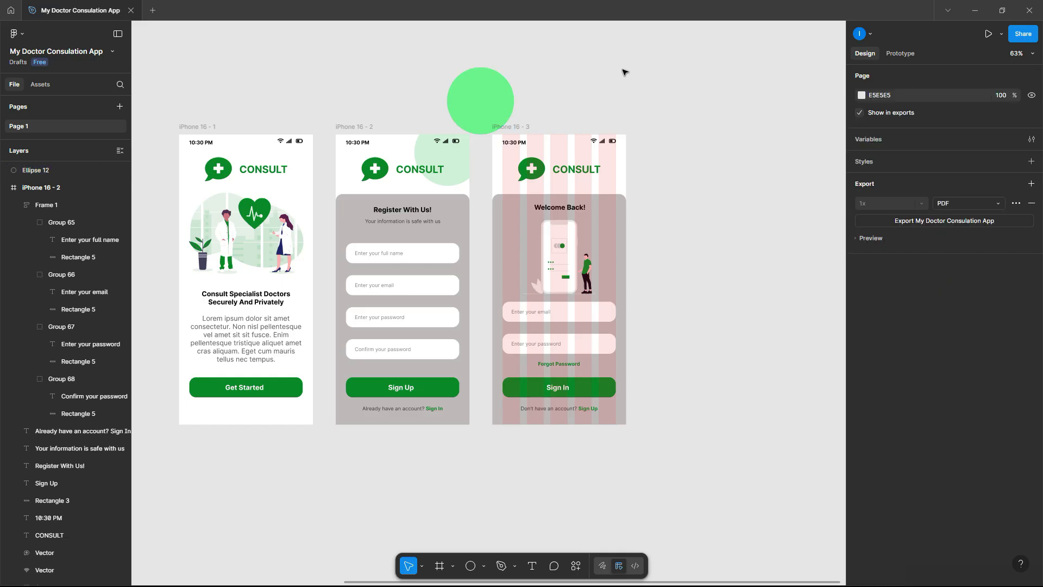
# - Move the bright circle back onto iPhone 16 - 2, send it to back, then raise it one layer
pyautogui.moveTo(496, 104); pyautogui.dragTo(467, 145)
pyautogui.rightClick(446, 151)
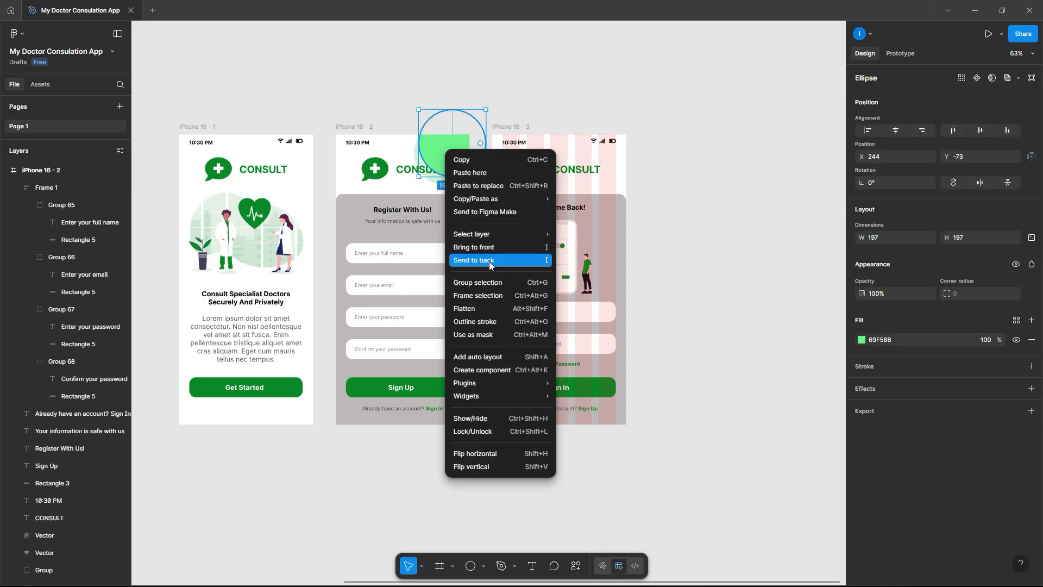
pyautogui.click(489, 262)
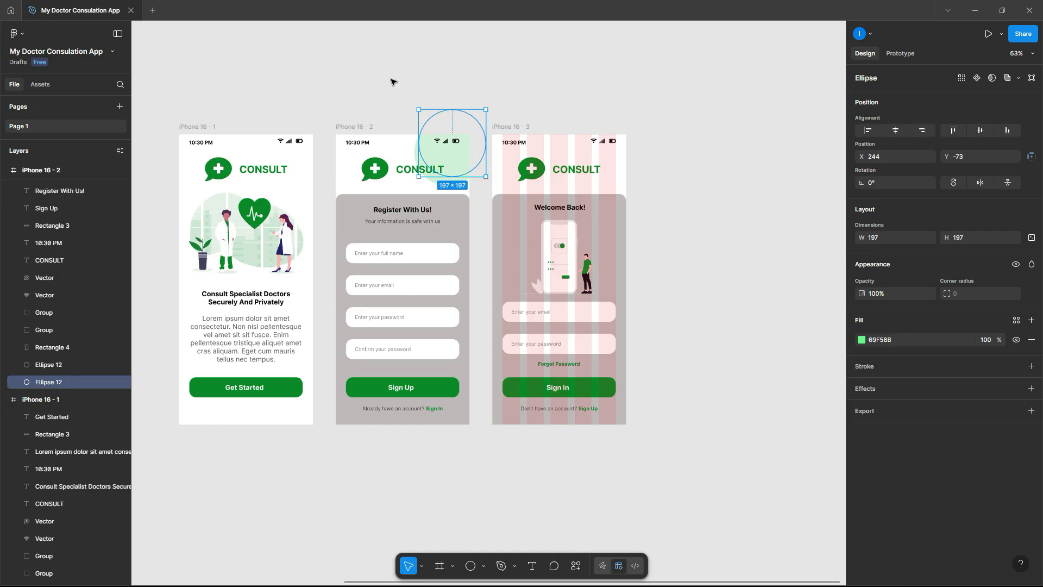
pyautogui.moveTo(59, 383); pyautogui.dragTo(59, 364)
pyautogui.click(282, 97)
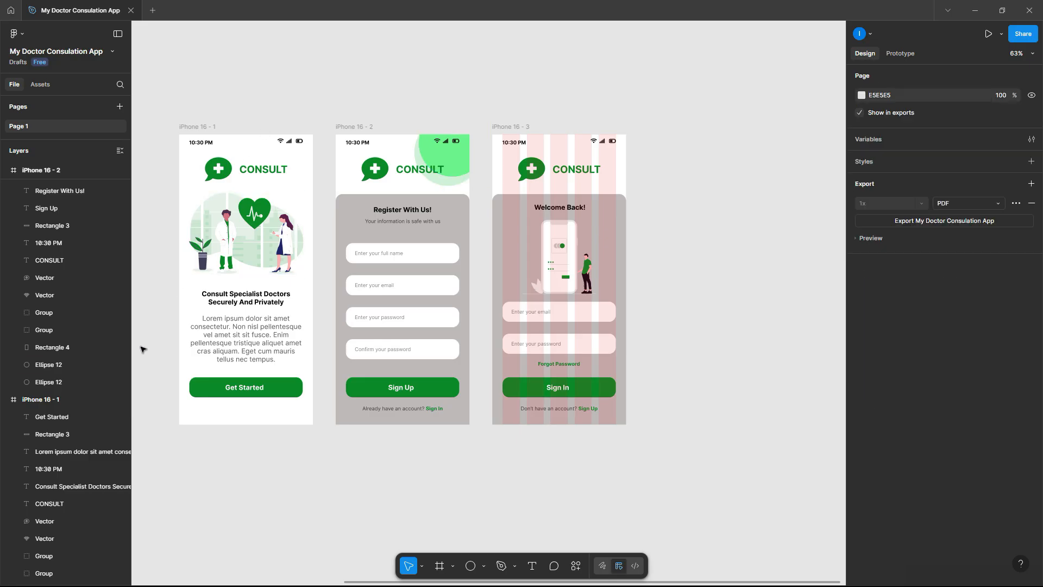
# - Resize the bright circle to 145 × 145 and shift it right and down
pyautogui.click(462, 161)
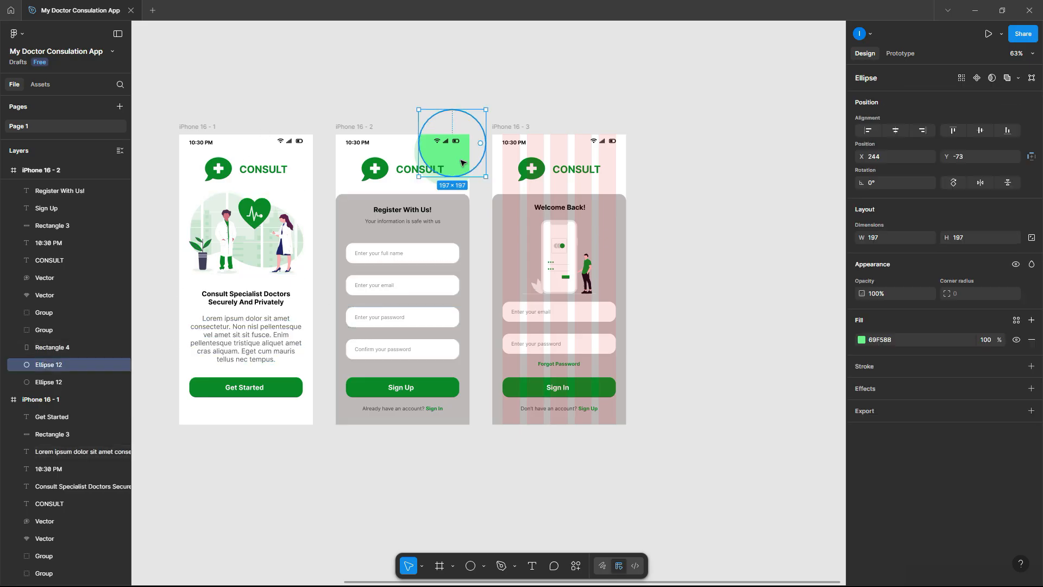
pyautogui.scroll(5, 462, 161)
pyautogui.scroll(4, 463, 161)
pyautogui.scroll(3, 465, 163)
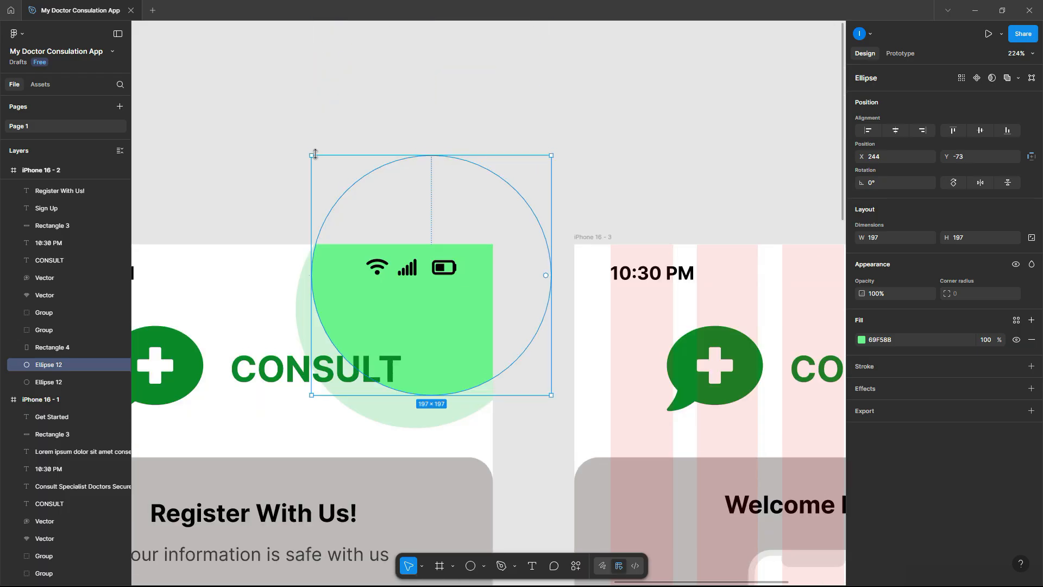
pyautogui.moveTo(314, 156); pyautogui.dragTo(340, 188)
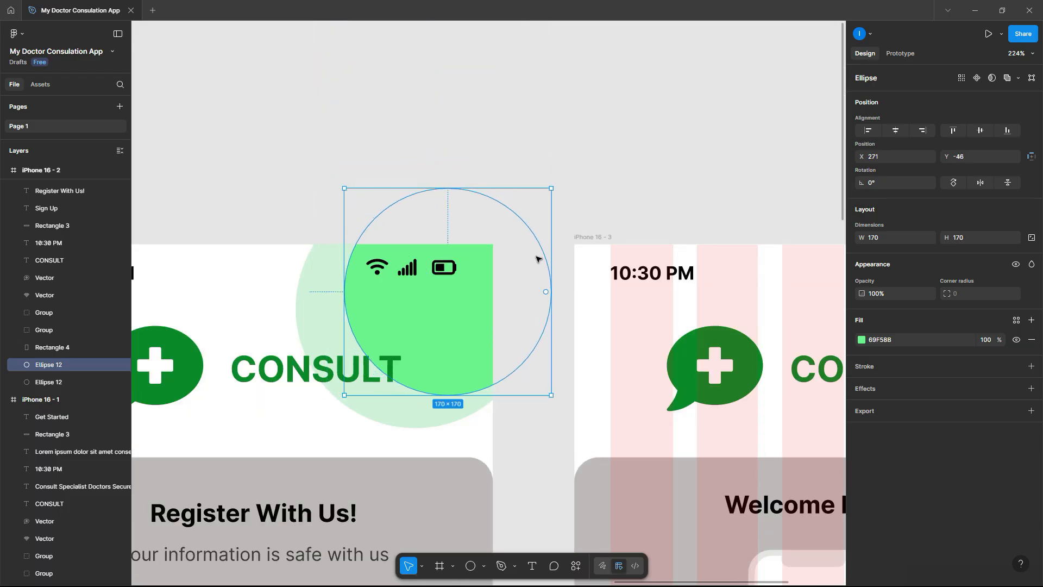
pyautogui.moveTo(529, 261); pyautogui.dragTo(520, 259)
pyautogui.moveTo(592, 245); pyautogui.dragTo(594, 221)
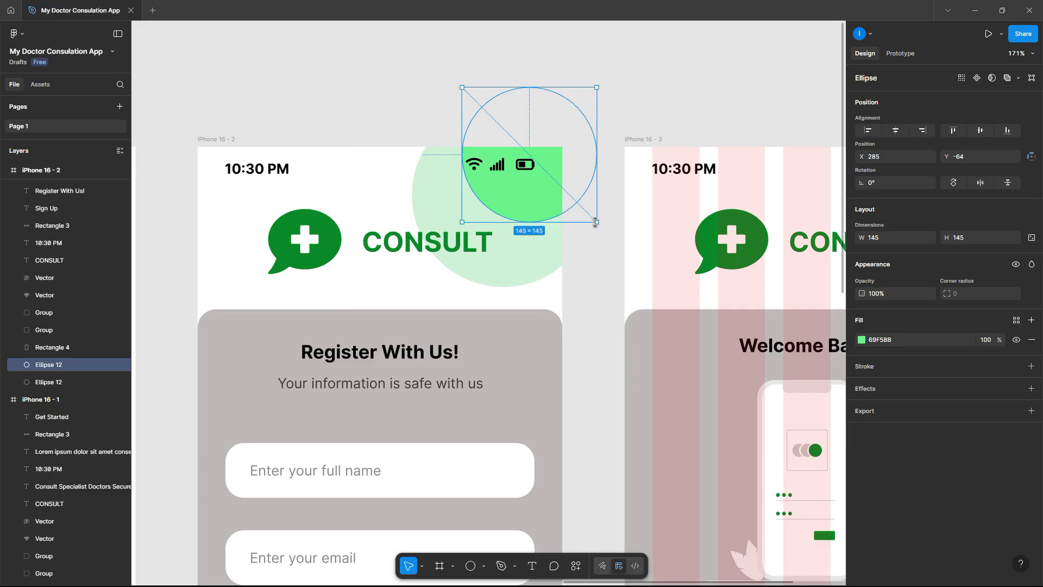
pyautogui.moveTo(585, 160); pyautogui.dragTo(596, 168)
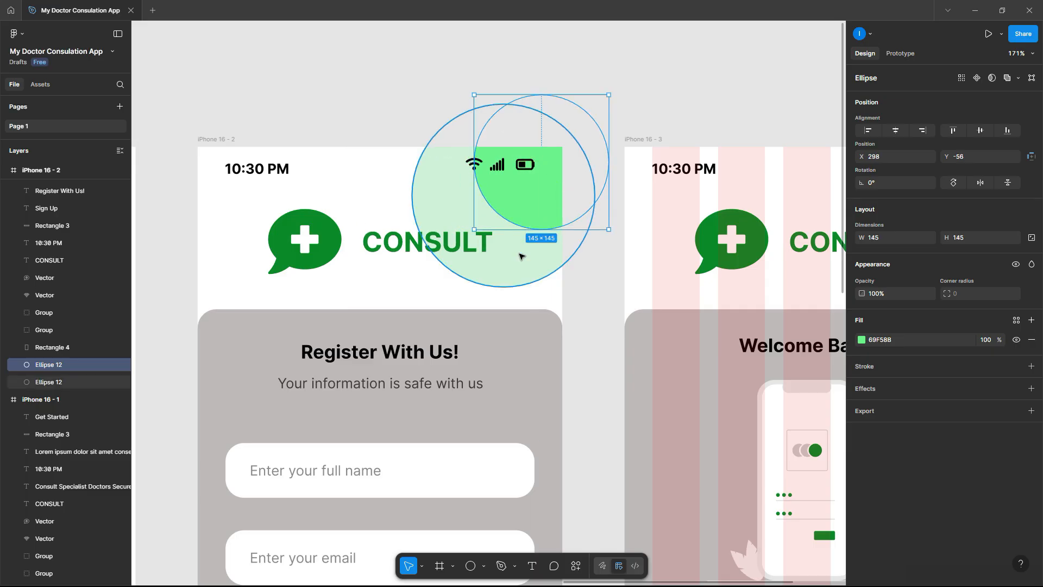
# - Shrink the pale circle to 145 × 145 and select both circles together
pyautogui.click(518, 255)
pyautogui.moveTo(413, 286); pyautogui.dragTo(475, 244)
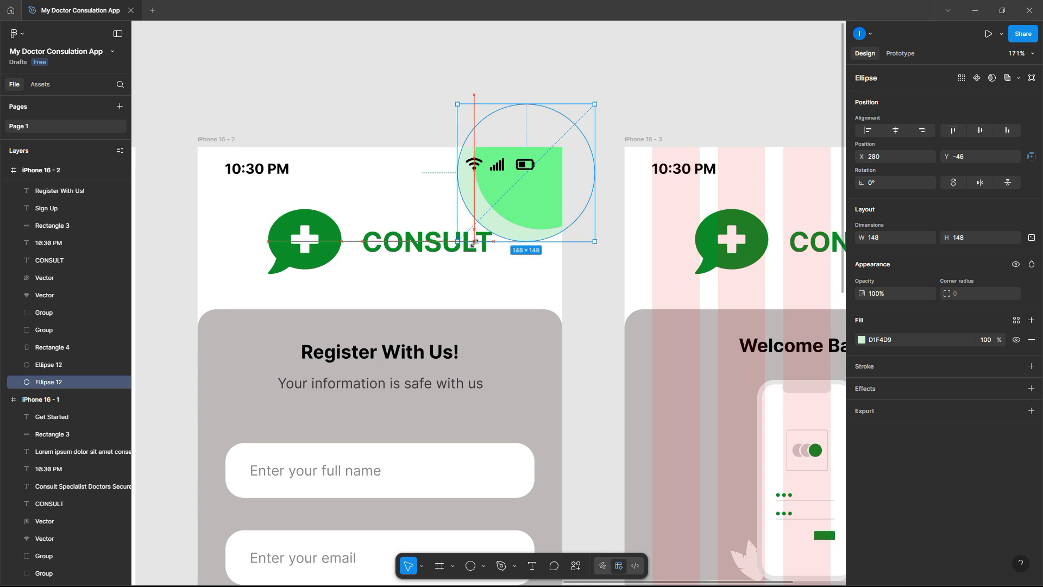
pyautogui.moveTo(474, 240); pyautogui.dragTo(477, 238)
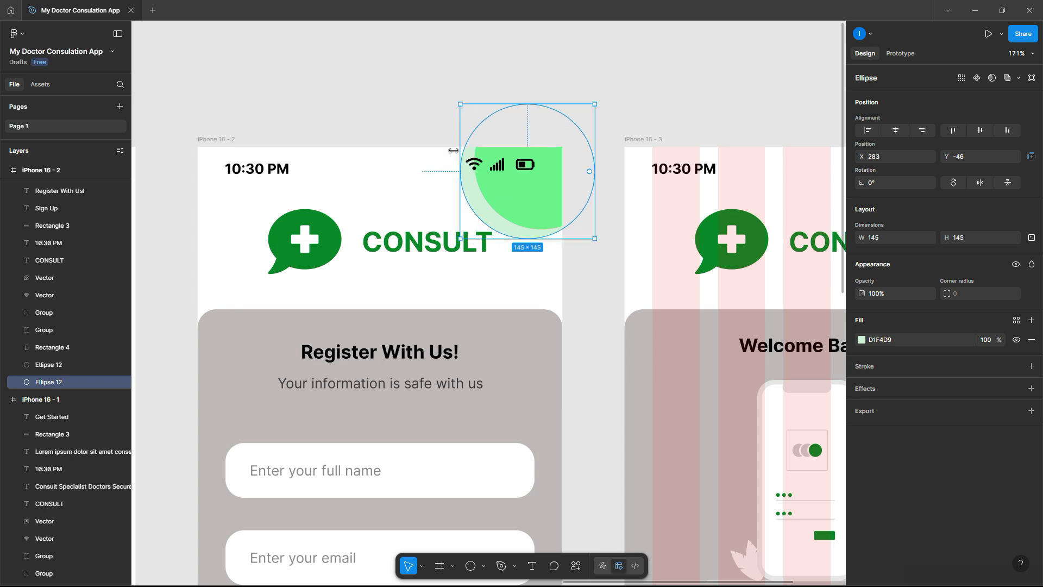
pyautogui.click(433, 96)
pyautogui.click(483, 206)
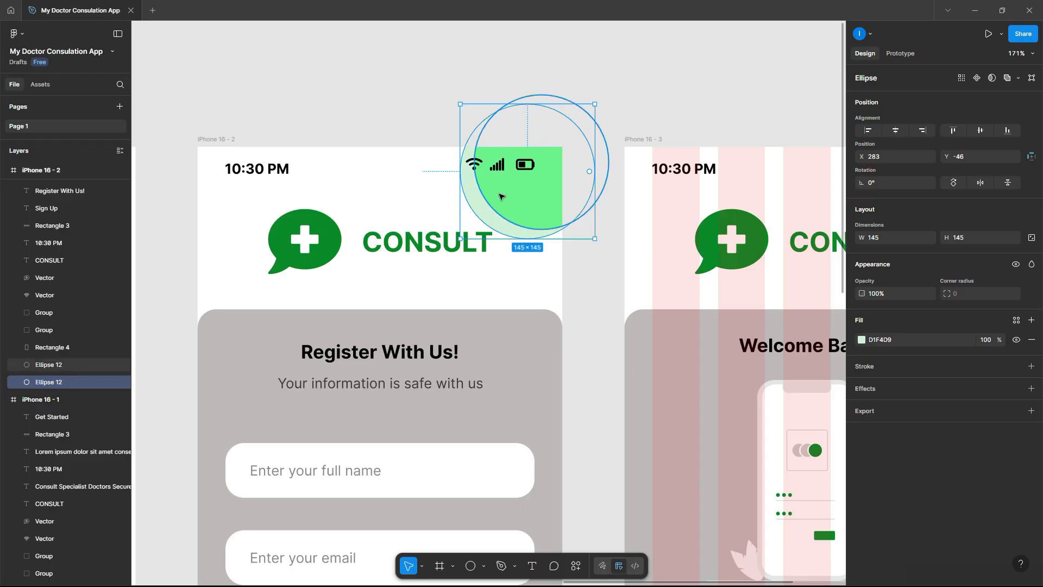
pyautogui.keyDown('shift'); pyautogui.click(500, 198); pyautogui.keyUp('shift')
pyautogui.scroll(-5, 501, 196)
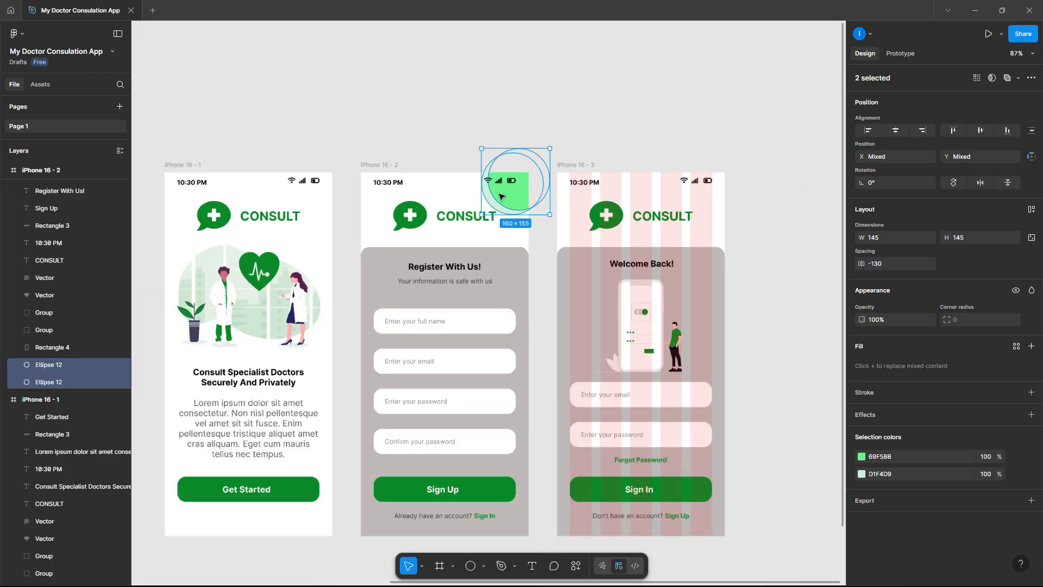
pyautogui.scroll(-5, 503, 195)
pyautogui.scroll(3, 525, 193)
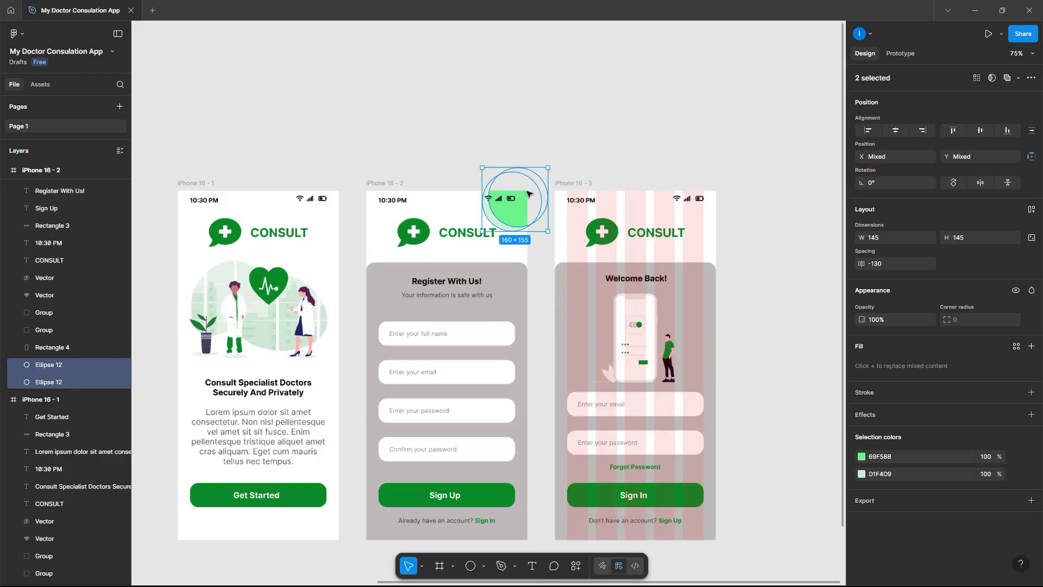
pyautogui.scroll(3, 528, 194)
pyautogui.moveTo(517, 225); pyautogui.dragTo(810, 219)
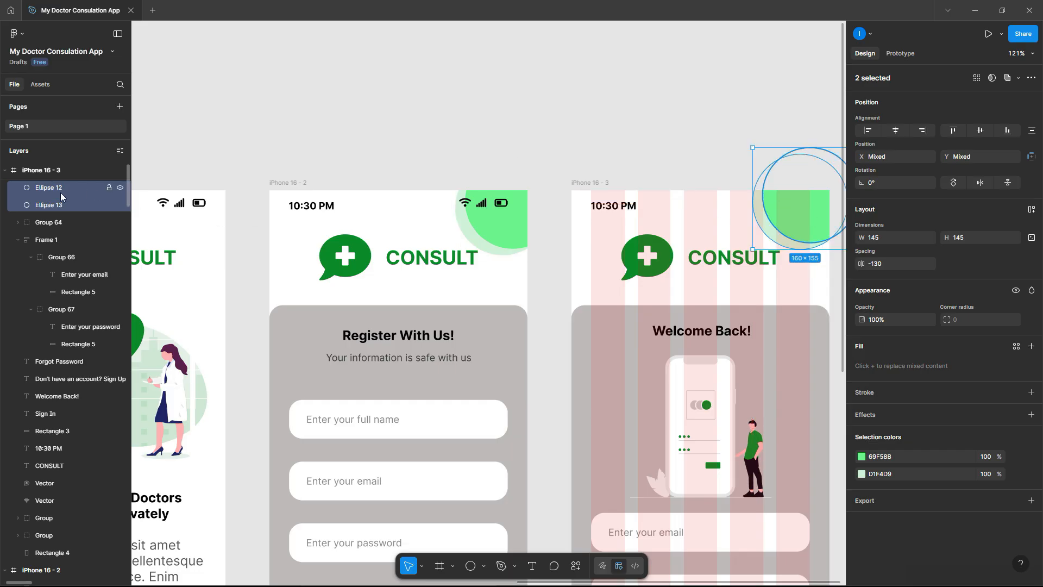
pyautogui.moveTo(56, 210); pyautogui.dragTo(74, 523)
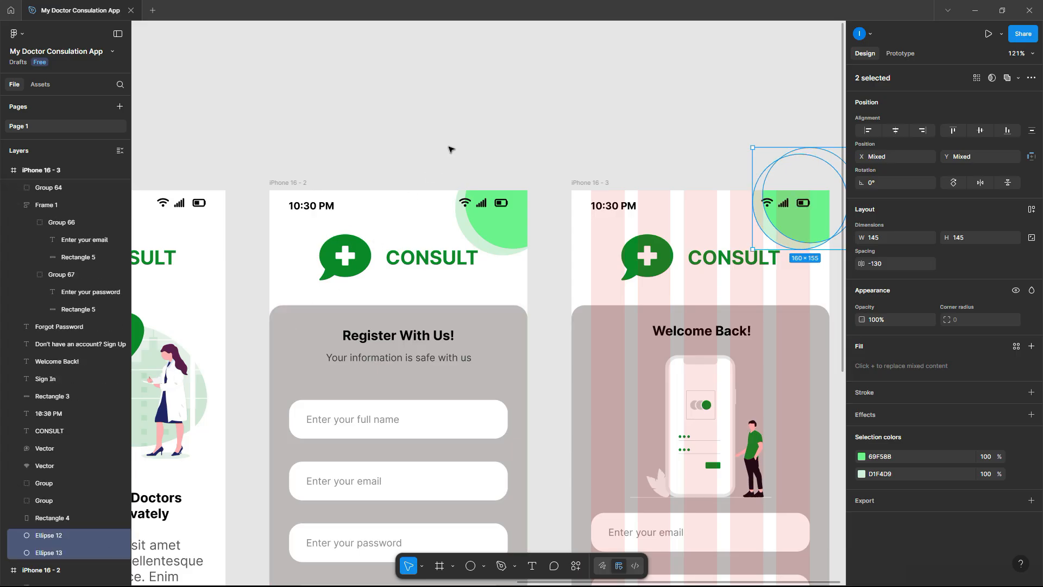
pyautogui.click(475, 154)
pyautogui.scroll(-5, 489, 161)
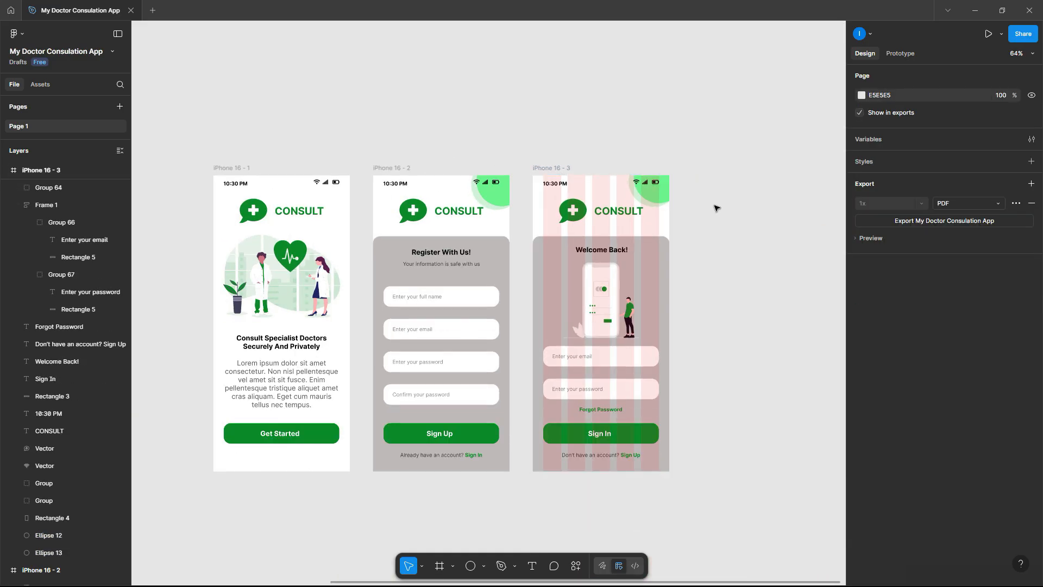
pyautogui.scroll(5, 735, 242)
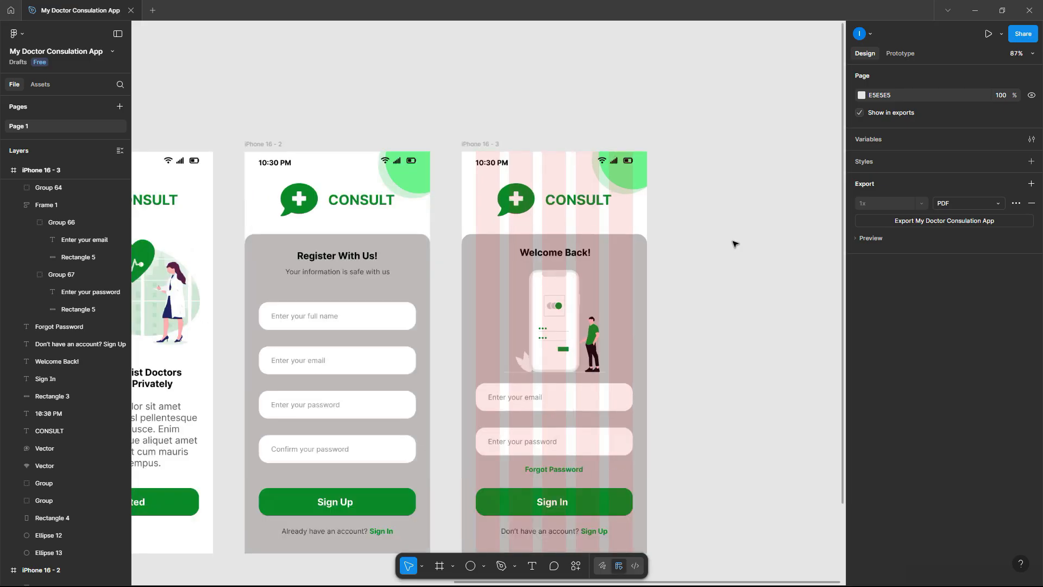
pyautogui.scroll(-3, 736, 242)
pyautogui.scroll(1, 670, 221)
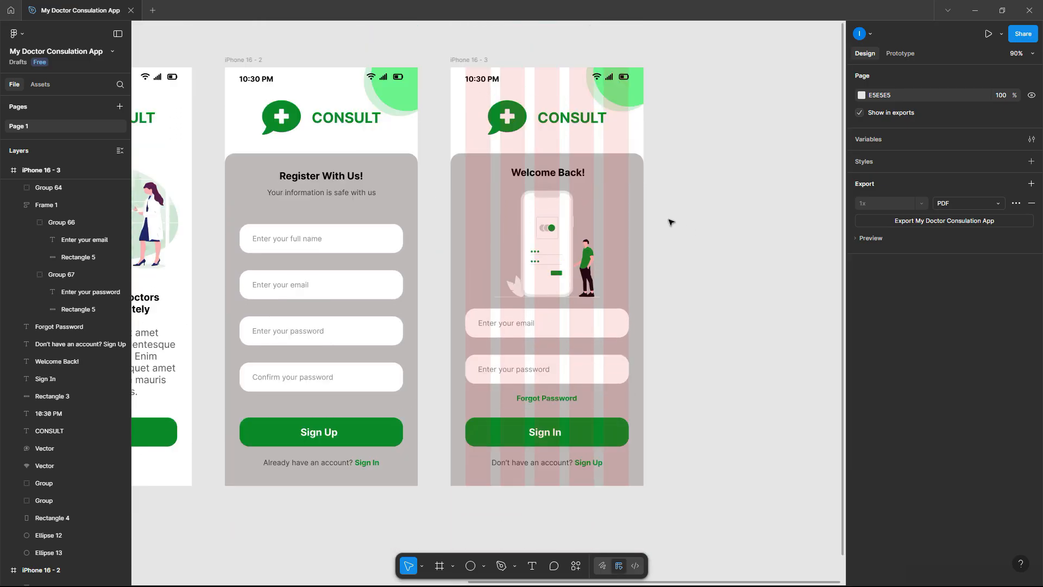
pyautogui.scroll(-3, 671, 221)
pyautogui.scroll(2, 670, 222)
pyautogui.scroll(-2, 670, 222)
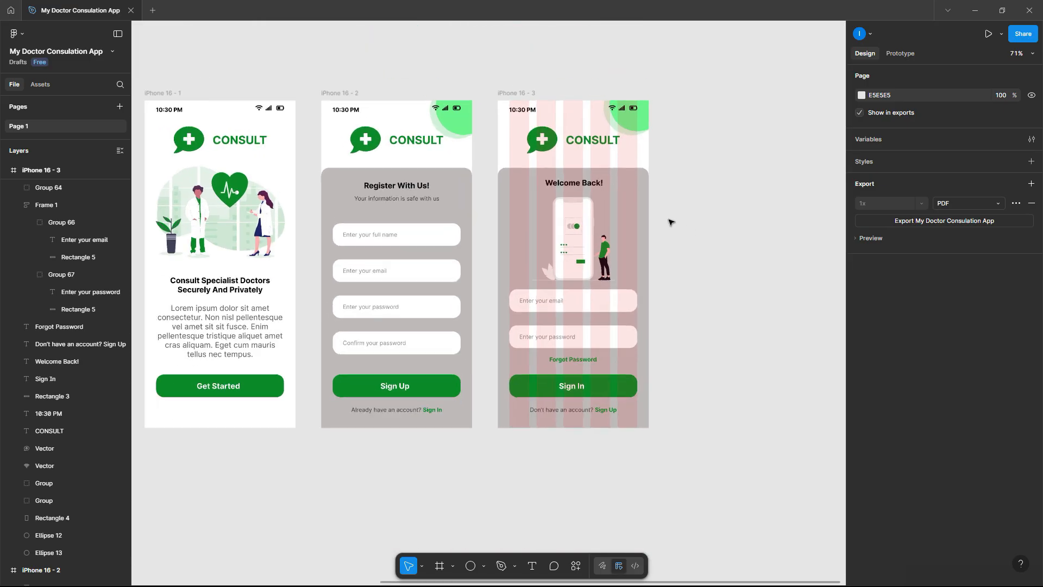
# - Duplicate iPhone 16 - 1 to the right as a fourth frame, iPhone 16 - 4
pyautogui.click(215, 105)
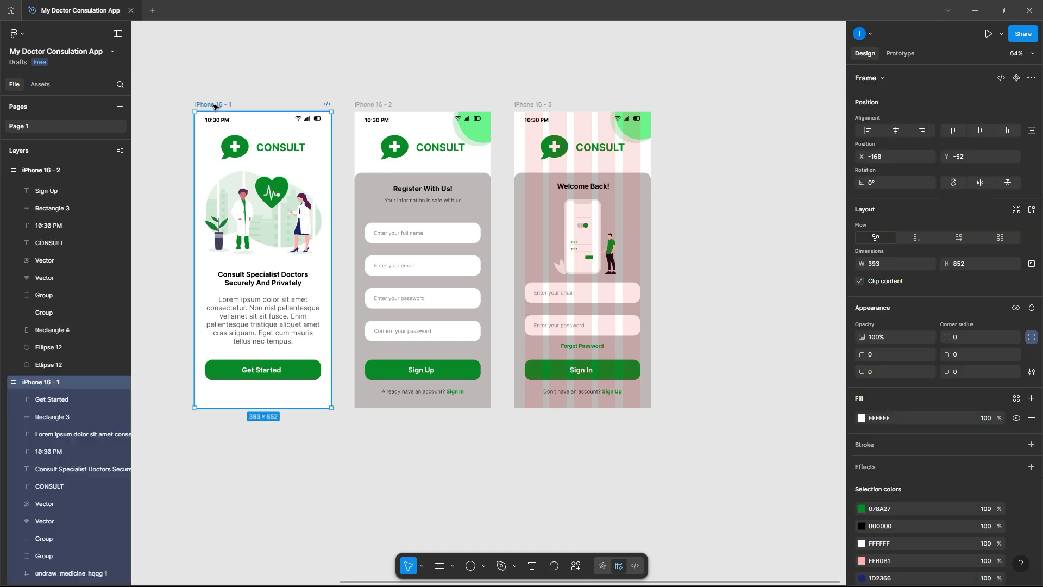
pyautogui.scroll(-1, 215, 107)
pyautogui.moveTo(214, 106); pyautogui.dragTo(674, 105)
pyautogui.click(596, 105)
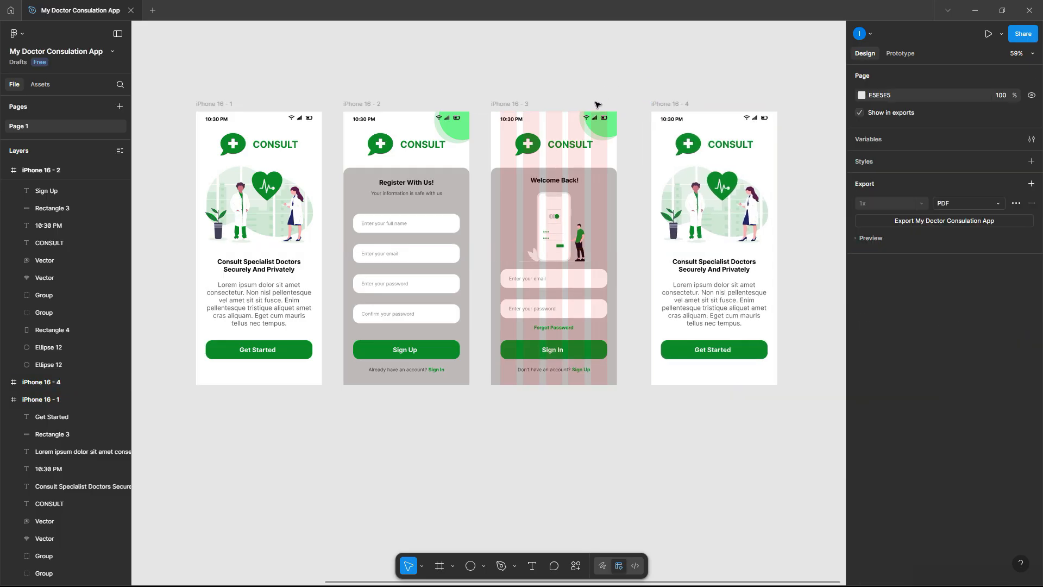
pyautogui.click(674, 103)
pyautogui.scroll(-1, 988, 485)
pyautogui.scroll(-3, 988, 485)
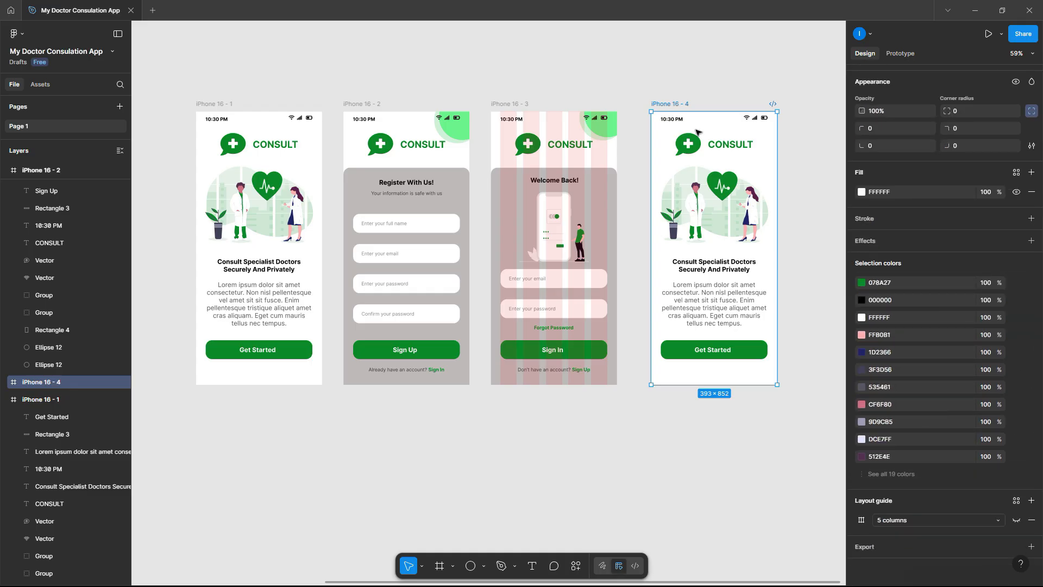
# - Hide the layout guide columns on iPhone 16 - 3
pyautogui.click(519, 104)
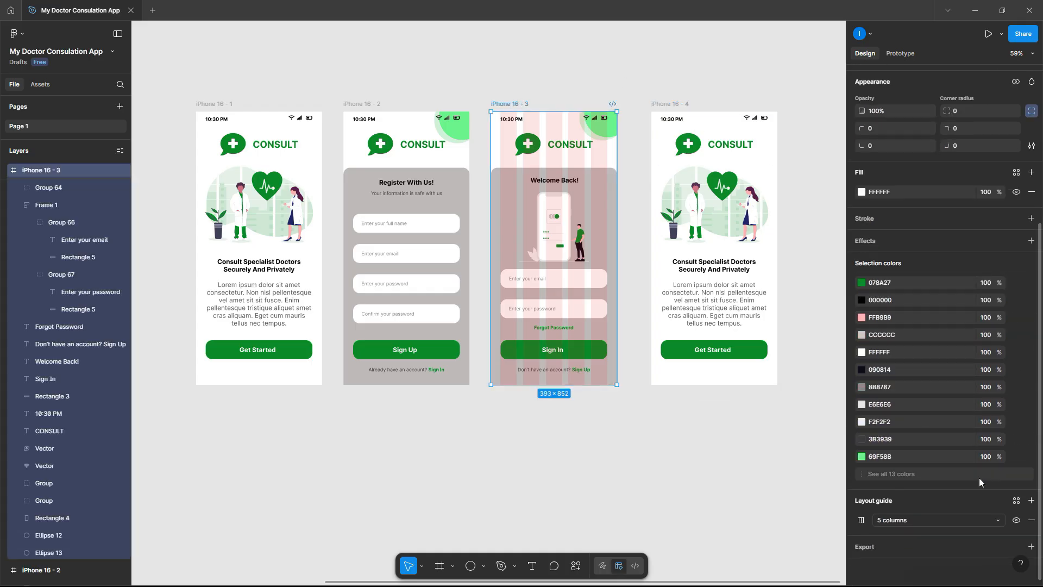
pyautogui.click(1016, 520)
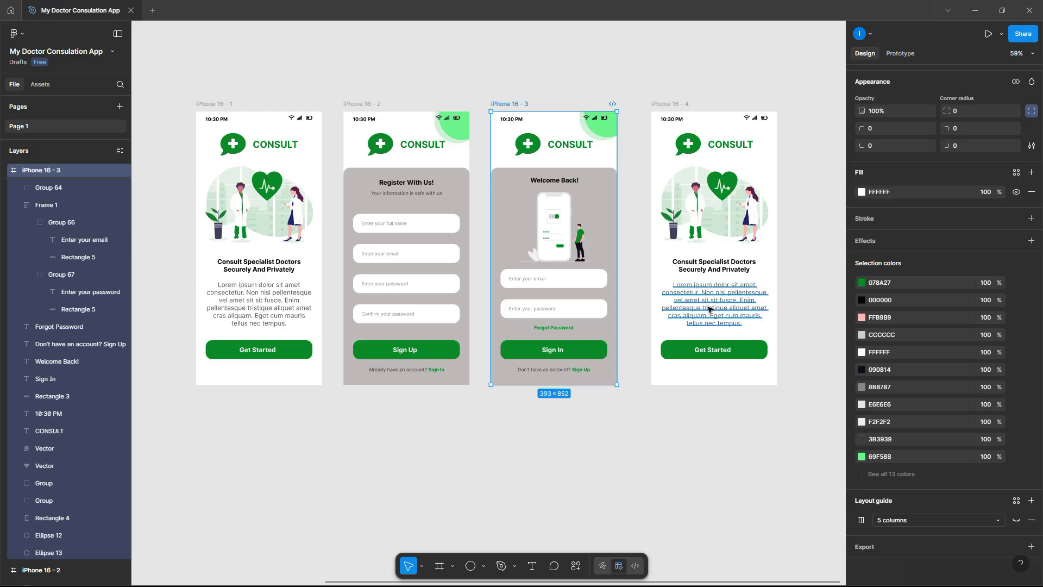
pyautogui.click(797, 333)
pyautogui.scroll(5, 597, 210)
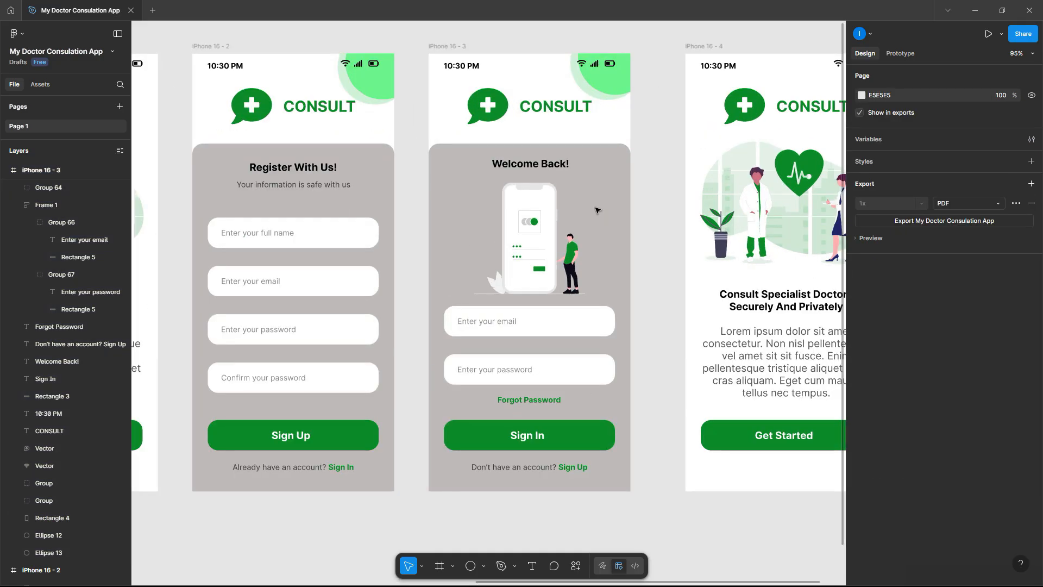
pyautogui.scroll(-5, 597, 210)
pyautogui.scroll(1, 598, 210)
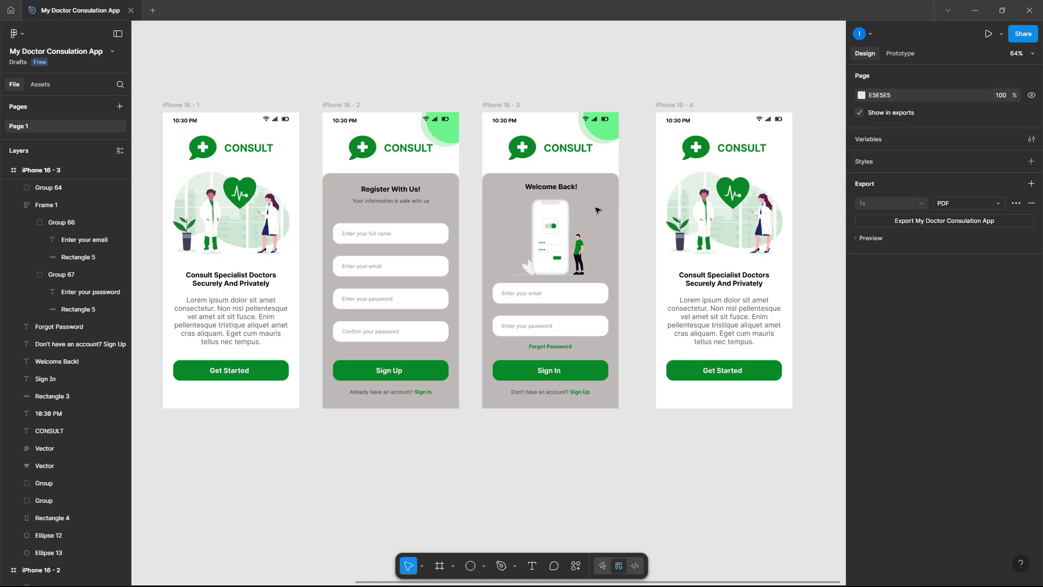
# - Rename iPhone 16 - 1 to 'Splash Screen' and iPhone 16 - 2 to 'Sign Up Screen'
pyautogui.hscroll(2, 598, 210)
pyautogui.scroll(-5, 720, 423)
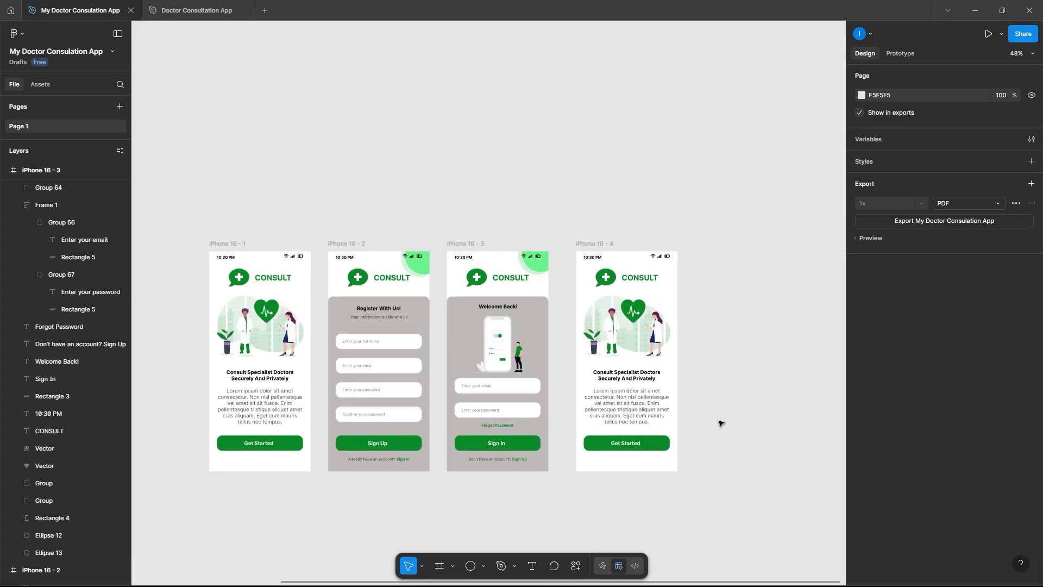
pyautogui.hscroll(-1, 720, 423)
pyautogui.scroll(-1, 197, 350)
pyautogui.scroll(6, 169, 338)
pyautogui.scroll(-1, 343, 261)
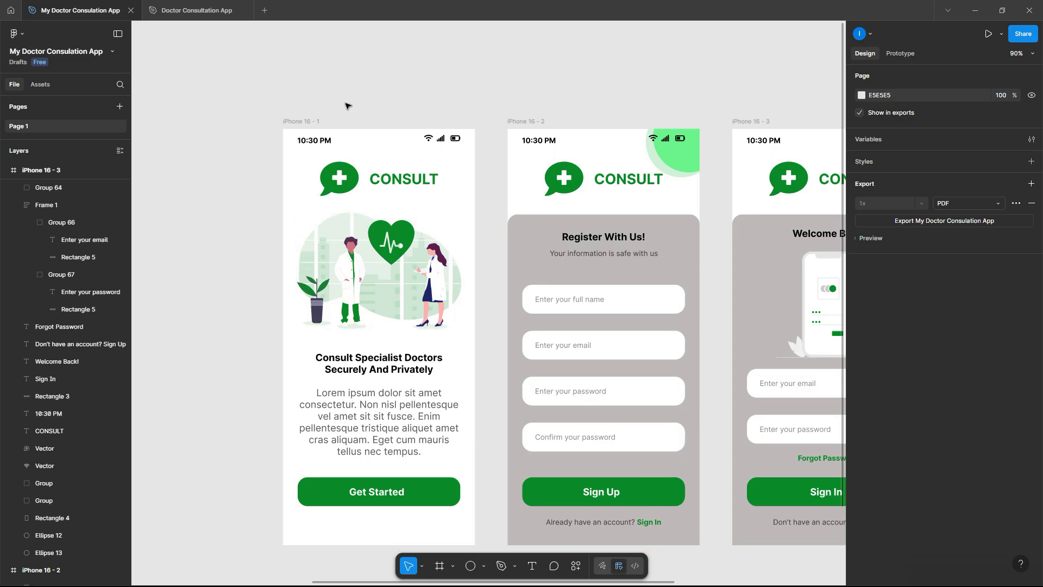
pyautogui.click(304, 121)
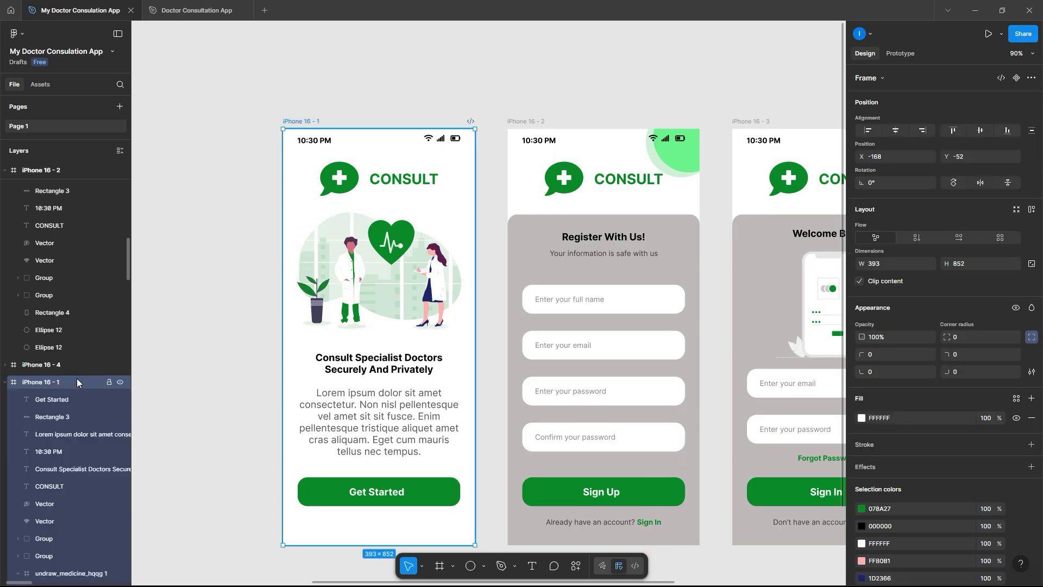
pyautogui.doubleClick(306, 121)
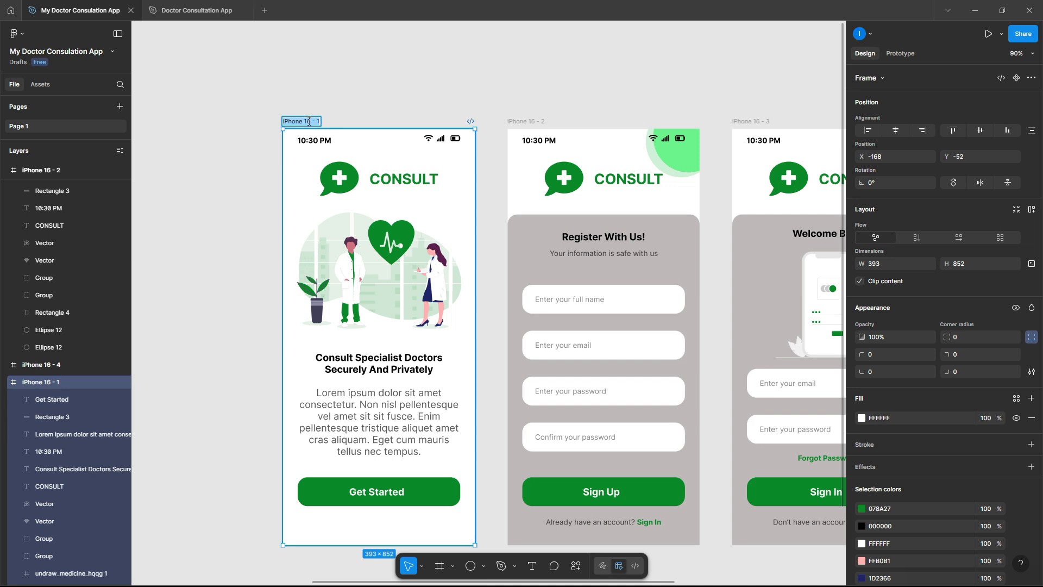
pyautogui.write('Splash Screen')
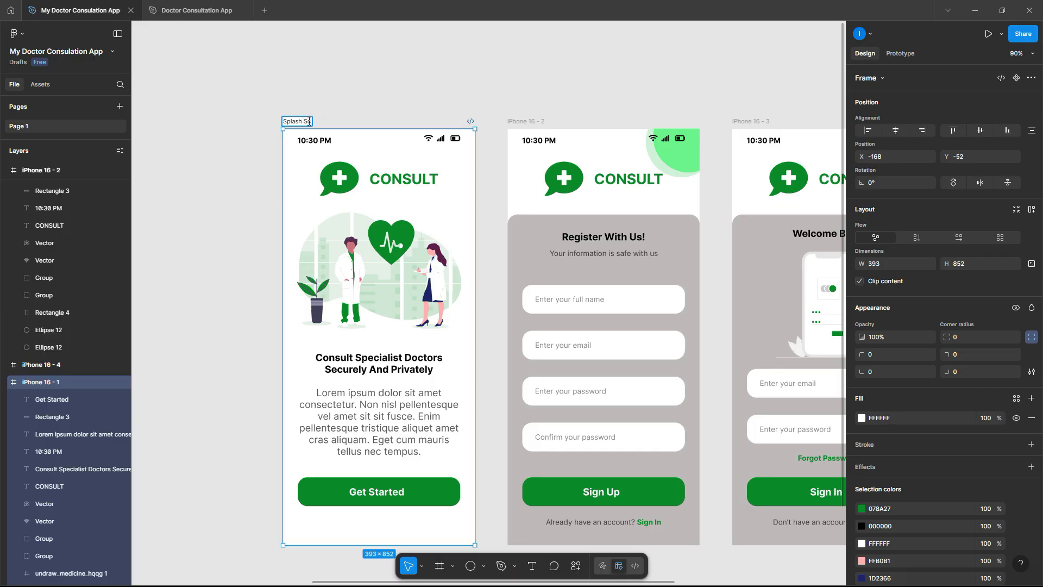
pyautogui.click(397, 77)
pyautogui.doubleClick(536, 121)
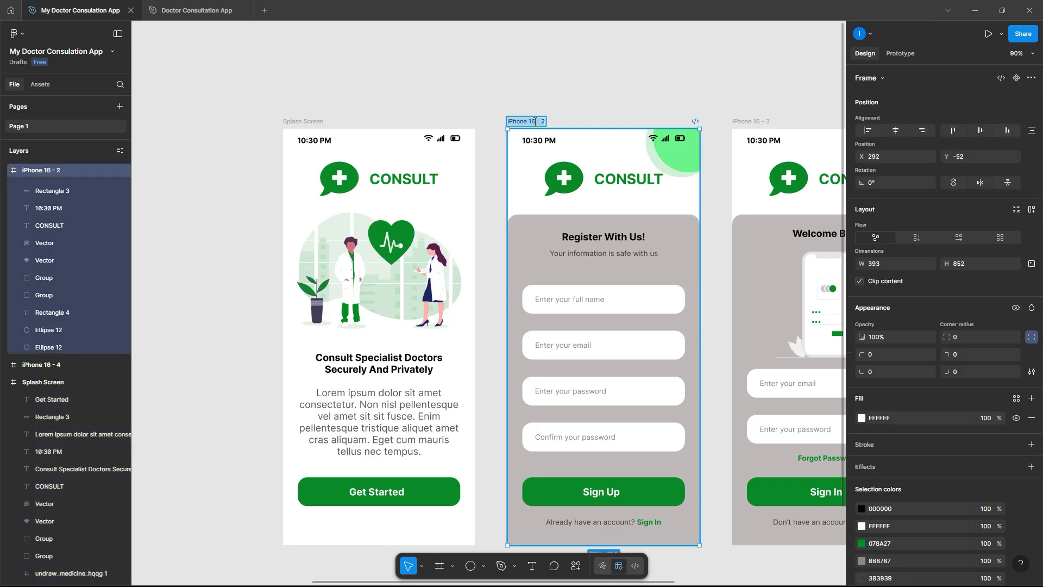
pyautogui.write('Sign Up P')
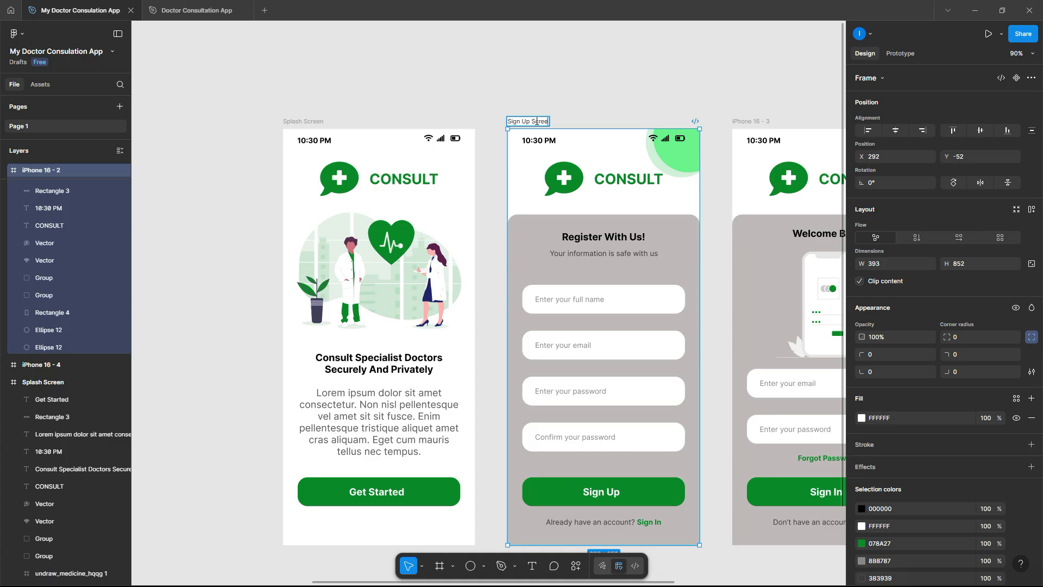
pyautogui.click(575, 102)
# - Rename iPhone 16 - 3 to 'Sign In Screen' and iPhone 16 - 4 to 'Welcome Screen'
pyautogui.hscroll(6, 576, 104)
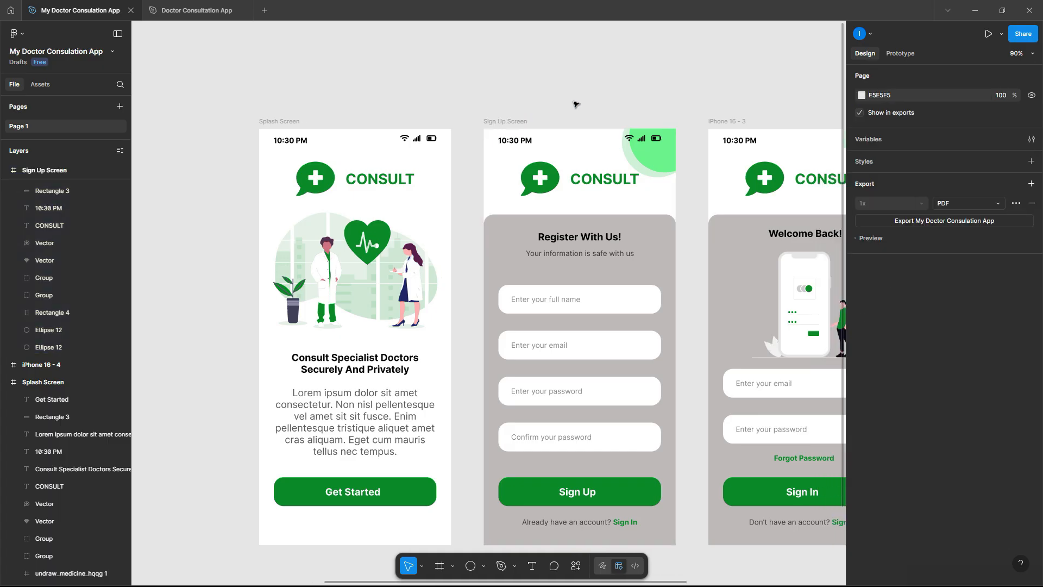
pyautogui.doubleClick(414, 123)
pyautogui.write('Sign')
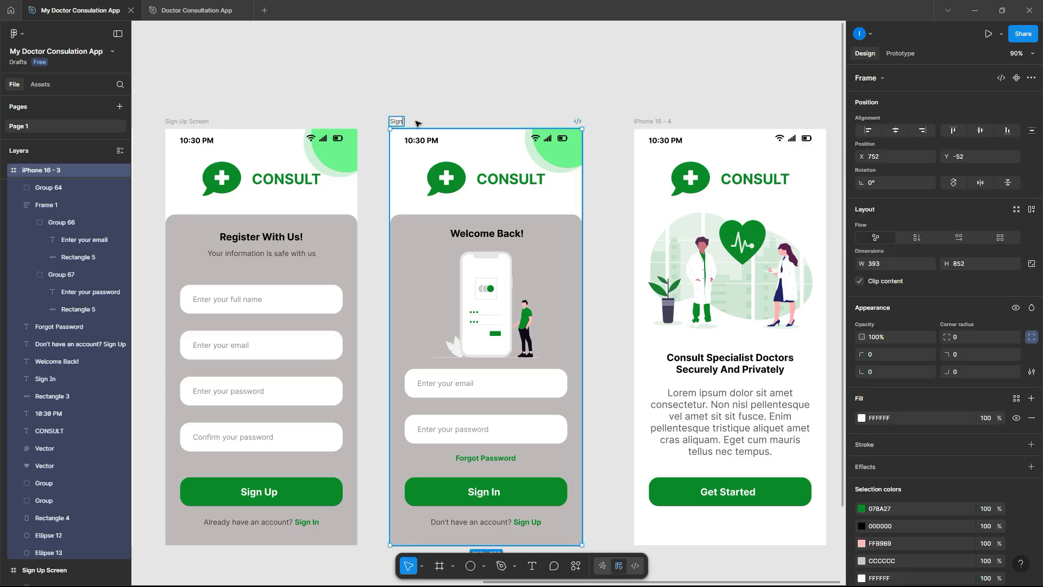
pyautogui.write(' In Screen')
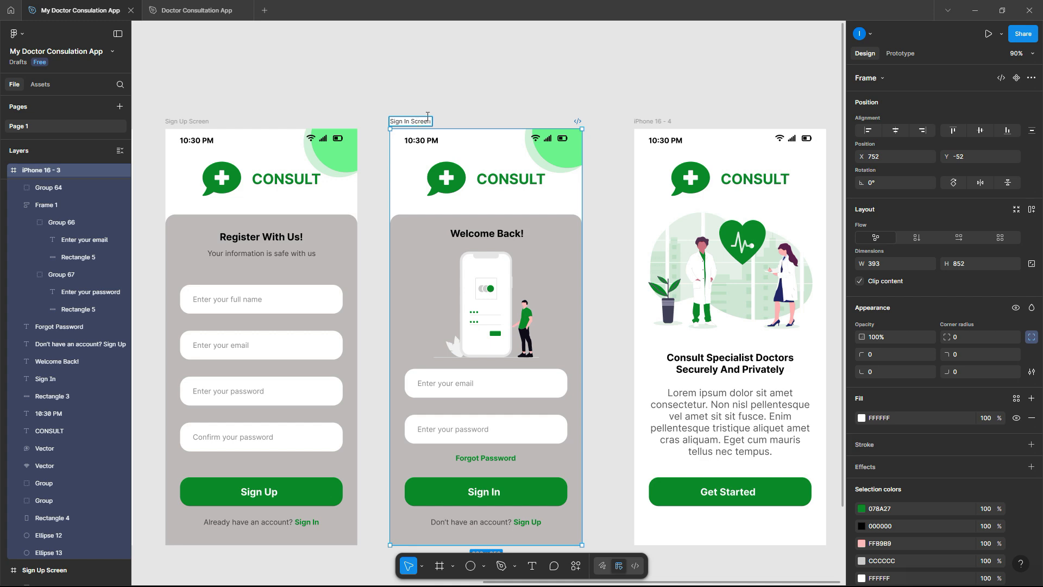
pyautogui.click(470, 98)
pyautogui.hscroll(5, 471, 112)
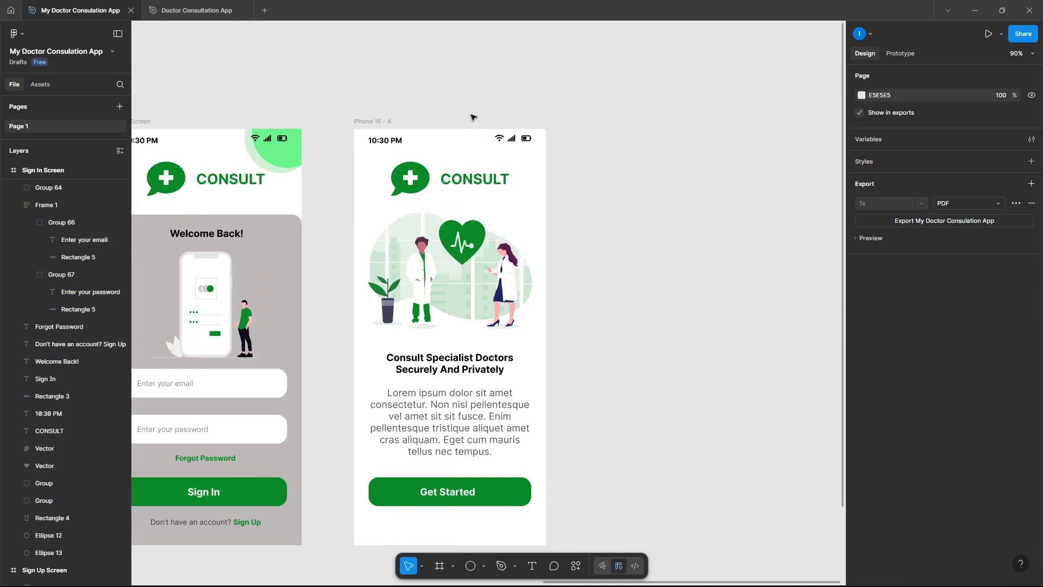
pyautogui.scroll(2, 451, 140)
pyautogui.click(369, 102)
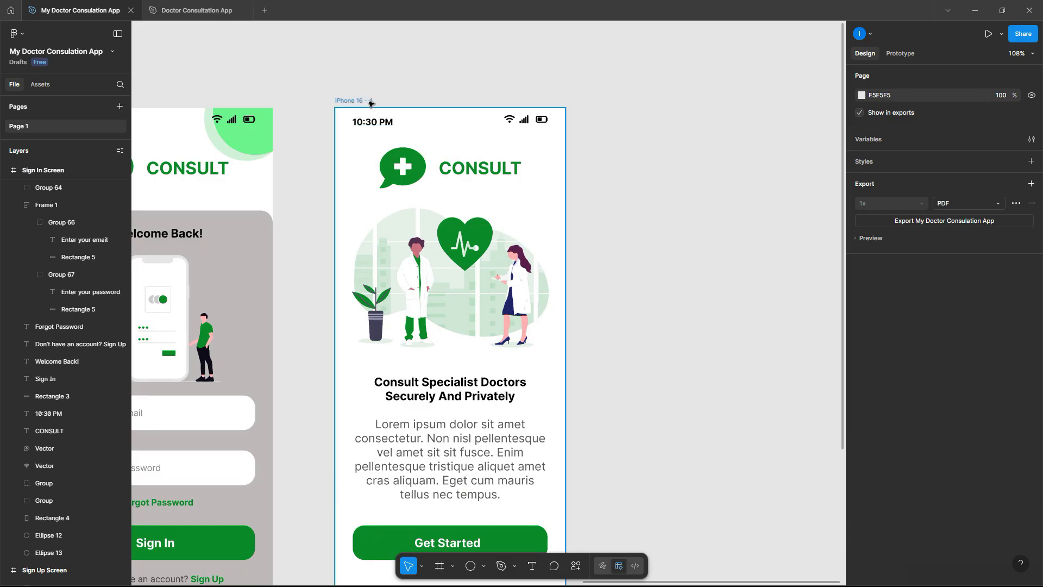
pyautogui.doubleClick(368, 103)
pyautogui.write('We')
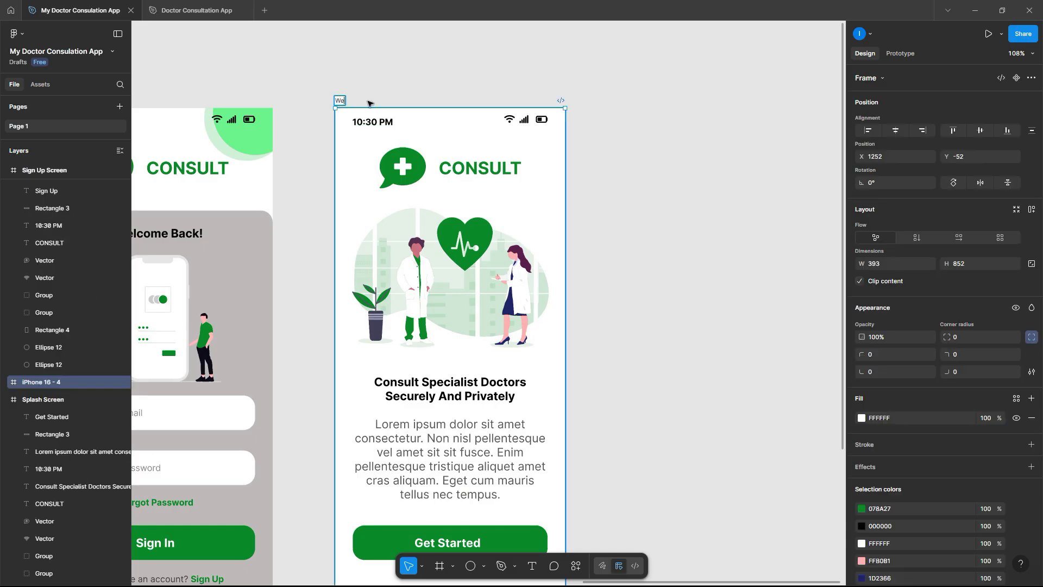
pyautogui.write('lcome Screen')
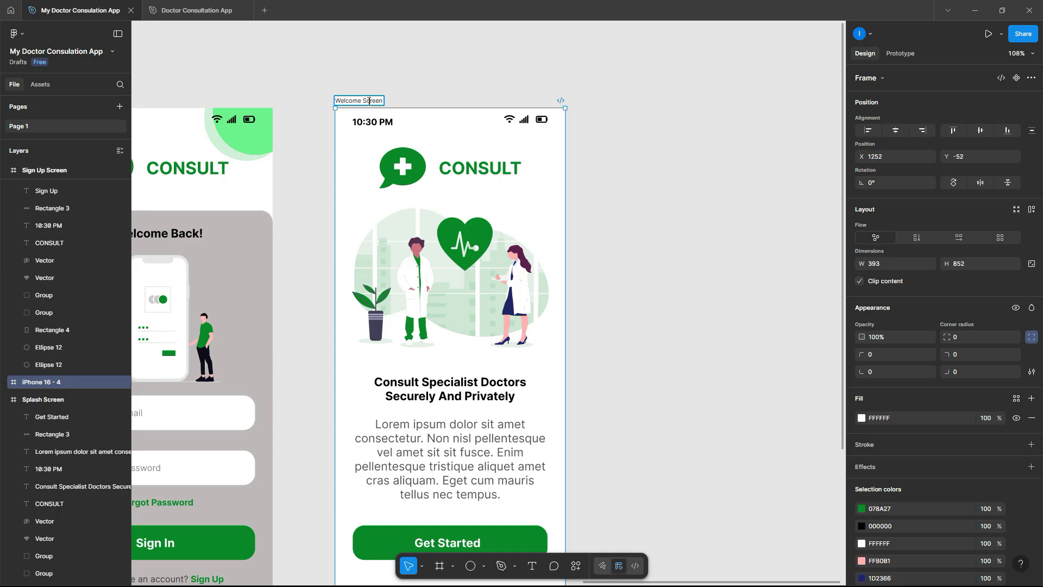
pyautogui.click(521, 44)
pyautogui.scroll(-2, 522, 76)
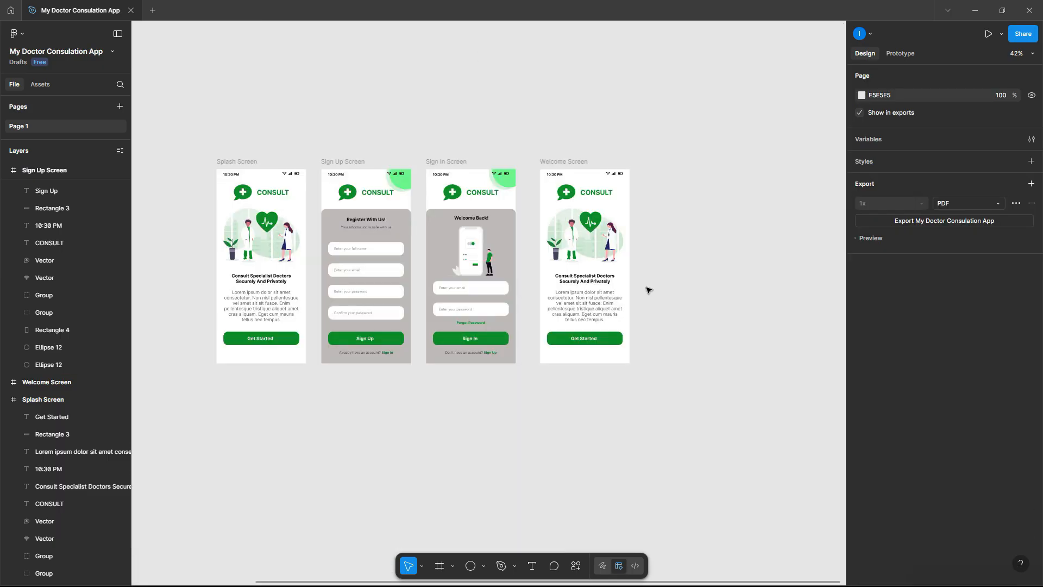
# - Import a 24 × 24 mage:filter-fill icon from the Iconify plugin below the screens
pyautogui.rightClick(523, 415)
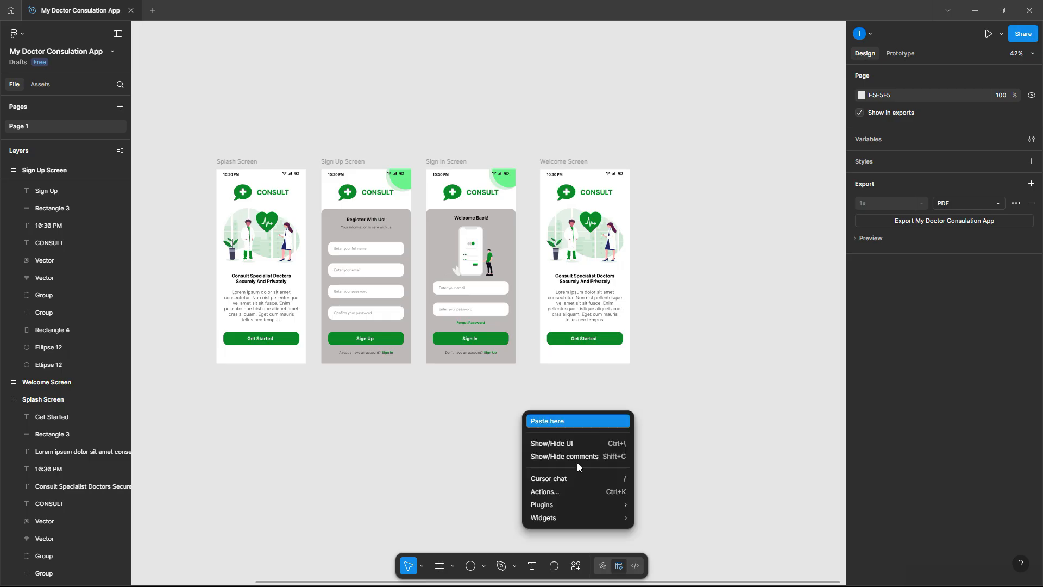
pyautogui.moveTo(589, 501)
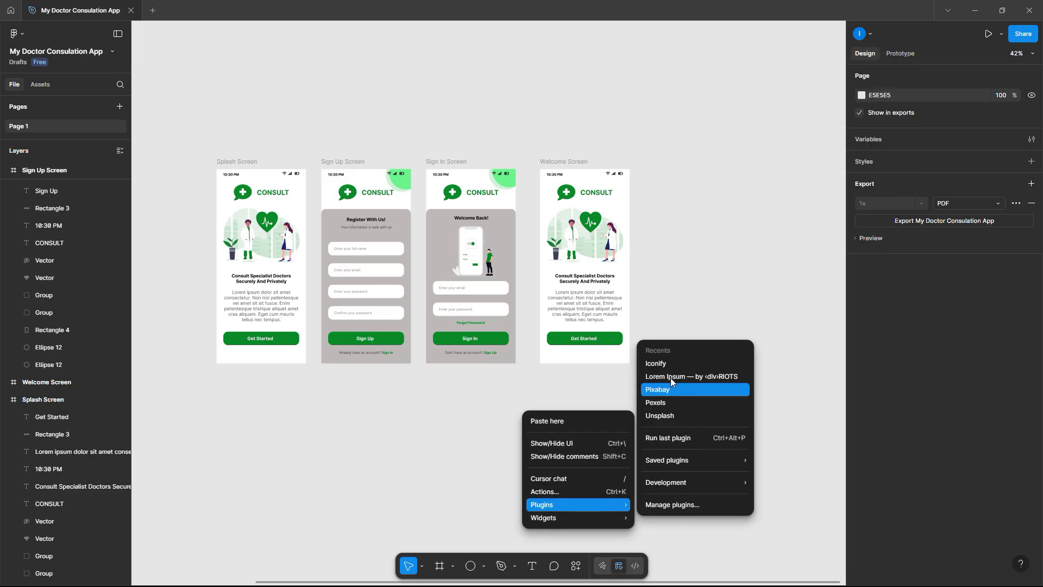
pyautogui.click(668, 363)
pyautogui.click(666, 184)
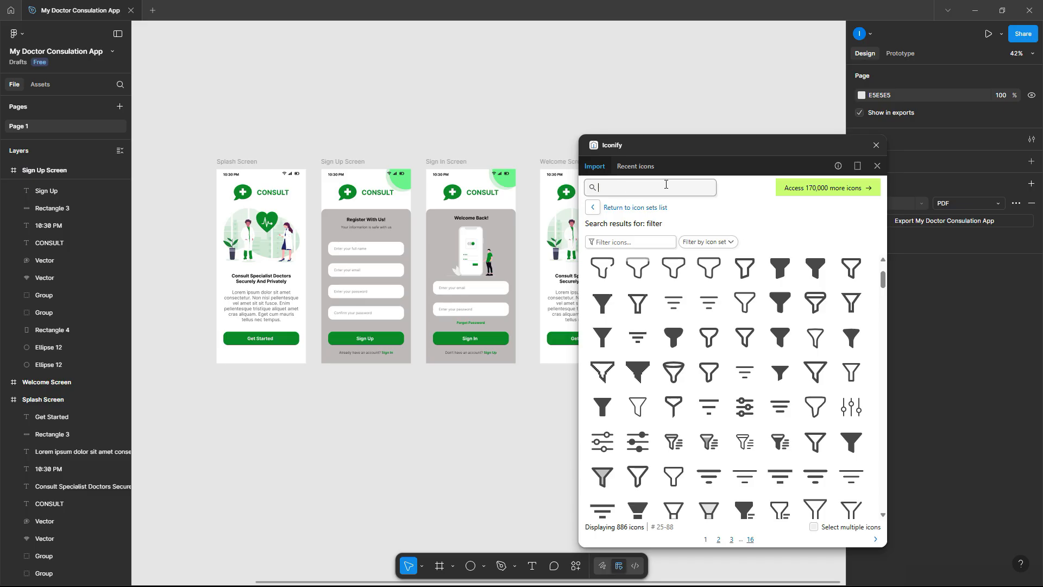
pyautogui.write('fi')
pyautogui.scroll(-2, 729, 300)
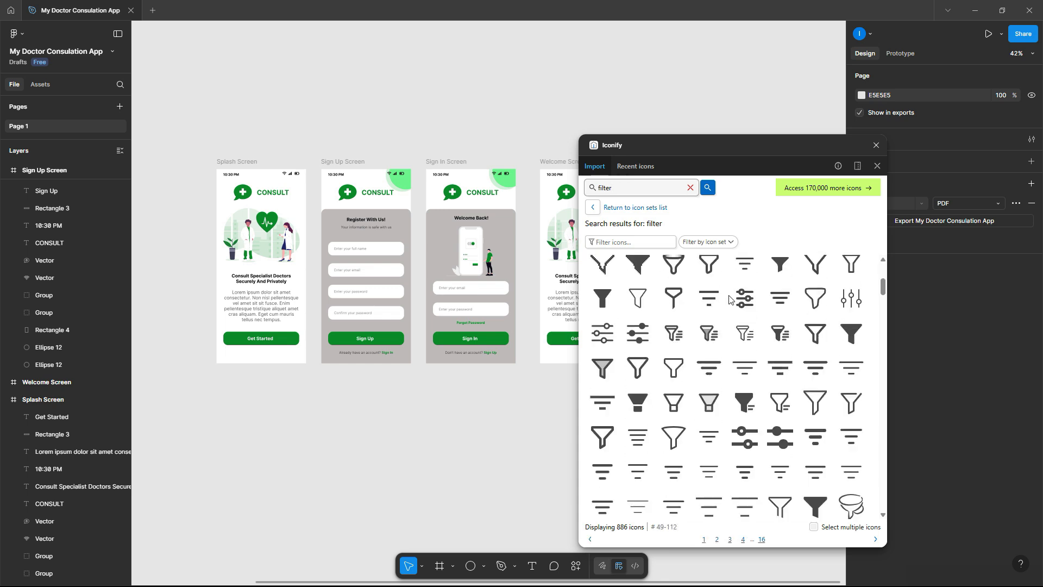
pyautogui.scroll(1, 728, 299)
pyautogui.moveTo(638, 387); pyautogui.dragTo(467, 434)
# - Search Iconify for 'search' icons
pyautogui.moveTo(613, 187); pyautogui.dragTo(579, 189)
pyautogui.write('search')
pyautogui.press('Return')
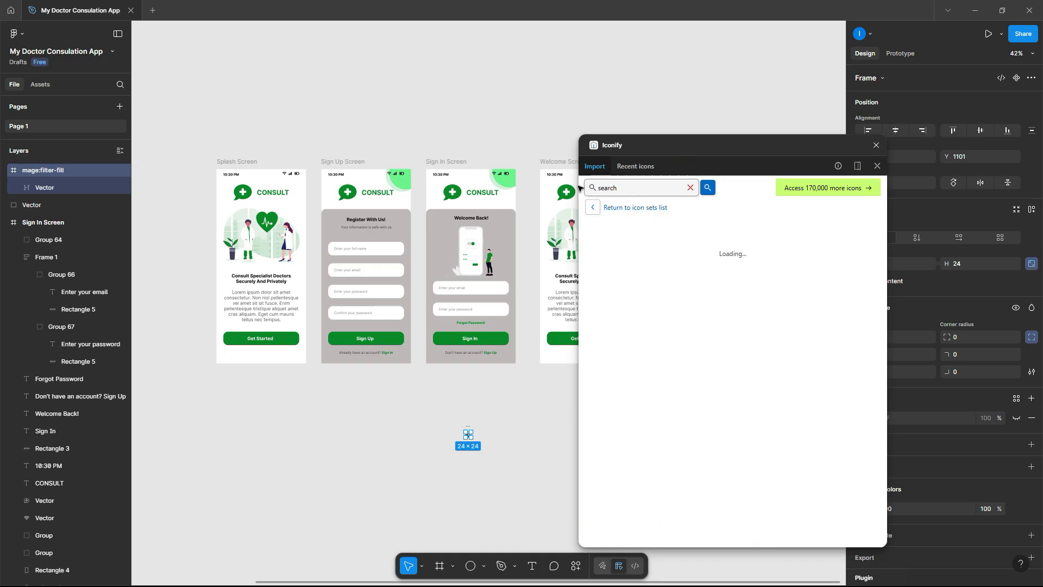
# - Import the magnifier search icon, then search 'home' and place a home outline icon
pyautogui.moveTo(673, 376); pyautogui.dragTo(491, 419)
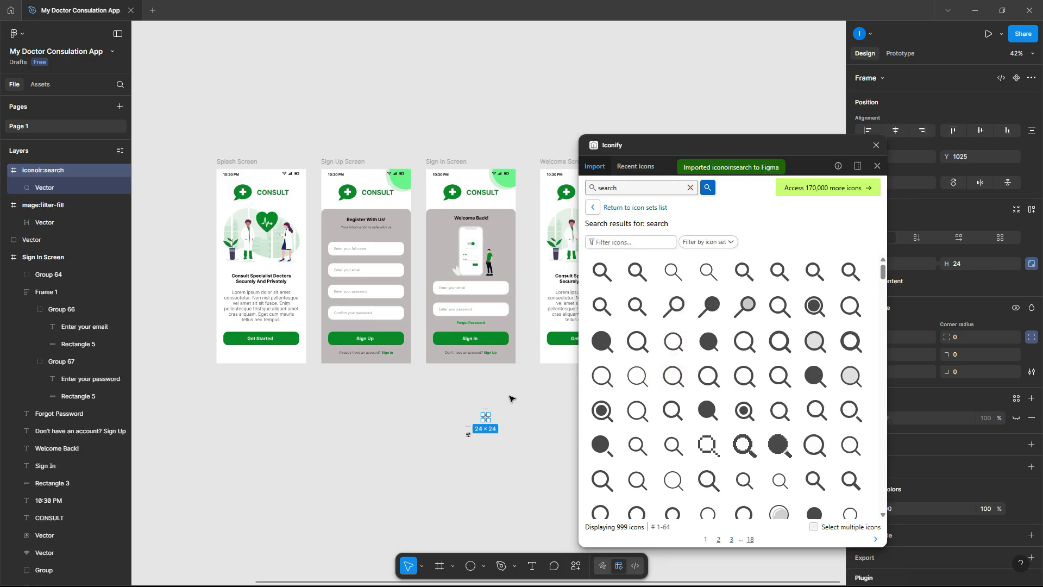
pyautogui.doubleClick(598, 185)
pyautogui.write('hom')
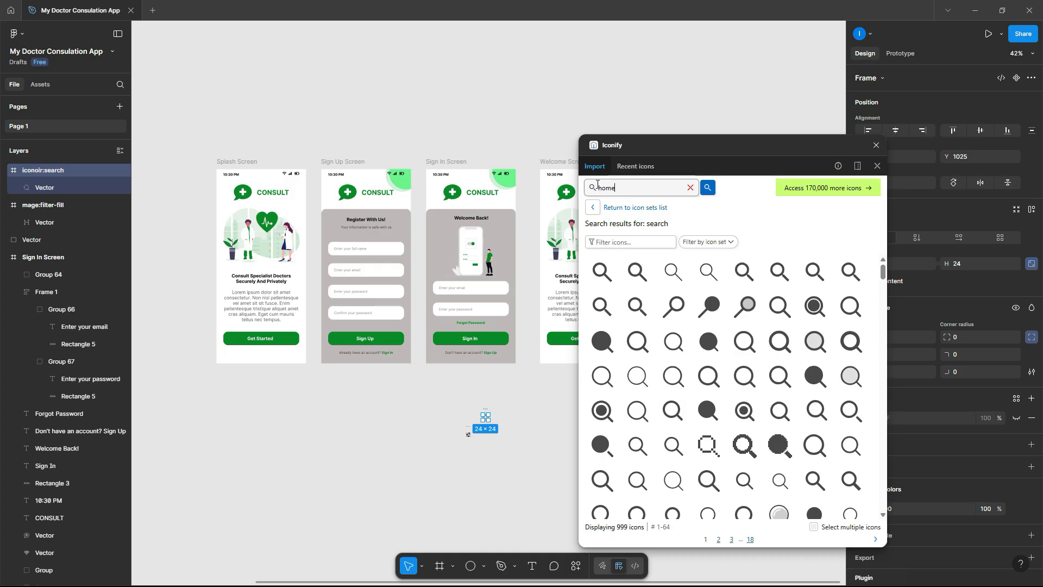
pyautogui.write('e')
pyautogui.press('Return')
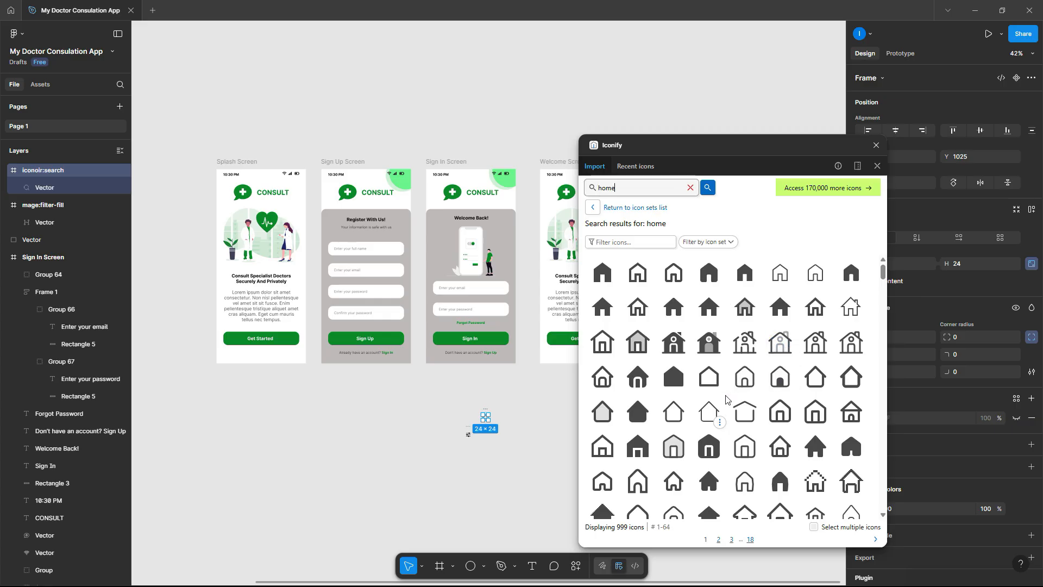
pyautogui.scroll(-3, 726, 399)
pyautogui.scroll(-3, 725, 400)
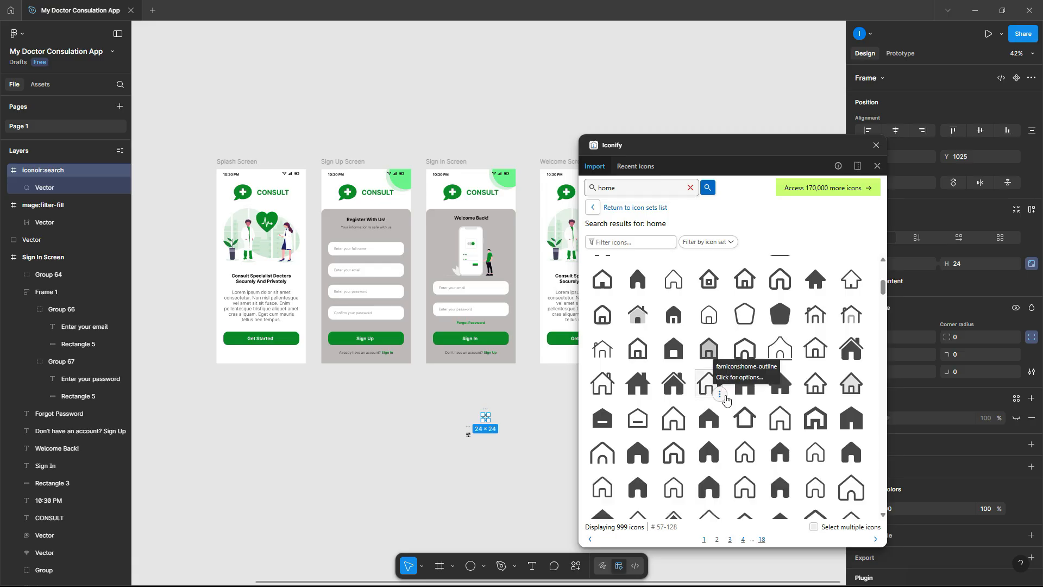
pyautogui.moveTo(674, 383); pyautogui.dragTo(494, 457)
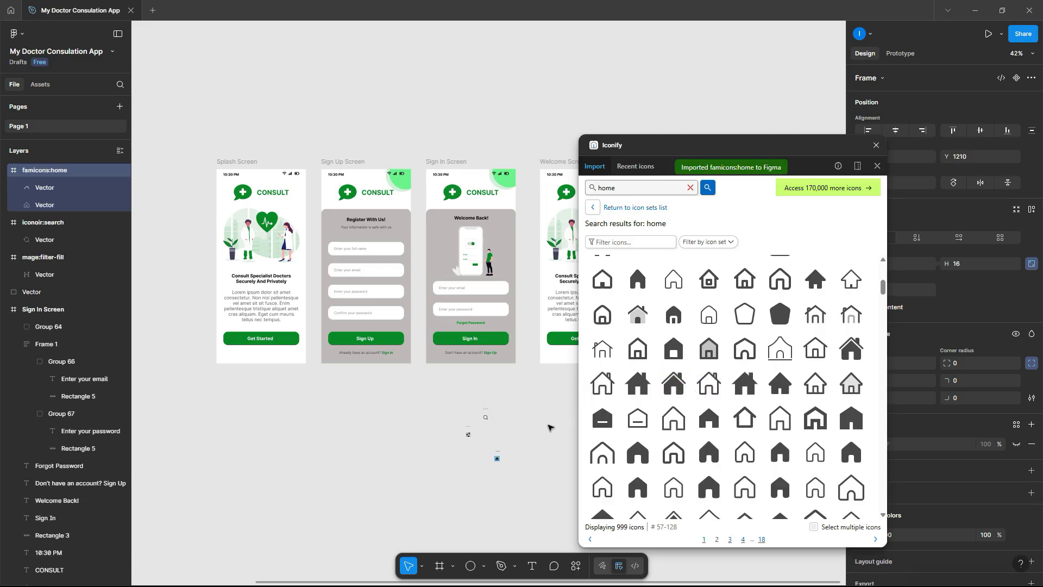
# - Search Iconify for 'bell' and place the bold bell icon on the canvas
pyautogui.scroll(2, 647, 319)
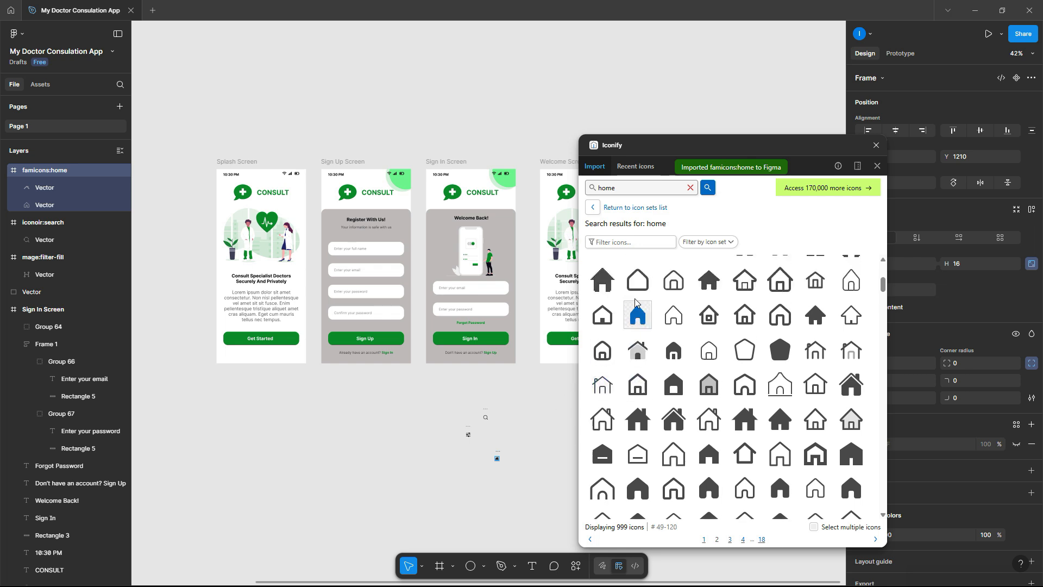
pyautogui.moveTo(634, 193); pyautogui.dragTo(583, 189)
pyautogui.write('bell')
pyautogui.press('Return')
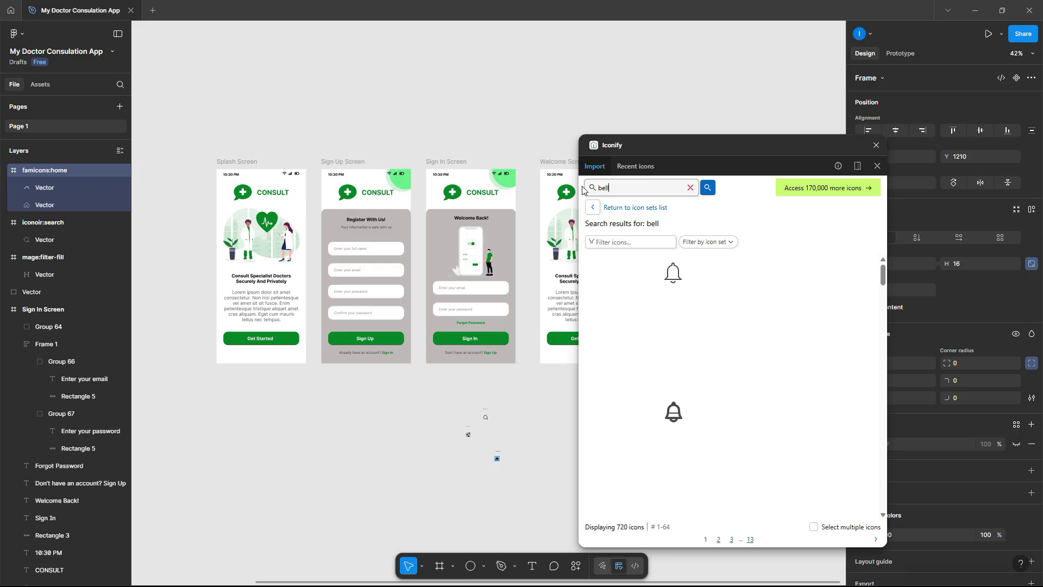
pyautogui.moveTo(851, 272); pyautogui.dragTo(517, 413)
# - Insert the filled profile icon from a 'profile' search, then search for 'star' icons
pyautogui.click(591, 189)
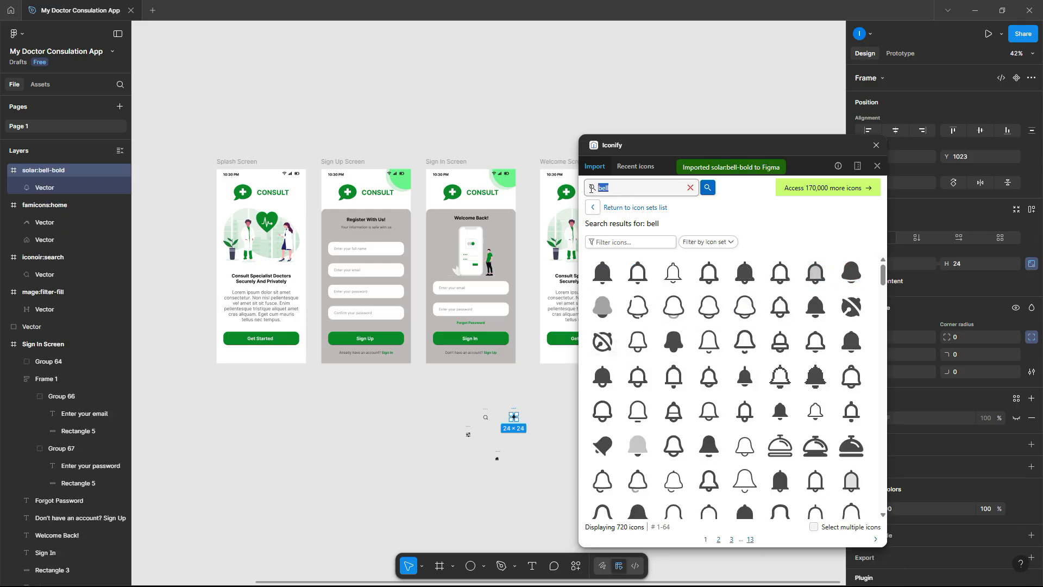
pyautogui.write('profile')
pyautogui.press('Return')
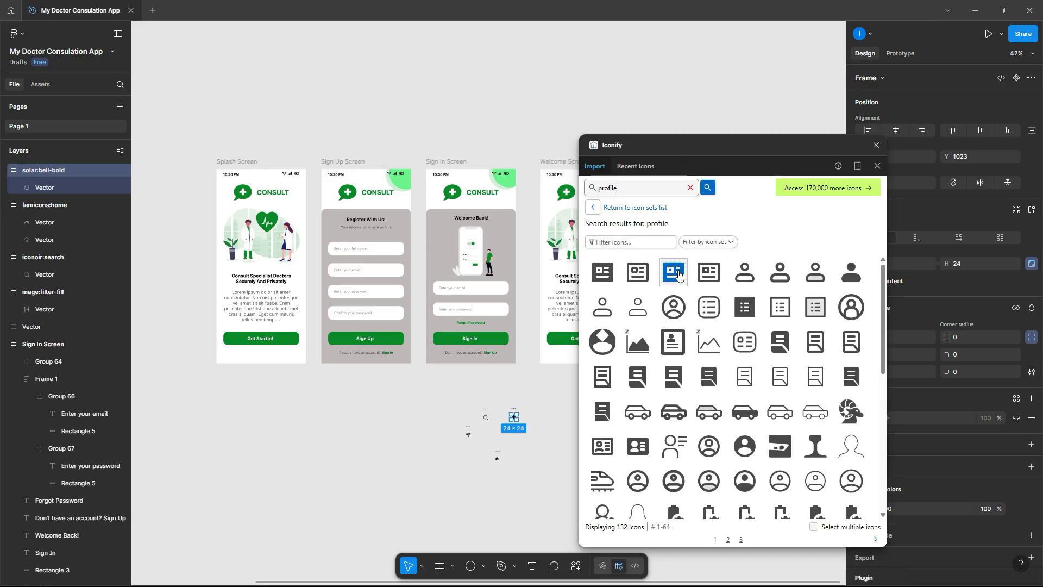
pyautogui.click(852, 277)
pyautogui.click(851, 277)
pyautogui.doubleClick(631, 187)
pyautogui.write('s')
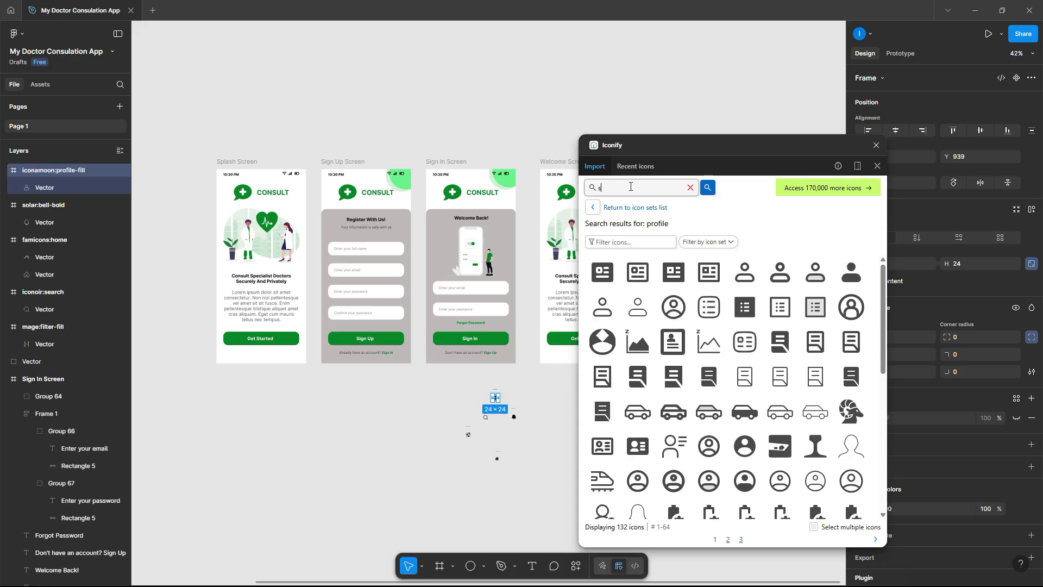
pyautogui.write('tar')
pyautogui.press('Return')
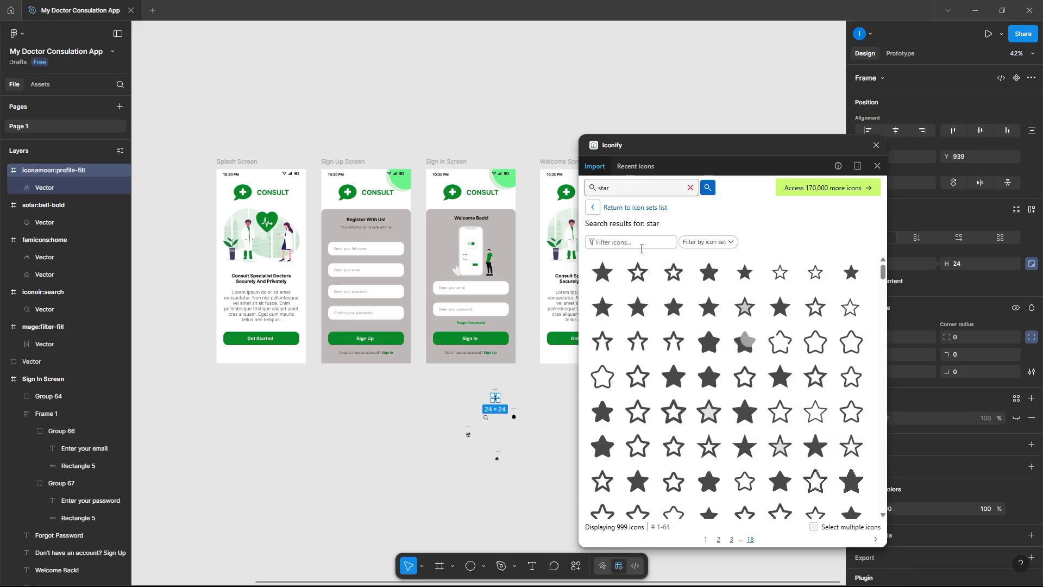
# - Import a solid star icon and a menu icon from Iconify
pyautogui.click(603, 273)
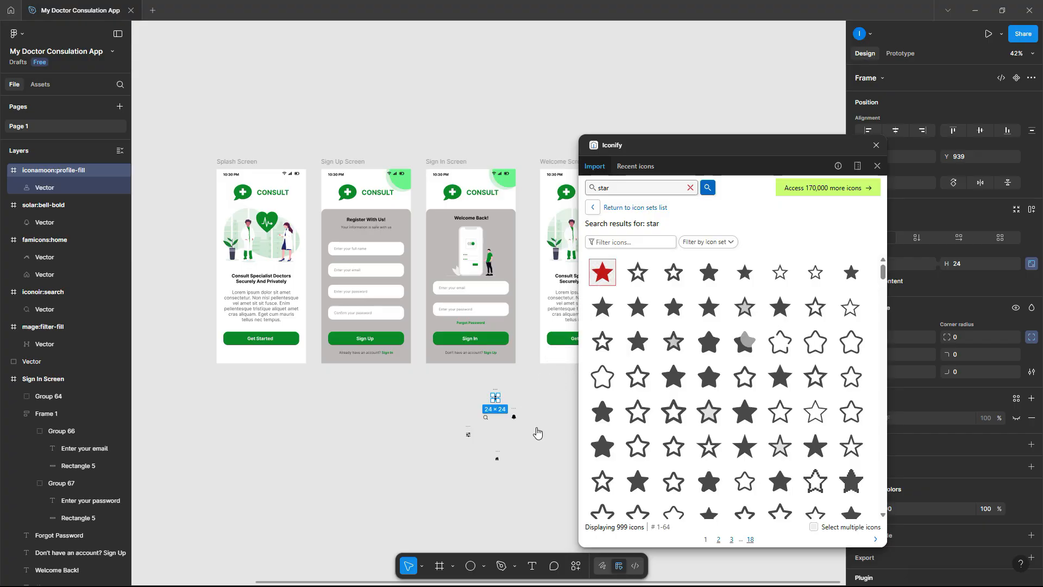
pyautogui.doubleClick(596, 189)
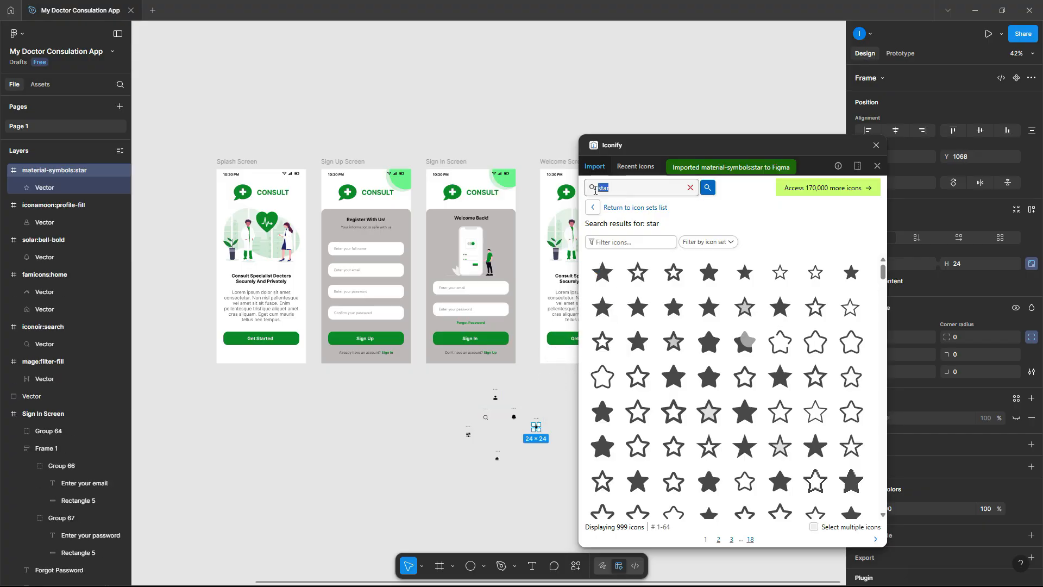
pyautogui.press('Return')
pyautogui.scroll(-3, 755, 326)
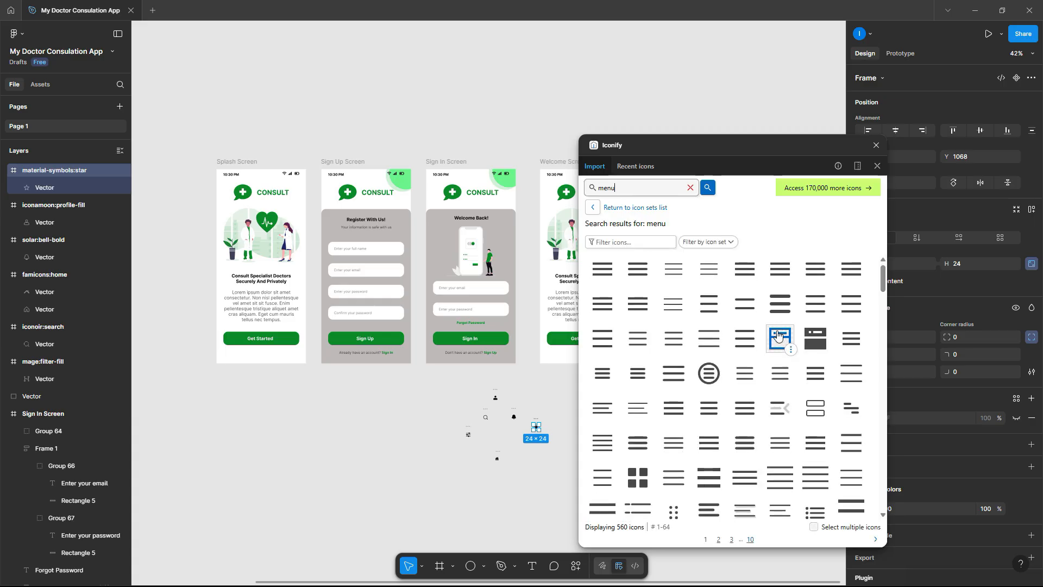
pyautogui.moveTo(709, 352); pyautogui.dragTo(532, 399)
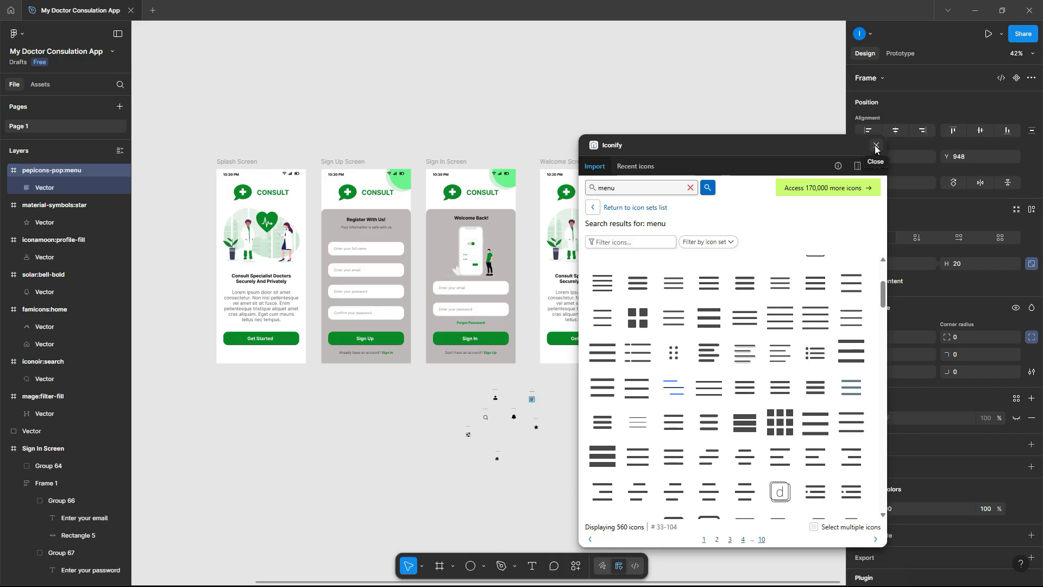
# - Search 'arrow' and place the circled up-arrow icon beside the other icons
pyautogui.moveTo(626, 187); pyautogui.dragTo(591, 190)
pyautogui.write('arrow')
pyautogui.press('Return')
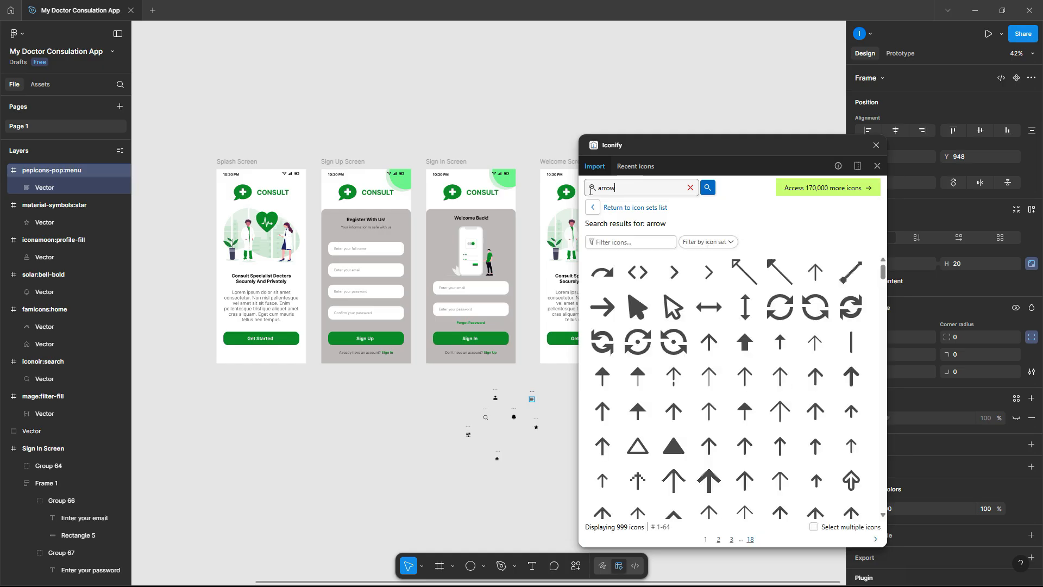
pyautogui.scroll(-10, 660, 294)
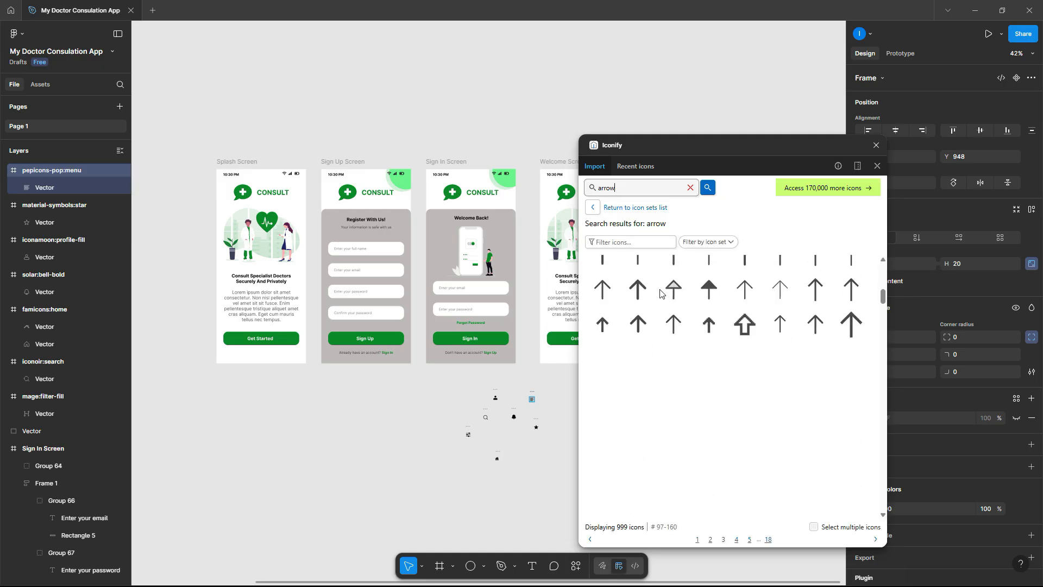
pyautogui.scroll(-3, 660, 293)
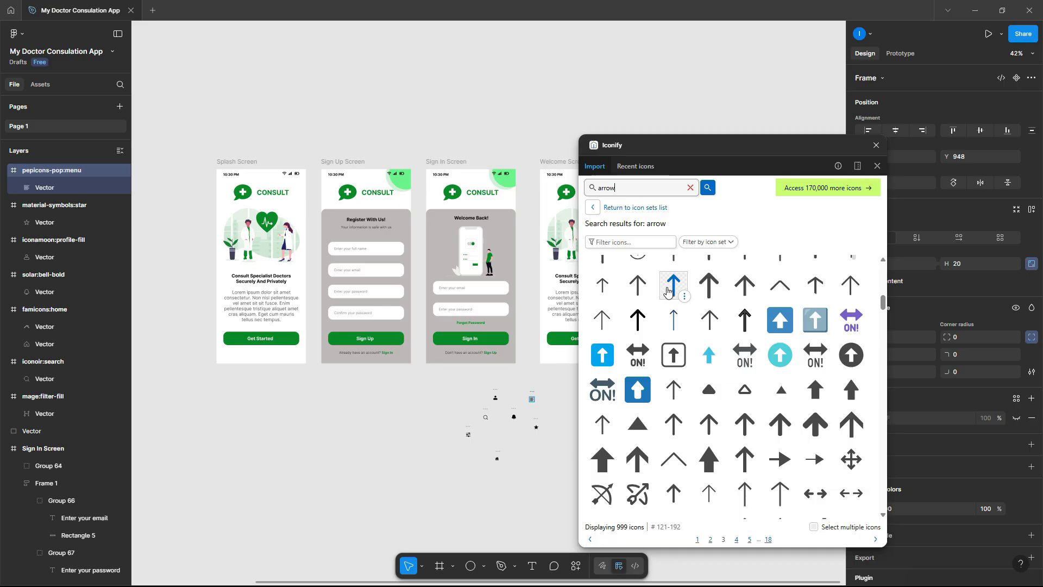
pyautogui.scroll(-6, 671, 302)
pyautogui.scroll(6, 671, 301)
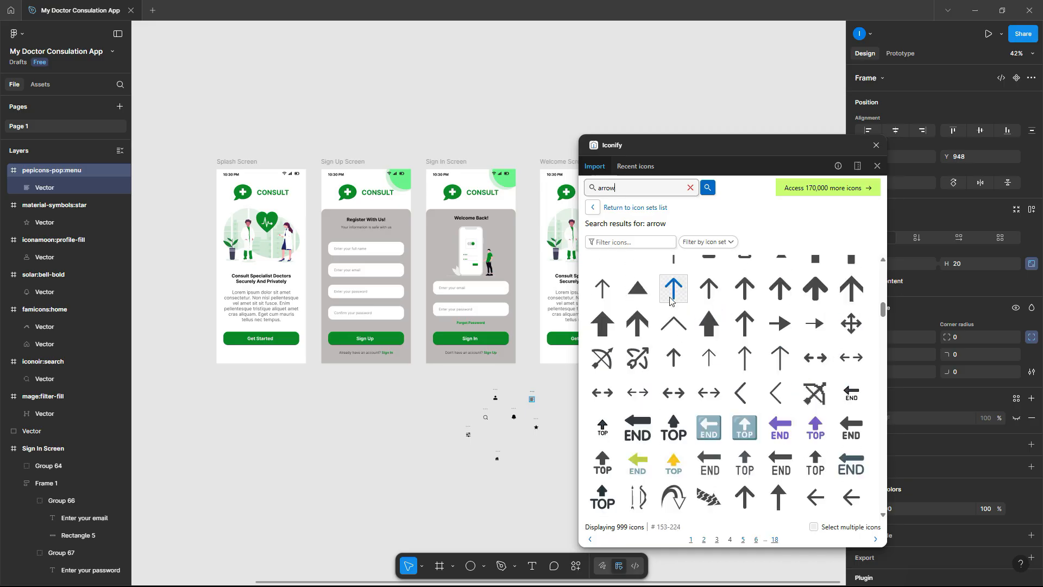
pyautogui.moveTo(844, 355); pyautogui.dragTo(521, 440)
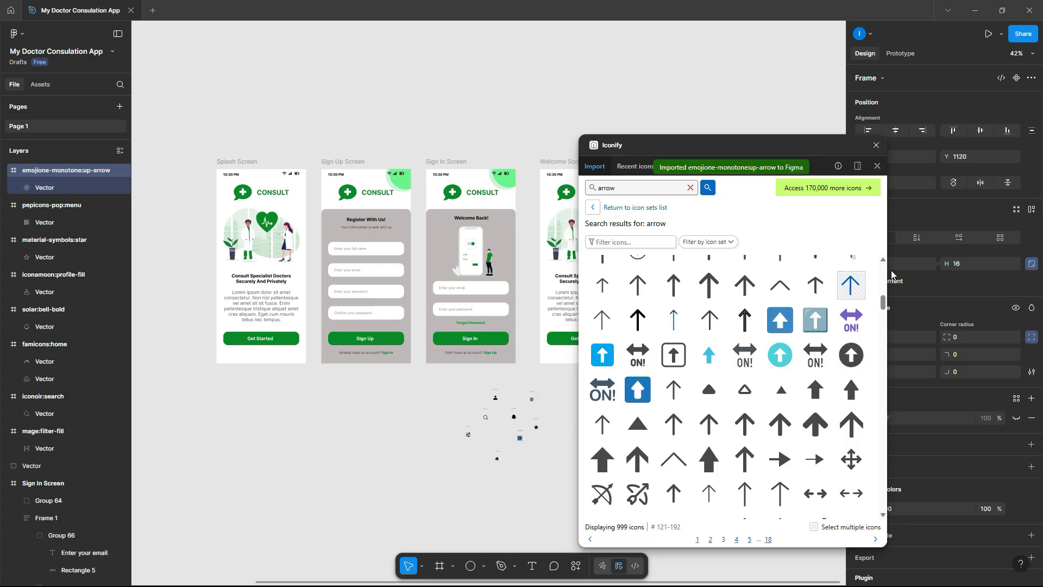
# - Close Iconify, move the home icon's vectors out of its frame and delete that empty frame
pyautogui.click(876, 146)
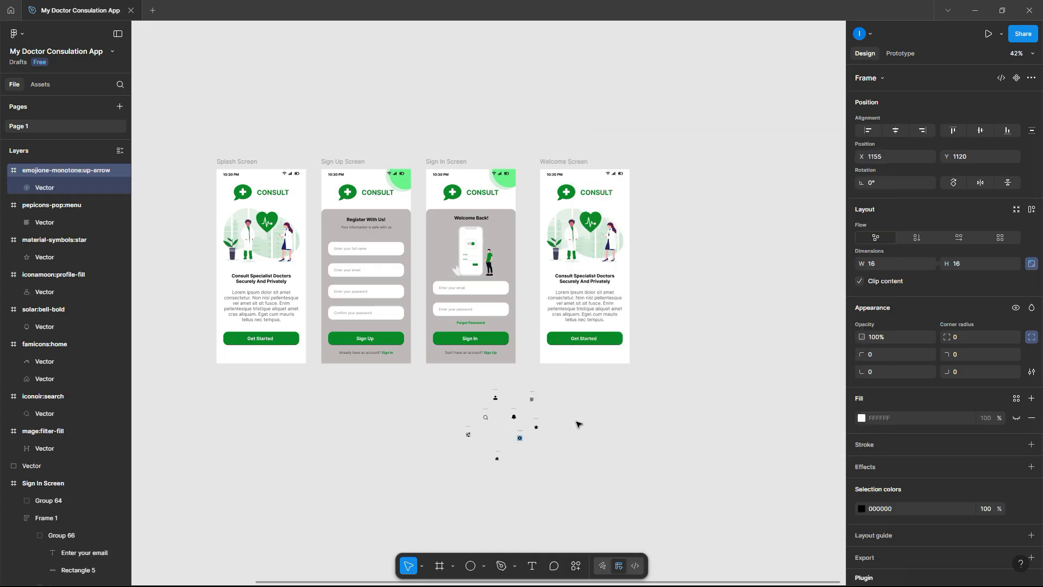
pyautogui.click(547, 485)
pyautogui.scroll(8, 538, 467)
pyautogui.scroll(3, 404, 417)
pyautogui.click(429, 485)
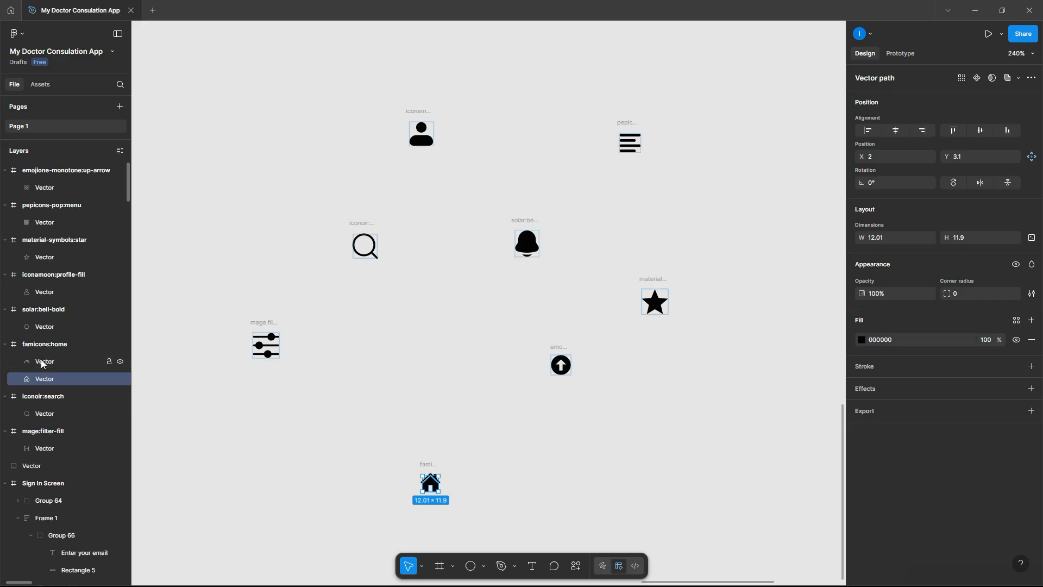
pyautogui.keyDown('shift'); pyautogui.click(42, 362); pyautogui.keyUp('shift')
pyautogui.moveTo(433, 481); pyautogui.dragTo(434, 400)
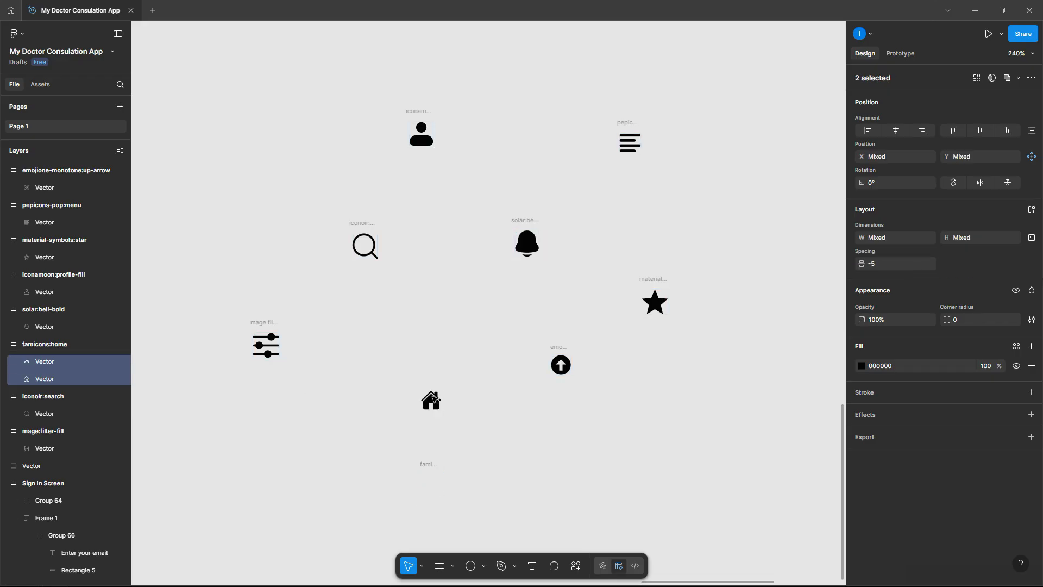
pyautogui.click(429, 464)
pyautogui.press('Delete')
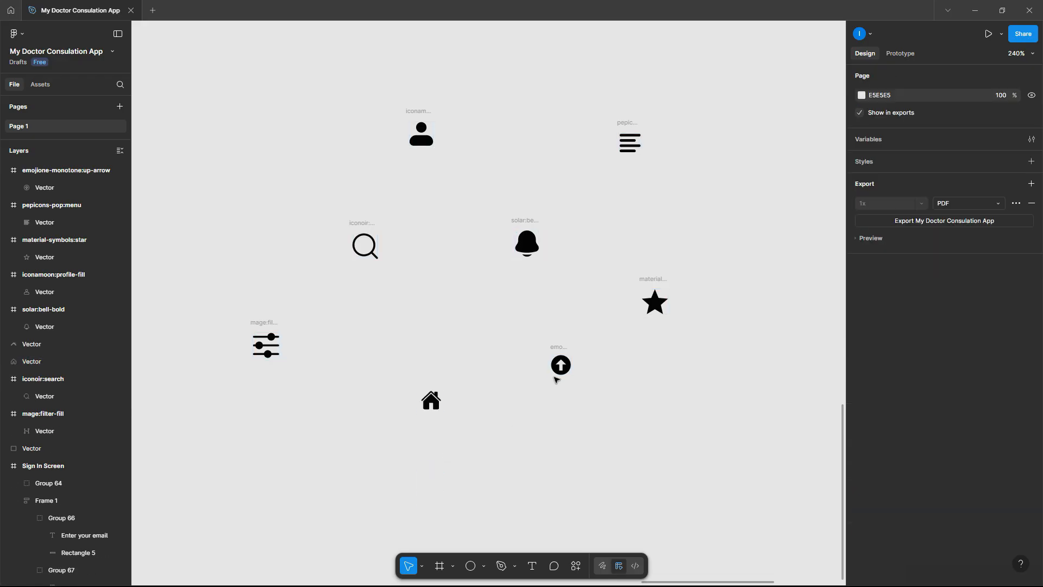
# - Pull the up-arrow, star, bell, menu, search and filter vectors out of their frames
pyautogui.moveTo(560, 367); pyautogui.dragTo(479, 367)
pyautogui.moveTo(655, 306); pyautogui.dragTo(464, 307)
pyautogui.moveTo(531, 239); pyautogui.dragTo(506, 322)
pyautogui.moveTo(631, 149); pyautogui.dragTo(402, 324)
pyautogui.moveTo(372, 249)
pyautogui.mouseDown()
pyautogui.moveTo(410, 284)
pyautogui.moveTo(372, 251)
pyautogui.moveTo(489, 310)
pyautogui.mouseUp()
pyautogui.moveTo(421, 135); pyautogui.dragTo(437, 277)
pyautogui.press('Escape')
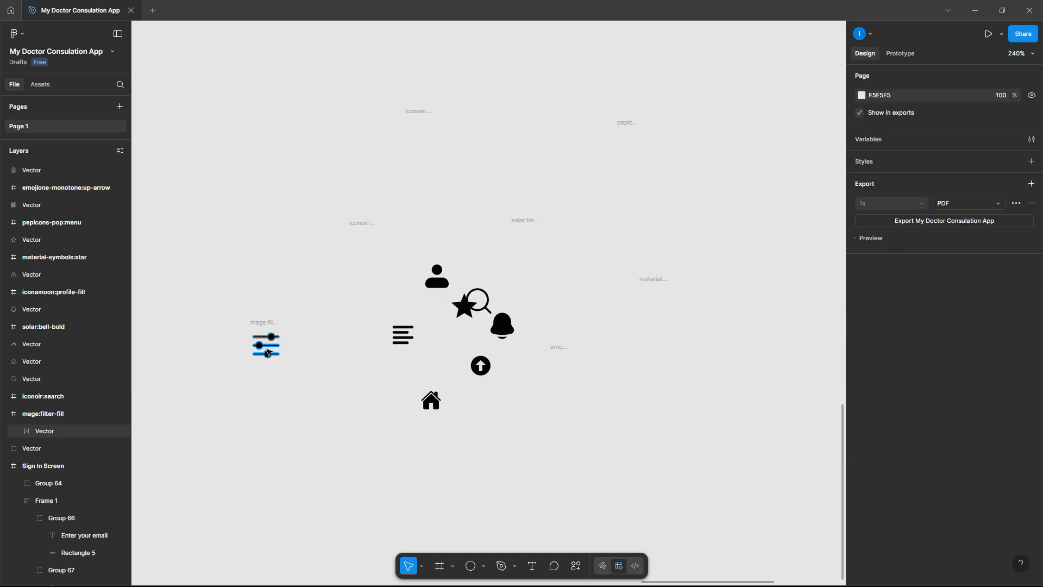
pyautogui.click(268, 352)
pyautogui.moveTo(265, 348); pyautogui.dragTo(436, 368)
# - Select the seven empty icon frames and delete them
pyautogui.click(269, 341)
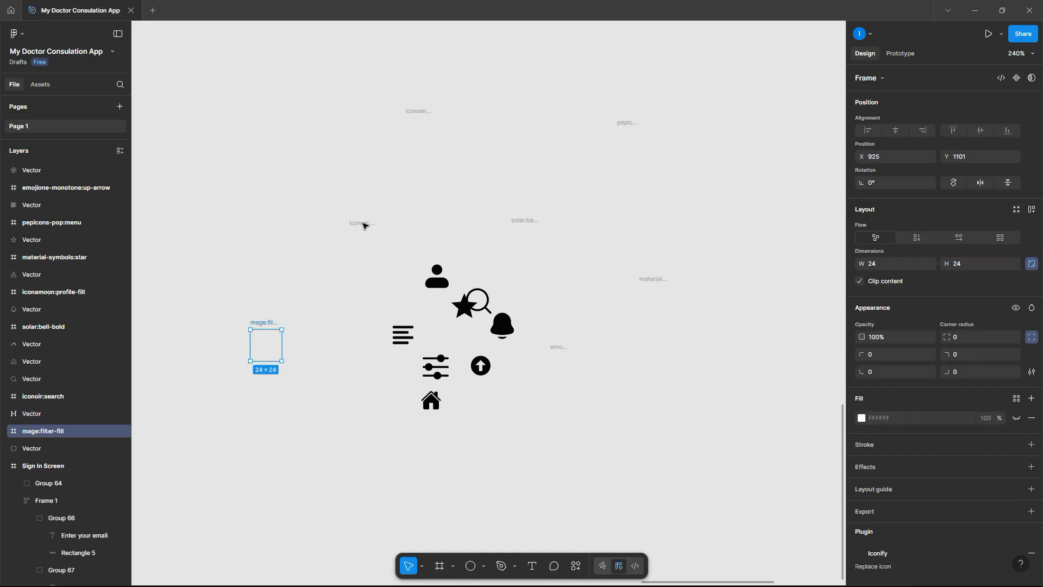
pyautogui.keyDown('shift'); pyautogui.click(364, 242); pyautogui.keyUp('shift')
pyautogui.keyDown('shift'); pyautogui.click(410, 122); pyautogui.keyUp('shift')
pyautogui.keyDown('shift'); pyautogui.click(530, 220); pyautogui.keyUp('shift')
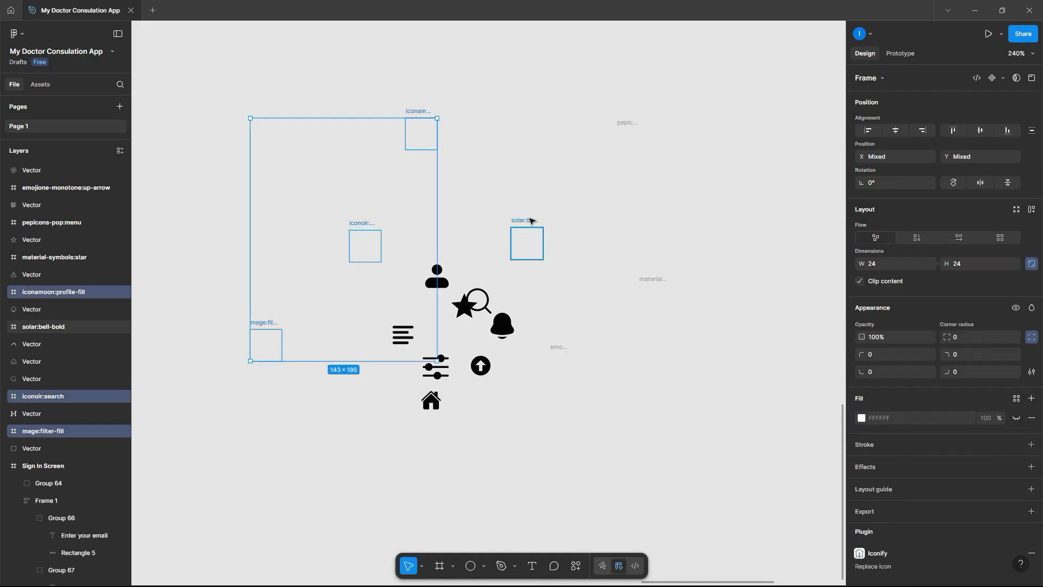
pyautogui.keyDown('shift'); pyautogui.click(619, 140); pyautogui.keyUp('shift')
pyautogui.keyDown('shift'); pyautogui.click(658, 288); pyautogui.keyUp('shift')
pyautogui.keyDown('shift'); pyautogui.click(554, 350); pyautogui.keyUp('shift')
pyautogui.press('Delete')
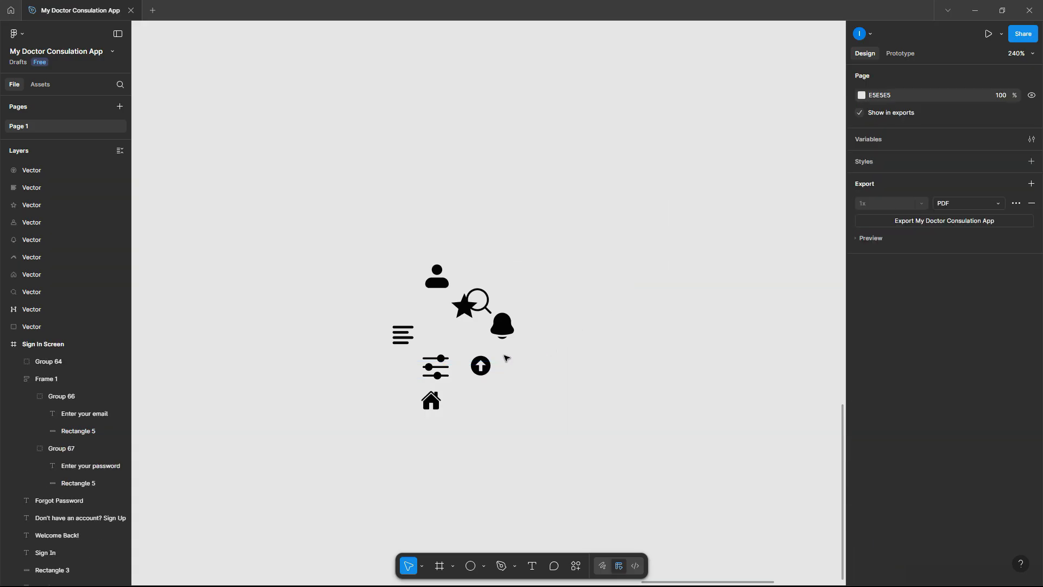
# - Move all nine icon vectors beside the Welcome Screen
pyautogui.scroll(-3, 513, 361)
pyautogui.moveTo(549, 403); pyautogui.dragTo(408, 287)
pyautogui.scroll(-5, 407, 287)
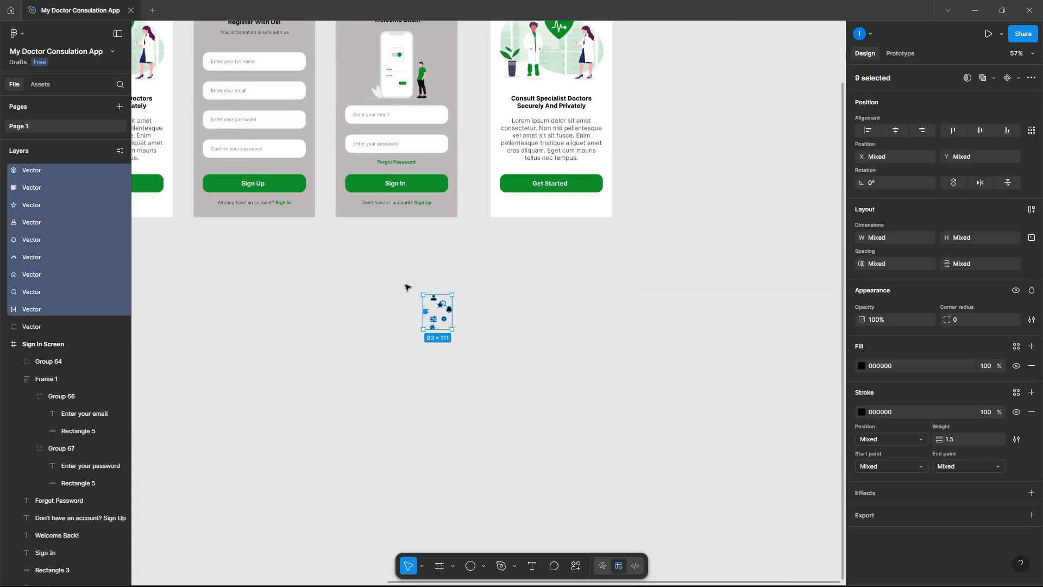
pyautogui.moveTo(434, 300); pyautogui.dragTo(612, 70)
# - Delete the speech-bubble logo, CONSULT heading and doctors illustration from the Welcome Screen
pyautogui.scroll(5, 560, 37)
pyautogui.click(423, 217)
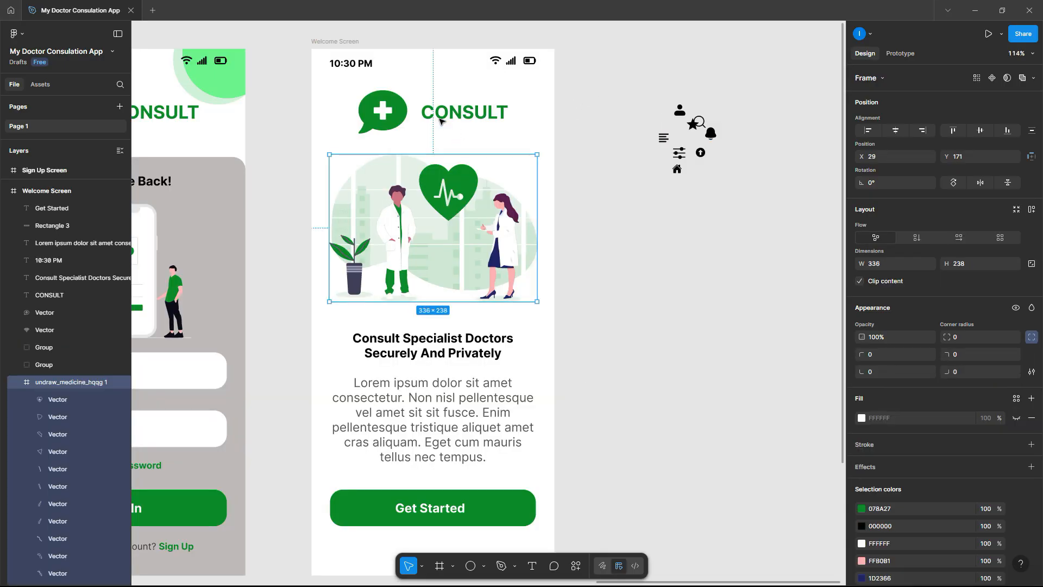
pyautogui.keyDown('shift'); pyautogui.click(388, 111); pyautogui.keyUp('shift')
pyautogui.keyDown('shift'); pyautogui.click(451, 114); pyautogui.keyUp('shift')
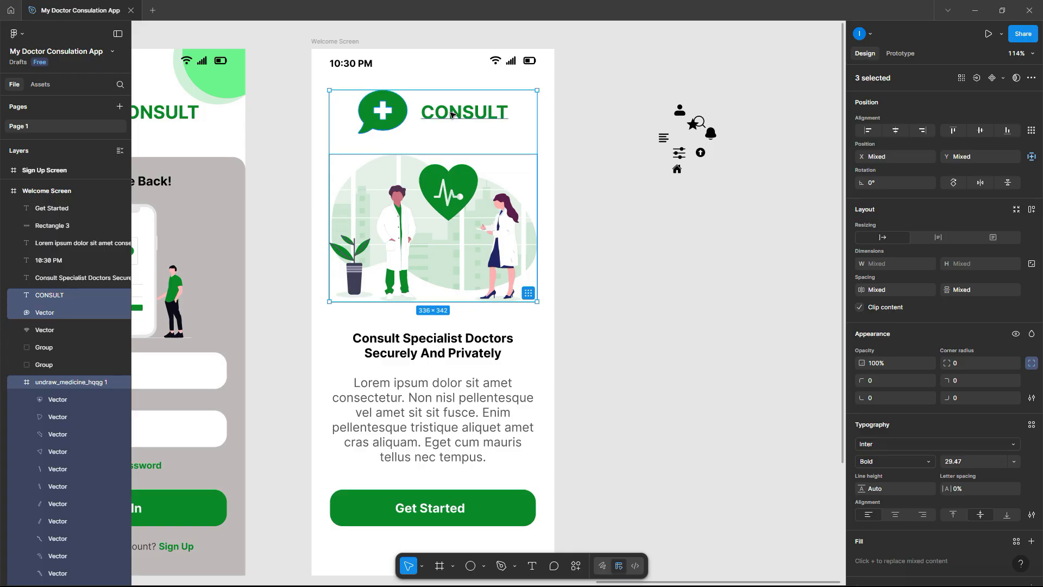
pyautogui.press('Delete')
# - Position the menu icon at the Welcome Screen's top-left, X 30, Y 60, below the status bar
pyautogui.scroll(1, 501, 131)
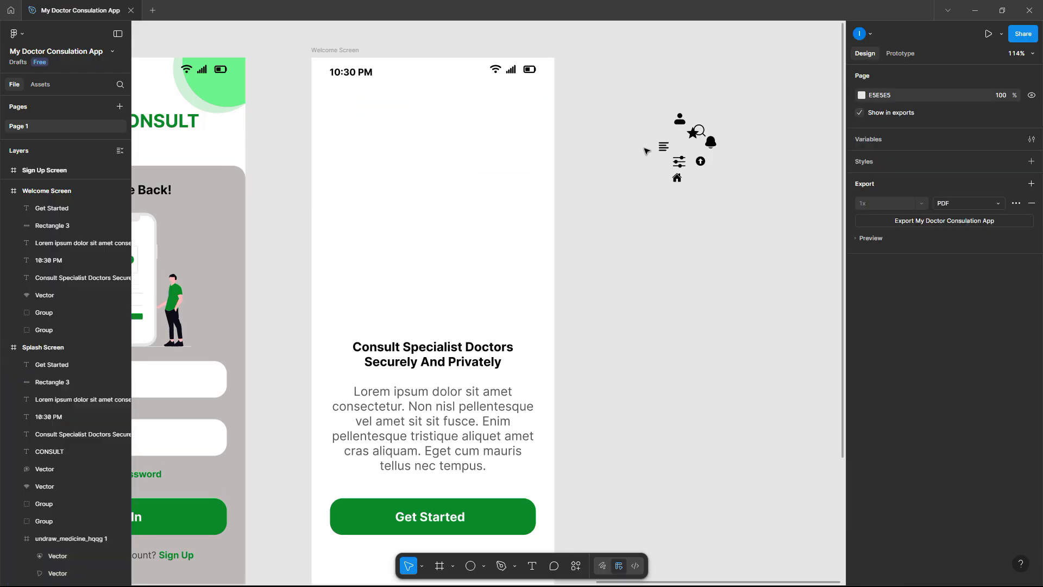
pyautogui.moveTo(663, 145); pyautogui.dragTo(443, 130)
pyautogui.moveTo(354, 117); pyautogui.dragTo(356, 115)
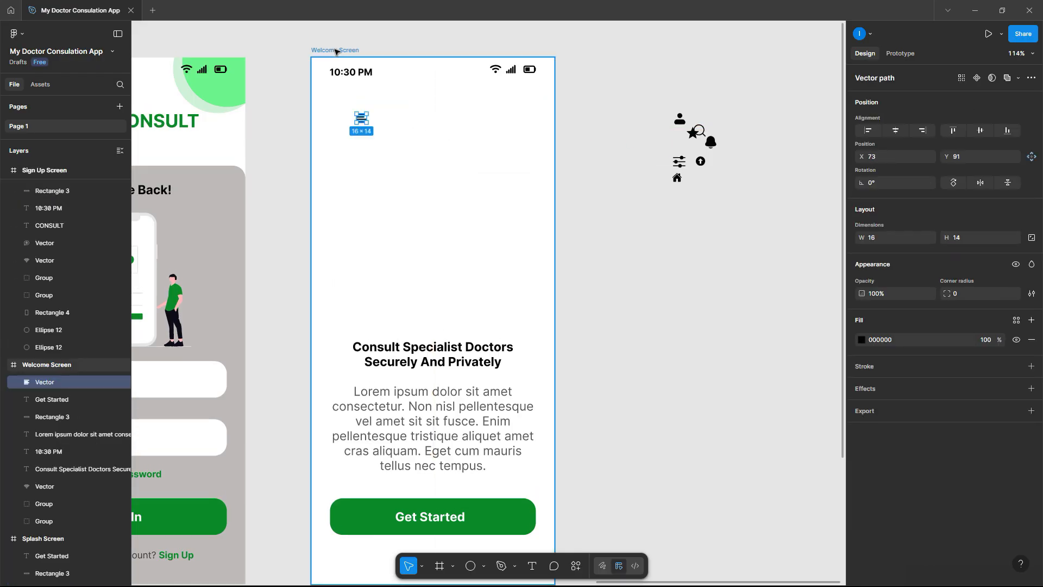
pyautogui.click(336, 50)
pyautogui.scroll(-3, 988, 417)
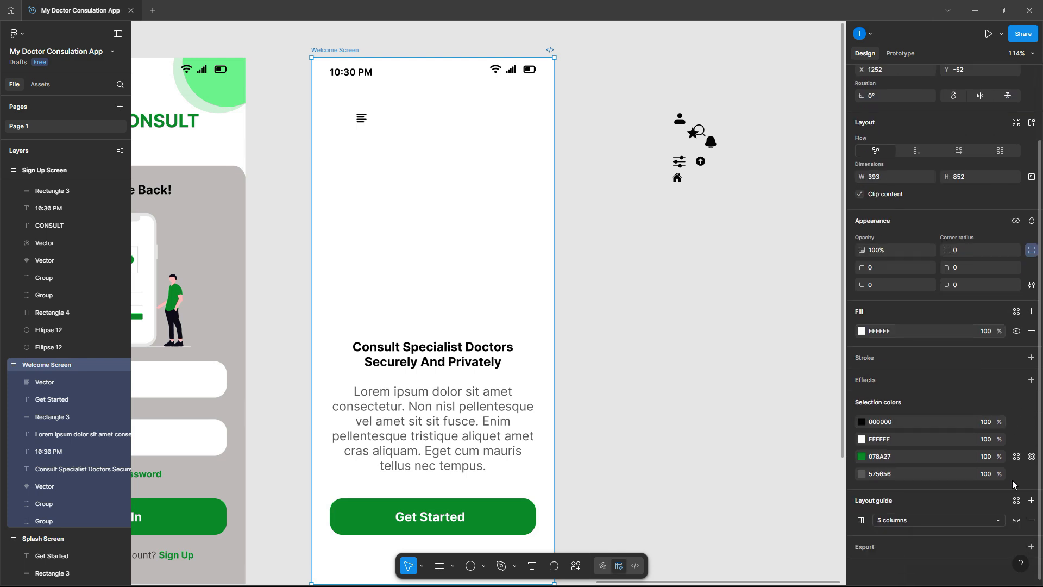
pyautogui.click(1017, 521)
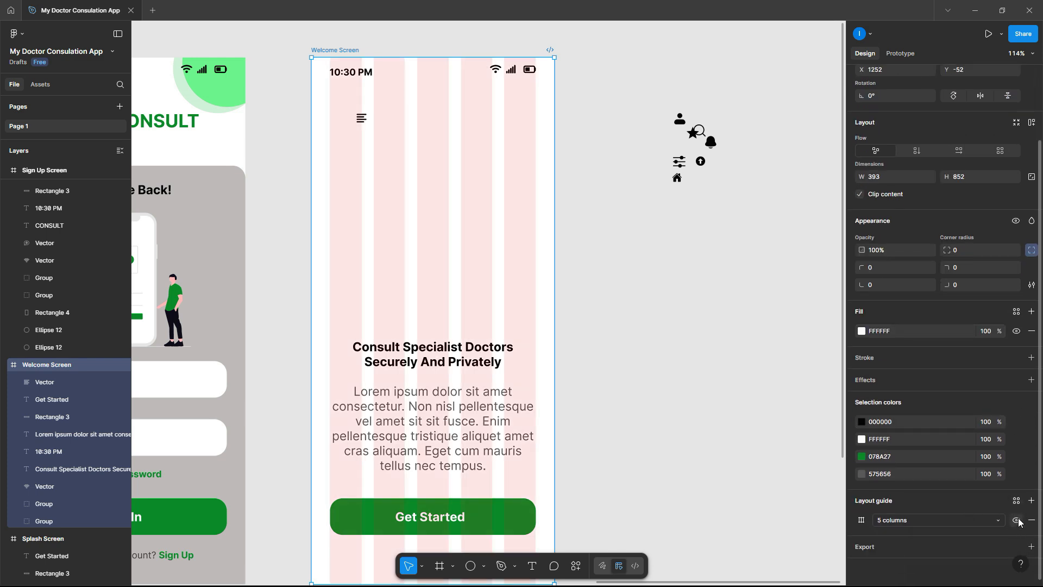
pyautogui.keyDown('ctrl'); pyautogui.scroll(2, 465, 186); pyautogui.keyUp('ctrl')
pyautogui.click(346, 111)
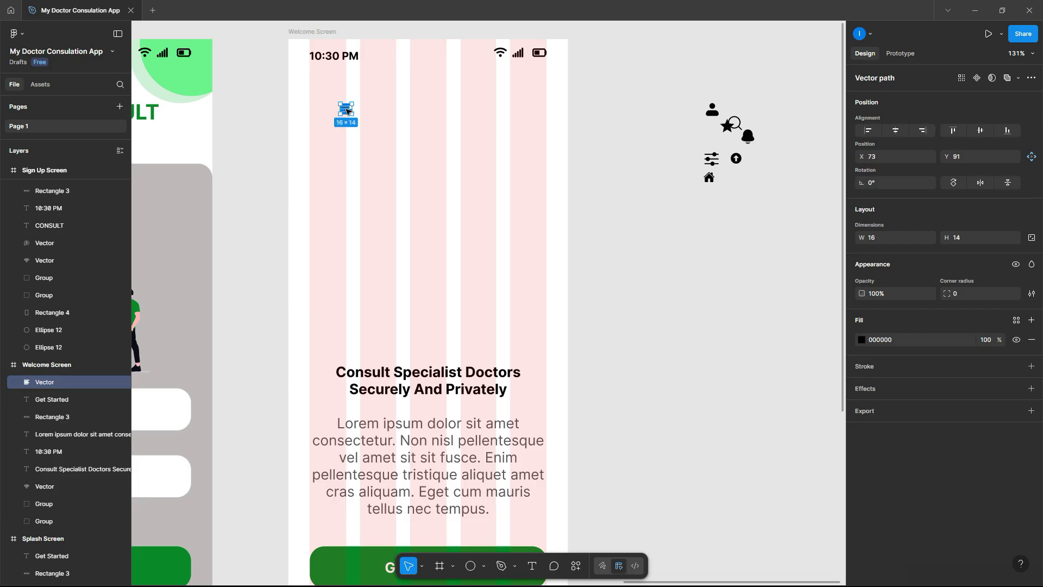
pyautogui.moveTo(332, 101)
pyautogui.mouseDown()
pyautogui.moveTo(320, 91)
pyautogui.moveTo(340, 94)
pyautogui.mouseUp()
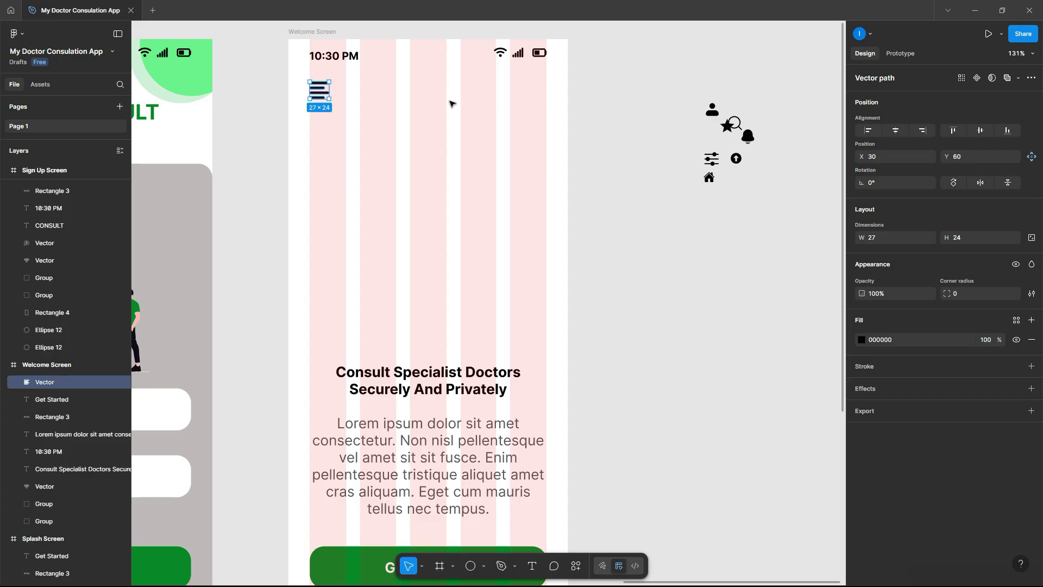
pyautogui.click(608, 132)
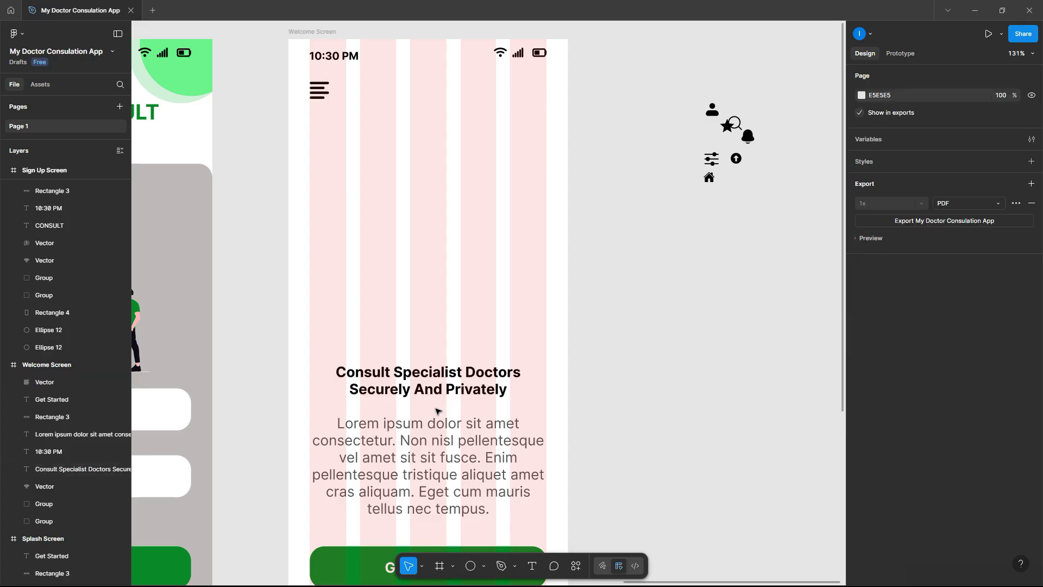
pyautogui.click(419, 427)
pyautogui.click(424, 384)
# - Copy the heading near the top and retype it as 'Hello'
pyautogui.moveTo(424, 384); pyautogui.dragTo(427, 129)
pyautogui.doubleClick(427, 129)
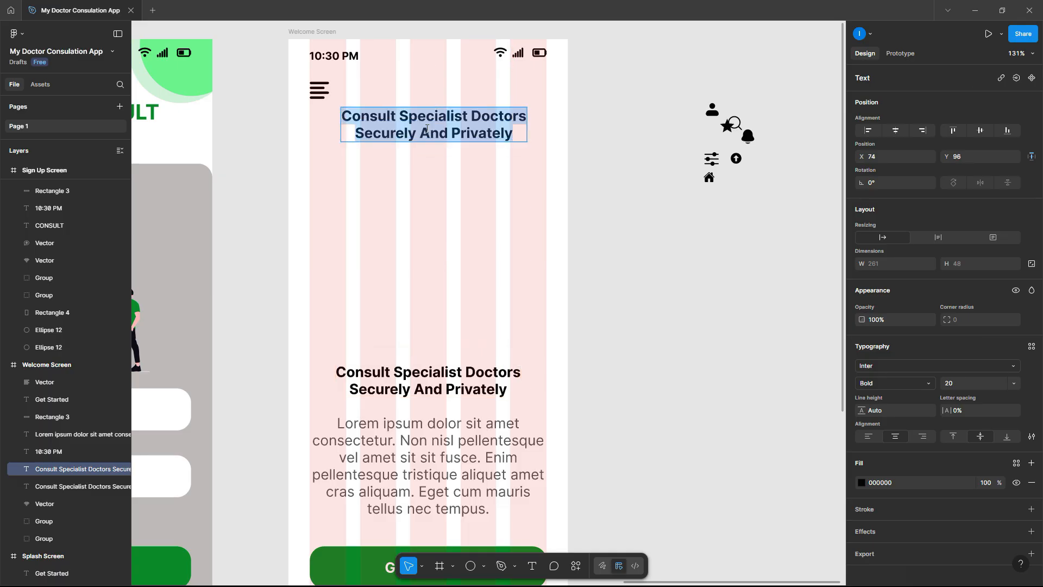
pyautogui.write('He;;')
pyautogui.press('BackSpace')
pyautogui.press('BackSpace')
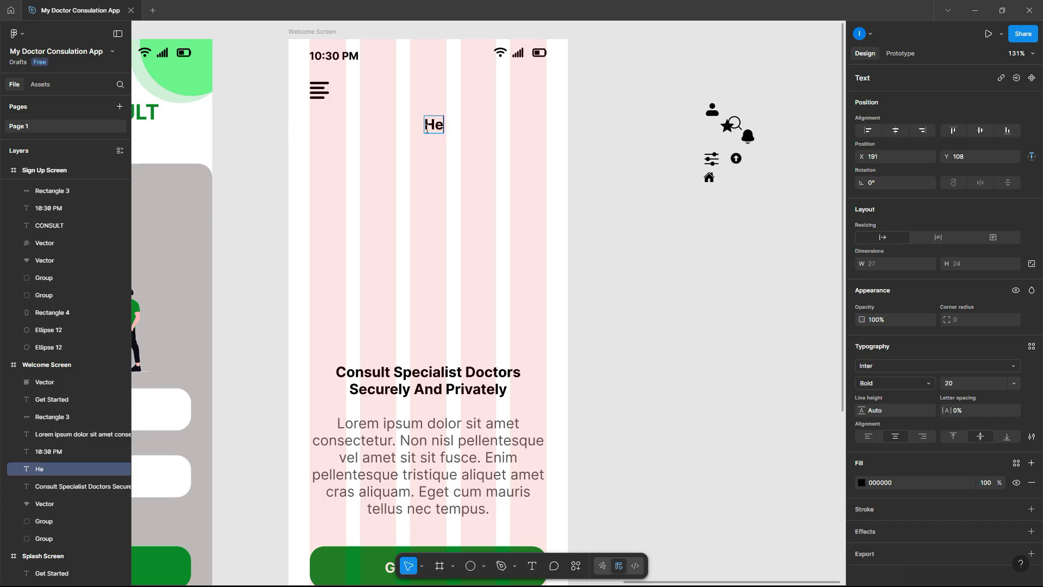
pyautogui.write('llo')
pyautogui.press('Escape')
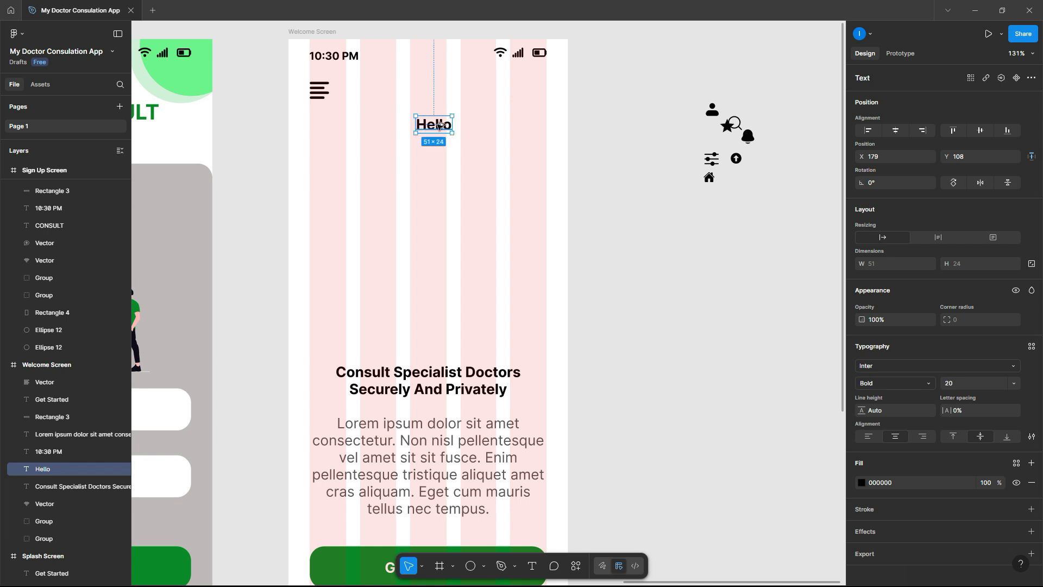
# - Duplicate Hello below it and retype it as the user's name with an exclamation mark
pyautogui.moveTo(439, 125); pyautogui.dragTo(443, 155)
pyautogui.doubleClick(442, 154)
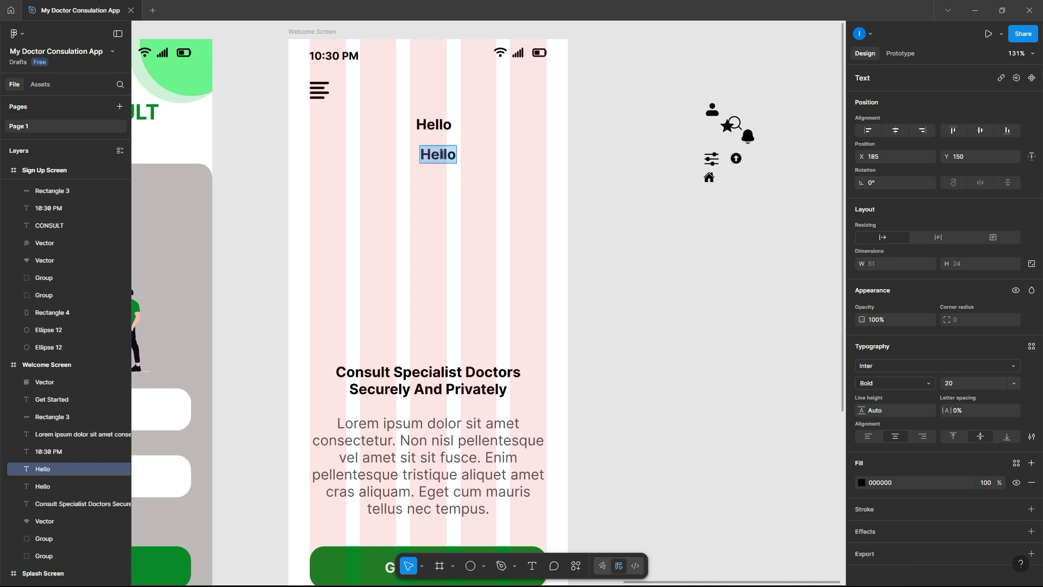
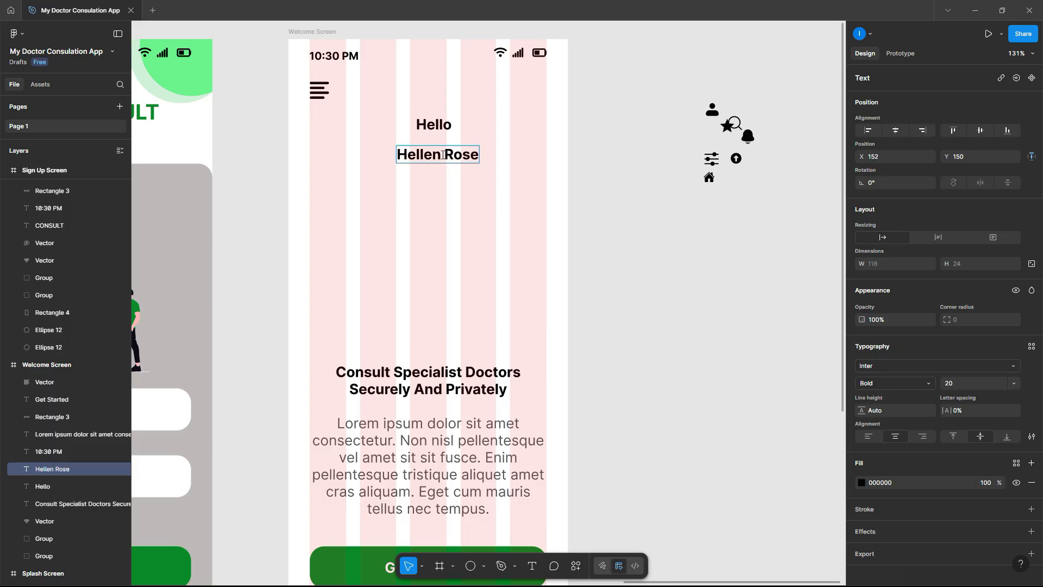
pyautogui.write('!')
pyautogui.press('Escape')
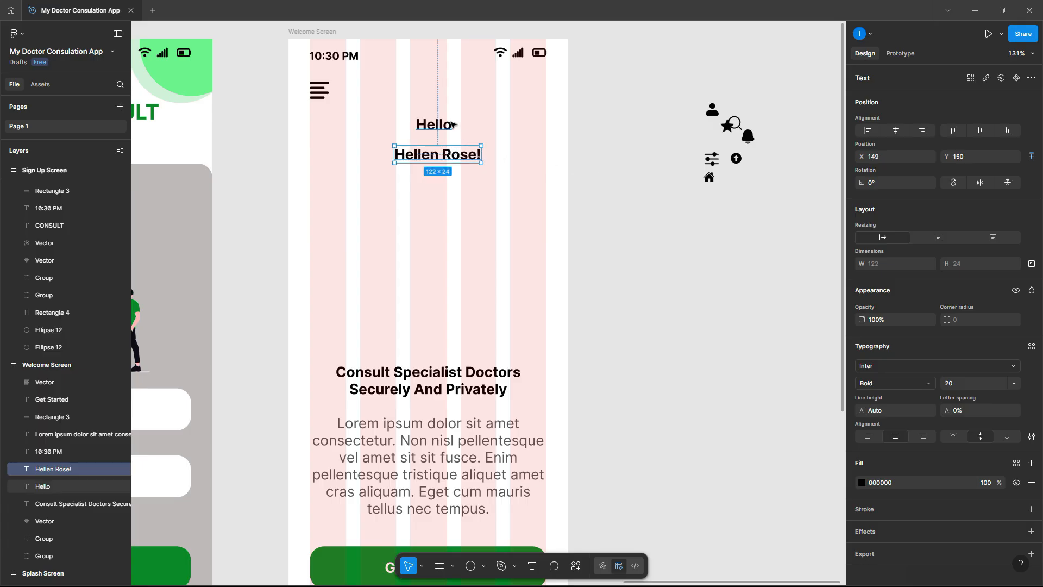
# - Set Hello to Regular weight and both greeting lines to font size 15
pyautogui.click(446, 124)
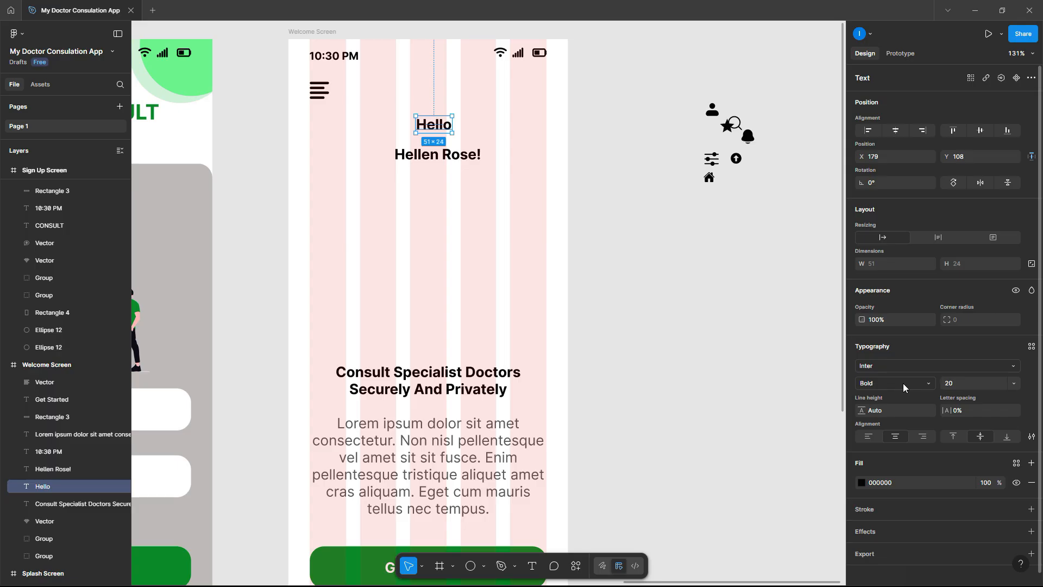
pyautogui.click(903, 383)
pyautogui.click(905, 331)
pyautogui.moveTo(441, 126); pyautogui.dragTo(375, 87)
pyautogui.moveTo(422, 154); pyautogui.dragTo(379, 86)
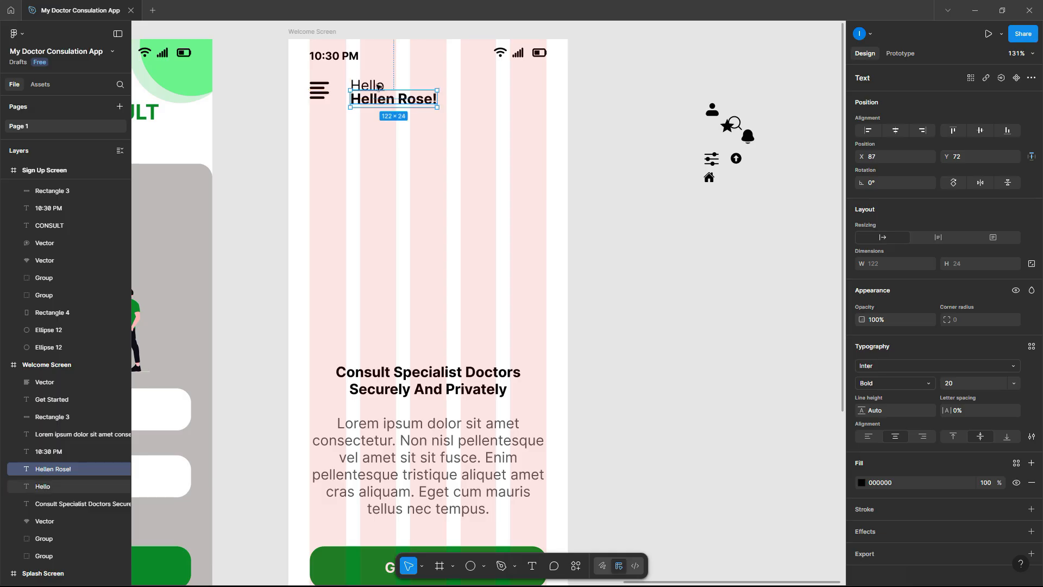
pyautogui.keyDown('shift'); pyautogui.click(379, 86); pyautogui.keyUp('shift')
pyautogui.click(962, 407)
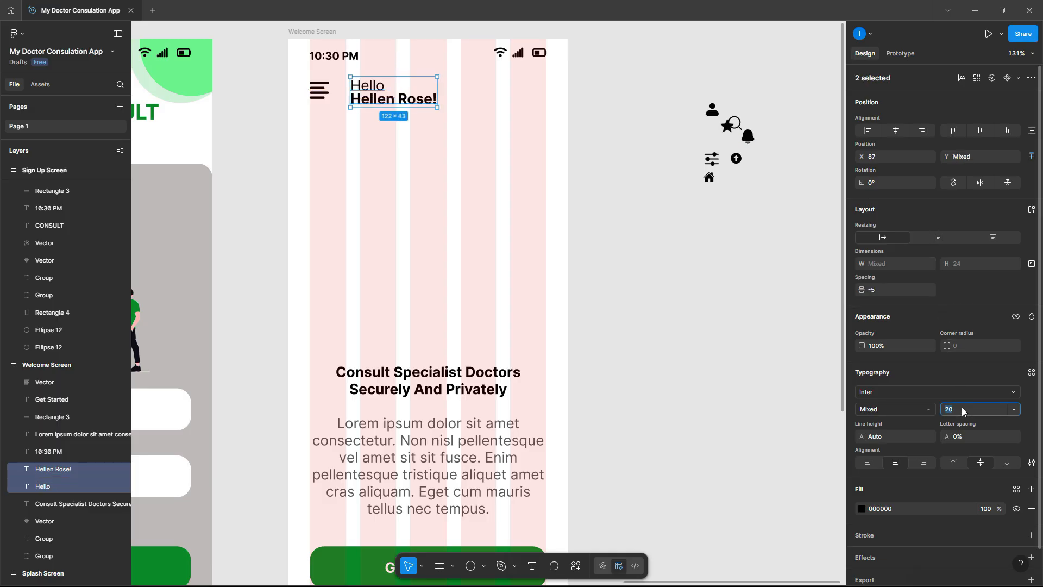
pyautogui.write('15')
pyautogui.press('Return')
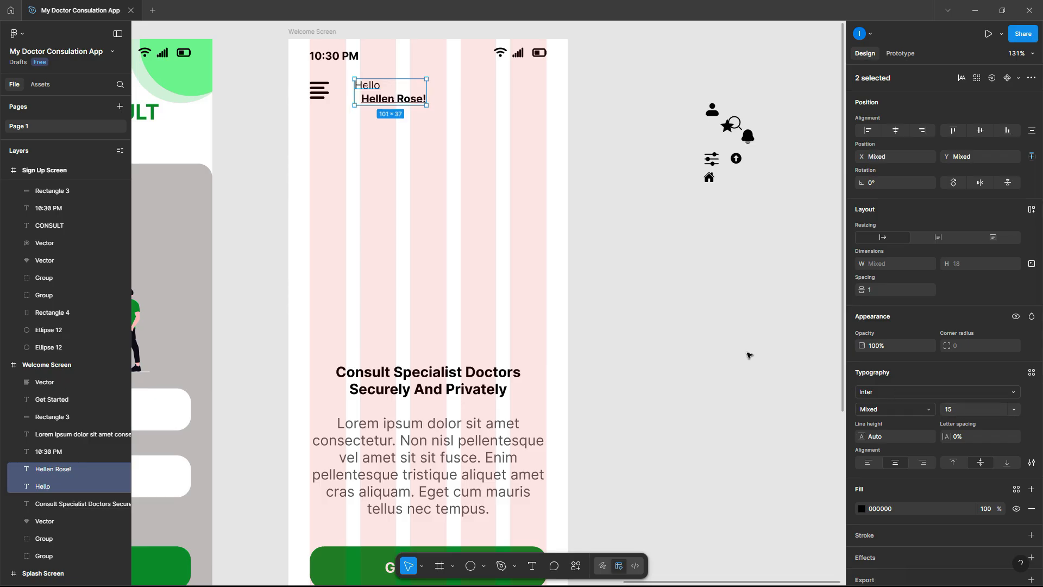
pyautogui.click(747, 354)
# - Align Hello above the name line and move both beside the menu icon
pyautogui.scroll(6, 380, 68)
pyautogui.click(382, 134)
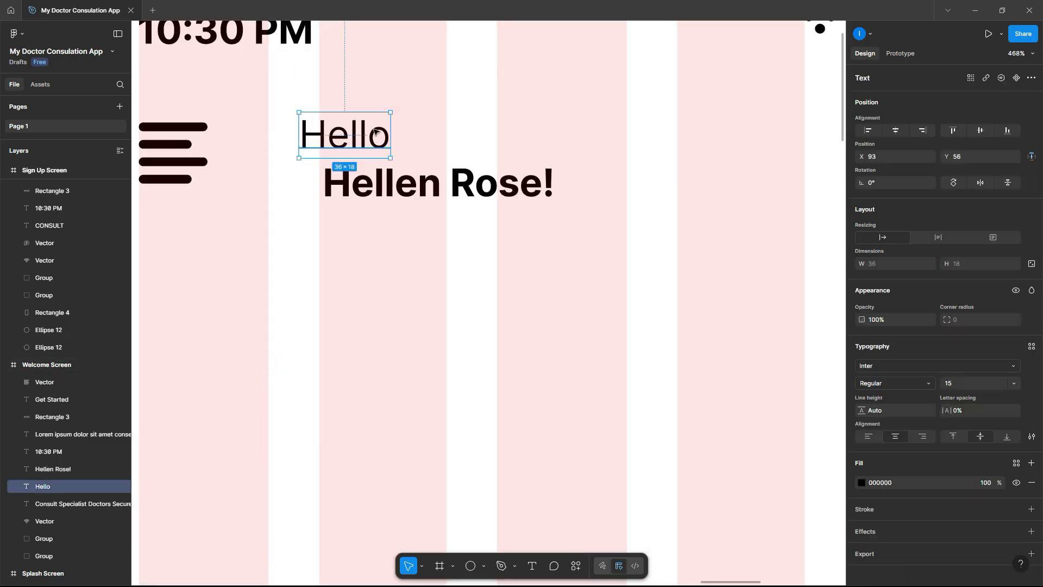
pyautogui.moveTo(382, 134); pyautogui.dragTo(377, 136)
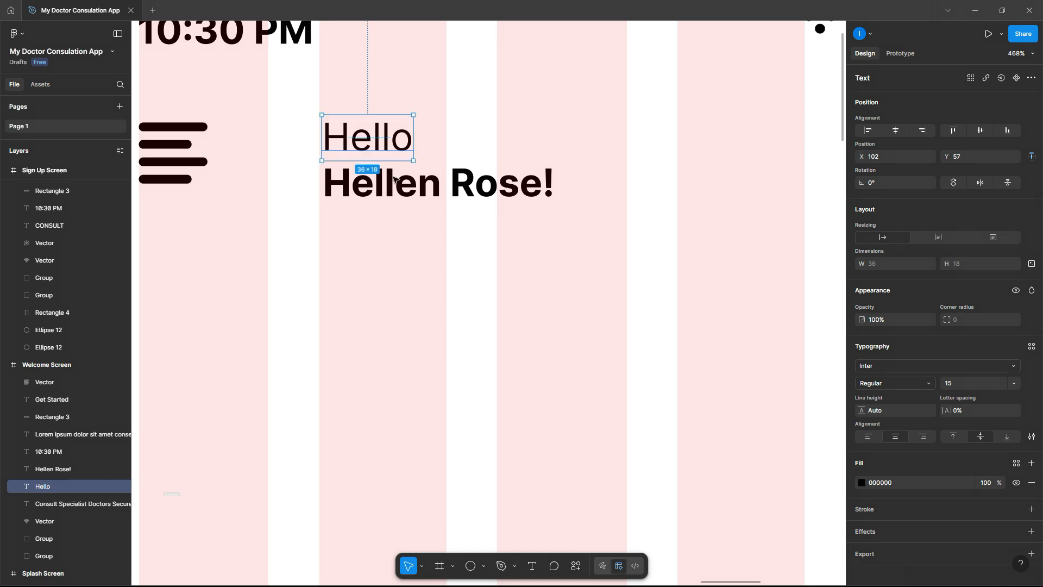
pyautogui.keyDown('shift'); pyautogui.click(361, 173); pyautogui.keyUp('shift')
pyautogui.moveTo(394, 188); pyautogui.dragTo(321, 176)
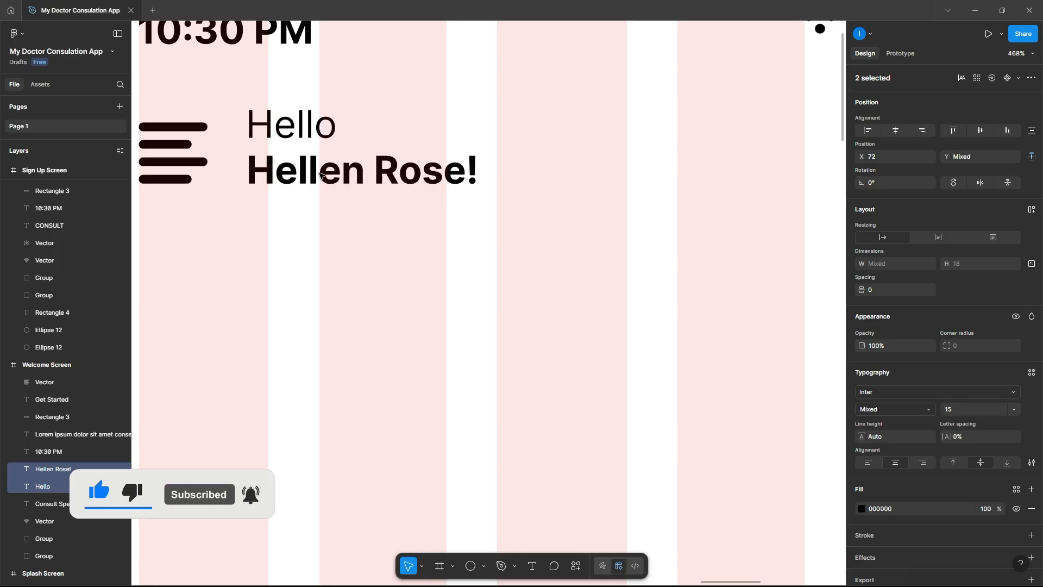
pyautogui.scroll(-10, 321, 175)
pyautogui.click(500, 240)
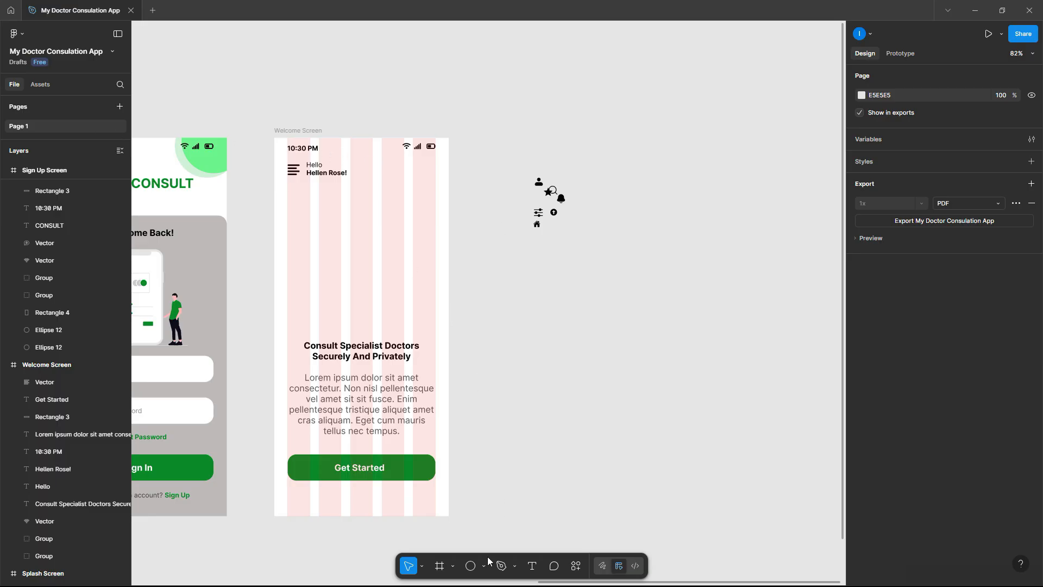
pyautogui.click(470, 565)
# - Draw a grey avatar circle and shift the menu icon, greeting and circle lower
pyautogui.moveTo(492, 288)
pyautogui.mouseDown()
pyautogui.moveTo(469, 264)
pyautogui.moveTo(424, 171)
pyautogui.mouseUp()
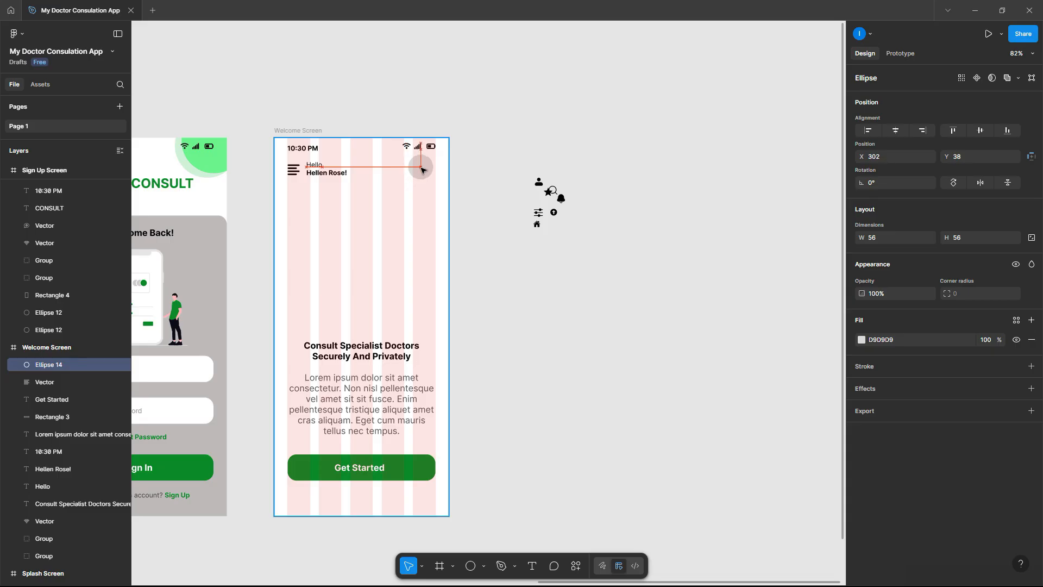
pyautogui.keyDown('ctrl'); pyautogui.scroll(5, 288, 158); pyautogui.keyUp('ctrl')
pyautogui.click(293, 170)
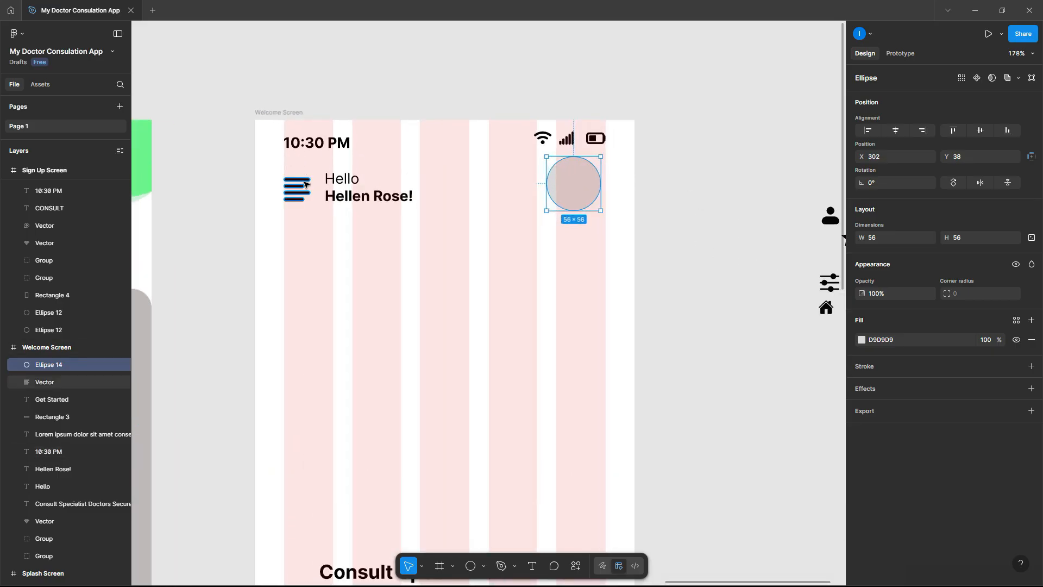
pyautogui.keyDown('shift'); pyautogui.click(336, 181); pyautogui.keyUp('shift')
pyautogui.keyDown('shift'); pyautogui.click(381, 196); pyautogui.keyUp('shift')
pyautogui.keyDown('shift'); pyautogui.click(567, 192); pyautogui.keyUp('shift')
pyautogui.moveTo(568, 192); pyautogui.dragTo(569, 217)
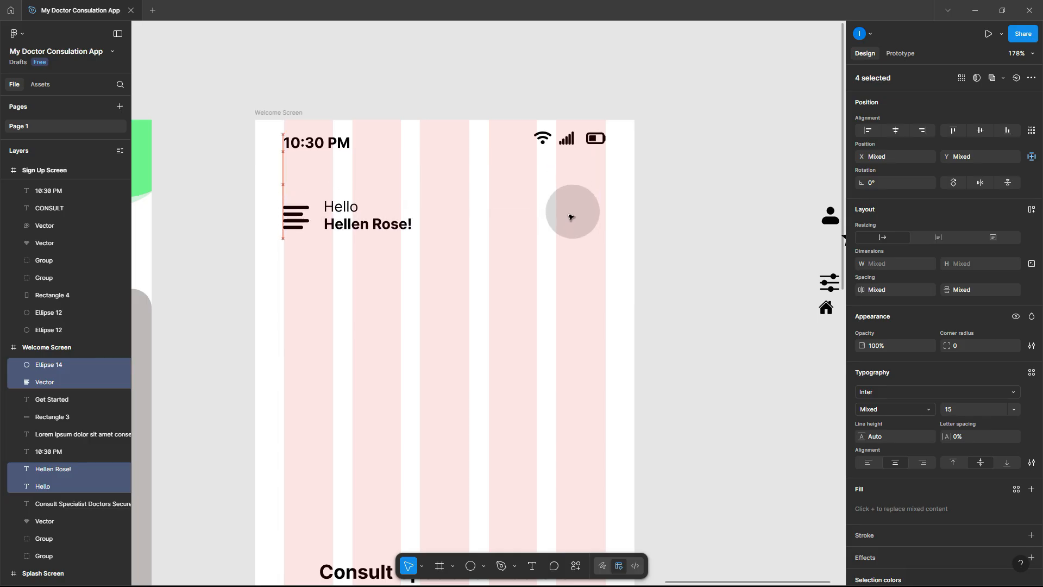
pyautogui.click(659, 198)
# - Copy the two green corner circles from Sign In Screen to Welcome Screen's top-right
pyautogui.keyDown('ctrl'); pyautogui.scroll(-5, 659, 198); pyautogui.keyUp('ctrl')
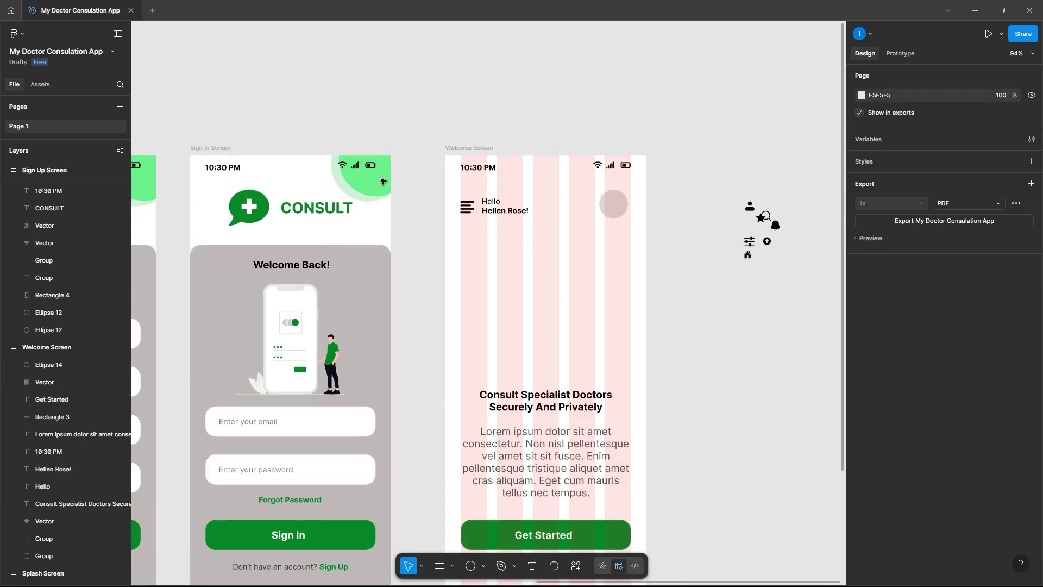
pyautogui.click(338, 183)
pyautogui.keyDown('shift'); pyautogui.click(363, 184); pyautogui.keyUp('shift')
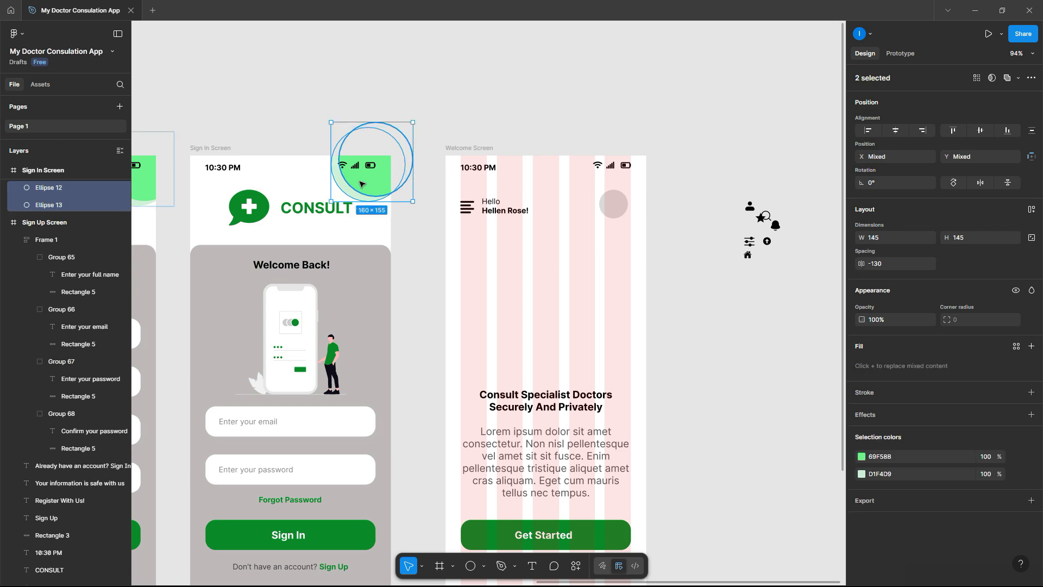
pyautogui.moveTo(363, 182); pyautogui.dragTo(611, 184)
pyautogui.scroll(-3, 40, 391)
pyautogui.moveTo(57, 293); pyautogui.dragTo(58, 508)
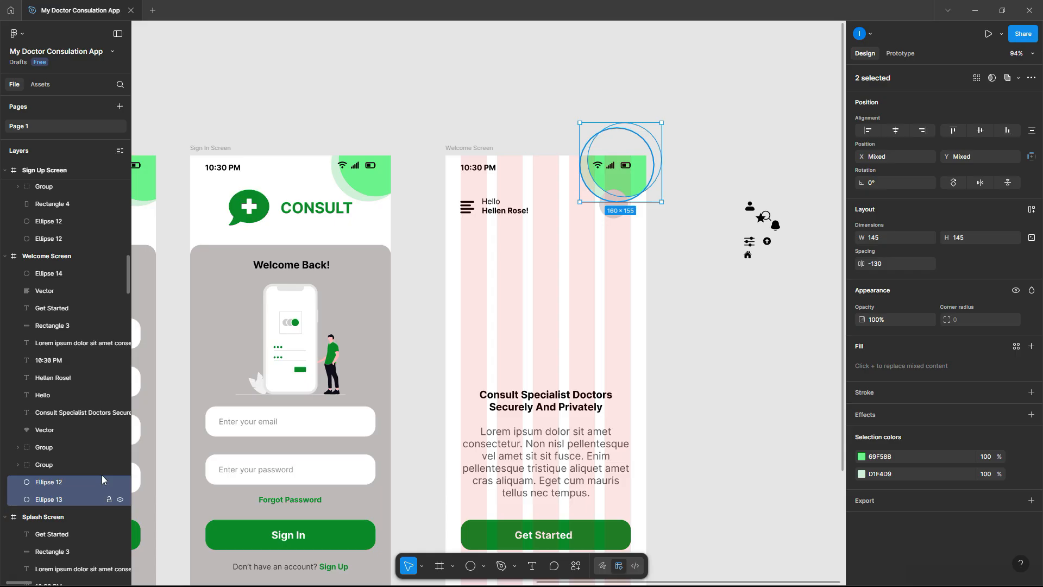
pyautogui.click(675, 287)
# - Align the grey avatar circle level with the greeting row
pyautogui.scroll(4, 659, 184)
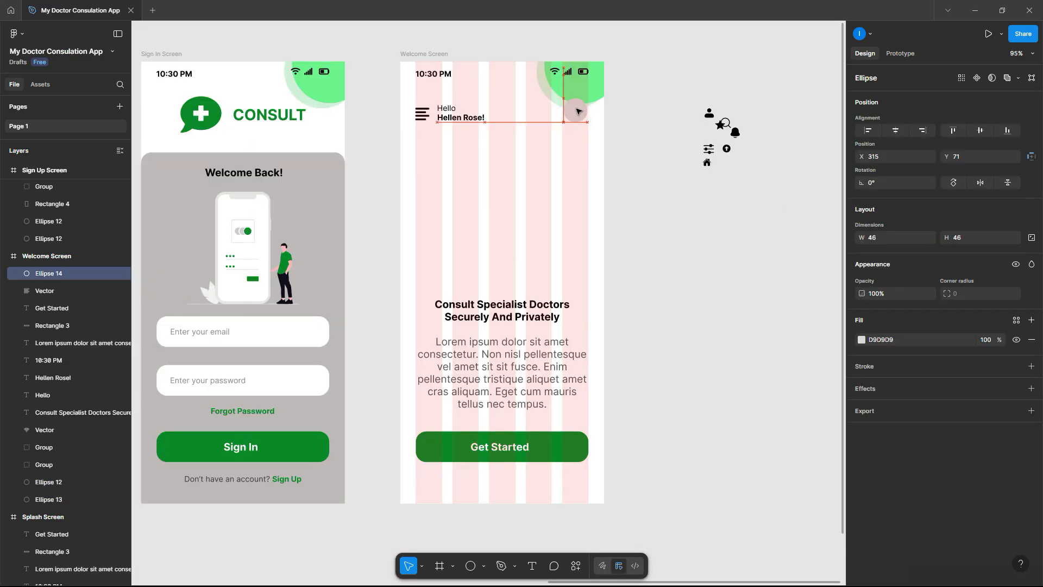
pyautogui.moveTo(580, 110); pyautogui.dragTo(579, 112)
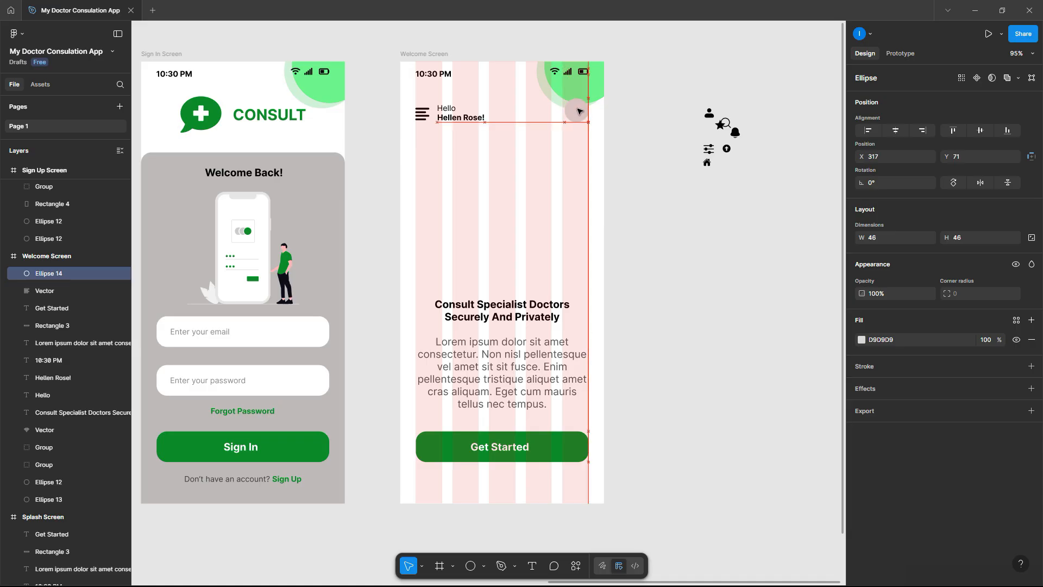
pyautogui.click(631, 106)
pyautogui.scroll(1, 626, 117)
pyautogui.scroll(3, 626, 117)
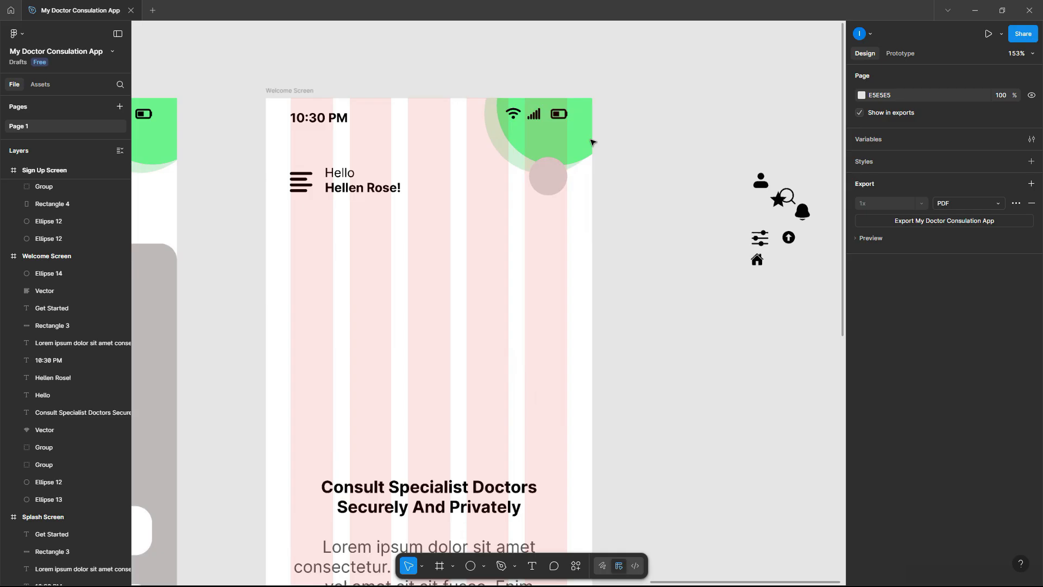
pyautogui.click(549, 178)
pyautogui.rightClick(549, 180)
# - Launch the Pexels plugin from the circle's saved plugins and start a lady profile picture search
pyautogui.moveTo(599, 415)
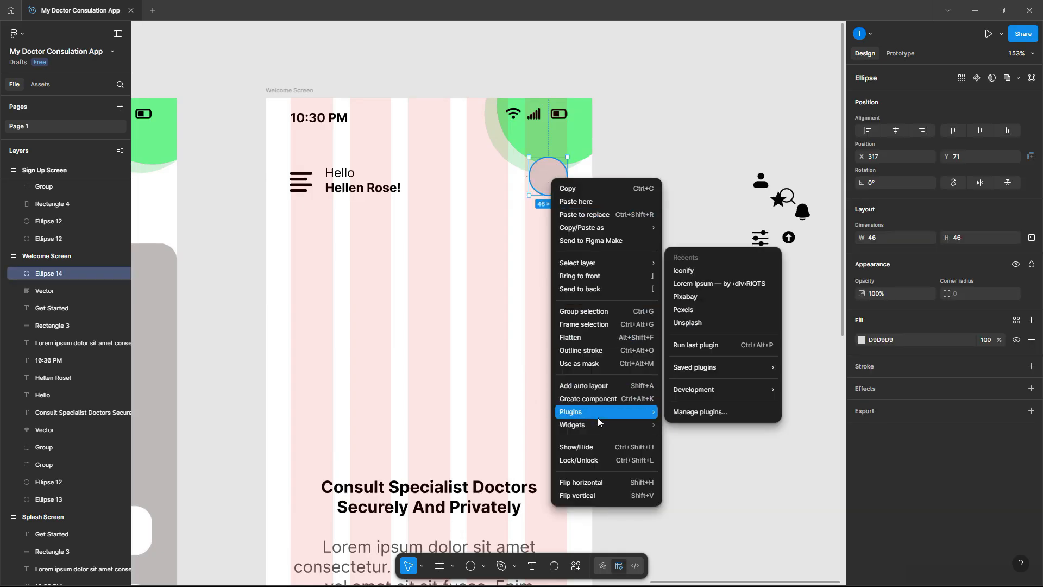
pyautogui.moveTo(739, 367)
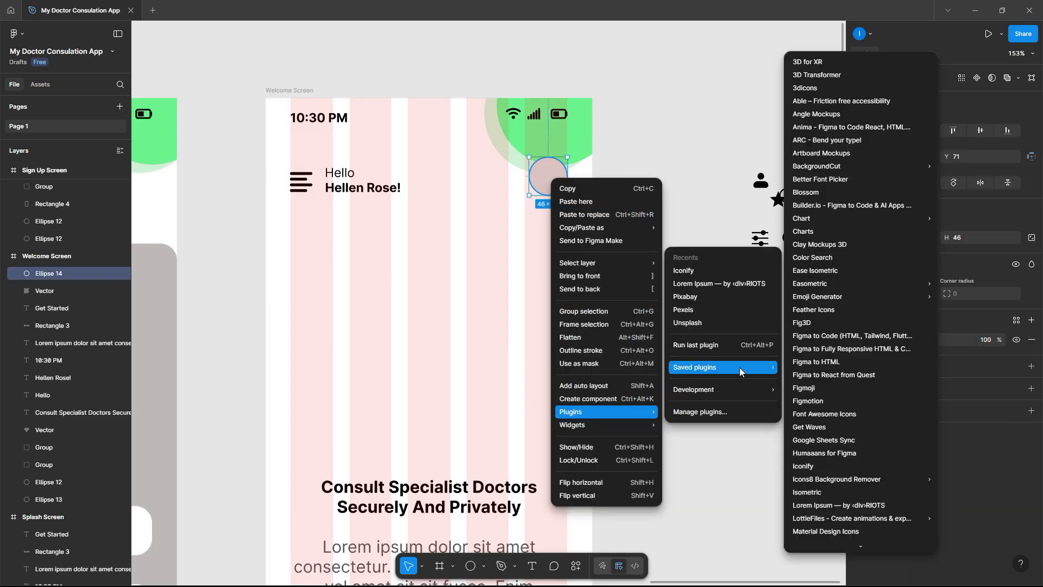
pyautogui.scroll(-5, 840, 307)
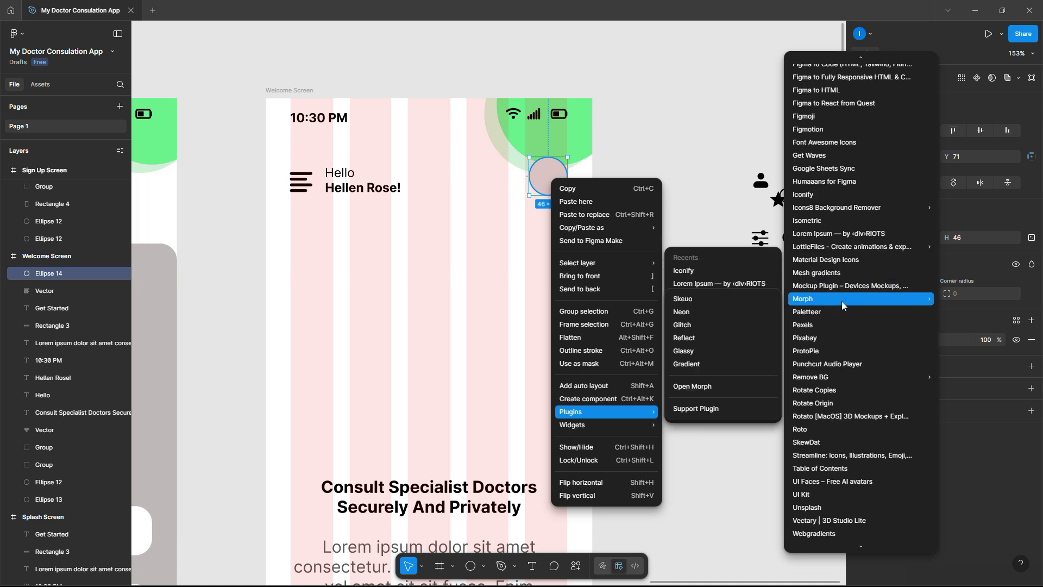
pyautogui.click(828, 324)
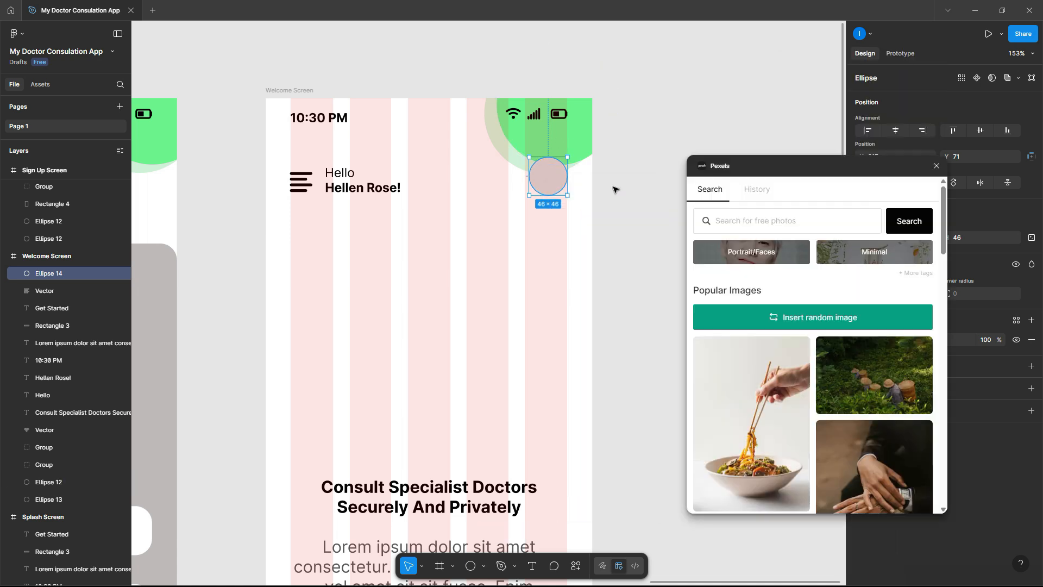
pyautogui.click(760, 217)
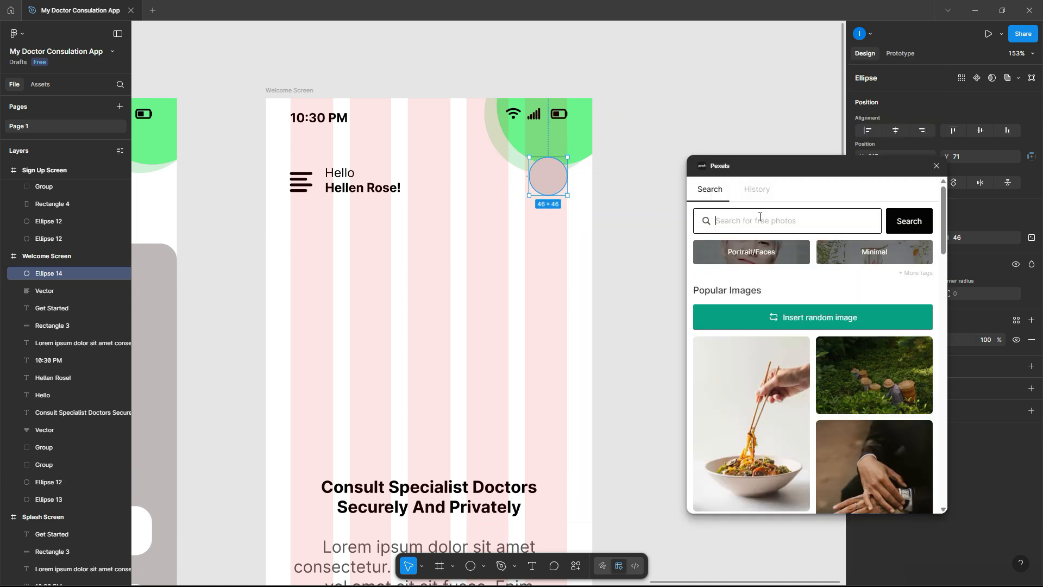
pyautogui.write('do')
pyautogui.press('BackSpace')
pyautogui.press('BackSpace')
pyautogui.write('lady profile picture')
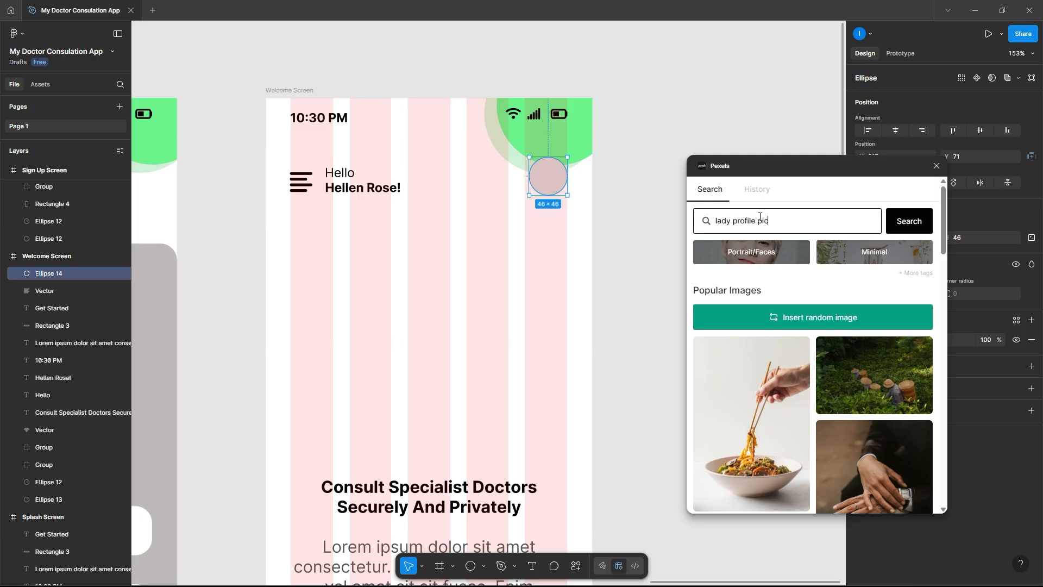
# - Insert a Pexels portrait of a woman into the avatar circle Ellipse 14, then close the plugin
pyautogui.press('Return')
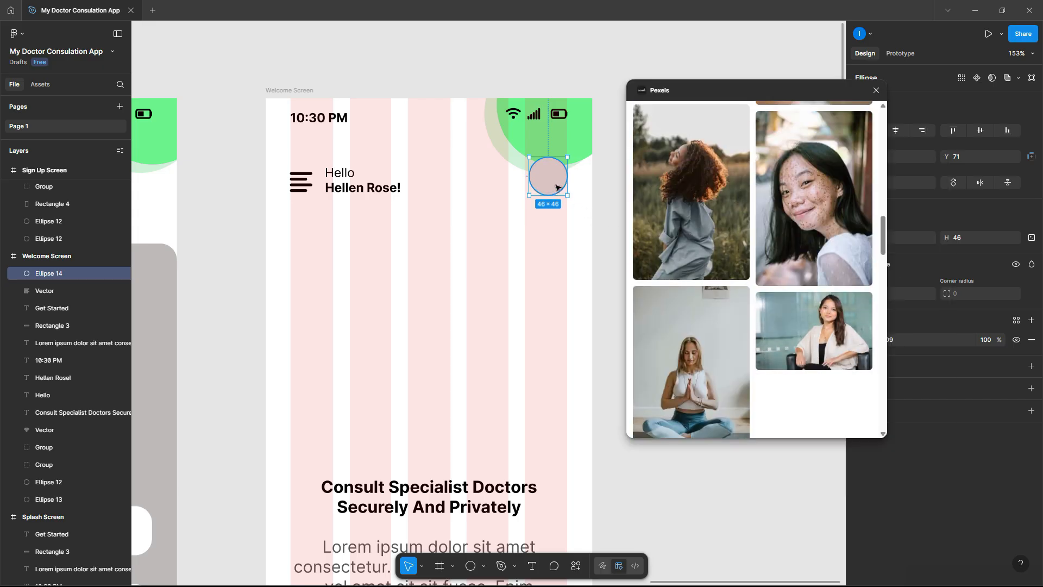
pyautogui.click(835, 315)
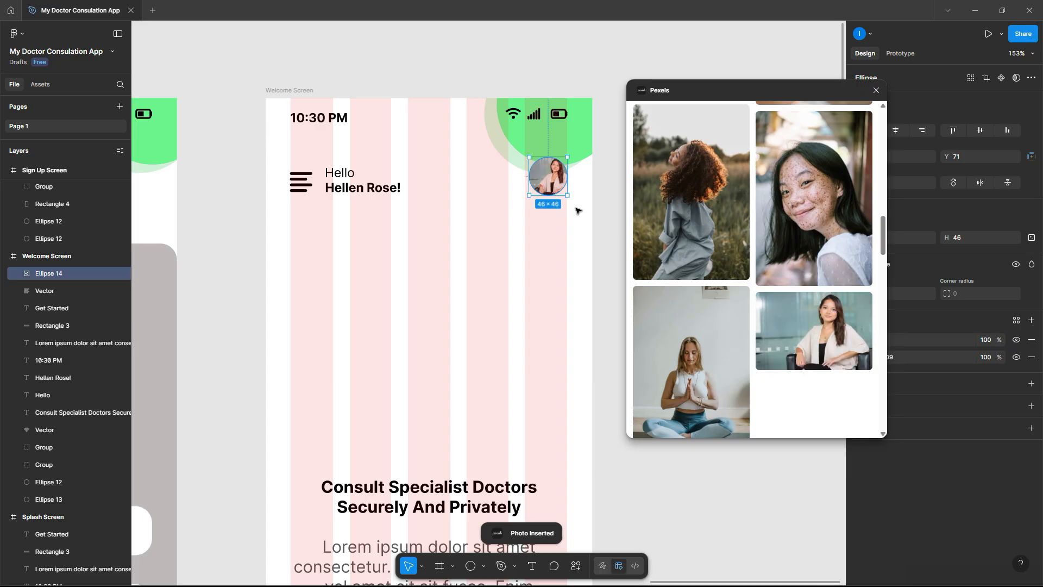
pyautogui.scroll(2, 567, 173)
pyautogui.scroll(10, 565, 172)
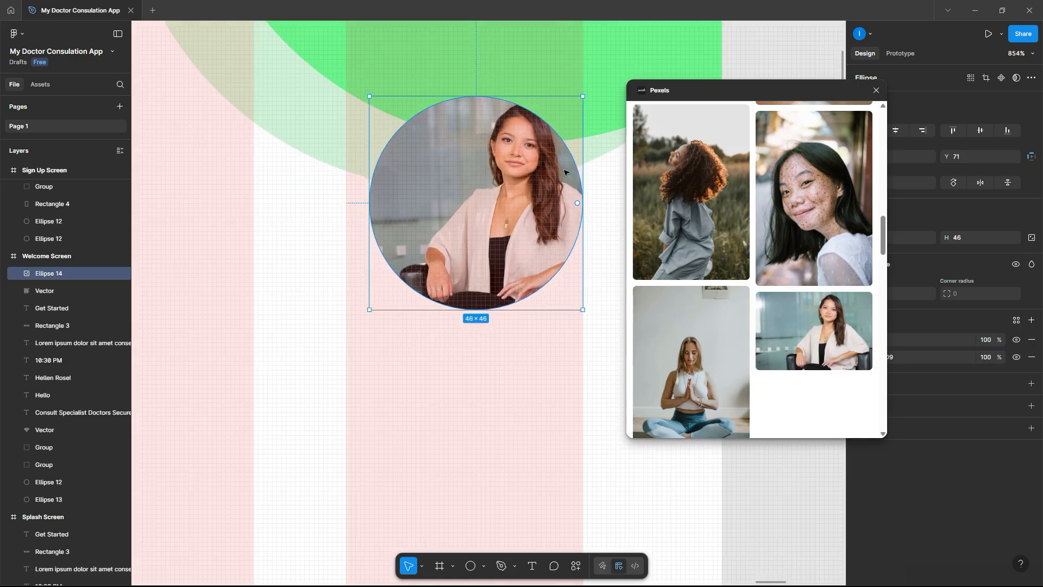
pyautogui.click(876, 90)
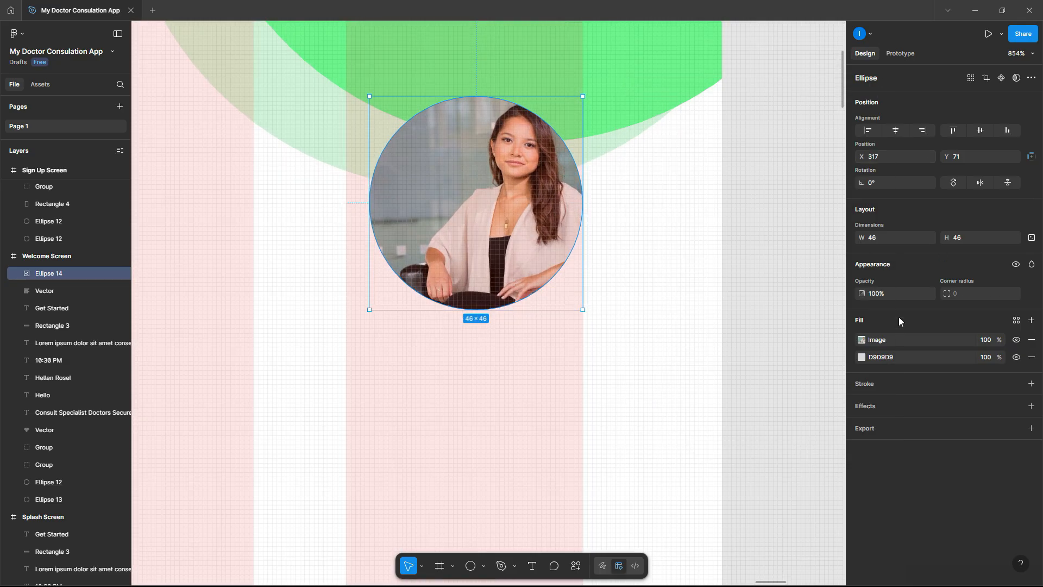
# - Switch the avatar's image fill to Crop and shift the photo left, undoing an accidental stretch
pyautogui.click(874, 339)
pyautogui.click(759, 324)
pyautogui.click(757, 346)
pyautogui.moveTo(609, 221); pyautogui.dragTo(562, 221)
pyautogui.moveTo(575, 310); pyautogui.dragTo(578, 350)
pyautogui.hotkey('ctrl', 'z')
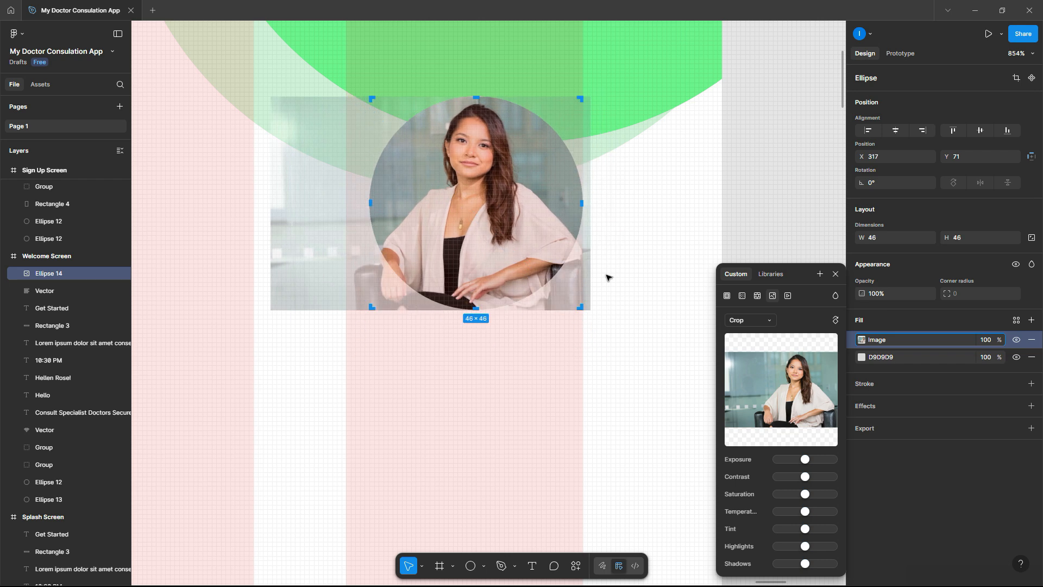
# - Enlarge and reposition the cropped photo so the woman's face fills the circle
pyautogui.moveTo(600, 317); pyautogui.dragTo(629, 361)
pyautogui.moveTo(615, 321); pyautogui.dragTo(588, 316)
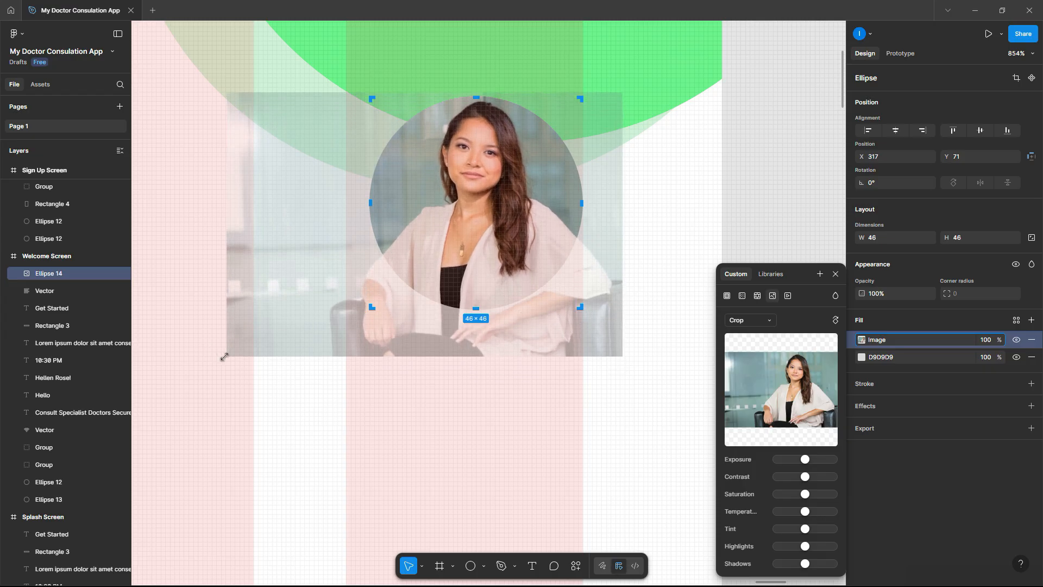
pyautogui.moveTo(226, 359); pyautogui.dragTo(207, 366)
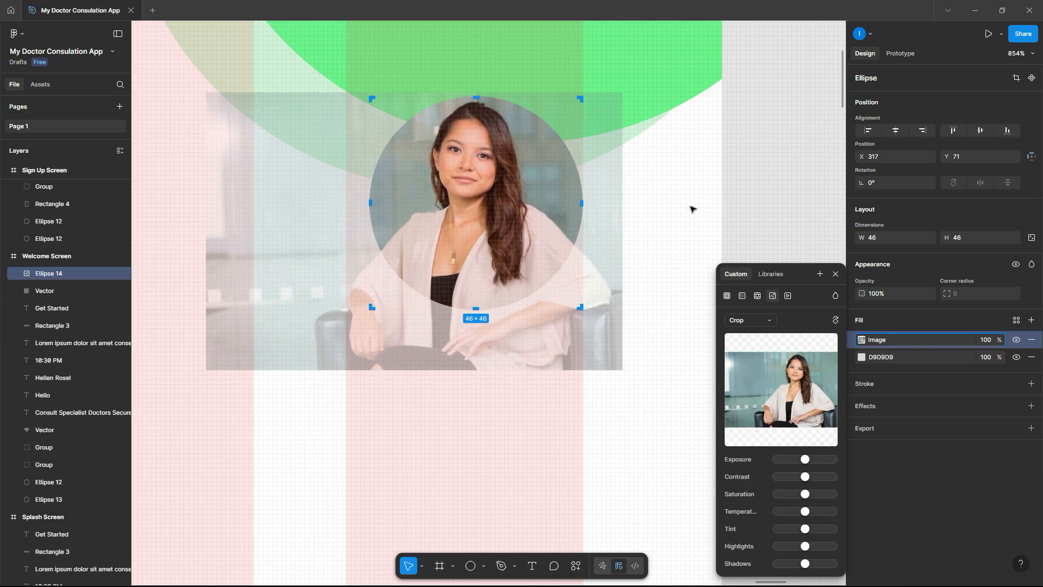
pyautogui.press('Escape')
pyautogui.scroll(-10, 646, 249)
pyautogui.scroll(-5, 647, 249)
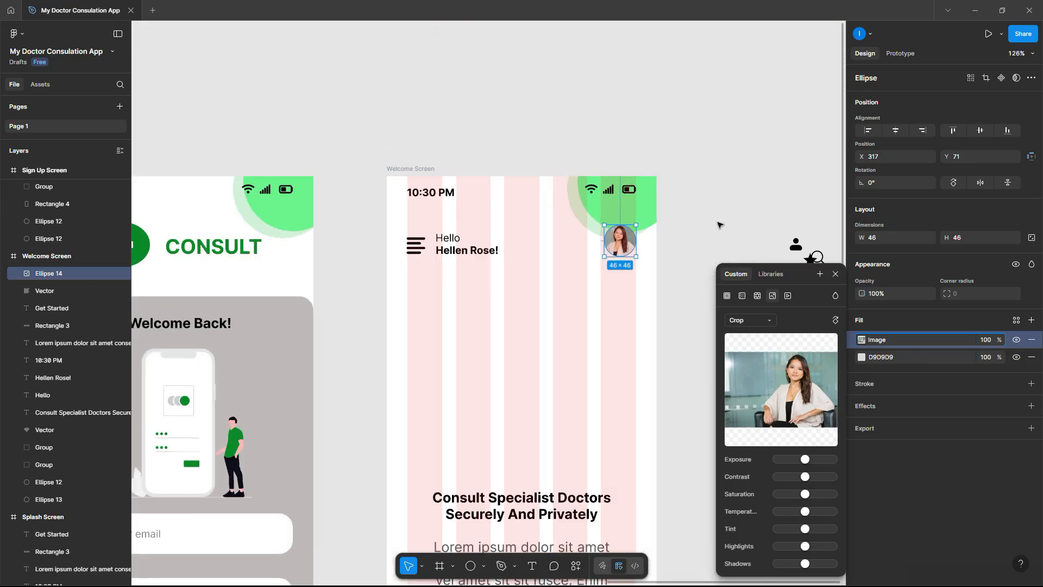
pyautogui.click(717, 226)
pyautogui.scroll(-3, 687, 236)
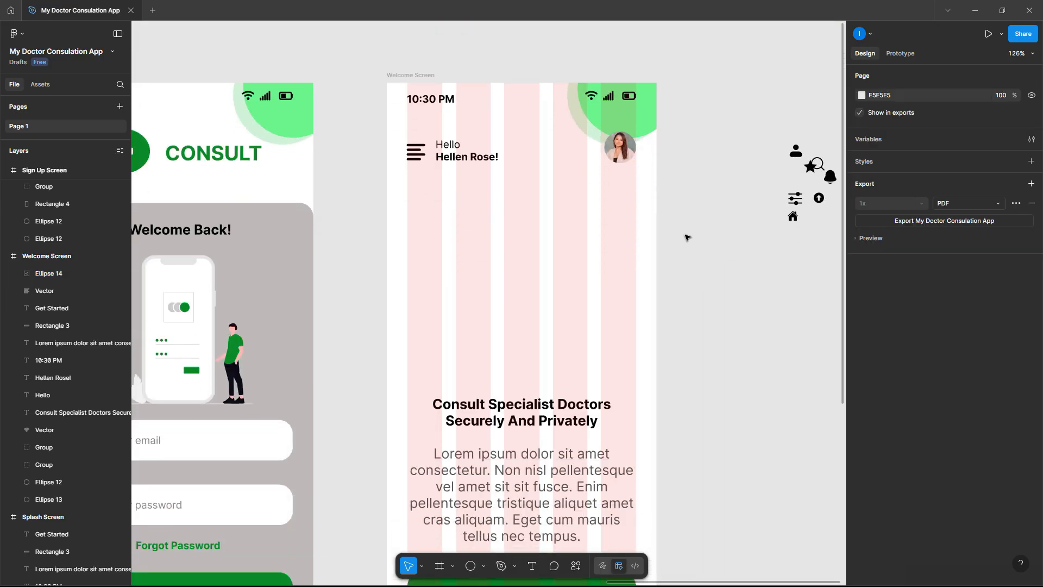
pyautogui.scroll(15, 620, 146)
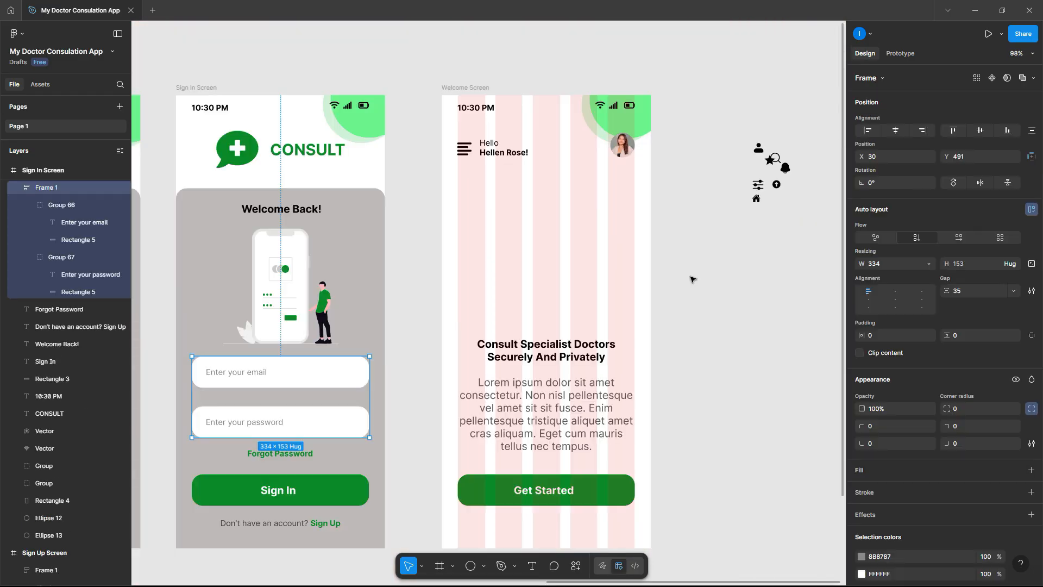
pyautogui.click(692, 279)
# - Draw a 333×46 rectangle as a search bar below the greeting
pyautogui.click(484, 566)
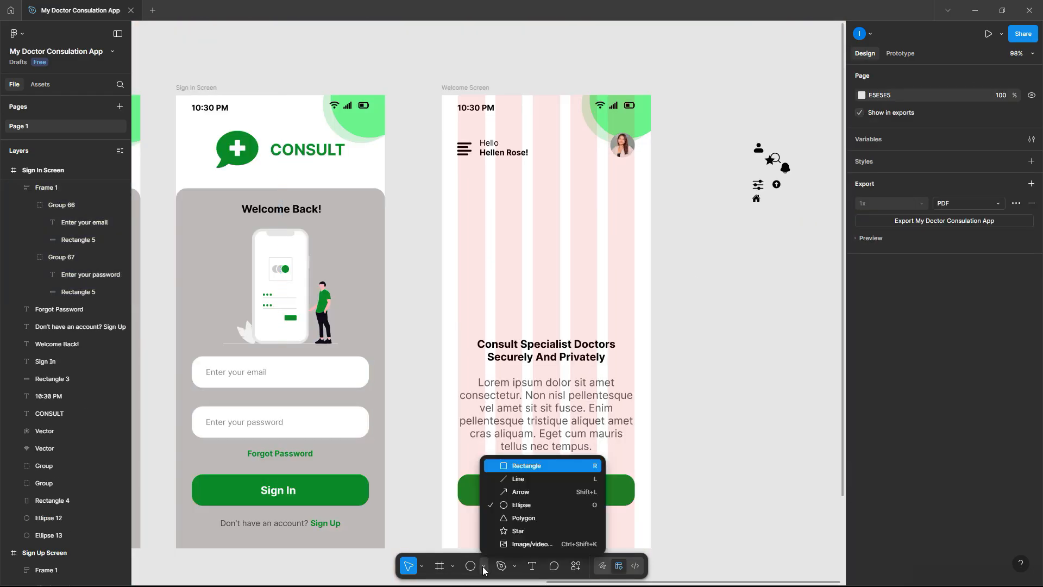
pyautogui.click(521, 465)
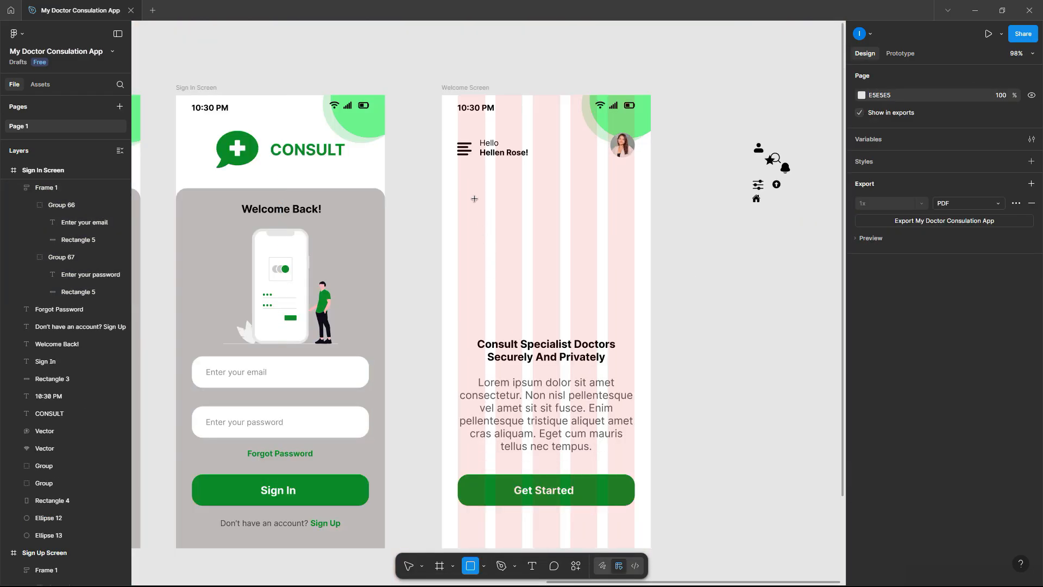
pyautogui.moveTo(458, 173); pyautogui.dragTo(634, 199)
pyautogui.moveTo(572, 174)
pyautogui.mouseDown()
pyautogui.moveTo(600, 180)
pyautogui.moveTo(590, 174)
pyautogui.mouseUp()
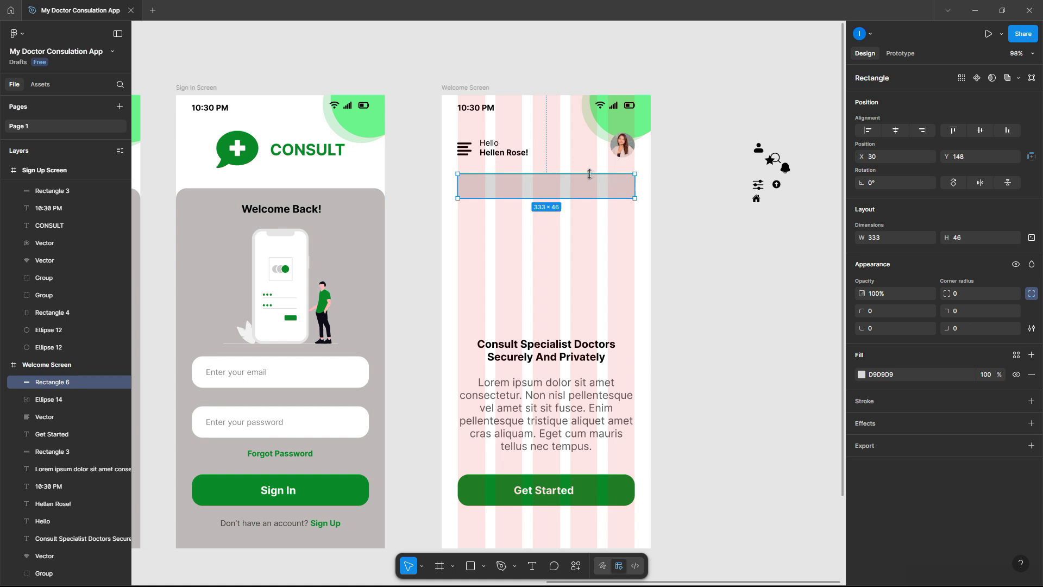
# - Fill the bar with grey #BFBBBB sampled from the Sign In screen
pyautogui.click(862, 375)
pyautogui.click(731, 469)
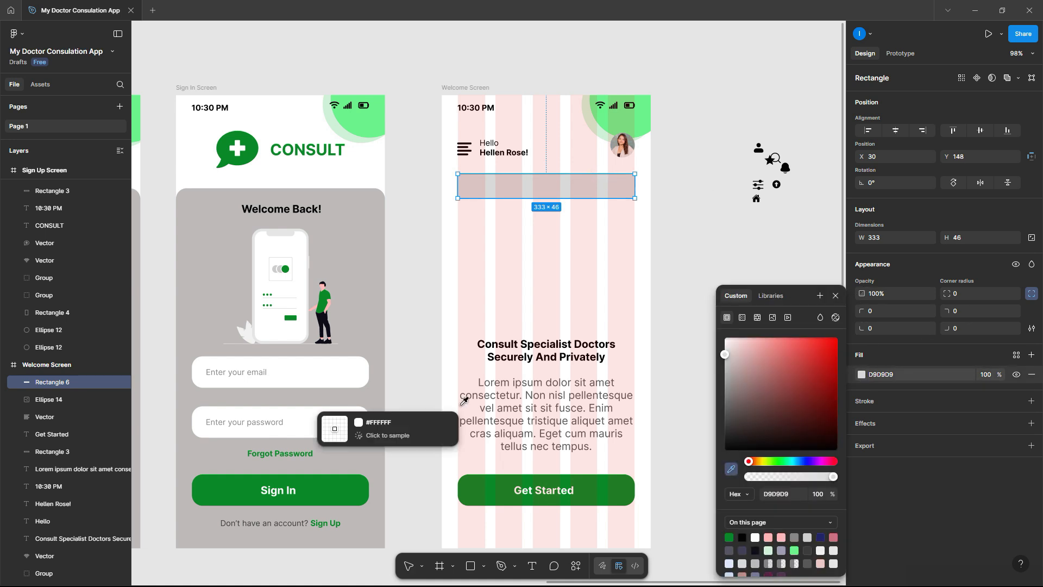
pyautogui.click(209, 281)
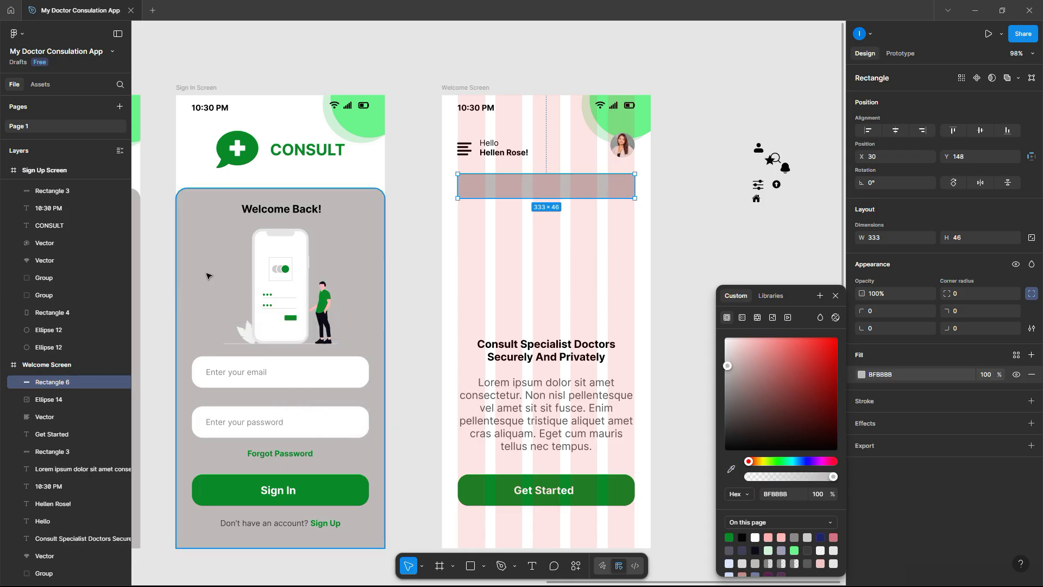
pyautogui.click(690, 258)
pyautogui.click(607, 195)
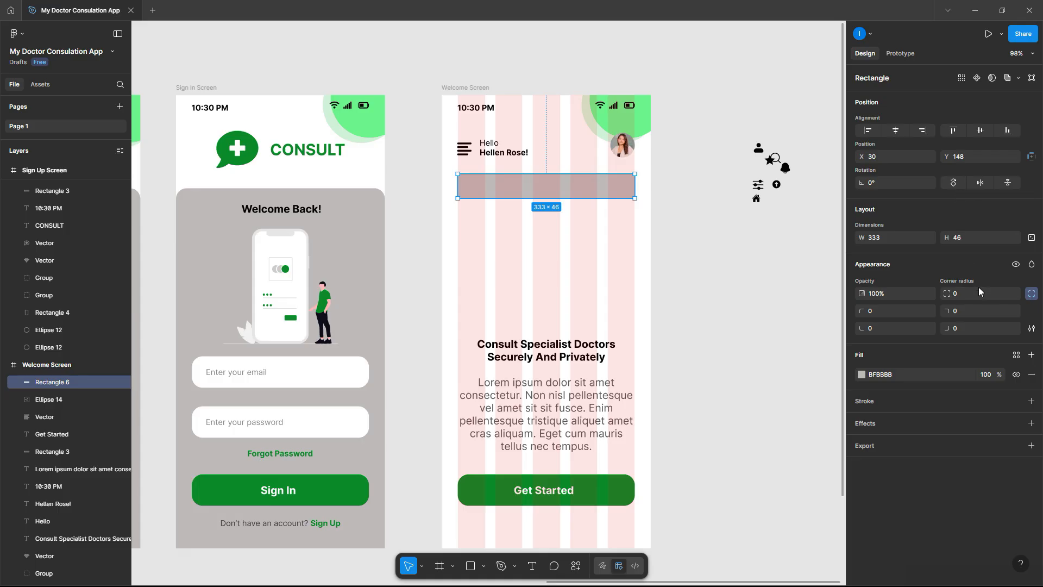
# - Round all the bar's corners to 10 and move the magnifier icon into its left end
pyautogui.click(884, 314)
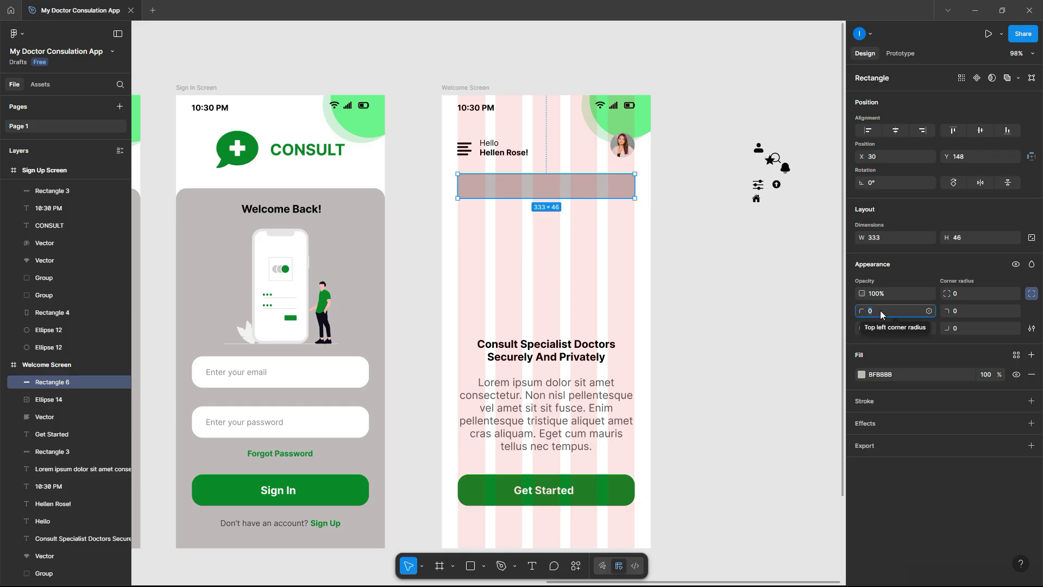
pyautogui.write('1')
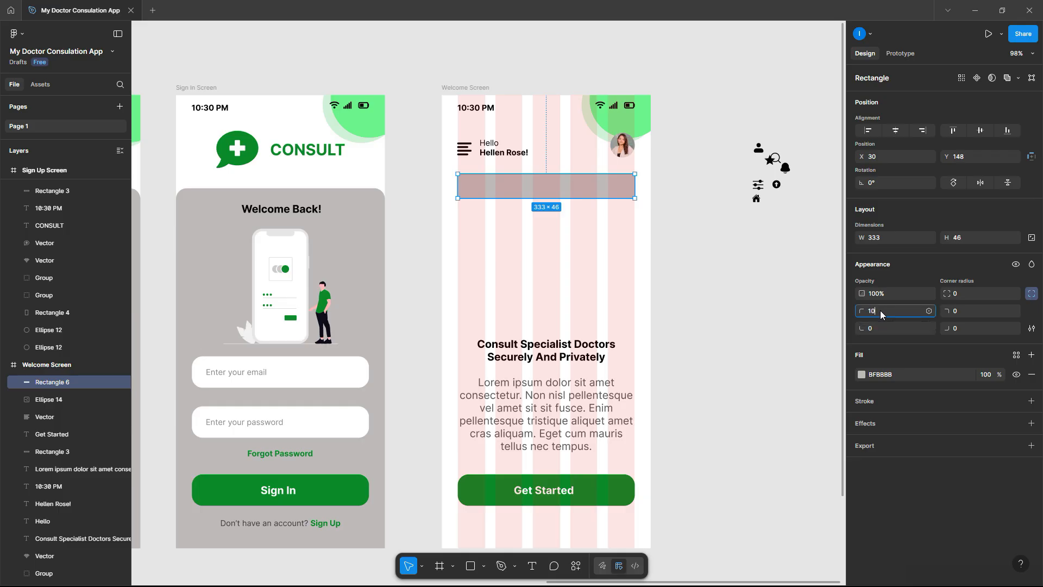
pyautogui.click(958, 295)
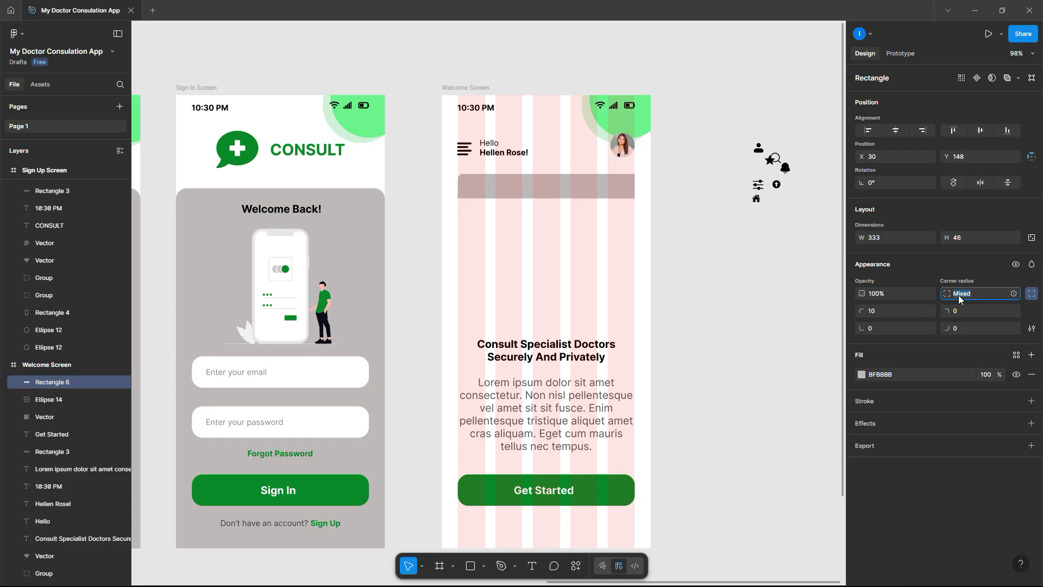
pyautogui.write('10')
pyautogui.press('Return')
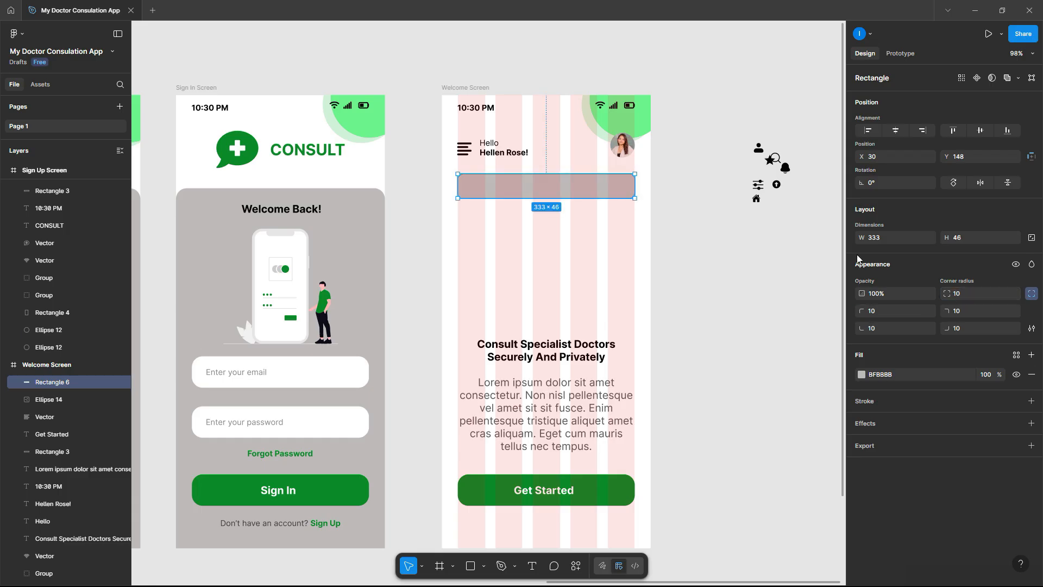
pyautogui.click(762, 273)
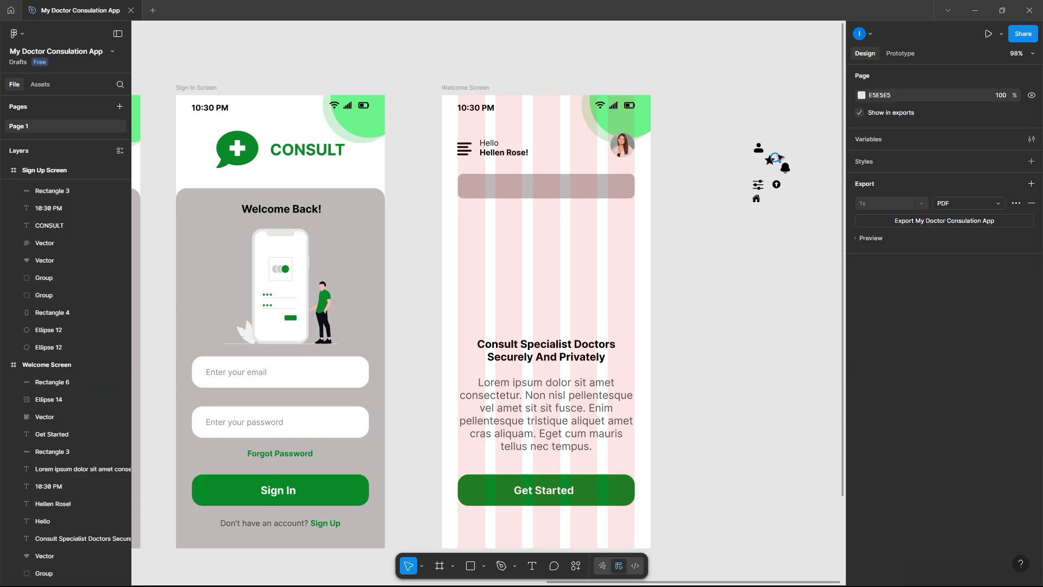
pyautogui.moveTo(778, 158); pyautogui.dragTo(476, 196)
# - Move the sliders icon into the right end of the search bar
pyautogui.scroll(10, 473, 187)
pyautogui.scroll(-10, 477, 197)
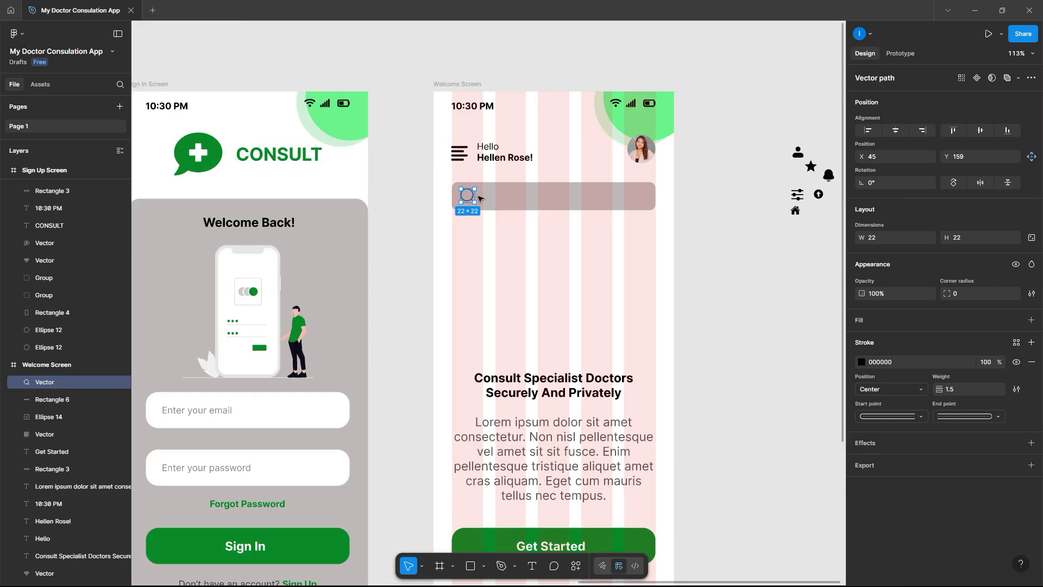
pyautogui.hscroll(5, 477, 196)
pyautogui.moveTo(563, 194); pyautogui.dragTo(407, 198)
pyautogui.click(487, 198)
# - Alt-drag a copy of the Hello text into the search bar
pyautogui.scroll(3, 344, 152)
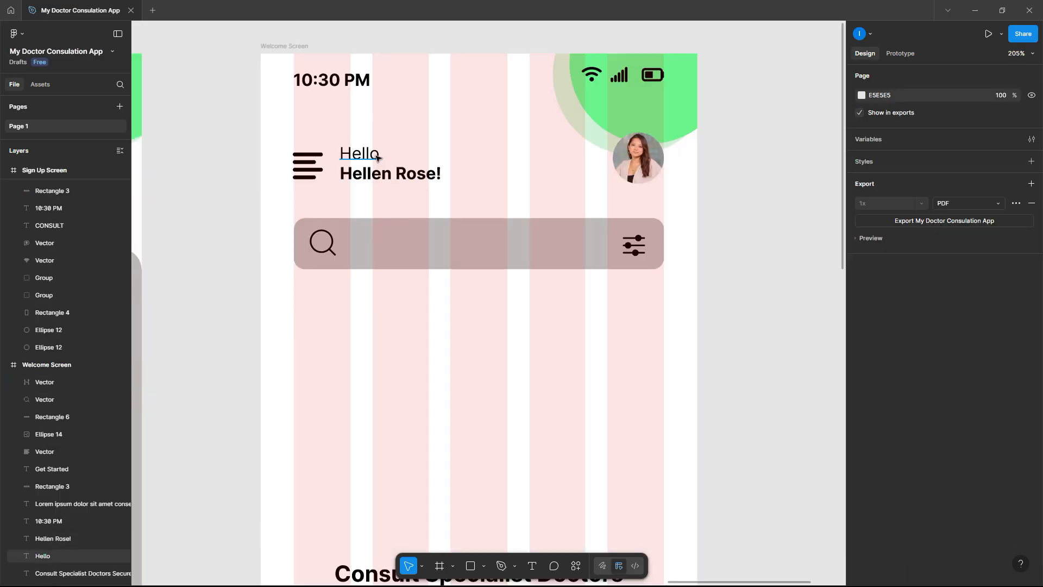
pyautogui.click(367, 154)
pyautogui.moveTo(367, 152); pyautogui.dragTo(386, 247)
pyautogui.click(387, 247)
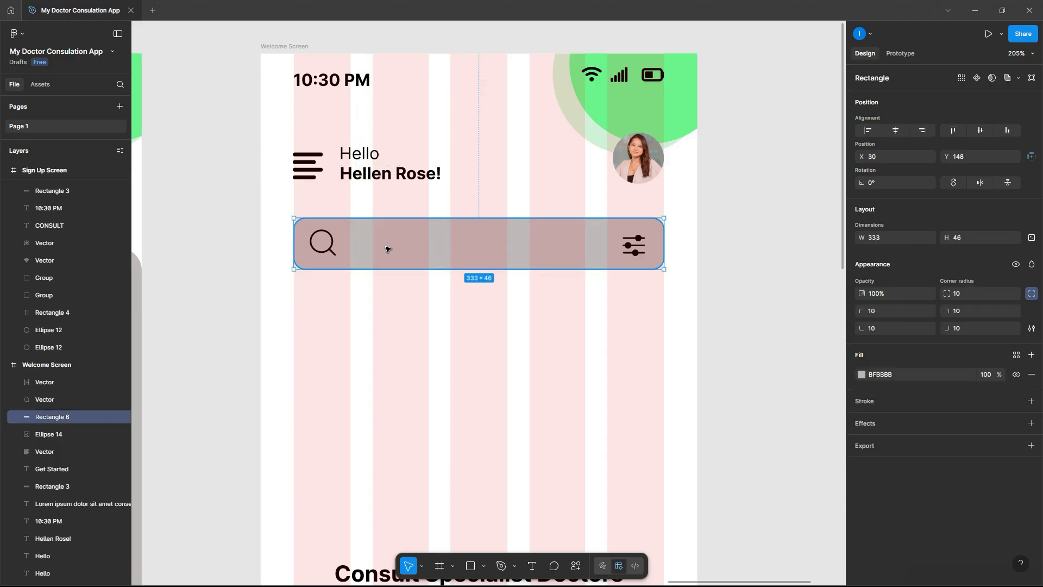
# - Send the bar behind its text and retype the Hello copy as 'Search Doctor' beside the magnifier
pyautogui.rightClick(413, 248)
pyautogui.click(461, 330)
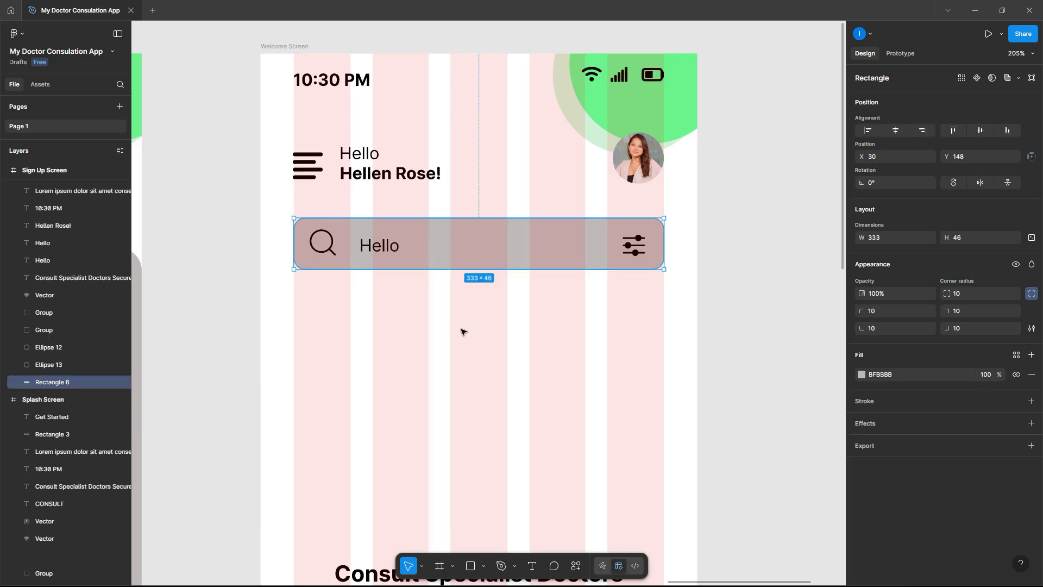
pyautogui.click(383, 245)
pyautogui.doubleClick(383, 245)
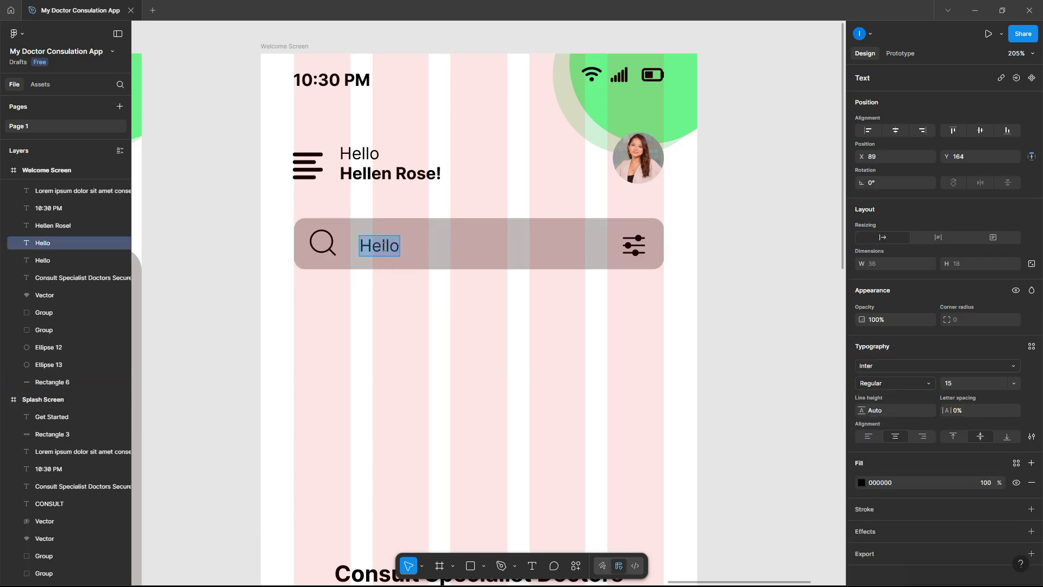
pyautogui.write('Searc')
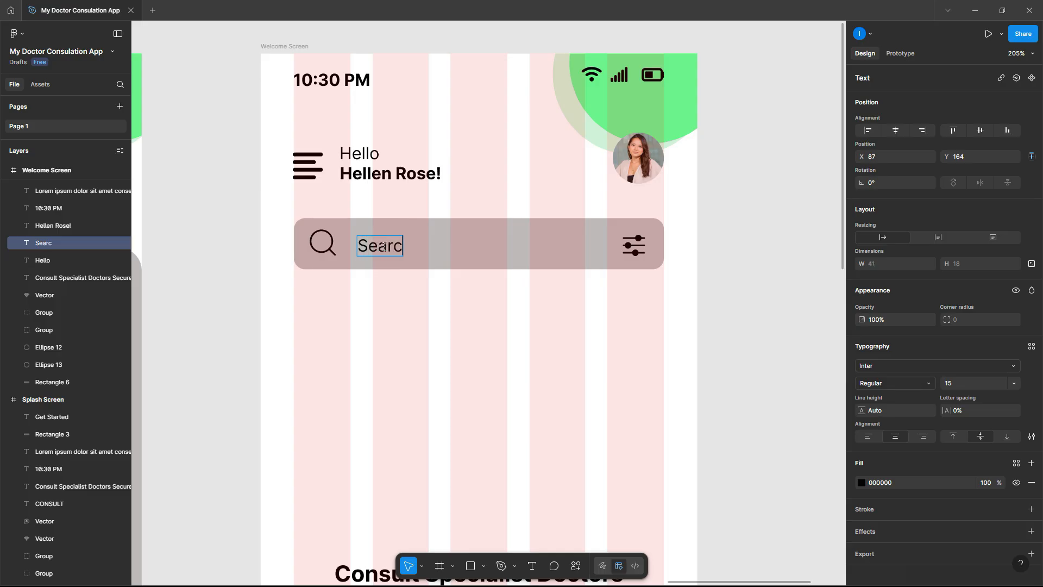
pyautogui.write('h Doctor')
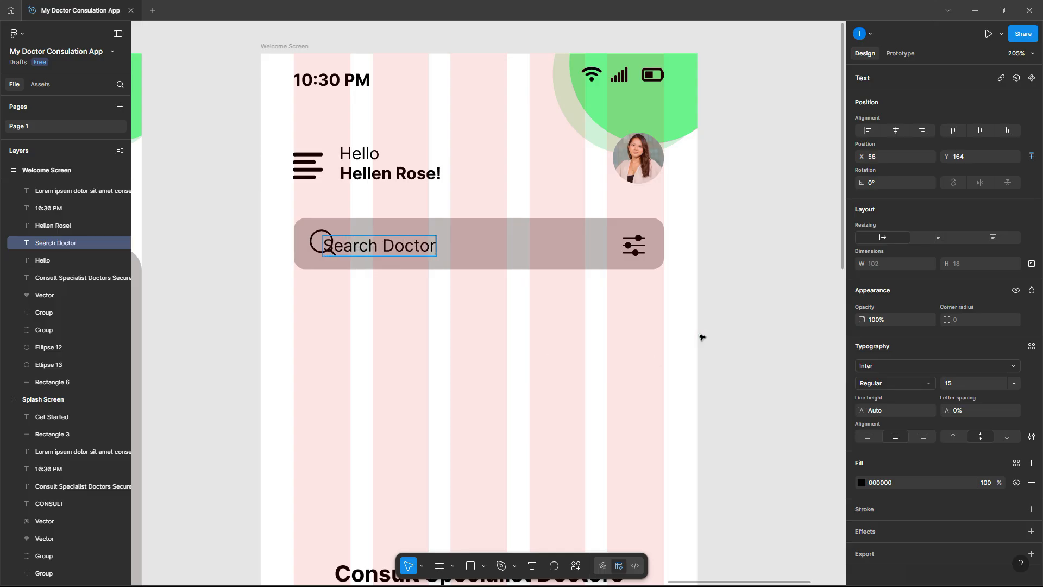
pyautogui.press('Escape')
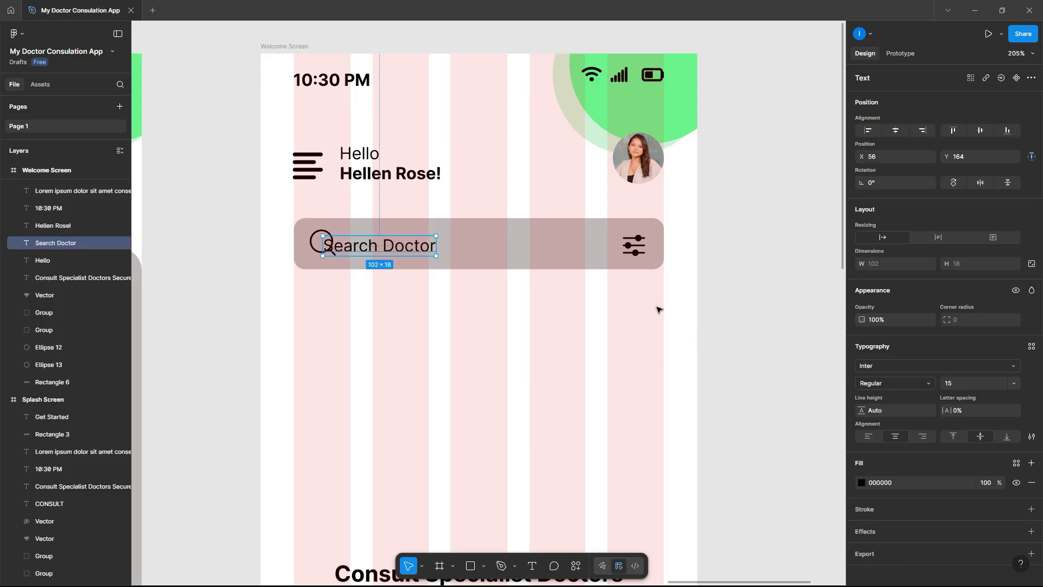
pyautogui.moveTo(411, 251); pyautogui.dragTo(444, 248)
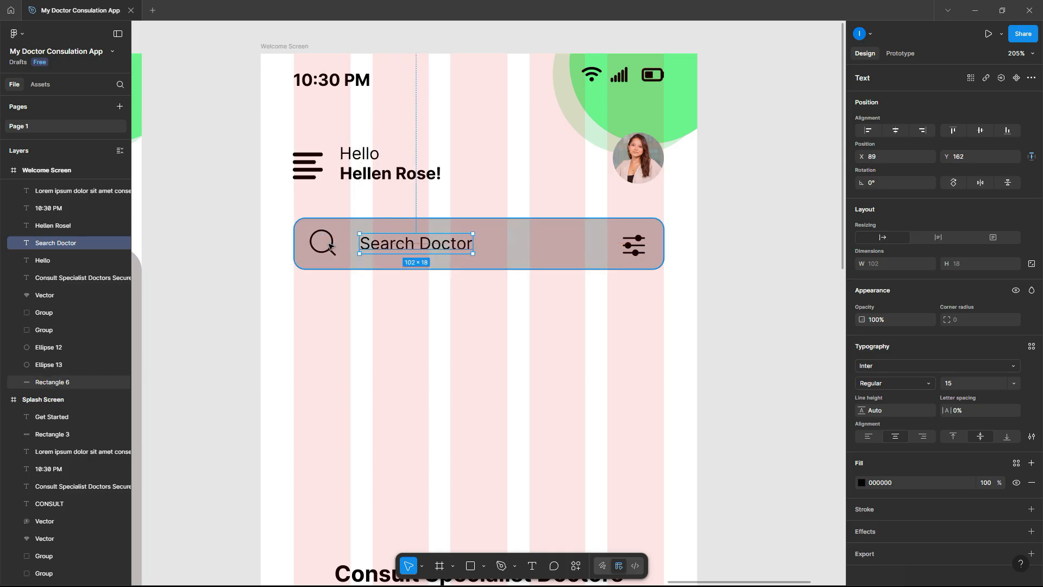
# - Colour the Search Doctor text grey 767676
pyautogui.click(330, 246)
pyautogui.click(385, 246)
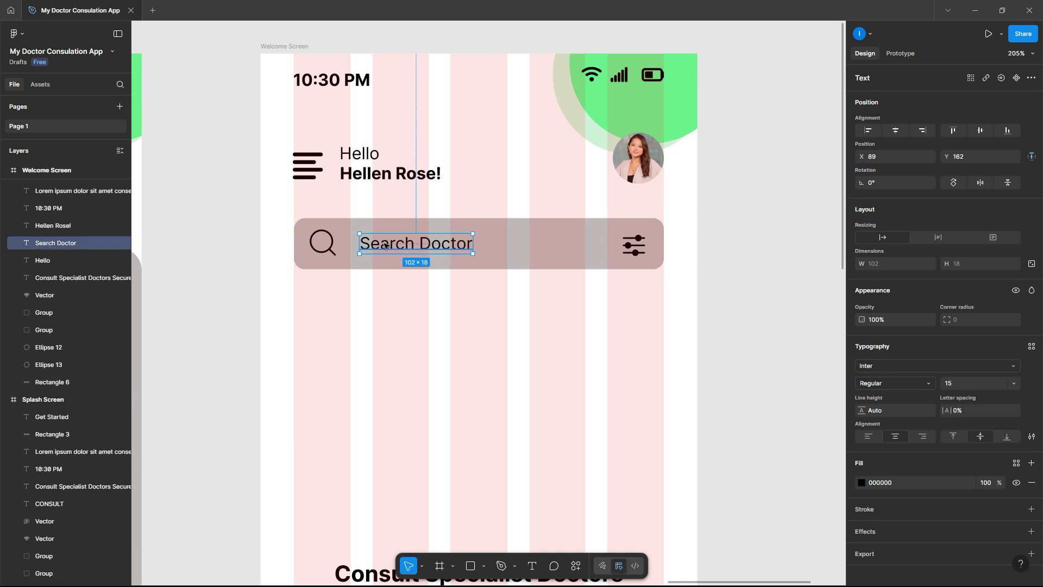
pyautogui.click(862, 483)
pyautogui.moveTo(744, 353); pyautogui.dragTo(715, 397)
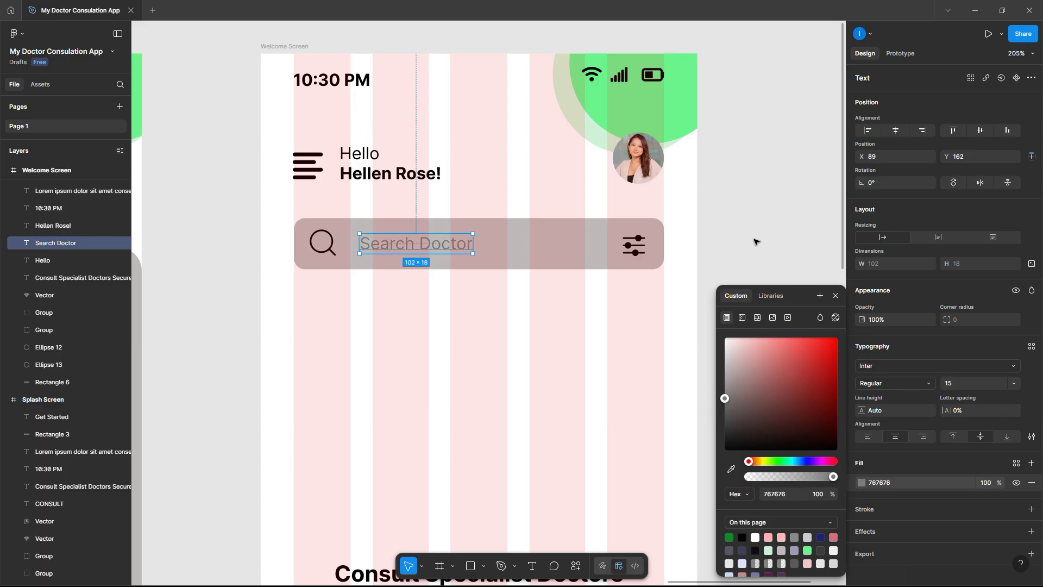
pyautogui.click(755, 247)
pyautogui.keyDown('ctrl'); pyautogui.scroll(-5, 703, 306); pyautogui.keyUp('ctrl')
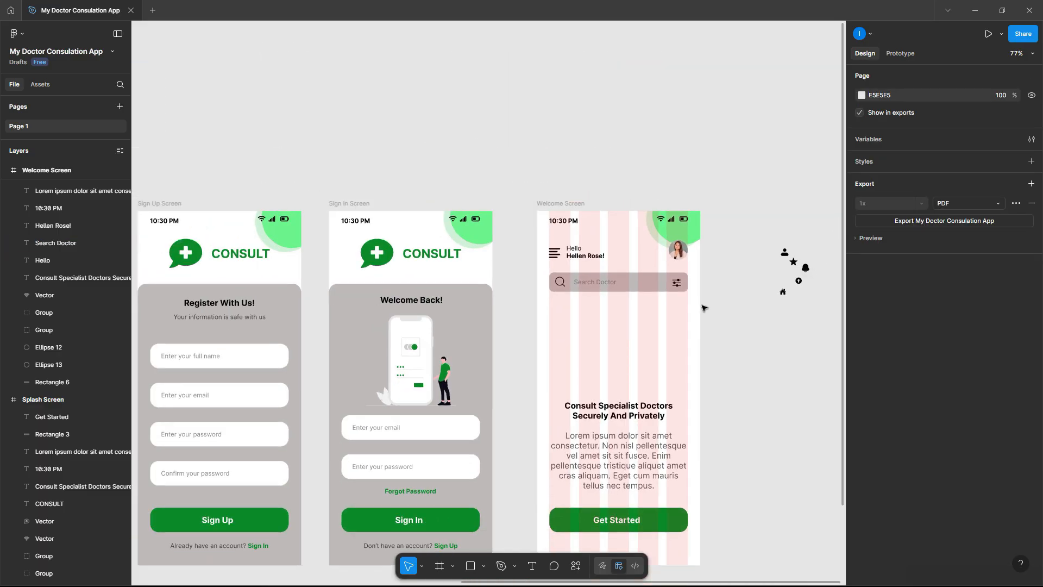
pyautogui.hscroll(3, 701, 305)
# - Duplicate the Consult heading, retype it as 'Doctors' and move it left under the search bar
pyautogui.keyDown('ctrl'); pyautogui.scroll(5, 598, 270); pyautogui.keyUp('ctrl')
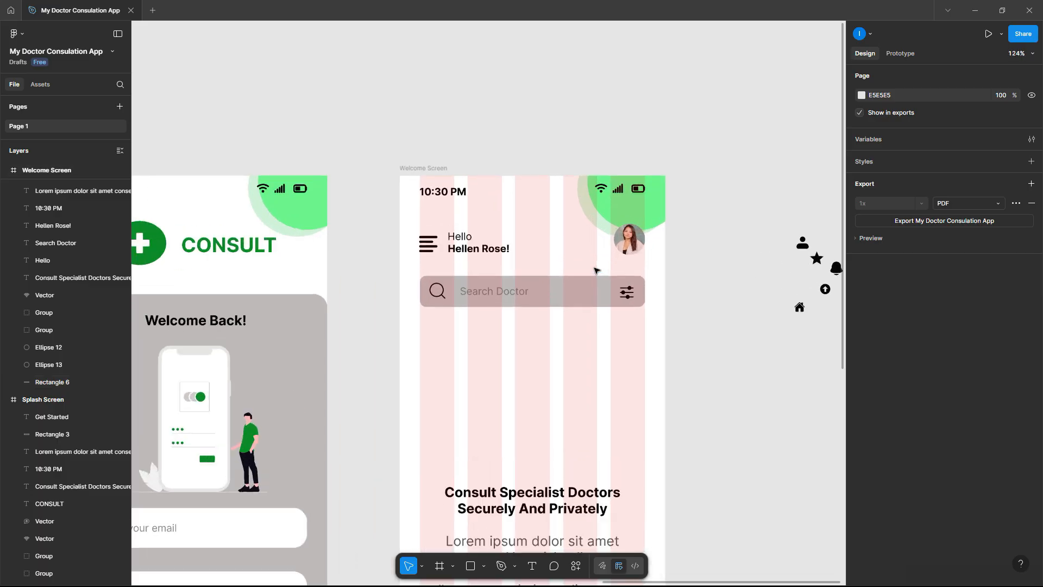
pyautogui.click(538, 499)
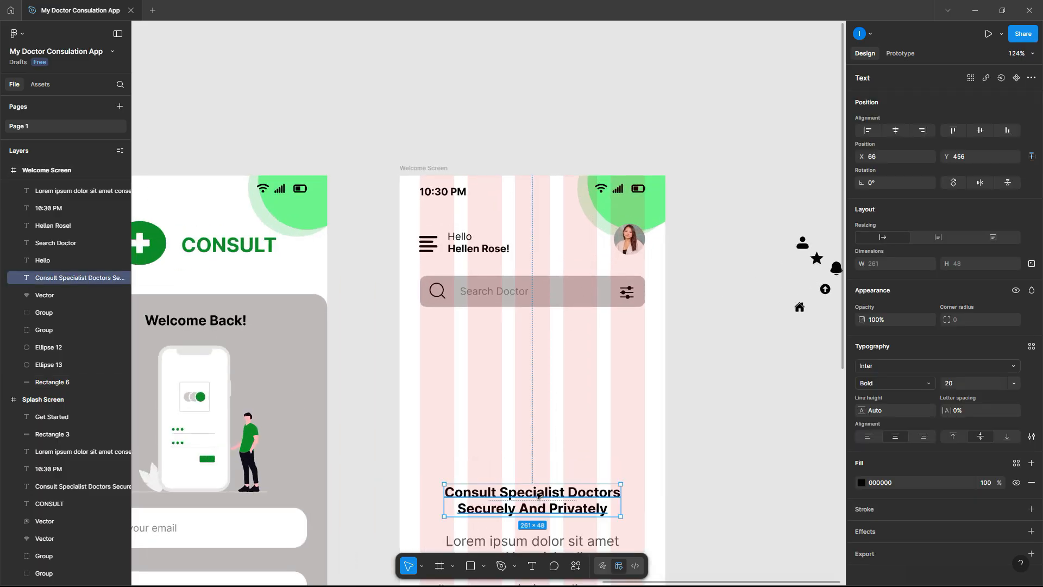
pyautogui.keyDown('alt'); pyautogui.moveTo(538, 495); pyautogui.dragTo(518, 345); pyautogui.keyUp('alt')
pyautogui.doubleClick(517, 343)
pyautogui.write('D')
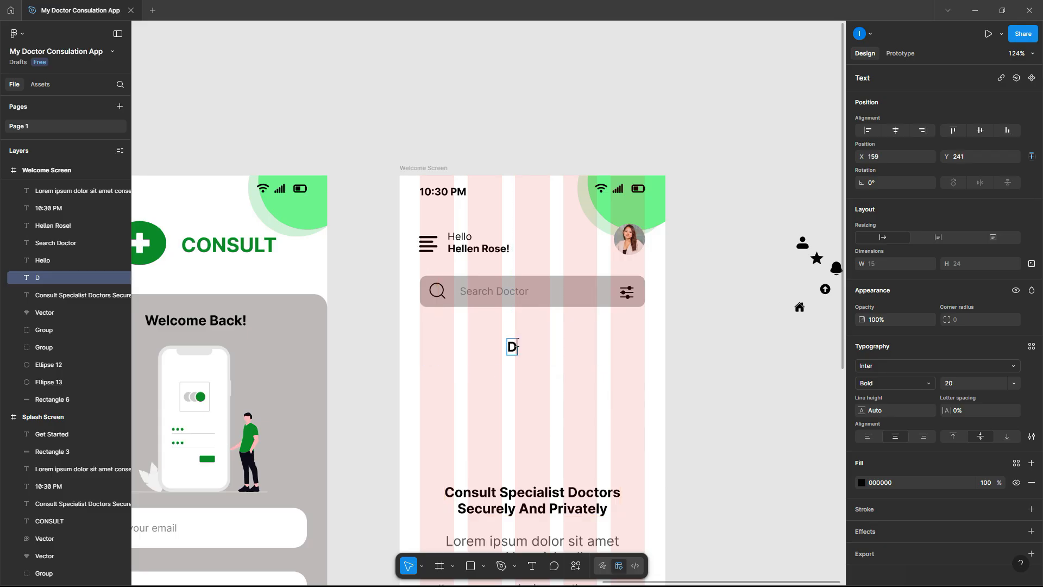
pyautogui.write('octors')
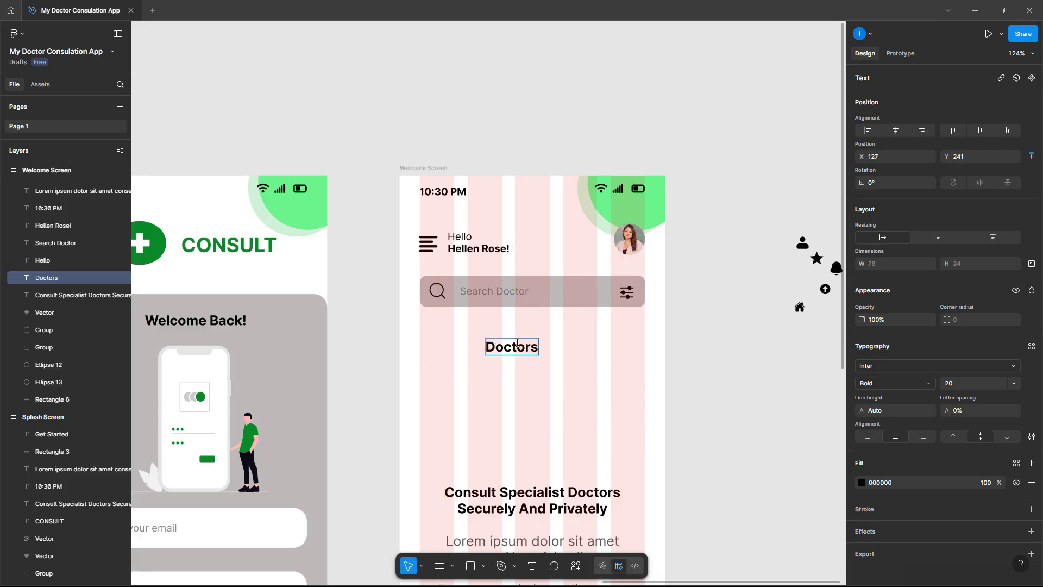
pyautogui.press('Escape')
pyautogui.moveTo(505, 350); pyautogui.dragTo(440, 333)
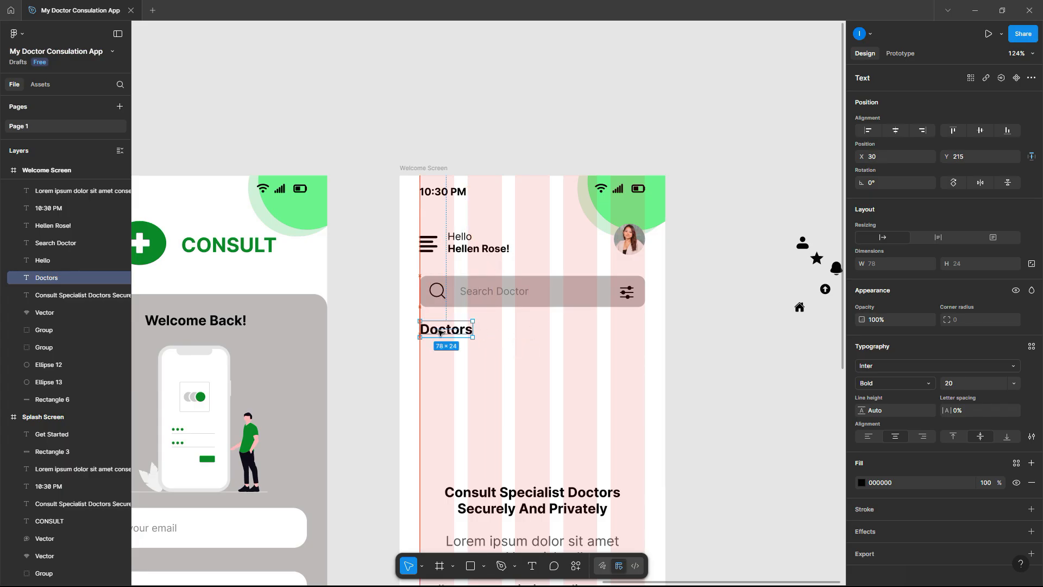
# - Set Doctors to Extra Bold and place another heading copy just below it
pyautogui.click(916, 384)
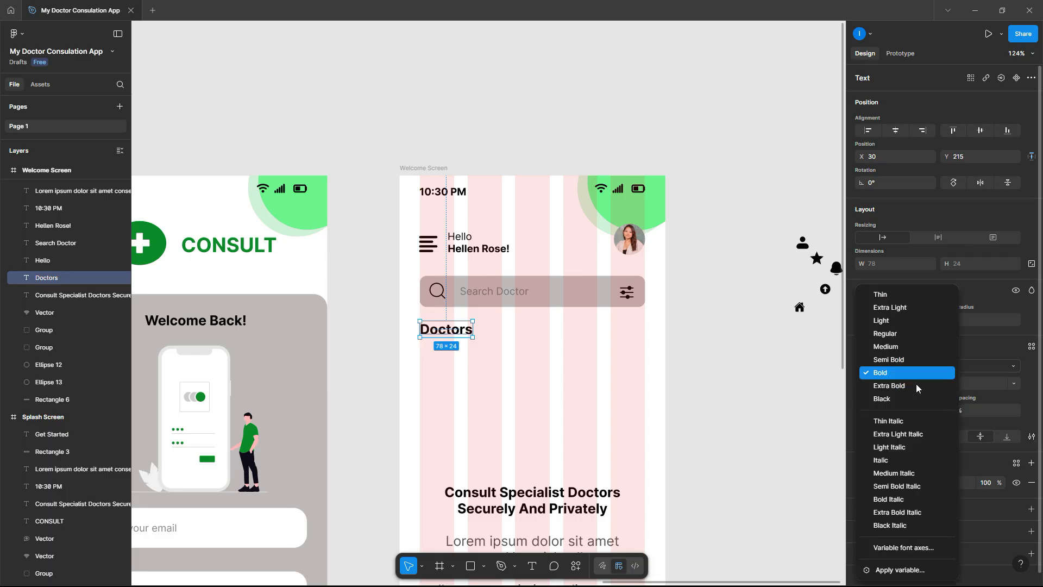
pyautogui.click(901, 385)
pyautogui.click(775, 375)
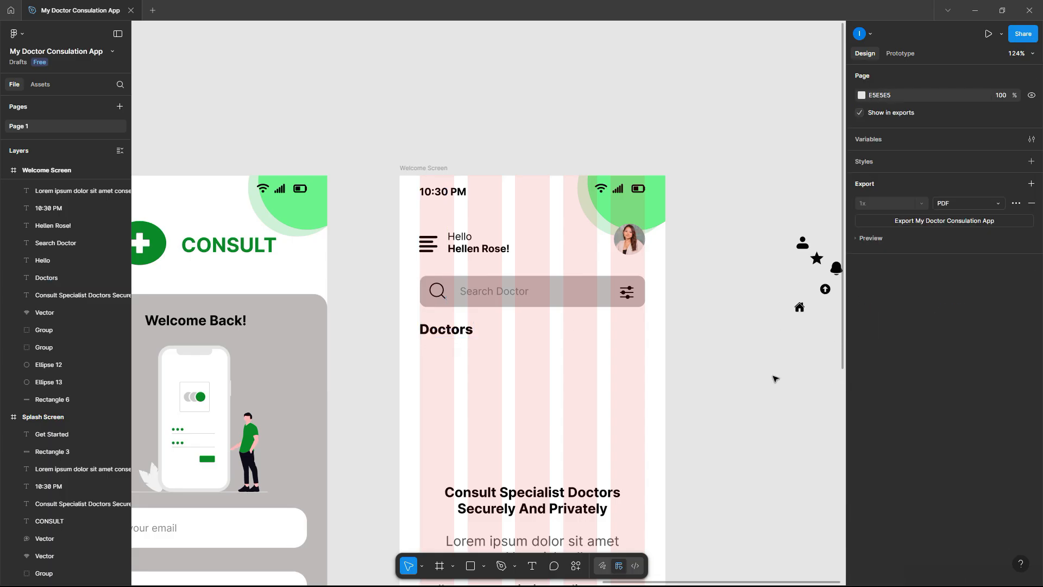
pyautogui.click(557, 495)
pyautogui.moveTo(558, 493); pyautogui.dragTo(533, 360)
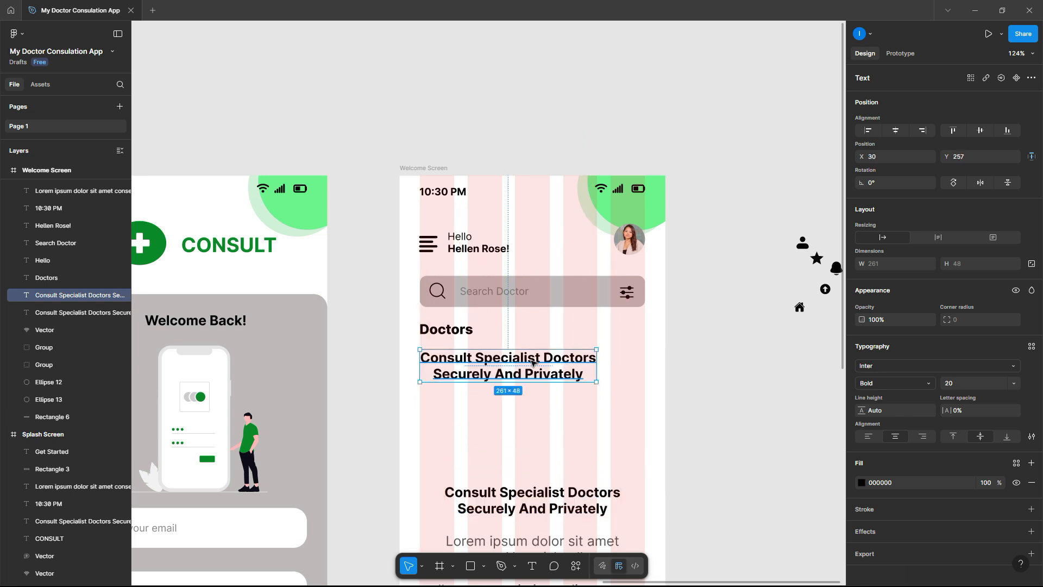
# - Retype the copy as 'Pyschology' at font size 15, aligned under Doctors at the left edge
pyautogui.doubleClick(533, 360)
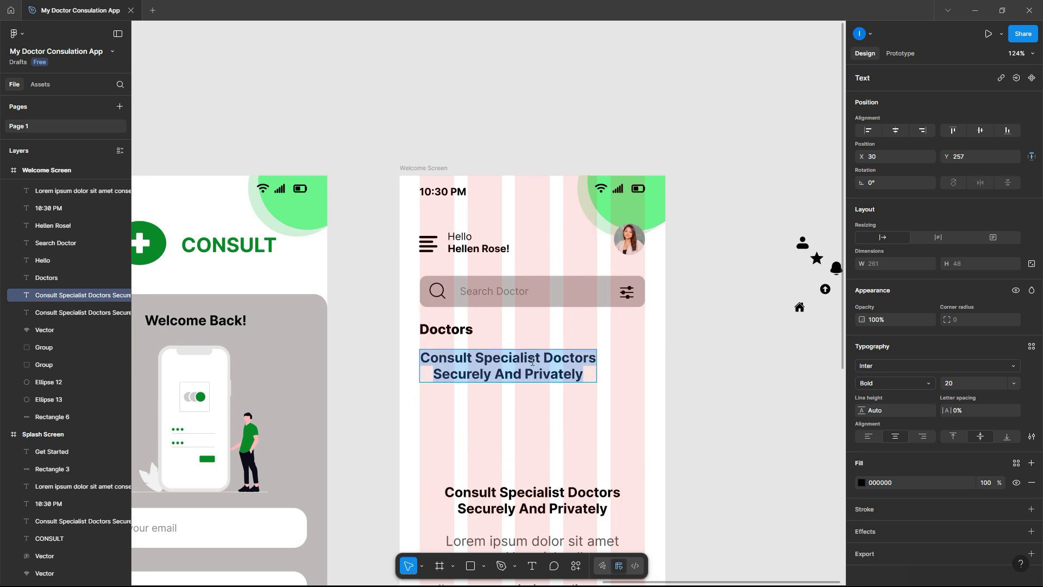
pyautogui.write('Pysc')
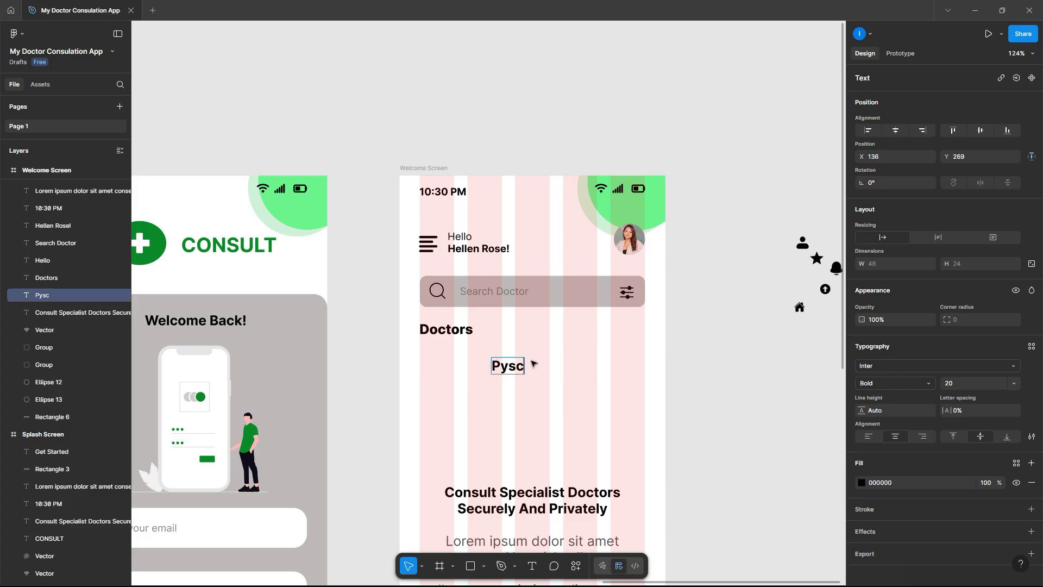
pyautogui.write('hology')
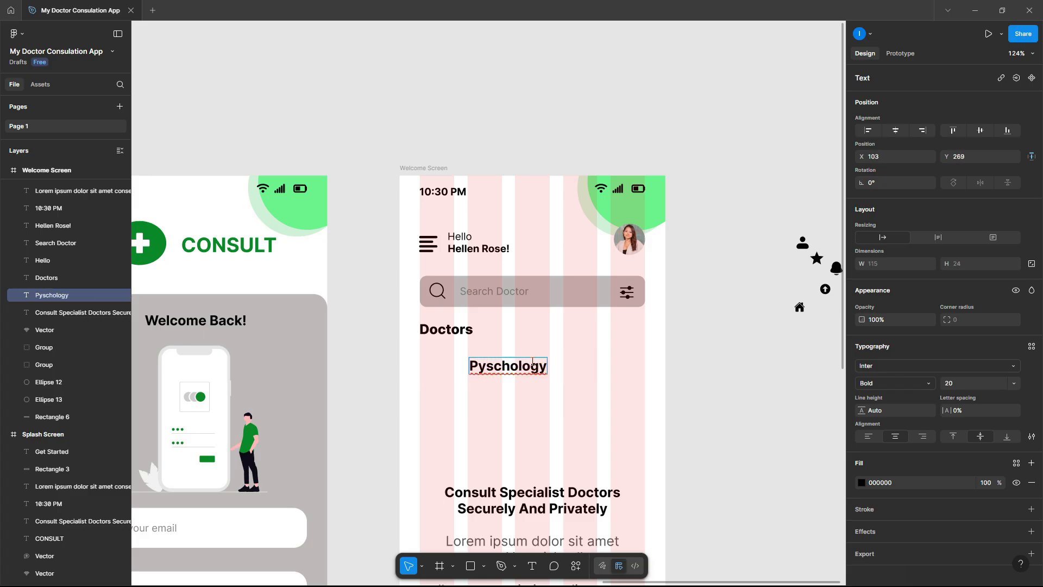
pyautogui.press('Escape')
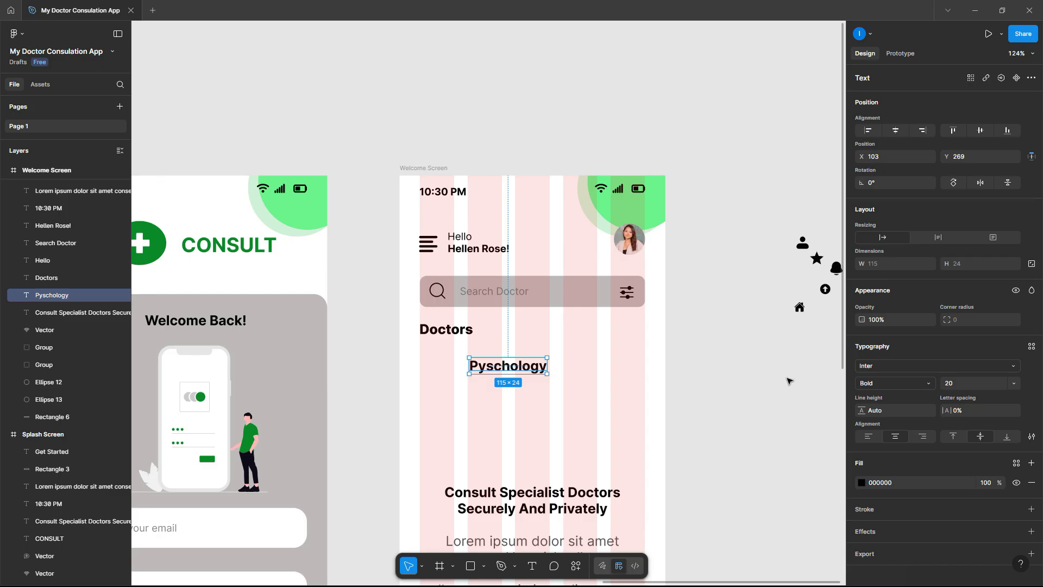
pyautogui.click(892, 381)
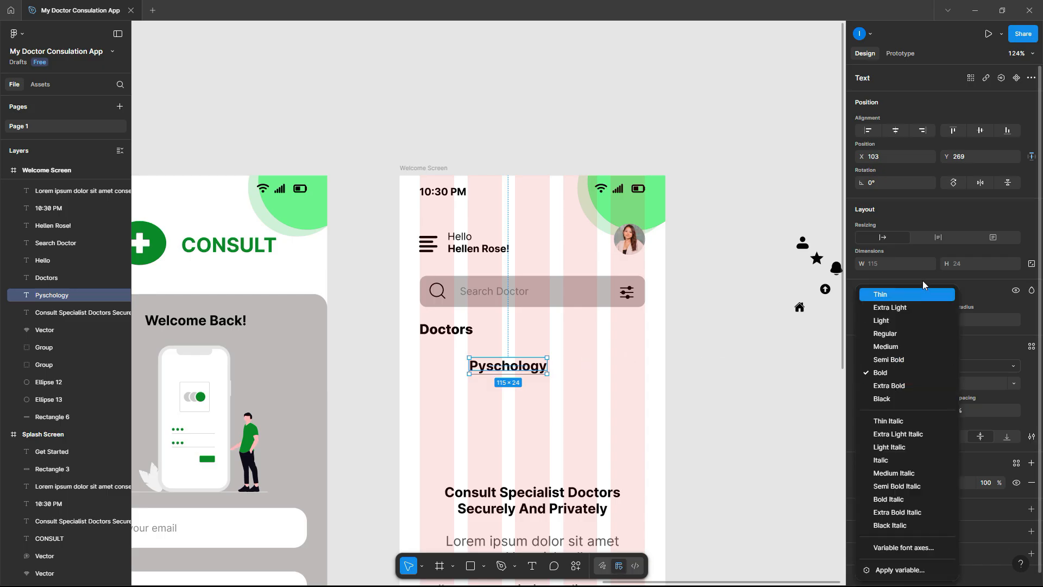
pyautogui.click(967, 258)
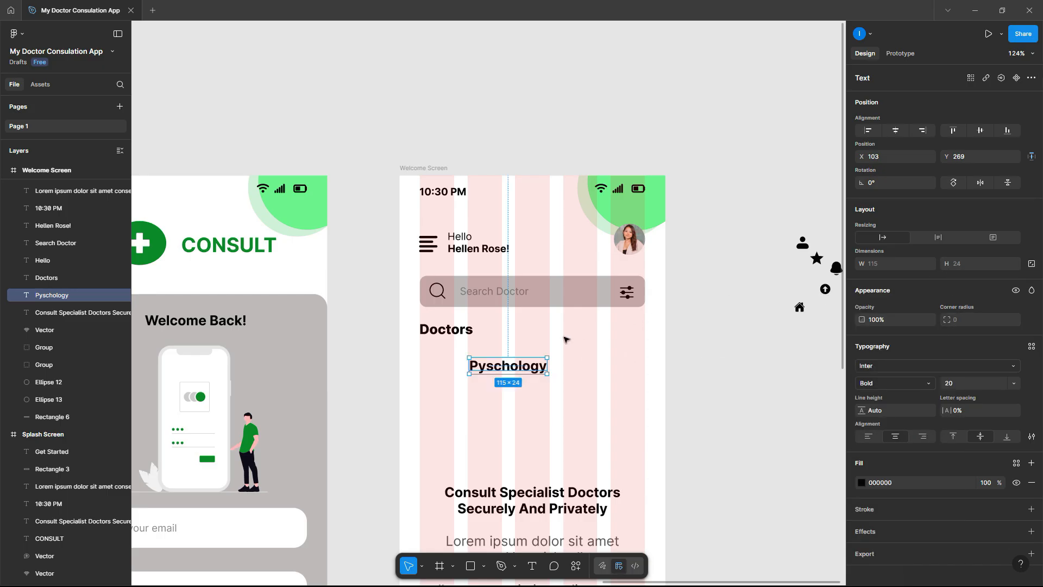
pyautogui.click(969, 380)
pyautogui.write('15')
pyautogui.press('Return')
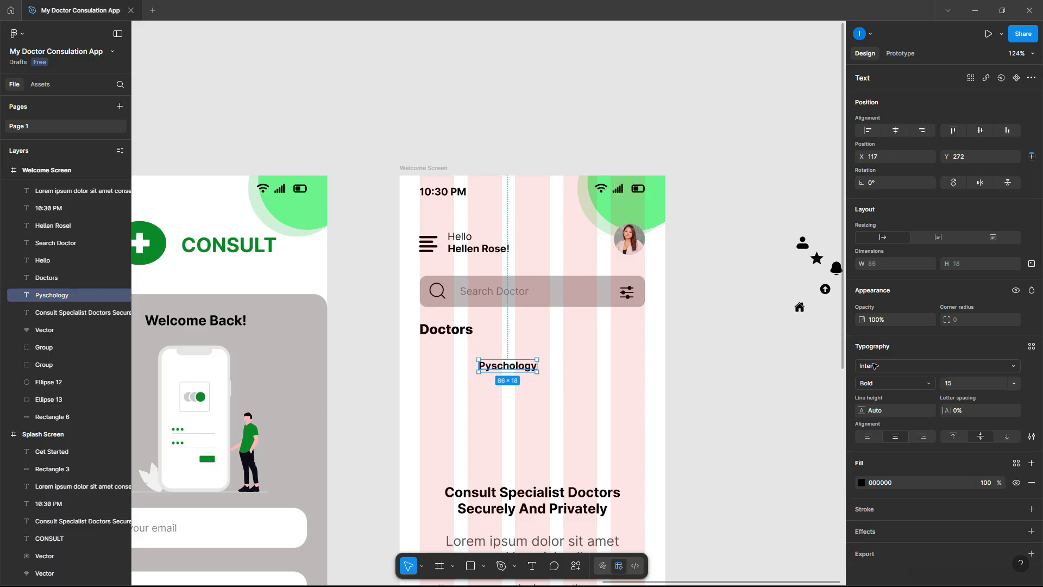
pyautogui.click(787, 366)
pyautogui.moveTo(495, 364); pyautogui.dragTo(447, 354)
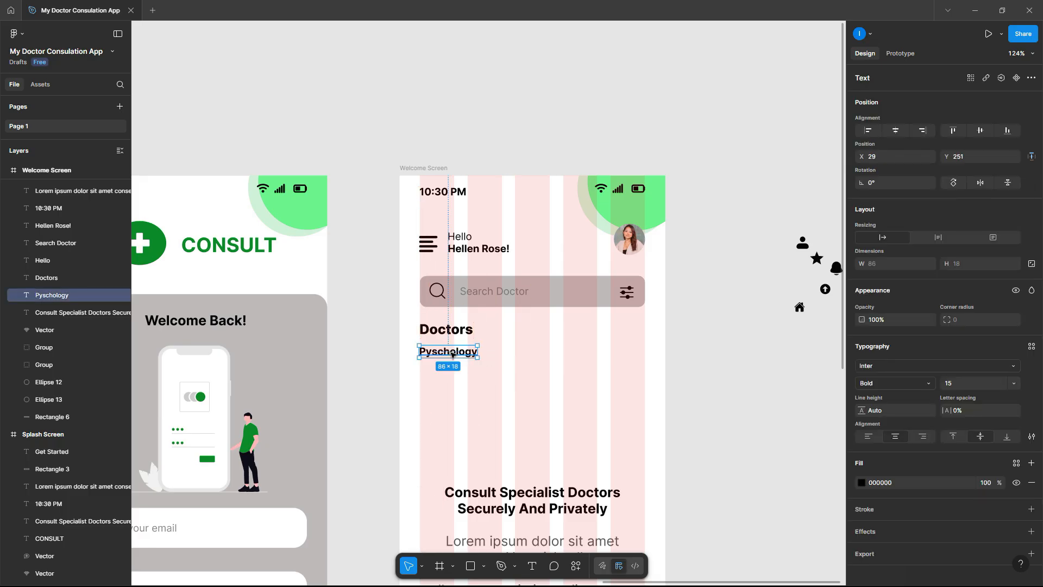
# - Duplicate Pyschology across the row and rename the copies 'Cardiology' and 'Gastroenterolgy'
pyautogui.moveTo(454, 354); pyautogui.dragTo(643, 356)
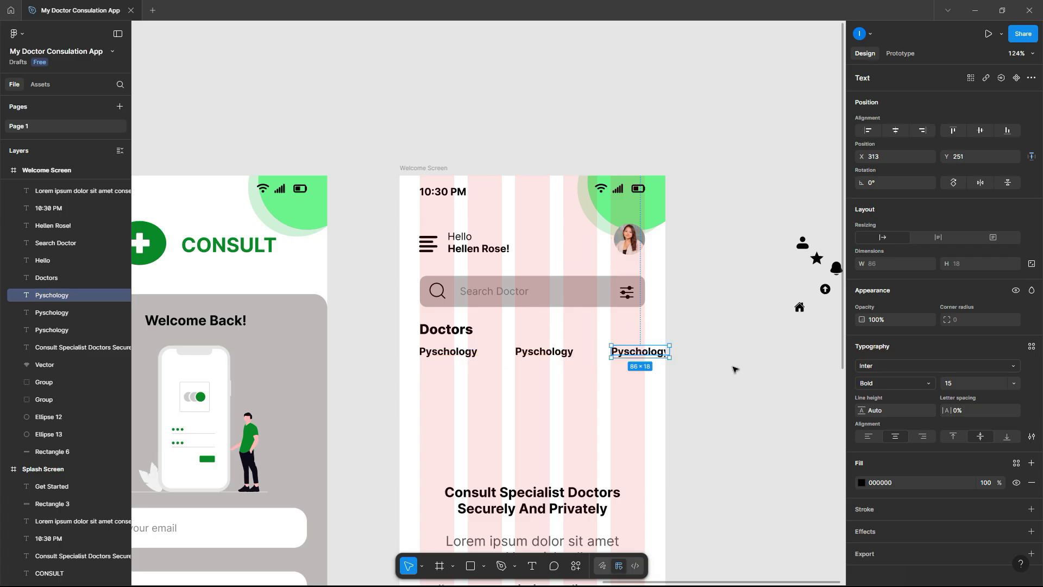
pyautogui.click(757, 372)
pyautogui.scroll(5, 552, 353)
pyautogui.doubleClick(548, 359)
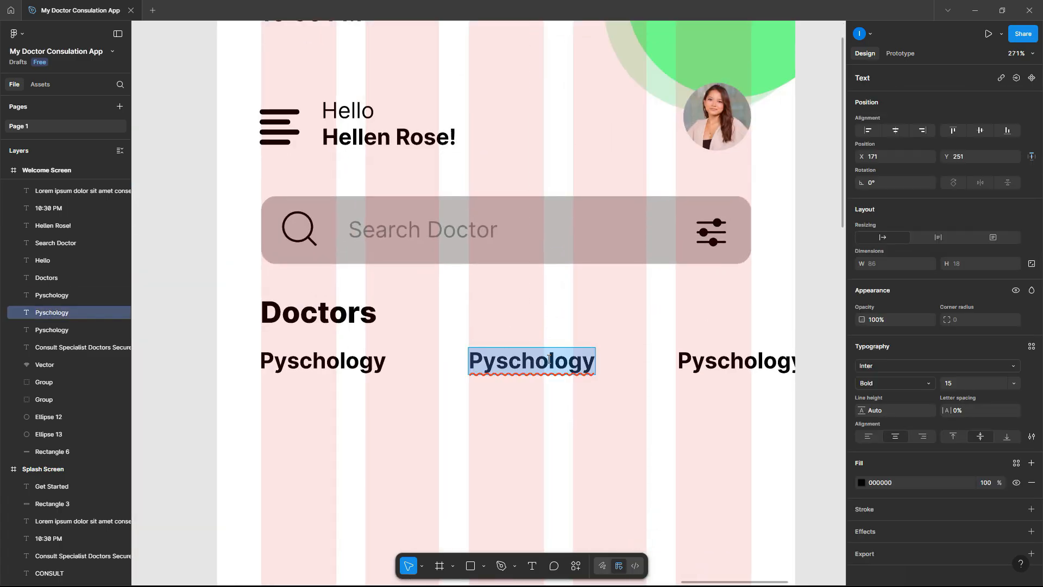
pyautogui.write('Card')
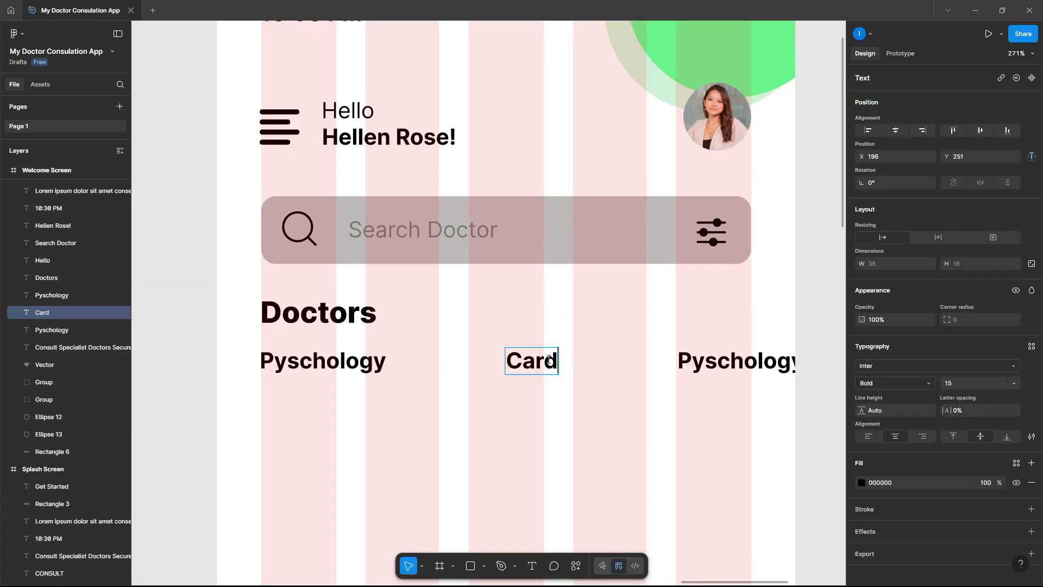
pyautogui.write('iology')
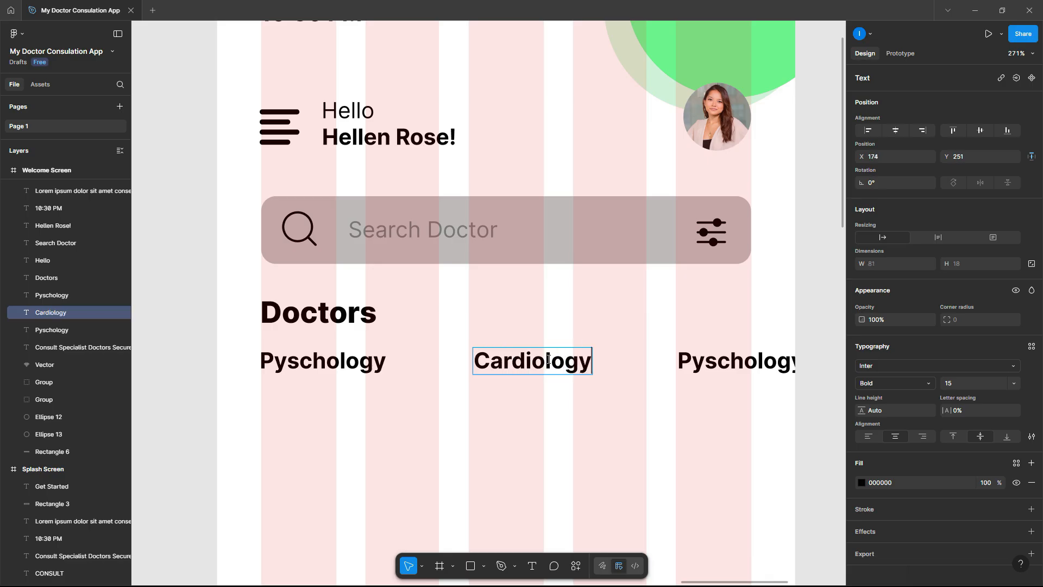
pyautogui.click(693, 363)
pyautogui.doubleClick(692, 362)
pyautogui.write('Gast')
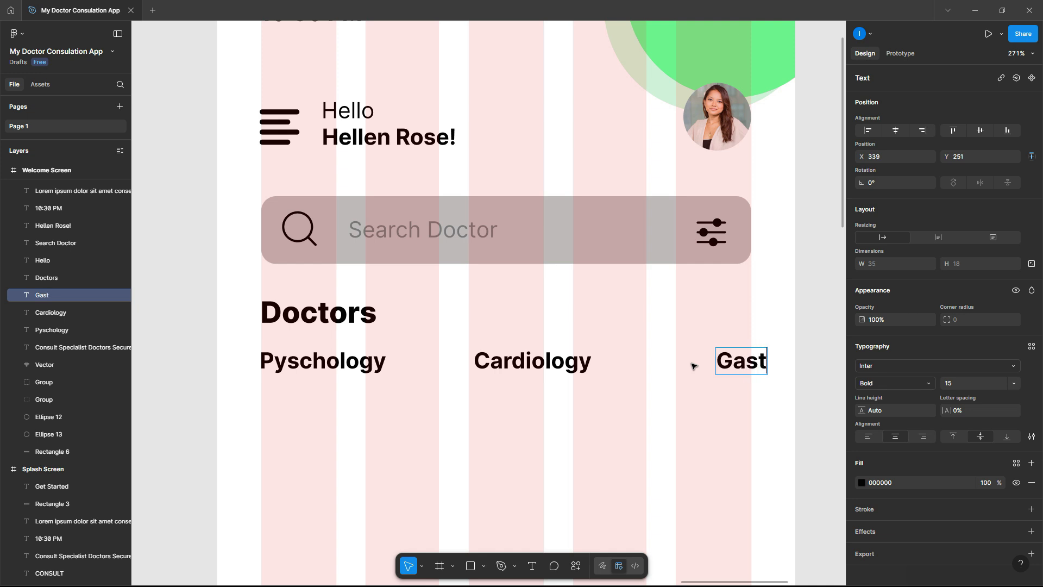
pyautogui.write('roenter')
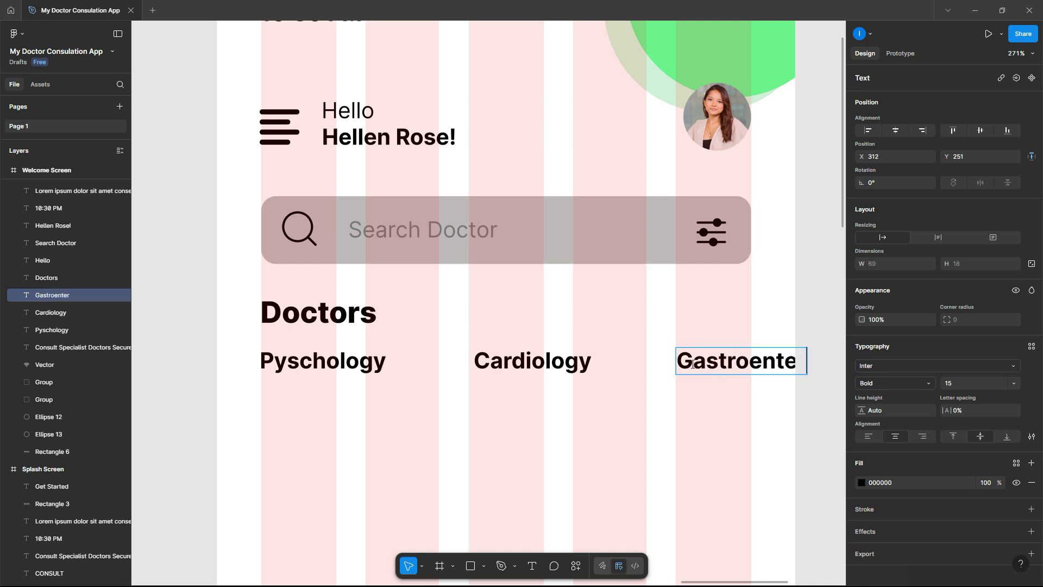
pyautogui.write('olgy')
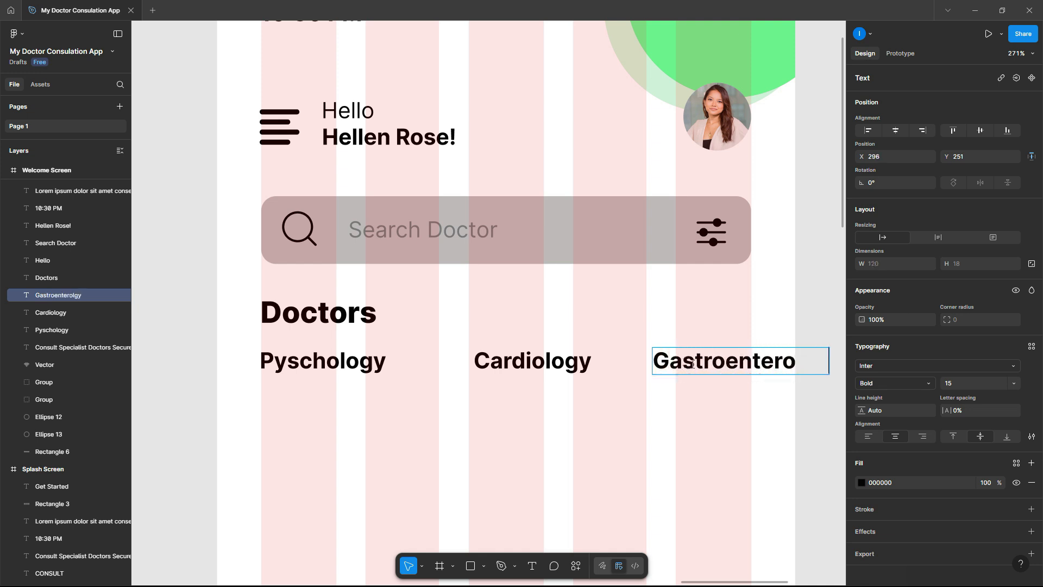
pyautogui.press('Escape')
pyautogui.press('Escape')
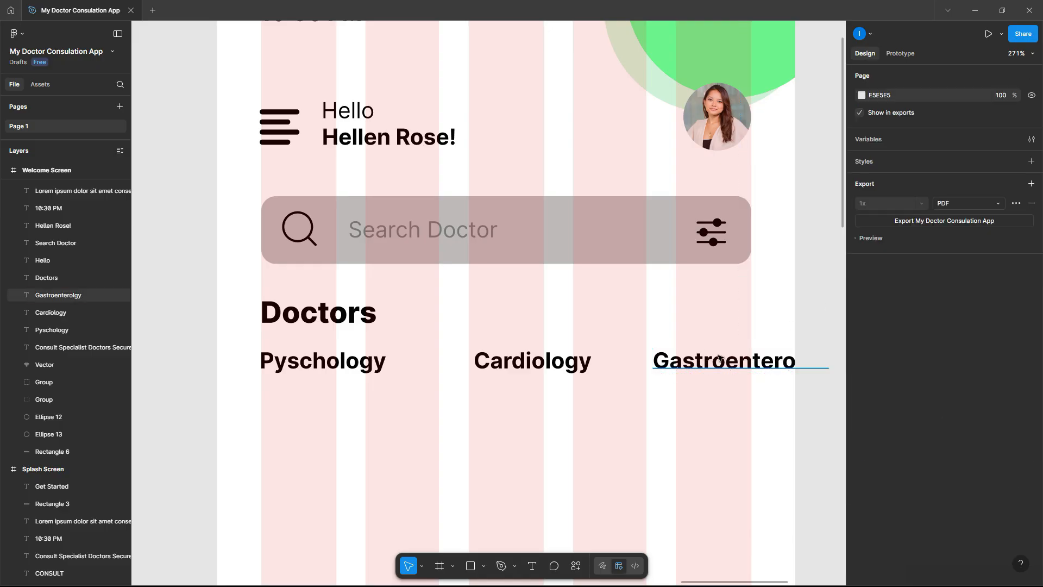
pyautogui.scroll(-5, 720, 358)
pyautogui.scroll(4, 700, 357)
pyautogui.click(622, 363)
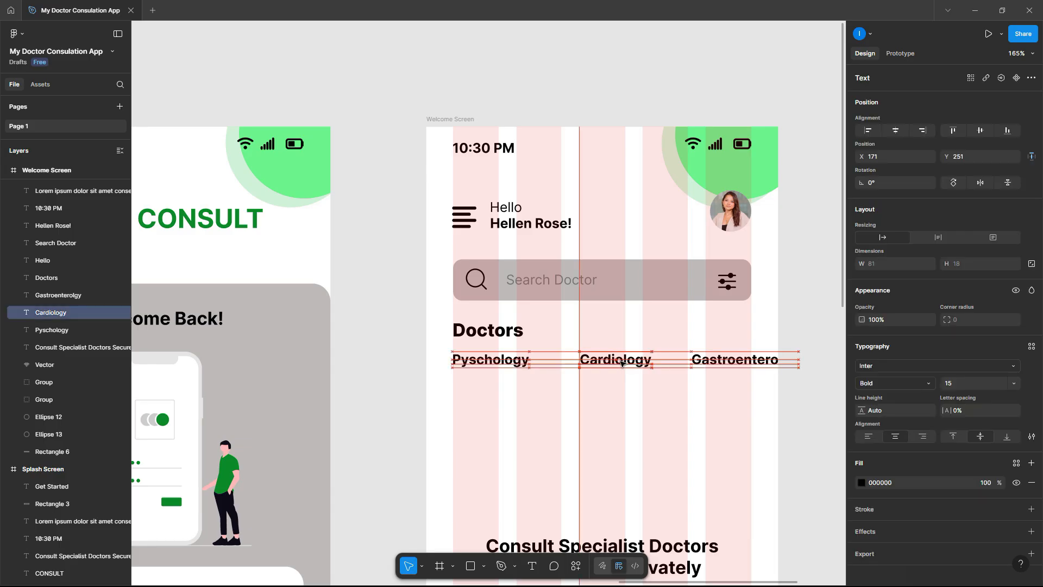
pyautogui.scroll(-3, 509, 405)
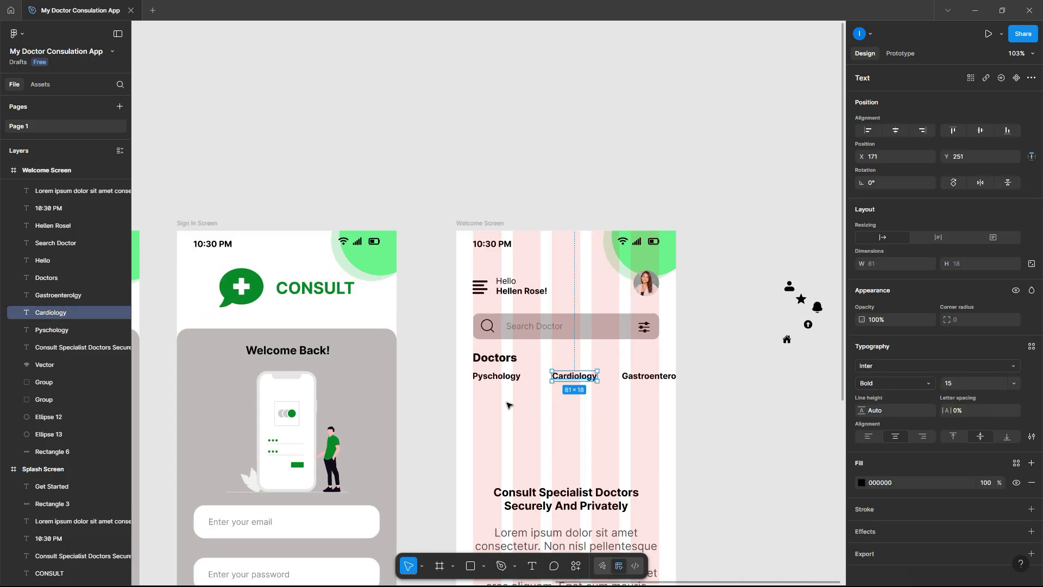
pyautogui.click(718, 408)
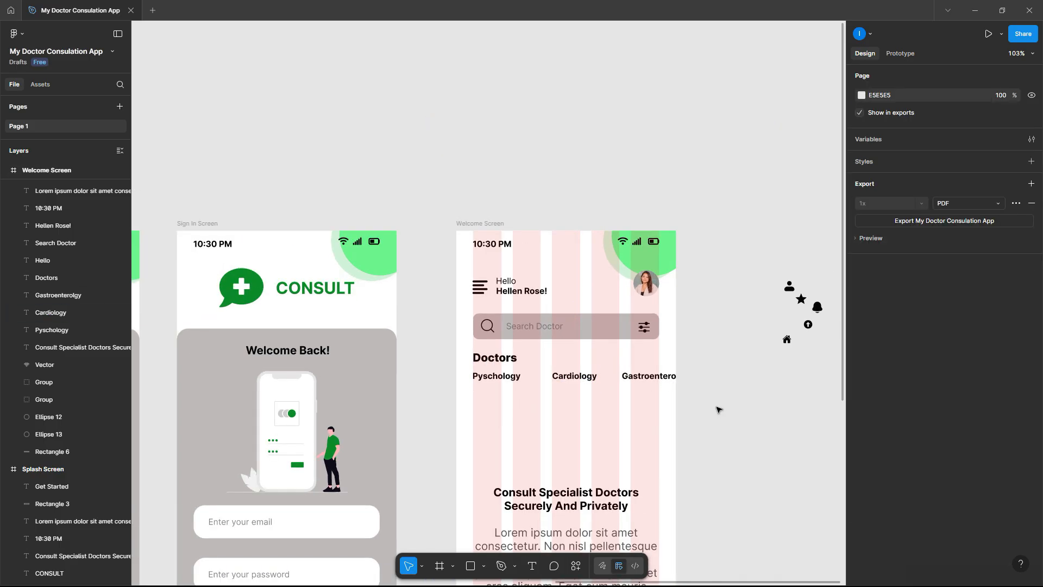
pyautogui.scroll(3, 545, 434)
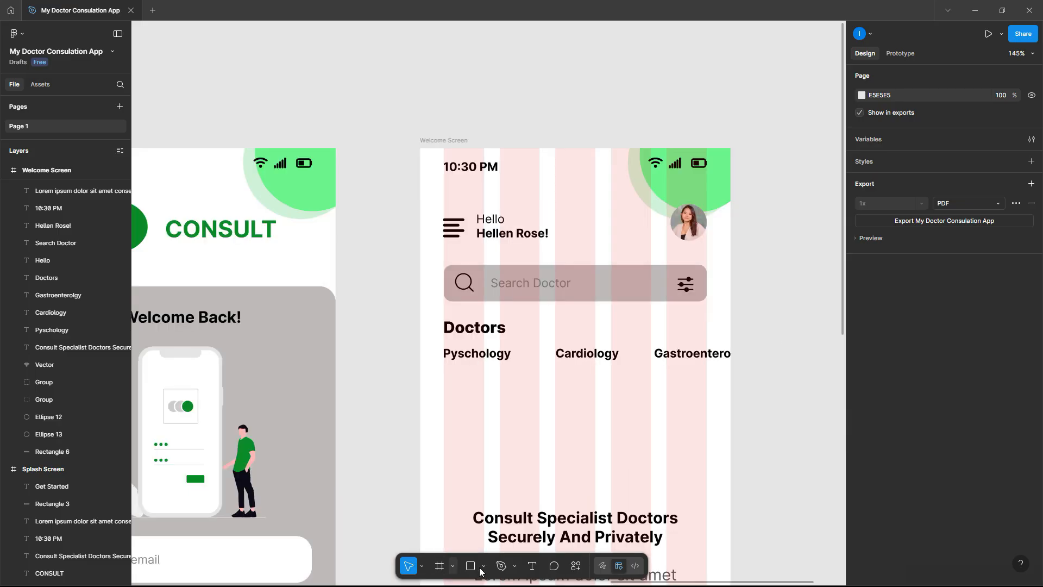
# - Draw a straight line beneath Pyschology with the Pen tool
pyautogui.press('p')
pyautogui.scroll(5, 472, 388)
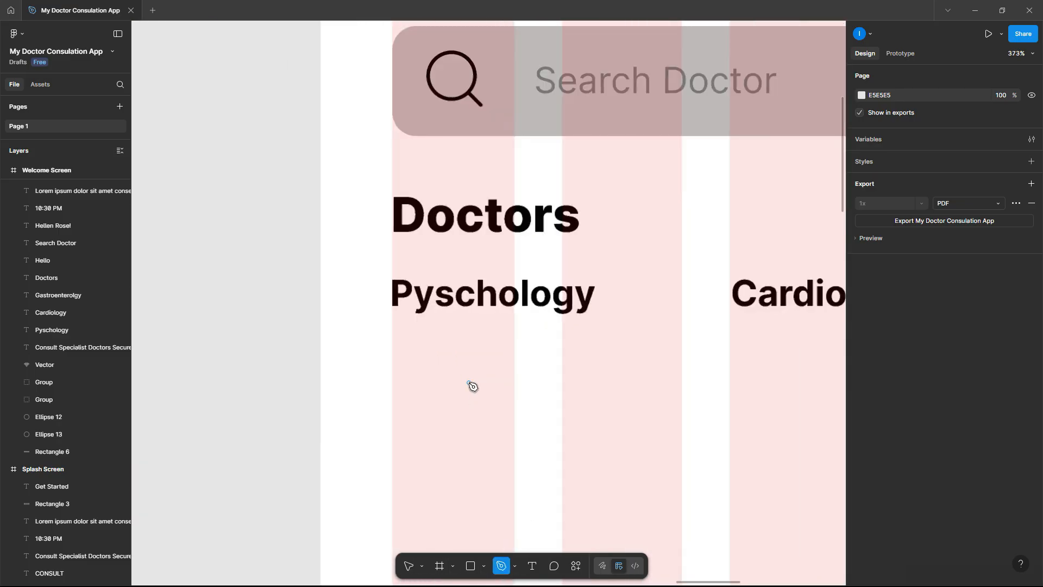
pyautogui.click(392, 332)
pyautogui.click(590, 332)
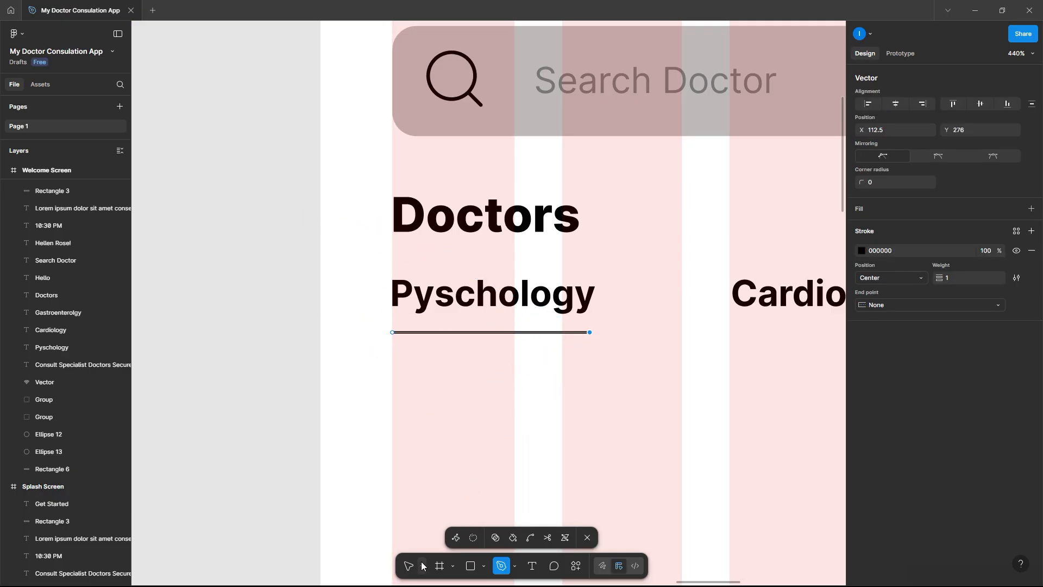
pyautogui.press('Escape')
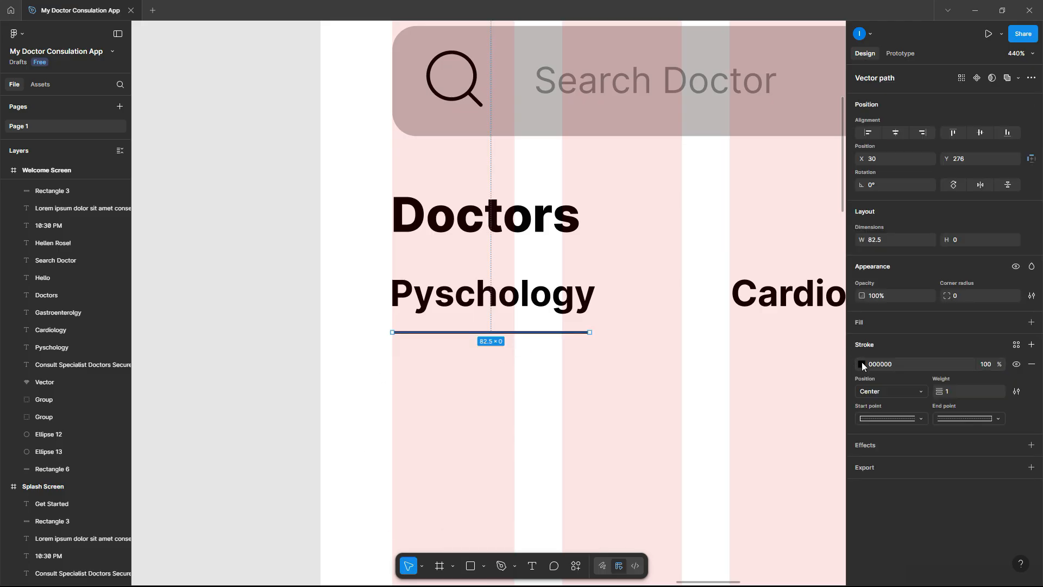
# - Make the underline yellow F9C700 with stroke weight 2
pyautogui.click(862, 363)
pyautogui.moveTo(756, 461); pyautogui.dragTo(763, 463)
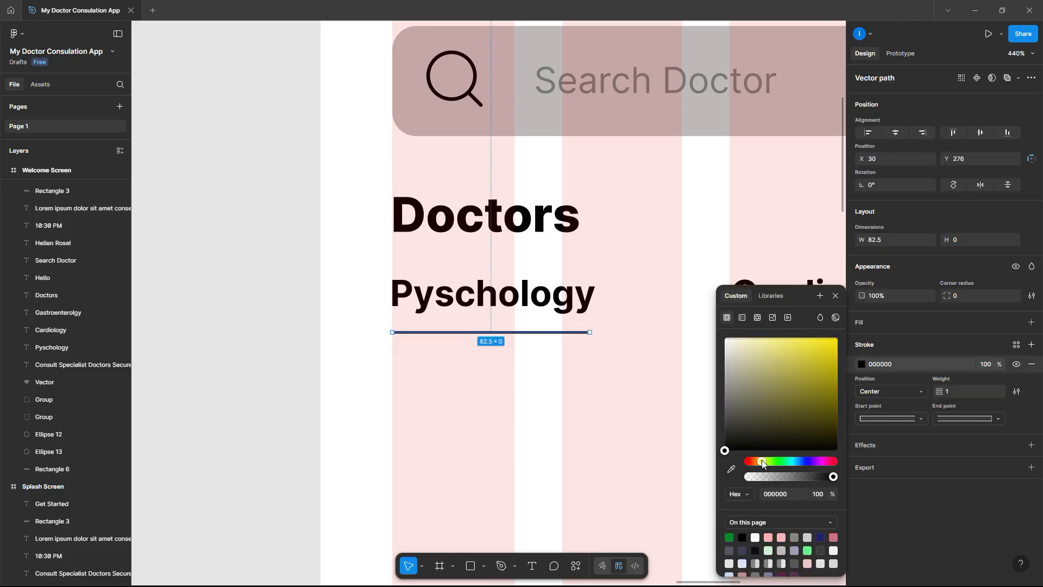
pyautogui.moveTo(820, 392); pyautogui.dragTo(832, 345)
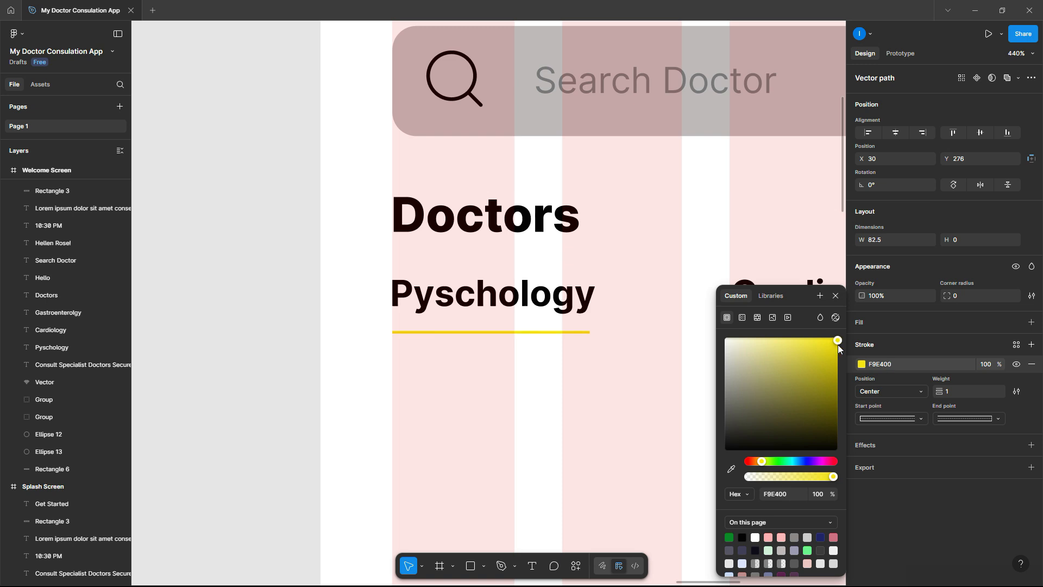
pyautogui.click(761, 463)
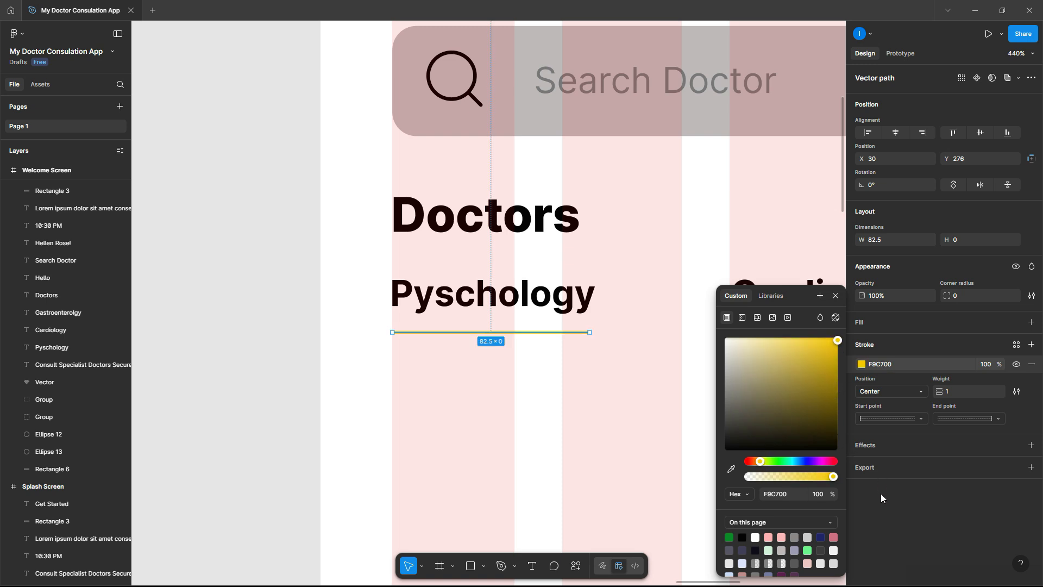
pyautogui.click(950, 336)
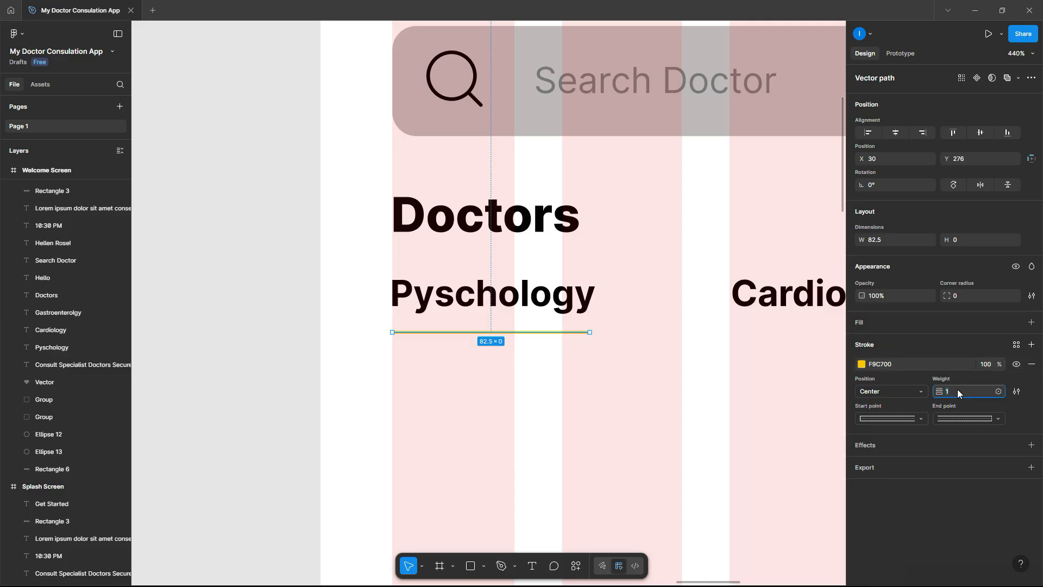
pyautogui.press('Return')
pyautogui.click(296, 331)
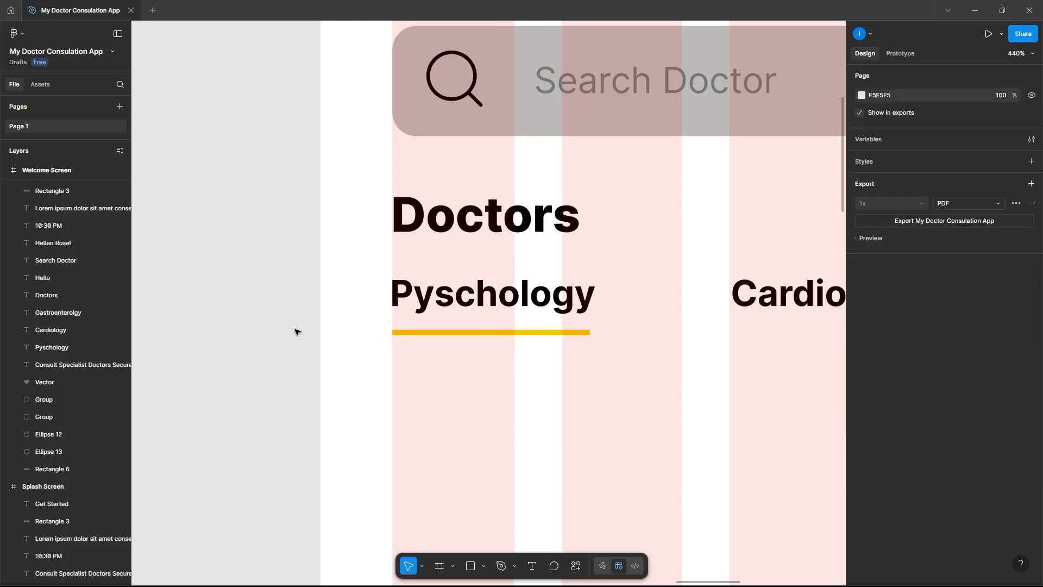
pyautogui.scroll(-2, 296, 331)
pyautogui.scroll(-5, 295, 331)
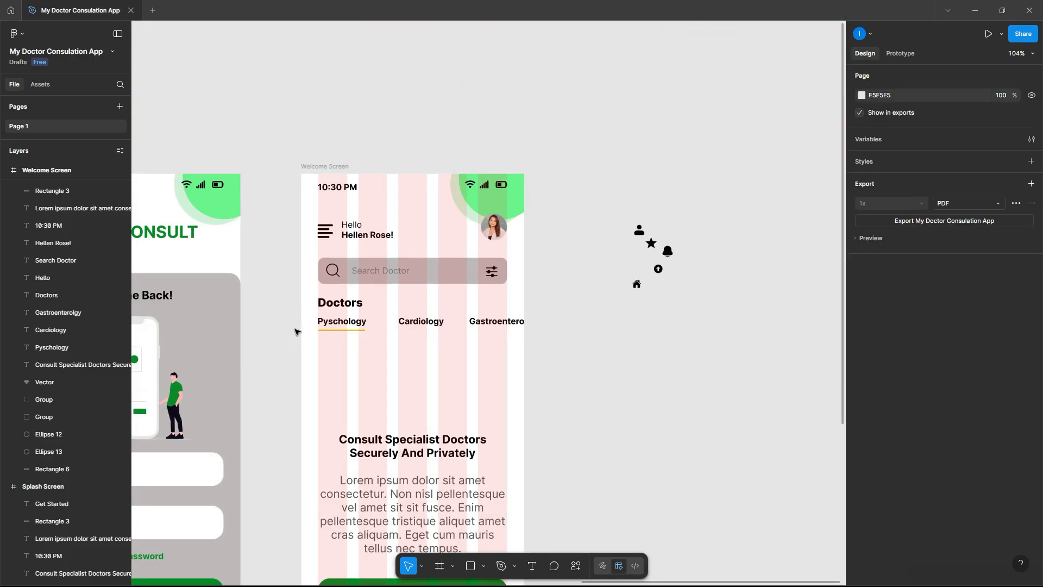
pyautogui.scroll(-4, 295, 331)
# - Delete the 'Consult Specialist Doctors Securely And Privately' heading
pyautogui.click(395, 303)
pyautogui.press('Delete')
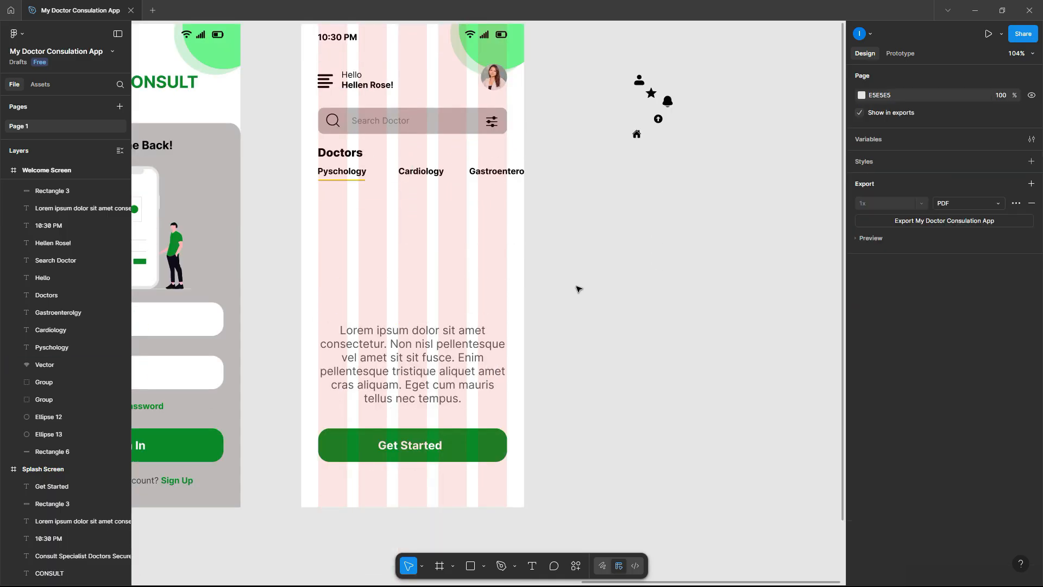
pyautogui.scroll(1, 575, 289)
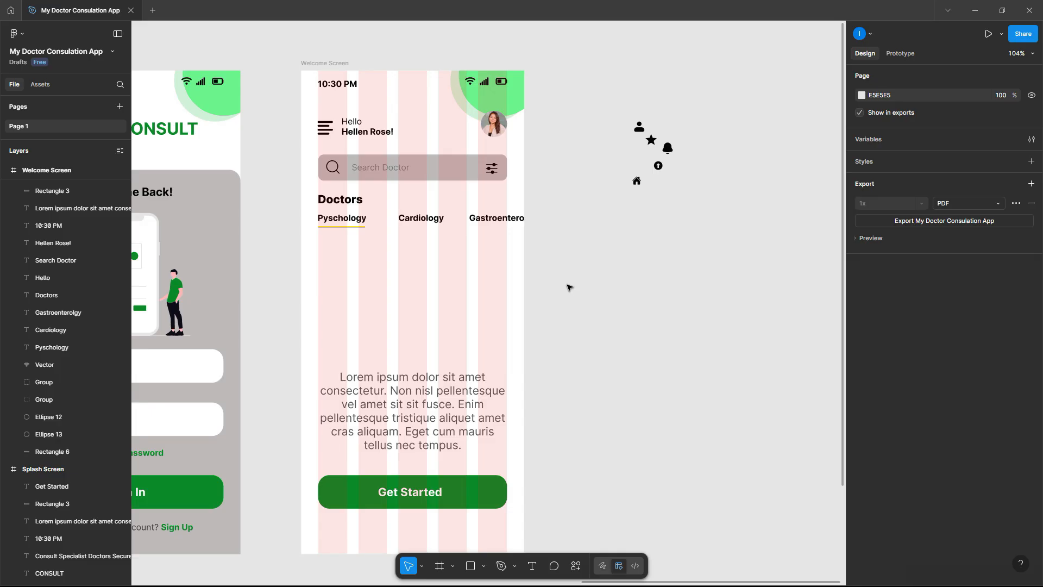
pyautogui.scroll(-2, 569, 286)
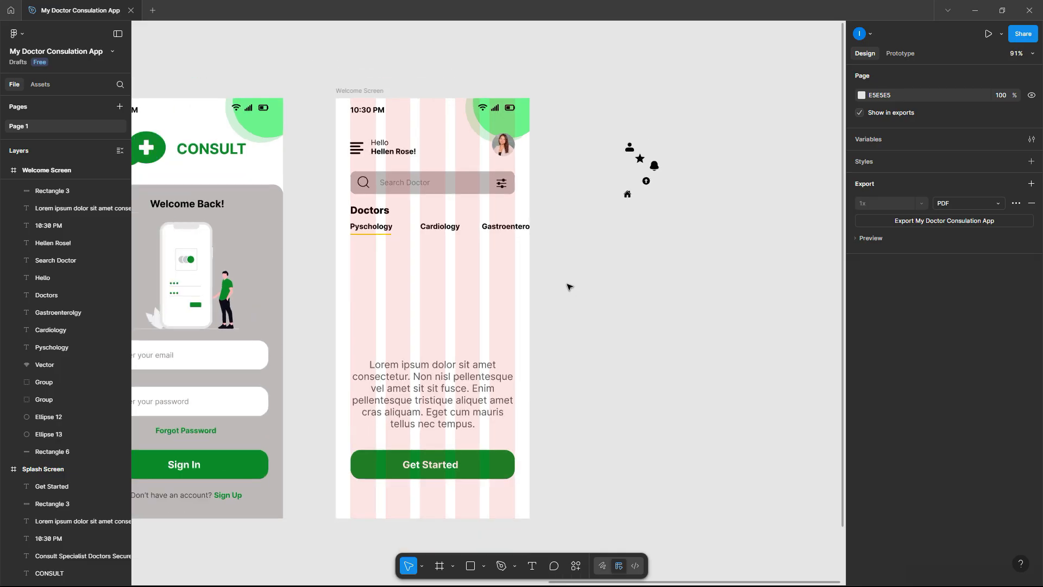
# - Place the nurse 1 and nurse 2 1 images from the Documents folder
pyautogui.click(21, 35)
pyautogui.moveTo(47, 76)
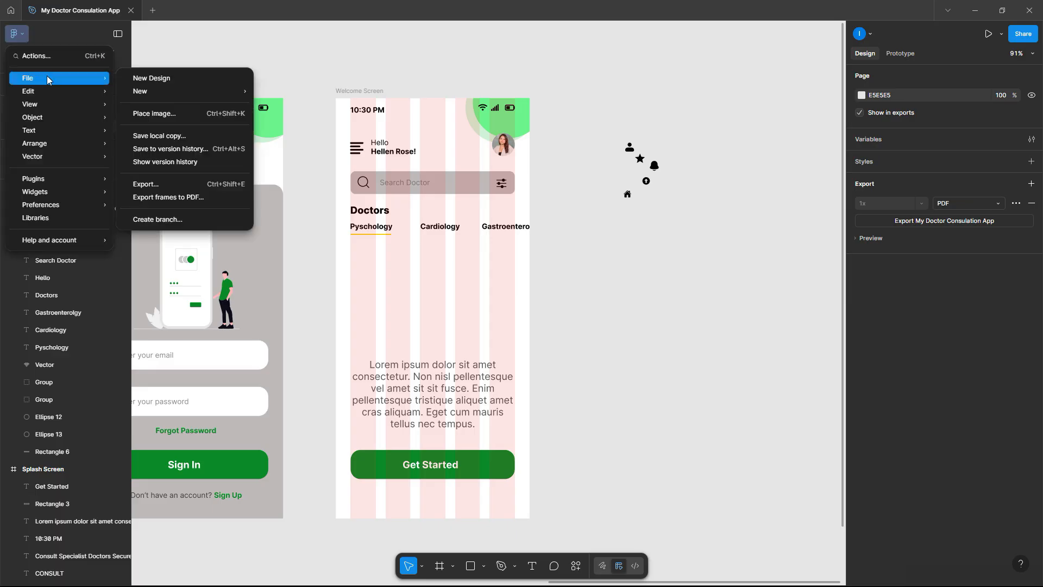
pyautogui.click(160, 113)
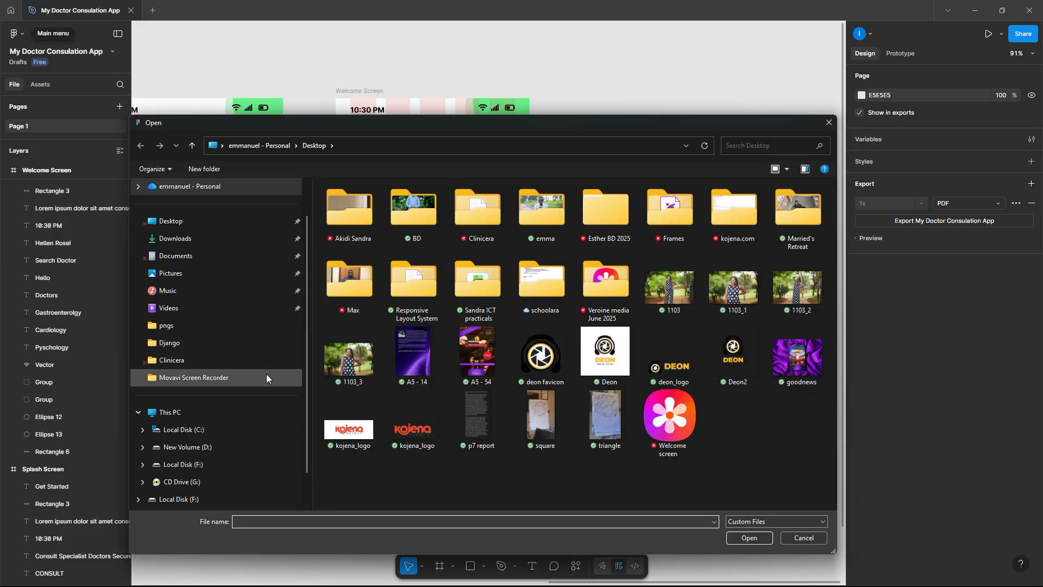
pyautogui.click(255, 259)
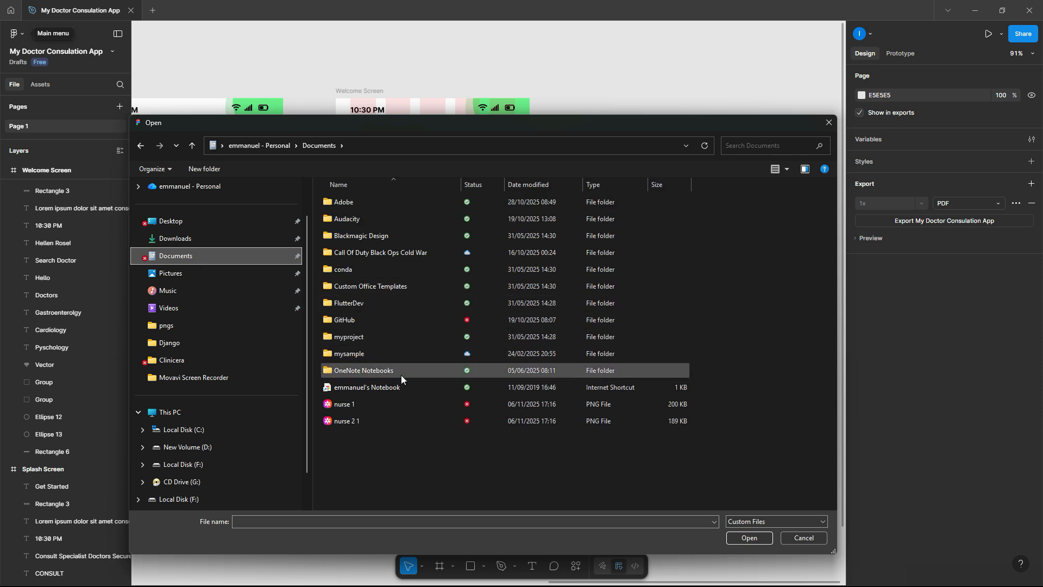
pyautogui.click(375, 404)
pyautogui.keyDown('shift'); pyautogui.click(370, 420); pyautogui.keyUp('shift')
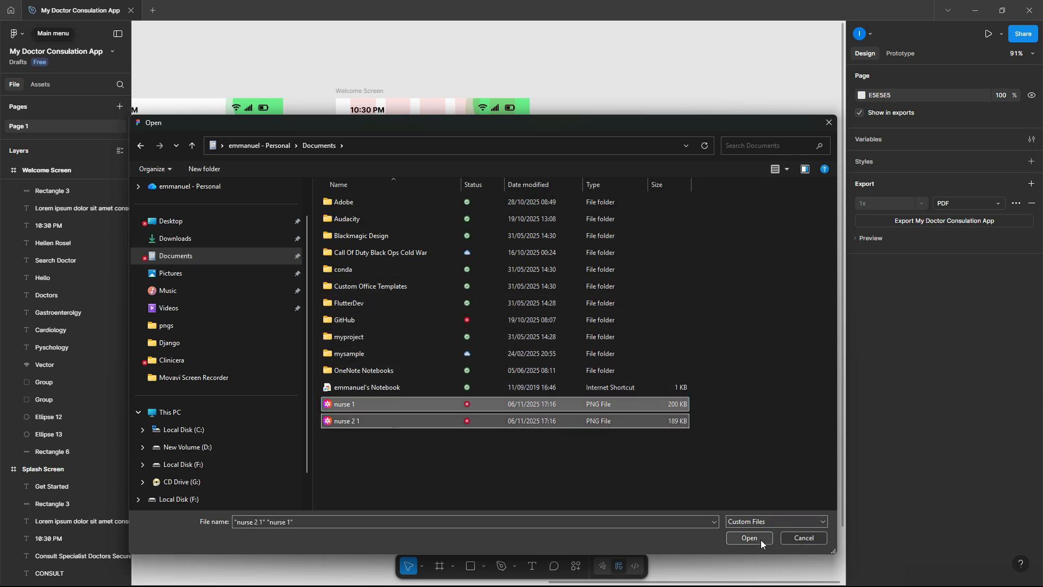
pyautogui.click(759, 539)
# - Drop both photos onto the canvas beside the Welcome Screen
pyautogui.click(598, 357)
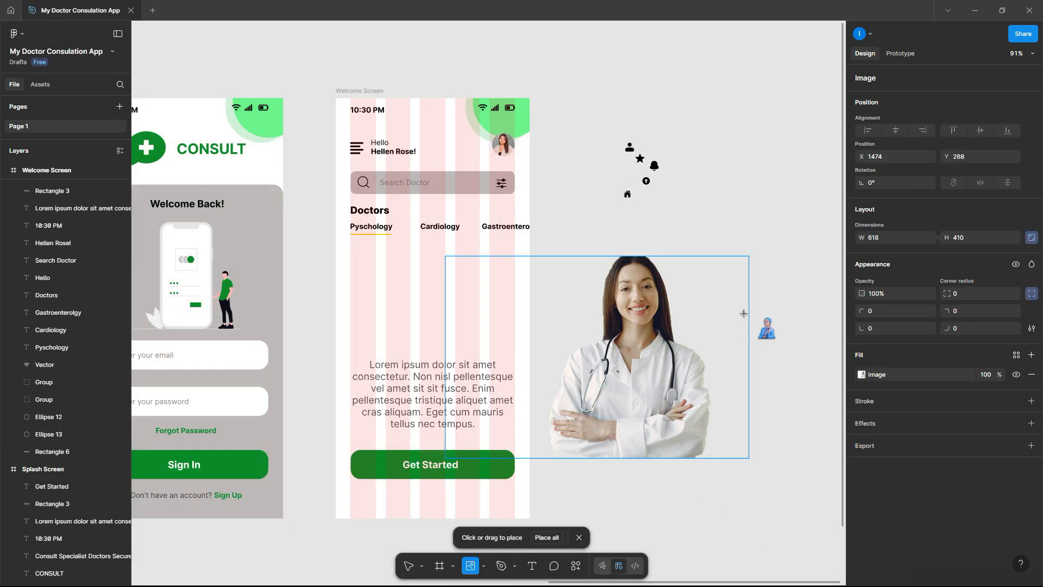
pyautogui.click(772, 340)
pyautogui.click(791, 179)
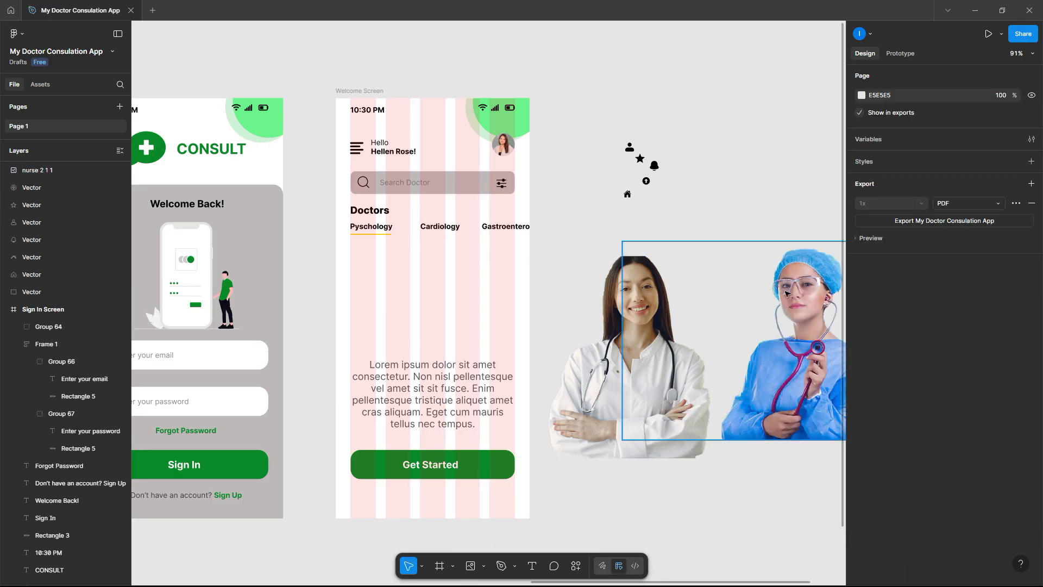
pyautogui.moveTo(802, 300); pyautogui.dragTo(757, 395)
# - Move the doctor photo into the Welcome Screen below Pyschology, shrinking it to about 254×169
pyautogui.click(652, 316)
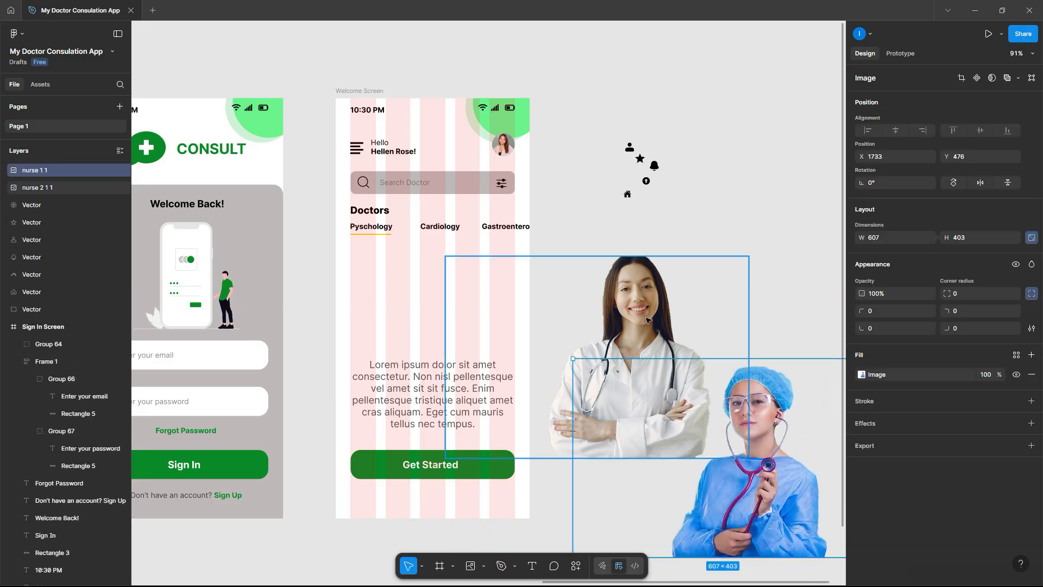
pyautogui.moveTo(652, 316); pyautogui.dragTo(428, 285)
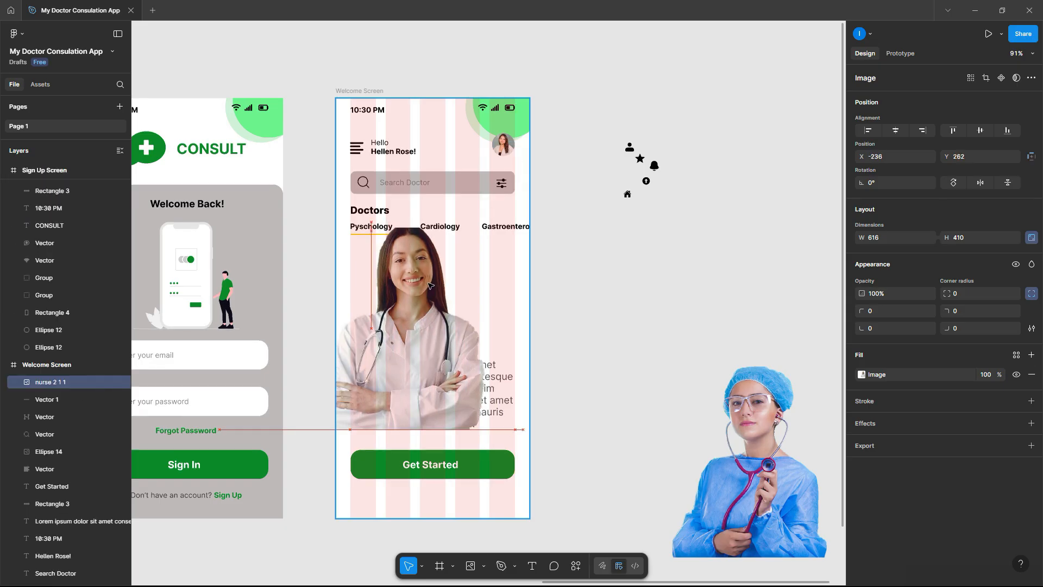
pyautogui.moveTo(400, 429); pyautogui.dragTo(405, 337)
pyautogui.moveTo(415, 300); pyautogui.dragTo(413, 299)
# - Move the nurse photo beside it and scale it down to match
pyautogui.moveTo(766, 394); pyautogui.dragTo(557, 296)
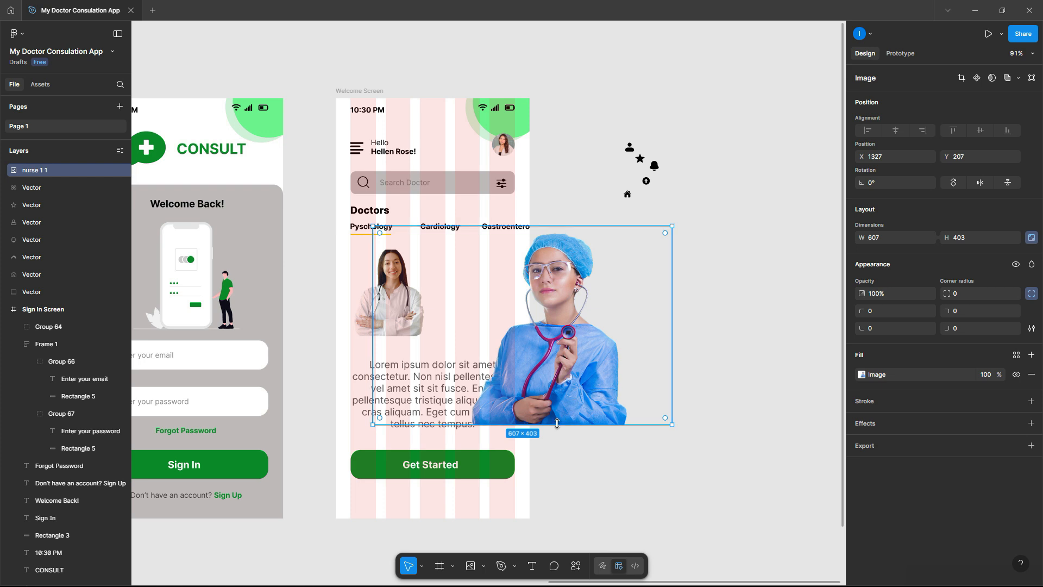
pyautogui.moveTo(565, 425); pyautogui.dragTo(507, 294)
pyautogui.click(602, 291)
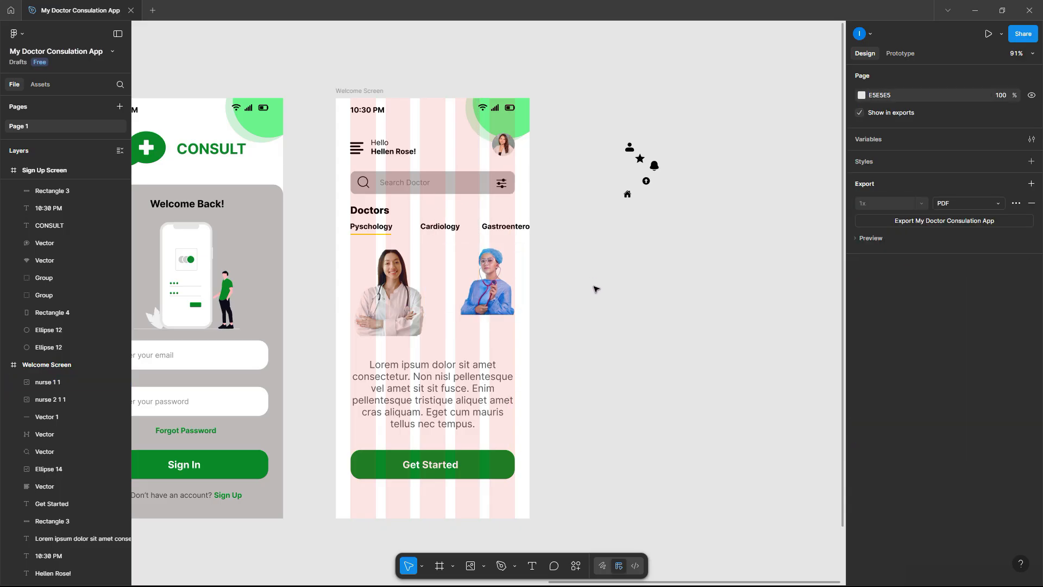
# - Draw a rectangle over the first doctor photo and send it behind the photo
pyautogui.click(516, 567)
pyautogui.click(483, 567)
pyautogui.click(484, 566)
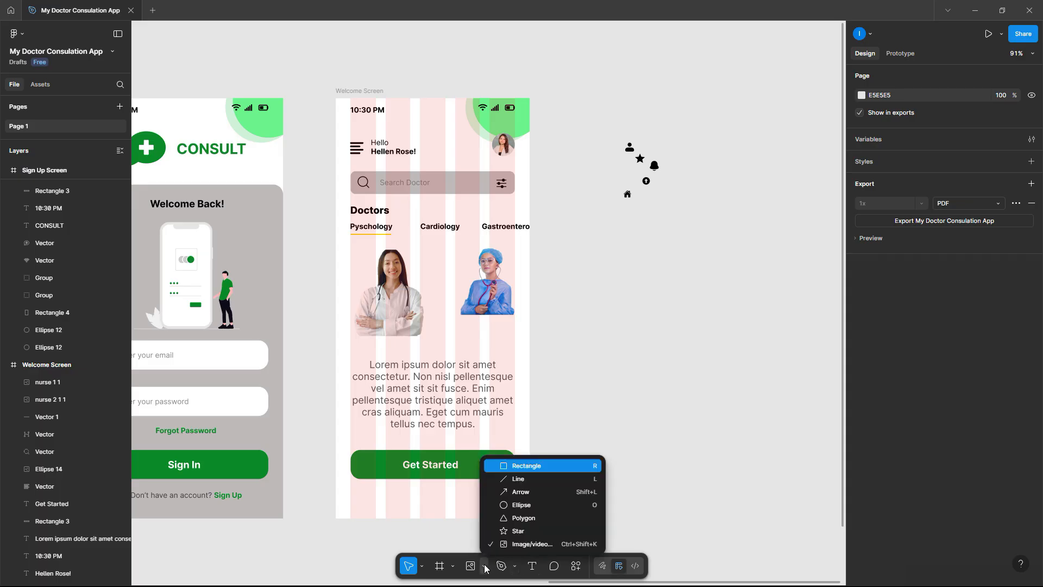
pyautogui.click(527, 466)
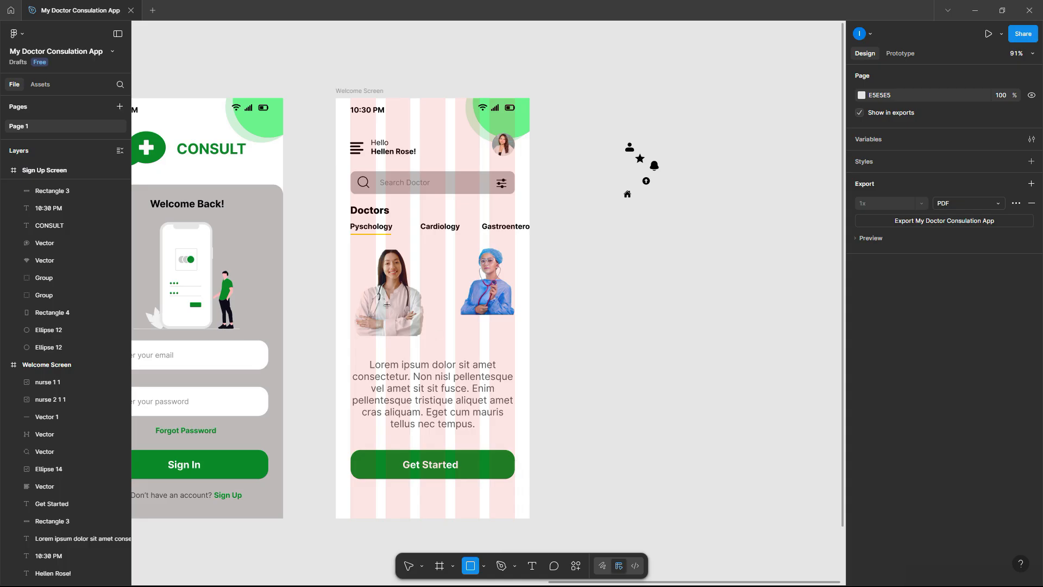
pyautogui.scroll(5, 386, 298)
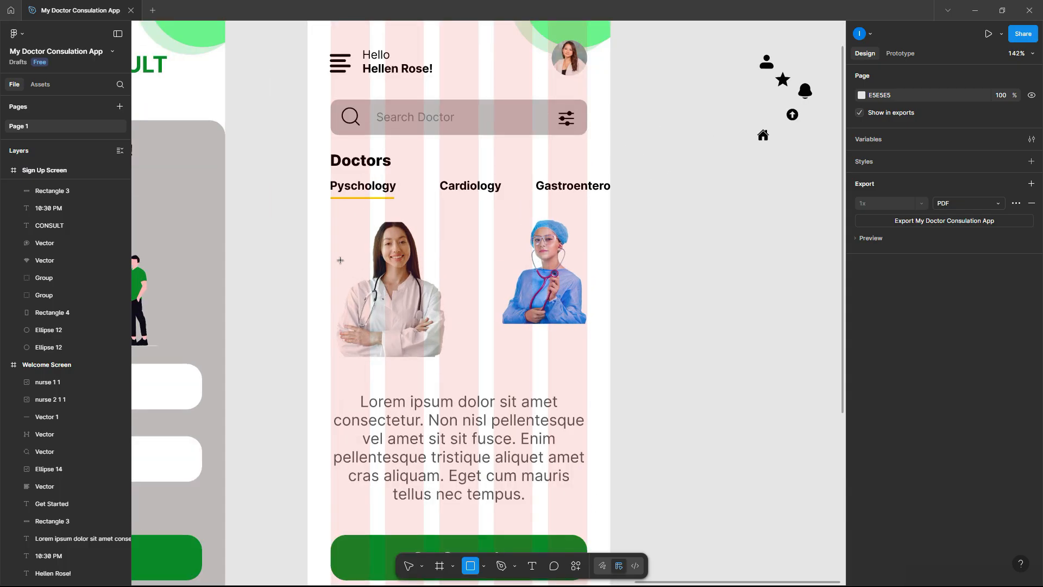
pyautogui.moveTo(332, 248); pyautogui.dragTo(460, 356)
pyautogui.press('Escape')
pyautogui.rightClick(389, 285)
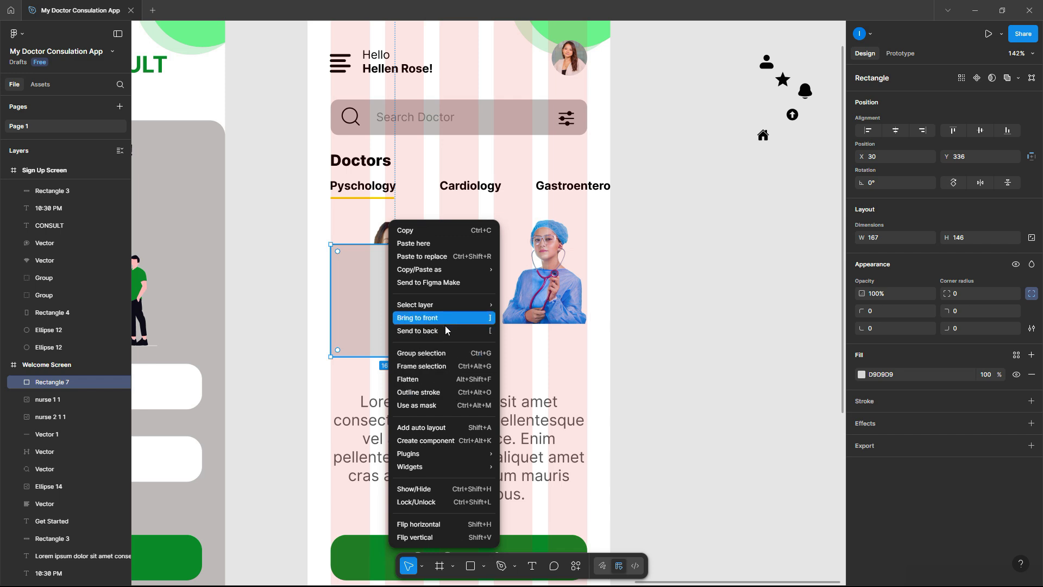
pyautogui.click(445, 330)
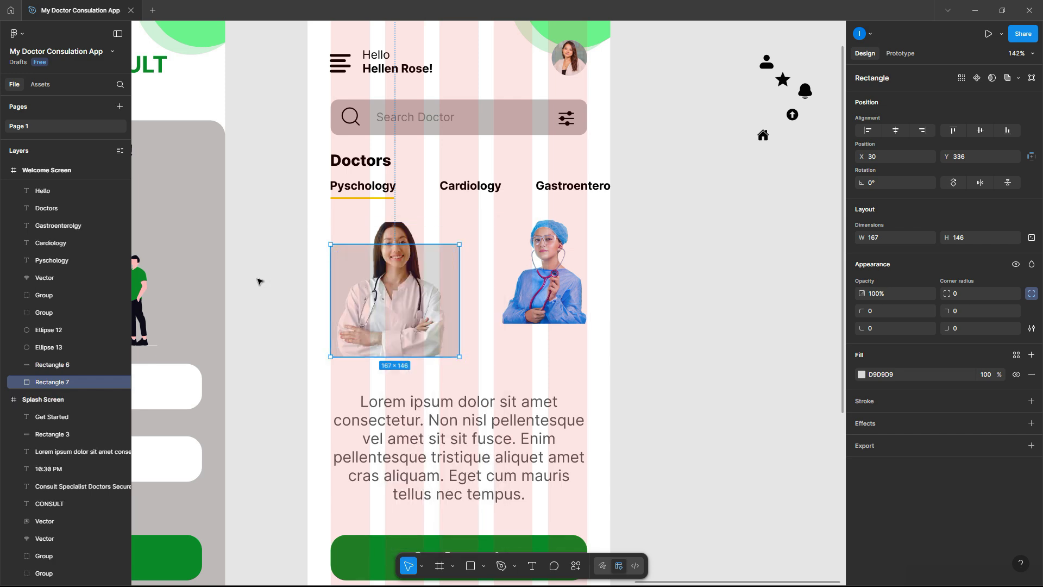
# - Fill the backing rectangle with the Get Started green and round its top-left corner to 10
pyautogui.click(348, 266)
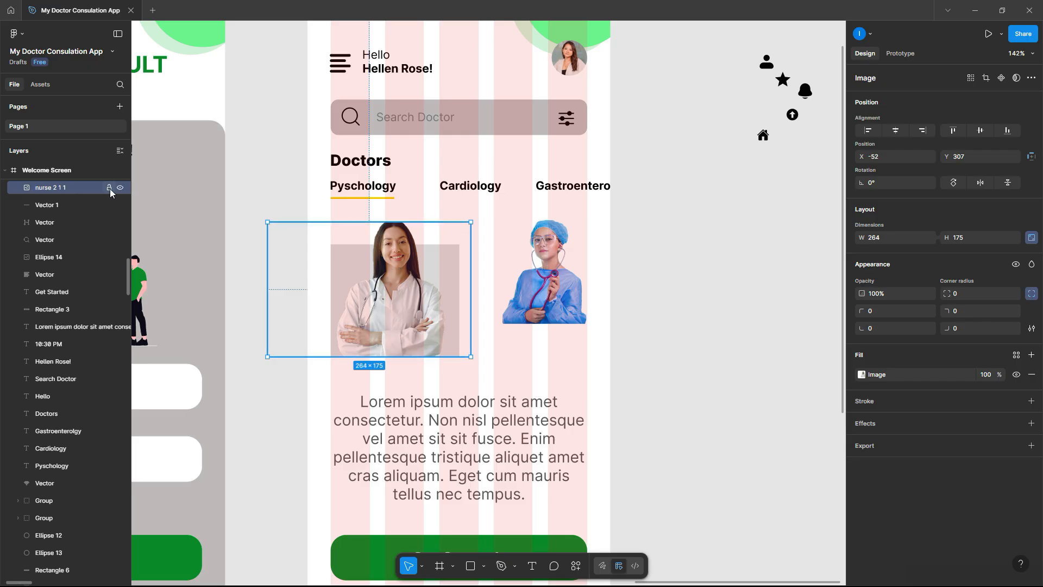
pyautogui.click(356, 266)
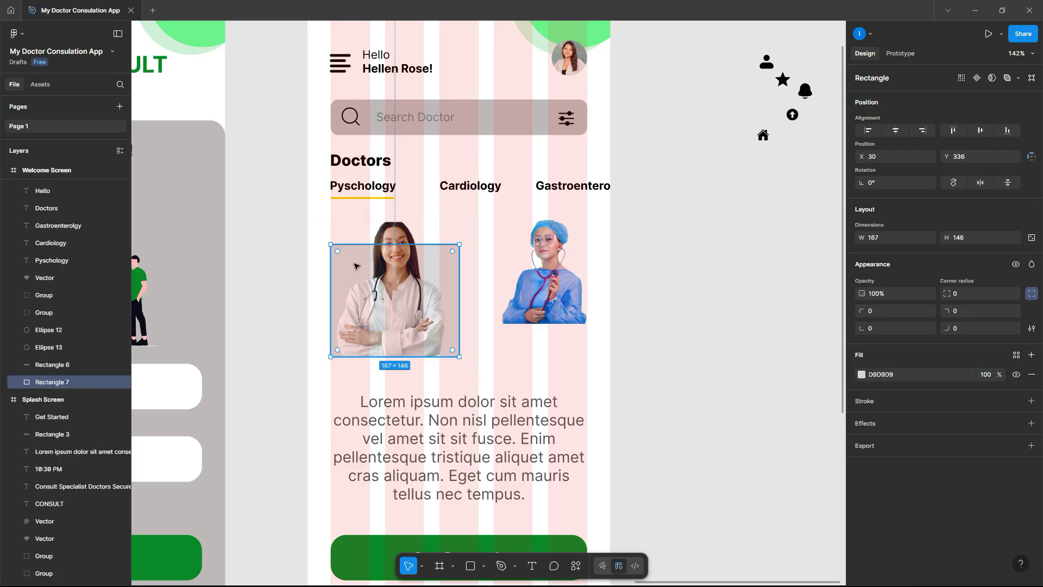
pyautogui.click(862, 375)
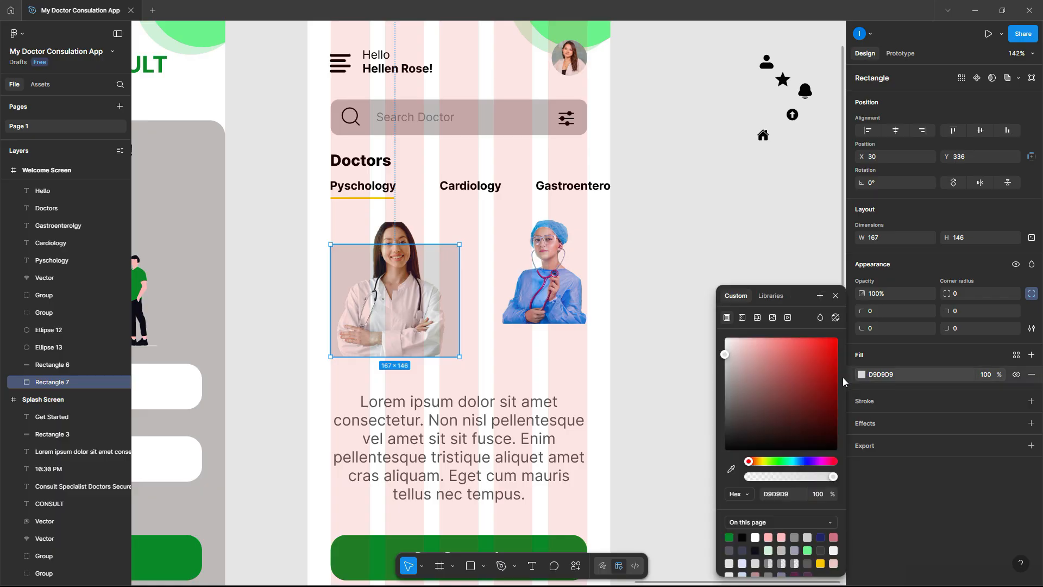
pyautogui.click(731, 469)
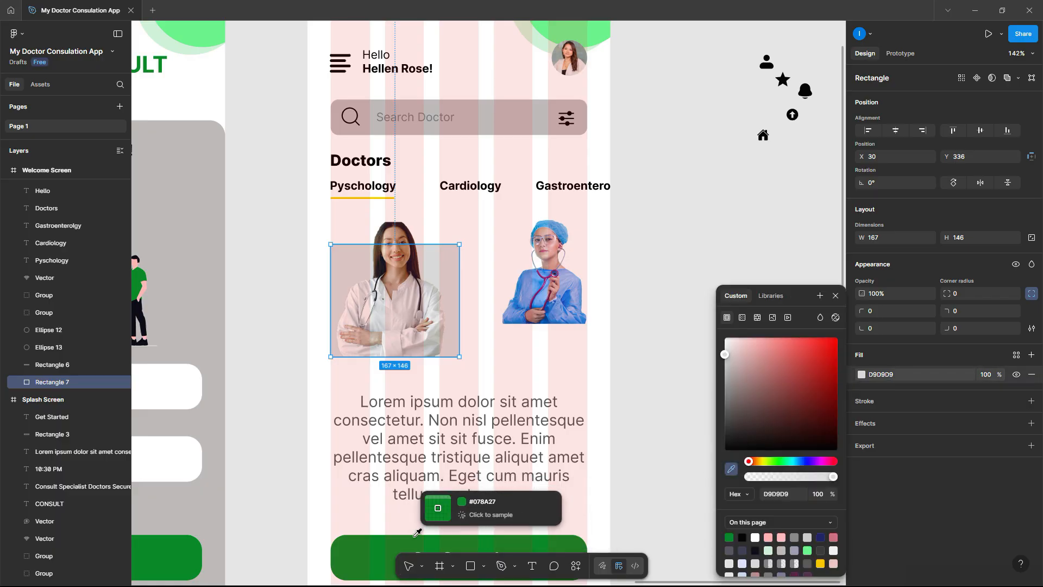
pyautogui.click(434, 538)
pyautogui.click(658, 369)
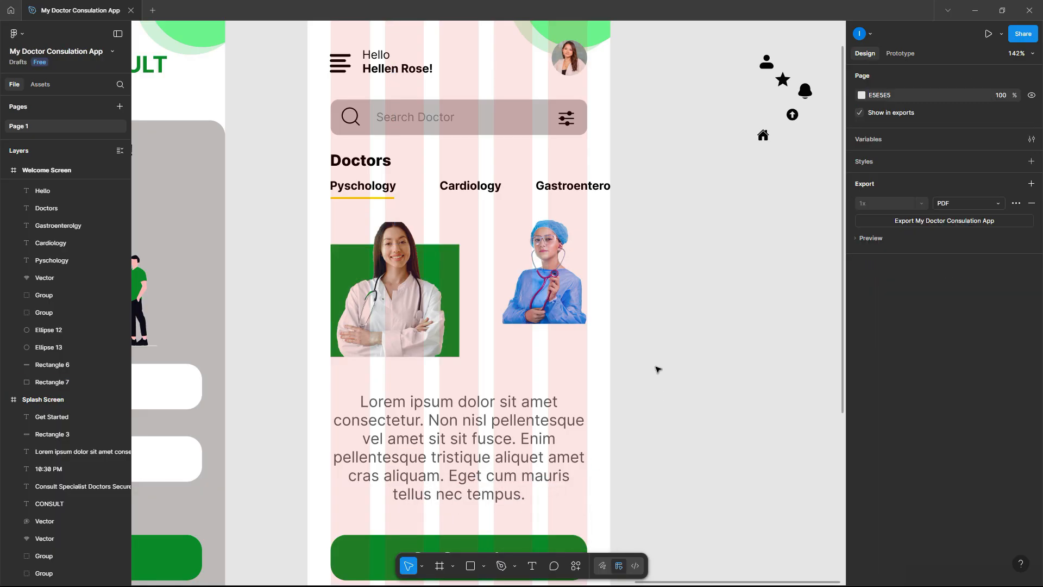
pyautogui.click(441, 262)
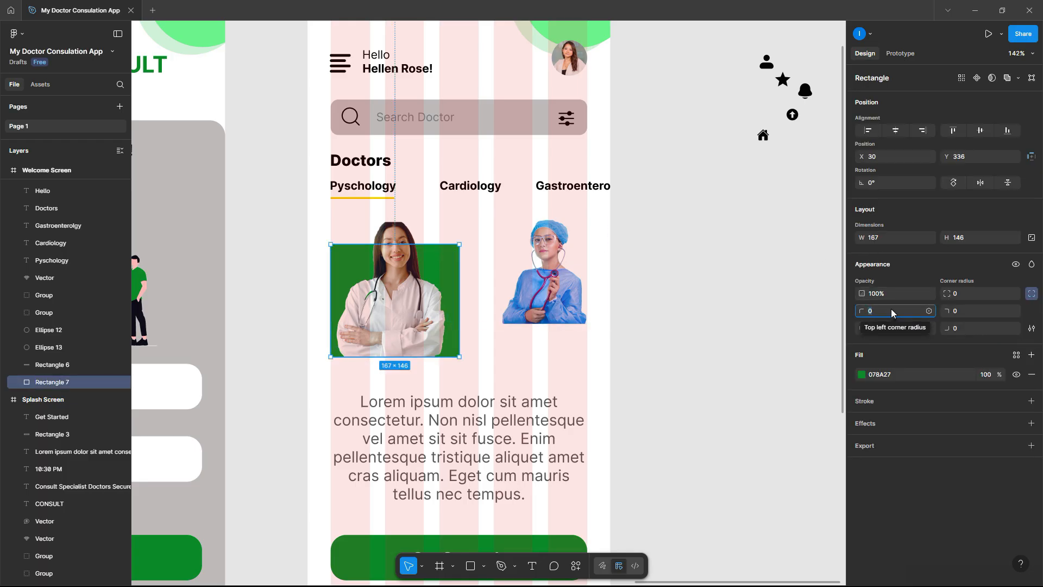
pyautogui.write('10')
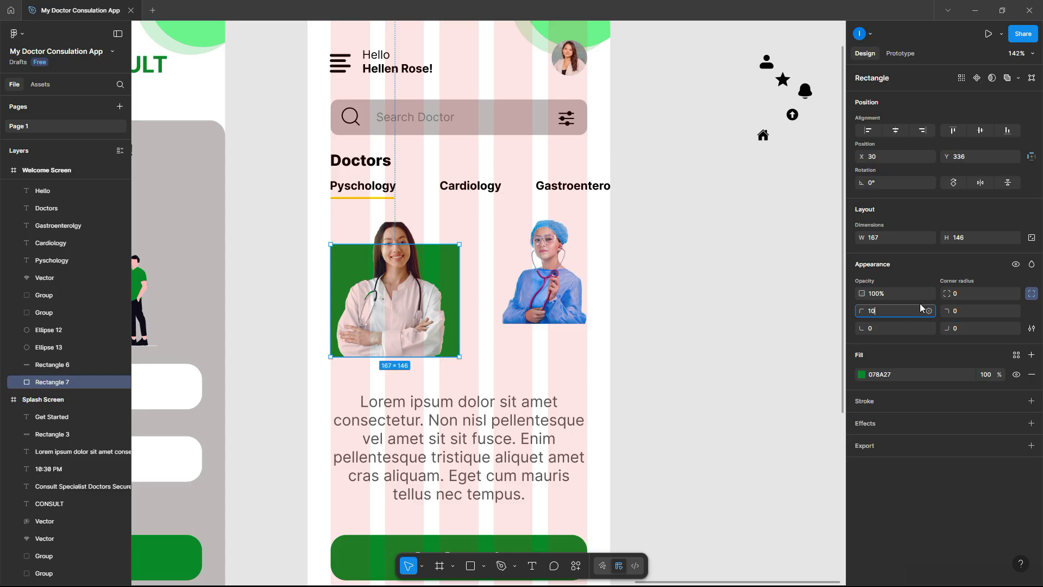
pyautogui.click(964, 311)
pyautogui.click(708, 261)
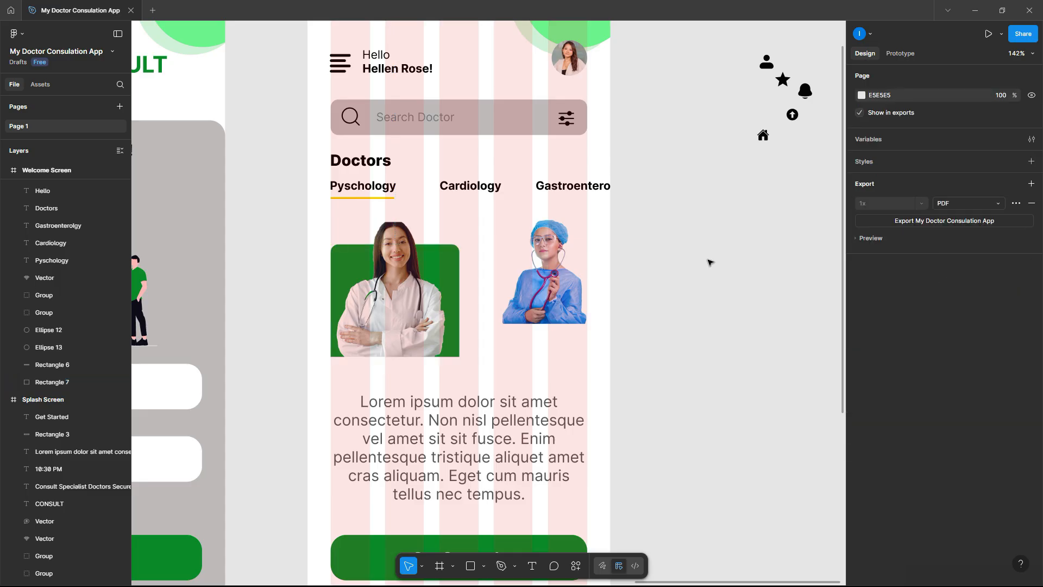
# - Duplicate the green card behind the nurse photo, resized to 137×113 and aligned
pyautogui.click(439, 264)
pyautogui.moveTo(439, 264); pyautogui.dragTo(586, 245)
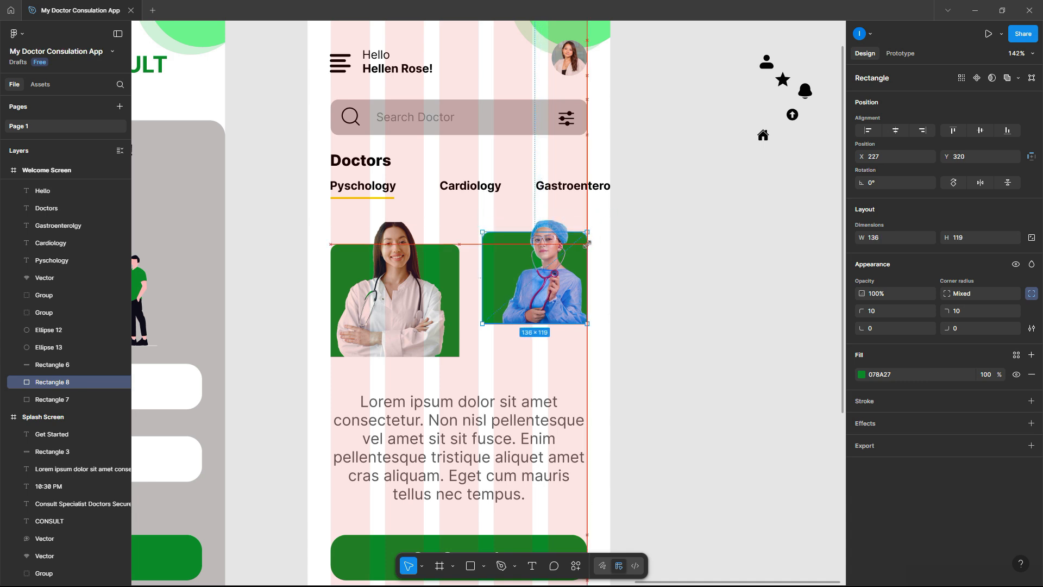
pyautogui.moveTo(584, 250); pyautogui.dragTo(583, 251)
pyautogui.press('Right')
pyautogui.press('Right')
pyautogui.press('Right')
pyautogui.press('Right')
pyautogui.press('Right')
pyautogui.press('Right')
pyautogui.press('Right')
pyautogui.press('Right')
pyautogui.press('Right')
pyautogui.press('Right')
pyautogui.press('Right')
pyautogui.press('Right')
pyautogui.press('Right')
pyautogui.press('Right')
pyautogui.press('Right')
pyautogui.press('Right')
pyautogui.press('Right')
pyautogui.press('Right')
pyautogui.press('Right')
pyautogui.press('Right')
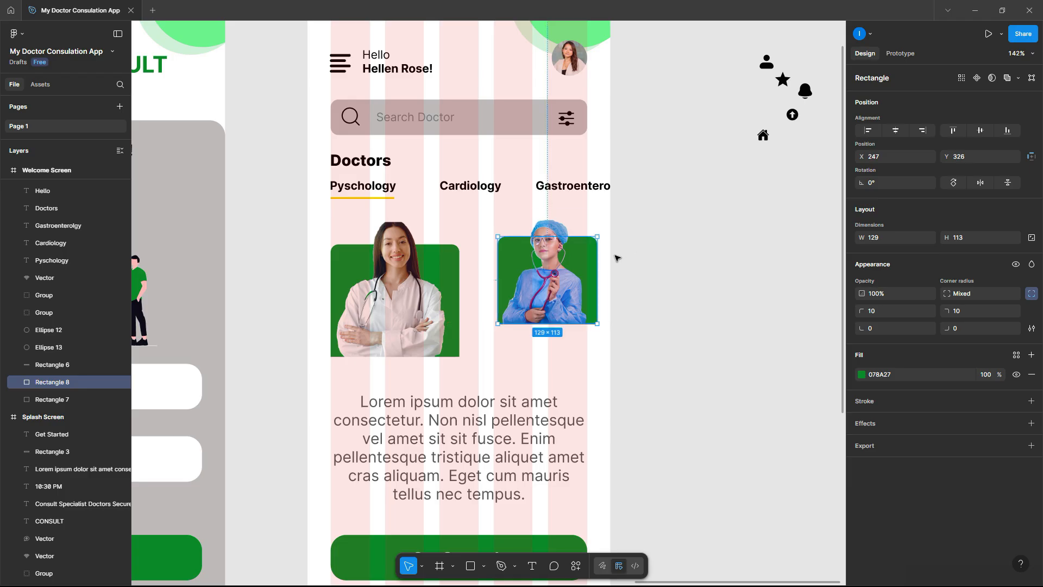
pyautogui.moveTo(598, 267); pyautogui.dragTo(603, 268)
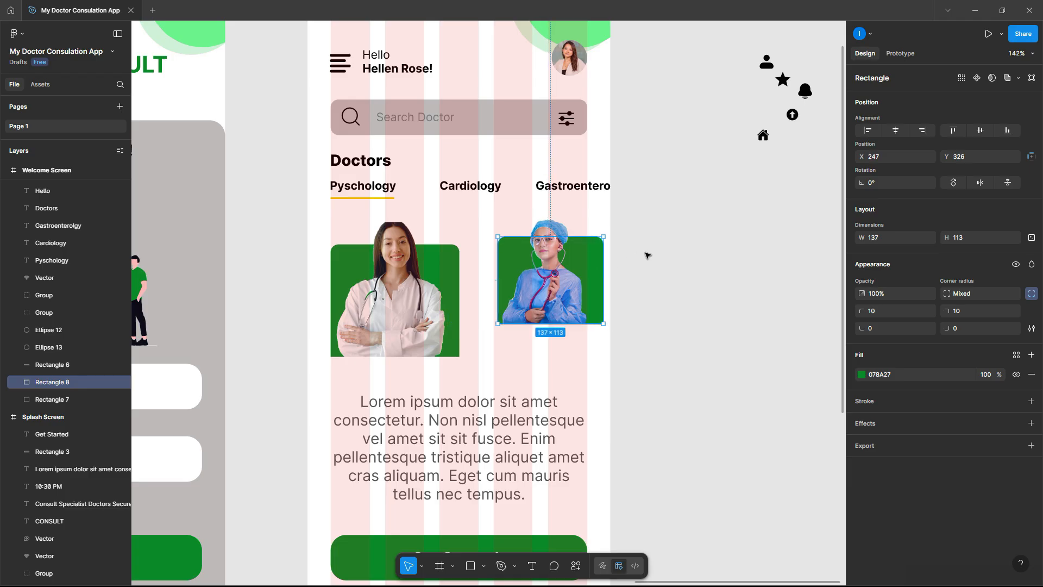
pyautogui.press('Left')
pyautogui.press('Left')
pyautogui.press('Left')
pyautogui.press('Left')
pyautogui.press('Left')
pyautogui.press('Left')
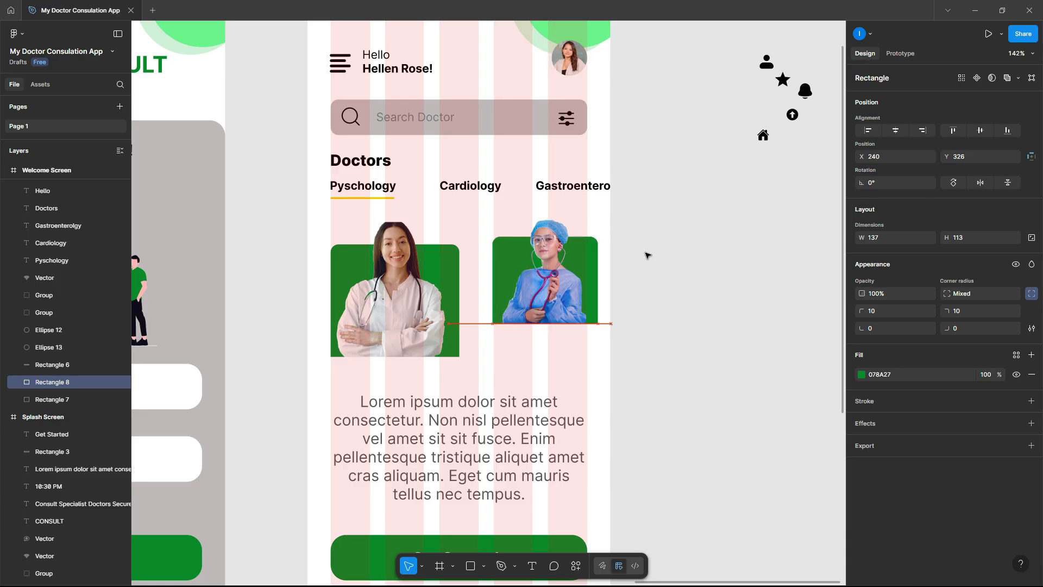
pyautogui.click(647, 256)
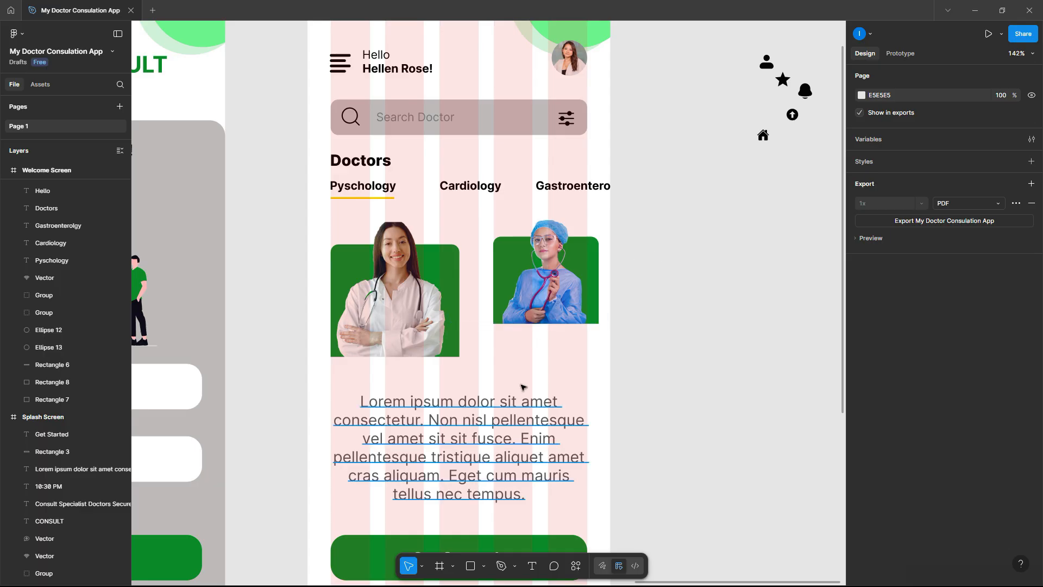
pyautogui.click(446, 438)
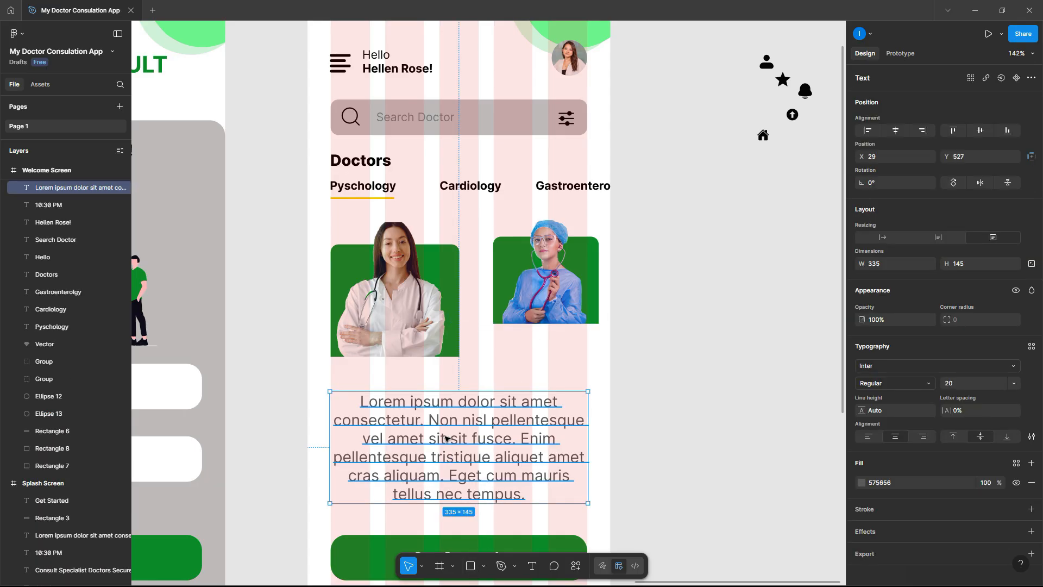
# - Replace the Lorem ipsum paragraph with a 67-tall box under the first photo, corner radius 15
pyautogui.press('Delete')
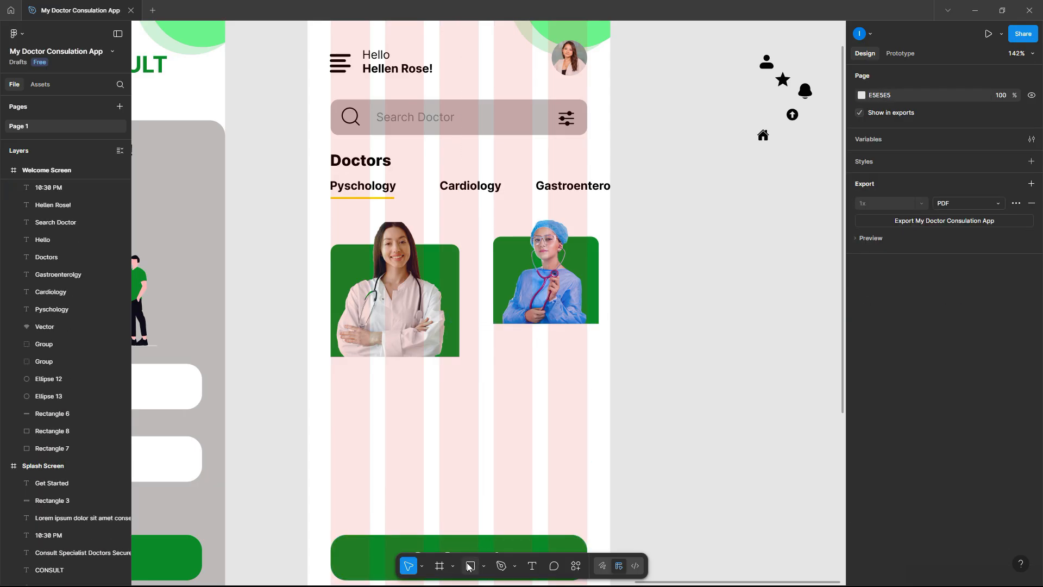
pyautogui.press('r')
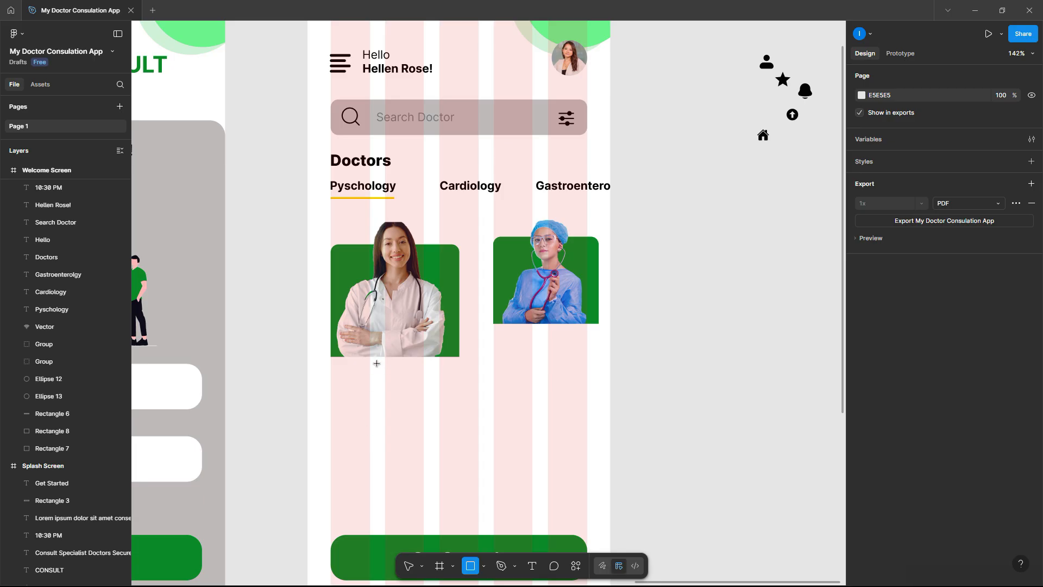
pyautogui.moveTo(324, 356); pyautogui.dragTo(467, 402)
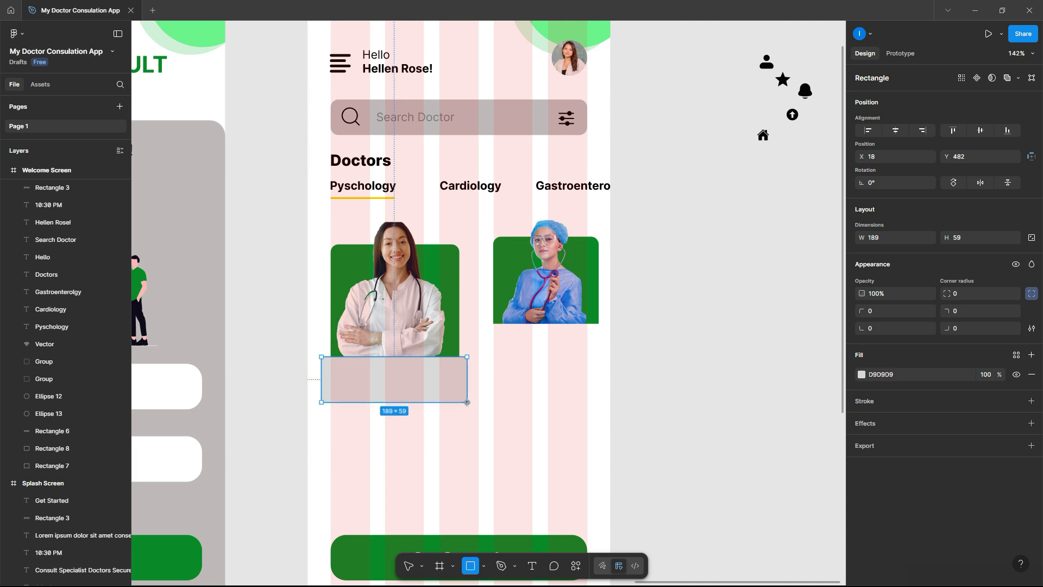
pyautogui.moveTo(468, 402); pyautogui.dragTo(468, 408)
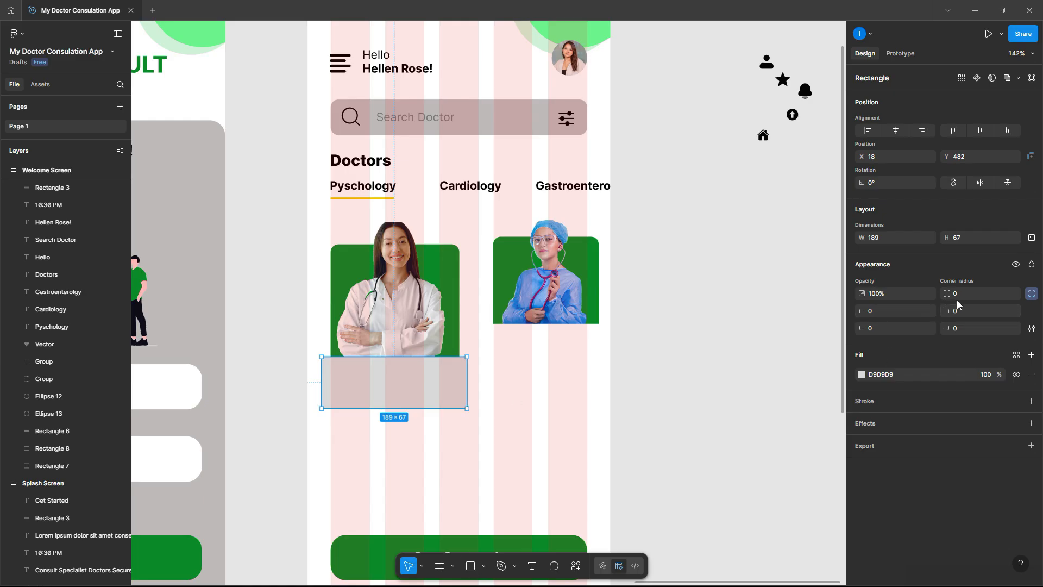
pyautogui.click(962, 294)
pyautogui.write('15')
pyautogui.press('Return')
pyautogui.click(737, 331)
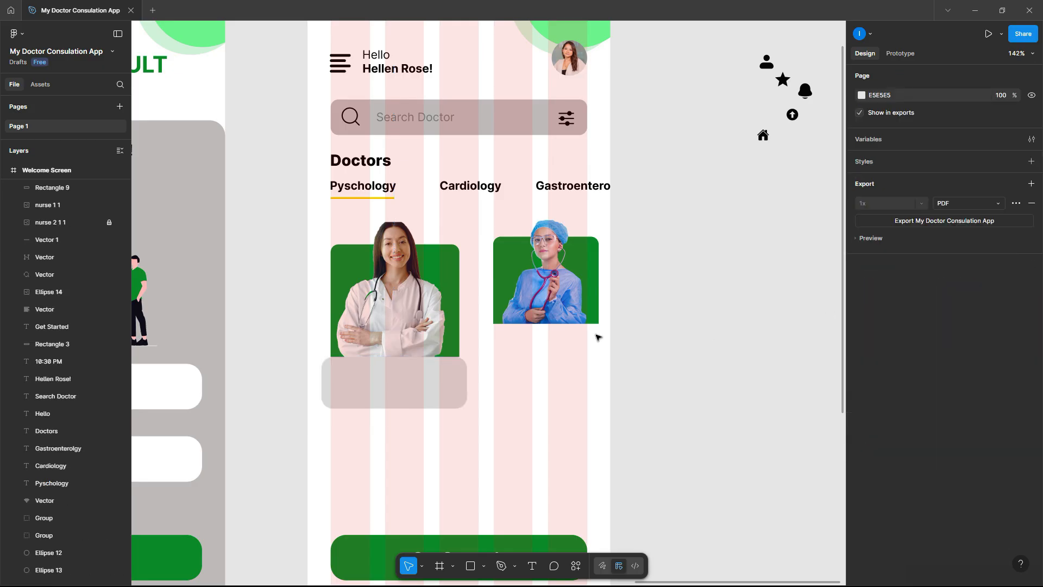
# - Add a drop shadow to the rounded box and duplicate it beneath the nurse photo
pyautogui.click(413, 389)
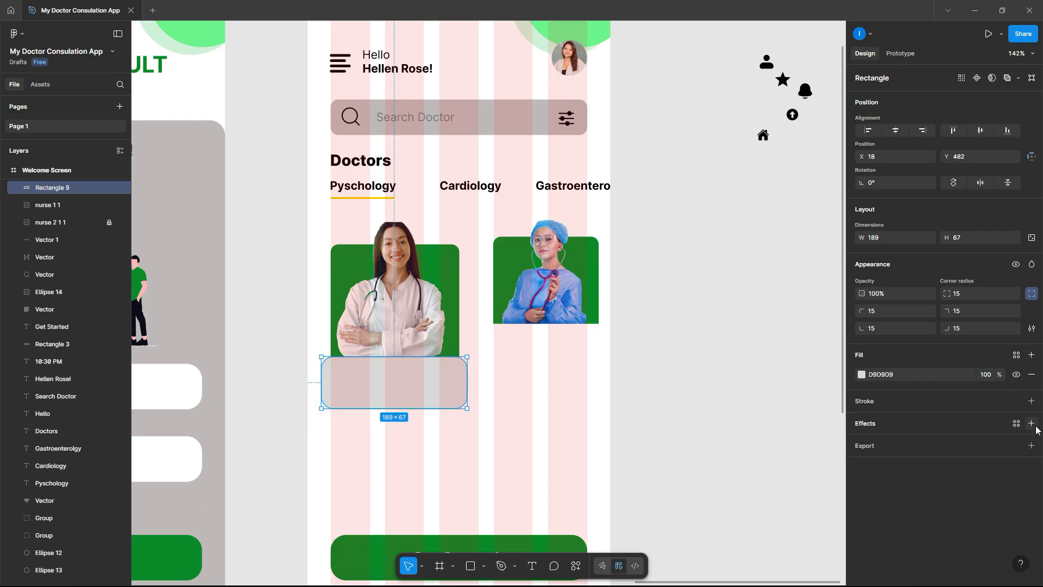
pyautogui.click(1031, 423)
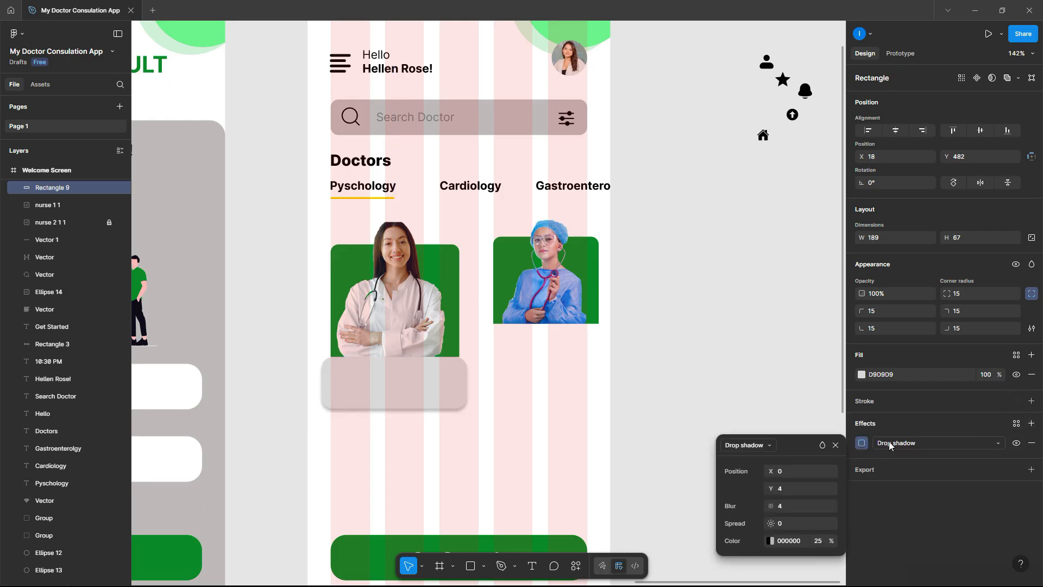
pyautogui.click(901, 498)
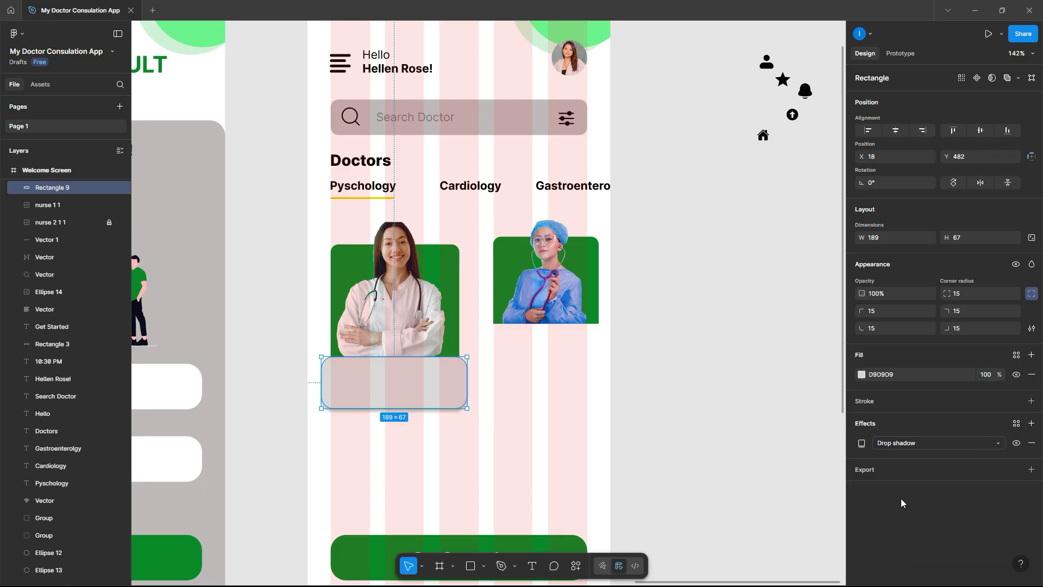
pyautogui.click(699, 419)
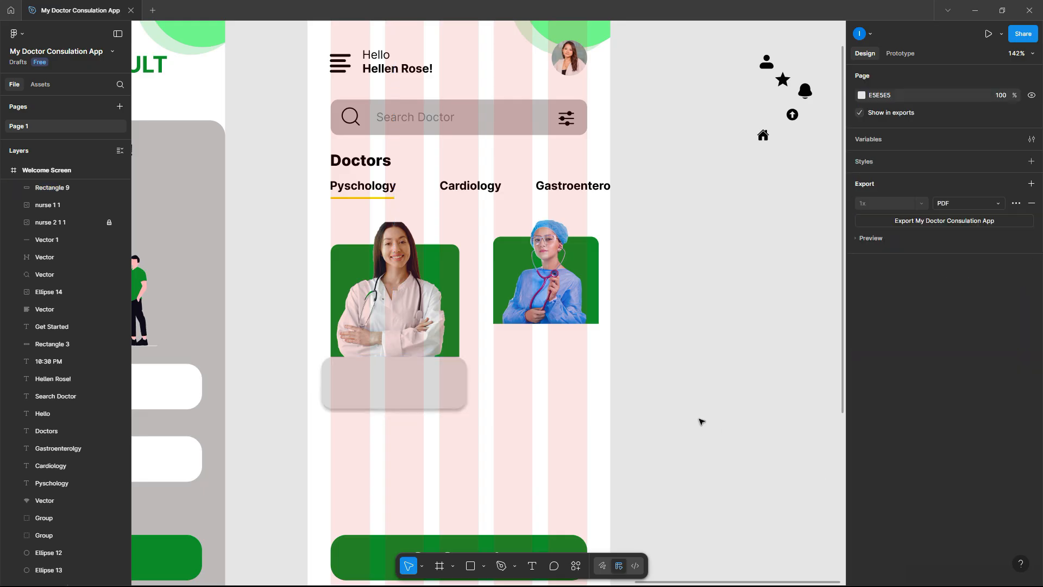
pyautogui.click(440, 389)
pyautogui.moveTo(409, 388); pyautogui.dragTo(561, 357)
pyautogui.click(657, 360)
pyautogui.scroll(-1, 565, 381)
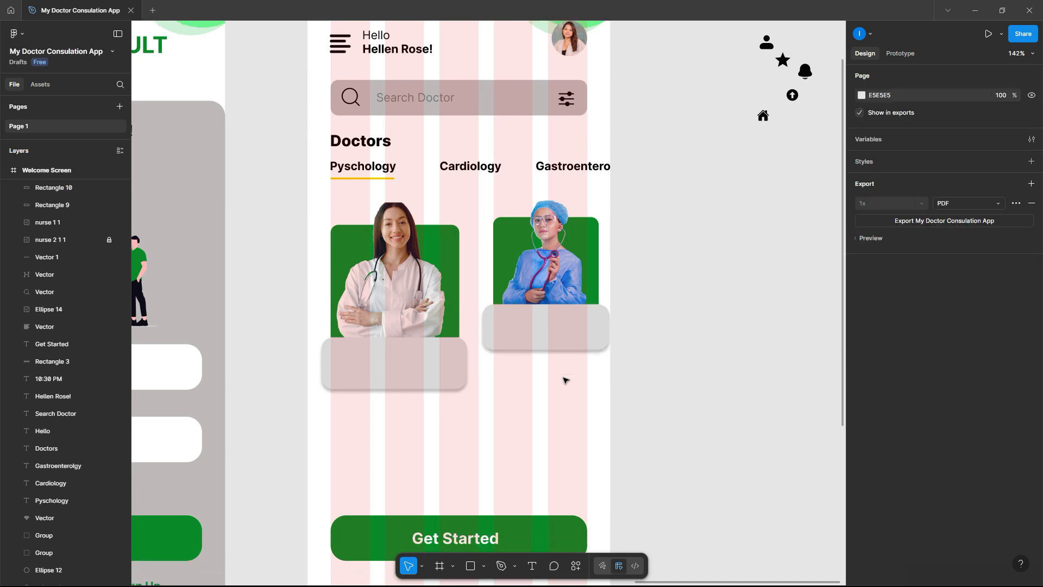
pyautogui.scroll(-5, 565, 380)
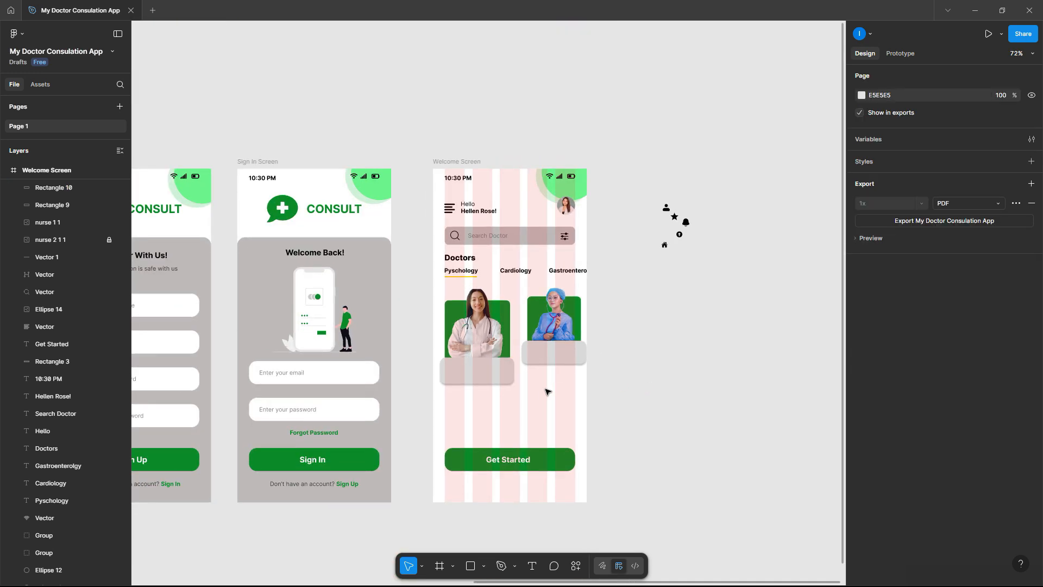
pyautogui.scroll(4, 480, 375)
pyautogui.scroll(2, 482, 370)
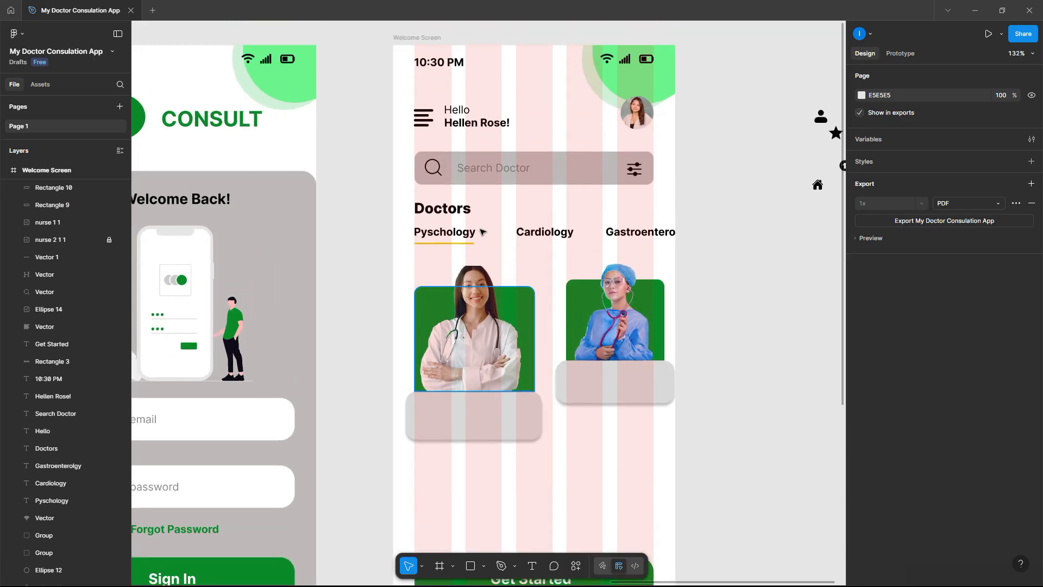
pyautogui.click(487, 124)
# - Copy the header name text onto the first card and retype it as the doctor's name
pyautogui.moveTo(488, 124); pyautogui.dragTo(458, 412)
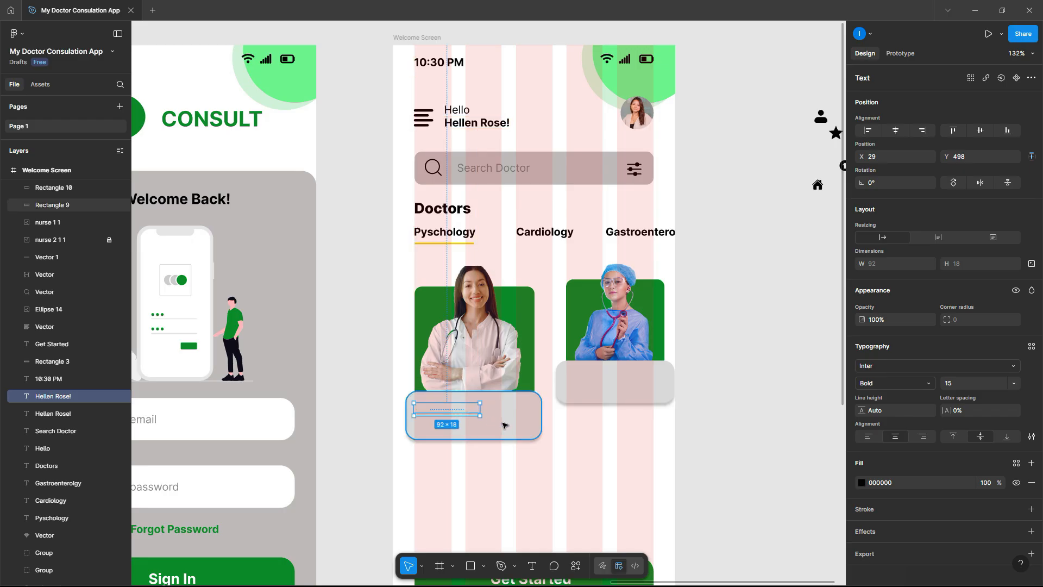
pyautogui.rightClick(470, 413)
pyautogui.click(520, 317)
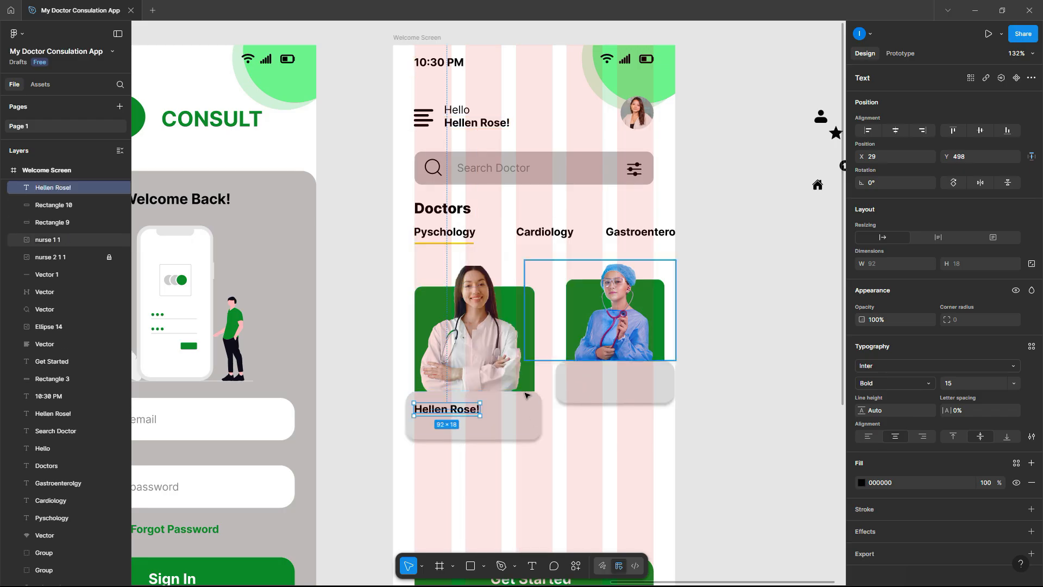
pyautogui.click(506, 453)
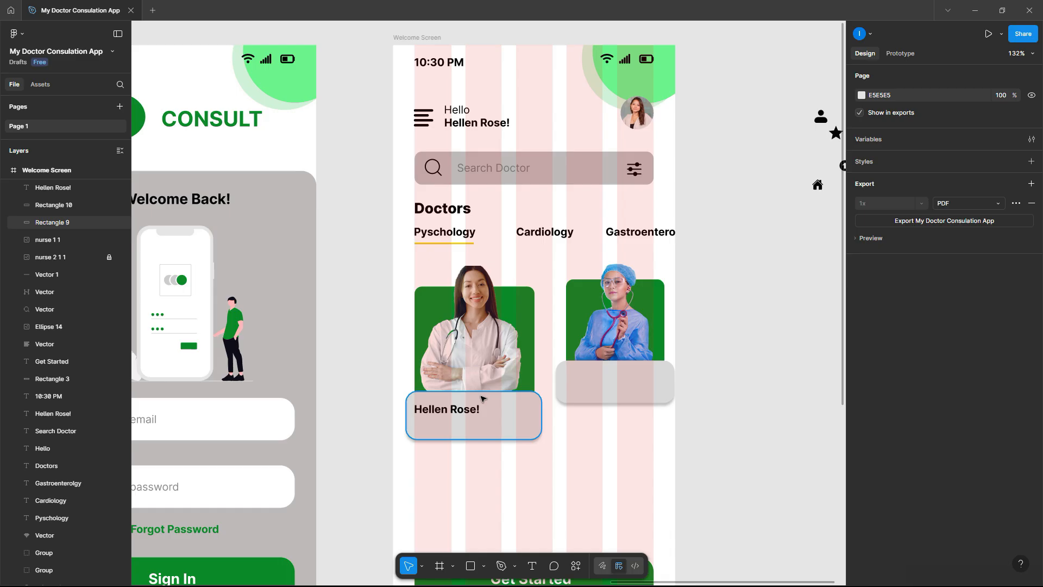
pyautogui.keyDown('ctrl'); pyautogui.scroll(5, 466, 410); pyautogui.keyUp('ctrl')
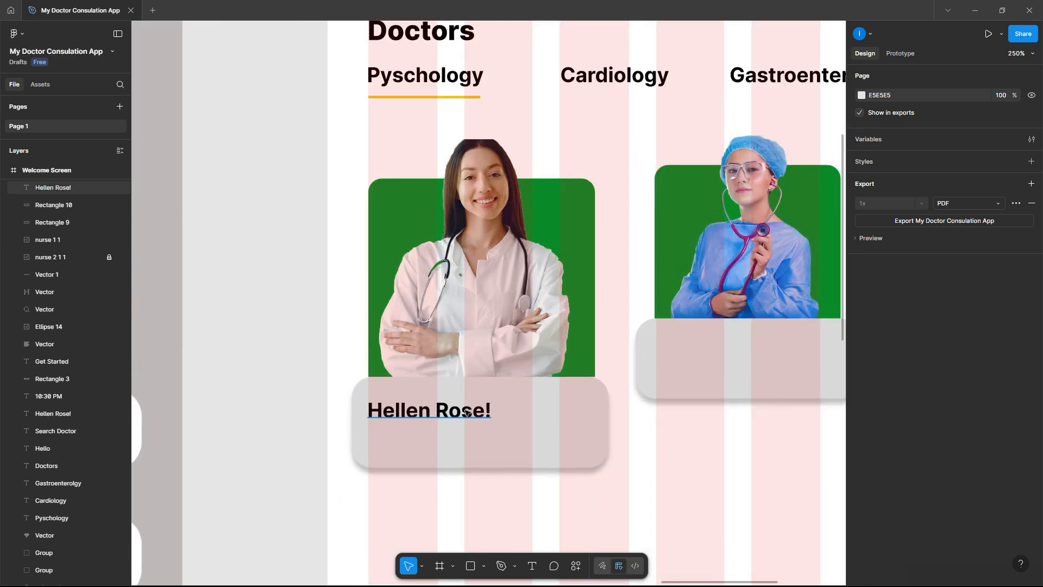
pyautogui.doubleClick(467, 411)
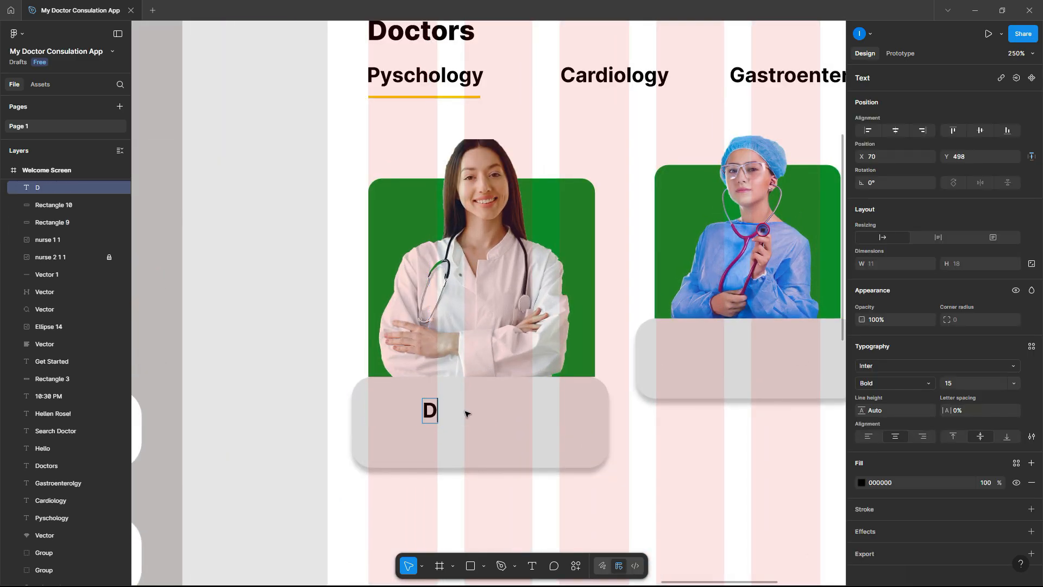
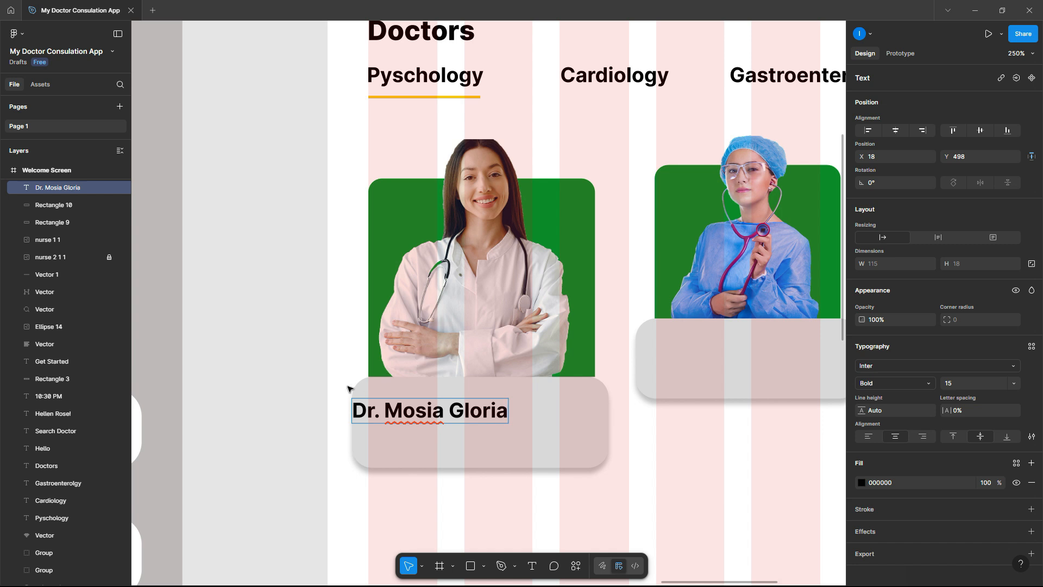
pyautogui.press('Escape')
pyautogui.moveTo(411, 414); pyautogui.dragTo(446, 436)
# - Add a 'Sr. Psychologist' subtitle in Regular weight at font size 10
pyautogui.doubleClick(446, 437)
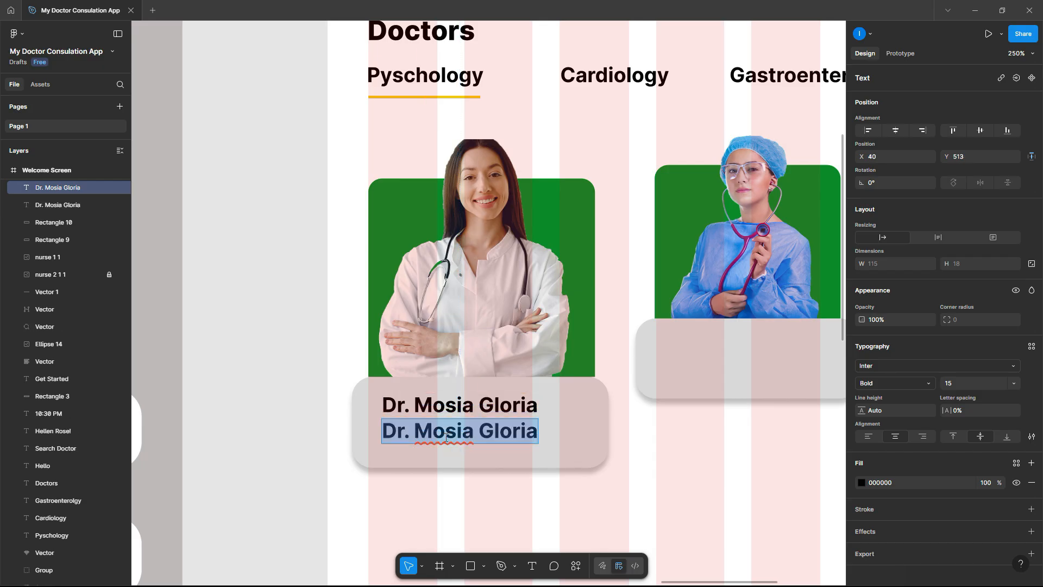
pyautogui.write('Sr. P')
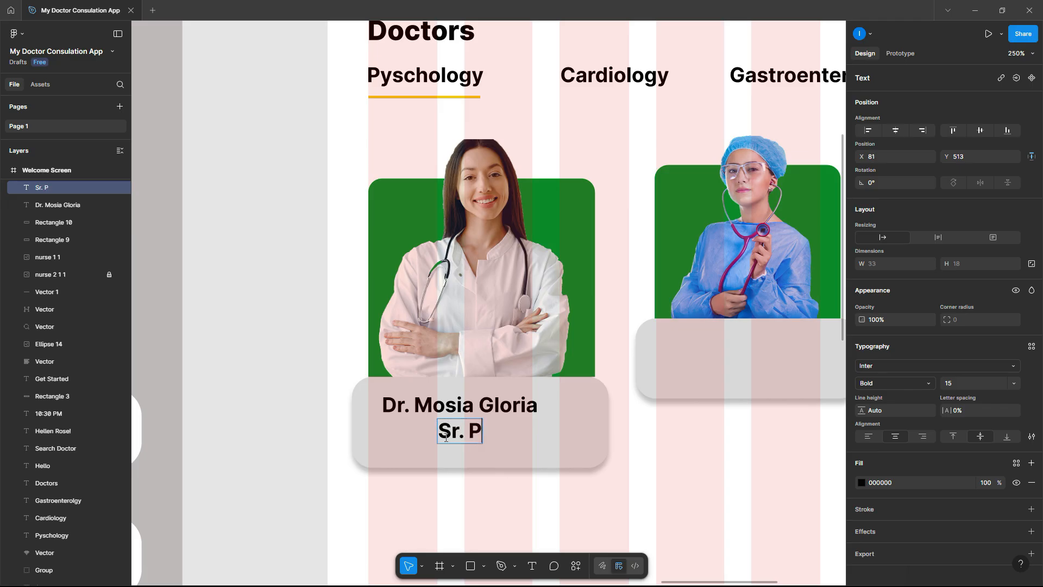
pyautogui.write('sychol')
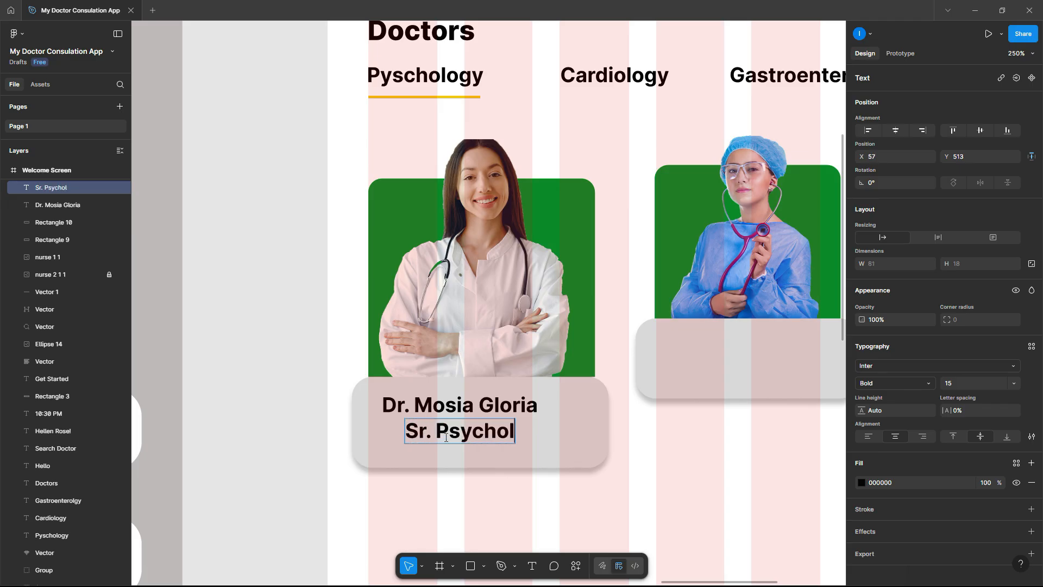
pyautogui.write('ogist')
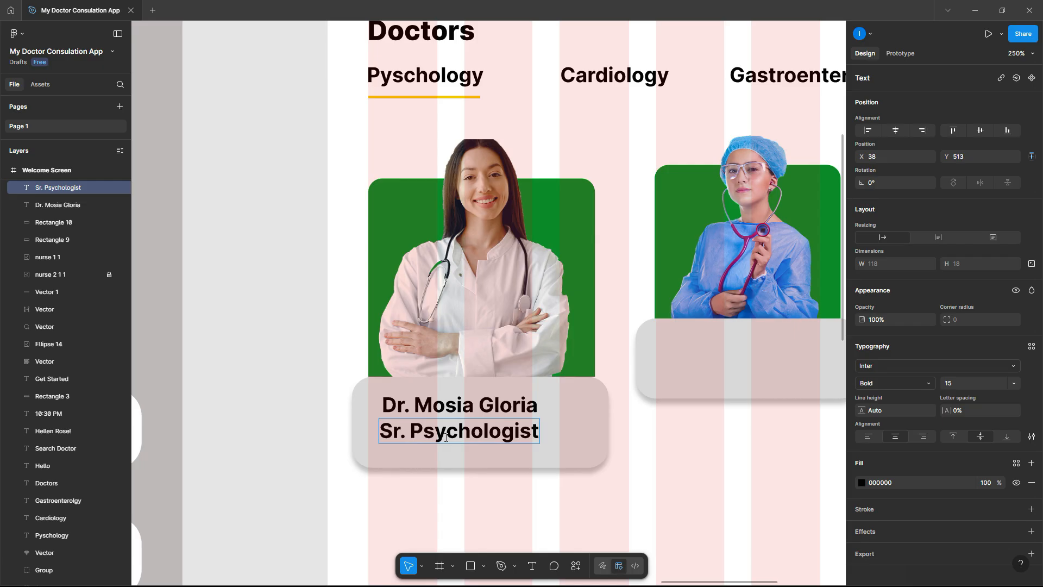
pyautogui.press('Escape')
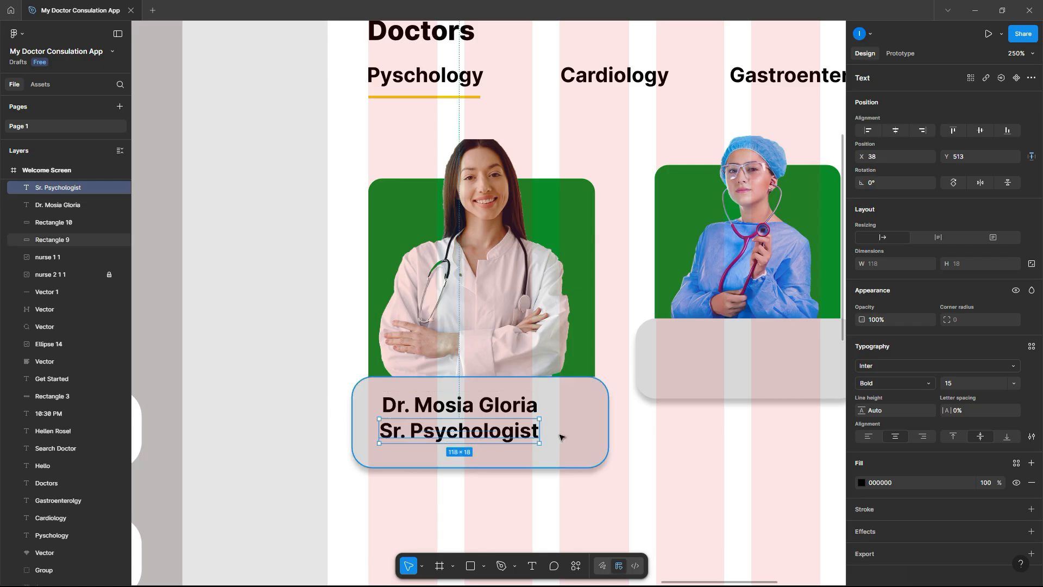
pyautogui.click(903, 379)
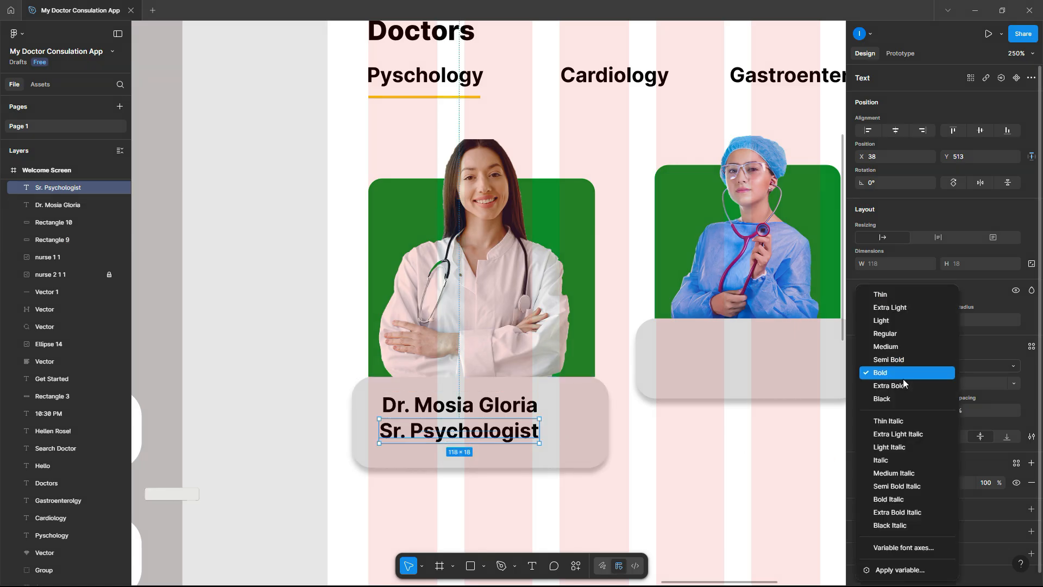
pyautogui.click(902, 336)
pyautogui.click(954, 382)
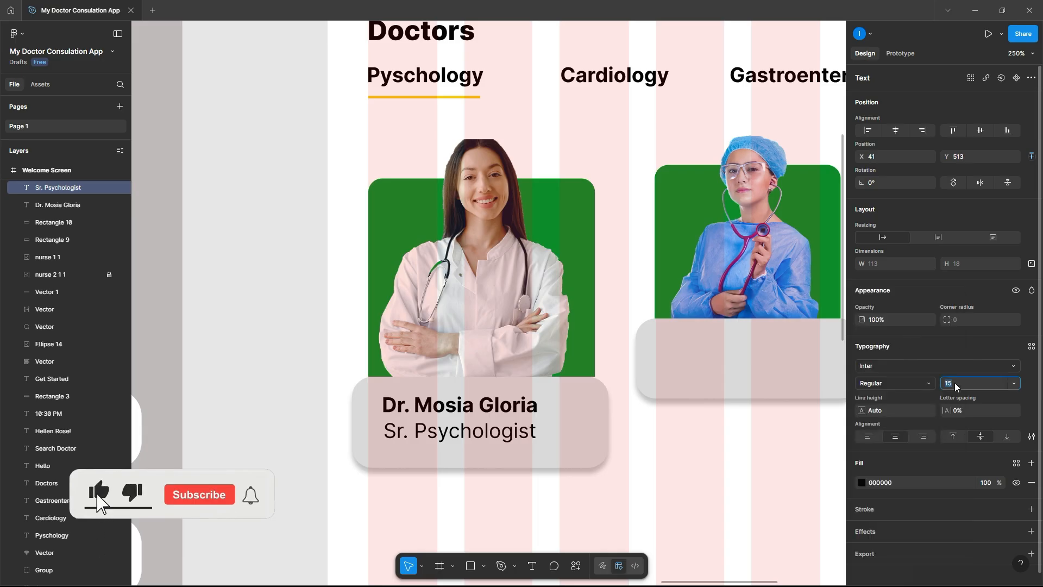
pyautogui.write('1')
pyautogui.press('Return')
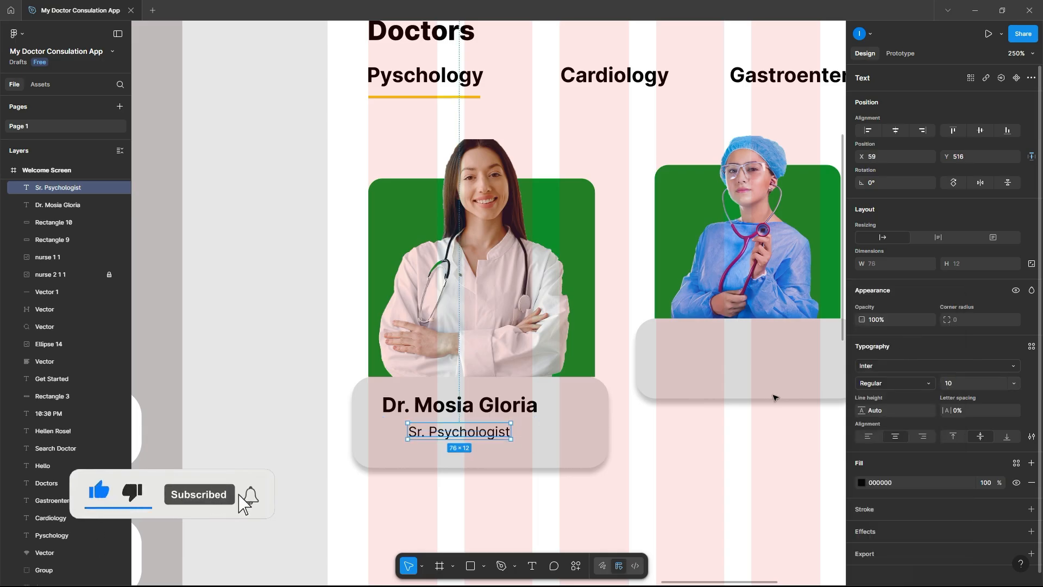
# - Align the subtitle under the doctor's name and colour it dark grey 555151
pyautogui.moveTo(492, 436); pyautogui.dragTo(466, 434)
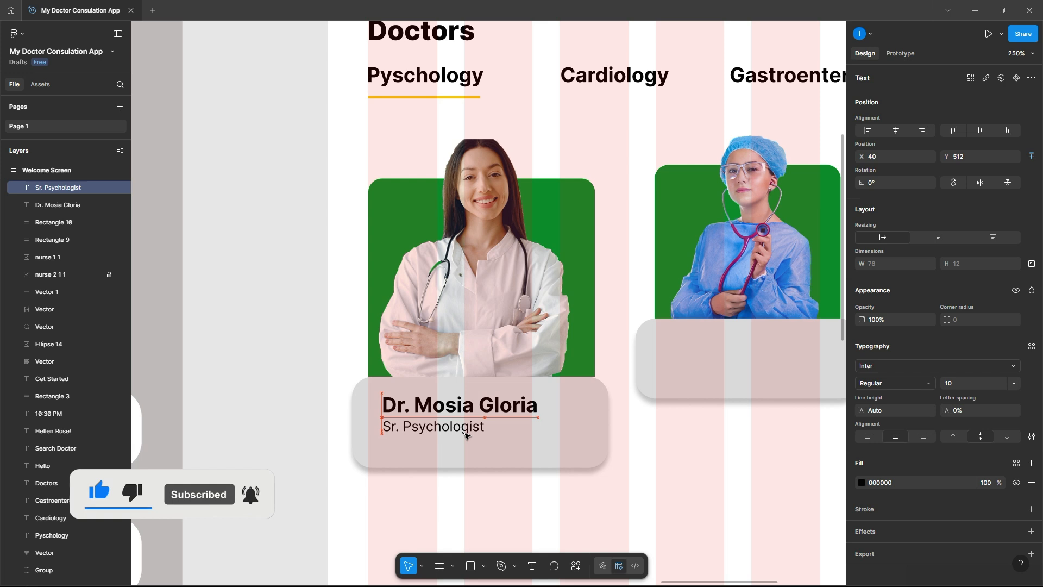
pyautogui.click(861, 482)
pyautogui.moveTo(725, 401); pyautogui.dragTo(728, 416)
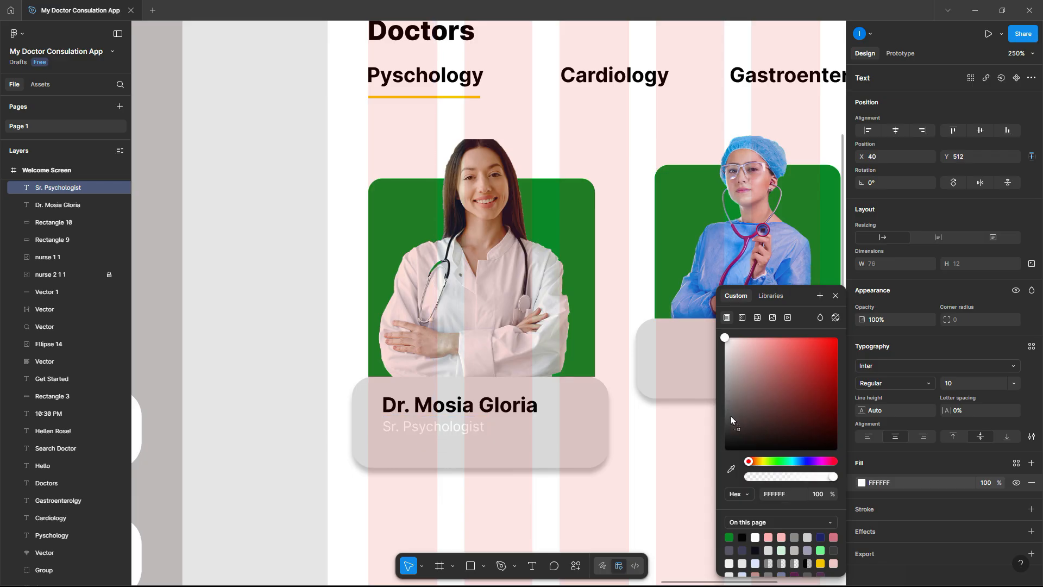
pyautogui.click(748, 422)
pyautogui.moveTo(739, 423); pyautogui.dragTo(730, 420)
pyautogui.click(300, 358)
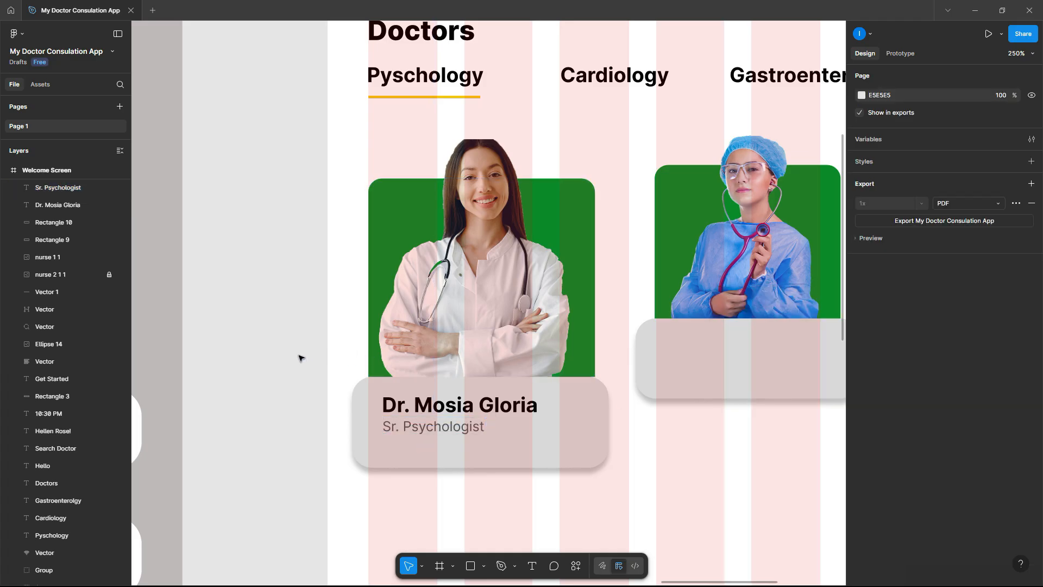
pyautogui.scroll(-2, 300, 358)
pyautogui.hscroll(2, 300, 358)
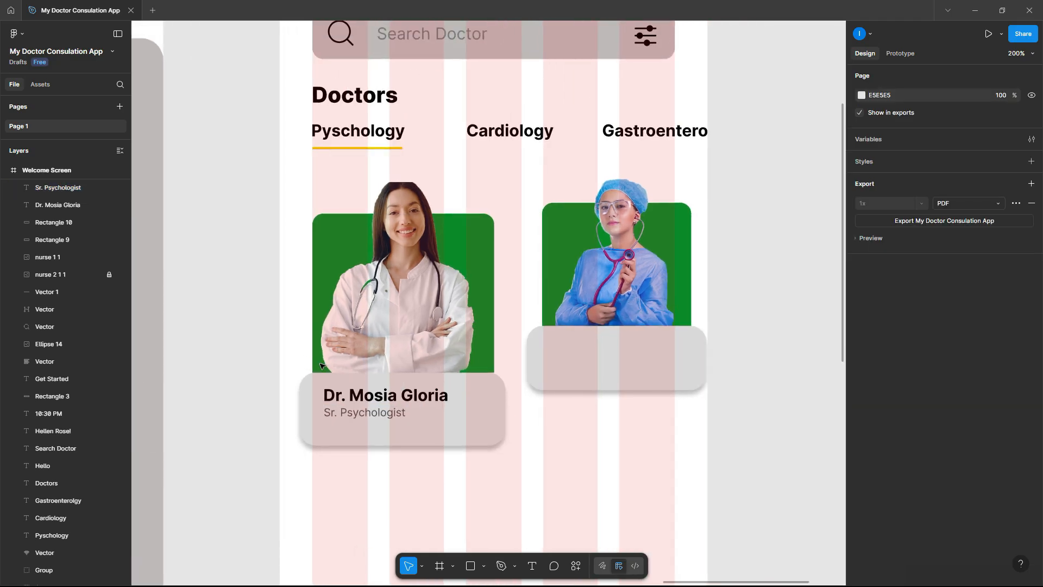
pyautogui.click(362, 401)
# - Copy the name and title onto the second card and scale them down proportionally
pyautogui.keyDown('shift'); pyautogui.click(358, 416); pyautogui.keyUp('shift')
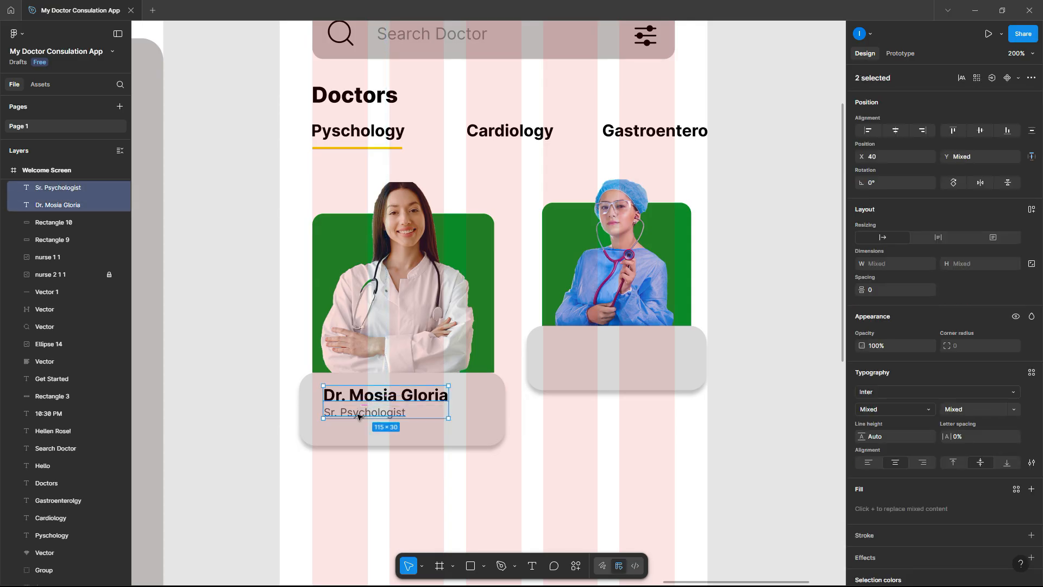
pyautogui.moveTo(358, 414); pyautogui.dragTo(578, 364)
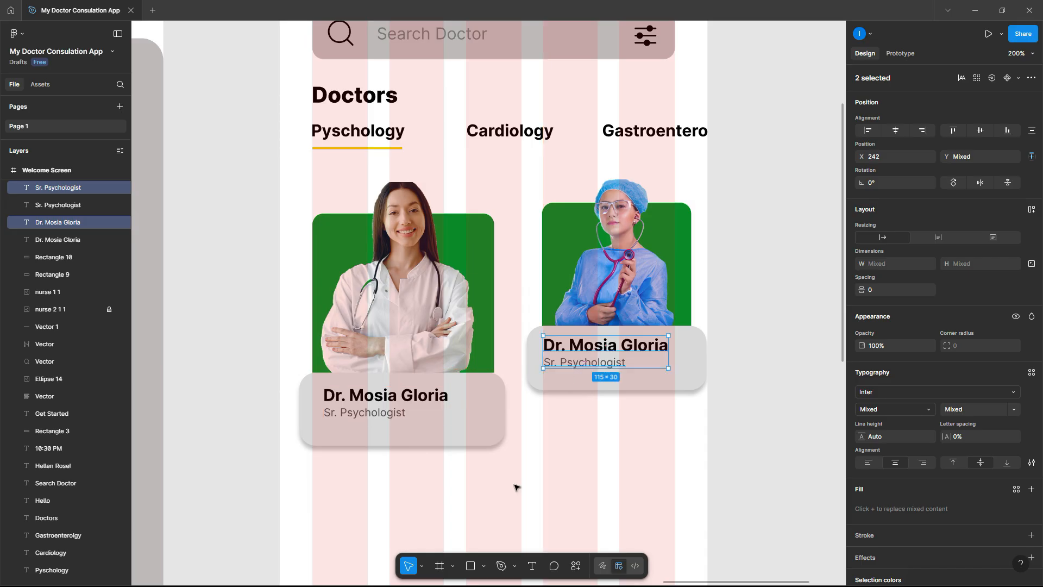
pyautogui.click(421, 567)
pyautogui.click(454, 544)
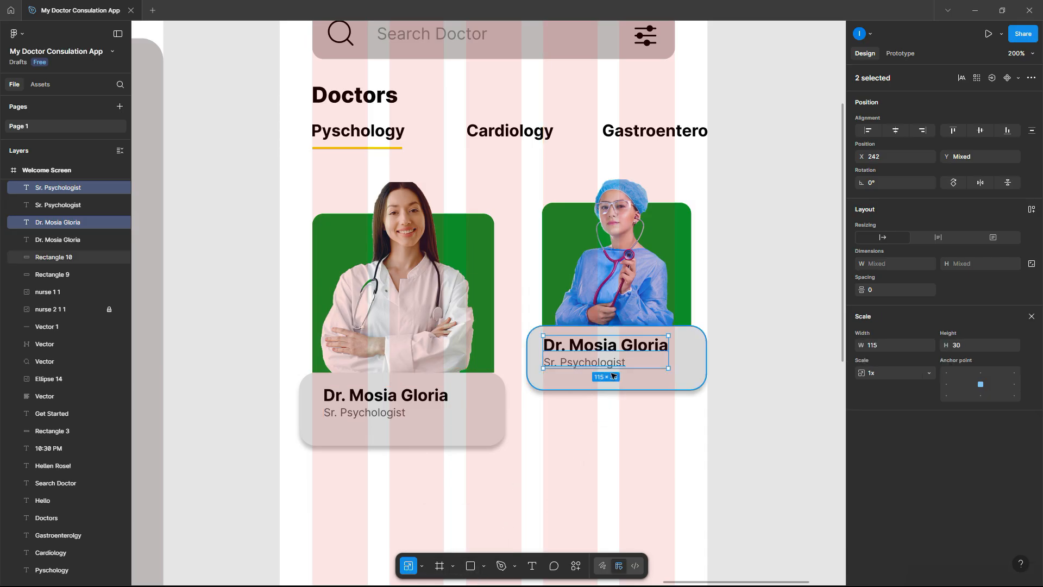
pyautogui.moveTo(612, 369); pyautogui.dragTo(613, 361)
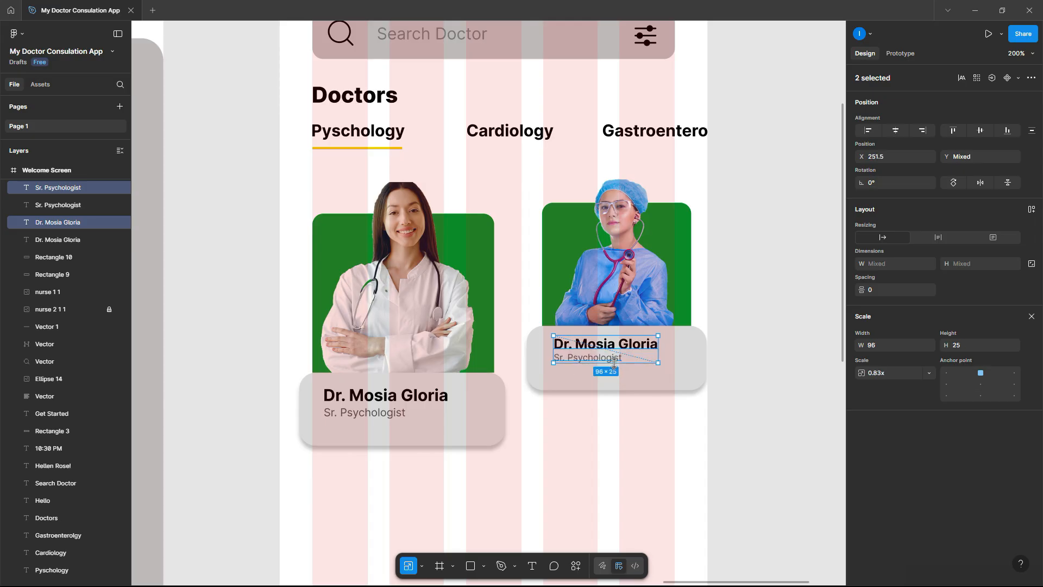
pyautogui.moveTo(623, 349); pyautogui.dragTo(618, 350)
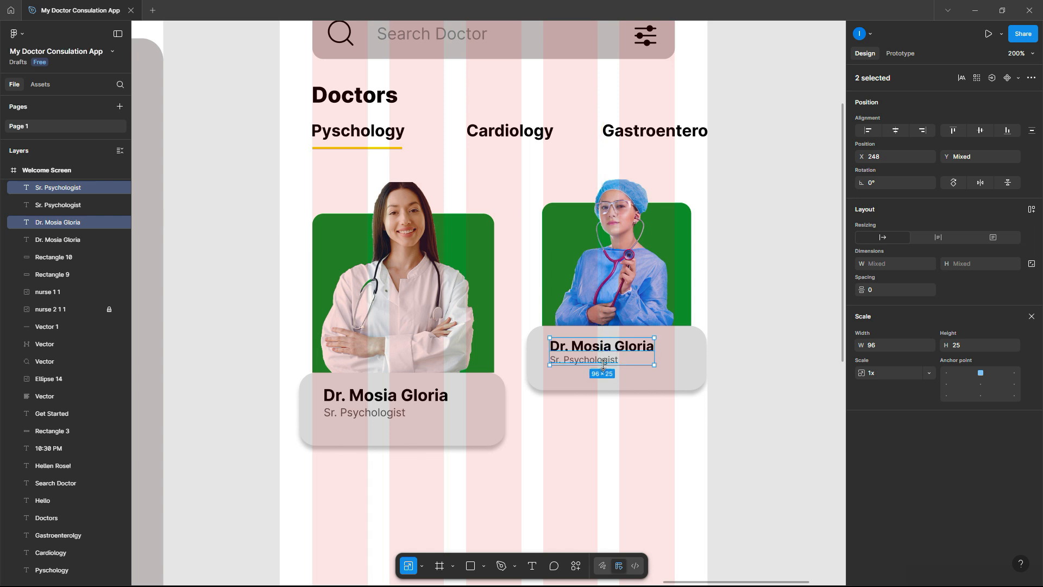
# - Replace the copied name with the second doctor's name and align it with the title
pyautogui.doubleClick(623, 348)
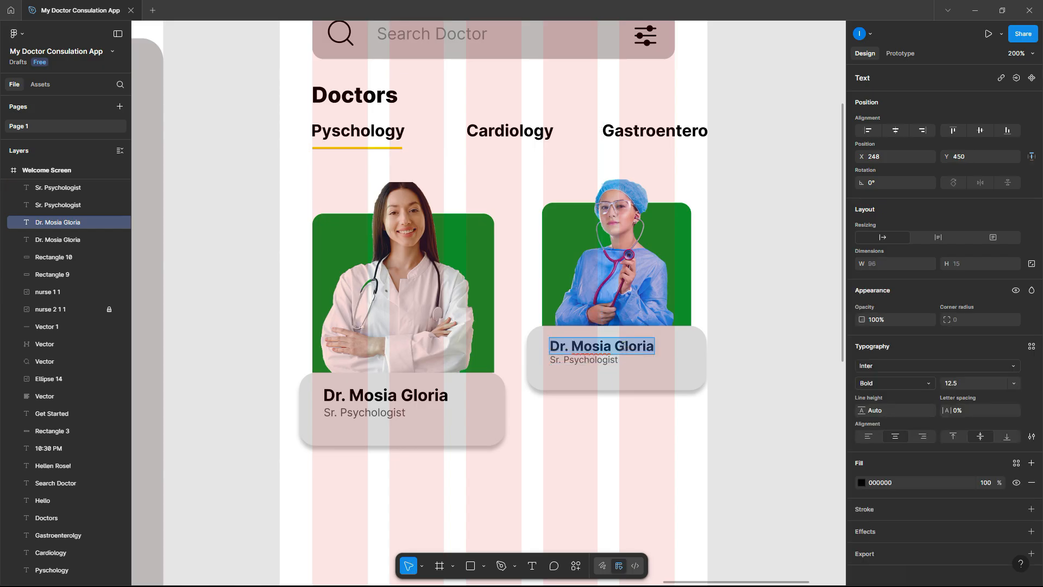
pyautogui.scroll(5, 624, 349)
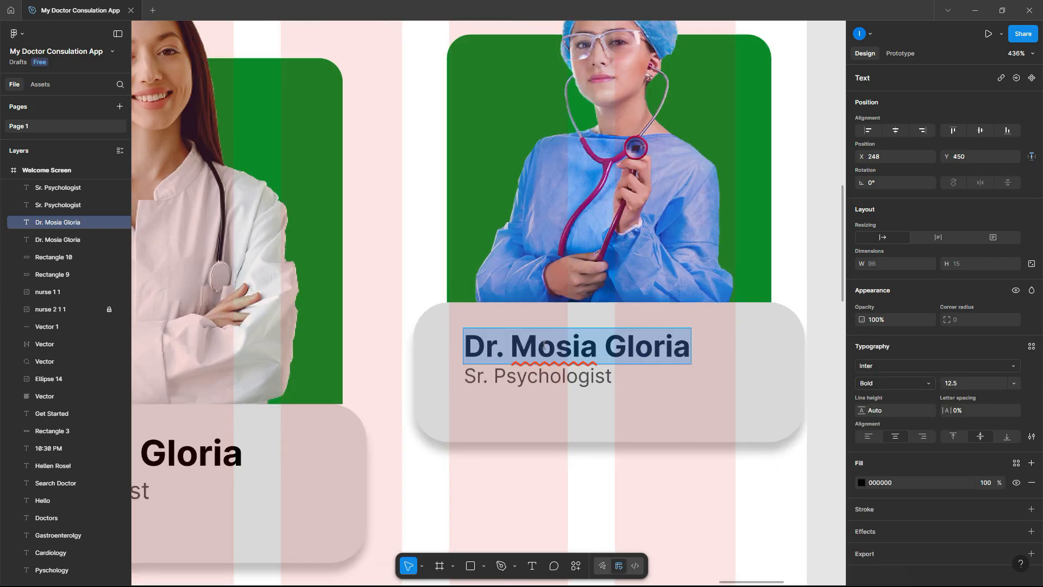
pyautogui.moveTo(544, 346); pyautogui.dragTo(697, 352)
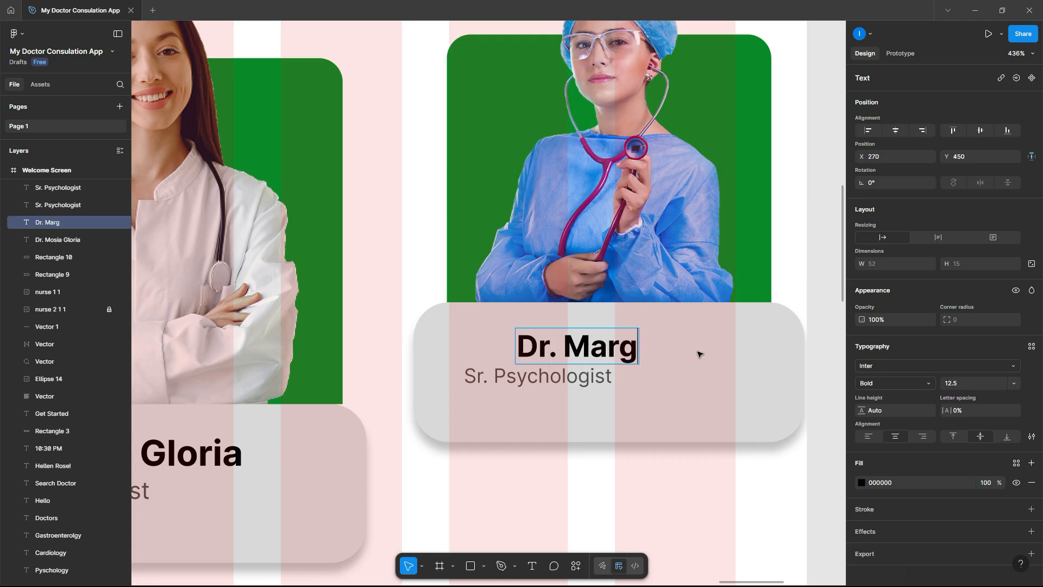
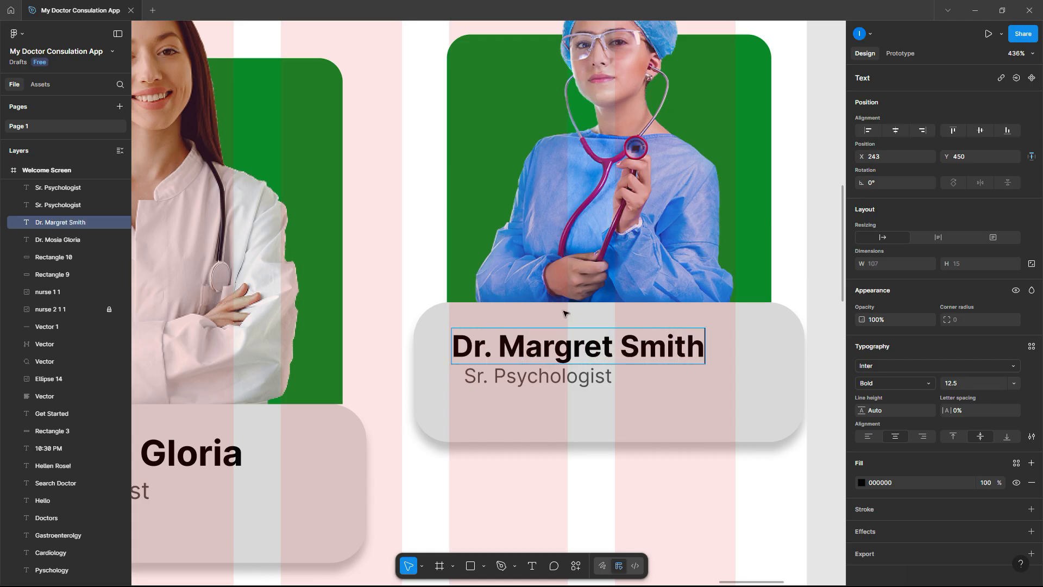
pyautogui.press('Escape')
pyautogui.moveTo(598, 349); pyautogui.dragTo(603, 344)
# - Change the second card's title to 'Sr. Cardiologist'
pyautogui.click(546, 377)
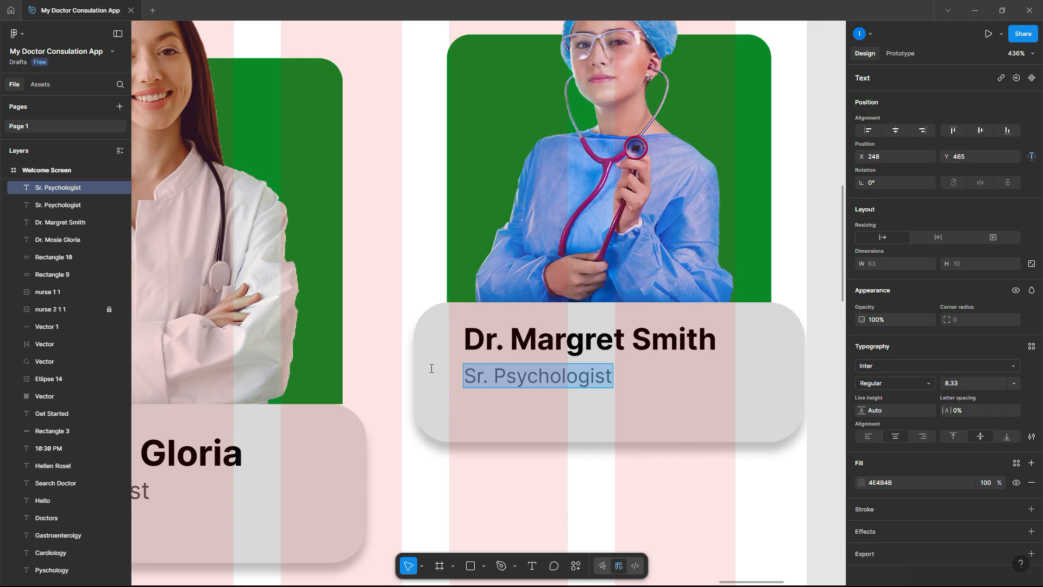
pyautogui.press('Escape')
pyautogui.scroll(-5, 582, 374)
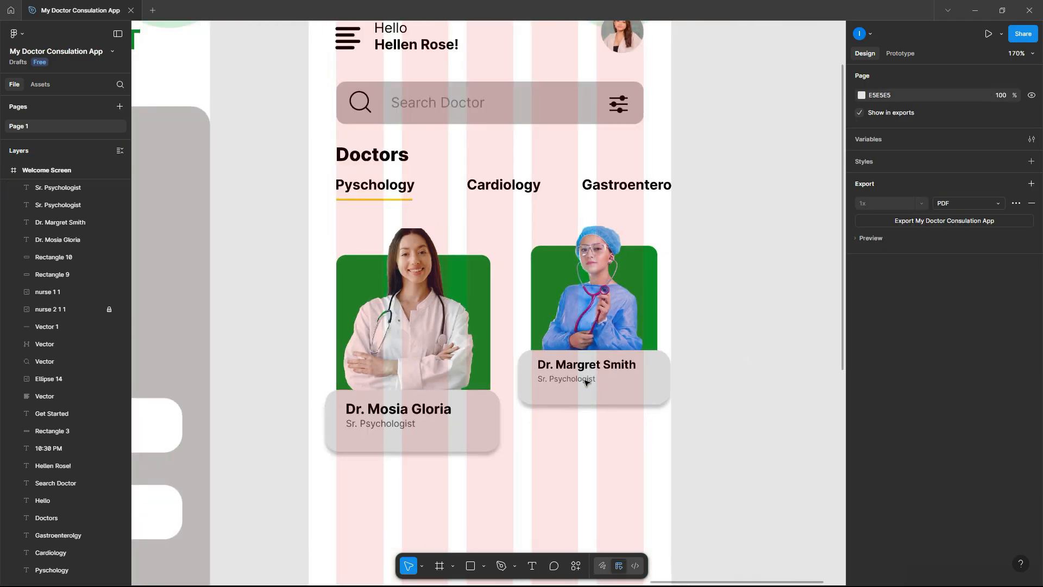
pyautogui.scroll(-1, 587, 380)
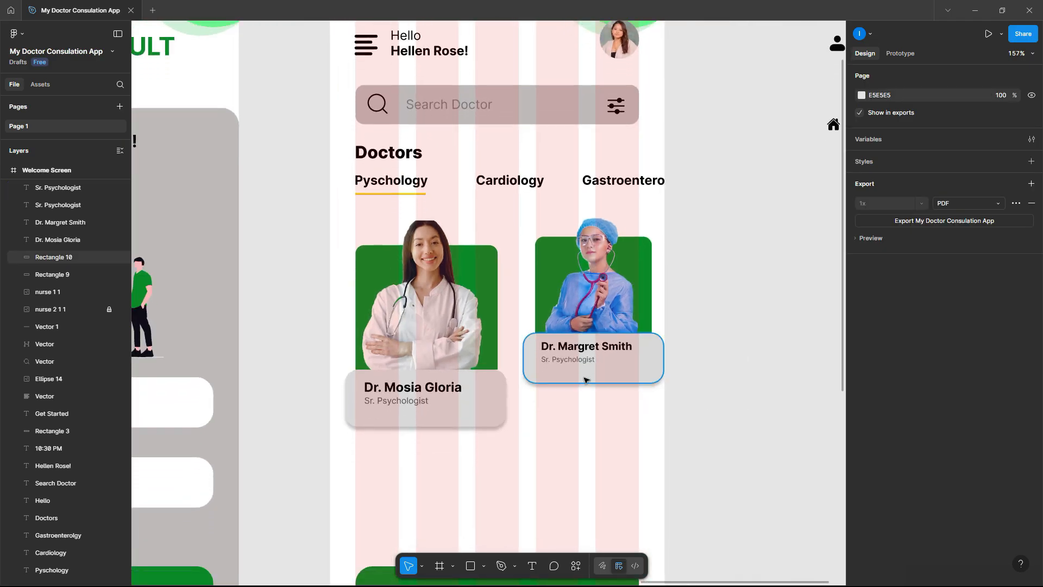
pyautogui.scroll(6, 587, 382)
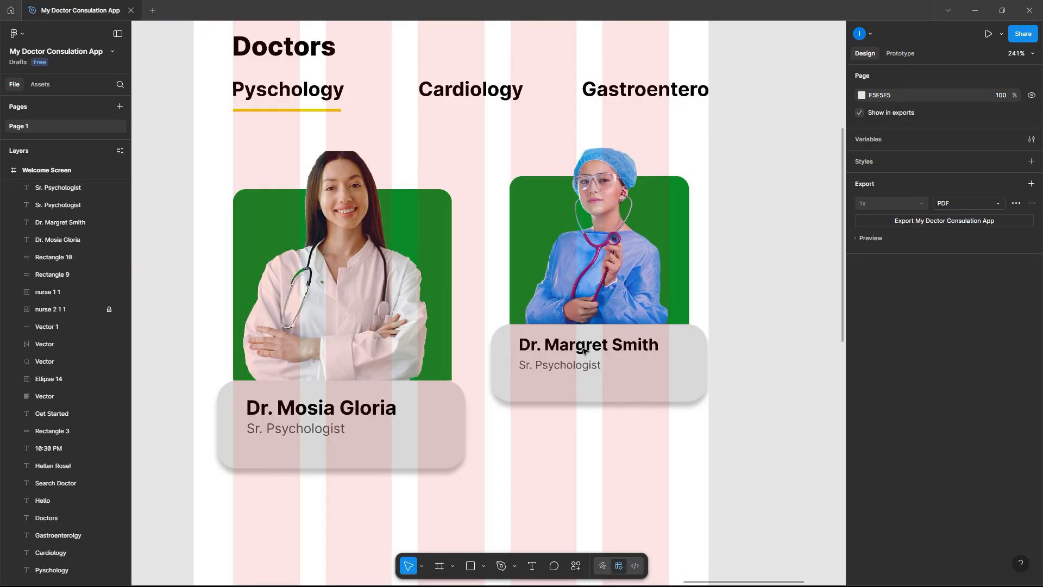
pyautogui.doubleClick(513, 390)
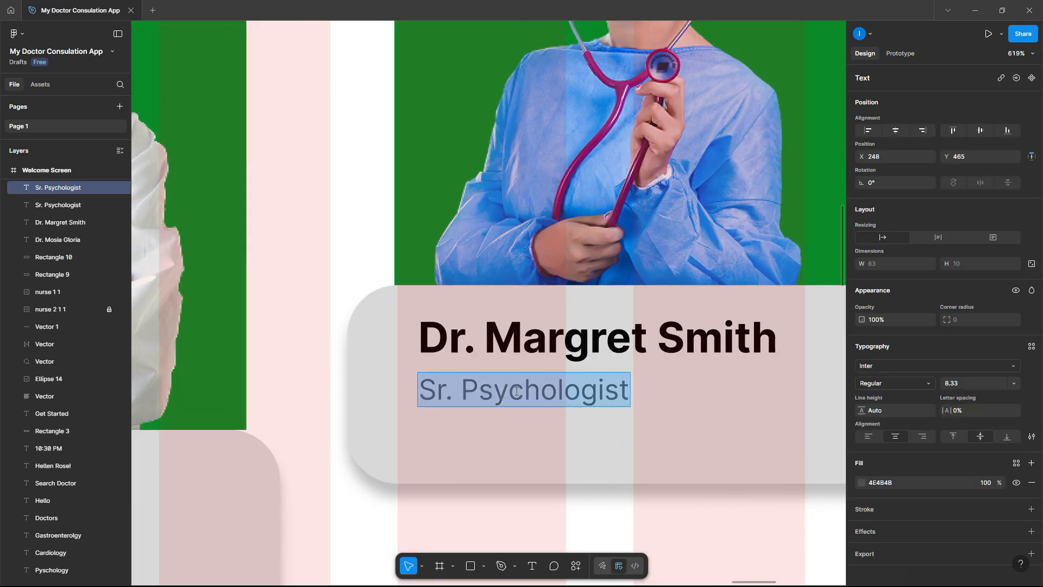
pyautogui.moveTo(540, 392); pyautogui.dragTo(466, 391)
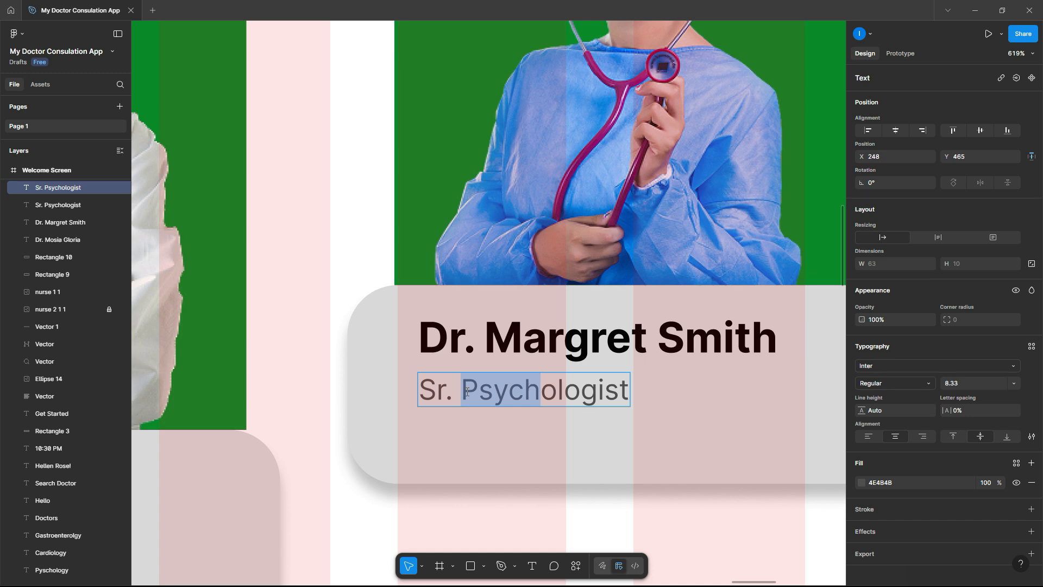
pyautogui.write('Card')
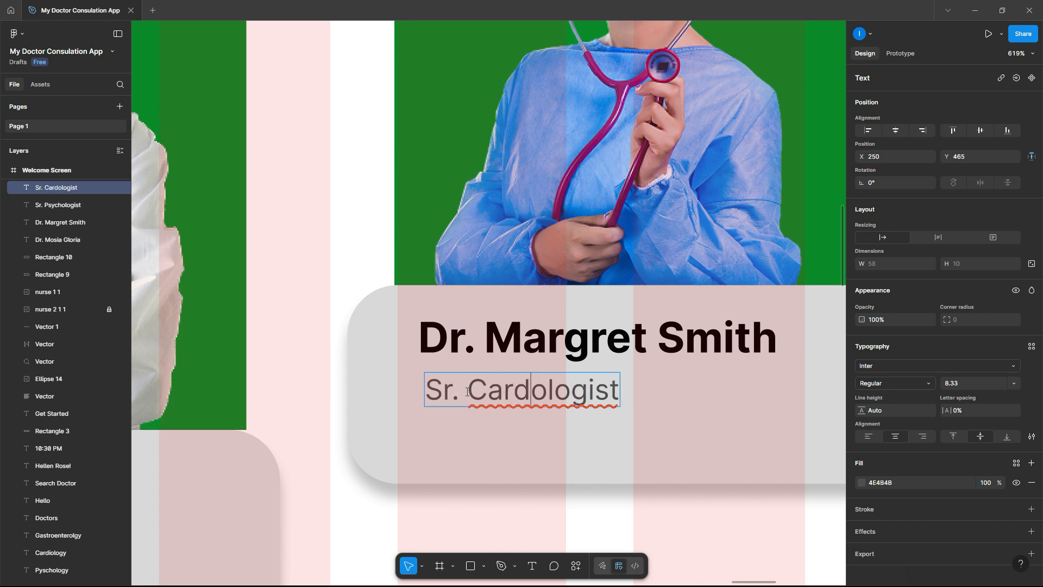
pyautogui.write('i')
pyautogui.press('Escape')
pyautogui.press('Escape')
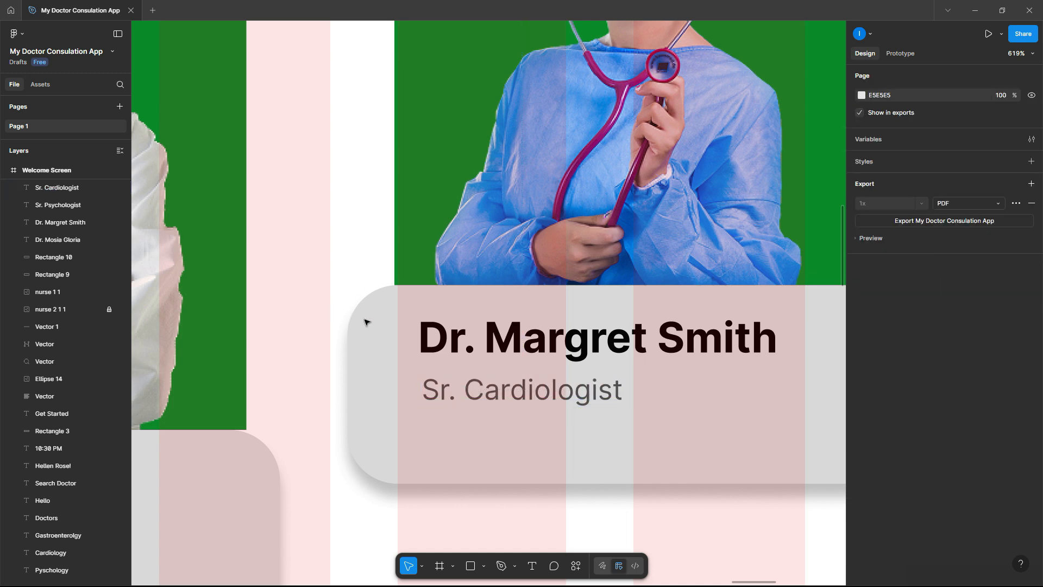
pyautogui.scroll(-10, 366, 324)
# - Move the star icon onto the first doctor card and shrink it to about 12×12
pyautogui.scroll(2, 489, 277)
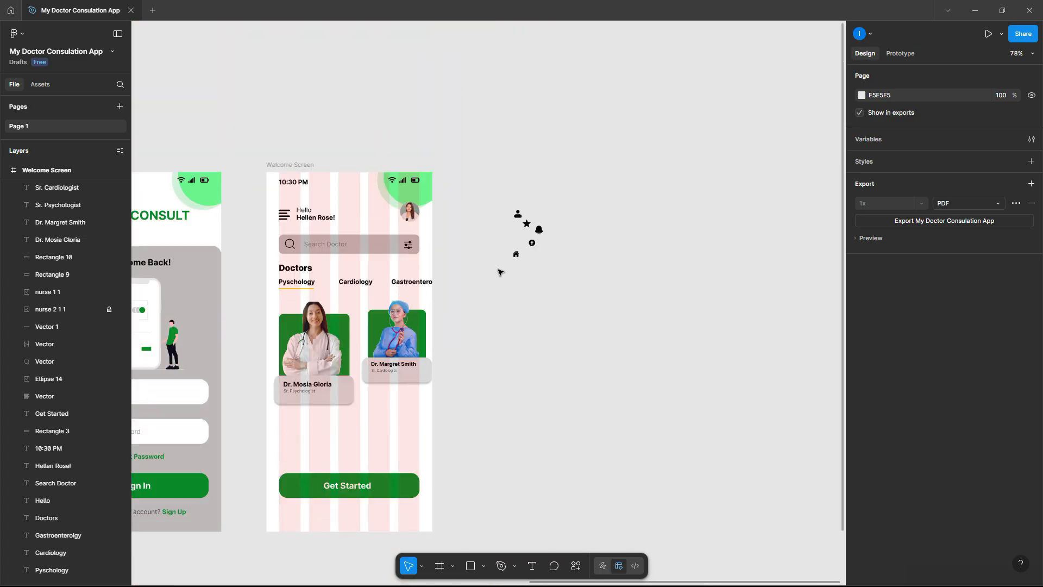
pyautogui.moveTo(527, 223); pyautogui.dragTo(286, 401)
pyautogui.scroll(10, 286, 400)
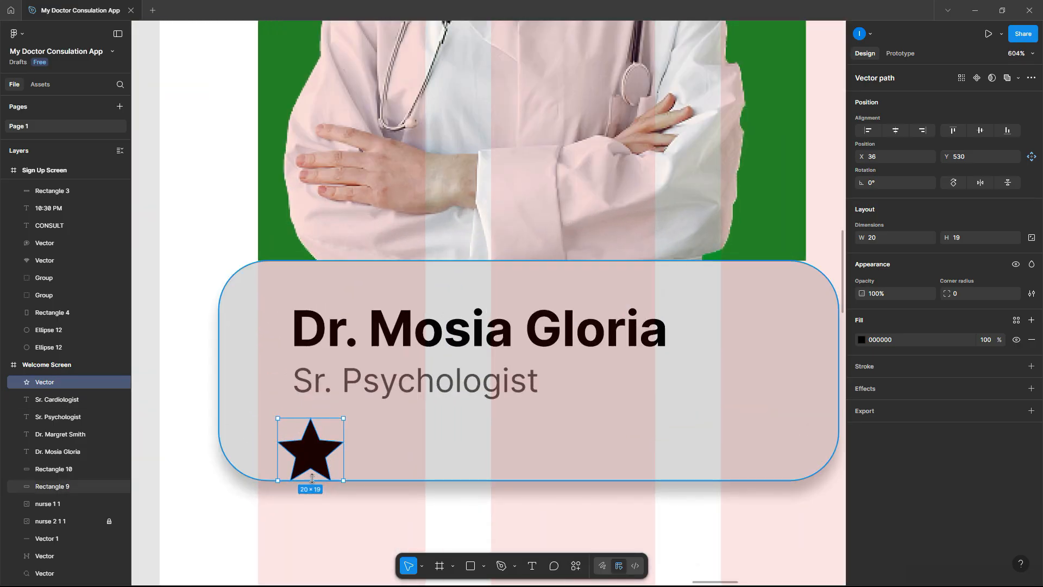
pyautogui.moveTo(309, 474); pyautogui.dragTo(509, 433)
# - Combine the five stars into an auto-layout row positioned under the title
pyautogui.keyDown('shift'); pyautogui.click(320, 430); pyautogui.keyUp('shift')
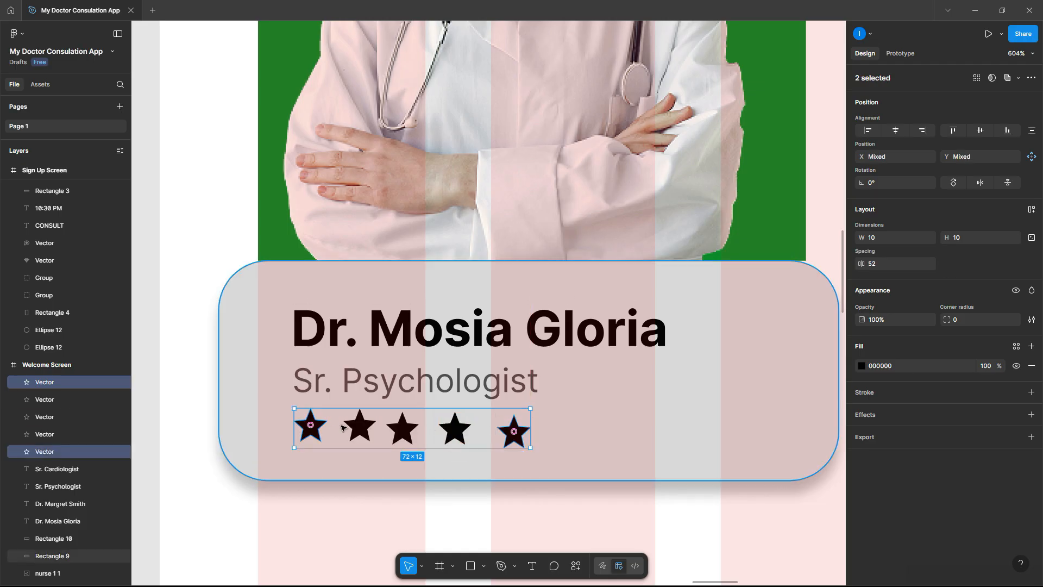
pyautogui.keyDown('shift'); pyautogui.click(361, 427); pyautogui.keyUp('shift')
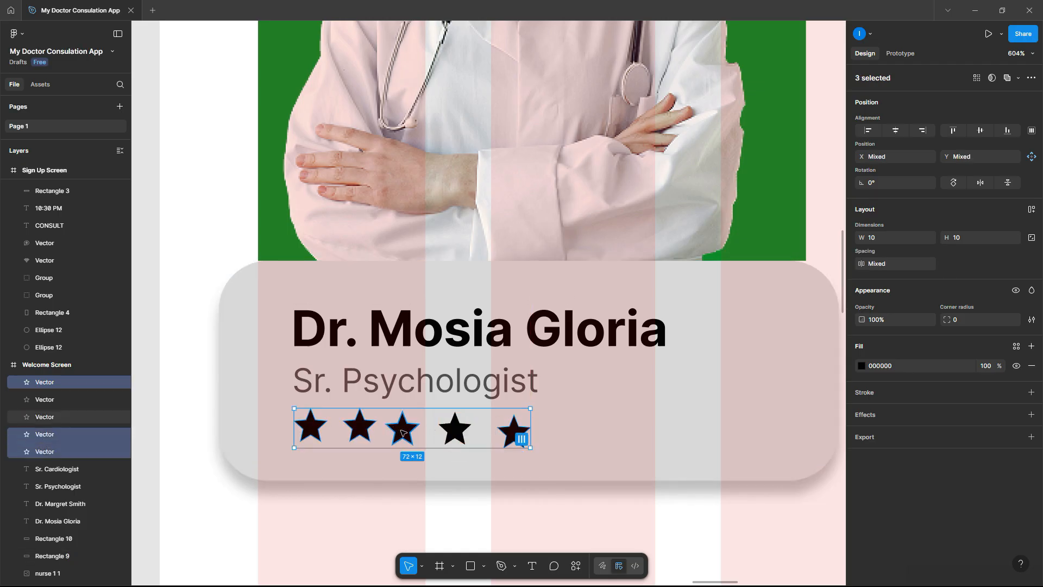
pyautogui.click(401, 429)
pyautogui.click(454, 430)
pyautogui.click(506, 432)
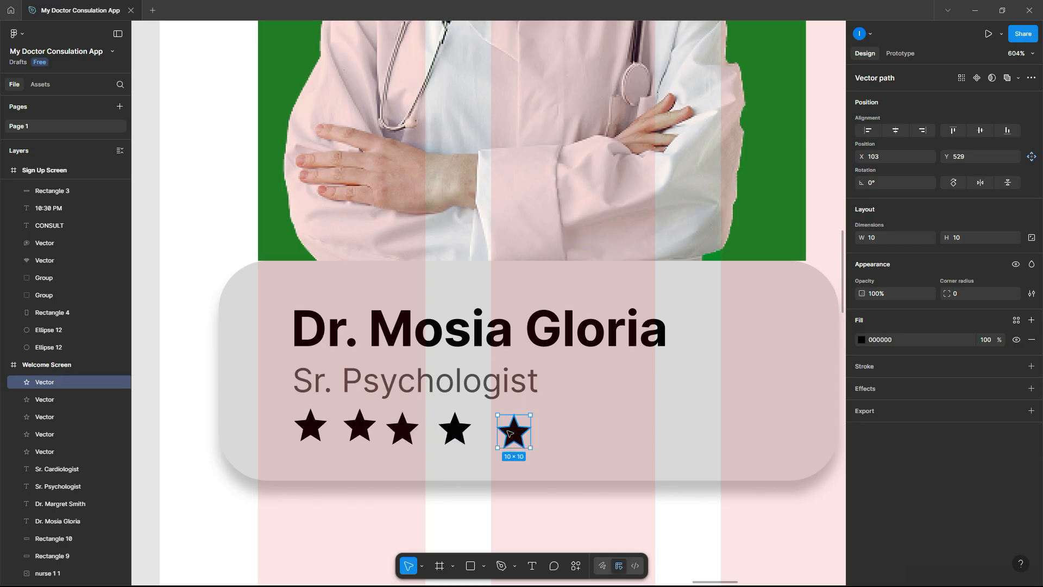
pyautogui.keyDown('shift'); pyautogui.click(455, 430); pyautogui.keyUp('shift')
pyautogui.keyDown('shift'); pyautogui.click(402, 429); pyautogui.keyUp('shift')
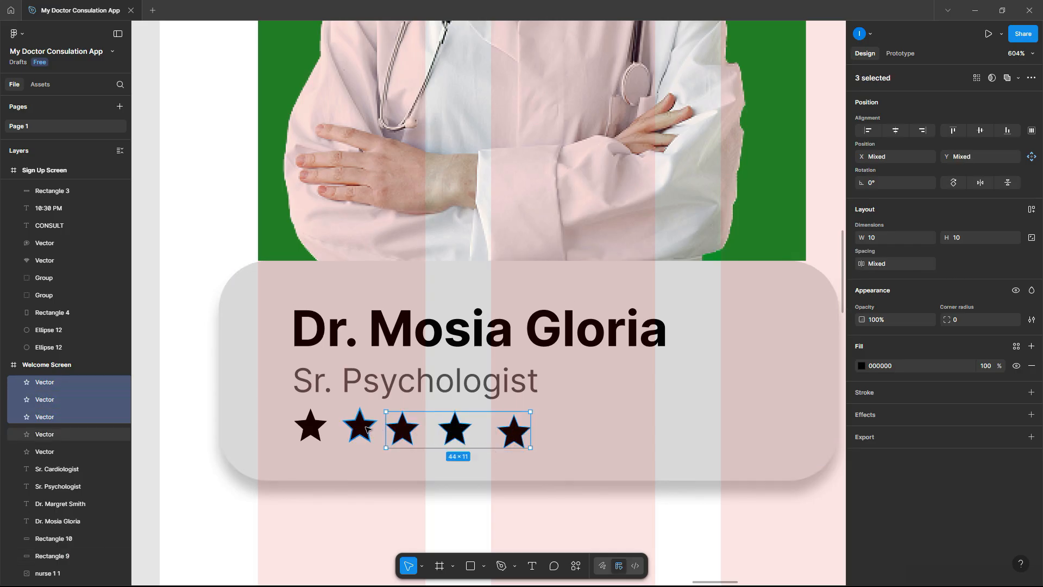
pyautogui.keyDown('shift'); pyautogui.click(360, 427); pyautogui.keyUp('shift')
pyautogui.keyDown('shift'); pyautogui.click(317, 426); pyautogui.keyUp('shift')
pyautogui.rightClick(359, 430)
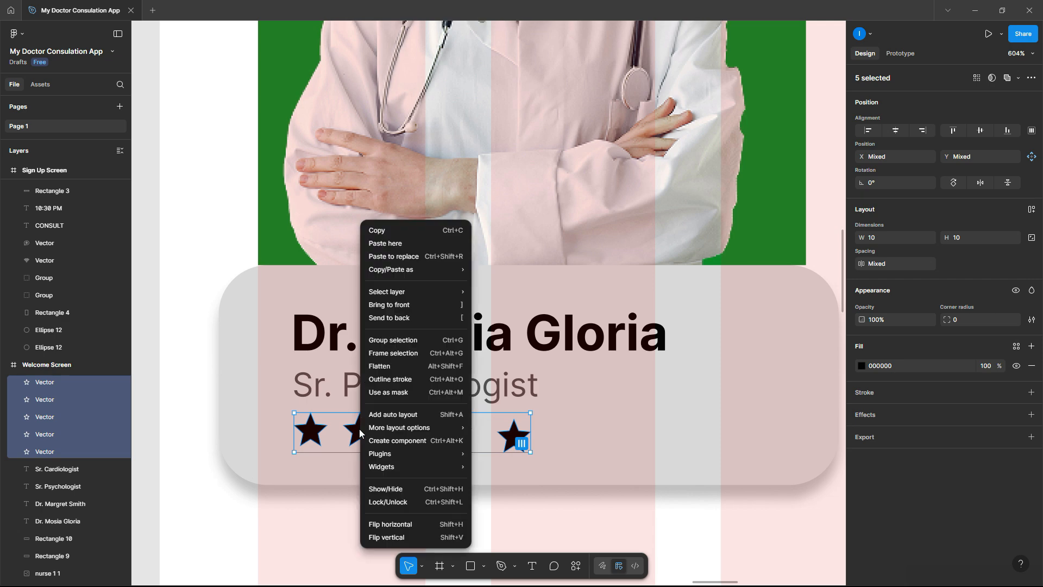
pyautogui.moveTo(405, 427)
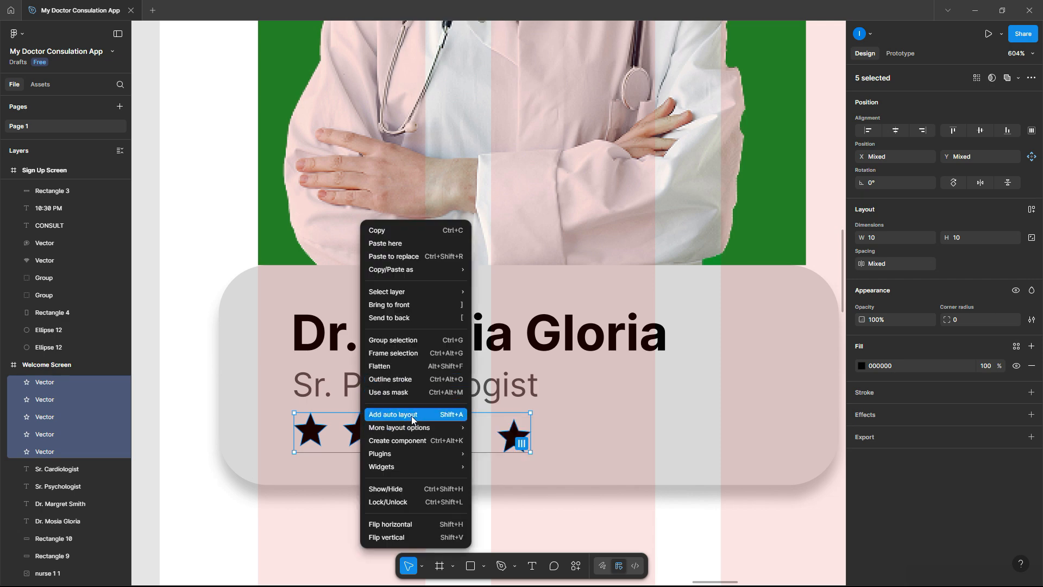
pyautogui.click(412, 415)
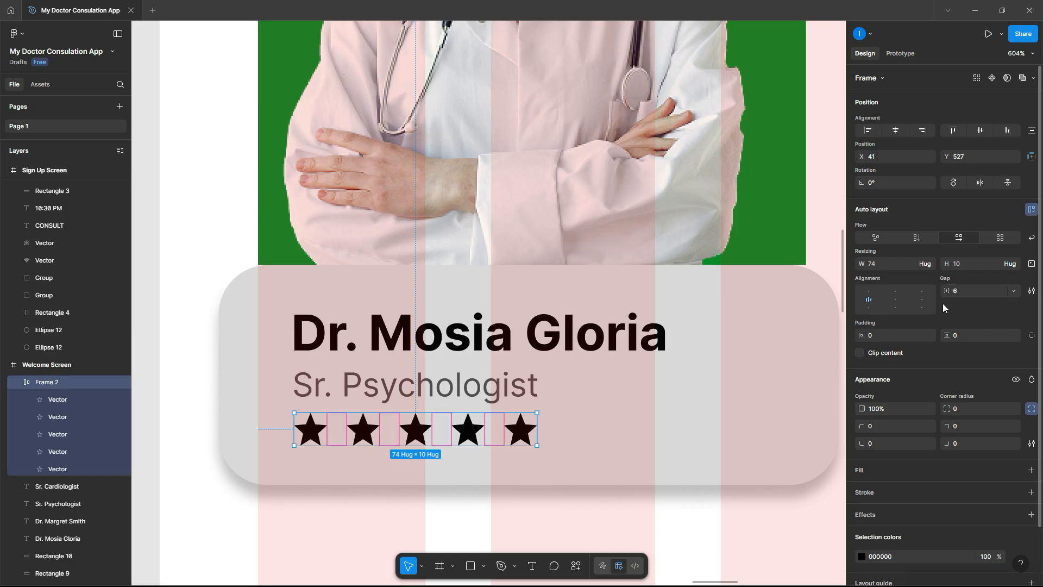
pyautogui.moveTo(520, 439); pyautogui.dragTo(518, 441)
# - Nudge the doctor's name and Sr. Psychologist title up, then select the fourth star
pyautogui.click(429, 386)
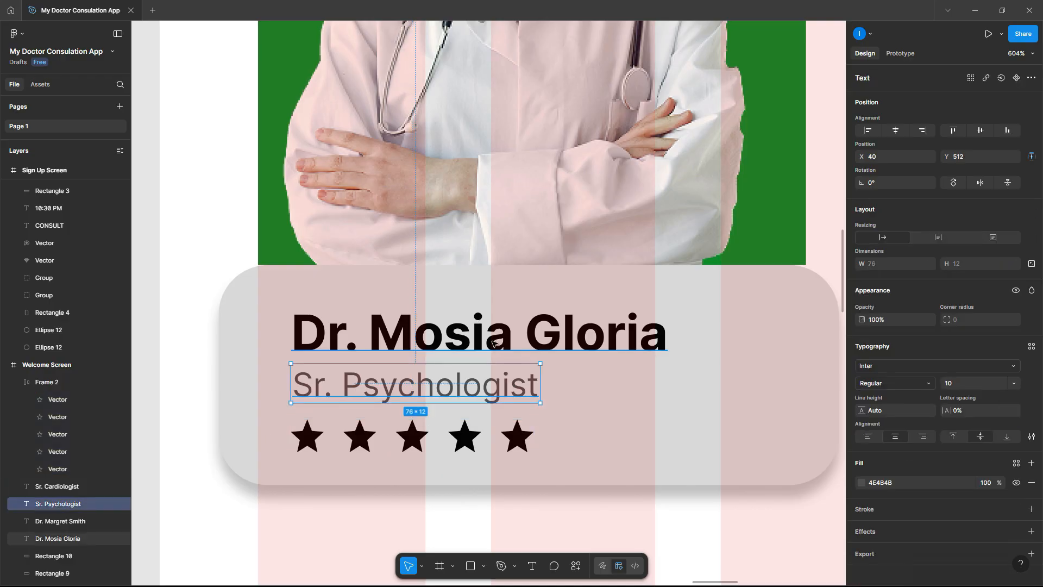
pyautogui.keyDown('shift'); pyautogui.click(495, 339); pyautogui.keyUp('shift')
pyautogui.moveTo(495, 338); pyautogui.dragTo(497, 329)
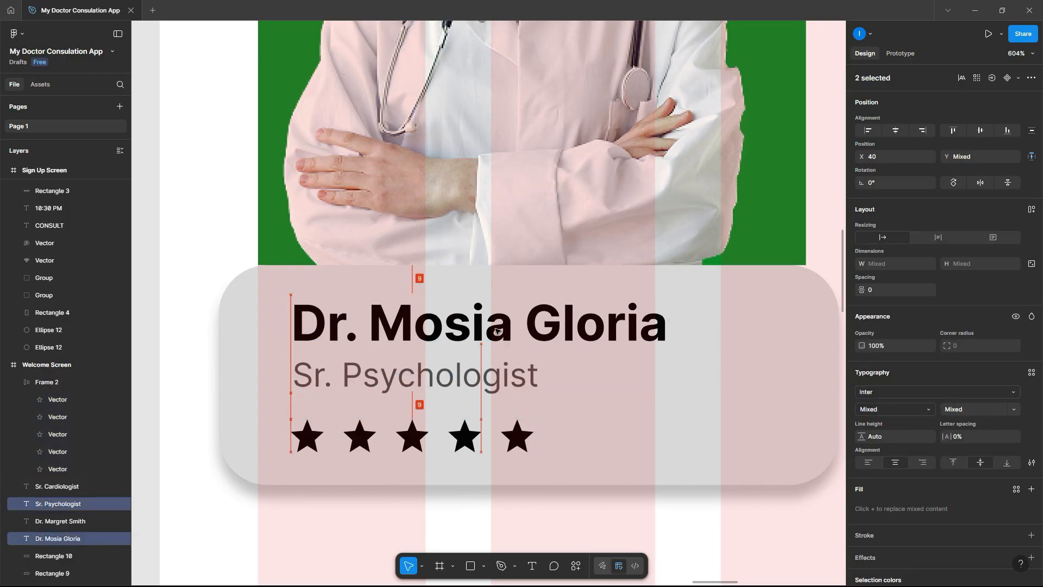
pyautogui.click(477, 441)
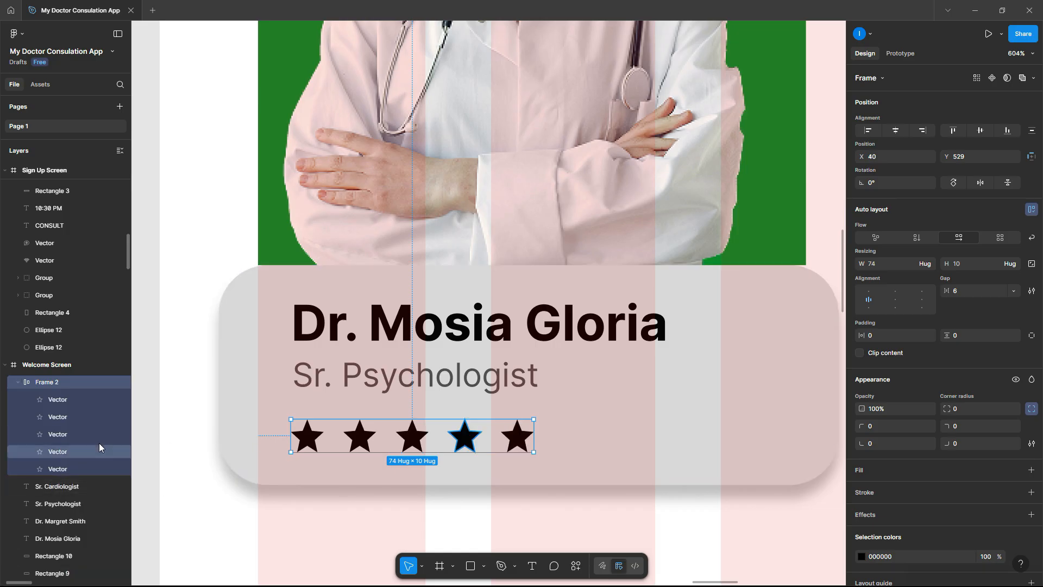
pyautogui.click(72, 467)
pyautogui.click(75, 451)
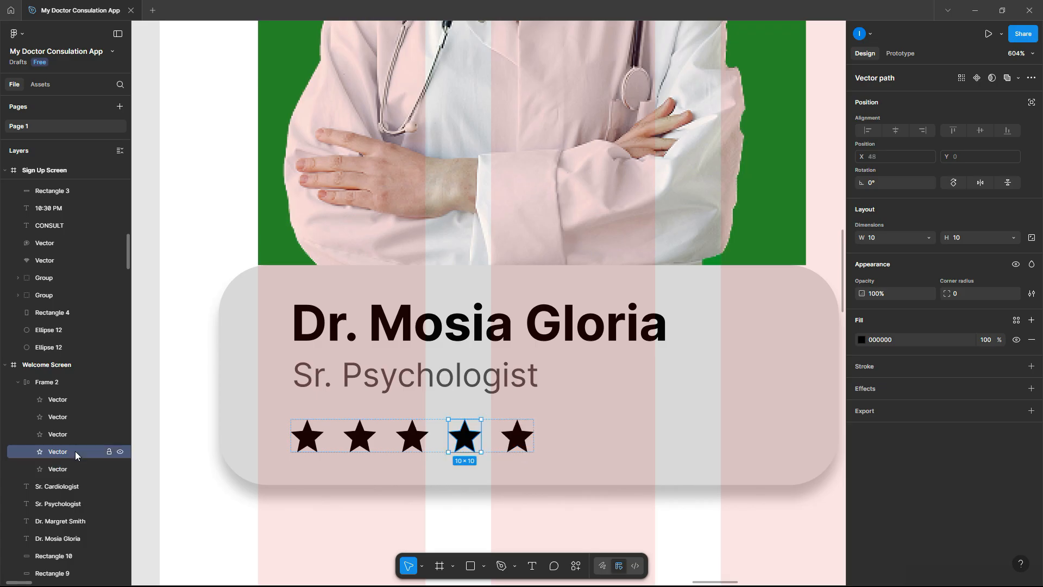
pyautogui.scroll(-3, 411, 432)
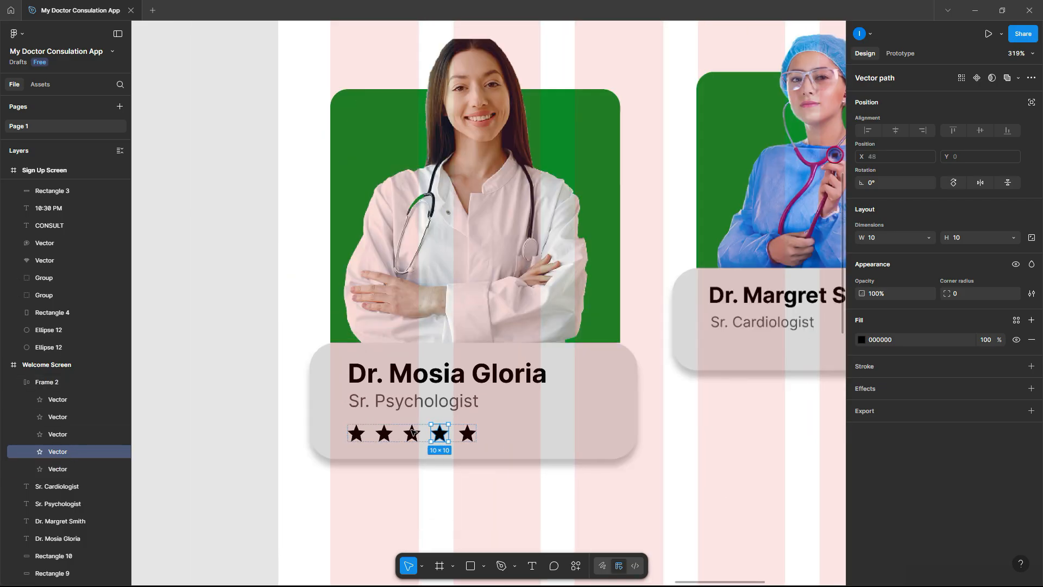
# - Colour the fourth star F9C700 yellow, sampled from the Pyschology tab underline
pyautogui.click(862, 343)
pyautogui.click(731, 469)
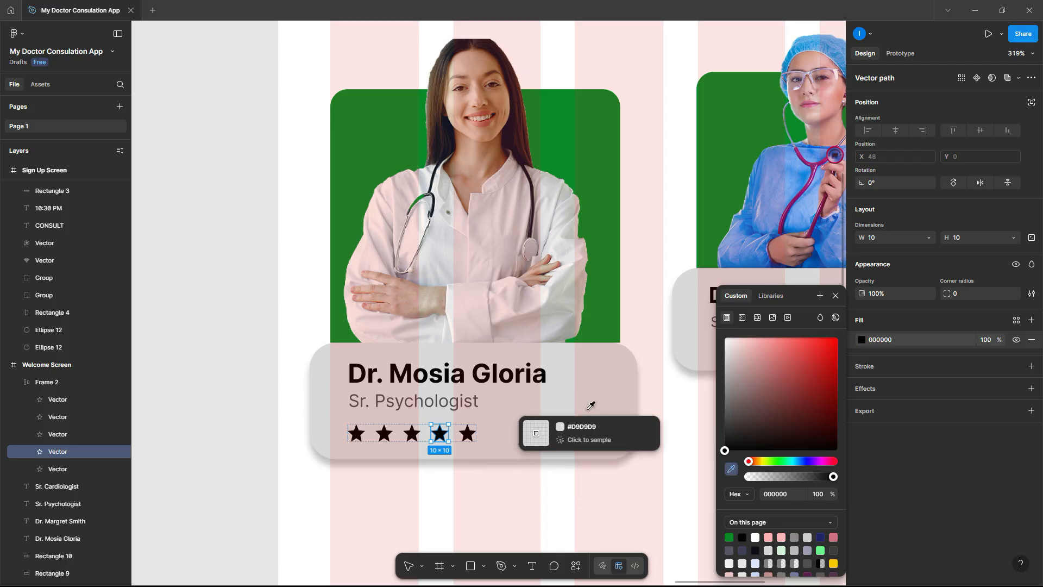
pyautogui.scroll(3, 472, 386)
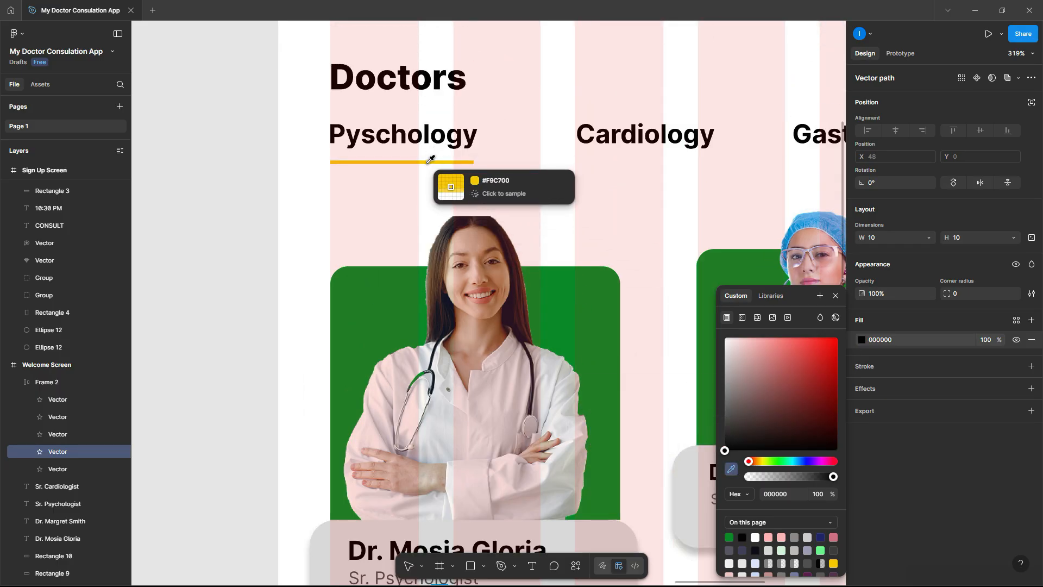
pyautogui.click(428, 161)
pyautogui.scroll(-4, 383, 263)
pyautogui.scroll(-1, 383, 263)
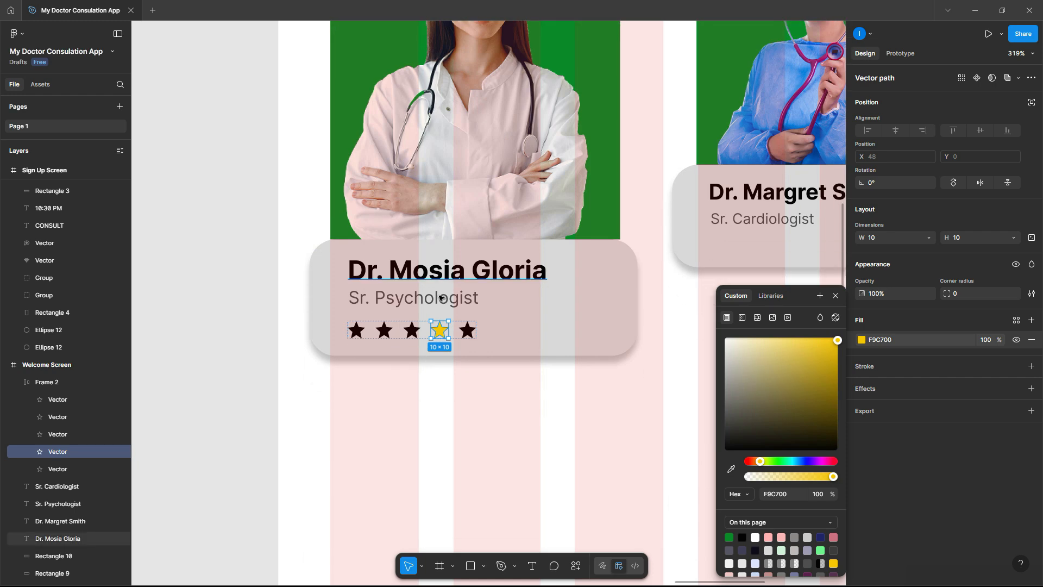
pyautogui.click(221, 310)
pyautogui.scroll(3, 354, 320)
pyautogui.scroll(3, 399, 318)
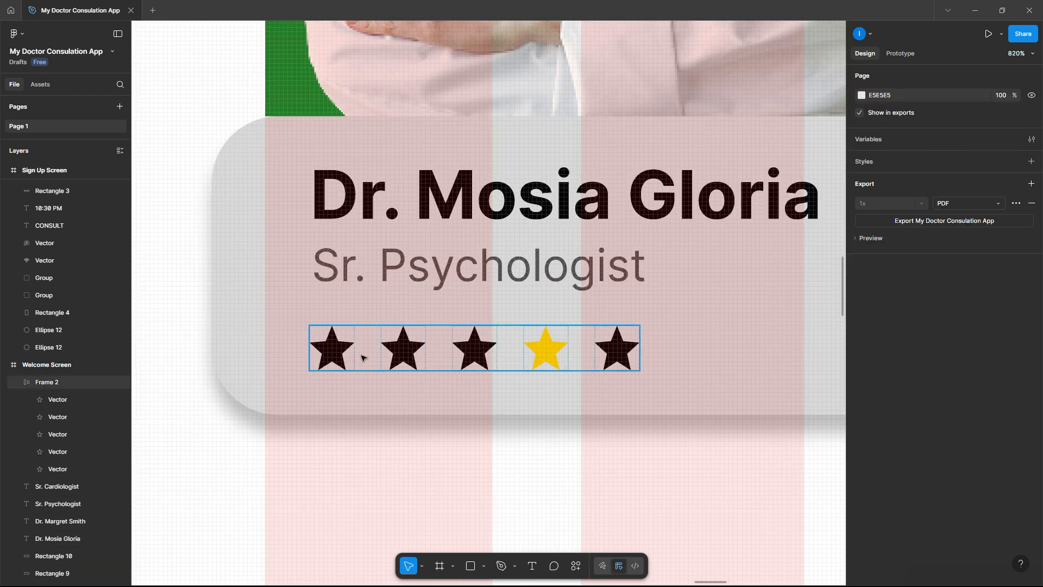
# - Give the first three stars the same yellow, leaving the fifth star black
pyautogui.click(71, 396)
pyautogui.keyDown('shift'); pyautogui.click(67, 416); pyautogui.keyUp('shift')
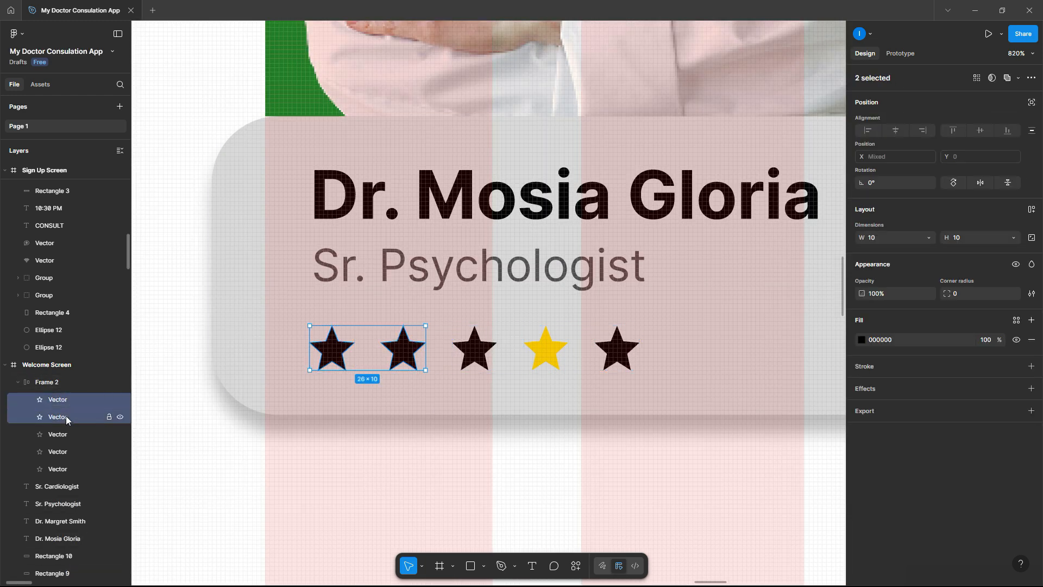
pyautogui.keyDown('shift'); pyautogui.click(63, 435); pyautogui.keyUp('shift')
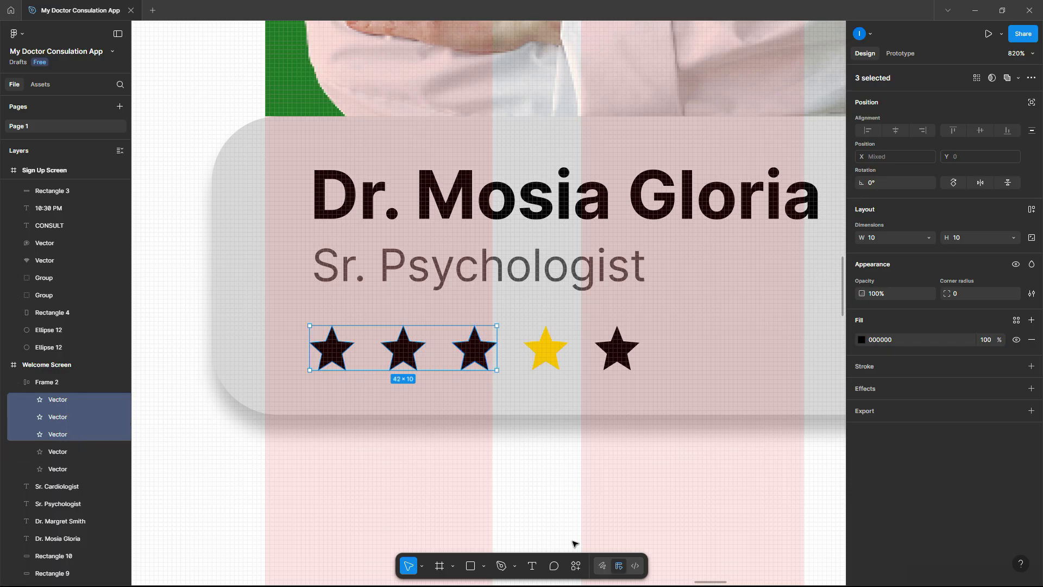
pyautogui.click(861, 340)
pyautogui.click(730, 470)
pyautogui.click(546, 350)
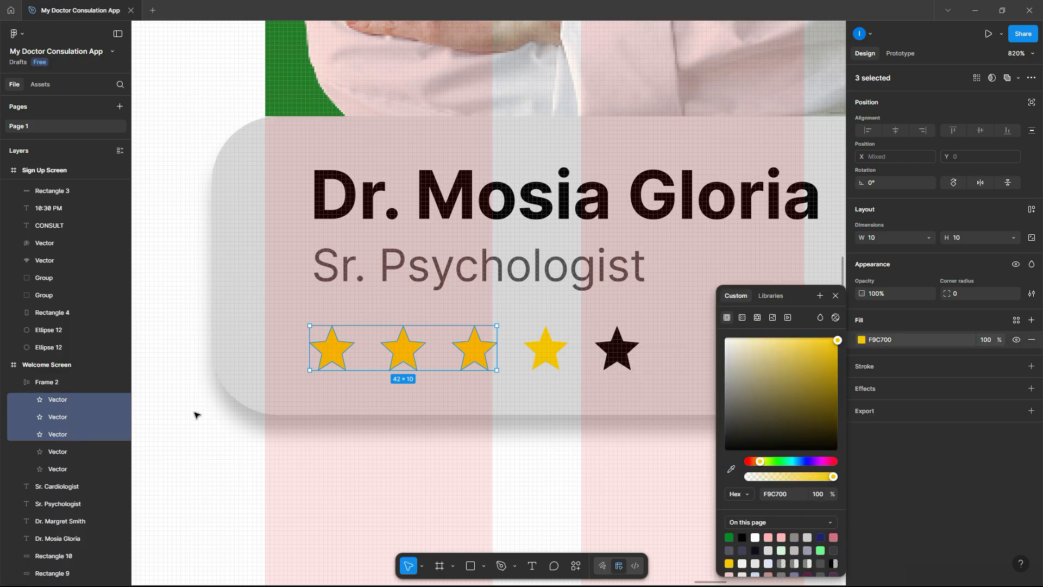
pyautogui.click(162, 442)
pyautogui.scroll(-10, 169, 438)
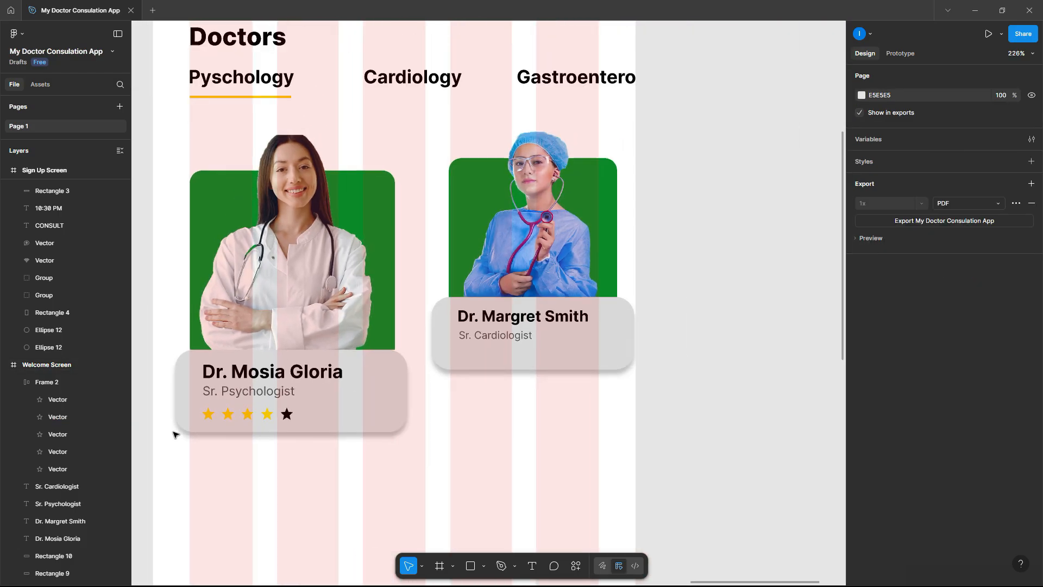
pyautogui.scroll(7, 173, 434)
pyautogui.click(233, 419)
pyautogui.click(227, 418)
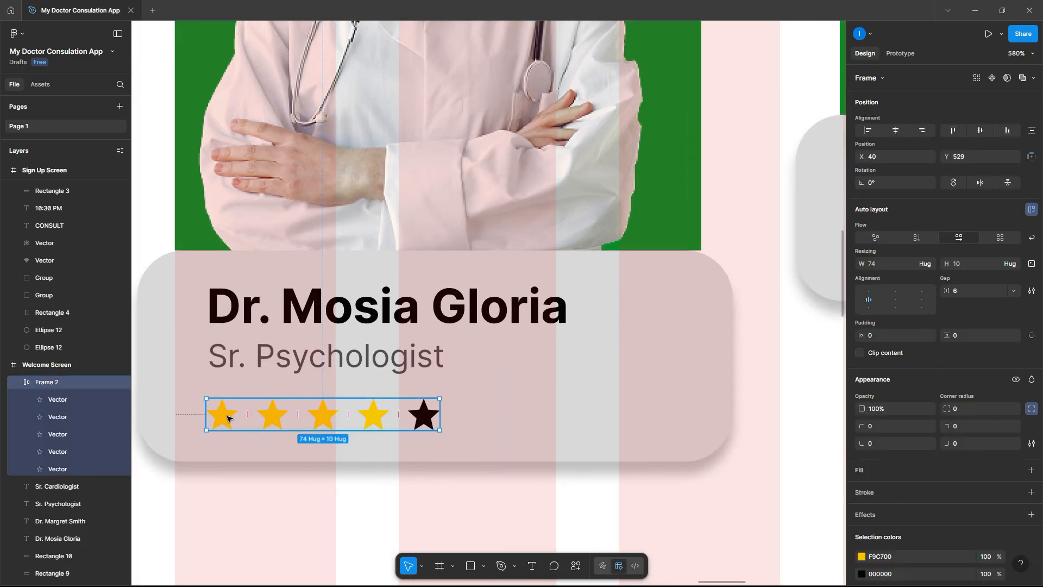
pyautogui.scroll(-6, 228, 417)
pyautogui.moveTo(249, 417); pyautogui.dragTo(545, 349)
pyautogui.keyDown('ctrl'); pyautogui.scroll(5, 552, 341); pyautogui.keyUp('ctrl')
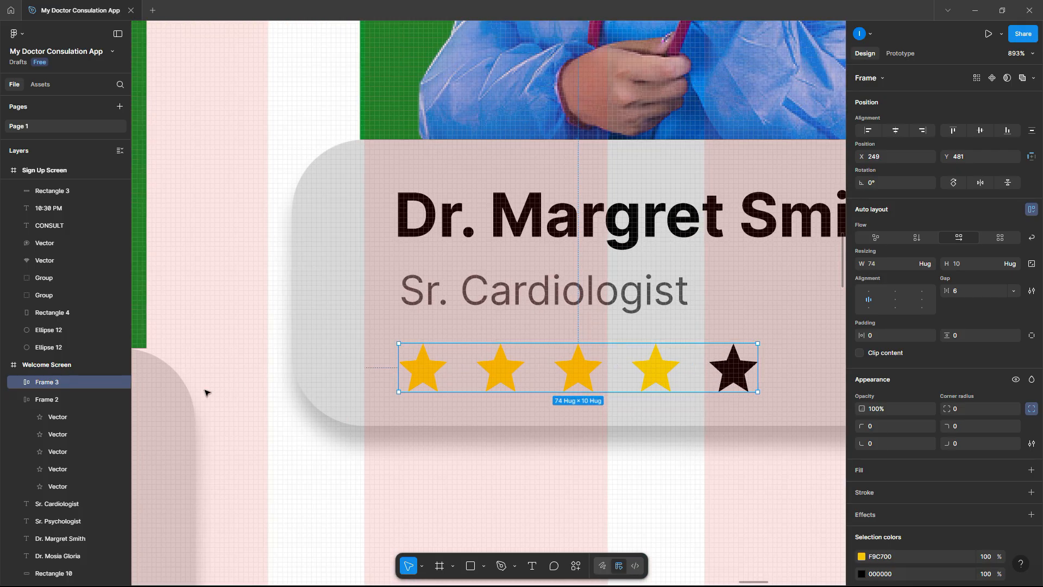
pyautogui.click(70, 481)
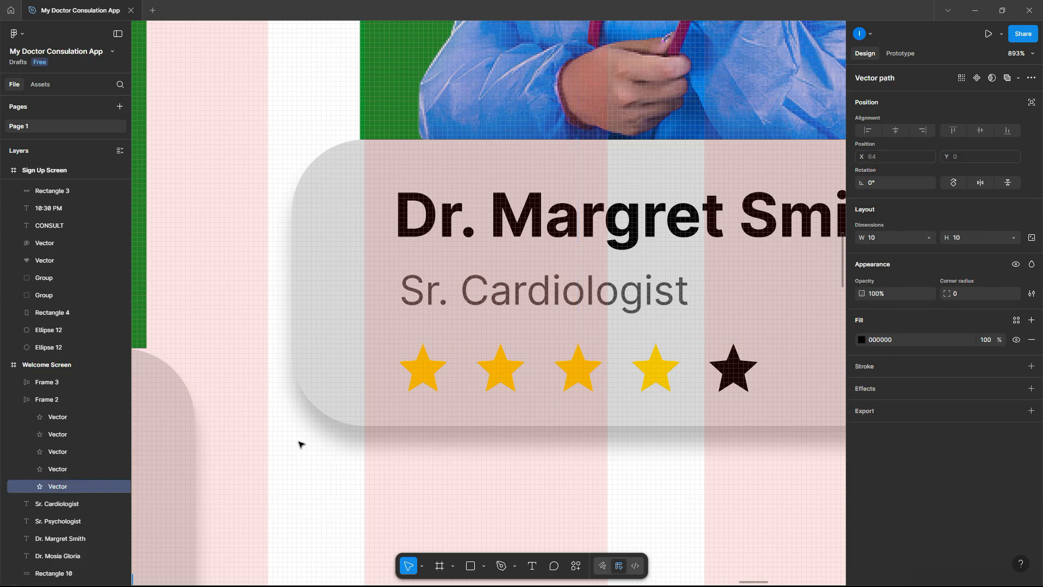
pyautogui.click(60, 469)
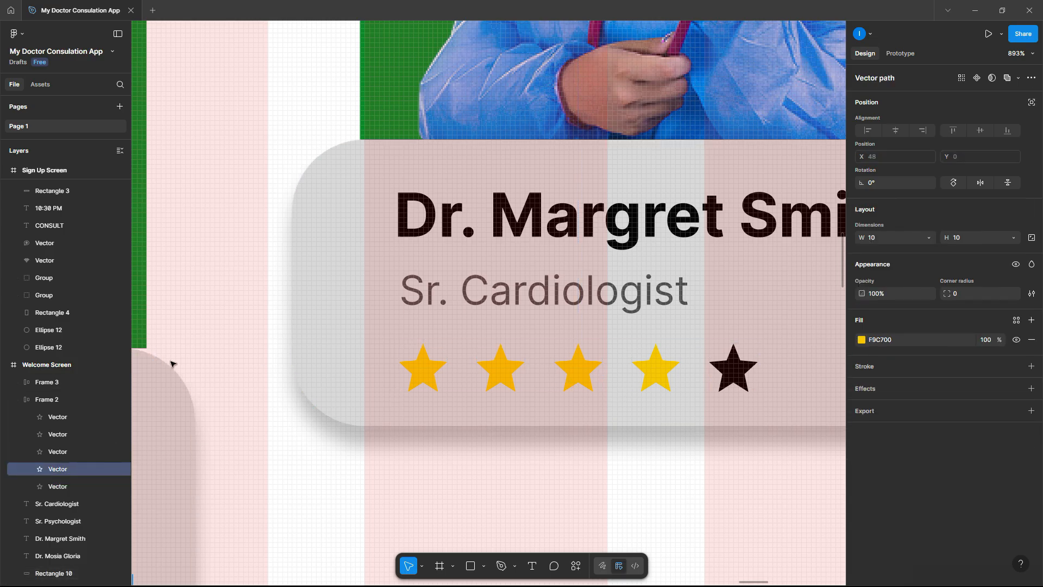
pyautogui.click(18, 382)
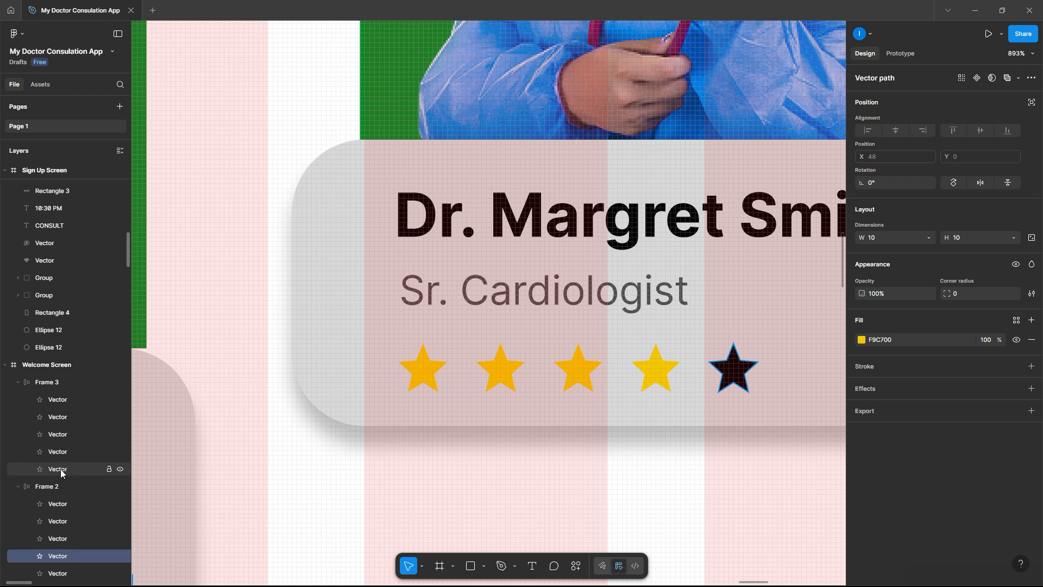
pyautogui.click(60, 469)
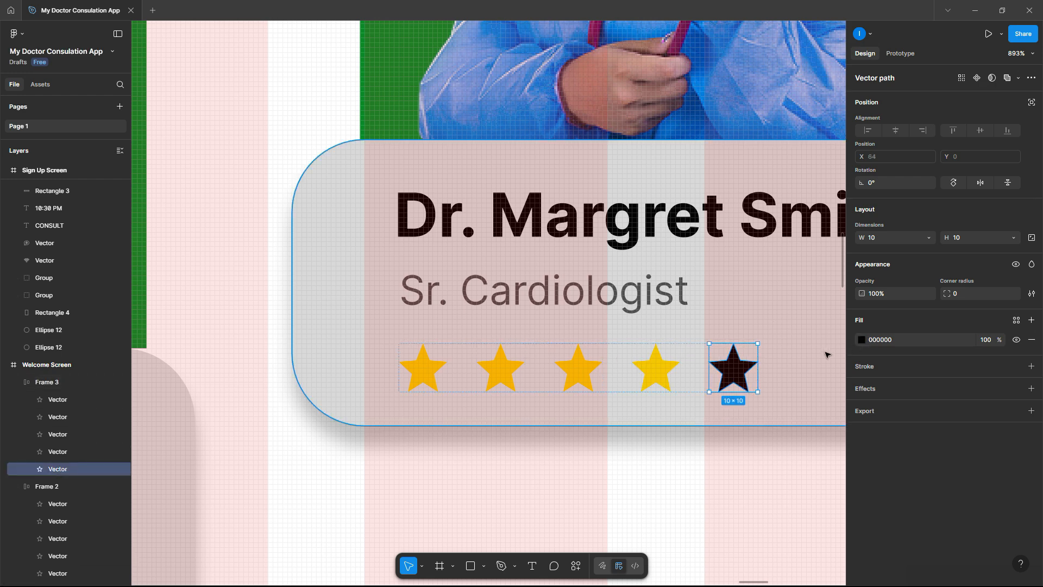
# - Fill the fifth star with the F9C700 yellow sampled from a neighbouring star
pyautogui.click(863, 340)
pyautogui.click(731, 471)
pyautogui.click(671, 382)
pyautogui.scroll(-5, 445, 375)
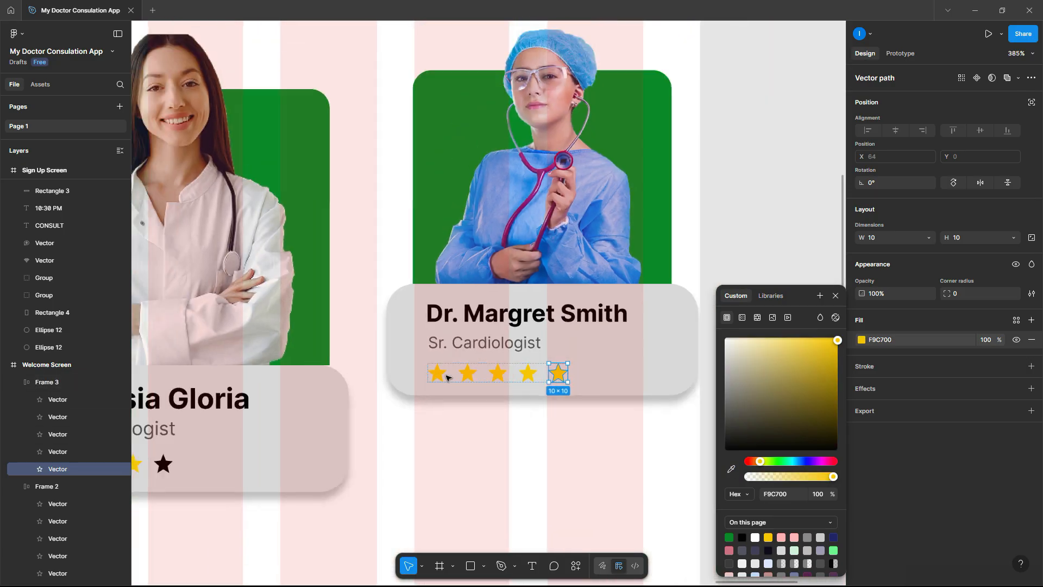
pyautogui.scroll(-5, 447, 377)
pyautogui.click(648, 392)
pyautogui.scroll(-1, 647, 394)
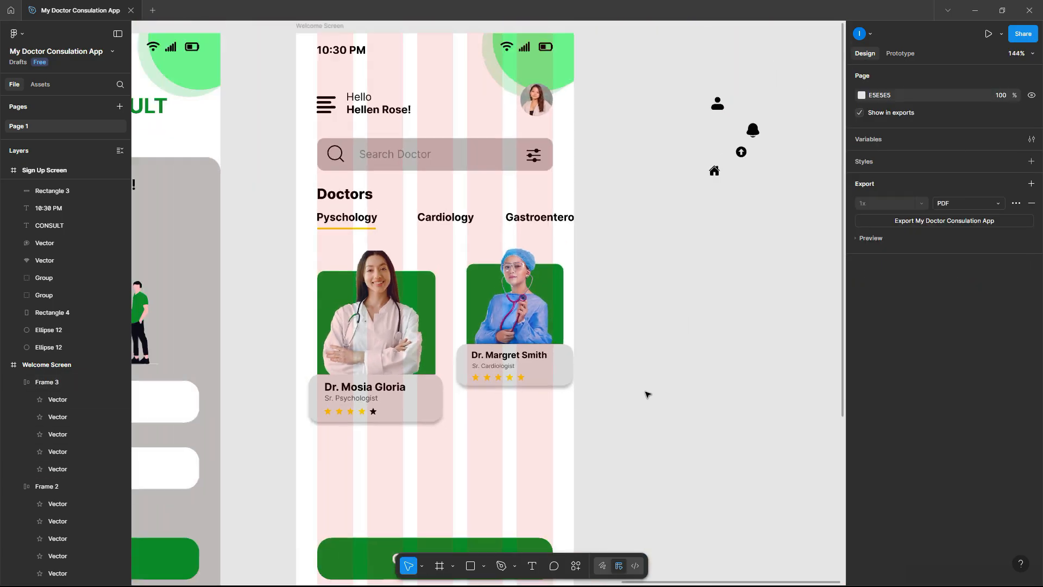
pyautogui.scroll(-3, 647, 393)
pyautogui.scroll(10, 394, 350)
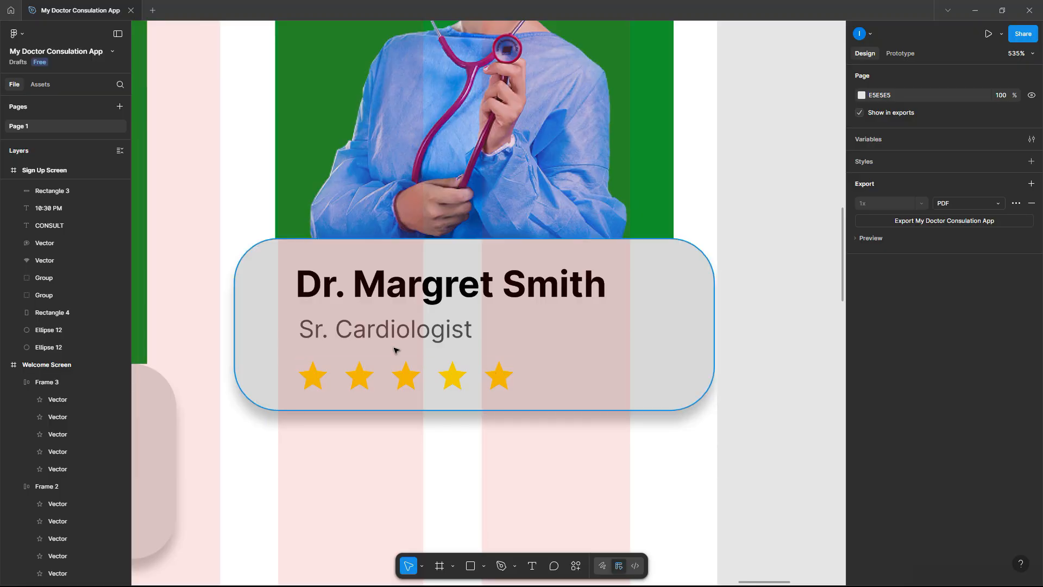
pyautogui.click(385, 337)
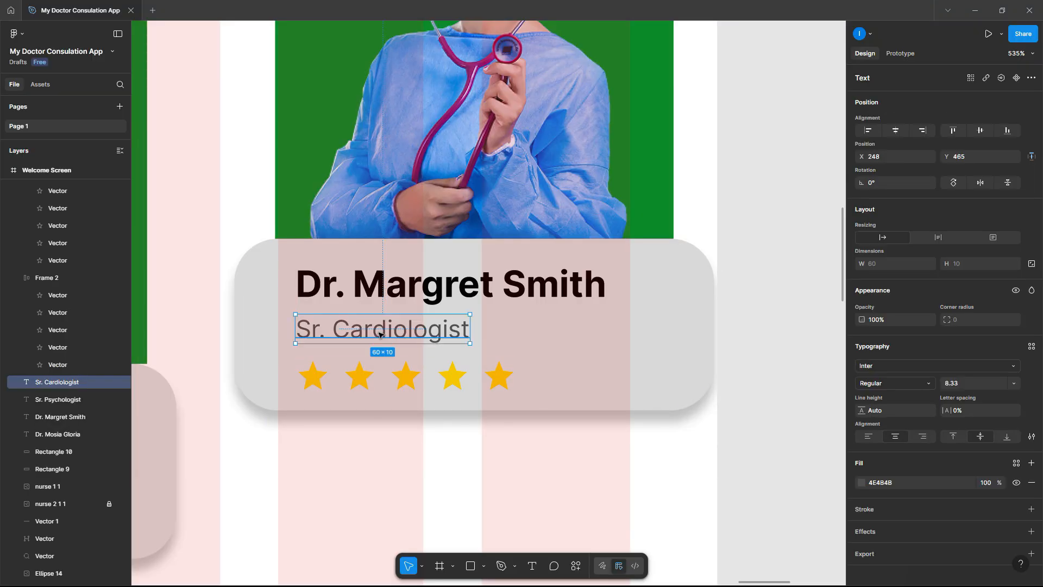
pyautogui.scroll(-13, 386, 335)
pyautogui.click(530, 360)
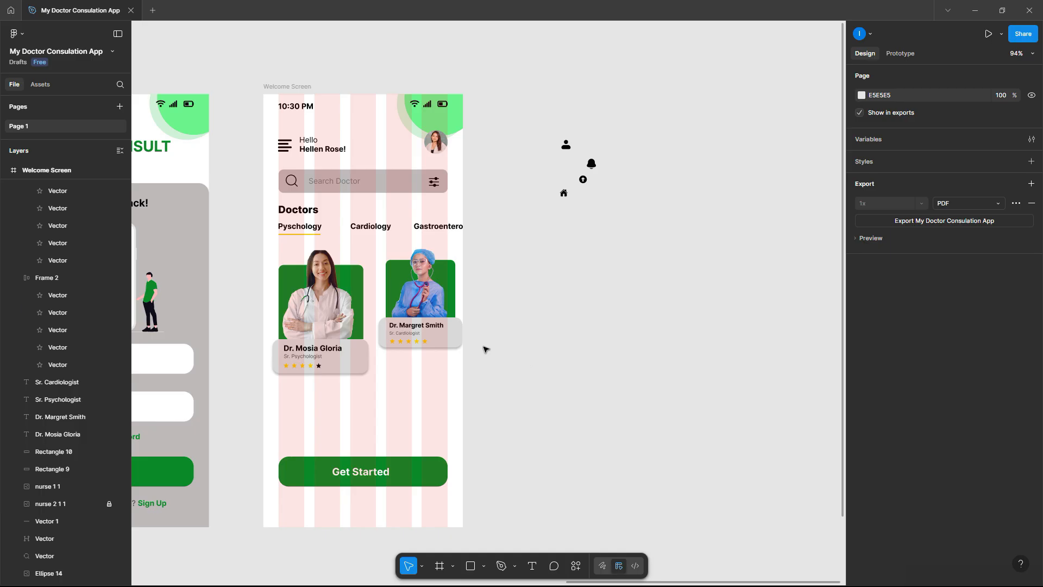
pyautogui.scroll(5, 359, 414)
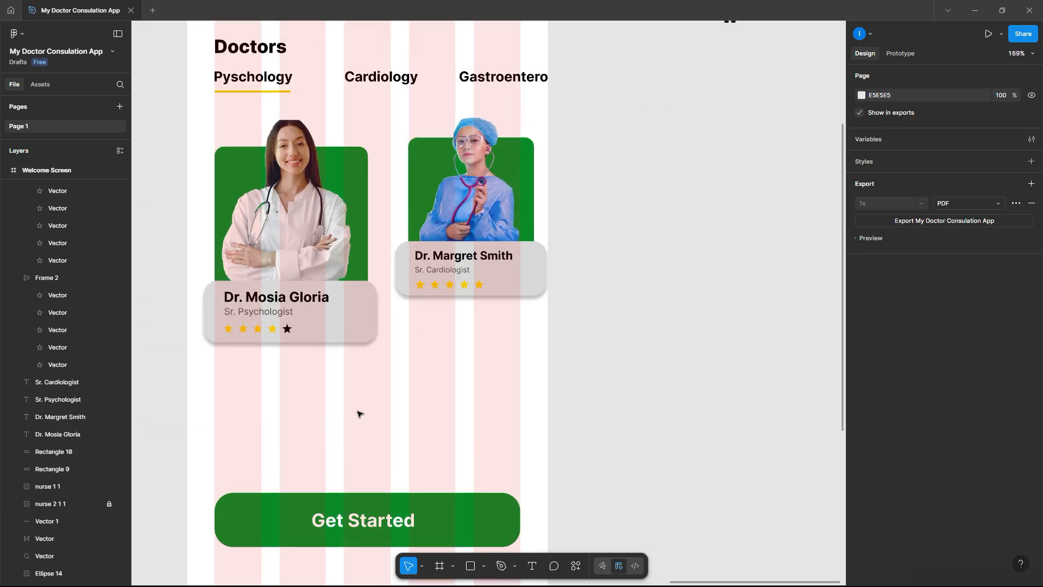
pyautogui.click(344, 218)
pyautogui.keyDown('alt'); pyautogui.moveTo(346, 218); pyautogui.dragTo(321, 369); pyautogui.keyUp('alt')
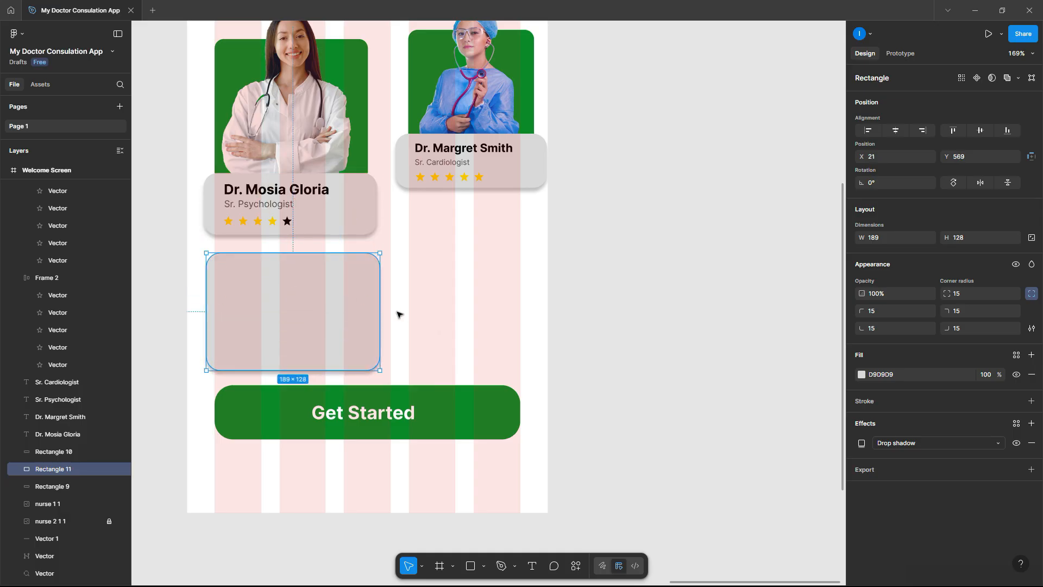
pyautogui.moveTo(382, 314); pyautogui.dragTo(521, 321)
pyautogui.click(698, 360)
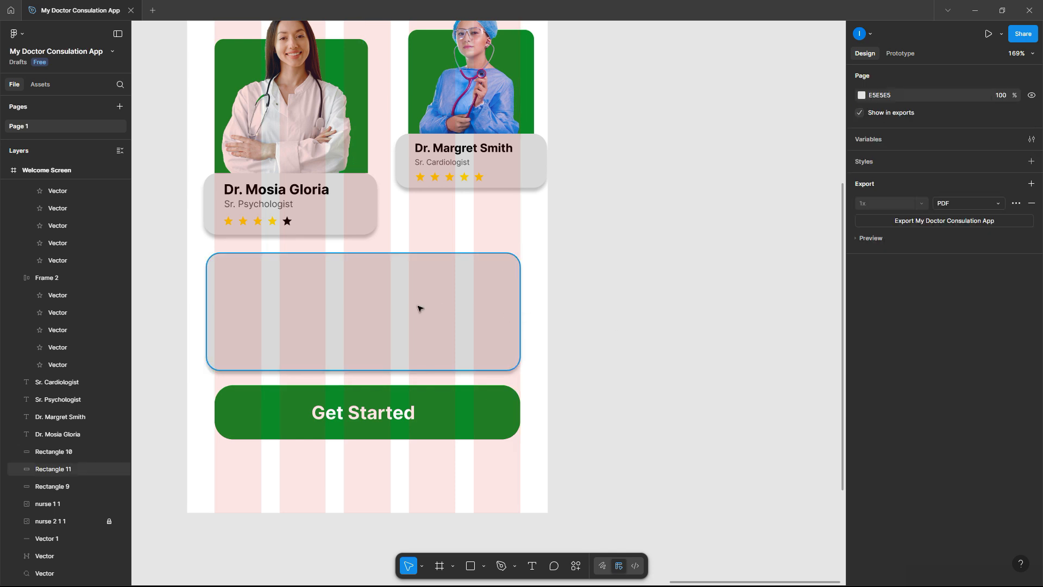
# - Head the new card with 'Instant Appointment', aligned with the stars' left edge
pyautogui.scroll(3, 388, 308)
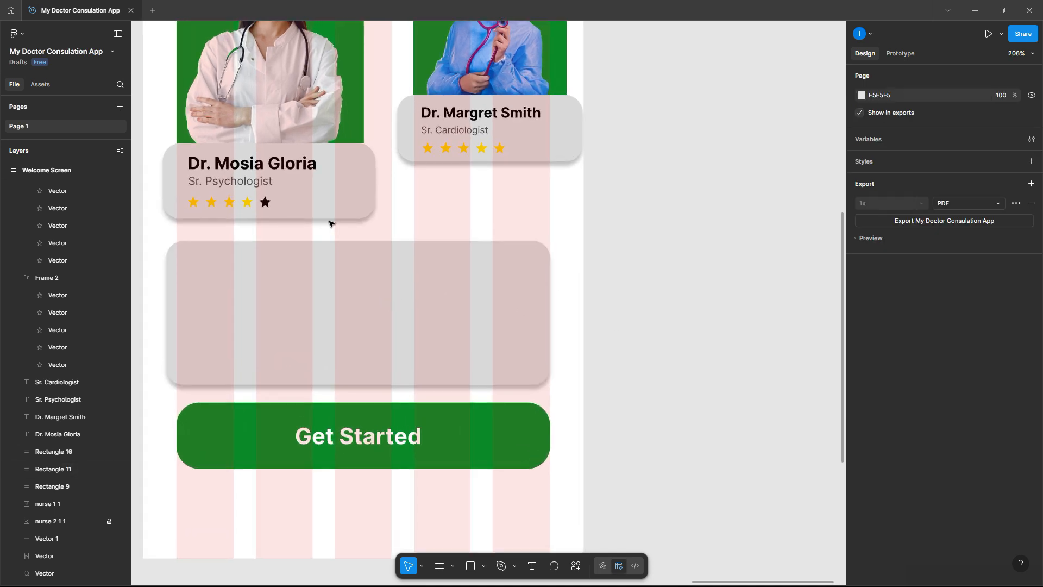
pyautogui.click(303, 163)
pyautogui.moveTo(303, 163); pyautogui.dragTo(298, 276)
pyautogui.doubleClick(297, 275)
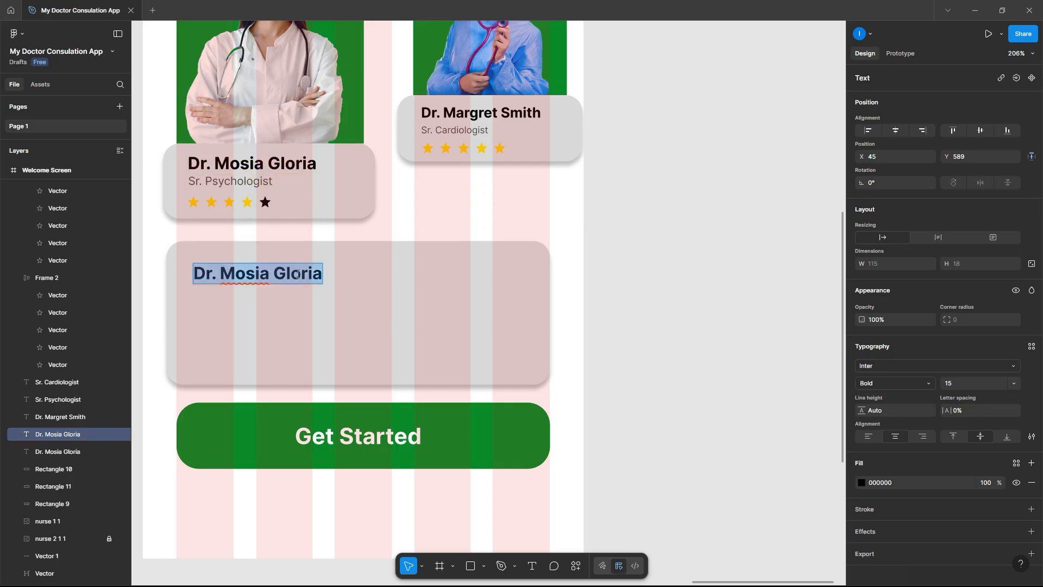
pyautogui.write('Instan')
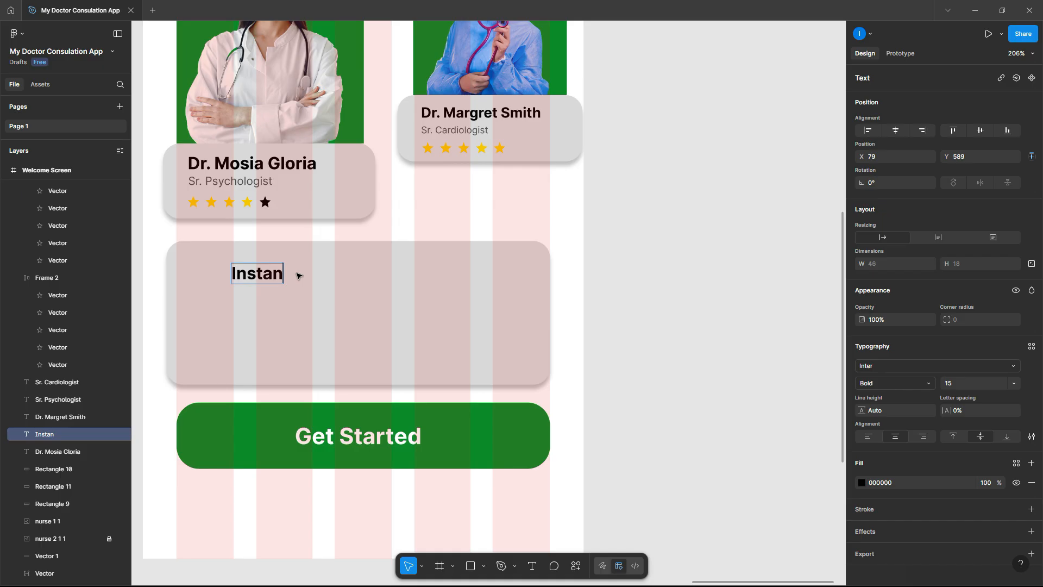
pyautogui.write('t Appointment')
pyautogui.press('Escape')
pyautogui.moveTo(348, 273); pyautogui.dragTo(343, 270)
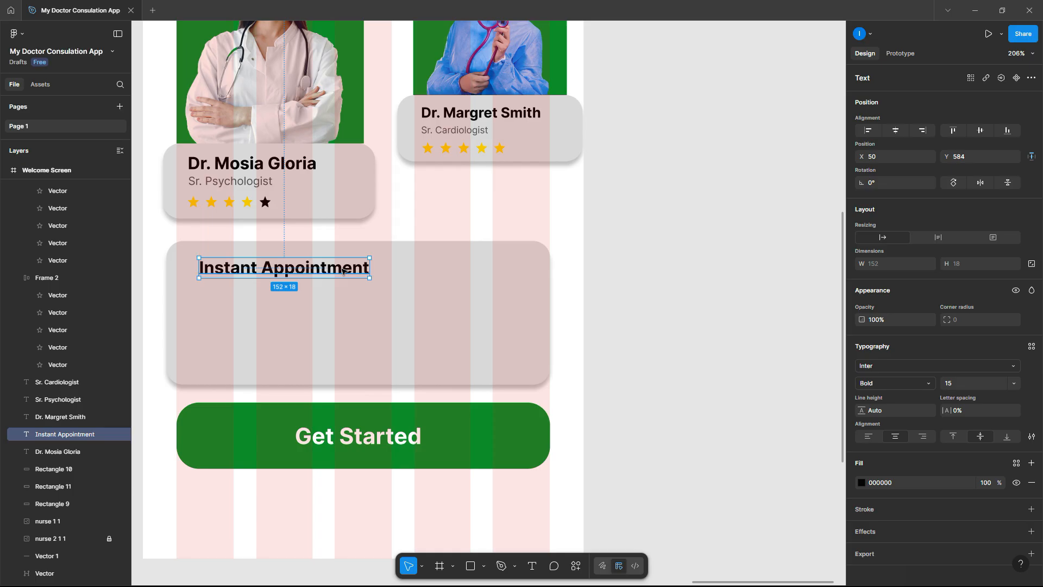
pyautogui.scroll(-6, 343, 270)
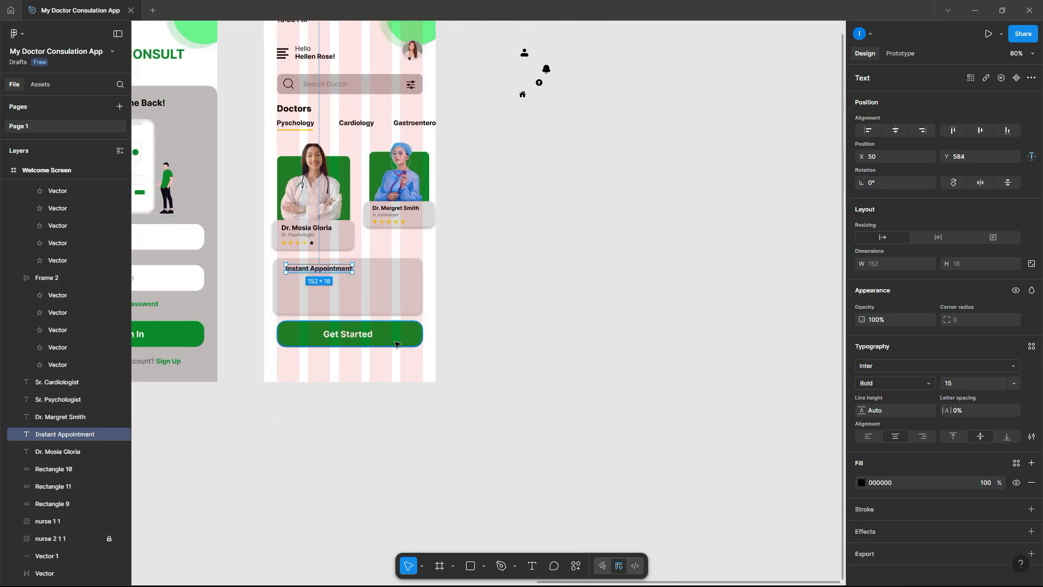
pyautogui.scroll(6, 373, 346)
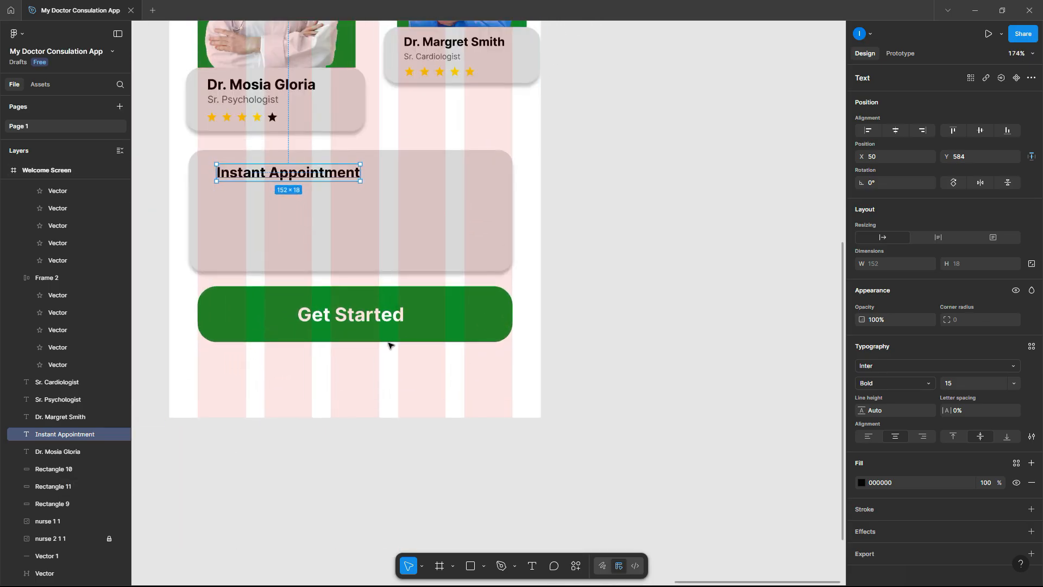
# - Delete the Get Started label and stretch the green button into a full-width bar at the screen bottom
pyautogui.click(458, 328)
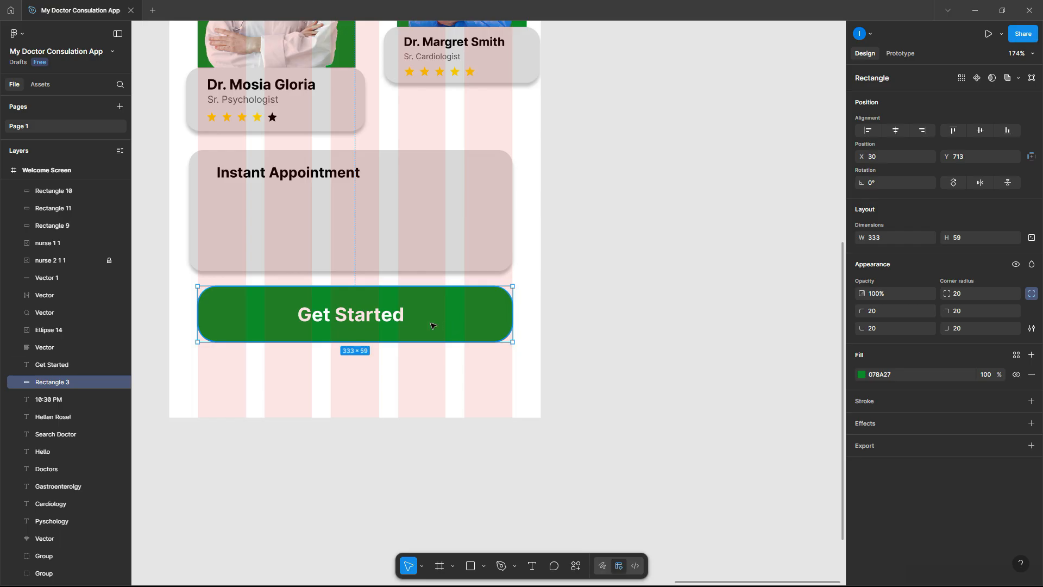
pyautogui.click(375, 318)
pyautogui.press('Delete')
pyautogui.click(395, 313)
pyautogui.moveTo(395, 313); pyautogui.dragTo(383, 391)
pyautogui.moveTo(501, 387); pyautogui.dragTo(542, 389)
pyautogui.moveTo(187, 386); pyautogui.dragTo(169, 386)
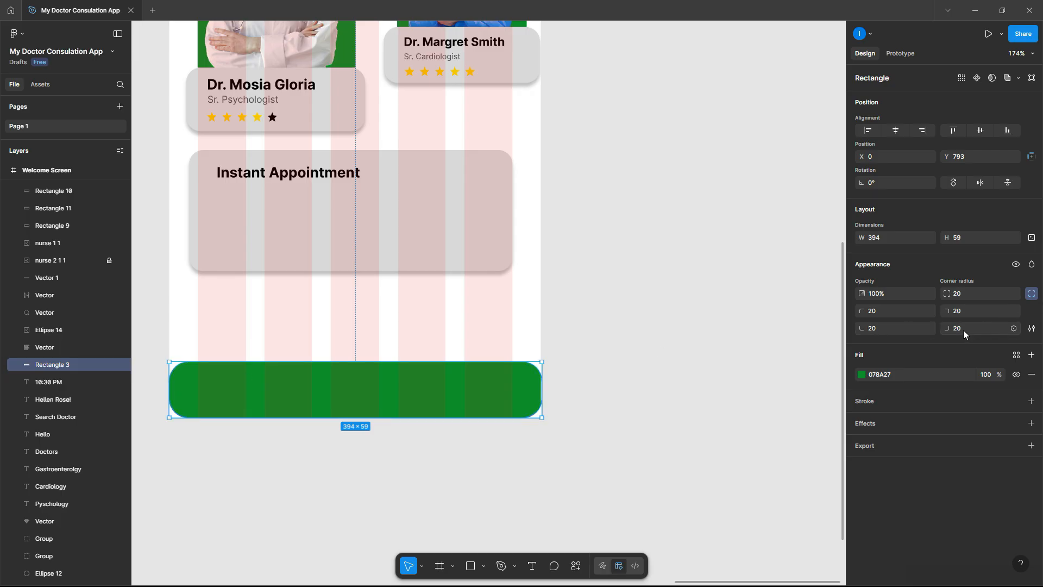
# - Set the green bar's bottom-left and bottom-right corner radii to 0
pyautogui.click(901, 329)
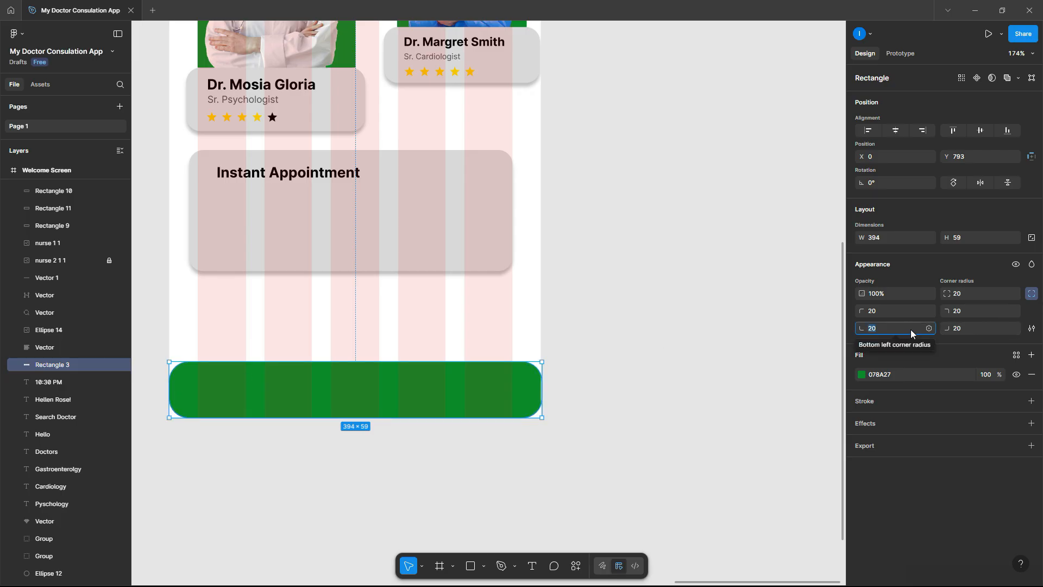
pyautogui.write('0')
pyautogui.click(967, 330)
pyautogui.write('0')
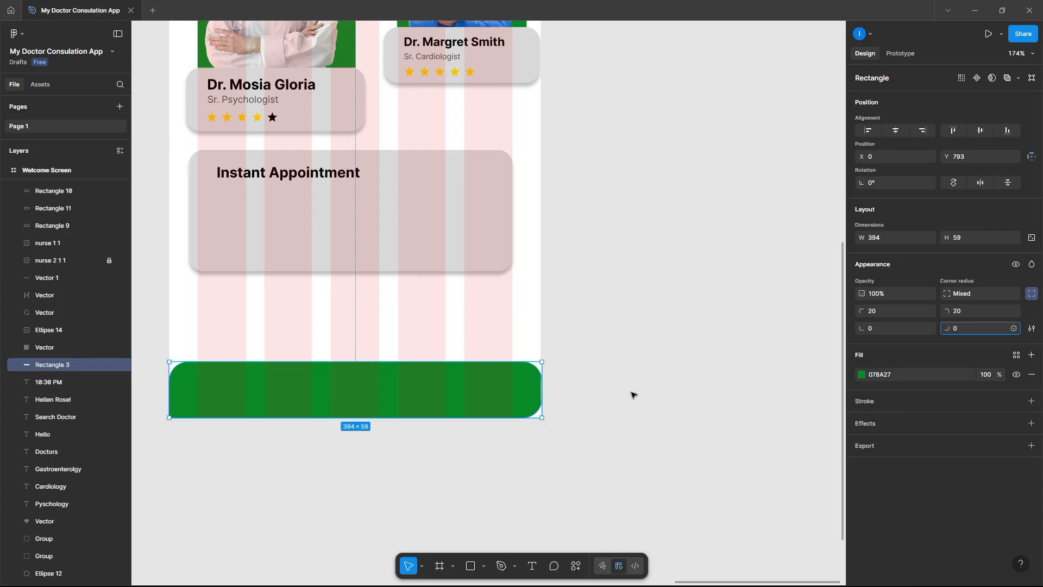
pyautogui.click(880, 327)
pyautogui.click(544, 381)
pyautogui.click(577, 365)
pyautogui.scroll(-5, 519, 387)
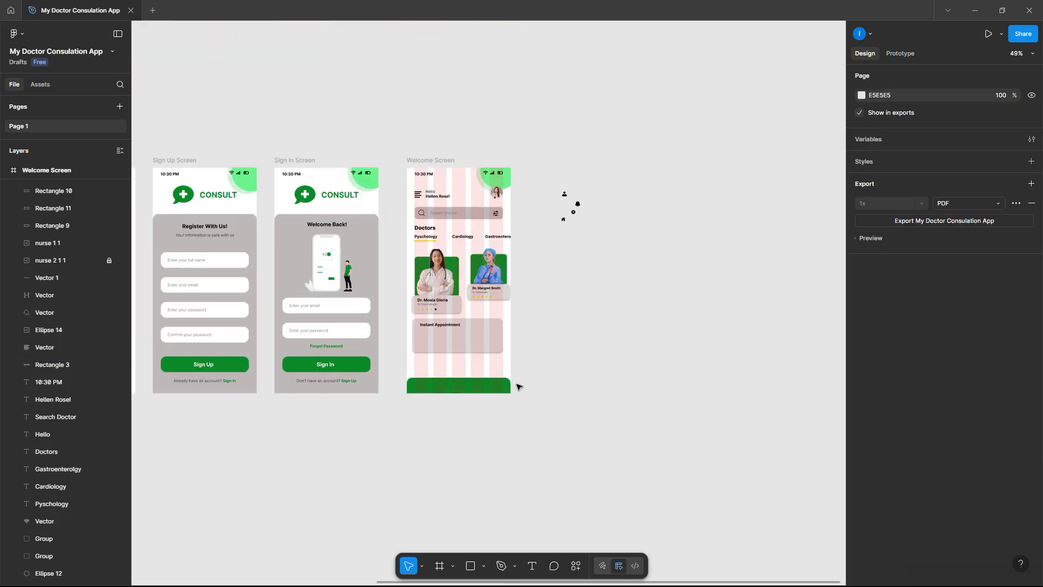
# - Arrange the search, home, bell and person icons in a row beside the Welcome Screen
pyautogui.scroll(2, 594, 187)
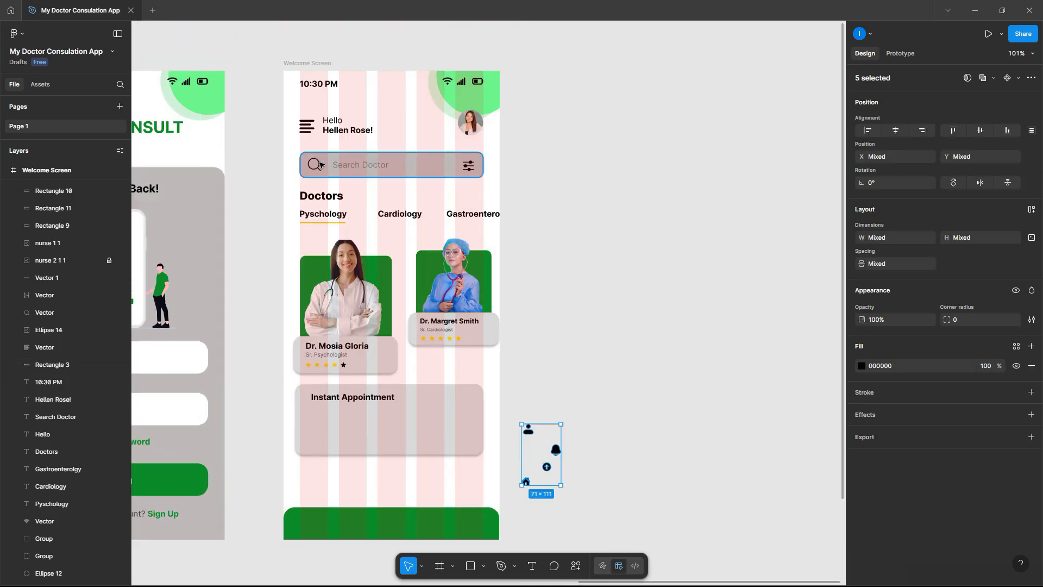
pyautogui.click(317, 165)
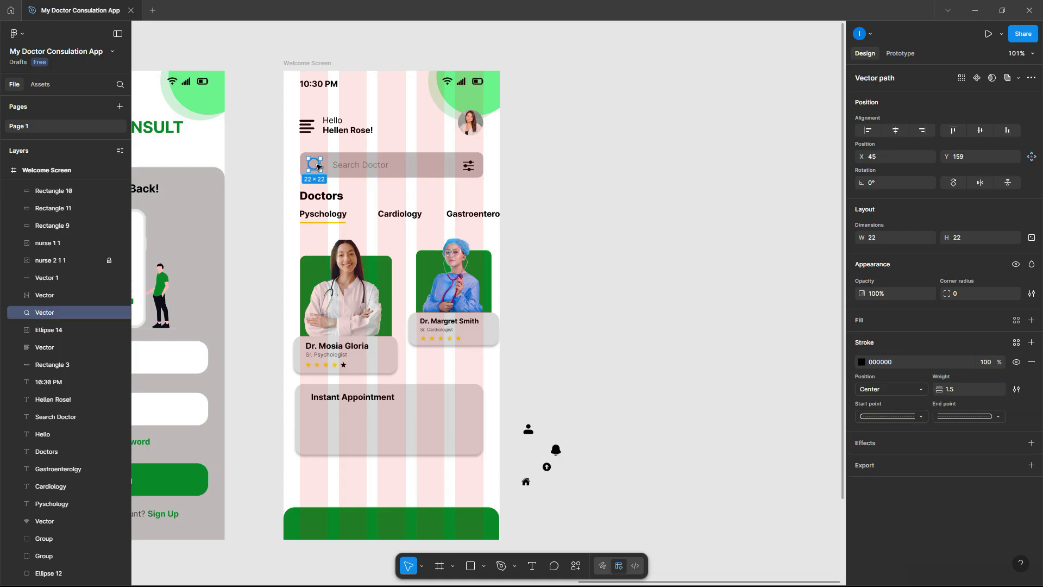
pyautogui.press('super')
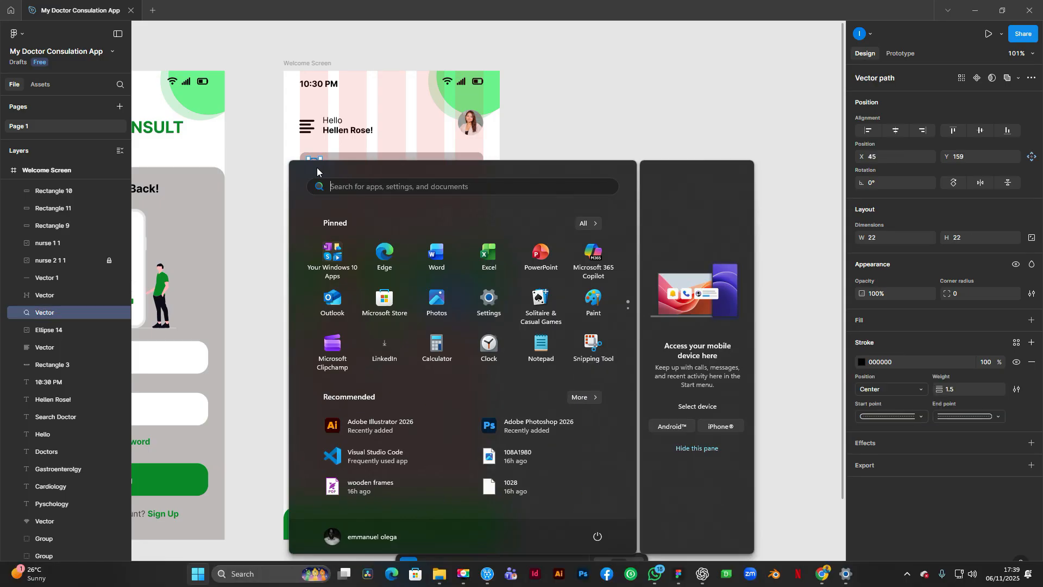
pyautogui.press('super')
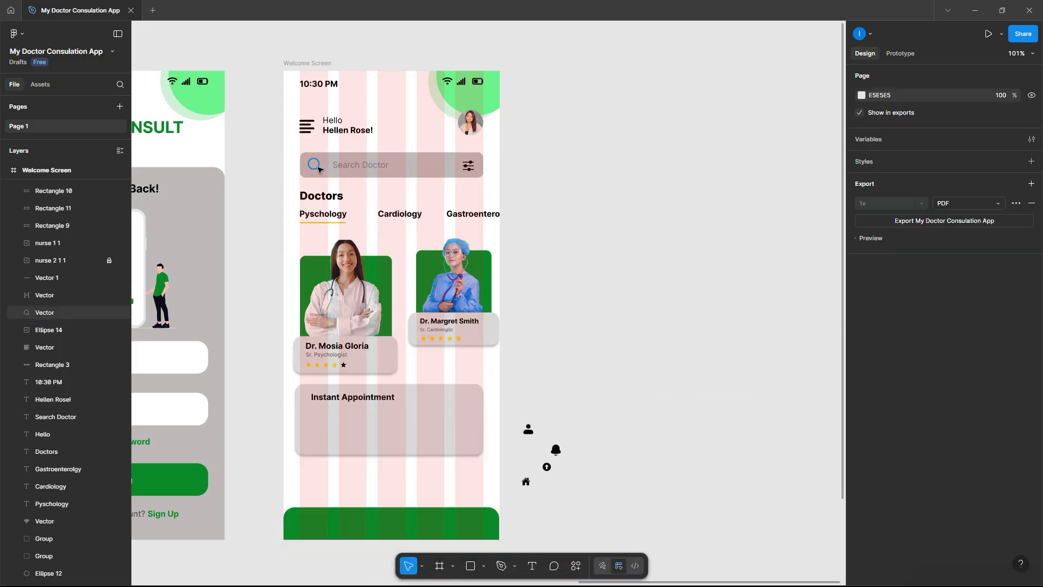
pyautogui.moveTo(317, 165); pyautogui.dragTo(552, 508)
pyautogui.scroll(5, 559, 543)
pyautogui.moveTo(558, 365); pyautogui.dragTo(623, 414)
pyautogui.click(541, 136)
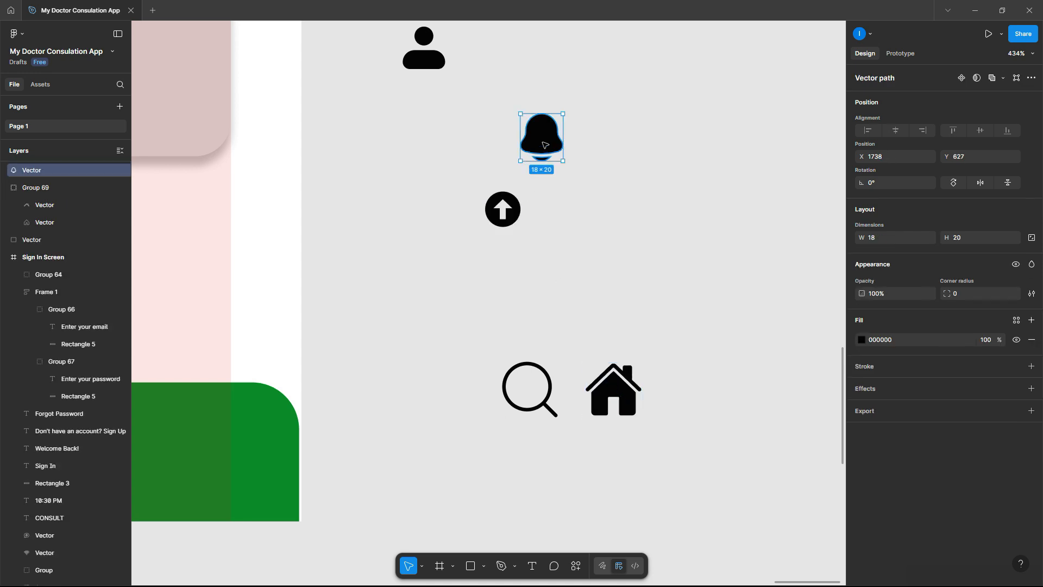
pyautogui.press('Return')
pyautogui.press('Escape')
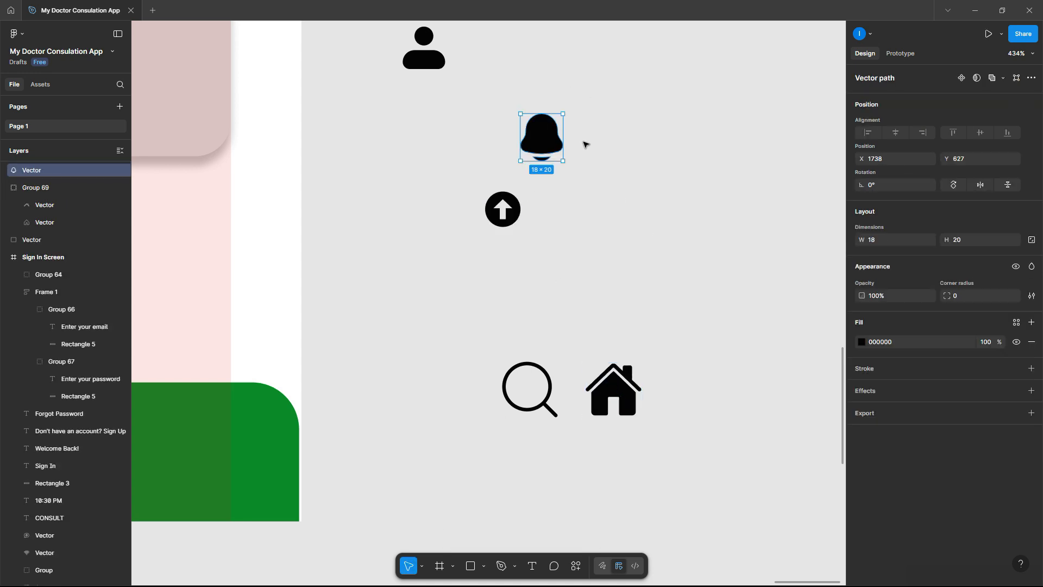
pyautogui.moveTo(553, 133); pyautogui.dragTo(706, 415)
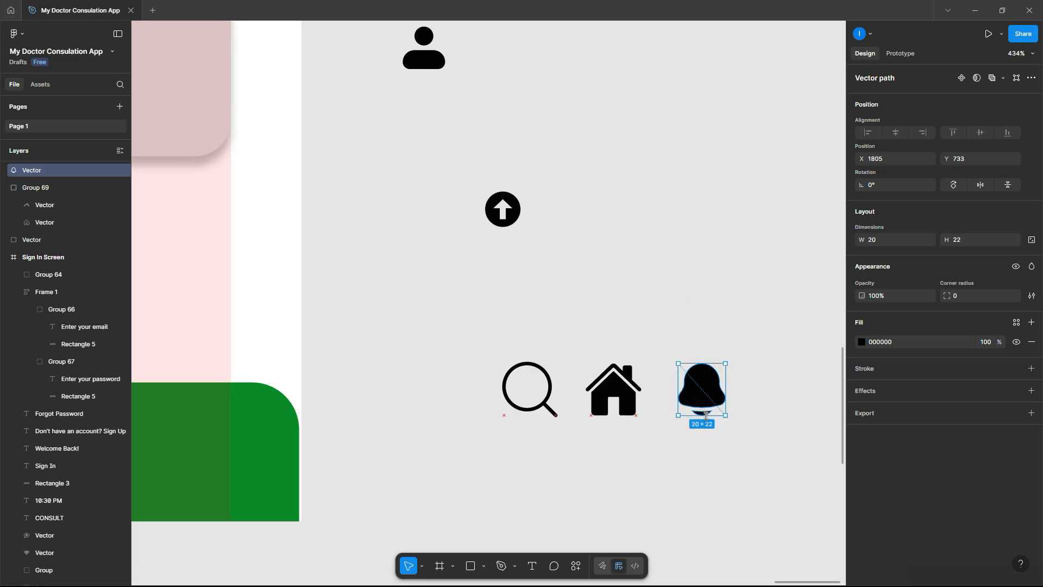
pyautogui.click(578, 212)
pyautogui.moveTo(424, 54); pyautogui.dragTo(786, 394)
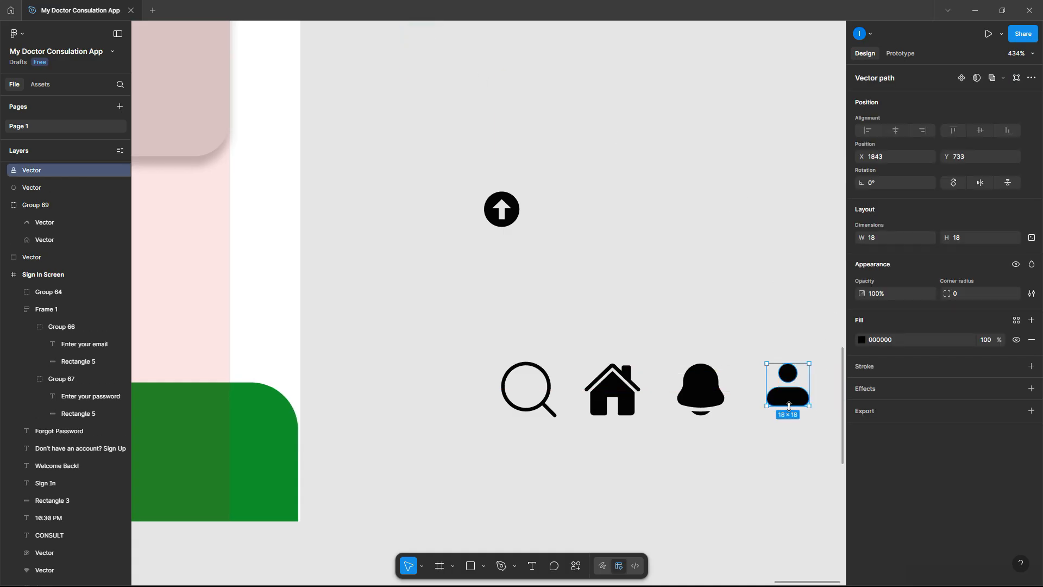
pyautogui.click(728, 302)
# - Make all four icons white FFFFFF, with the magnifier as an unfilled white outline
pyautogui.moveTo(495, 314); pyautogui.dragTo(806, 450)
pyautogui.click(861, 367)
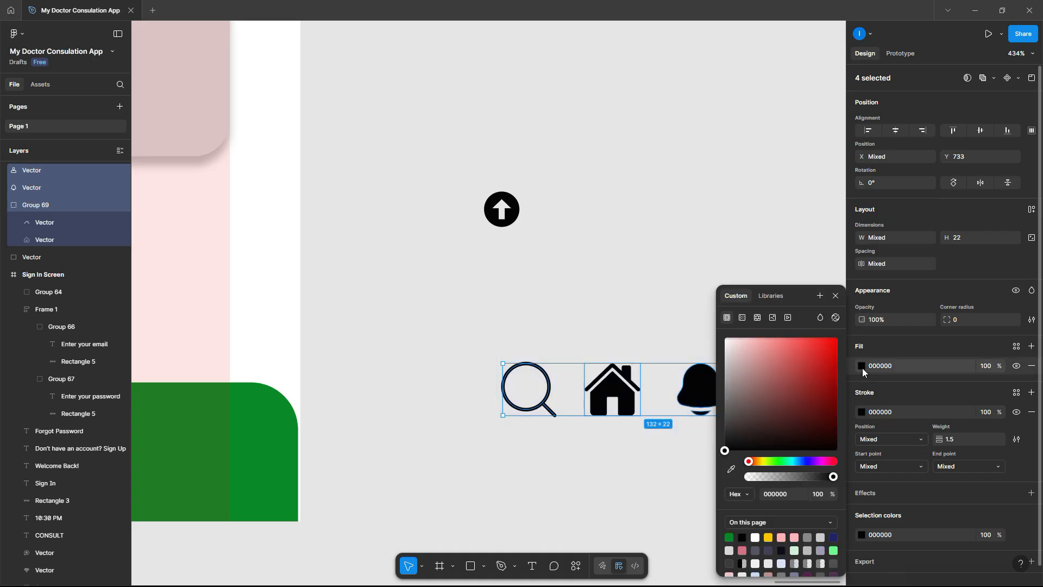
pyautogui.moveTo(798, 341); pyautogui.dragTo(638, 281)
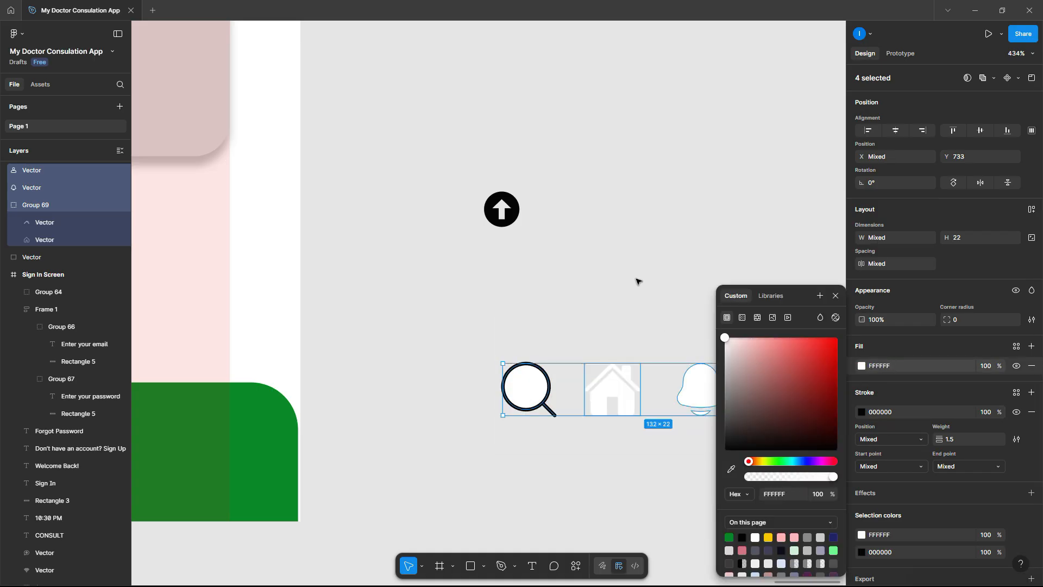
pyautogui.click(638, 281)
pyautogui.click(538, 369)
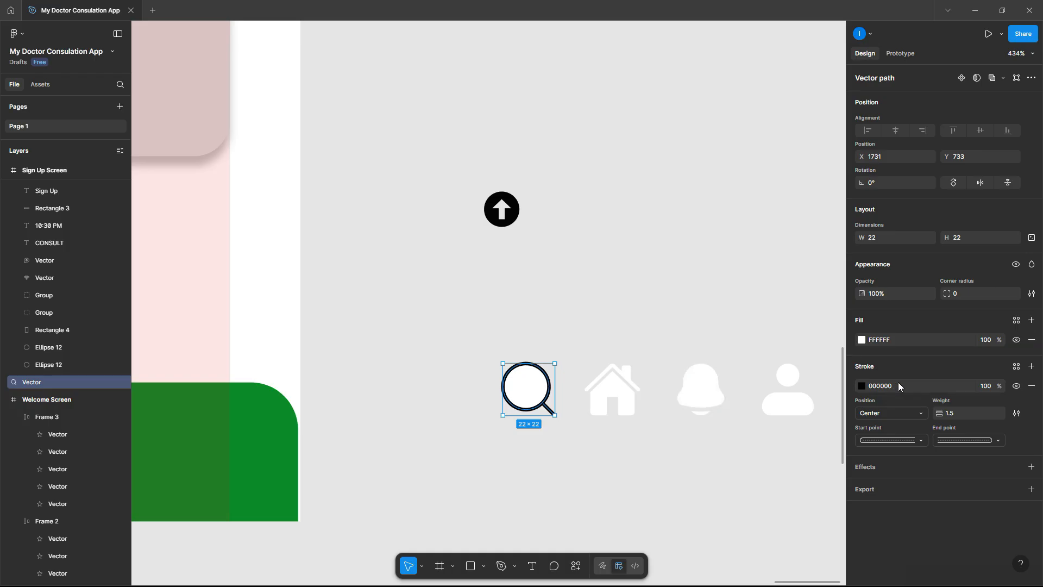
pyautogui.click(1031, 341)
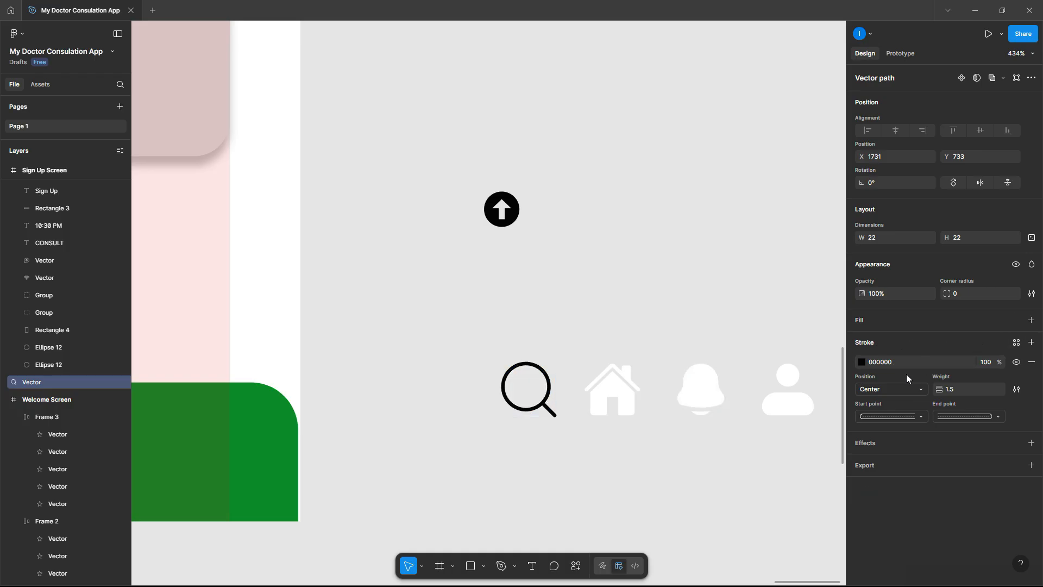
pyautogui.click(864, 362)
pyautogui.moveTo(768, 358); pyautogui.dragTo(640, 302)
pyautogui.click(687, 253)
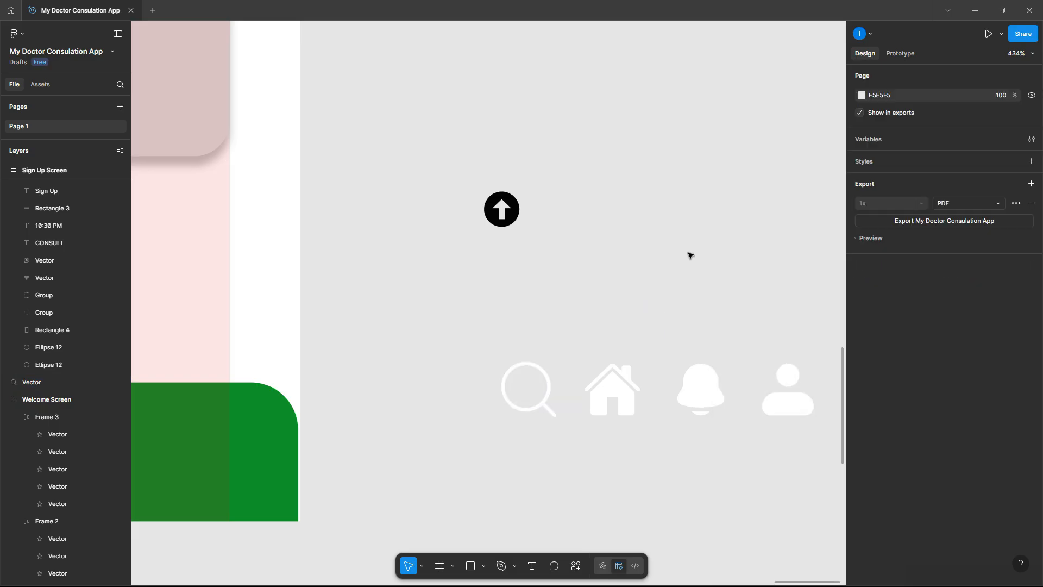
pyautogui.scroll(-5, 687, 255)
# - Put the four icons in an auto layout row with gap 70, centred in the green bar
pyautogui.moveTo(781, 366); pyautogui.dragTo(546, 280)
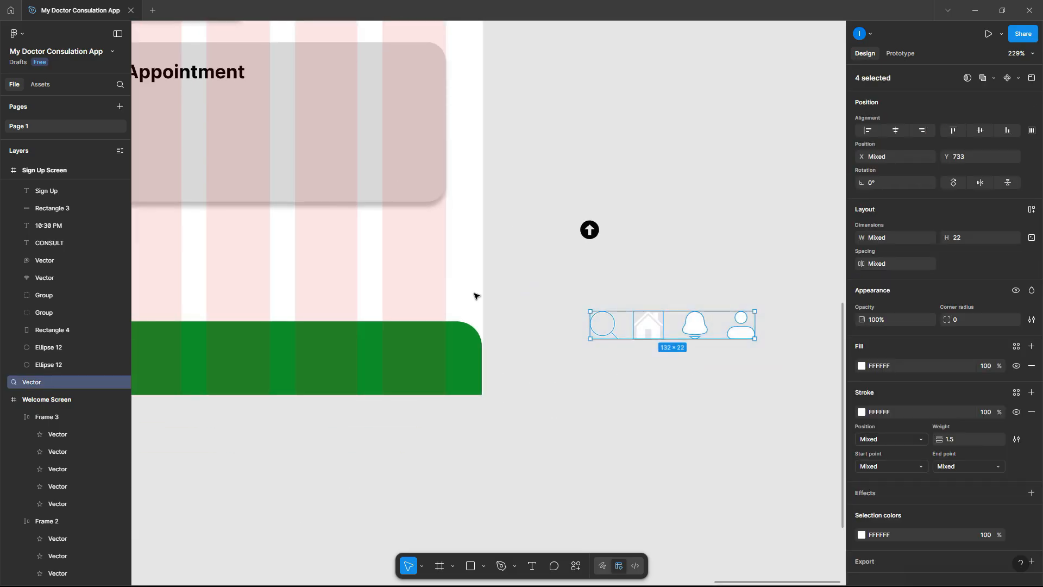
pyautogui.rightClick(639, 326)
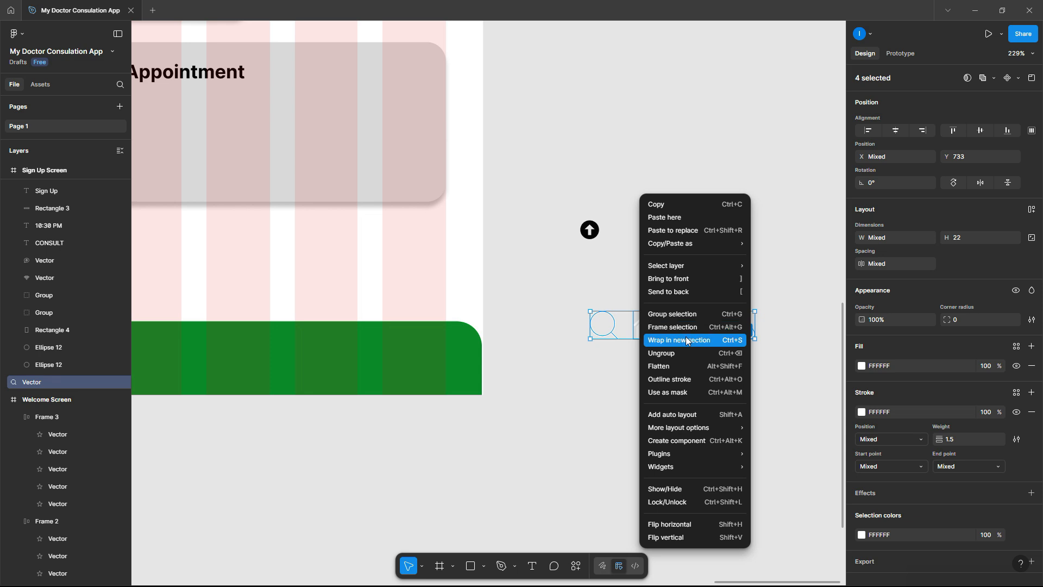
pyautogui.click(683, 414)
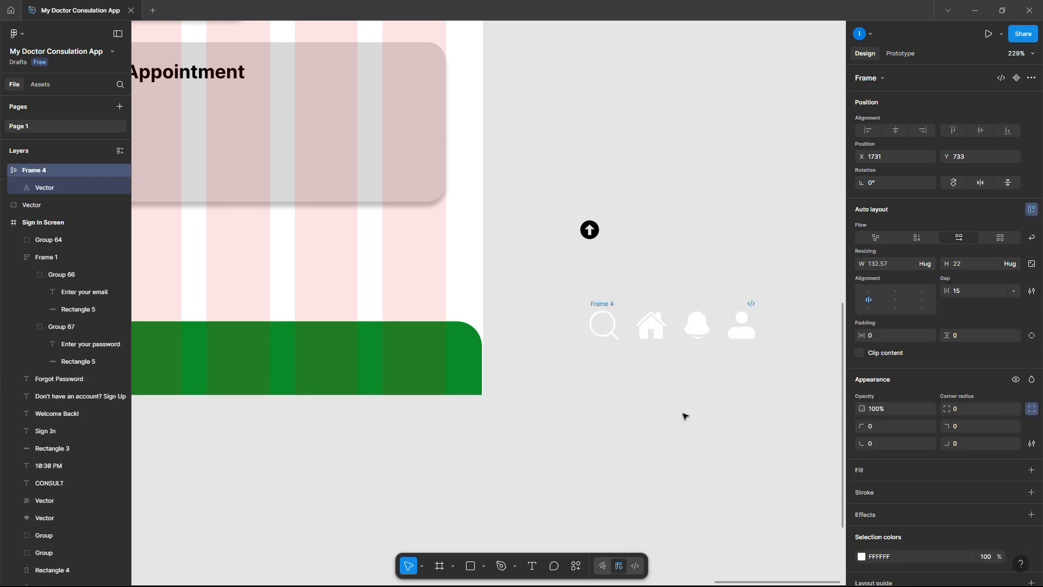
pyautogui.scroll(-5, 690, 363)
pyautogui.moveTo(677, 350); pyautogui.dragTo(452, 369)
pyautogui.scroll(4, 452, 369)
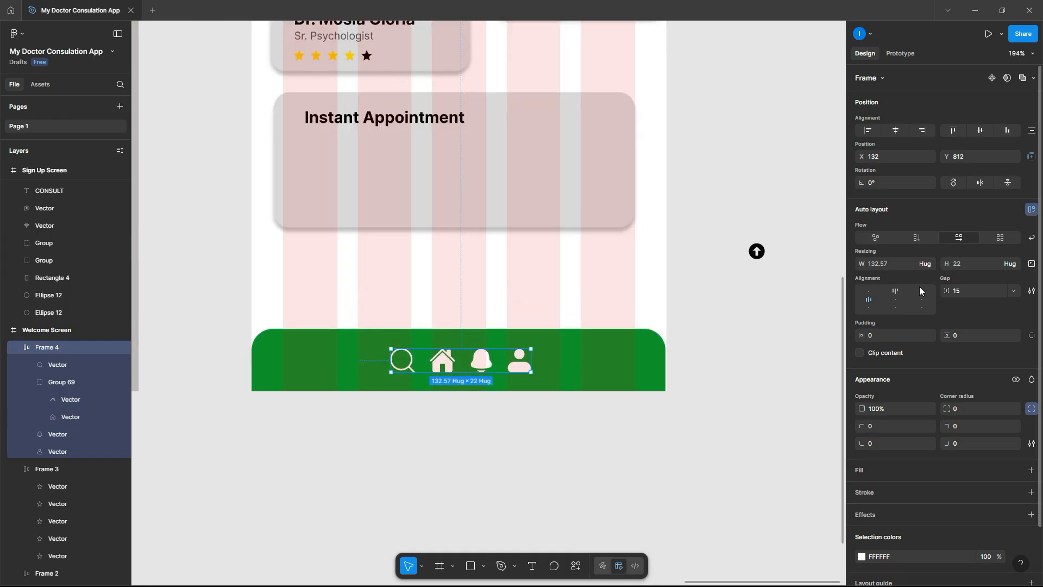
pyautogui.click(967, 291)
pyautogui.write('70')
pyautogui.press('Return')
pyautogui.moveTo(541, 360); pyautogui.dragTo(504, 359)
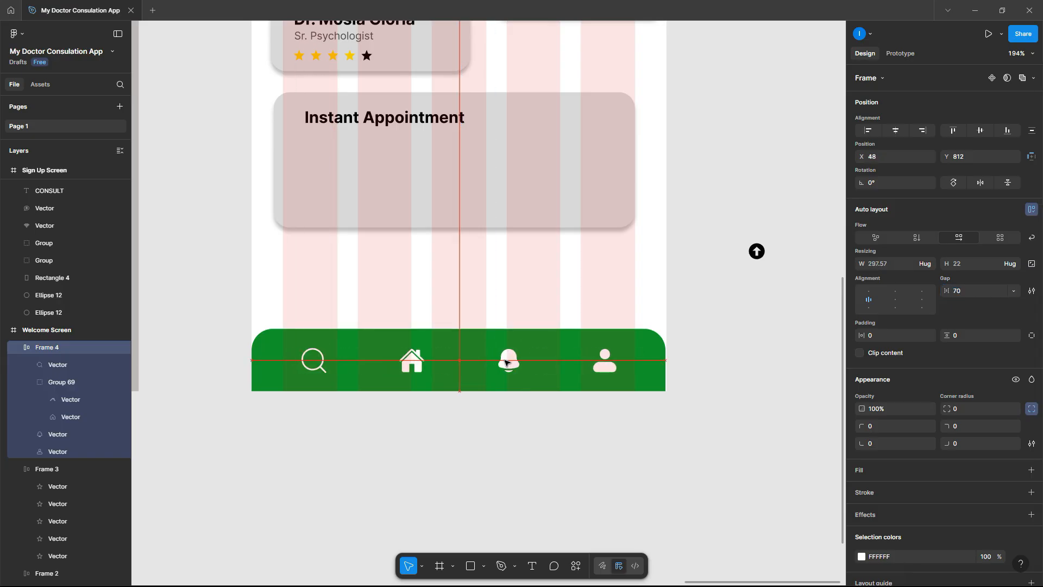
# - Resize the Instant Appointment card to 342×197
pyautogui.moveTo(623, 433); pyautogui.dragTo(384, 346)
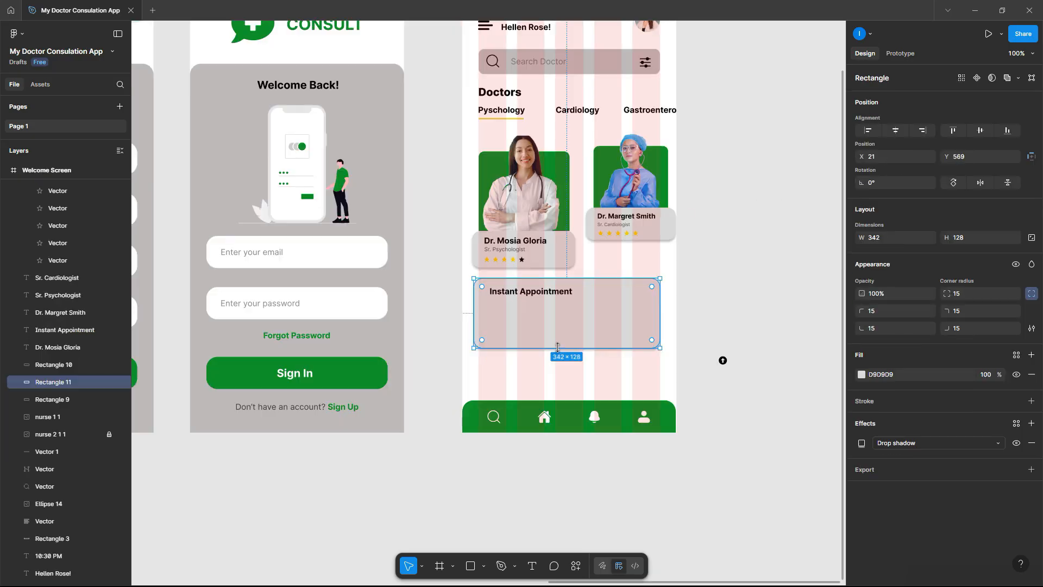
pyautogui.moveTo(558, 348); pyautogui.dragTo(566, 385)
pyautogui.moveTo(663, 344); pyautogui.dragTo(660, 343)
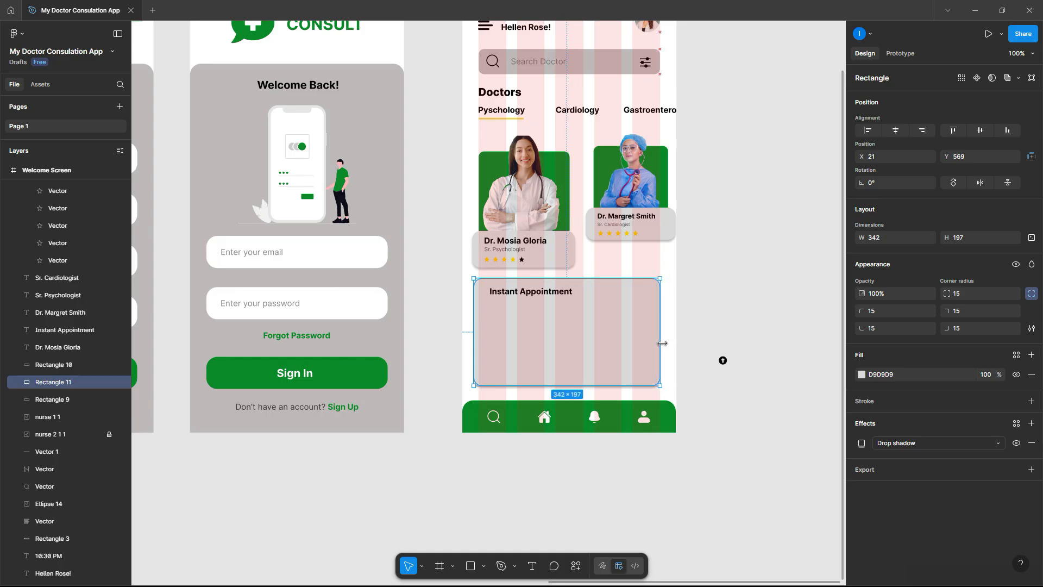
# - Narrow the card to X 30 and centre the Instant Appointment heading on it
pyautogui.moveTo(476, 323); pyautogui.dragTo(481, 323)
pyautogui.press('Escape')
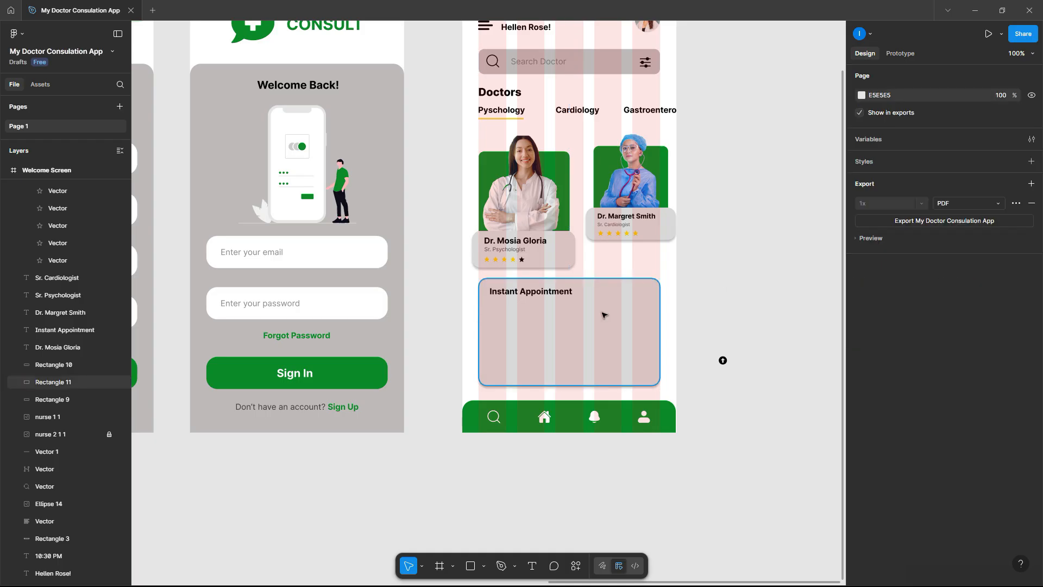
pyautogui.keyDown('ctrl'); pyautogui.scroll(5, 558, 318); pyautogui.keyUp('ctrl')
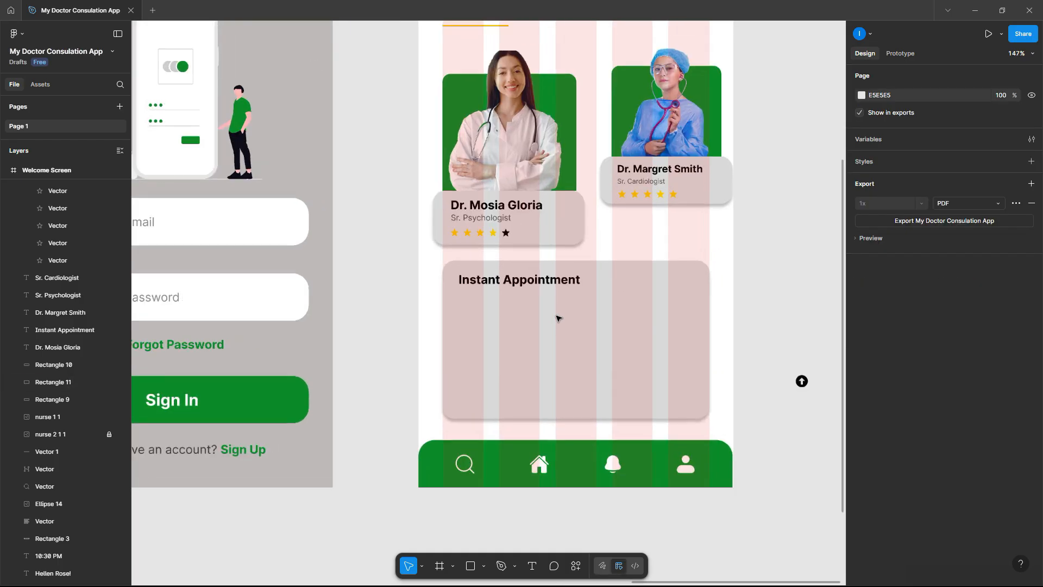
pyautogui.click(569, 273)
pyautogui.moveTo(570, 273); pyautogui.dragTo(612, 279)
pyautogui.moveTo(808, 322); pyautogui.dragTo(436, 245)
pyautogui.click(898, 134)
pyautogui.click(790, 269)
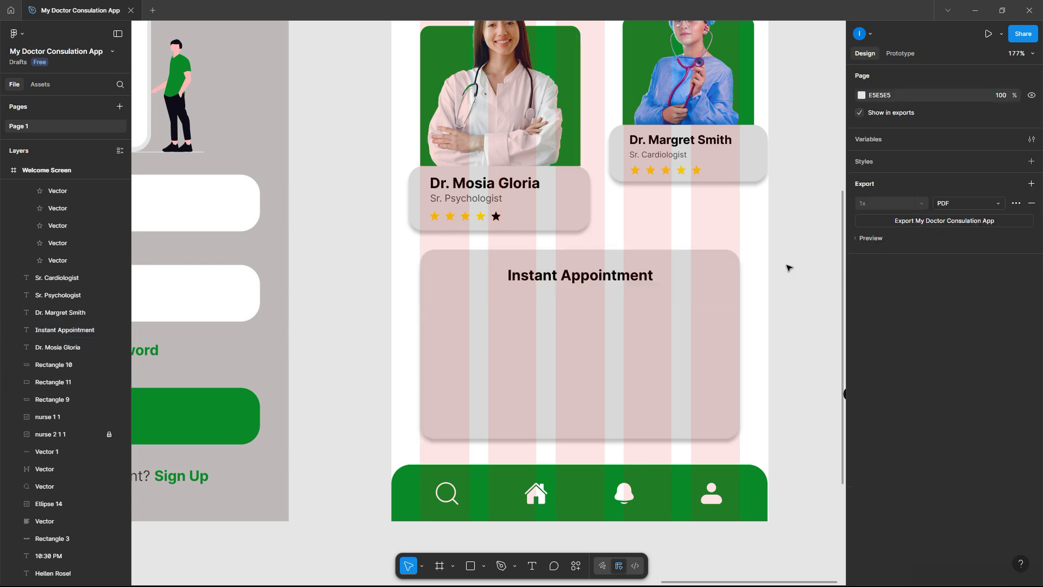
pyautogui.scroll(-5, 788, 268)
pyautogui.scroll(5, 576, 292)
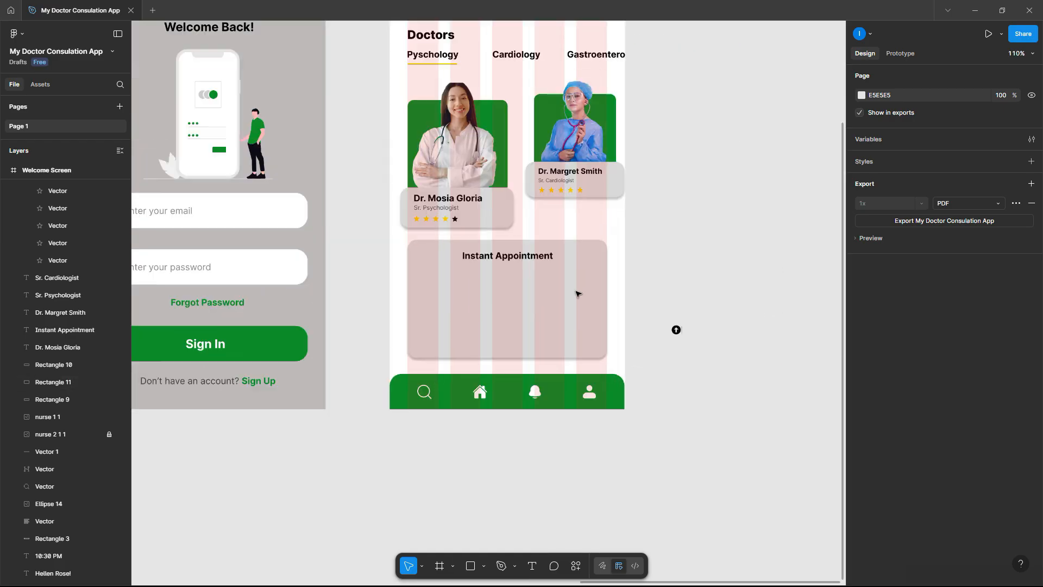
# - Draw a text box in the card and fill it with Lorem Ipsum plugin text
pyautogui.rightClick(481, 294)
pyautogui.moveTo(560, 453)
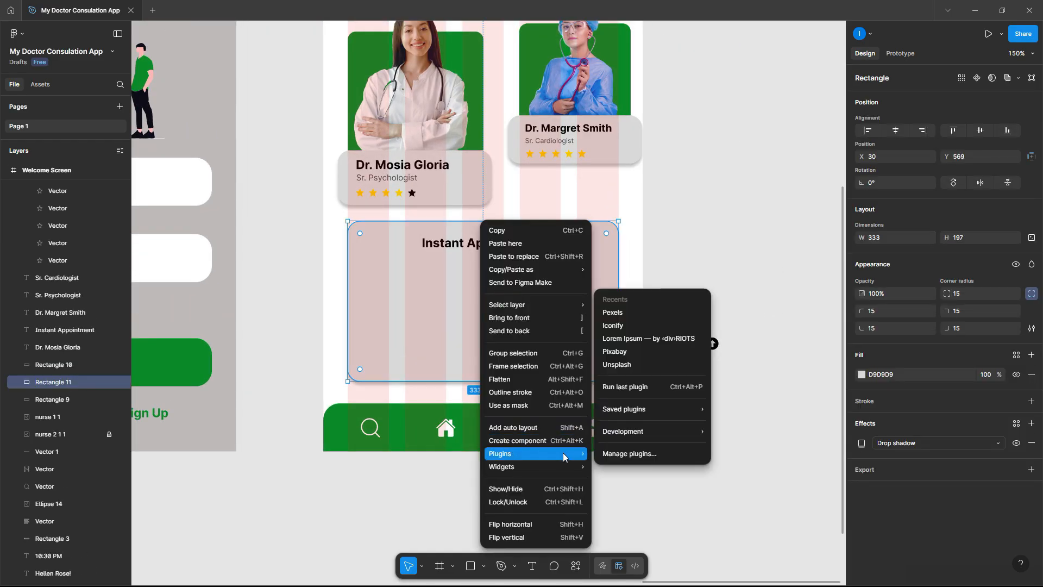
pyautogui.click(642, 336)
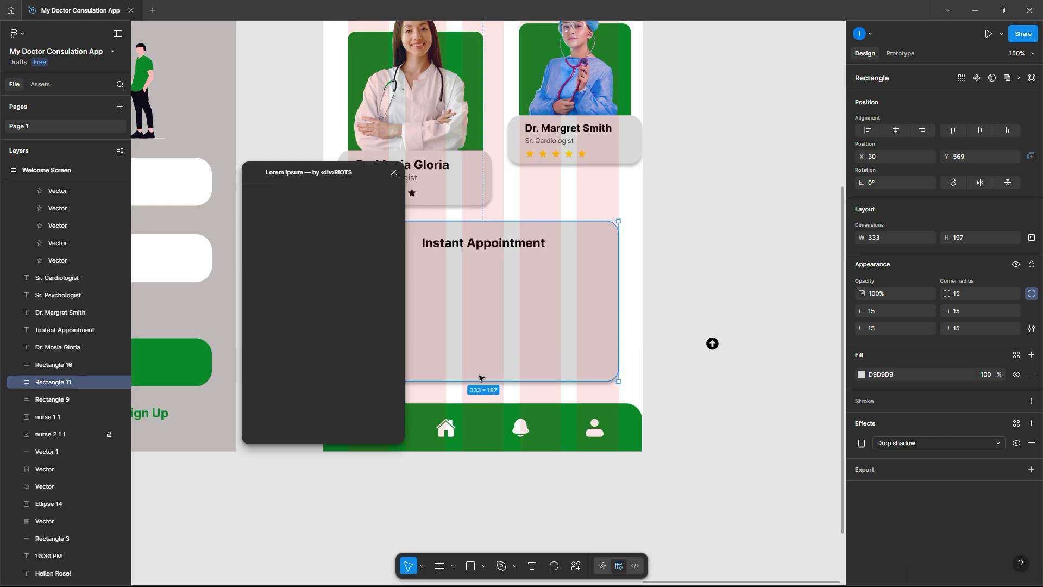
pyautogui.moveTo(363, 173); pyautogui.dragTo(287, 170)
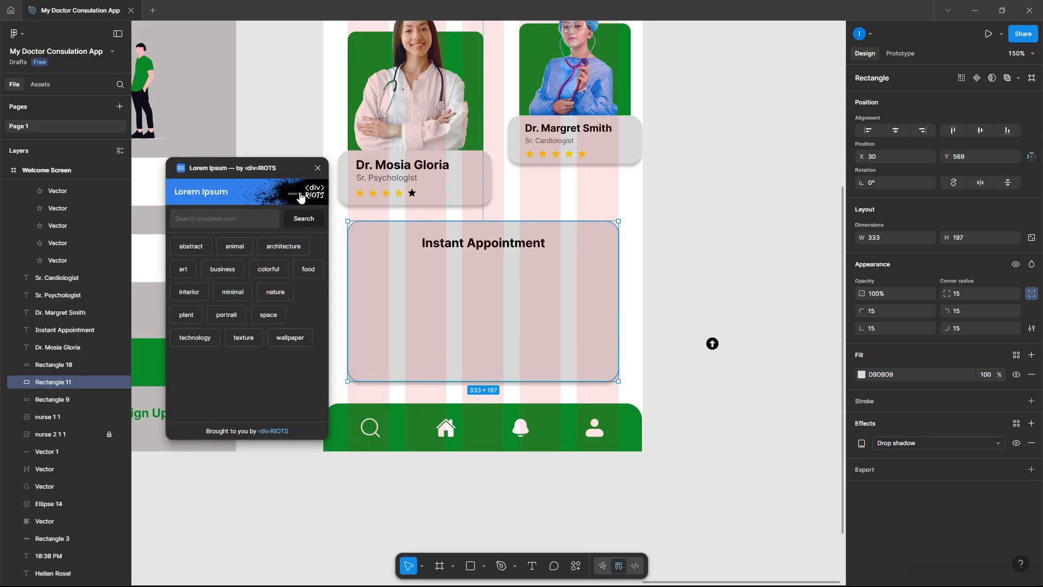
pyautogui.click(532, 566)
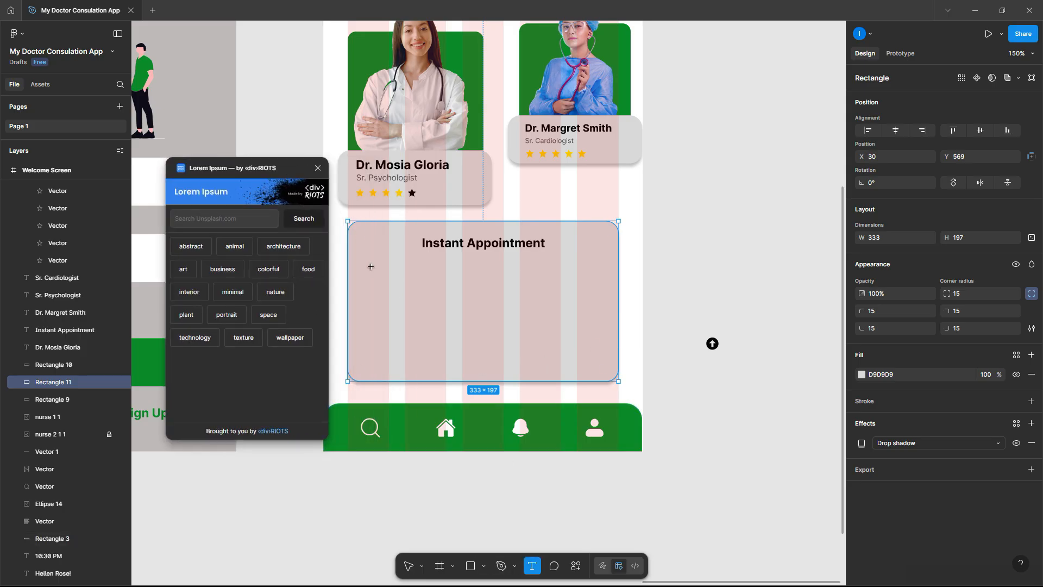
pyautogui.moveTo(357, 260); pyautogui.dragTo(607, 340)
pyautogui.click(276, 344)
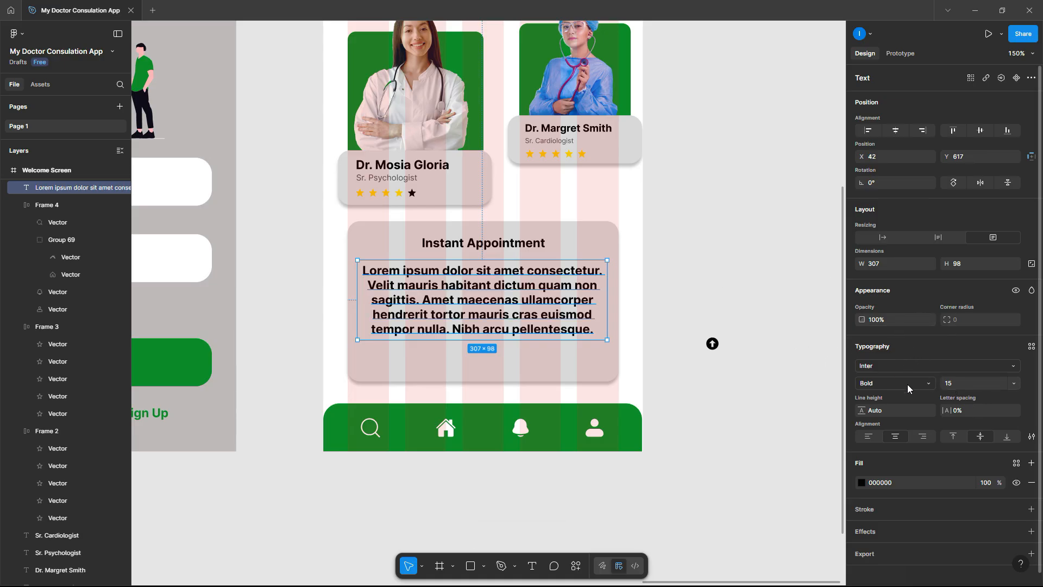
# - Set the lorem ipsum paragraph's font weight to Regular
pyautogui.click(908, 388)
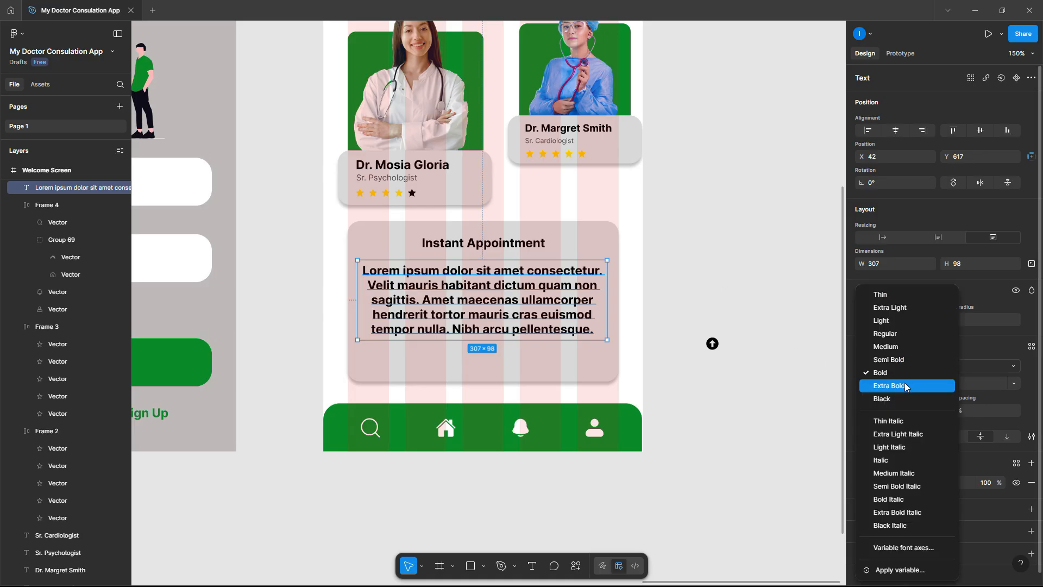
pyautogui.click(899, 336)
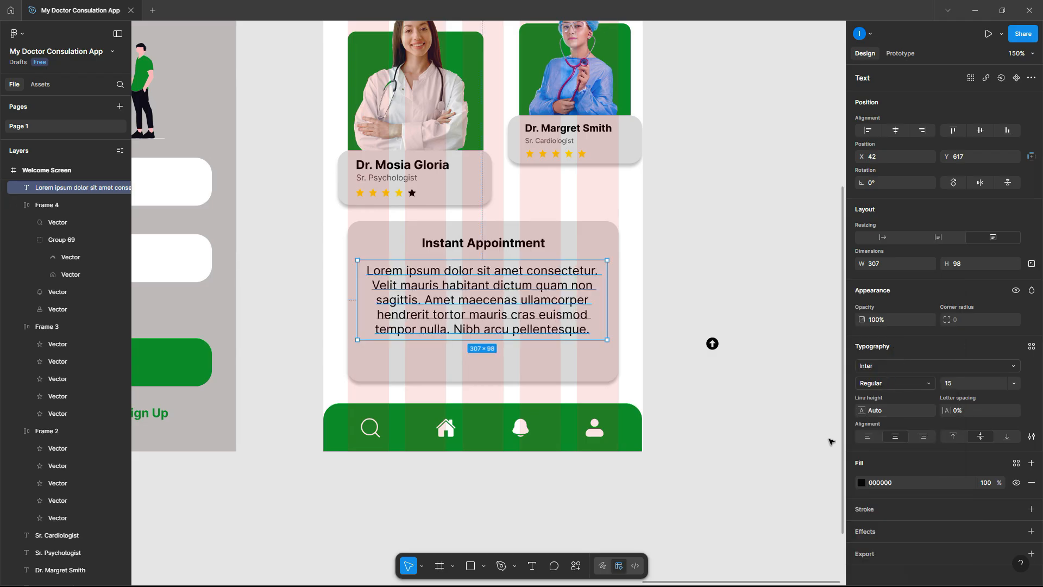
pyautogui.click(690, 317)
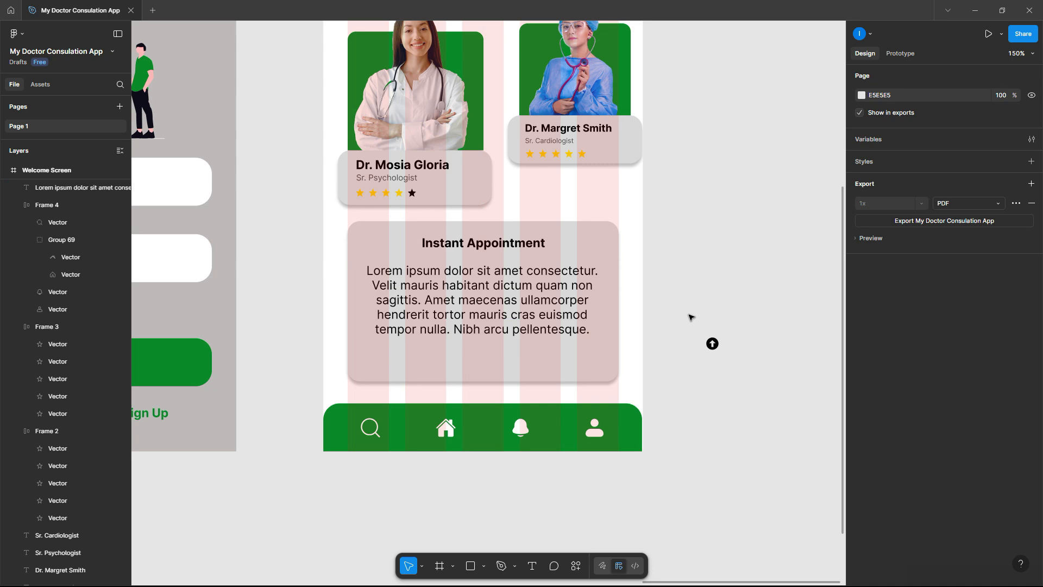
pyautogui.scroll(-5, 690, 317)
pyautogui.scroll(5, 691, 318)
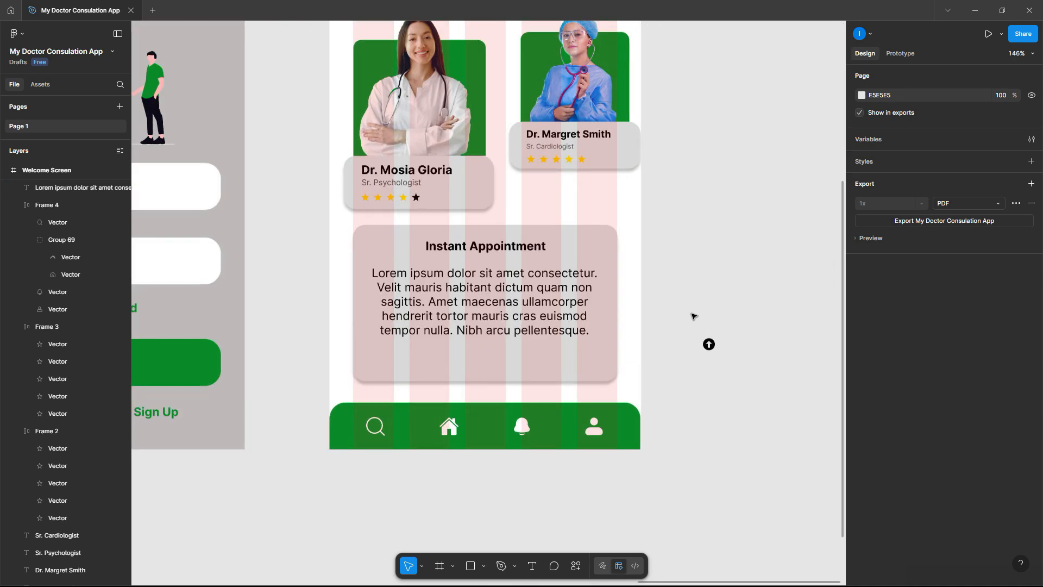
pyautogui.scroll(-3, 691, 318)
# - Copy the green Sign In button shape into the card and shrink it to 153×27
pyautogui.click(368, 345)
pyautogui.moveTo(444, 350); pyautogui.dragTo(629, 339)
pyautogui.scroll(6, 622, 340)
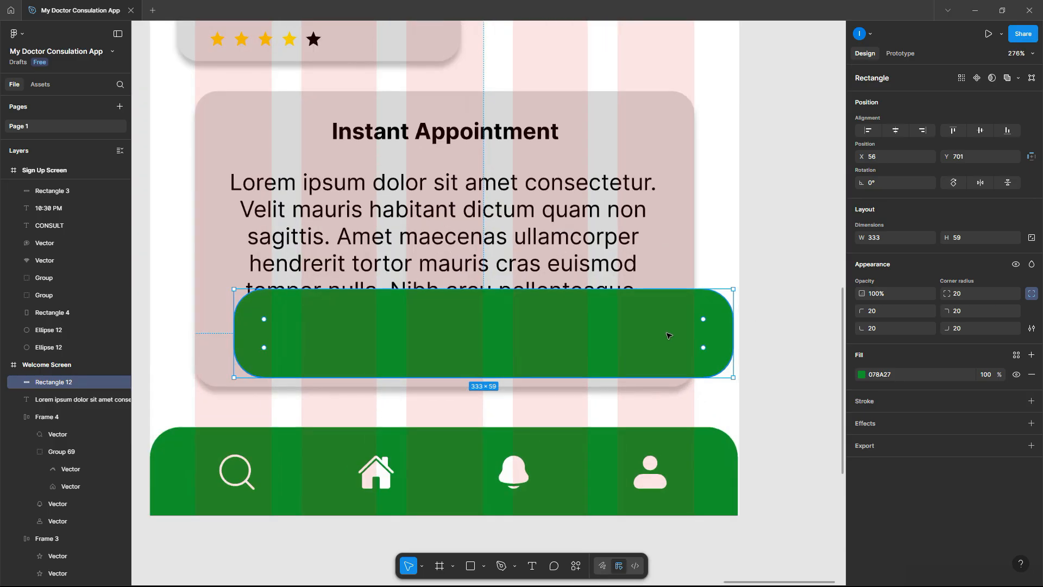
pyautogui.moveTo(736, 336); pyautogui.dragTo(531, 340)
pyautogui.scroll(-5, 530, 342)
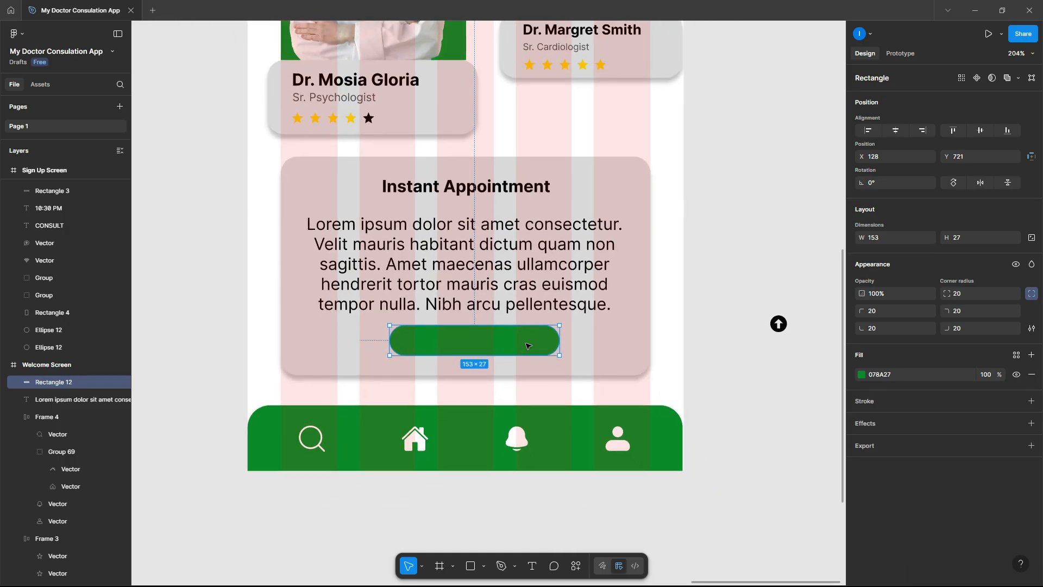
pyautogui.scroll(-6, 527, 344)
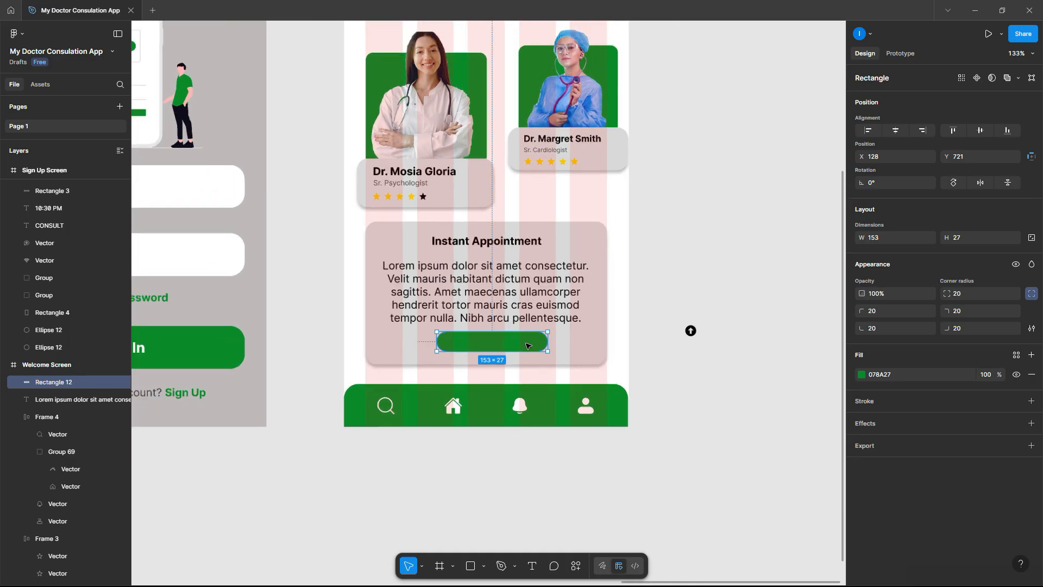
pyautogui.scroll(3, 529, 341)
pyautogui.scroll(-3, 276, 356)
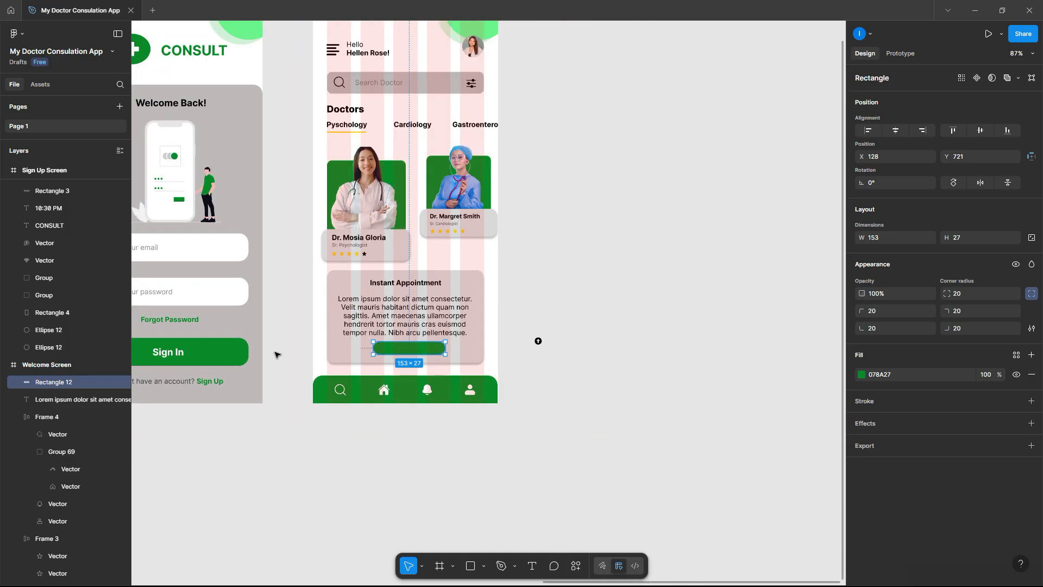
pyautogui.scroll(4, 382, 342)
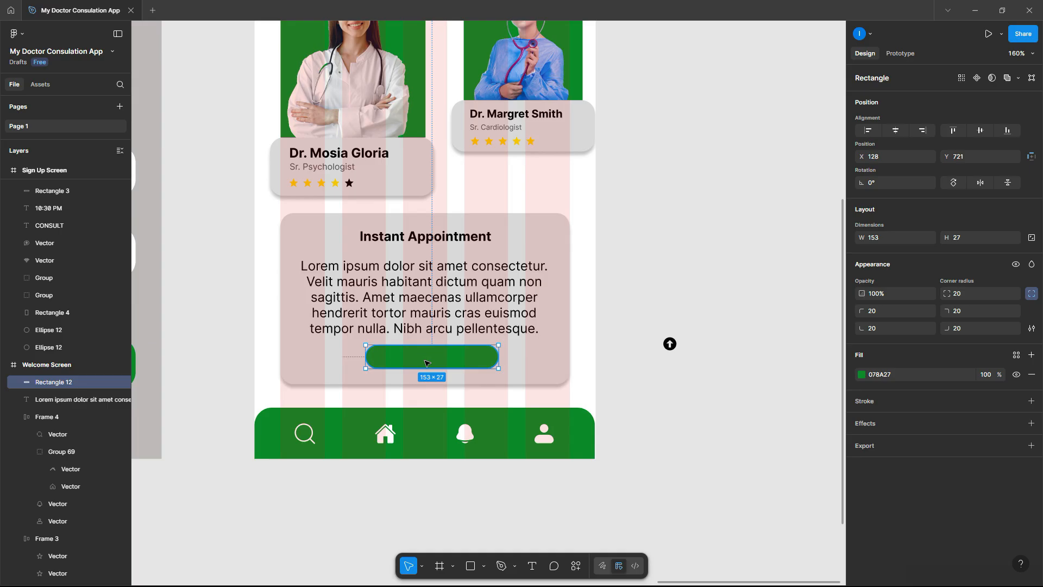
# - Fill the new button with the blue sampled from the doctor's scrubs
pyautogui.click(862, 374)
pyautogui.click(731, 469)
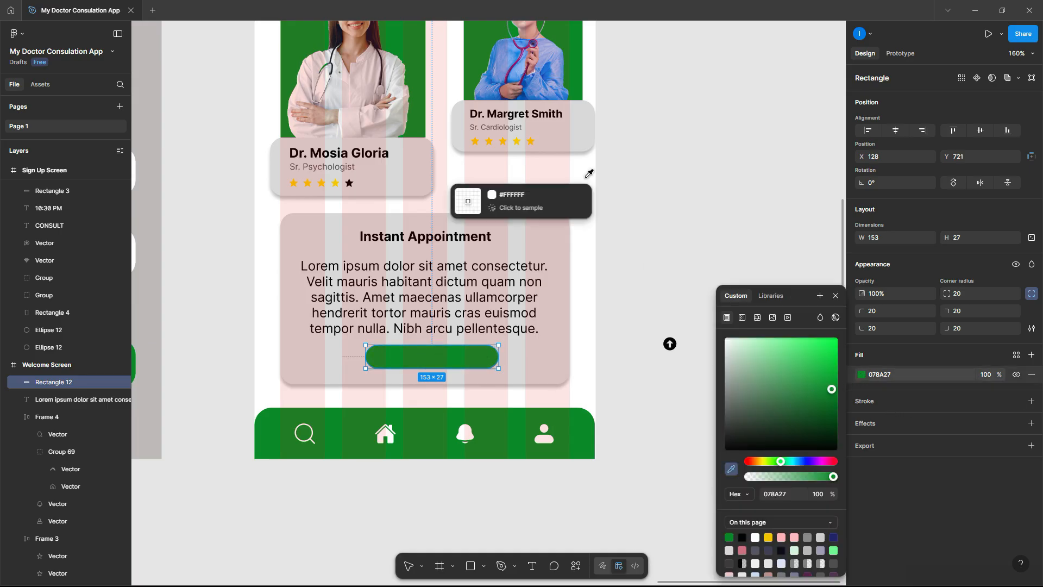
pyautogui.click(555, 62)
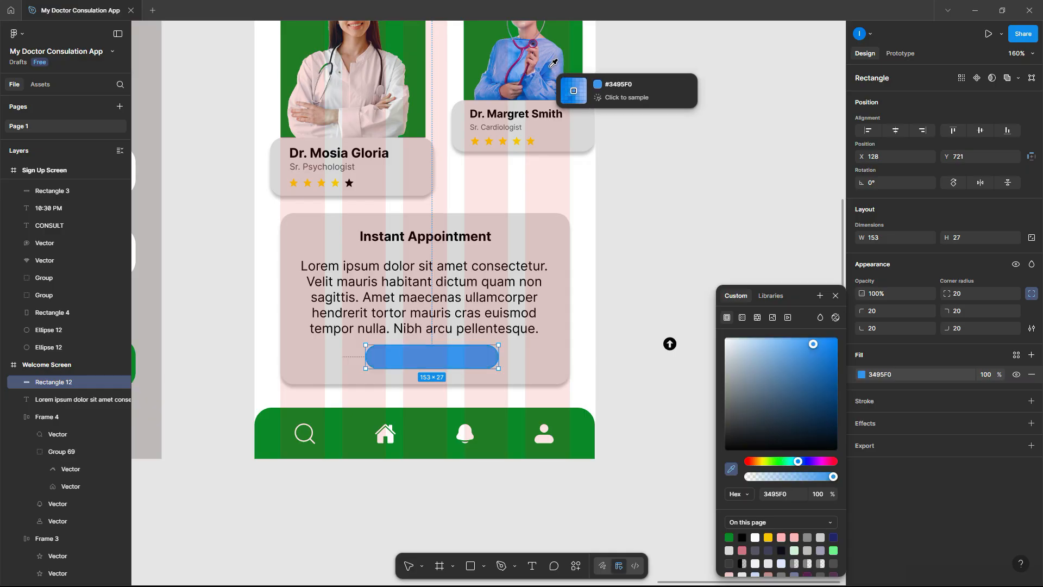
pyautogui.click(638, 197)
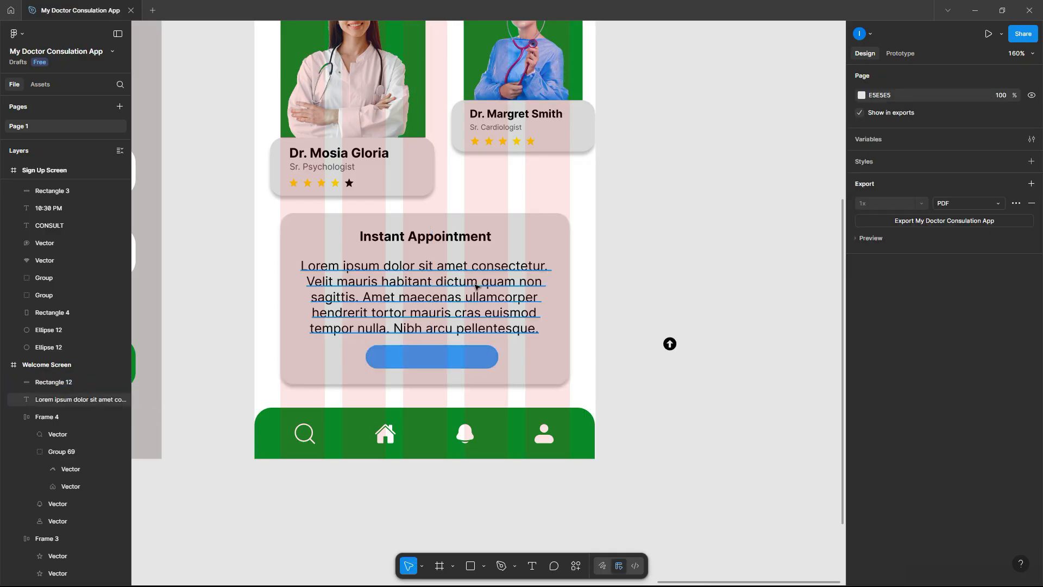
pyautogui.scroll(-3, 478, 285)
pyautogui.scroll(3, 165, 321)
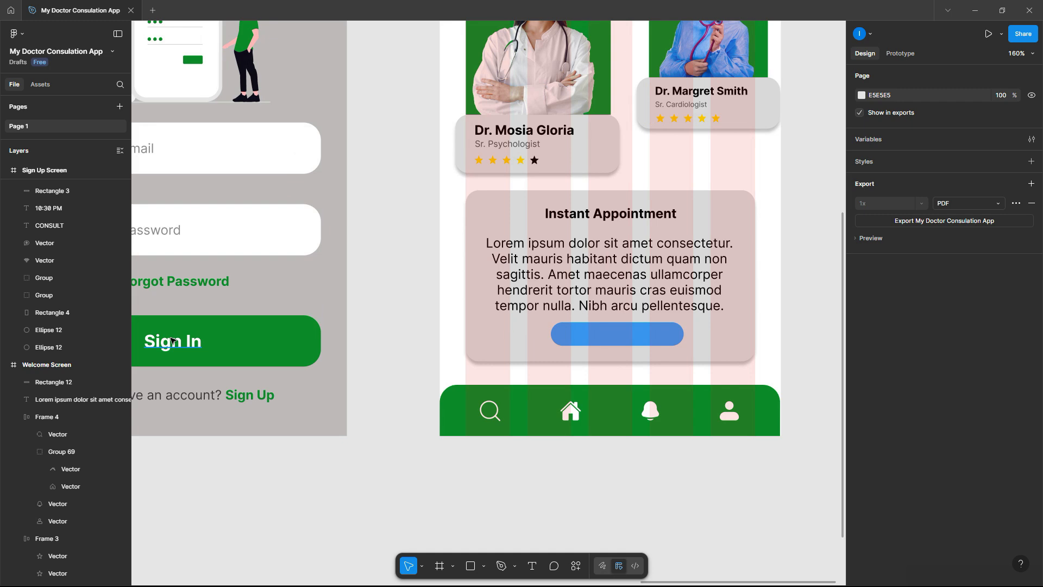
# - Move the Sign In label onto the blue button and retype it as 'Read More'
pyautogui.click(172, 340)
pyautogui.moveTo(169, 343); pyautogui.dragTo(618, 336)
pyautogui.scroll(5, 656, 337)
pyautogui.scroll(4, 655, 336)
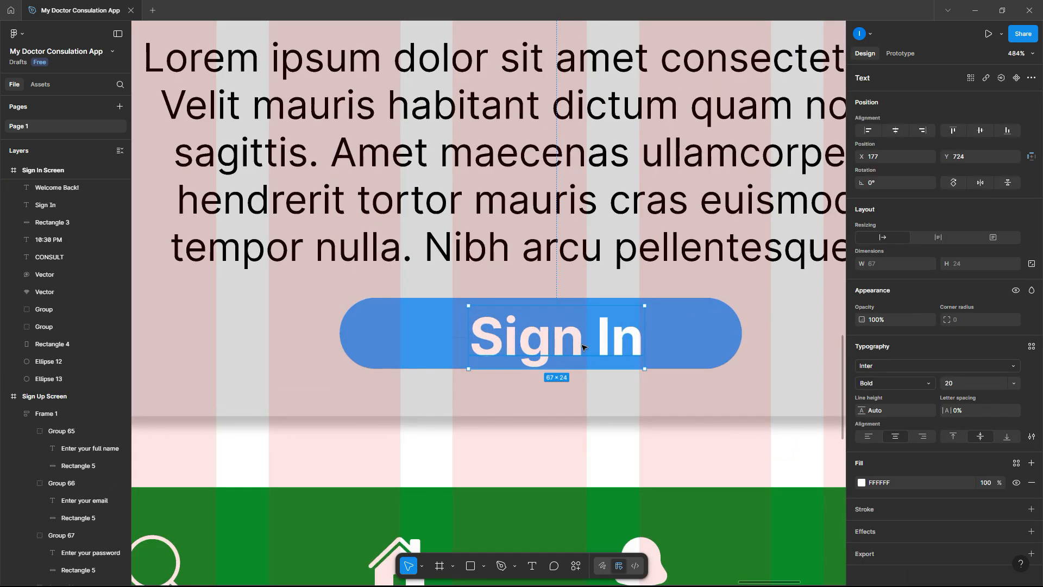
pyautogui.doubleClick(607, 342)
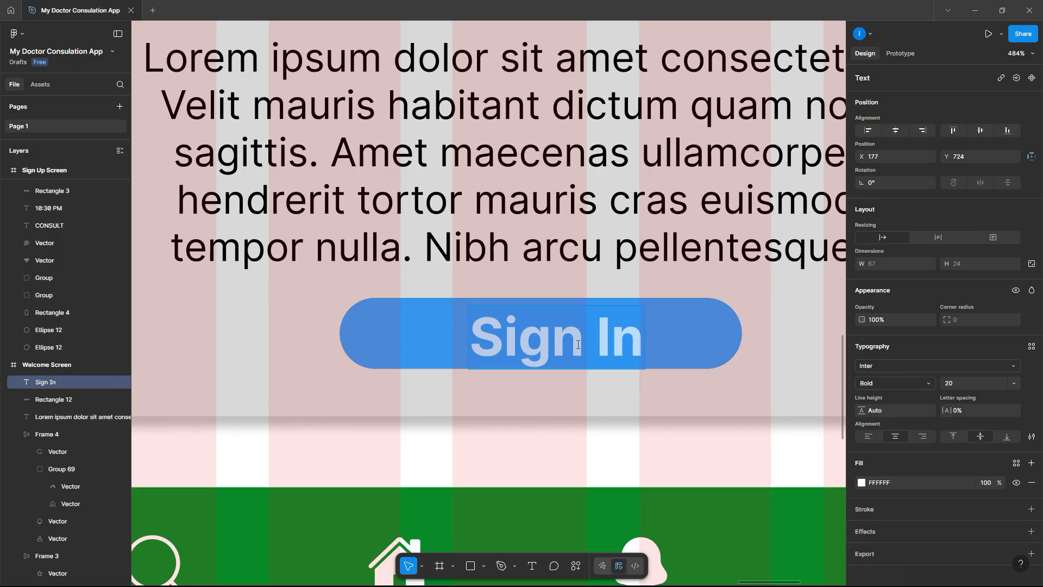
pyautogui.write('Read Mo')
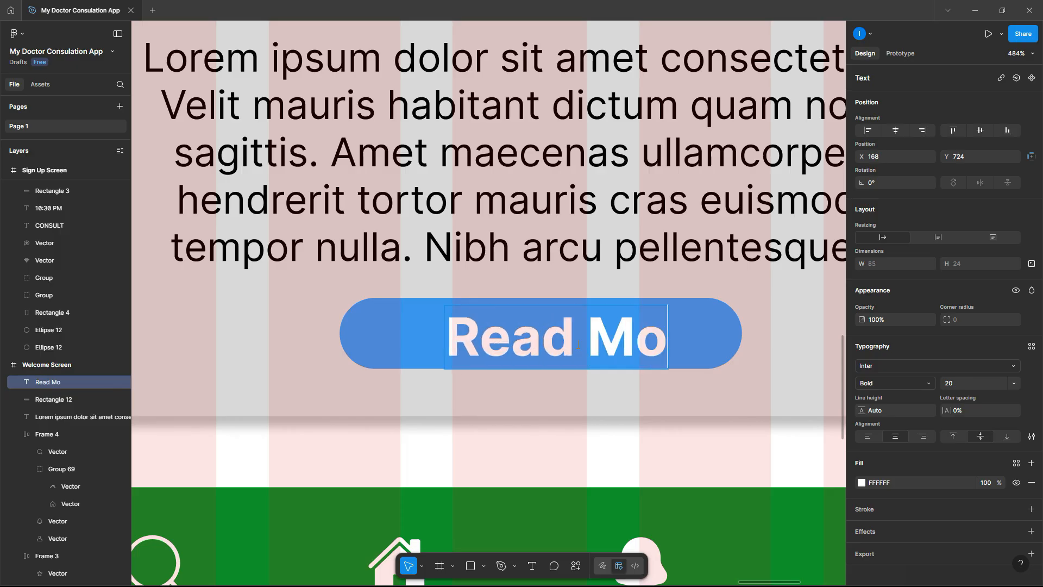
pyautogui.write('re')
pyautogui.scroll(-10, 577, 341)
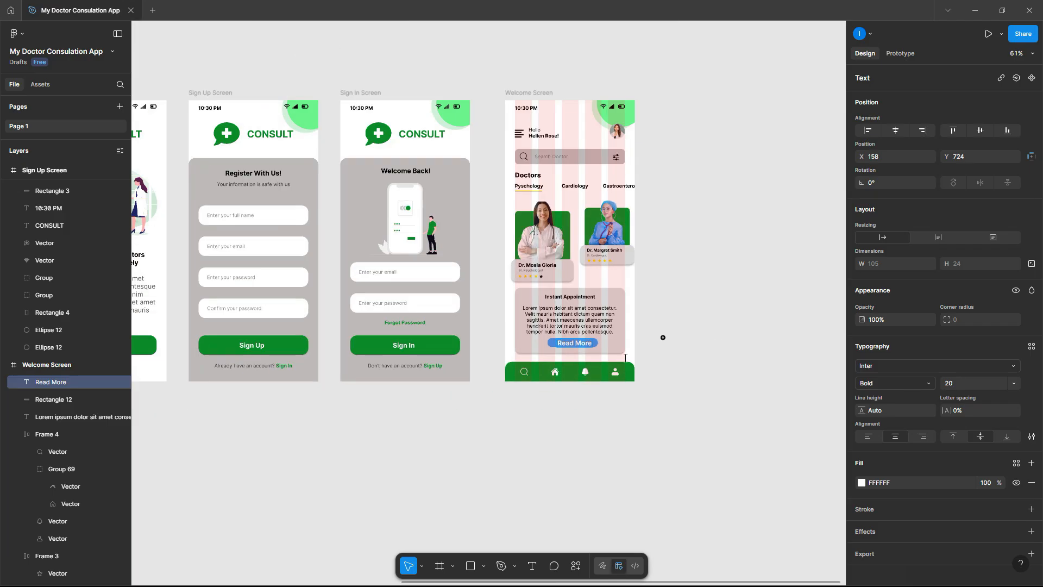
pyautogui.click(659, 368)
pyautogui.scroll(5, 582, 328)
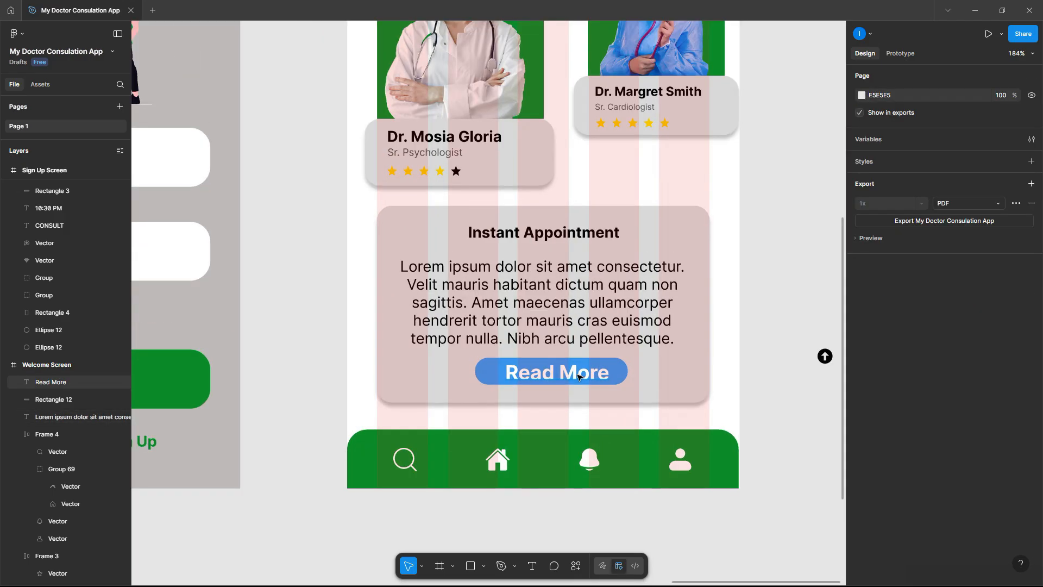
pyautogui.click(575, 343)
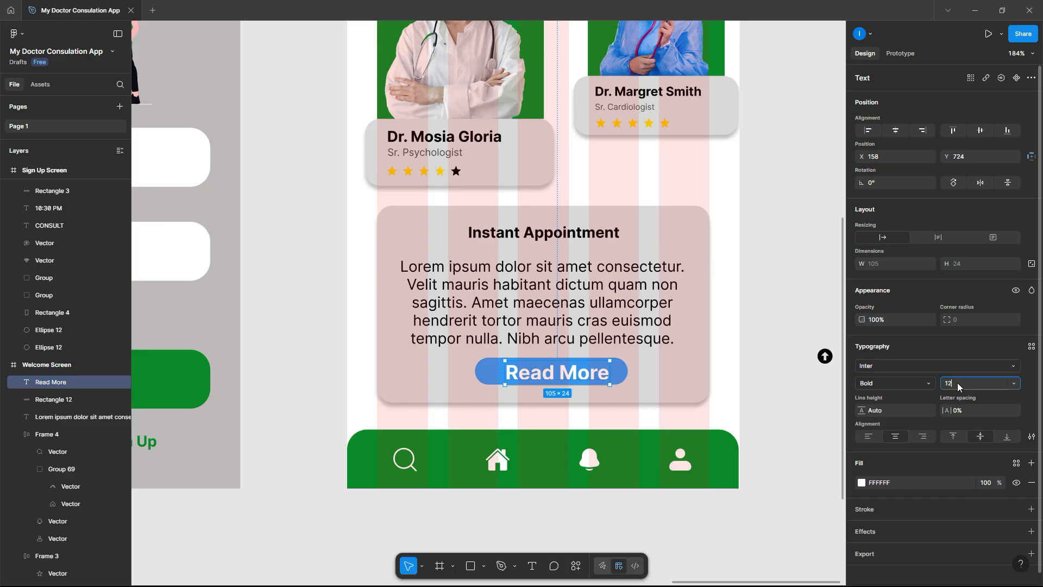
pyautogui.press('Return')
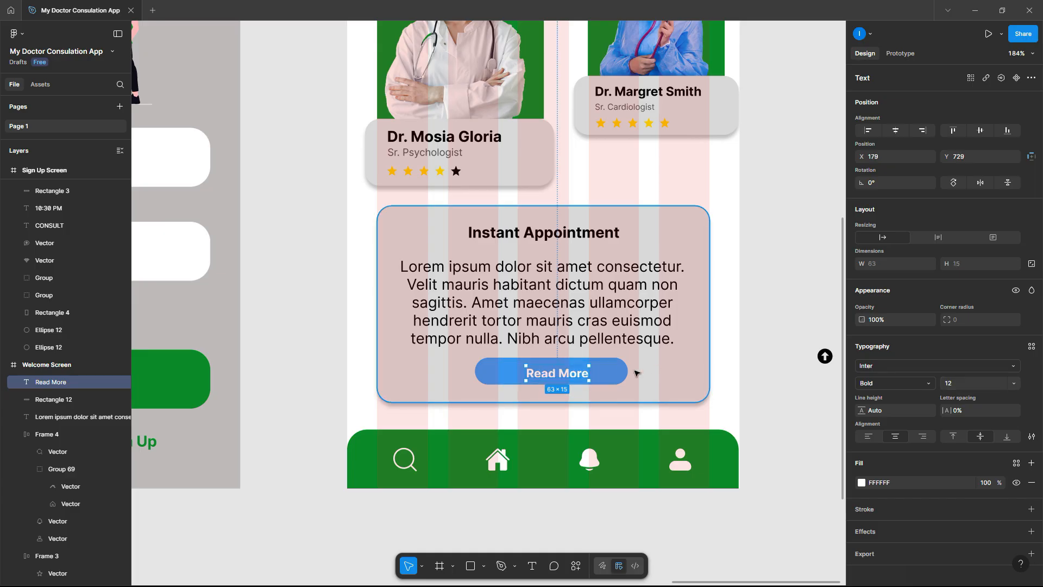
pyautogui.moveTo(565, 372); pyautogui.dragTo(564, 371)
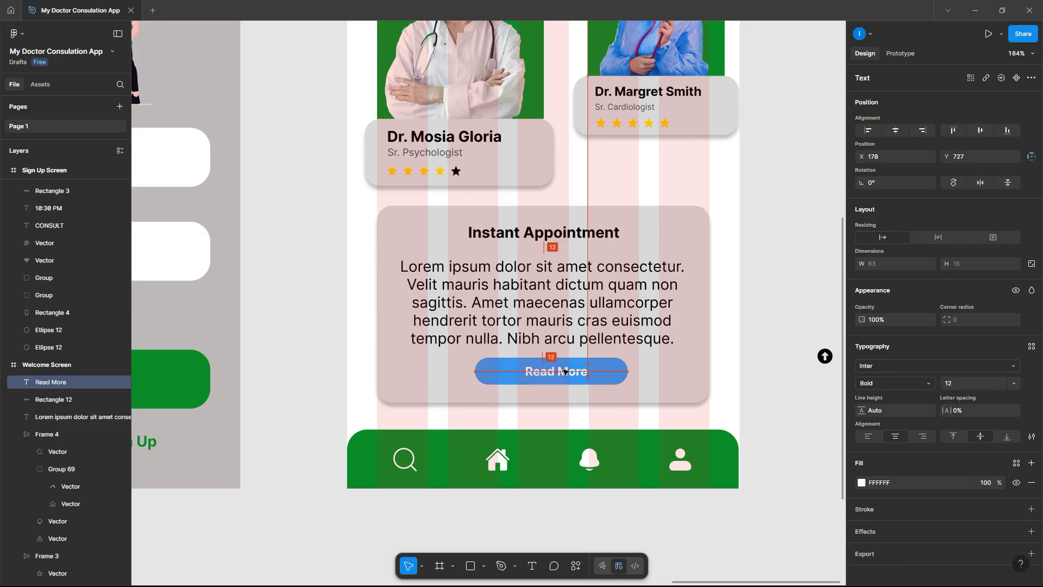
pyautogui.click(778, 380)
pyautogui.scroll(-10, 780, 379)
pyautogui.hscroll(5, 781, 378)
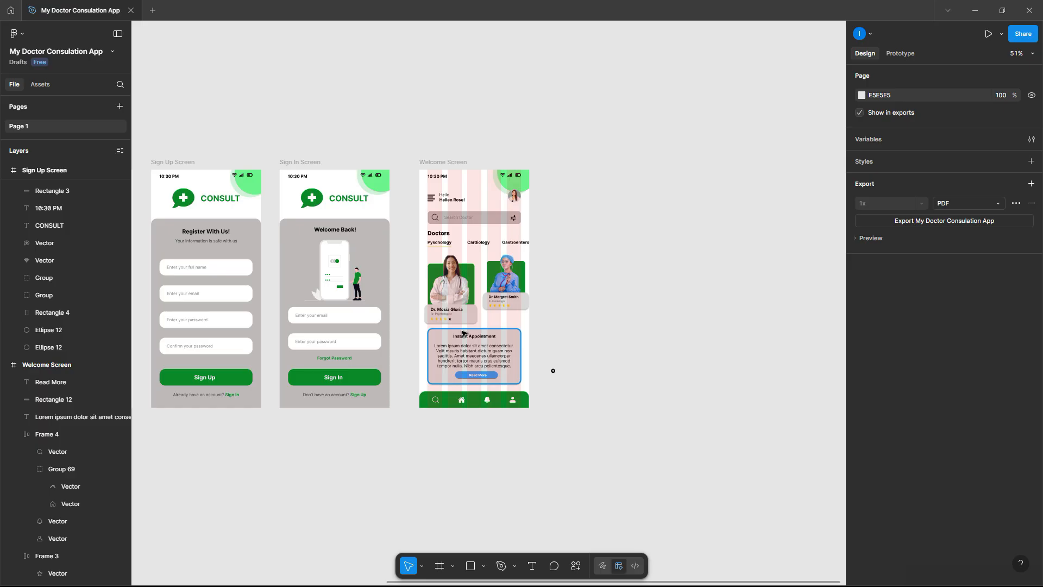
pyautogui.scroll(10, 473, 325)
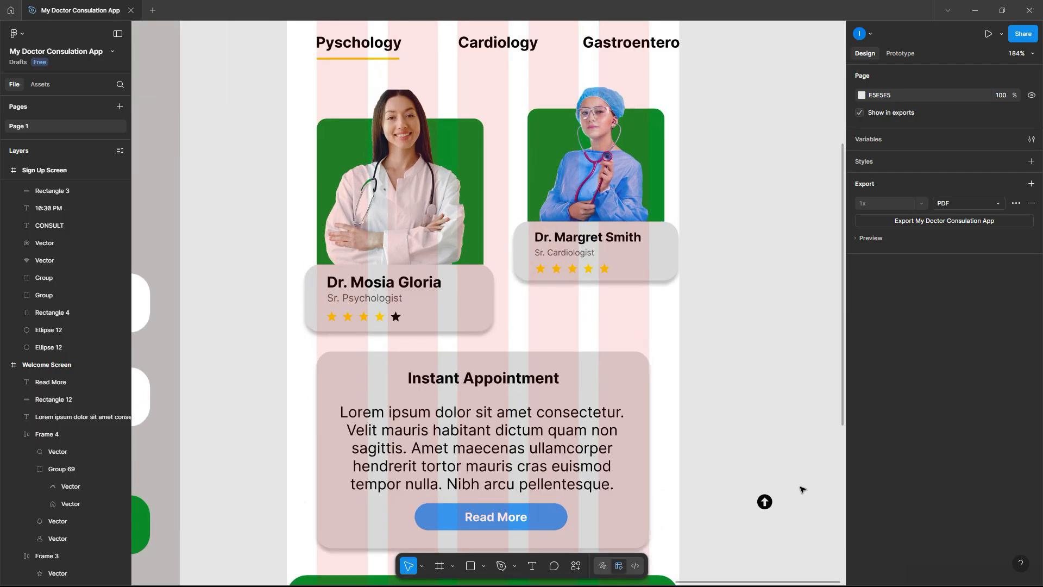
pyautogui.moveTo(770, 505); pyautogui.dragTo(475, 310)
pyautogui.scroll(8, 474, 310)
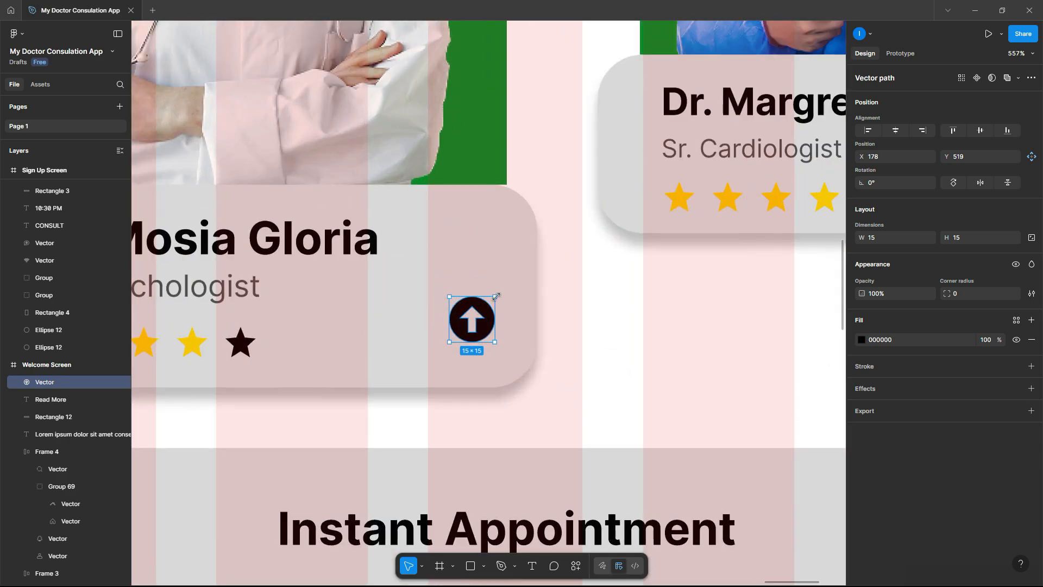
pyautogui.moveTo(501, 292); pyautogui.dragTo(494, 342)
pyautogui.hotkey('ctrl', 'z')
pyautogui.moveTo(498, 346); pyautogui.dragTo(497, 343)
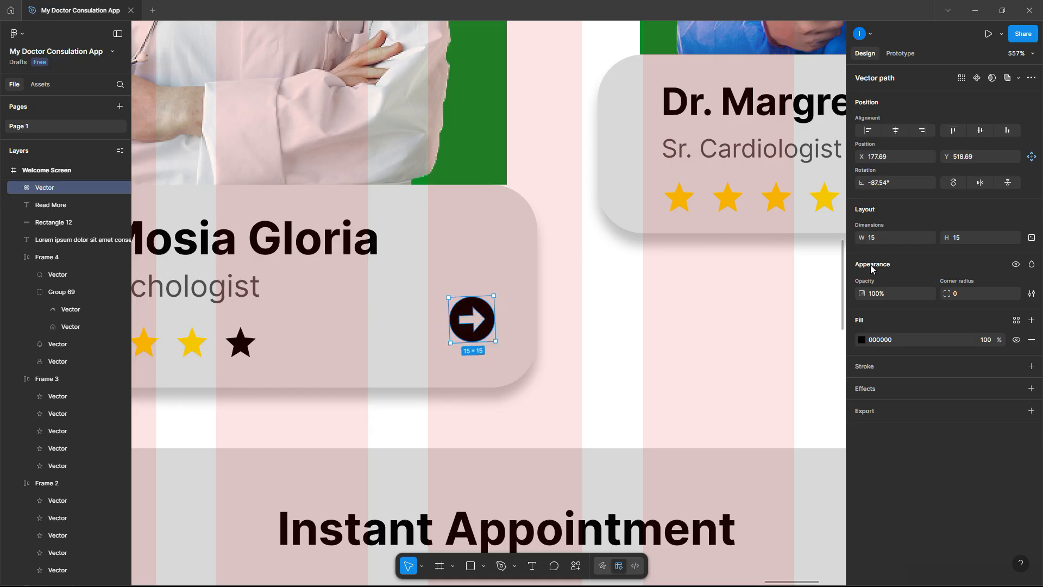
pyautogui.click(907, 184)
pyautogui.write('-90')
pyautogui.press('Return')
# - Fill the arrow with the stars' F9C700 yellow using the eyedropper
pyautogui.scroll(-5, 613, 206)
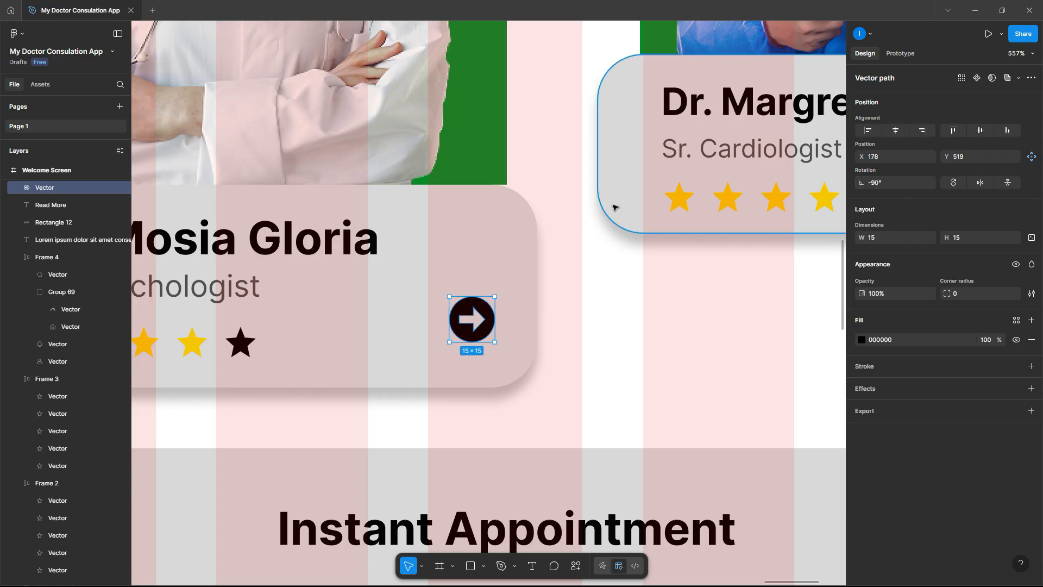
pyautogui.click(862, 340)
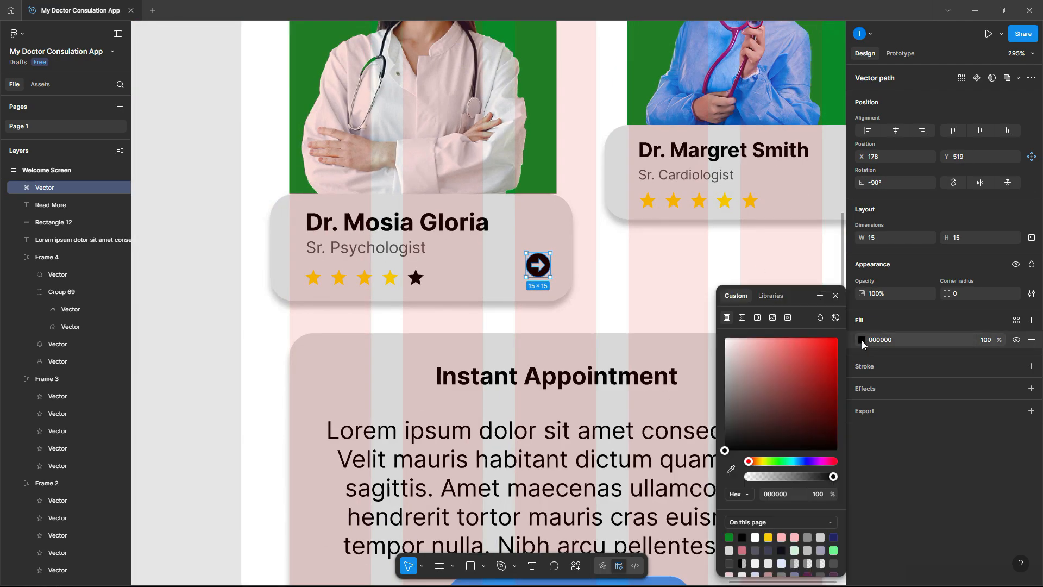
pyautogui.click(732, 469)
pyautogui.click(393, 277)
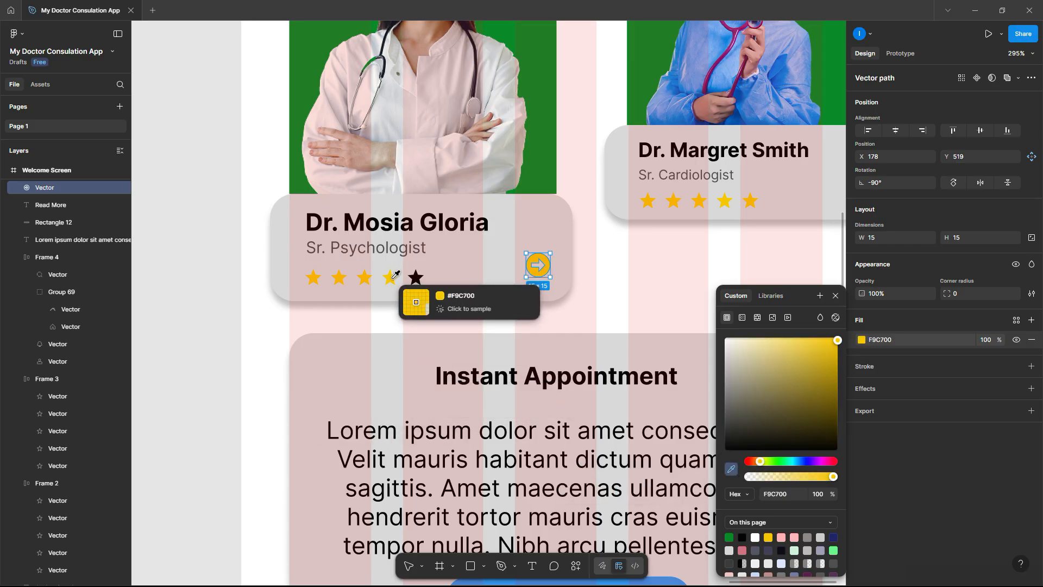
pyautogui.click(203, 279)
pyautogui.scroll(-5, 202, 279)
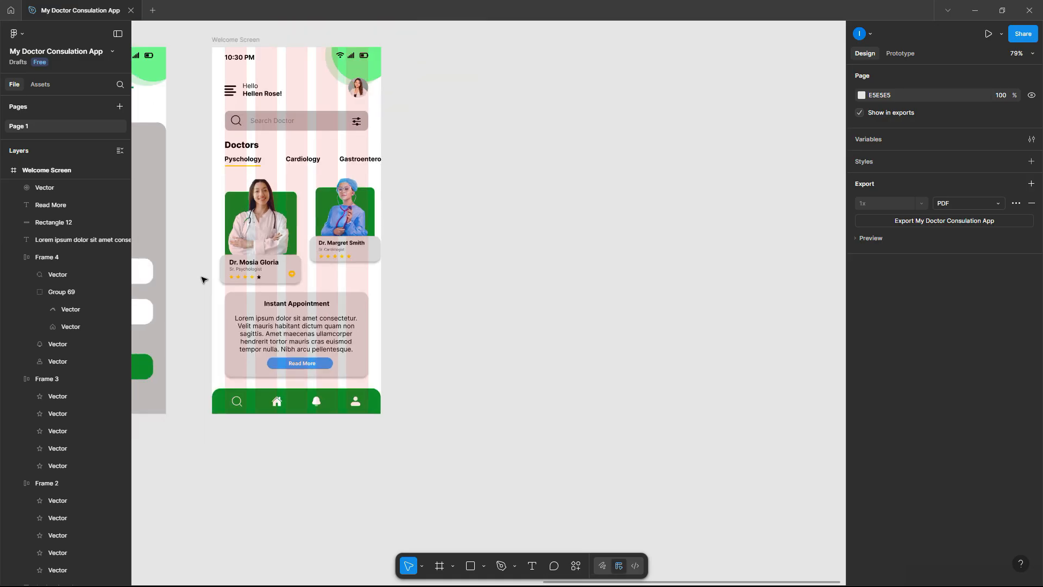
# - Hide the 5-column layout grid on the Welcome Screen frame
pyautogui.scroll(-4, 511, 256)
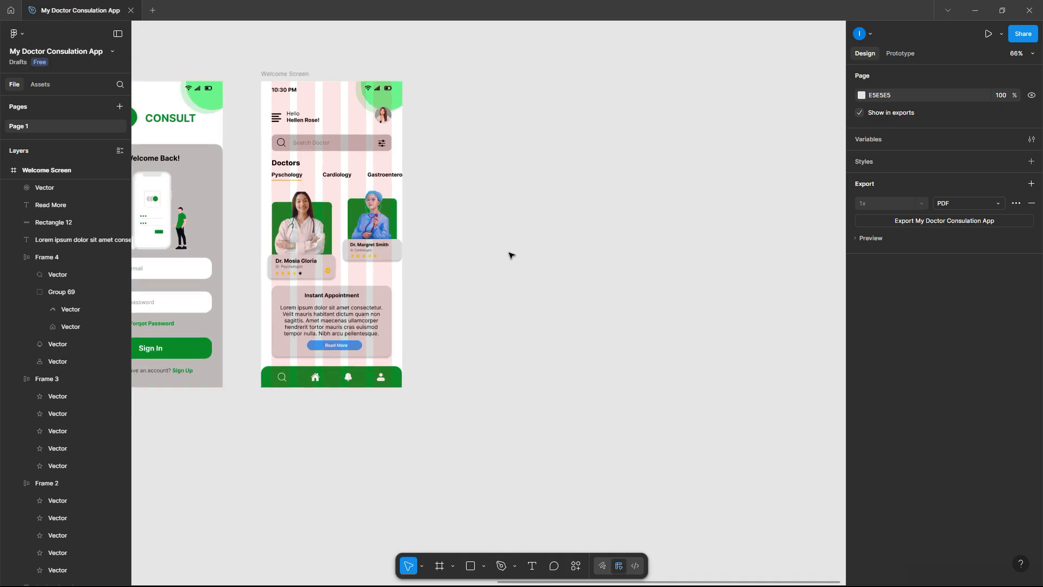
pyautogui.scroll(5, 422, 212)
pyautogui.scroll(2, 422, 212)
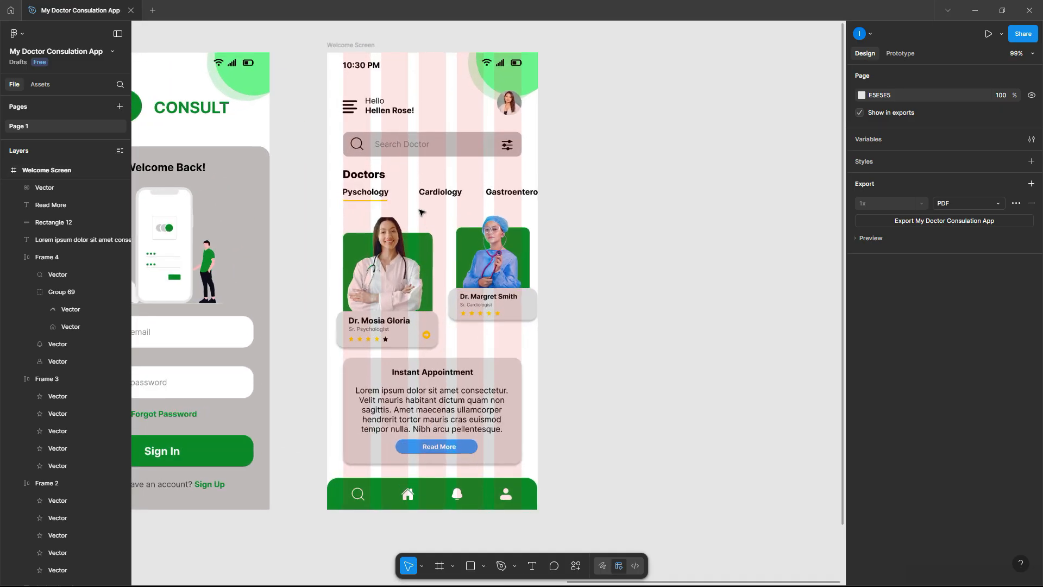
pyautogui.click(364, 46)
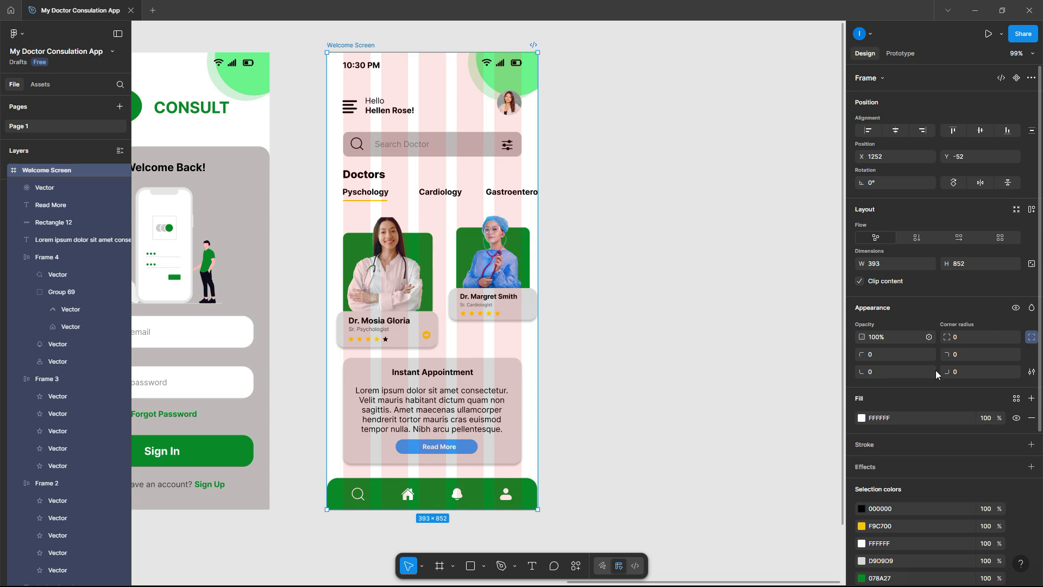
pyautogui.scroll(-4, 941, 388)
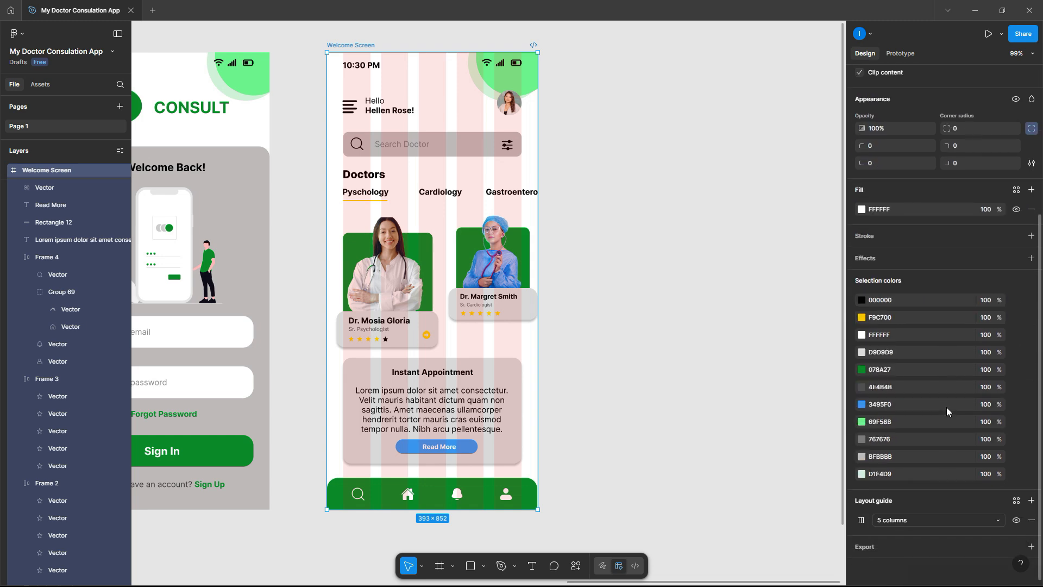
pyautogui.click(1016, 521)
# - Zoom to fit all four screens with Shift+1, then select the Get Started button rectangle
pyautogui.click(675, 322)
pyautogui.hotkey('shift', '1')
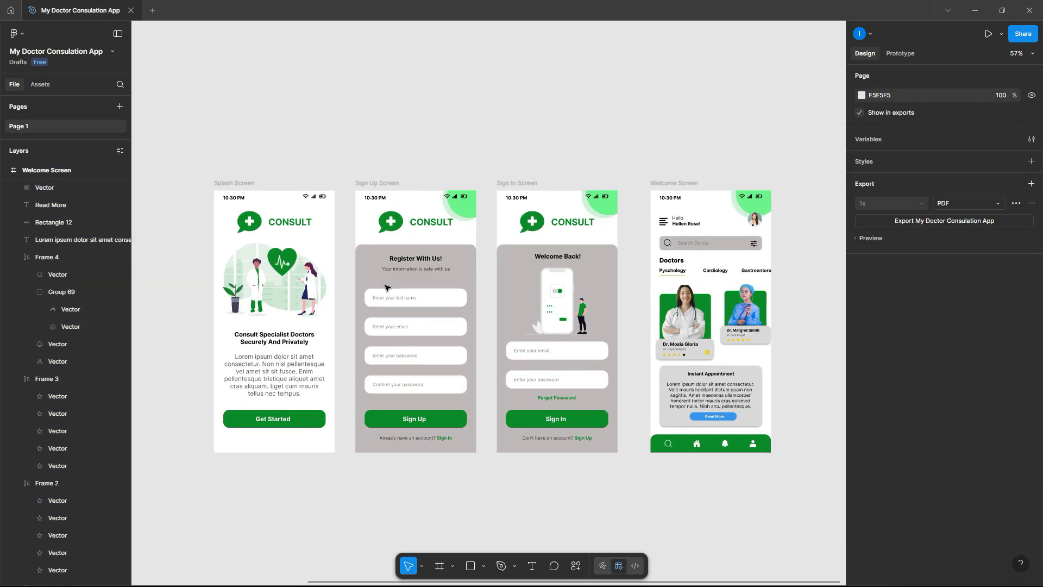
pyautogui.scroll(1, 385, 288)
pyautogui.scroll(-2, 383, 285)
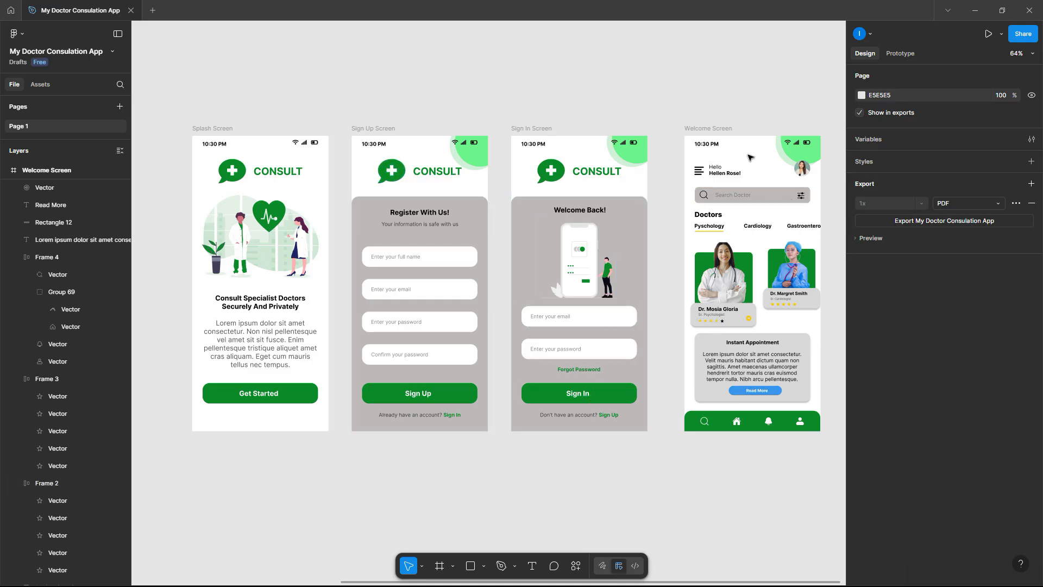
pyautogui.click(294, 397)
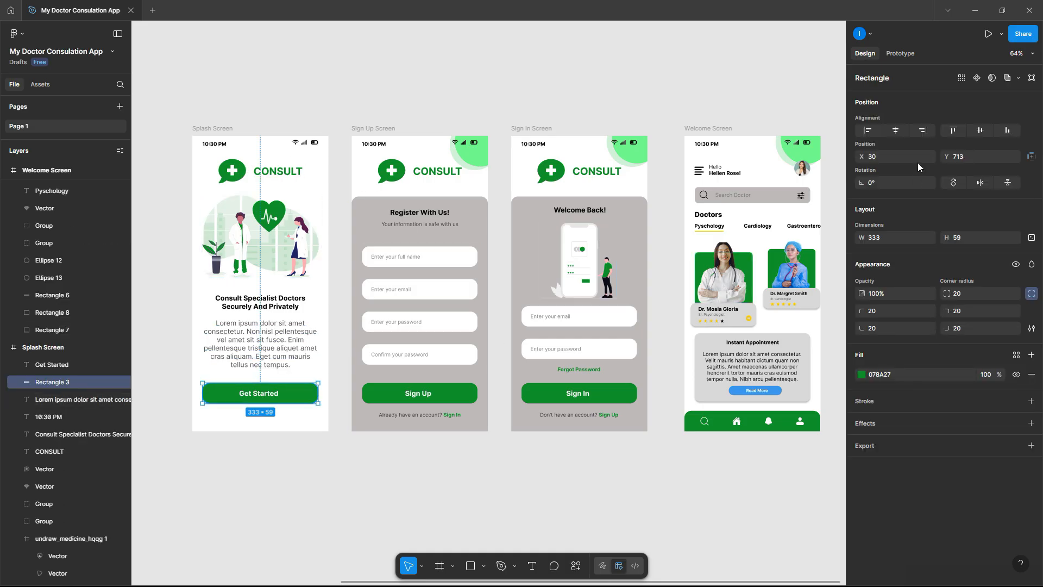
# - Make Get Started navigate On tap to Sign In Screen with a Dissolve transition
pyautogui.click(897, 54)
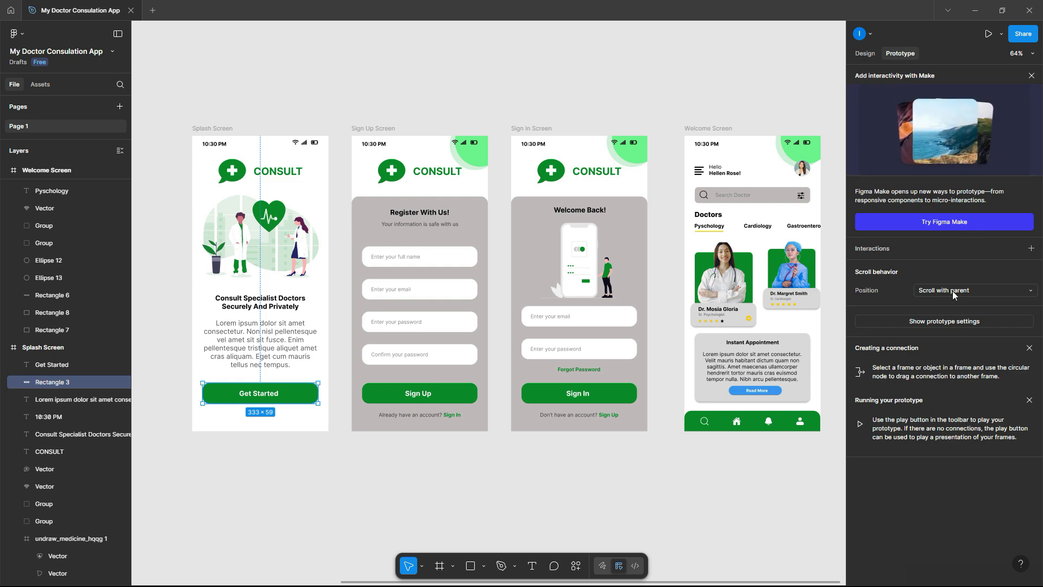
pyautogui.click(1031, 249)
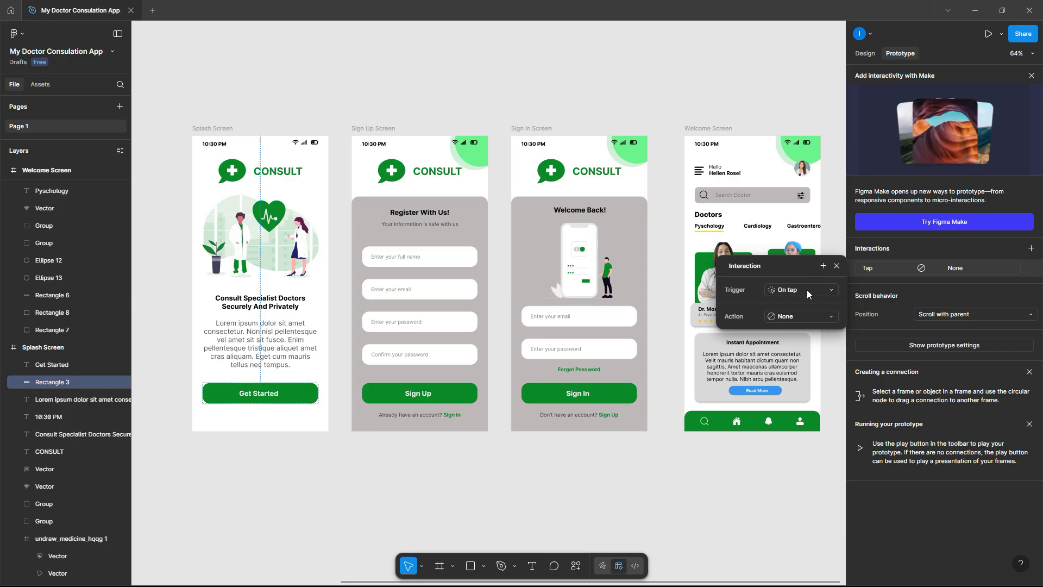
pyautogui.click(807, 312)
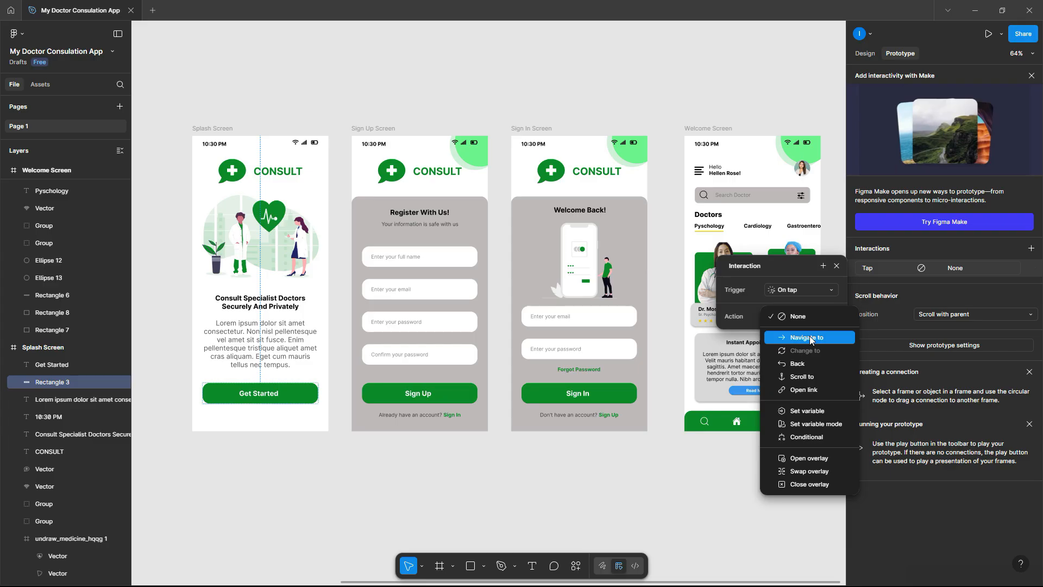
pyautogui.click(810, 337)
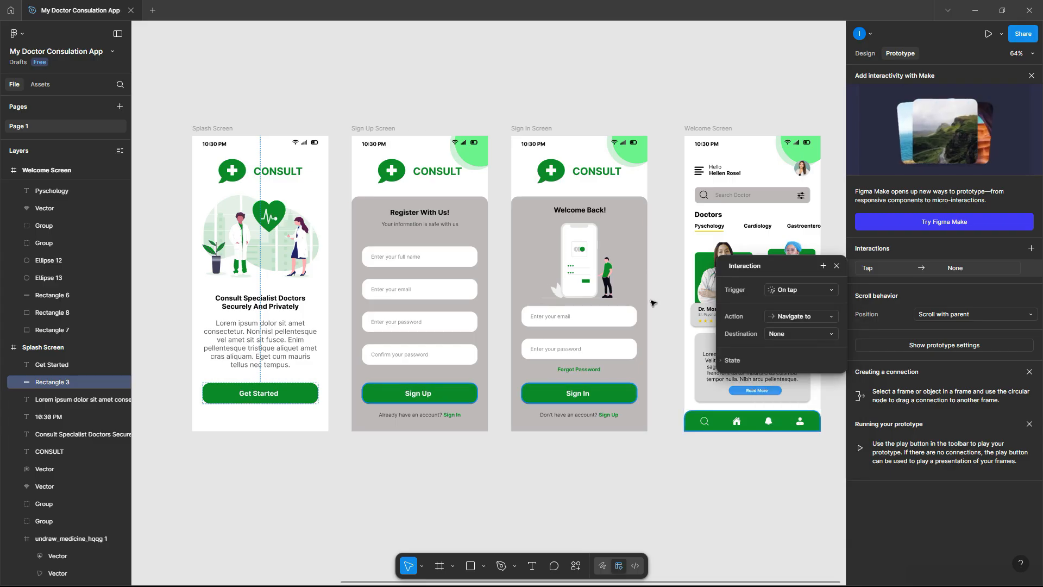
pyautogui.moveTo(275, 395)
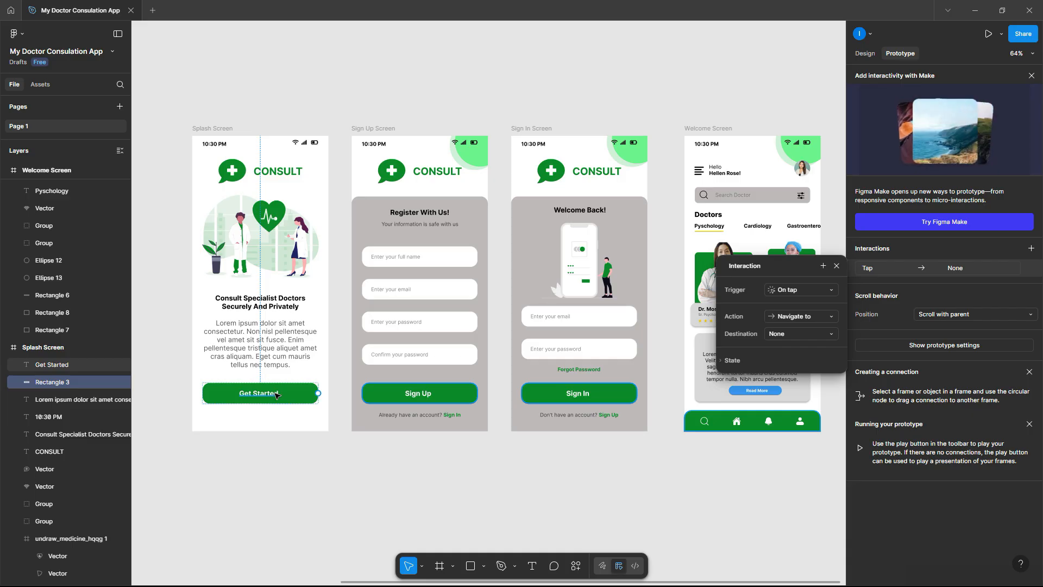
pyautogui.moveTo(318, 393); pyautogui.dragTo(535, 192)
pyautogui.moveTo(543, 156); pyautogui.dragTo(544, 156)
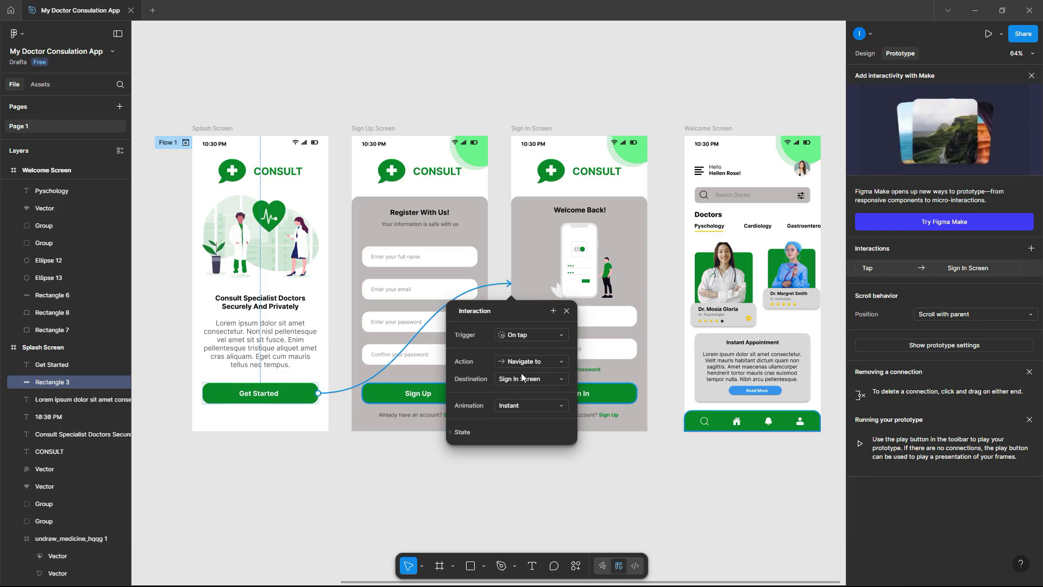
pyautogui.click(519, 407)
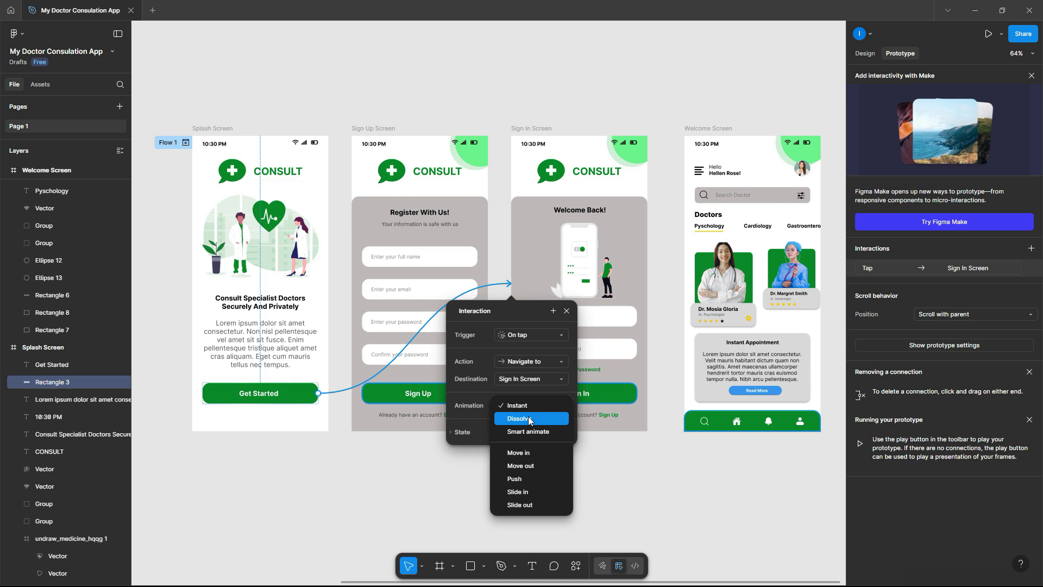
pyautogui.click(530, 431)
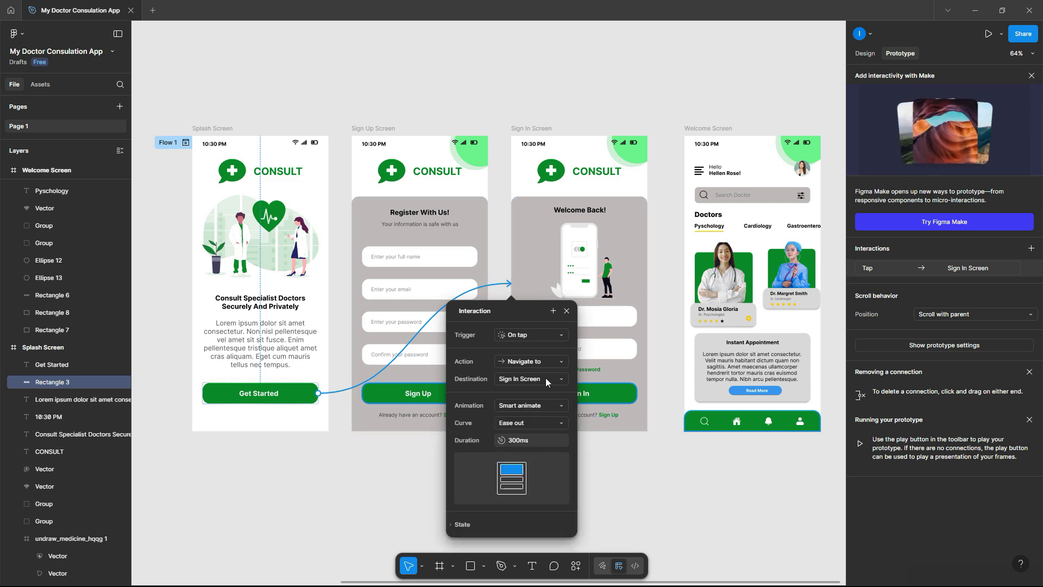
pyautogui.click(533, 407)
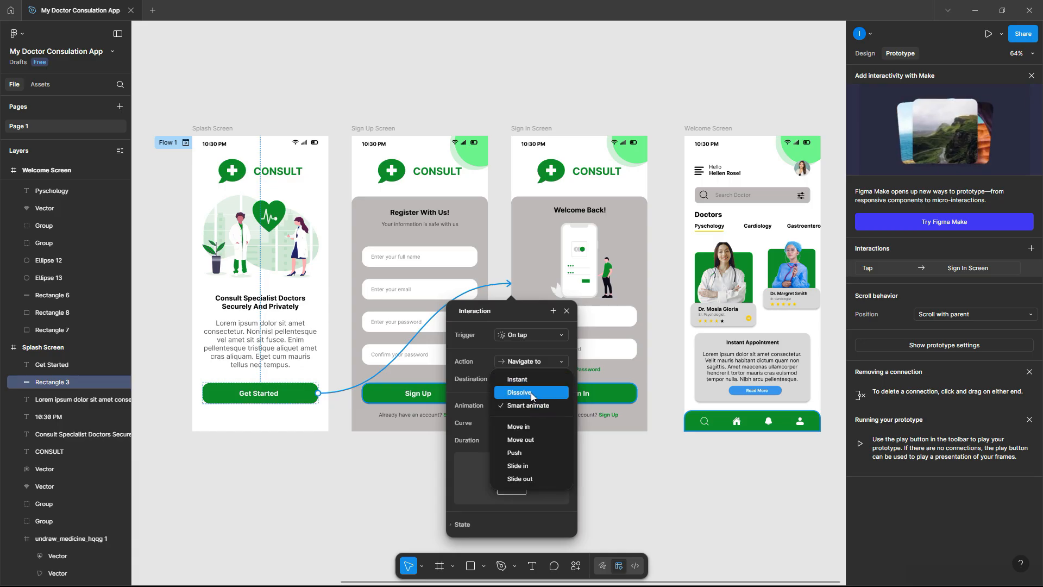
pyautogui.click(531, 392)
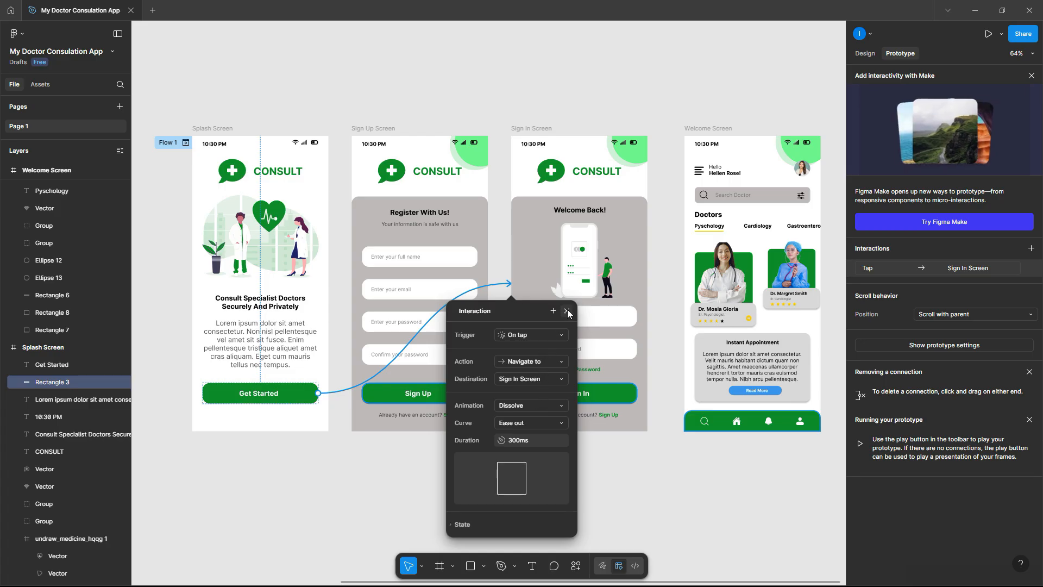
pyautogui.click(567, 312)
# - Link the 'Sign Up' text to Sign Up Screen and 'Sign In' text to Sign In Screen
pyautogui.scroll(5, 614, 410)
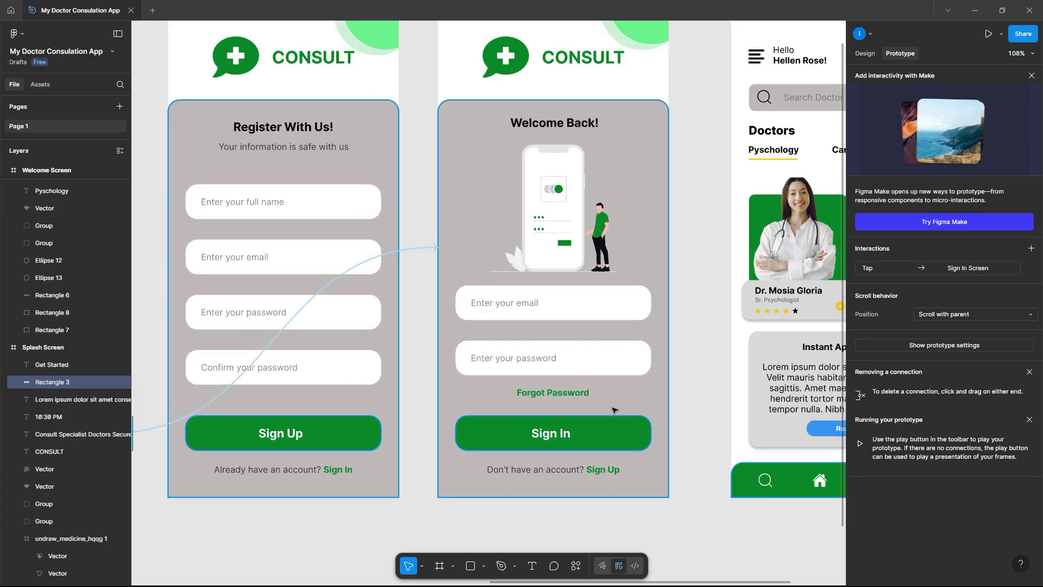
pyautogui.click(602, 474)
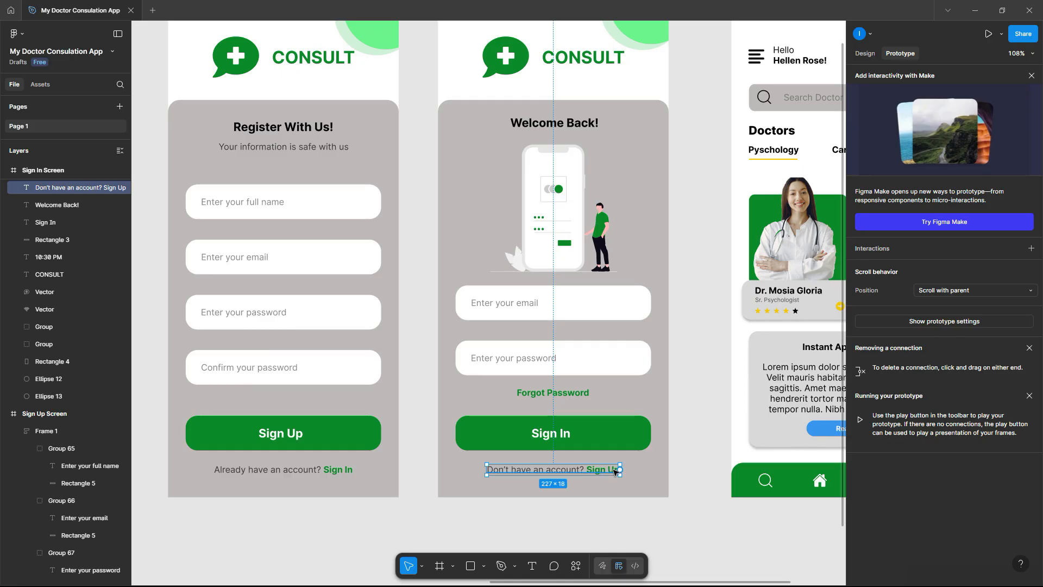
pyautogui.moveTo(619, 470); pyautogui.dragTo(347, 394)
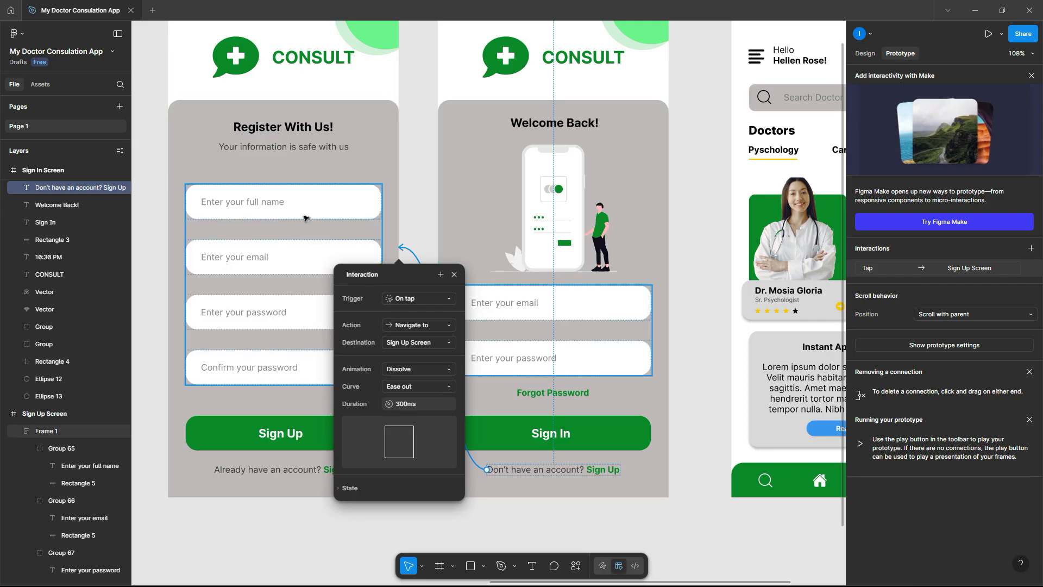
pyautogui.click(454, 274)
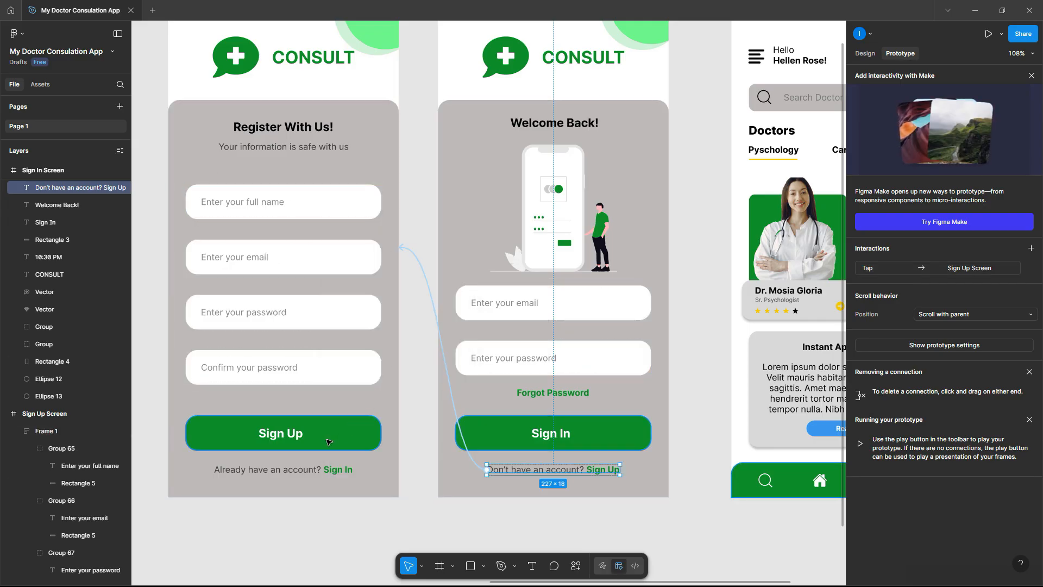
pyautogui.click(340, 471)
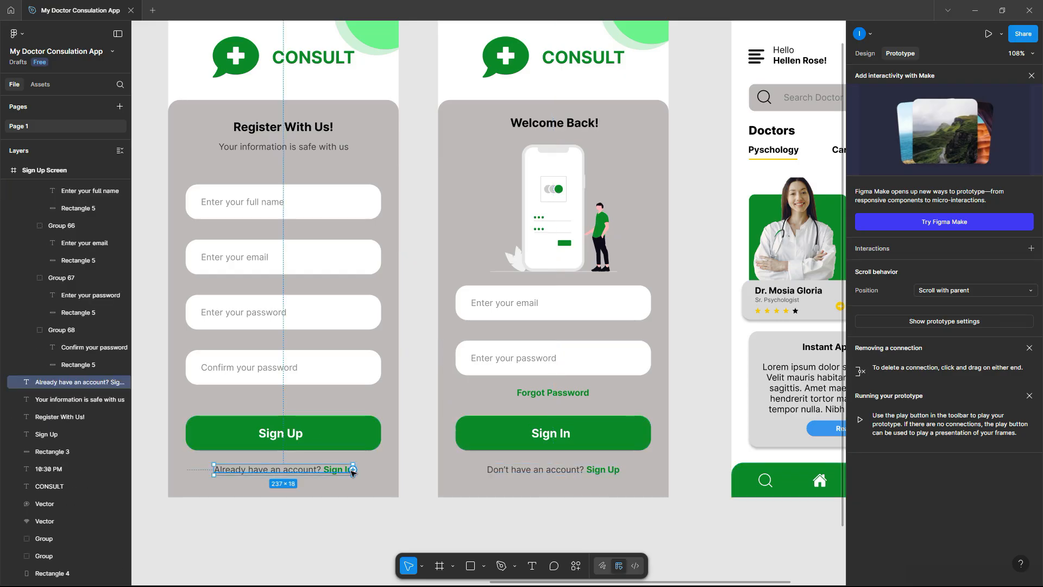
pyautogui.moveTo(353, 470); pyautogui.dragTo(453, 345)
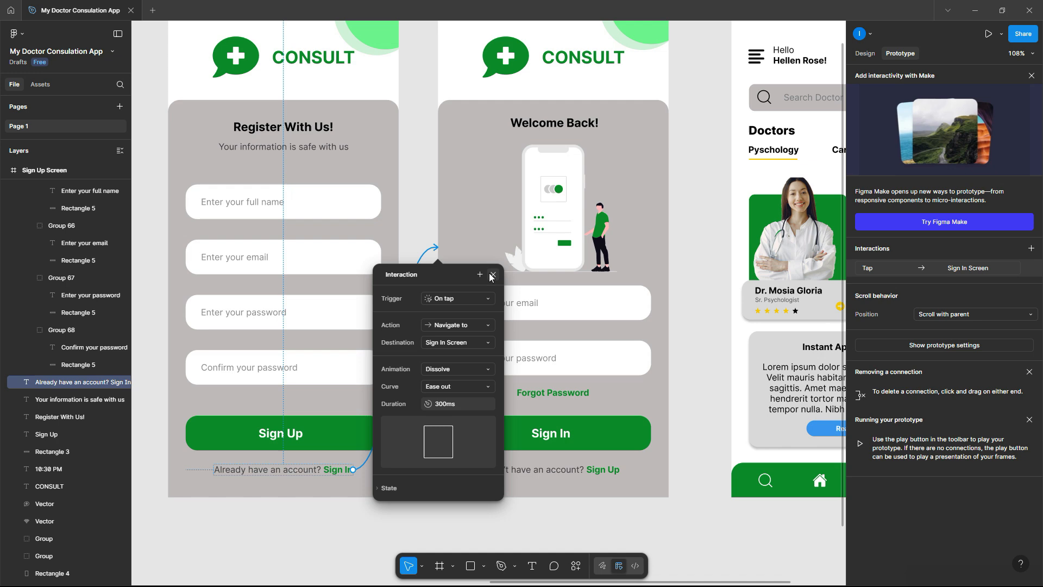
pyautogui.press('Escape')
# - Link the Sign In button to the Welcome Screen on tap
pyautogui.scroll(-5, 477, 307)
pyautogui.click(551, 391)
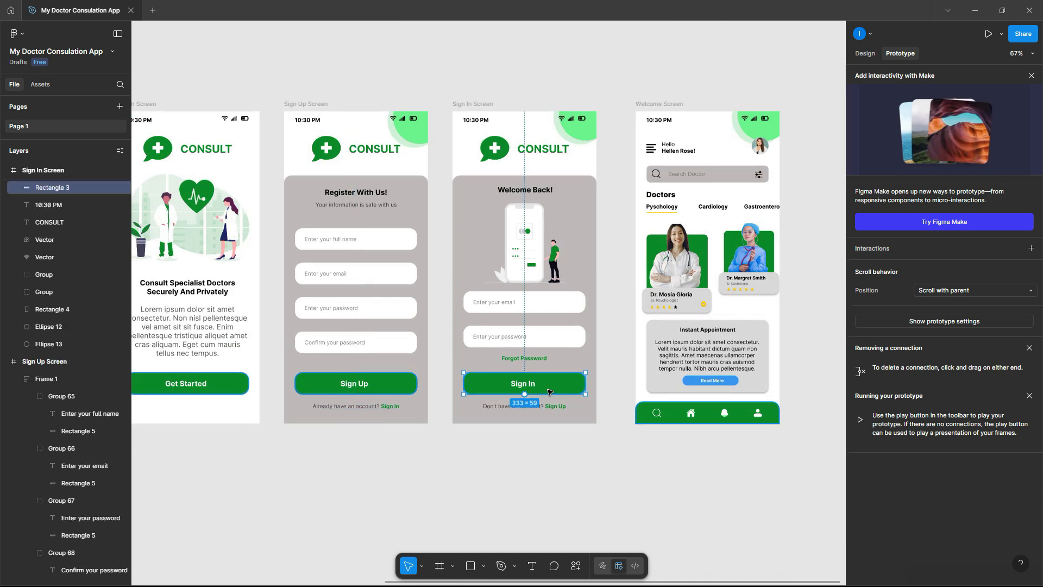
pyautogui.moveTo(586, 384); pyautogui.dragTo(657, 306)
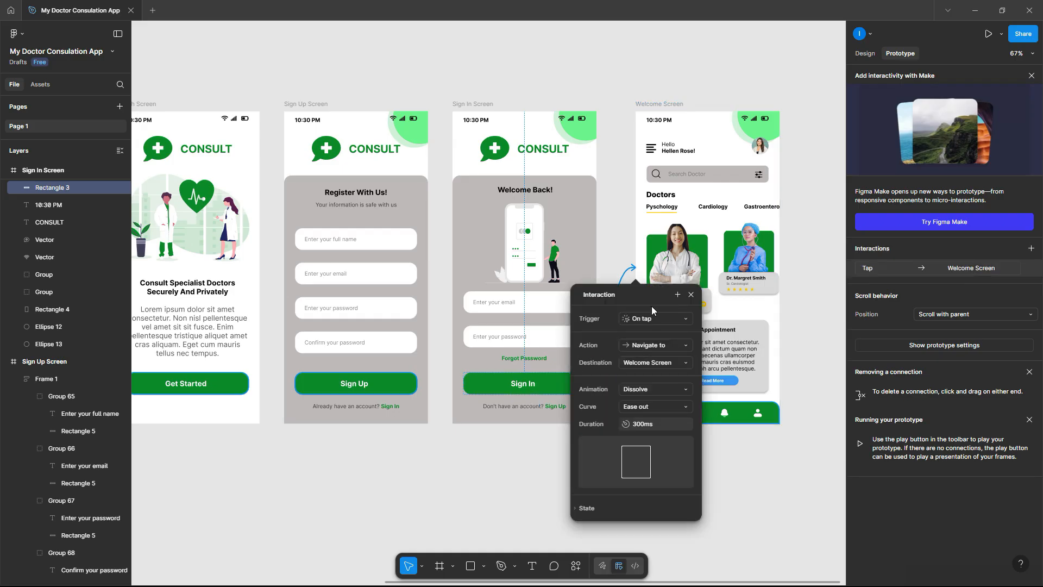
pyautogui.click(692, 295)
pyautogui.scroll(-2, 591, 386)
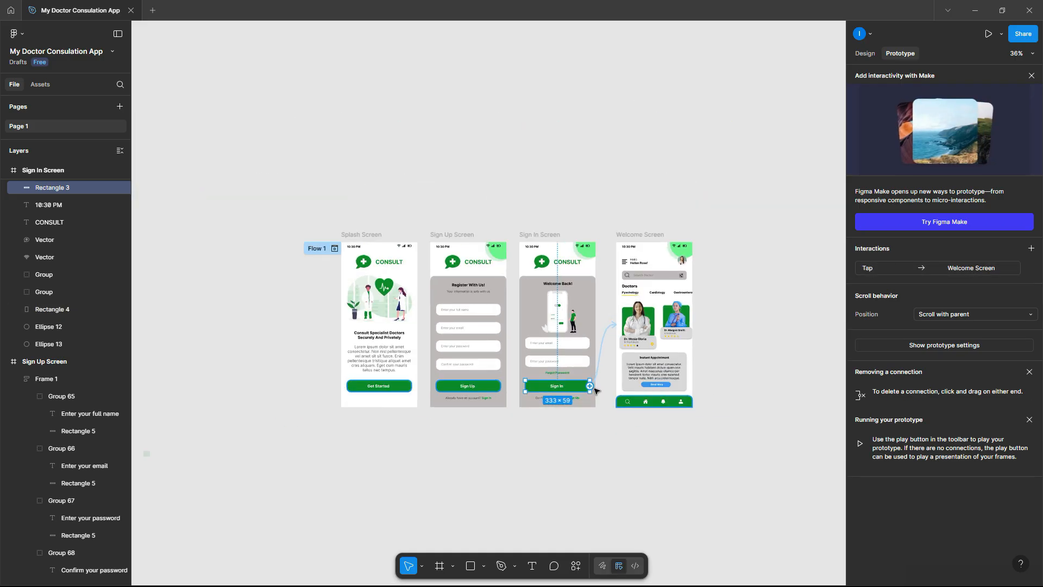
pyautogui.scroll(1, 591, 386)
pyautogui.click(777, 244)
# - Launch the in-canvas prototype preview and centre its iPhone 16 window
pyautogui.click(1002, 34)
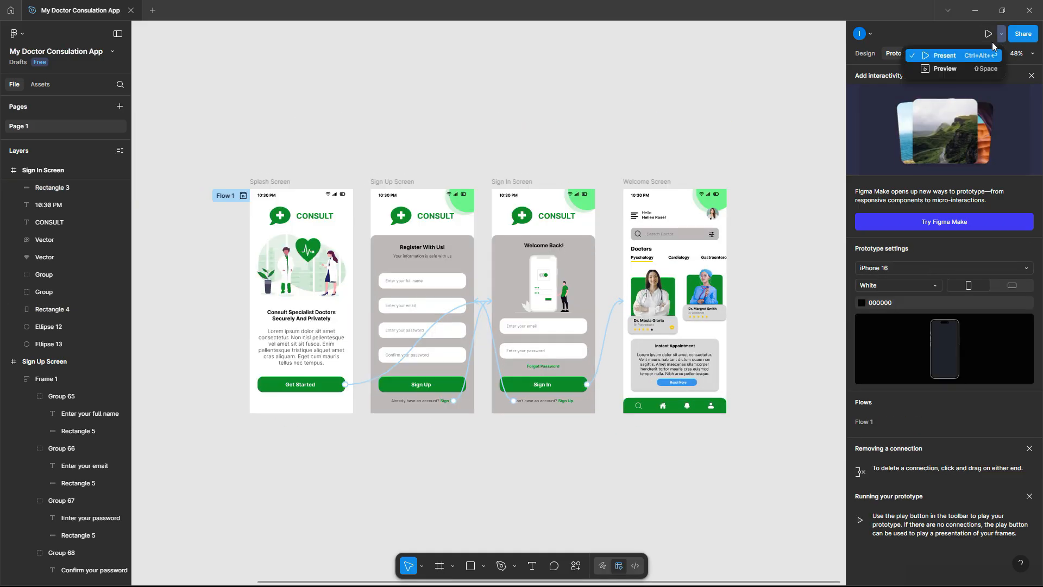
pyautogui.click(947, 68)
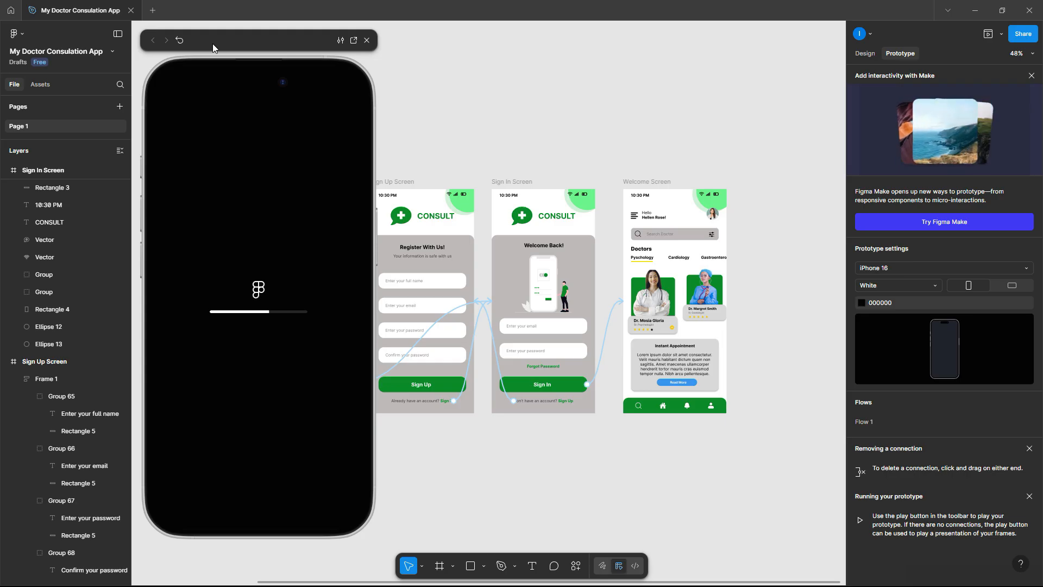
pyautogui.moveTo(213, 43); pyautogui.dragTo(363, 45)
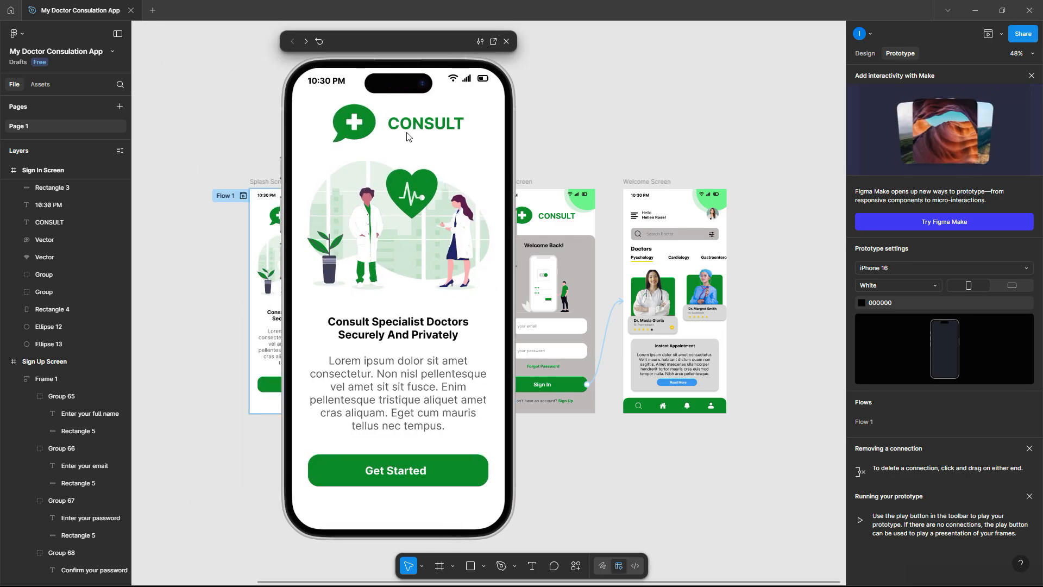
# - Tap through Get Started, Sign Up, Sign In, then Sign In to reach the Welcome Screen
pyautogui.click(413, 474)
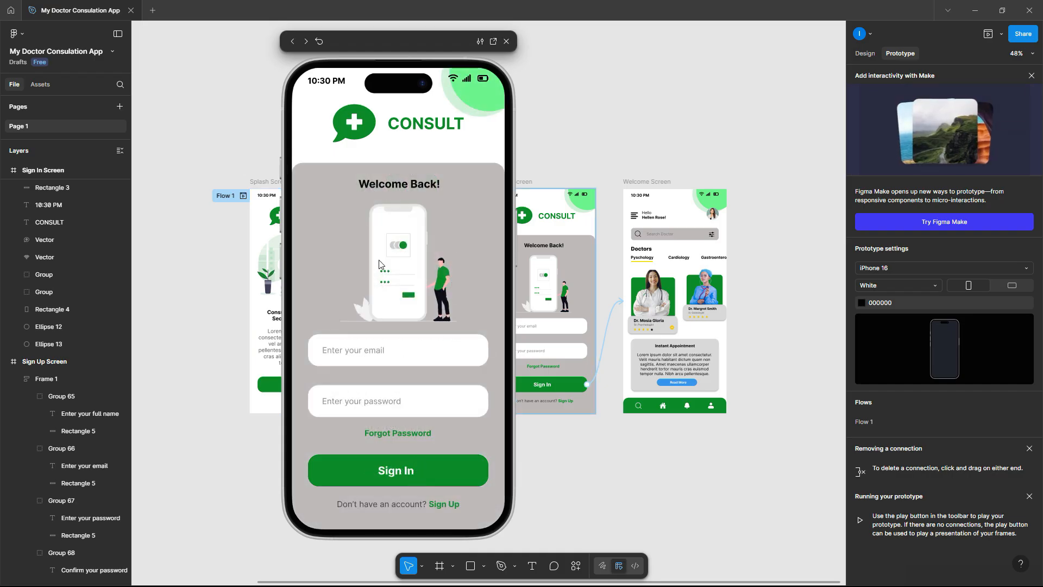
pyautogui.click(450, 505)
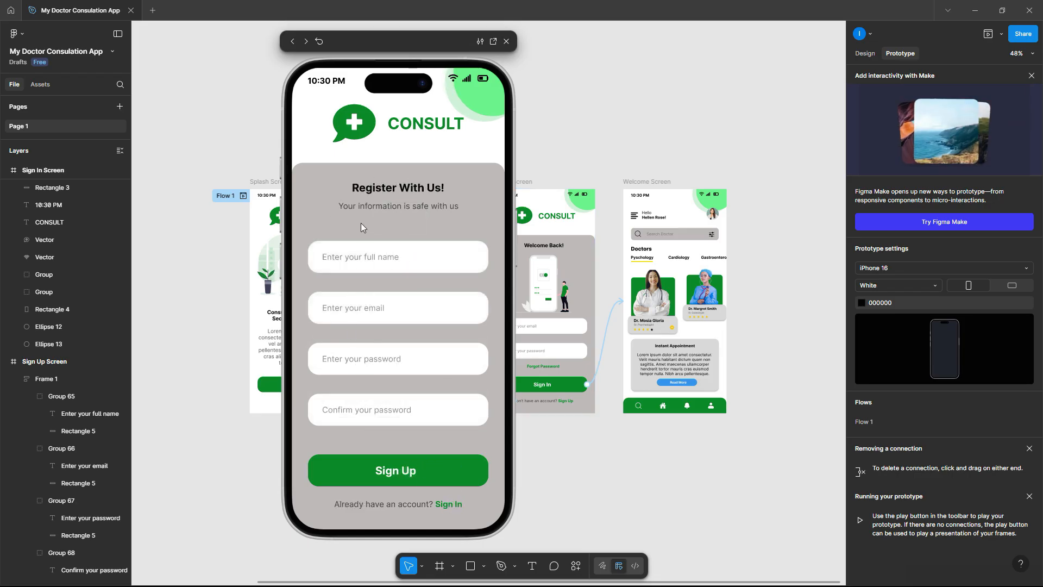
pyautogui.click(449, 506)
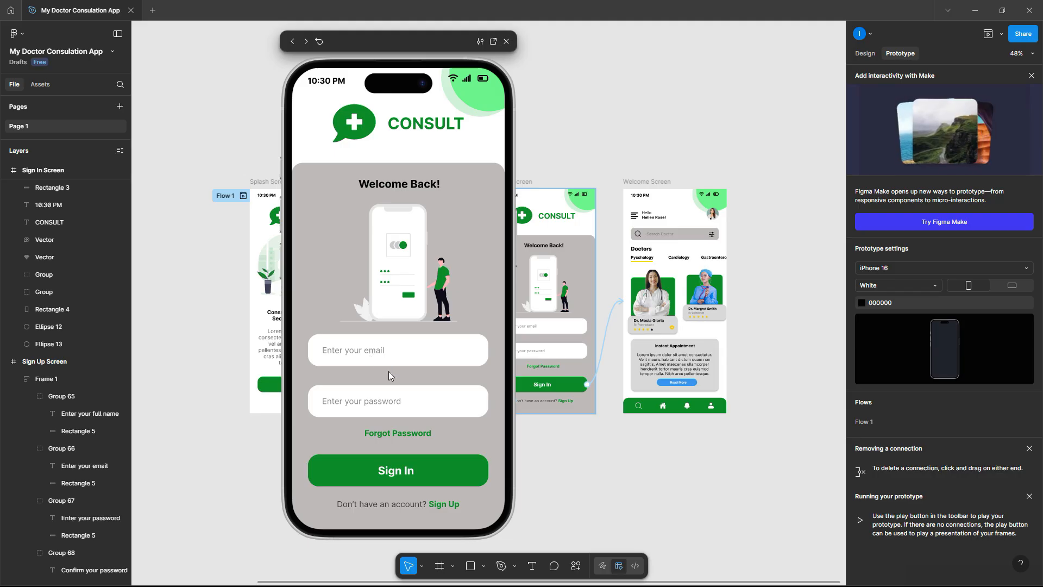
pyautogui.click(409, 480)
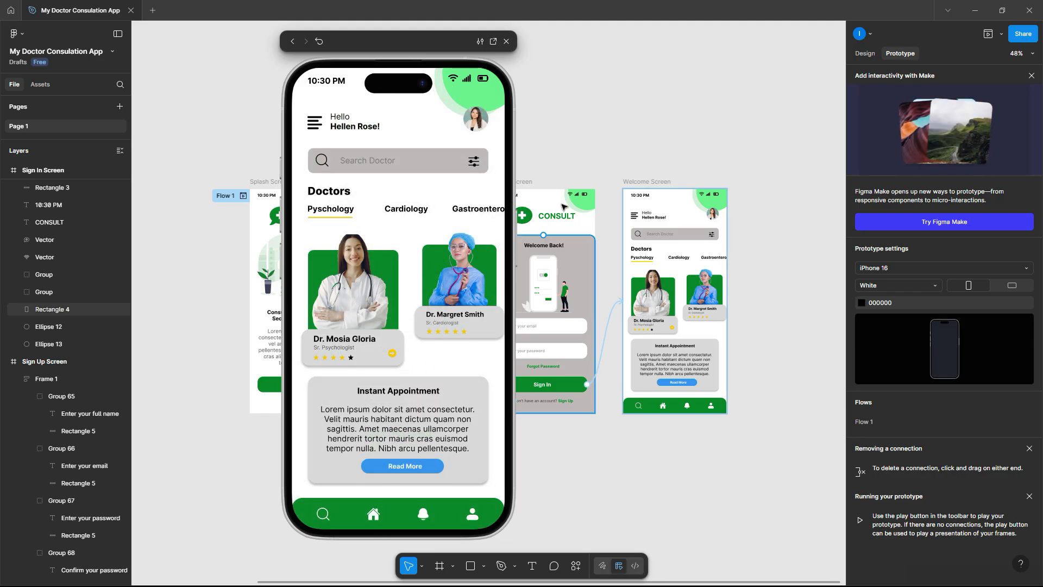